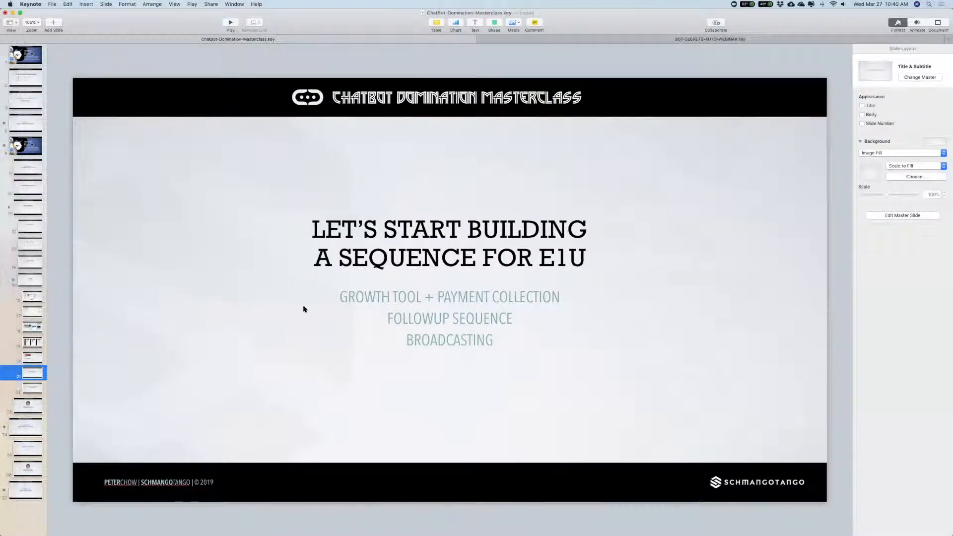
Step: Switch to Safari and show the funnel map with its traffic sources and both page funnels
key(super+Tab)
key(super+Tab)
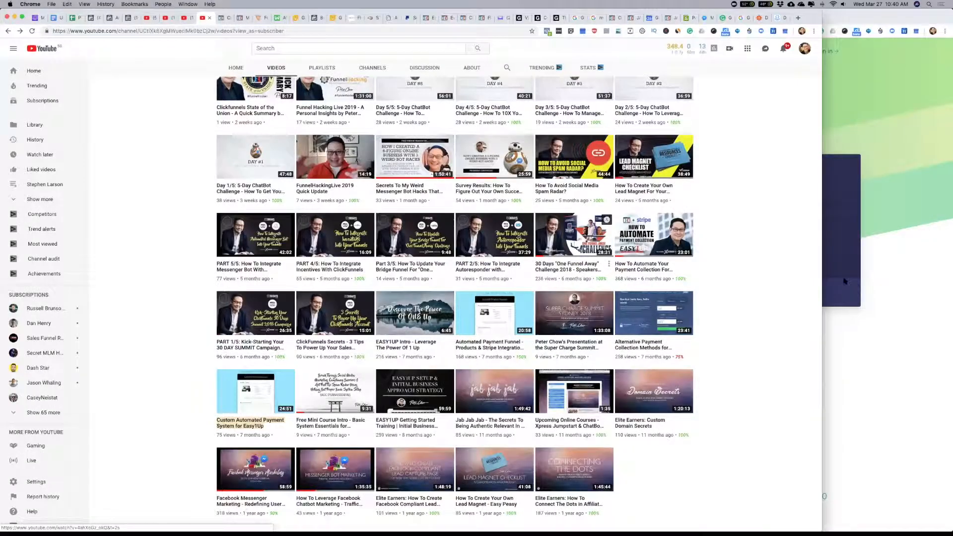
key(super+Tab)
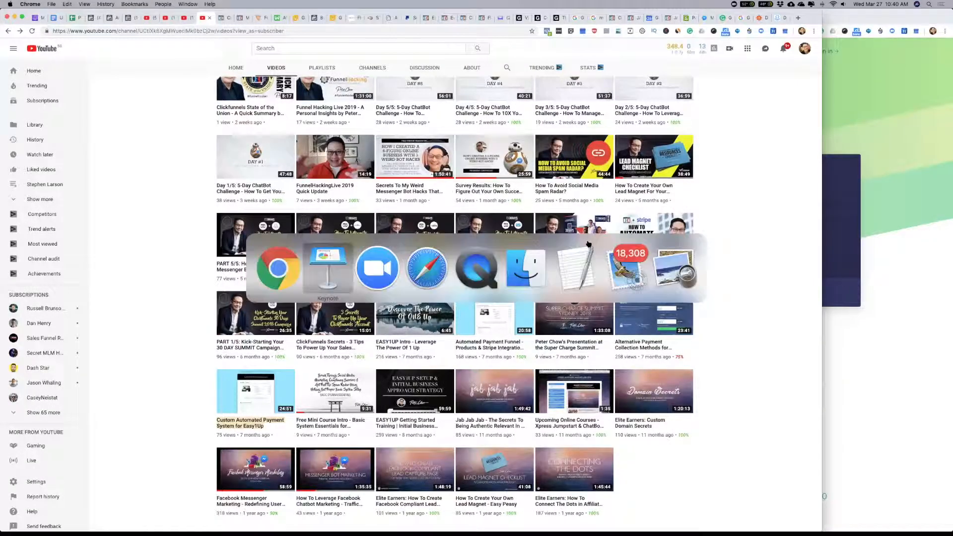
click(426, 270)
scroll(472, 212, left, 1)
scroll(472, 212, down, 10)
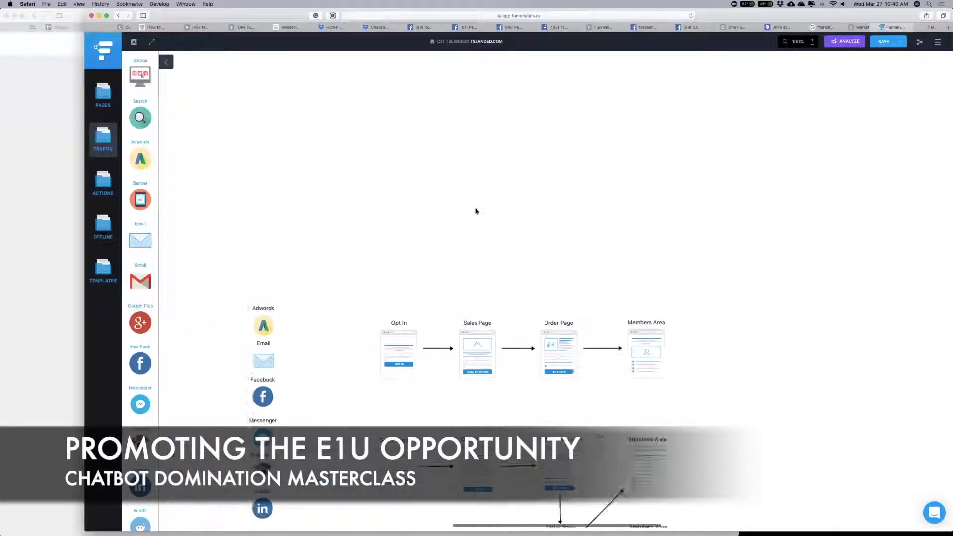
scroll(476, 211, down, 2)
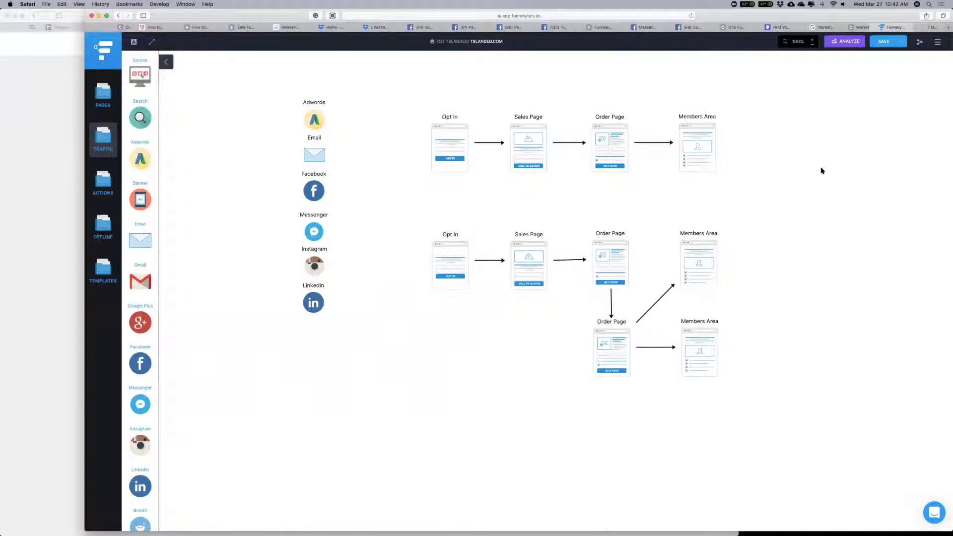
Step: Examine the straight four-page funnel and the branching funnel below it on the map
drag(383, 76, 805, 217)
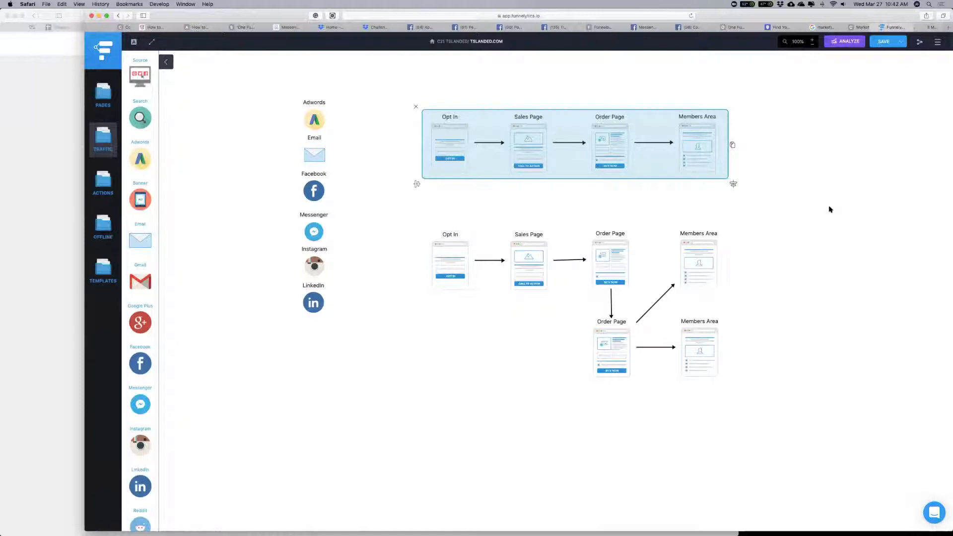
click(844, 263)
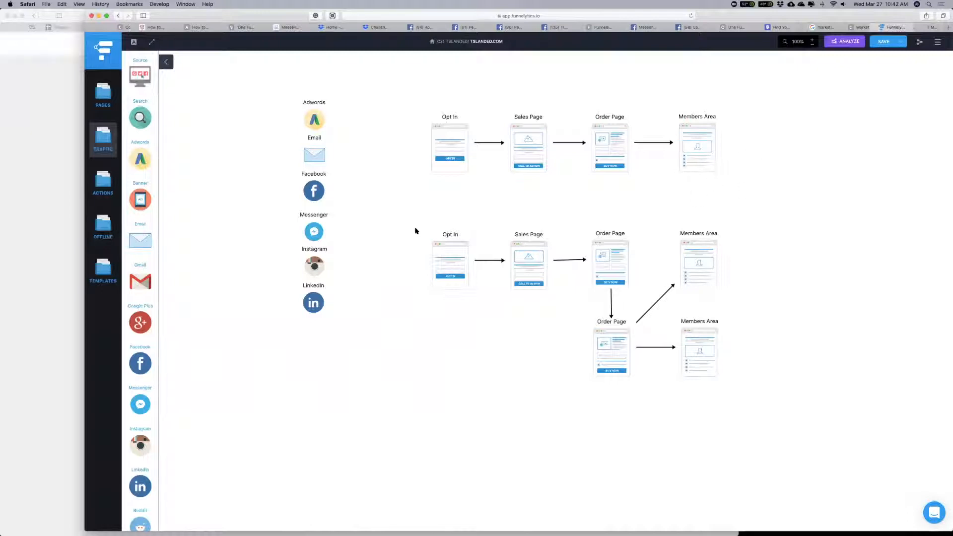
drag(385, 208, 788, 448)
click(773, 469)
scroll(561, 281, left, 1)
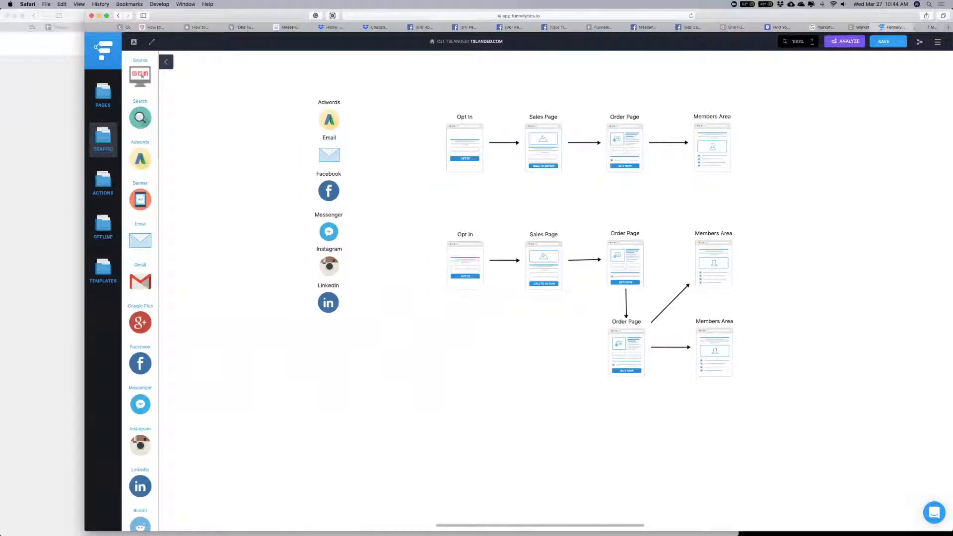
Step: Switch to Keynote, bring the EASY1UP Product Payment screenshot to the front on the capture page slide, and preview it full screen
key(super+Tab)
key(super+Tab)
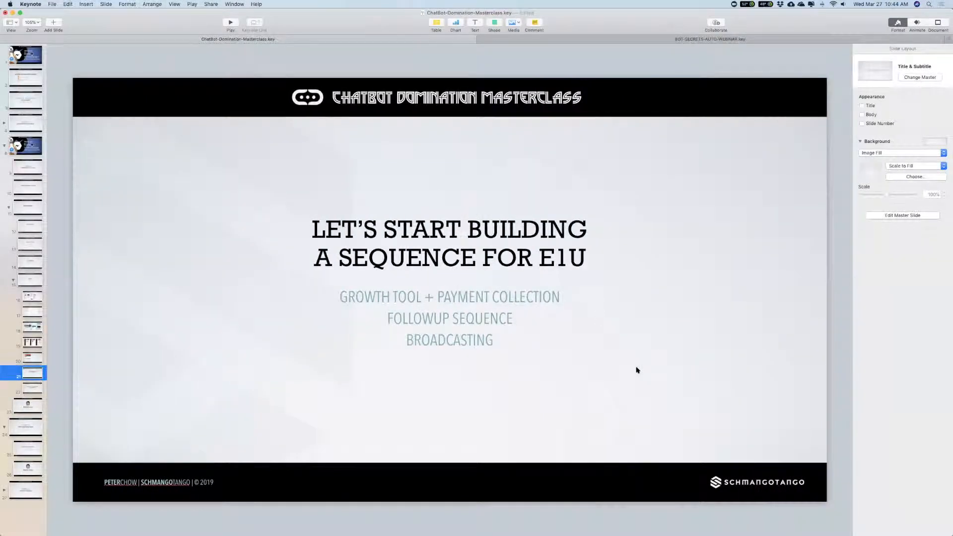
click(33, 327)
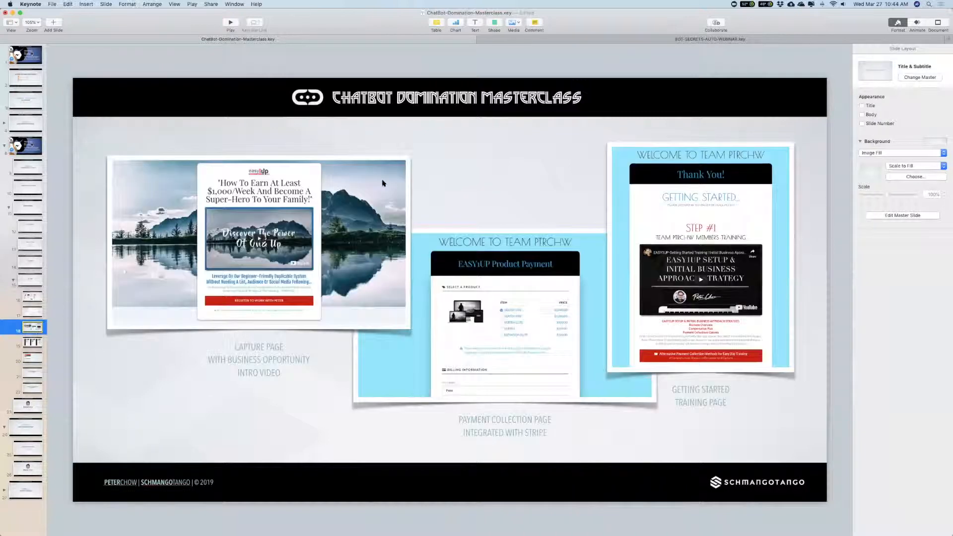
click(545, 290)
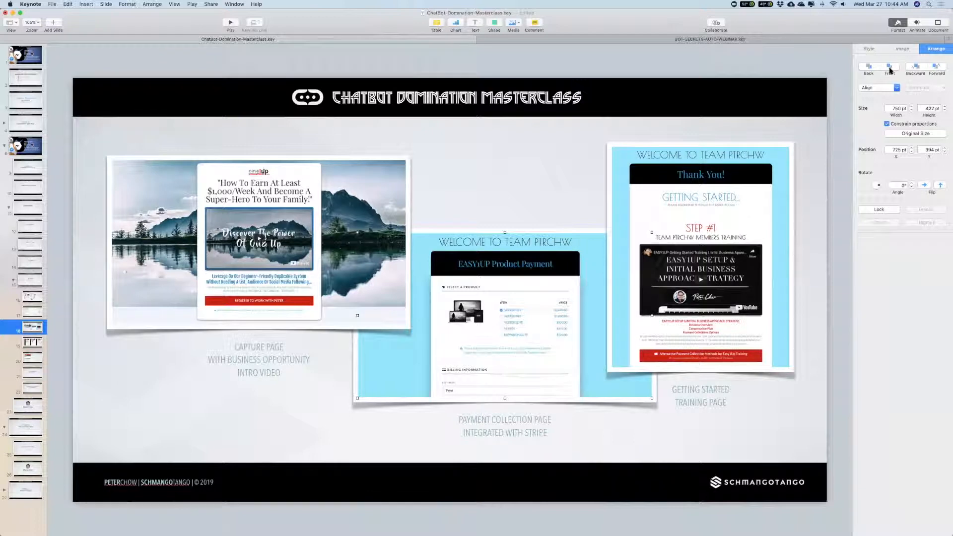
click(891, 68)
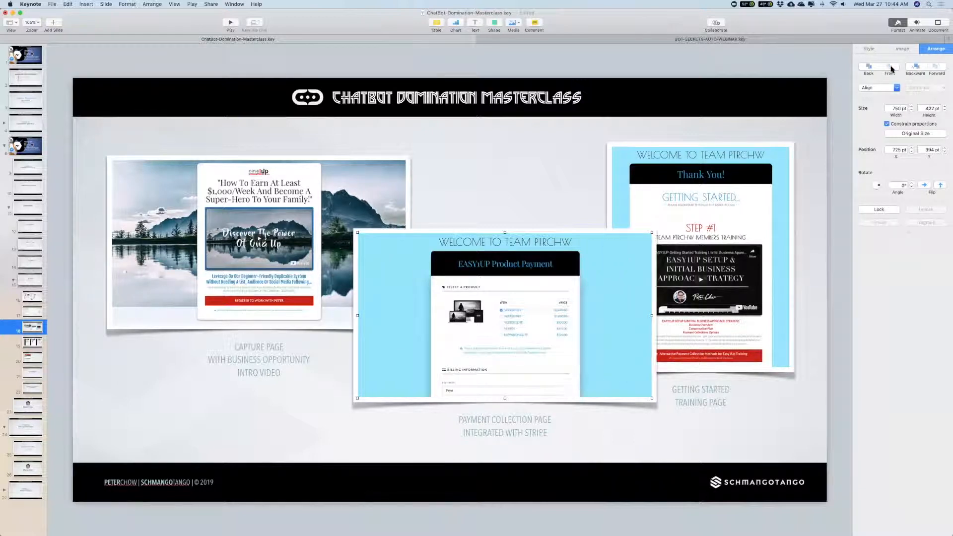
click(231, 22)
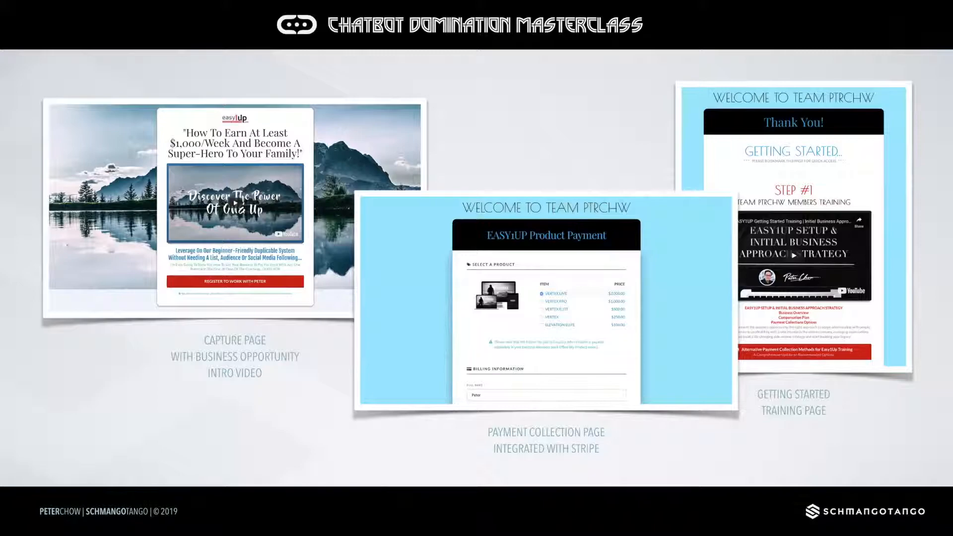
key(Escape)
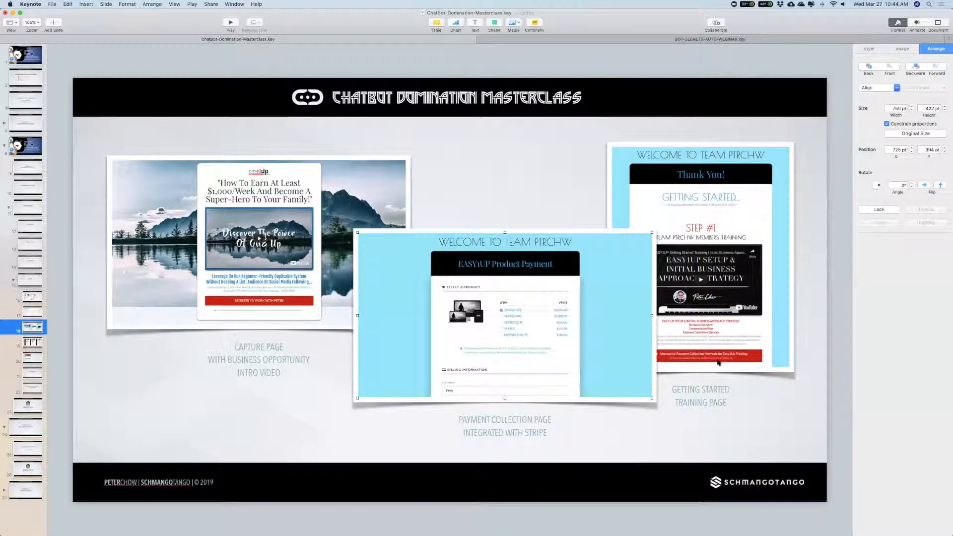
Step: Return to the funnel map in Safari and examine both Members Area pages of the branching funnel
key(super+Tab)
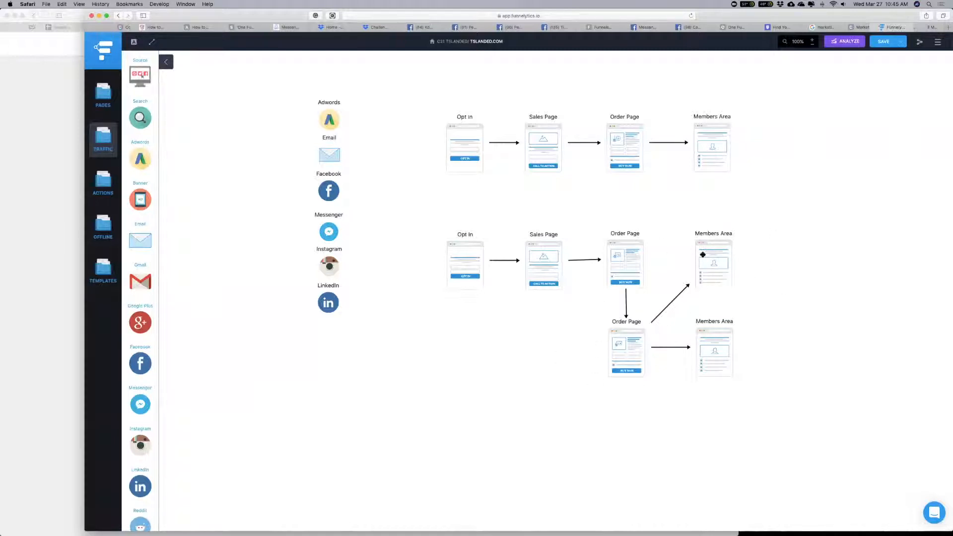
click(719, 255)
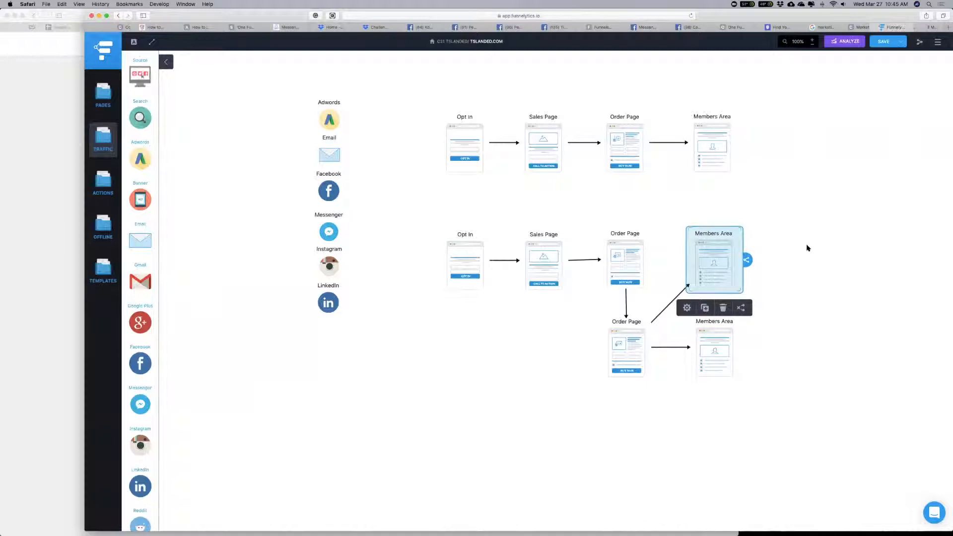
click(815, 407)
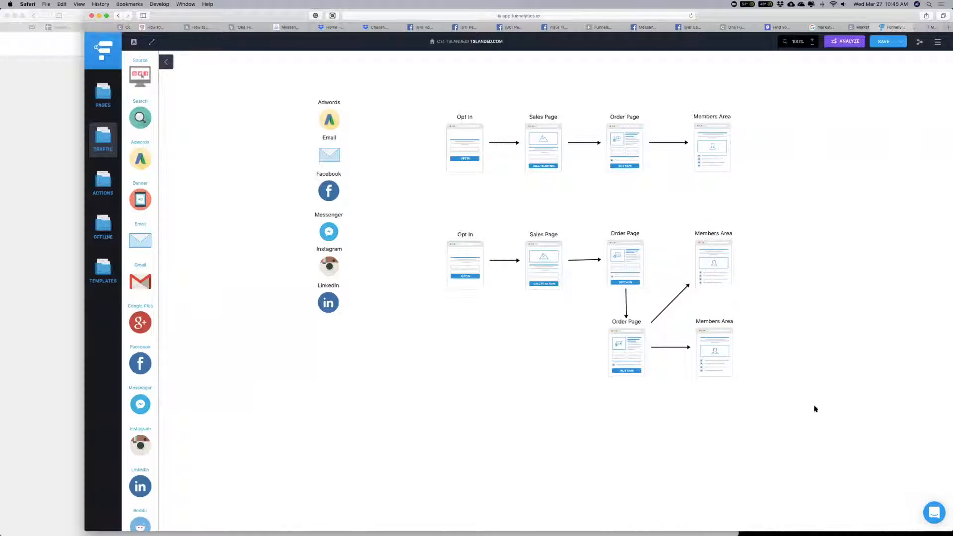
click(714, 353)
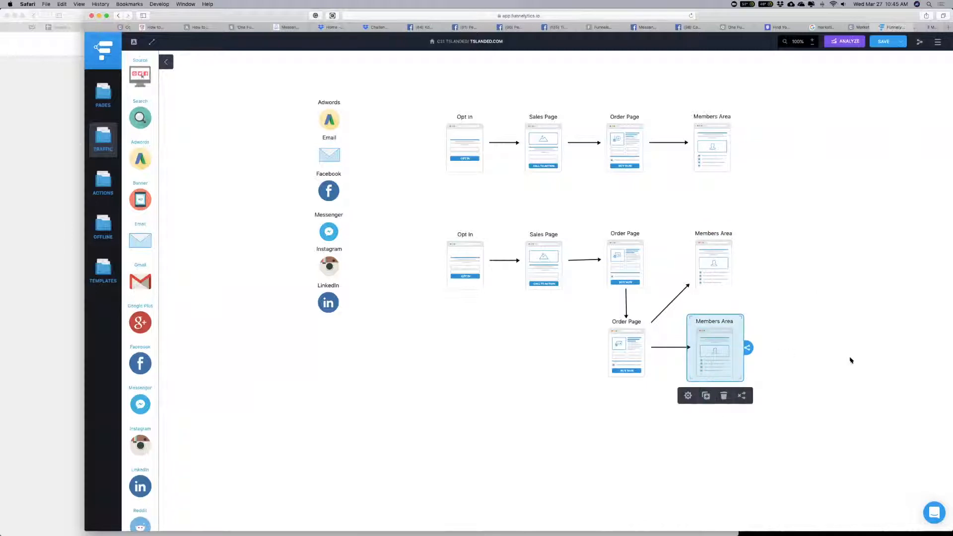
Step: Switch back to Keynote and bring the Thank You getting-started page screenshot to the front of the slide
key(super+Tab)
click(790, 207)
click(890, 66)
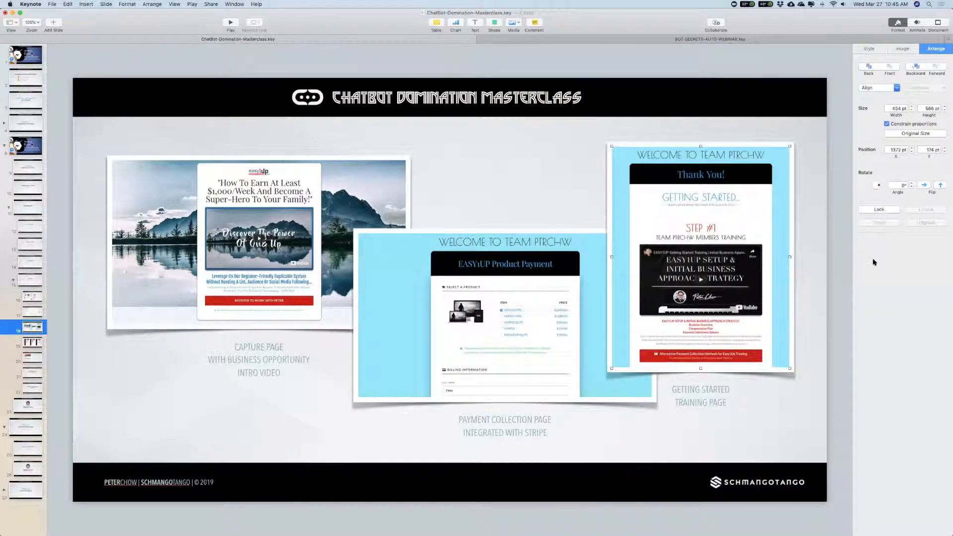
Step: Review the E1U sequence slide and the Step 1: Planning slide, ending on Step 2: ManyChat
click(30, 374)
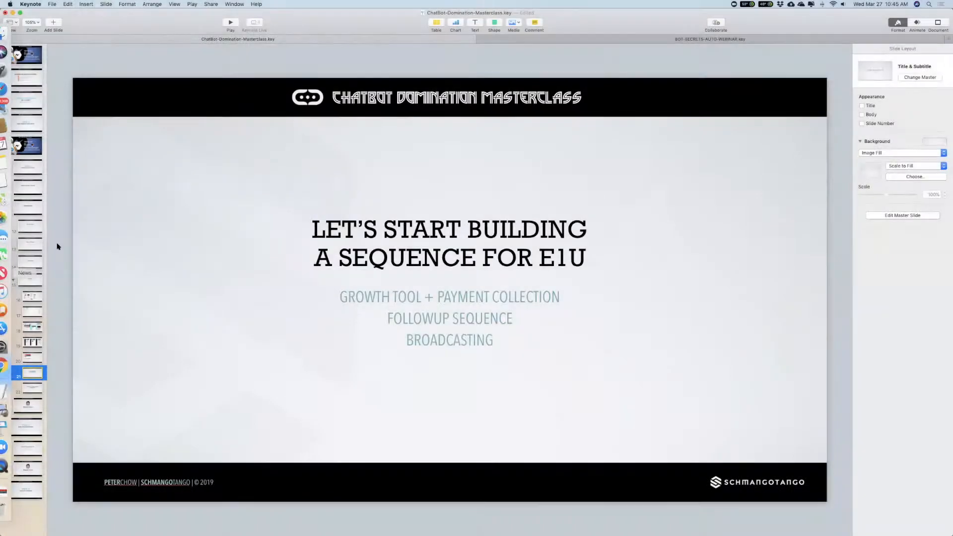
click(29, 231)
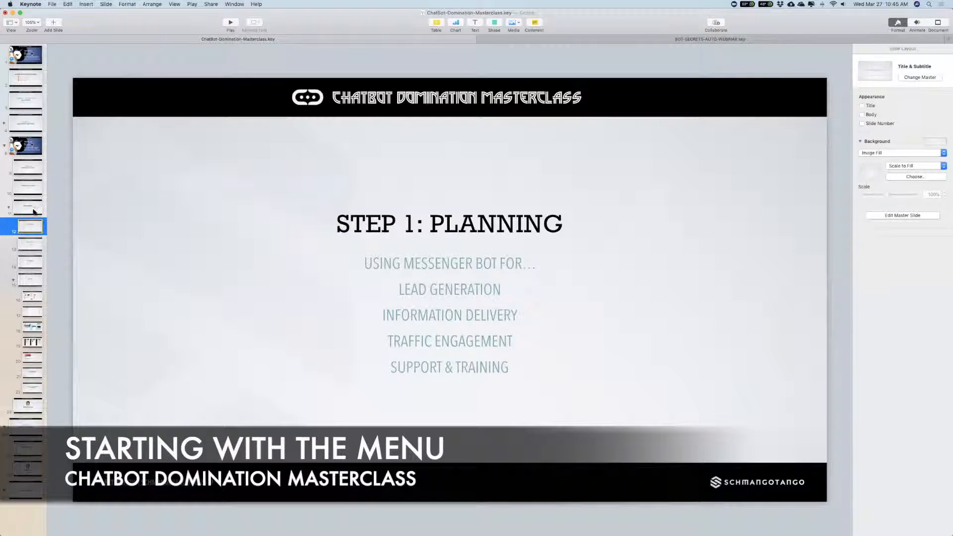
click(31, 243)
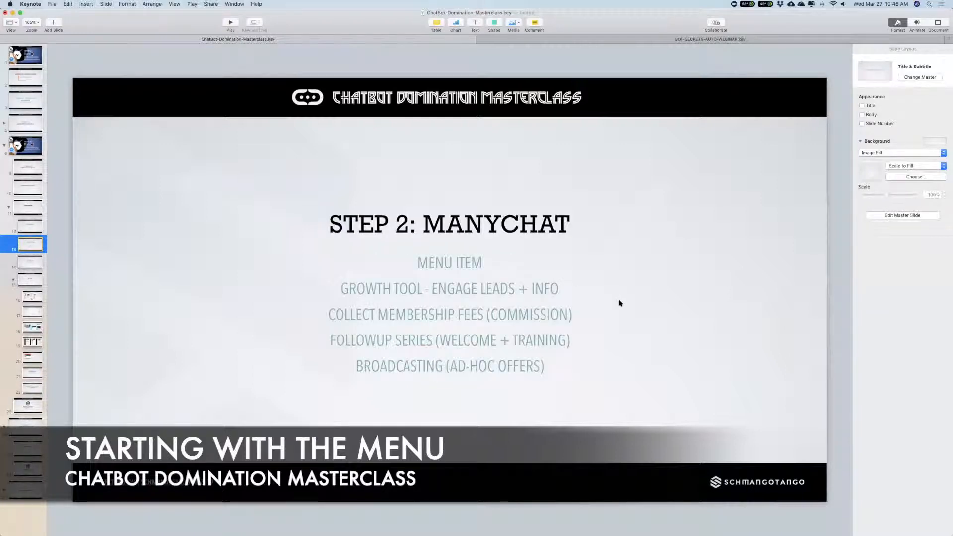
Step: Switch to ManyChat in Chrome and open the main menu editor for the second page in the account list
key(super+Tab)
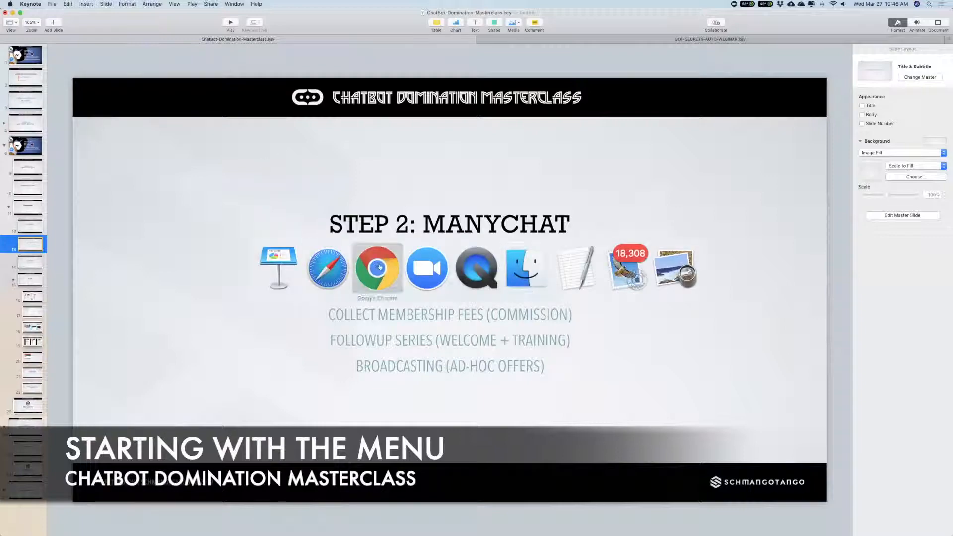
click(378, 267)
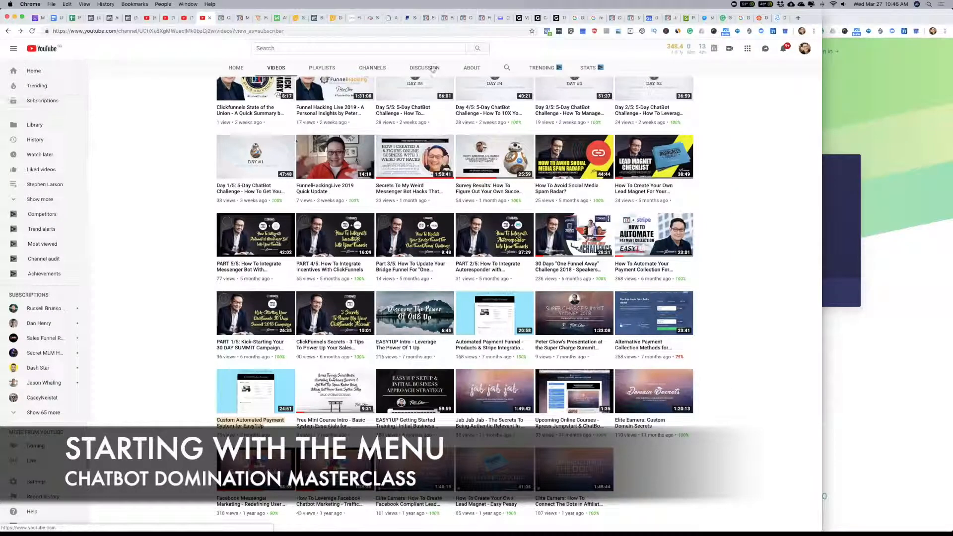
click(780, 18)
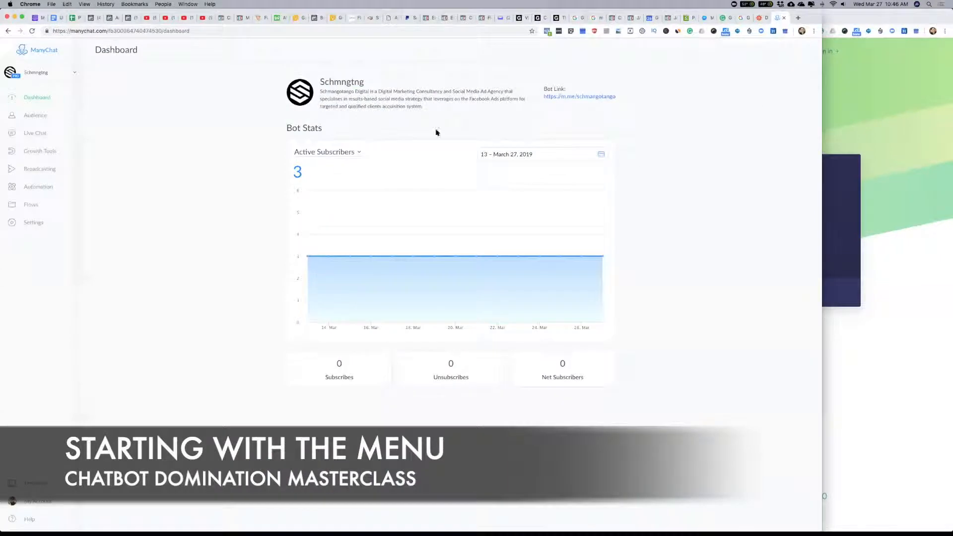
click(39, 74)
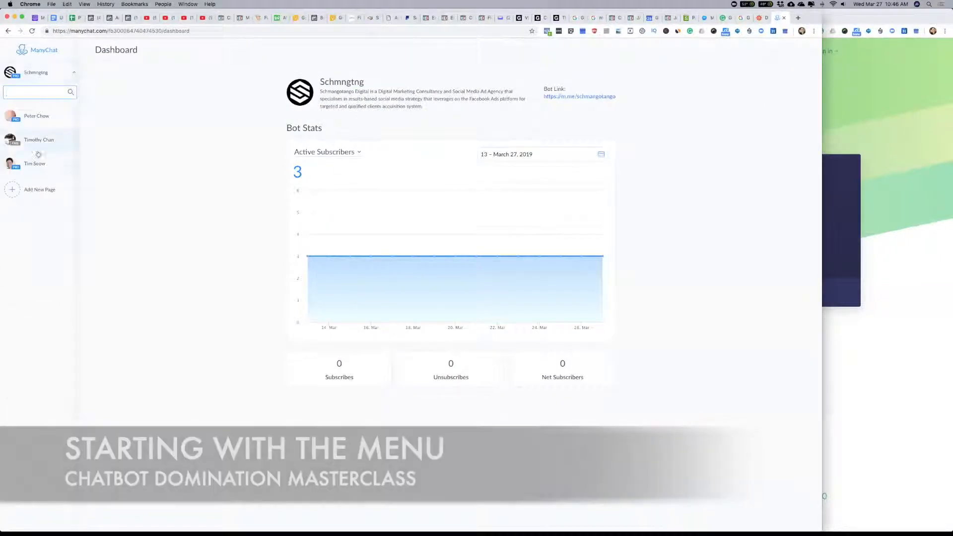
click(35, 142)
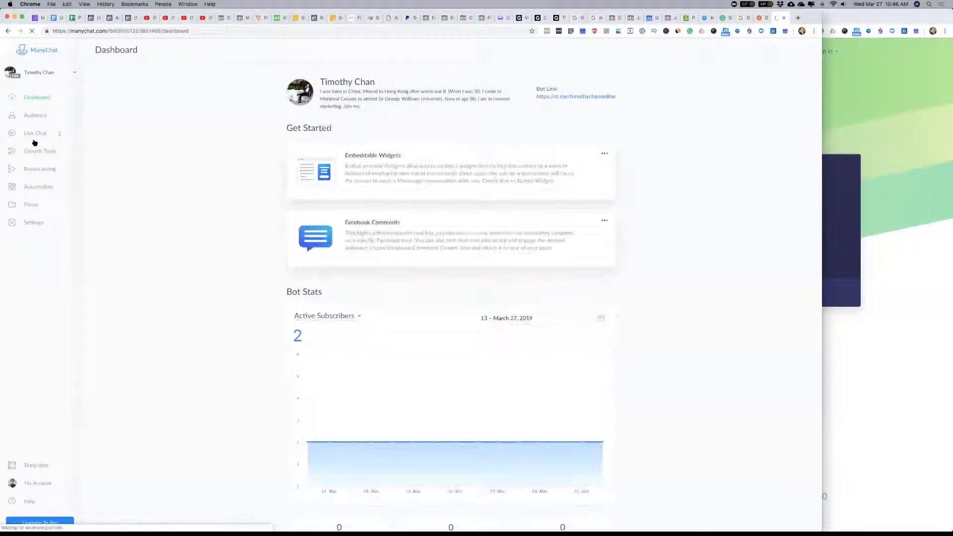
click(35, 187)
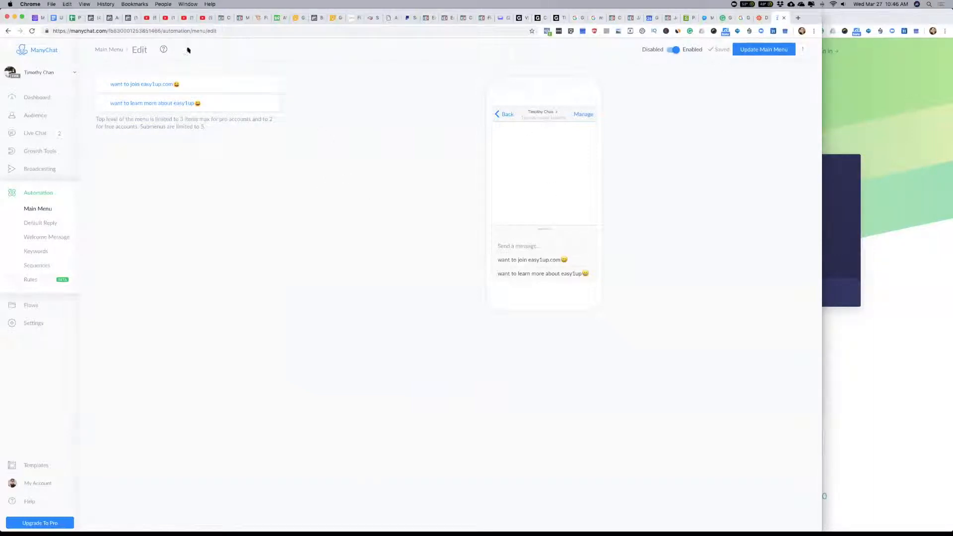
Step: Make the "want to join easy1up.com" menu item open a submenu and reword it as "Join [page owner's first name]'s Business", keeping the emoji
click(134, 88)
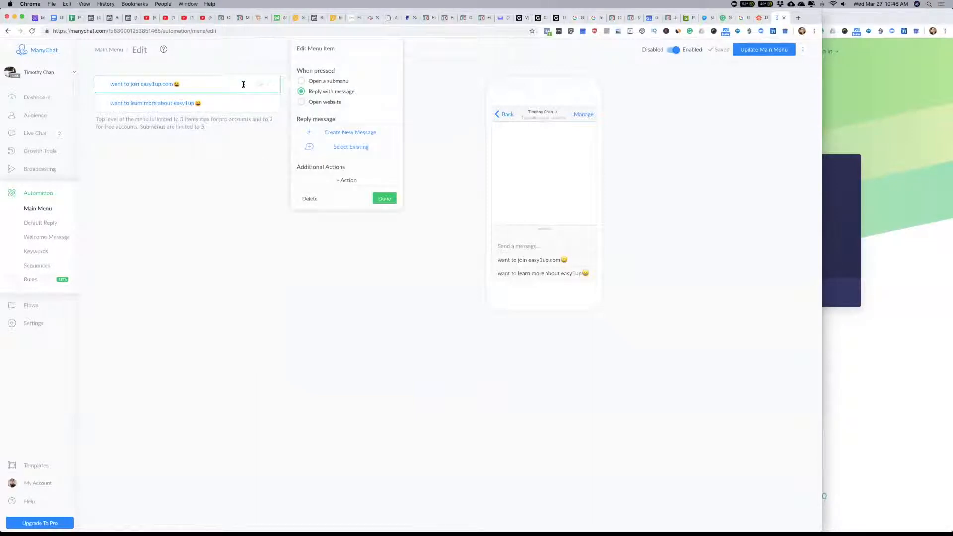
click(302, 82)
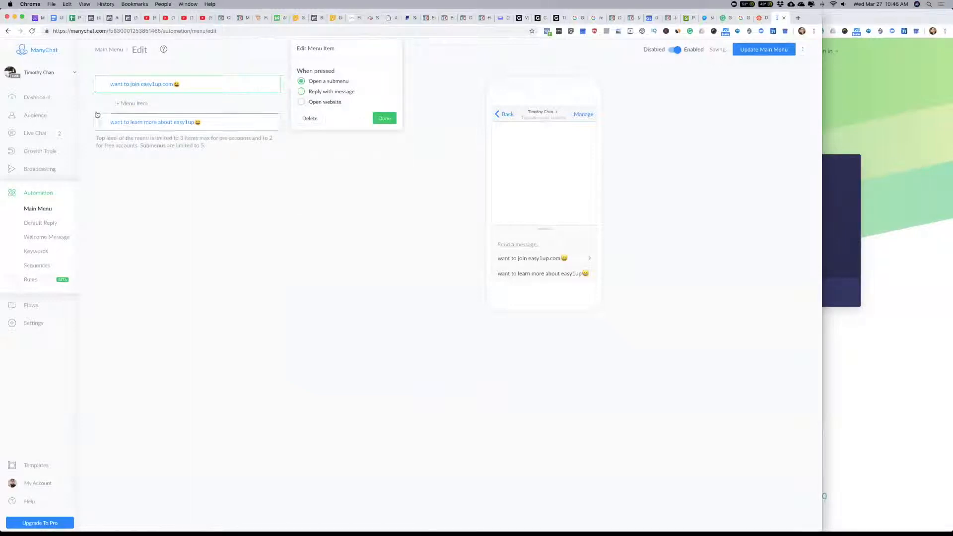
click(172, 84)
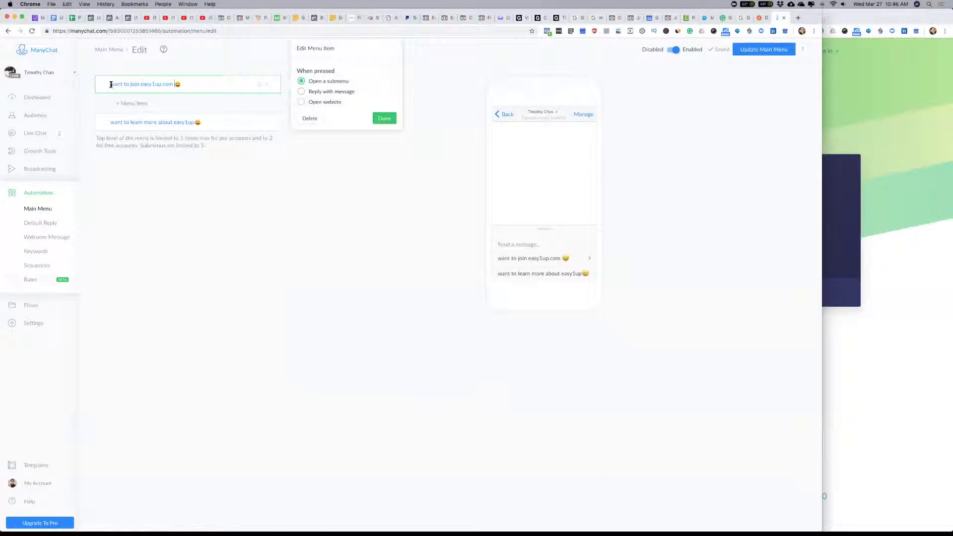
drag(110, 84, 173, 84)
text(Join)
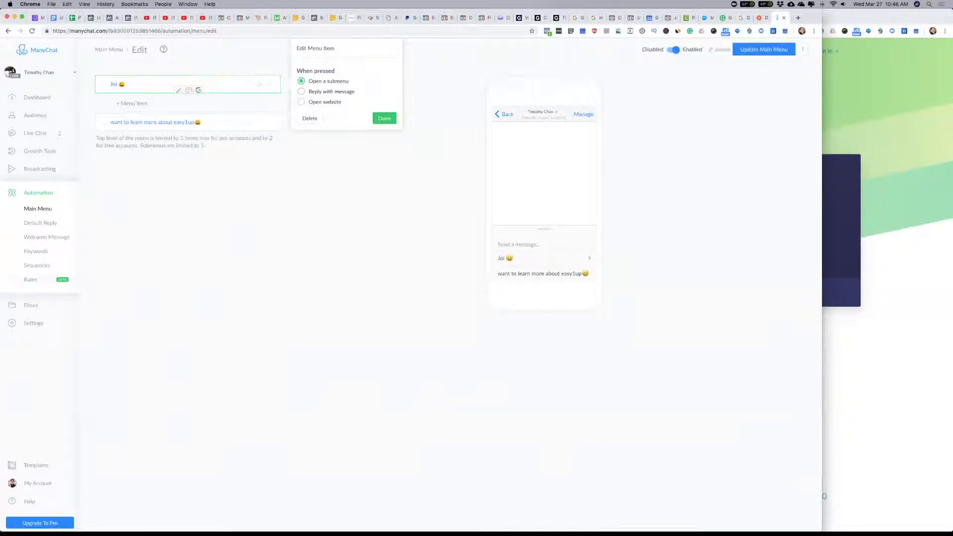
text( Tim's Business)
Step: Reword the "want to learn more about easy1up" menu item as "Contact" plus the page owner's first name, keeping the emoji
click(147, 123)
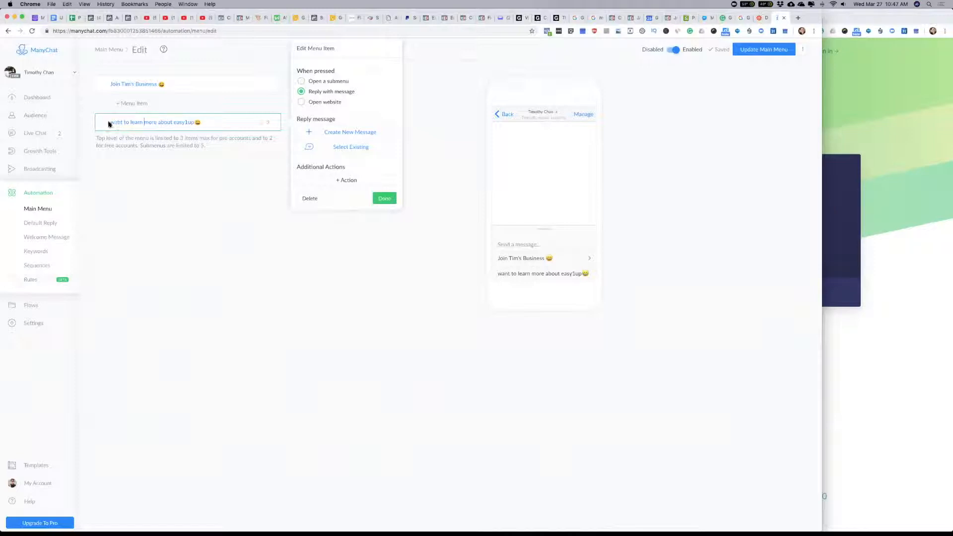
drag(111, 122, 194, 123)
text(Conatct)
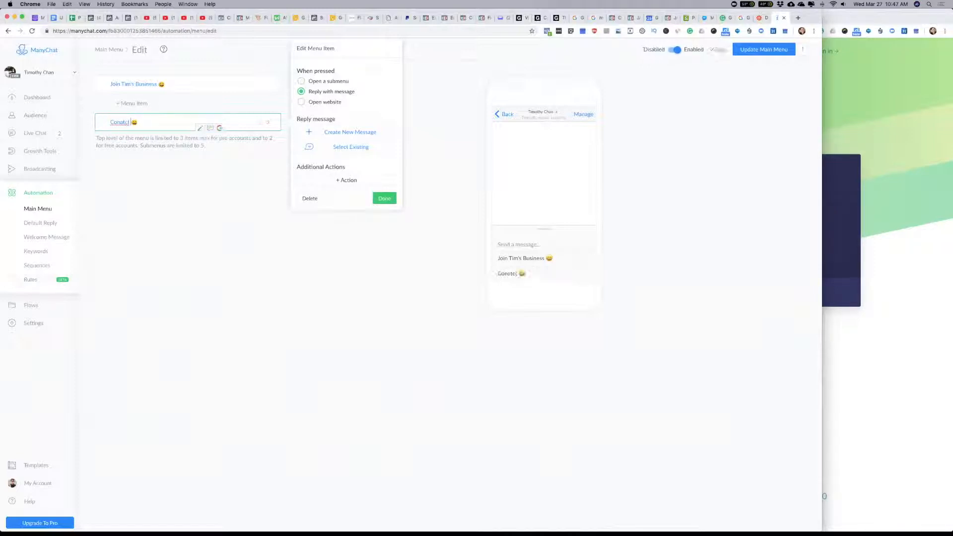
text( Tim)
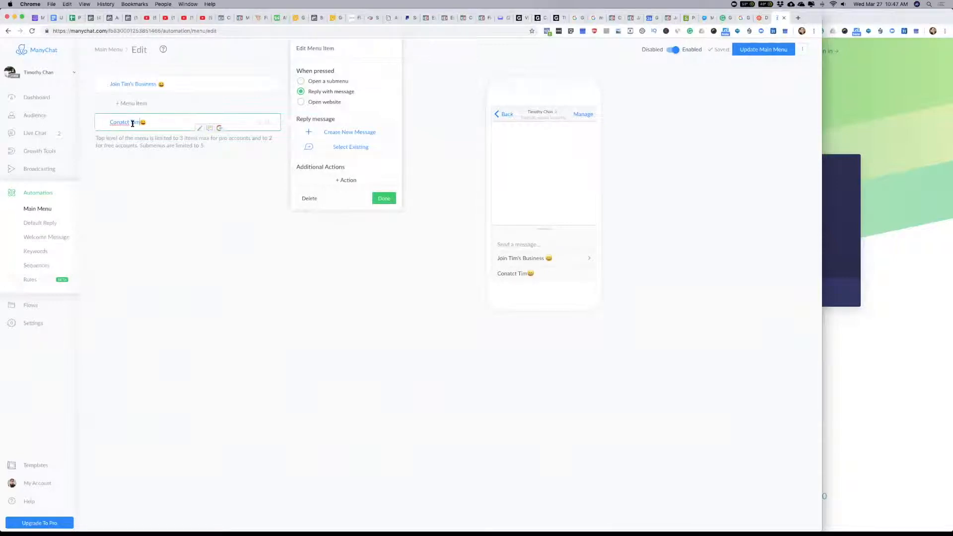
click(126, 122)
key(BackSpace)
key(BackSpace)
key(BackSpace)
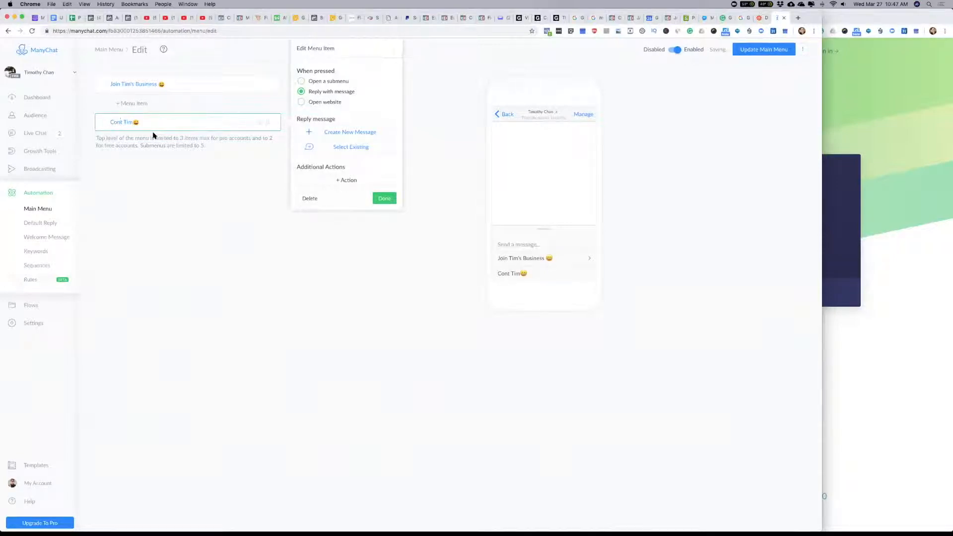
text(tac)
click(189, 217)
click(171, 123)
Step: Make the contact menu item open a website, using a mailto link to the page owner's e-mail address
click(139, 122)
click(301, 102)
click(320, 136)
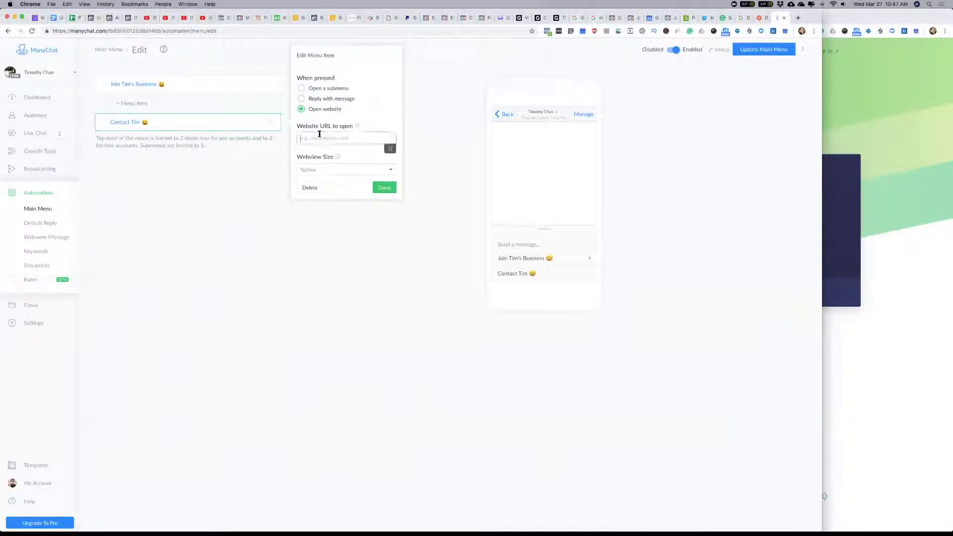
key(super+Tab)
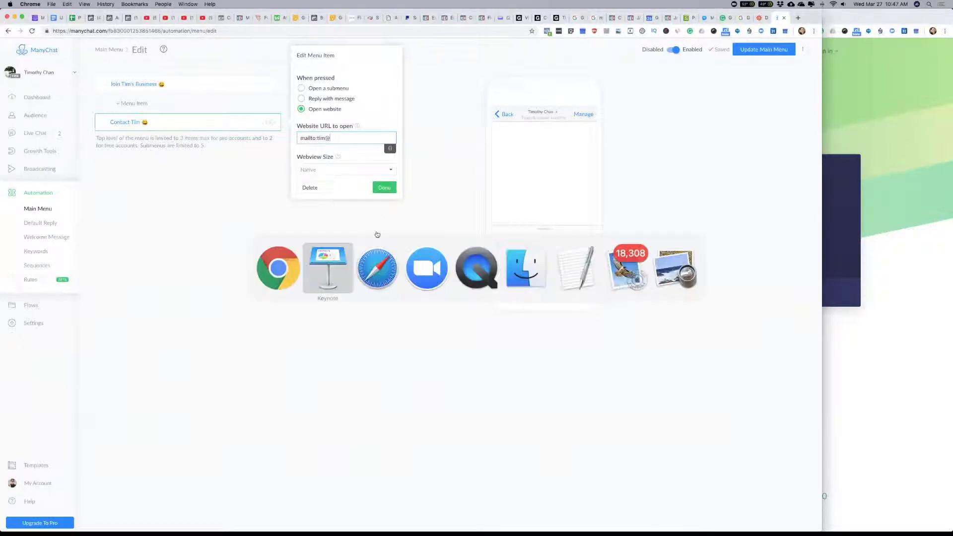
click(262, 273)
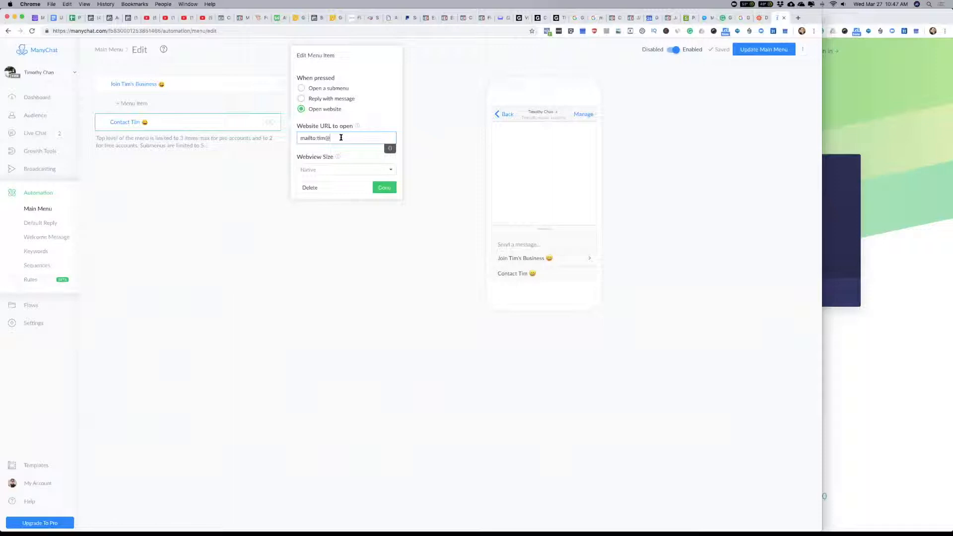
text(gmail.com)
click(323, 137)
drag(318, 140, 292, 143)
click(405, 247)
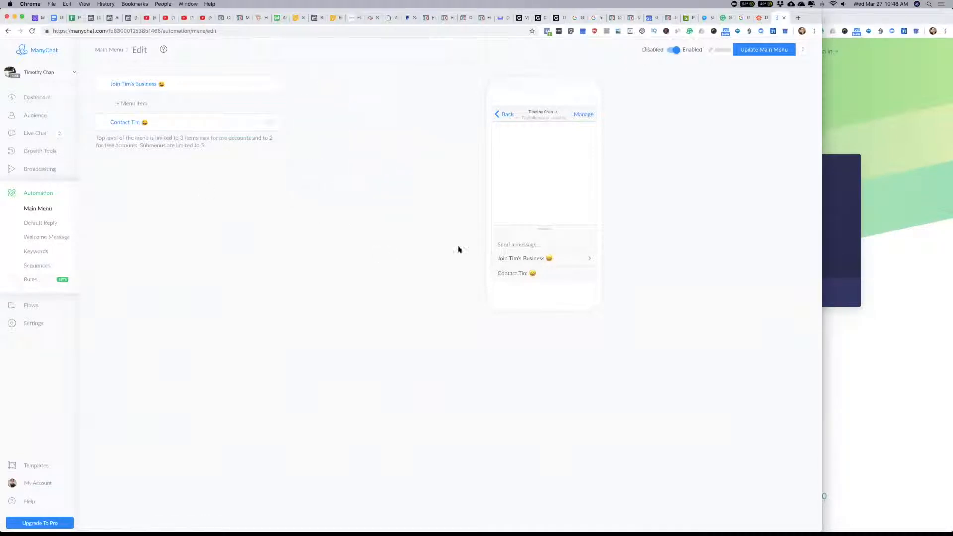
Step: Make the contact menu item reply with a new message and name its starting step "Contact" plus the page owner's first name
click(159, 122)
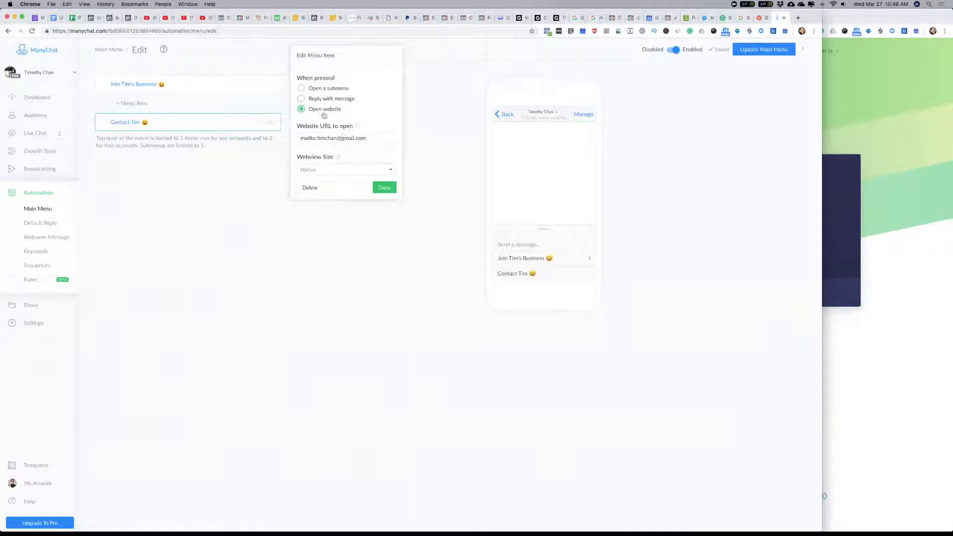
click(303, 98)
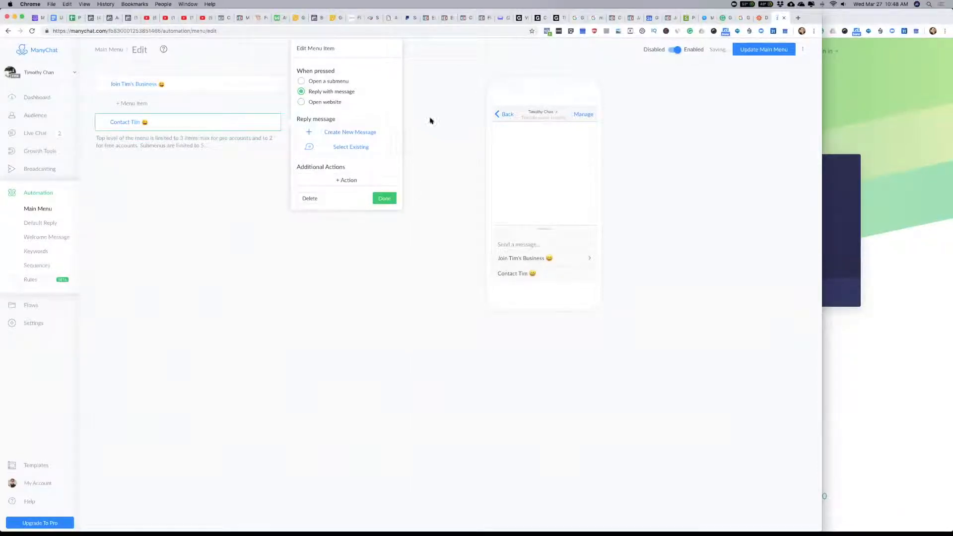
click(367, 132)
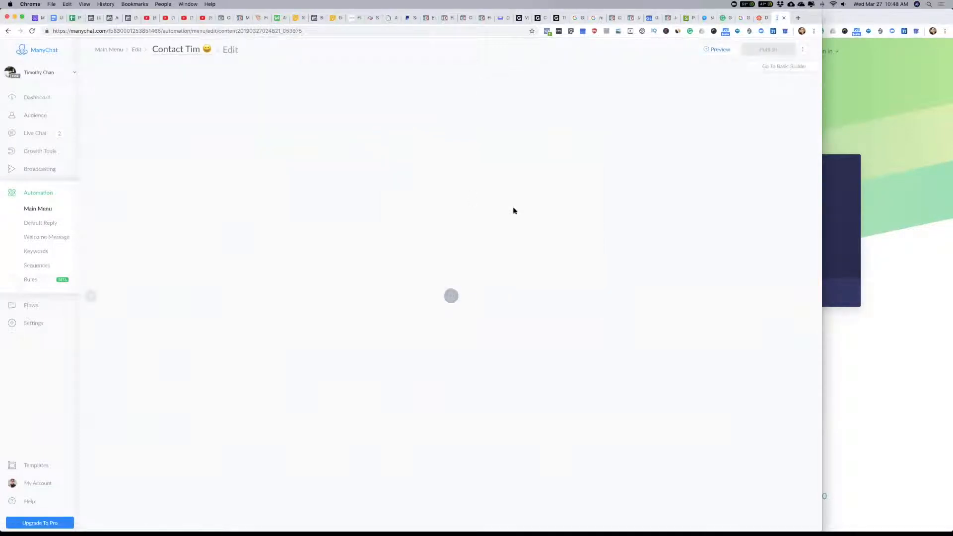
click(462, 305)
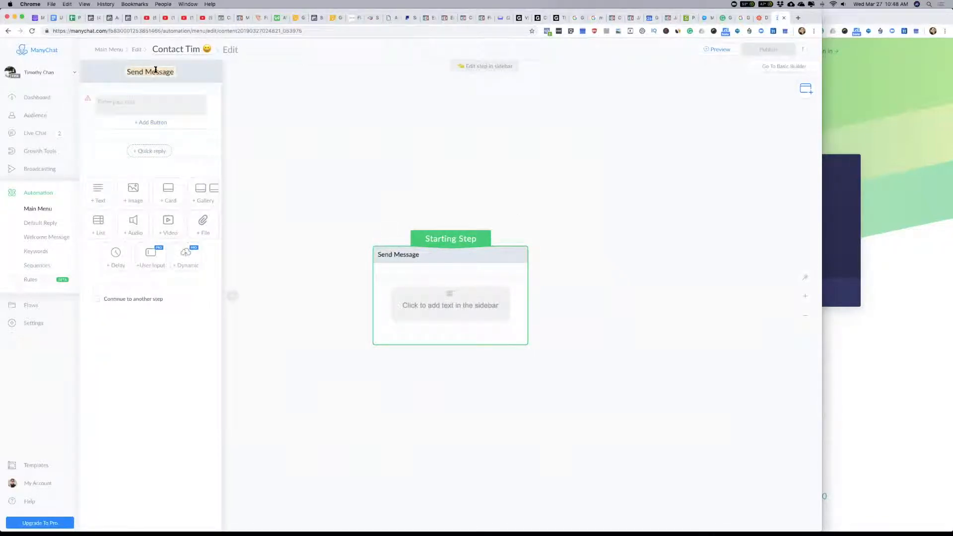
click(155, 70)
text(Contact Tim)
Step: Begin the message text with "Hello," followed by the First Name personalization field
click(170, 102)
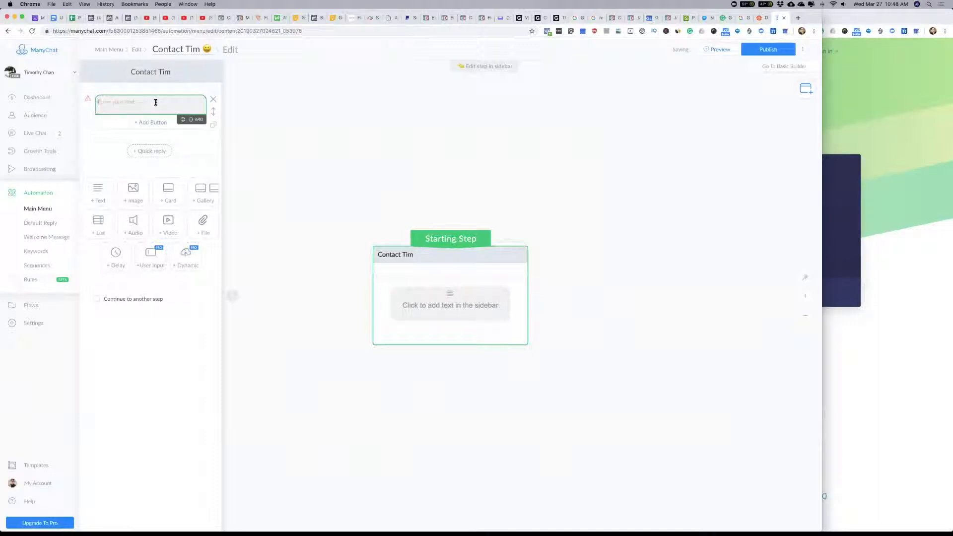
text(We)
text(llo,)
click(191, 120)
click(115, 134)
click(172, 101)
Step: Continue the message after the First Name field with "! Just select one of the option below to reach me..."
text(! Just)
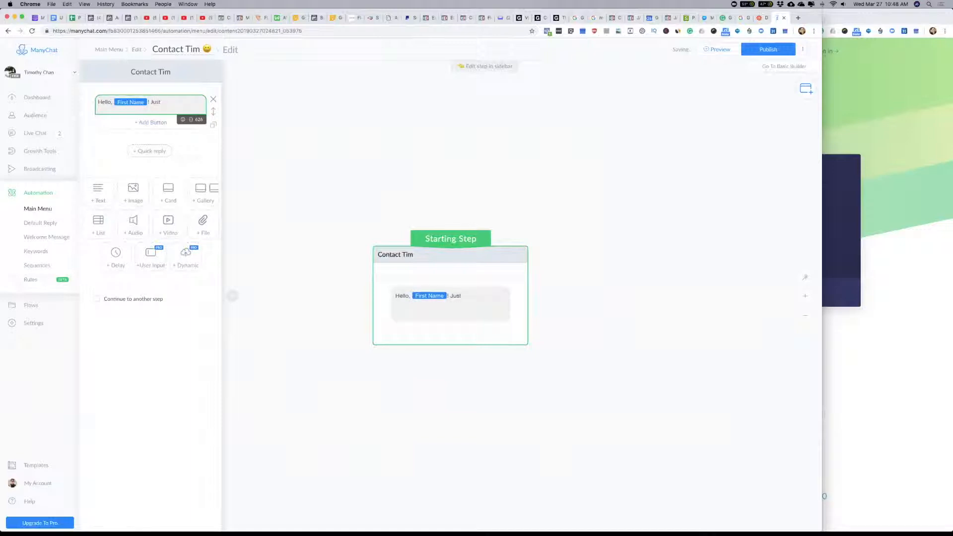
text( select one of the option velow)
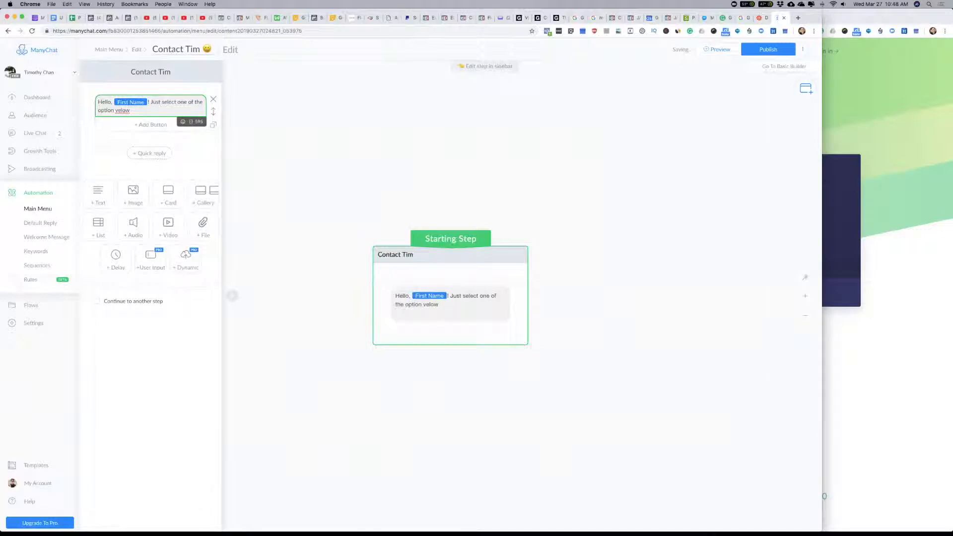
key(BackSpace)
key(BackSpace)
key(BackSpace)
key(BackSpace)
text(elow to reach me.)
Step: Add a button titled "Call" plus the page owner's first name that calls a specific phone, and enter the phone number
click(152, 126)
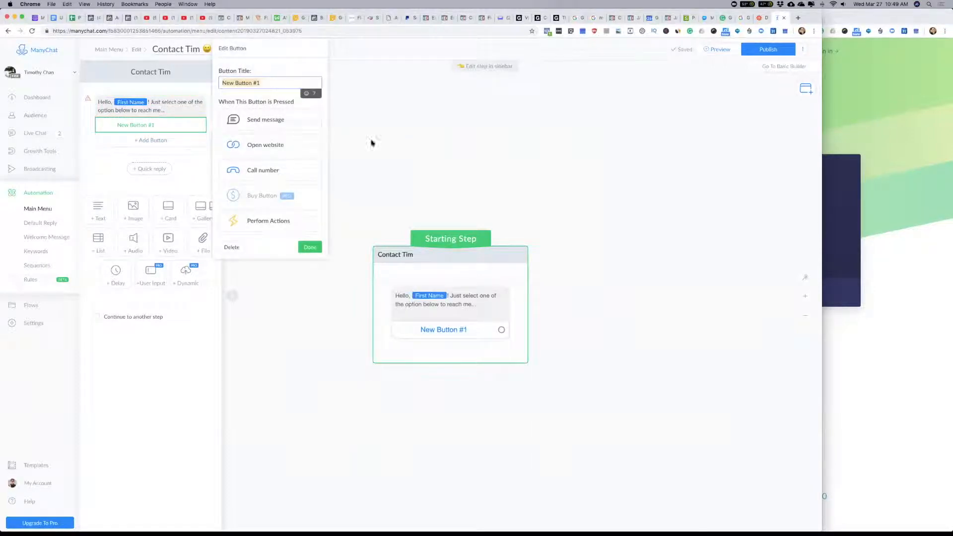
text(Call Tim)
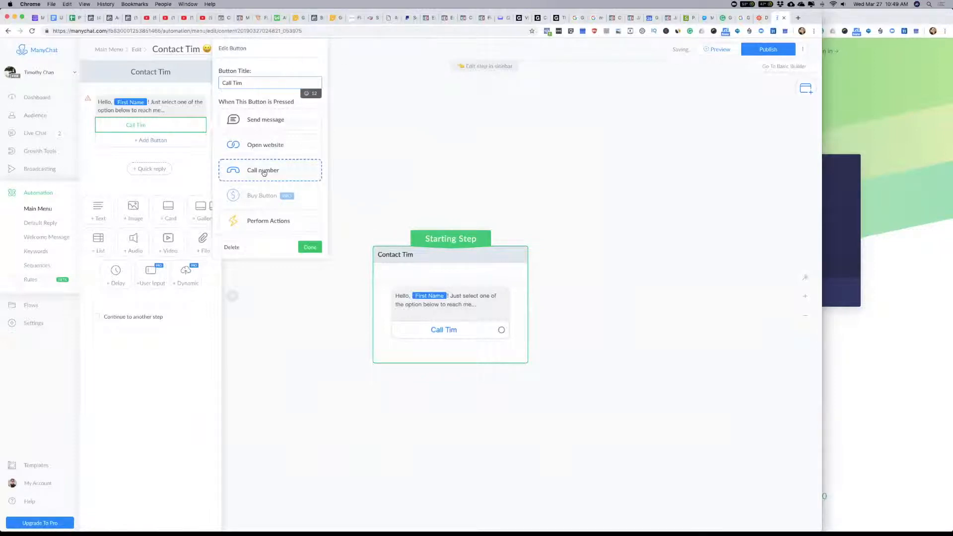
click(264, 172)
click(242, 198)
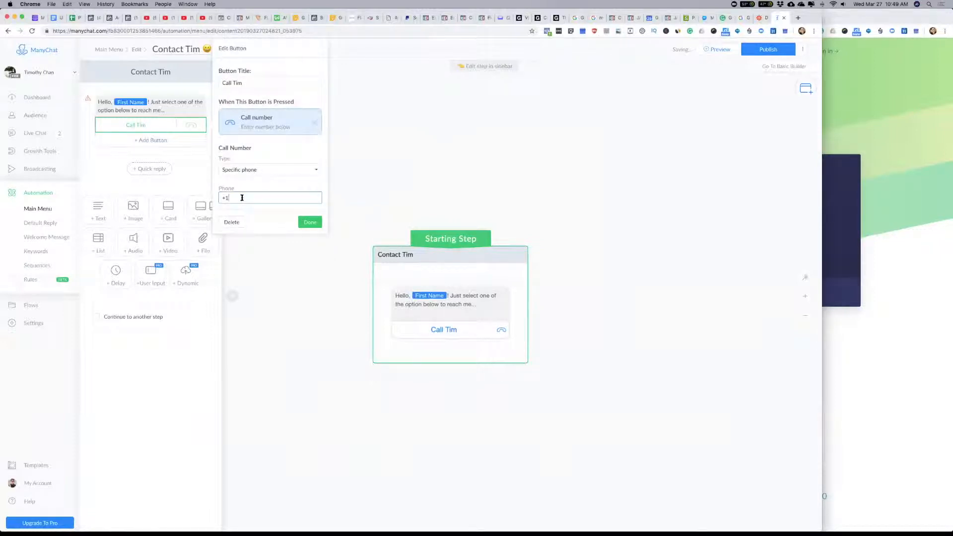
text(1 (111) 111-111111)
click(312, 169)
click(377, 238)
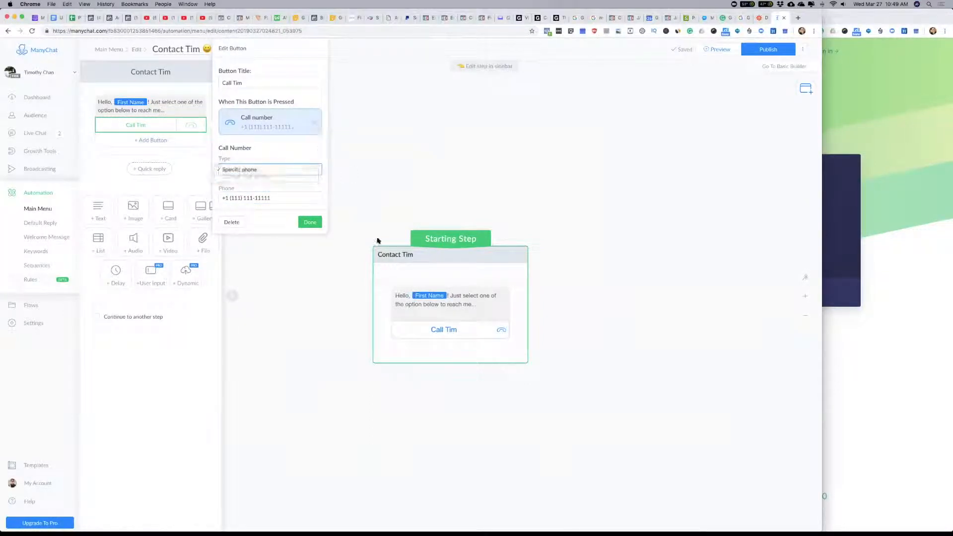
click(309, 223)
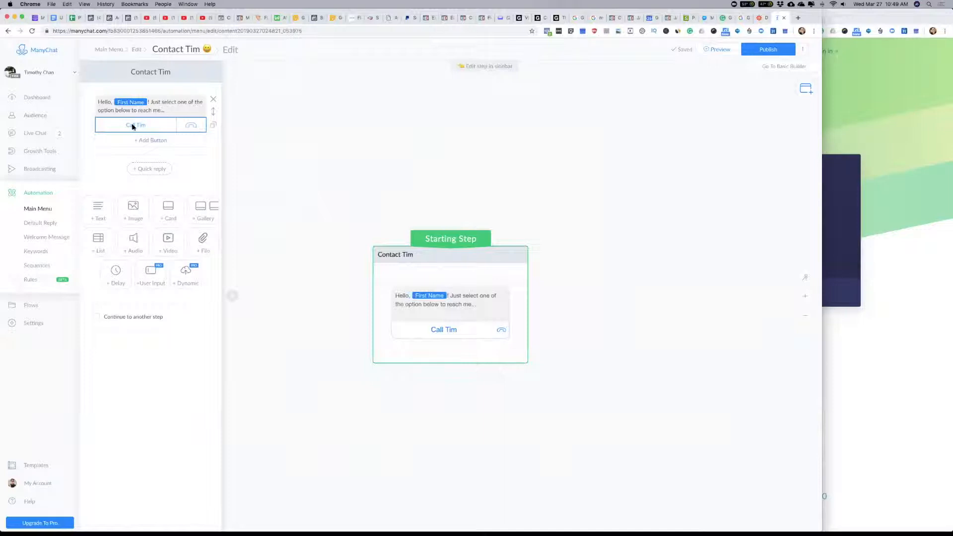
Step: Add a button titled "Email" plus the page owner's first name that opens a mailto link to the owner's e-mail address
click(151, 142)
text(Ema)
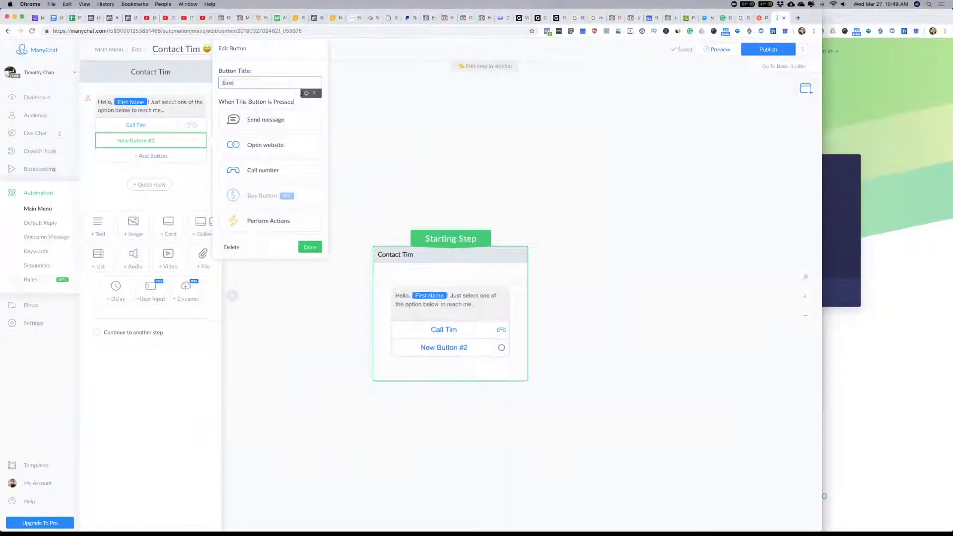
text(il Tim)
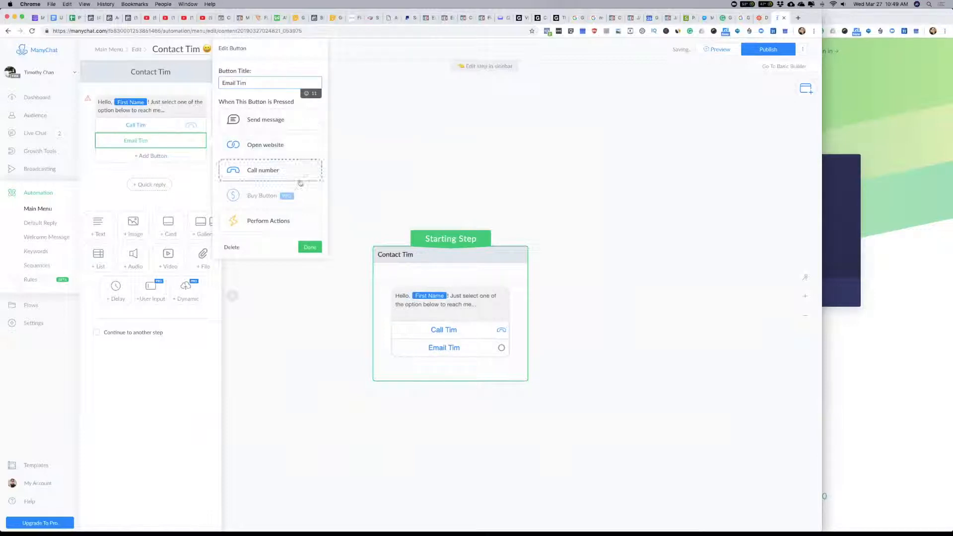
click(278, 147)
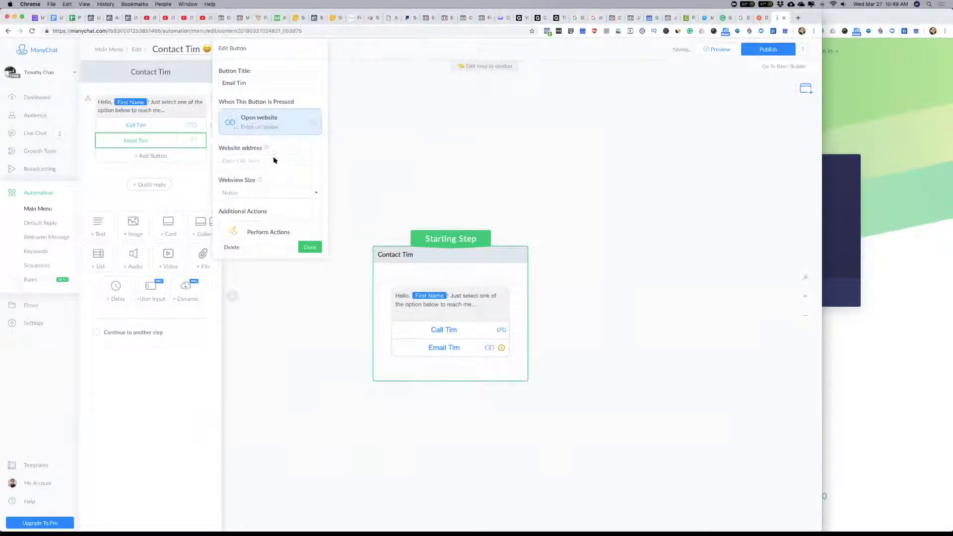
click(244, 161)
text(mailto:)
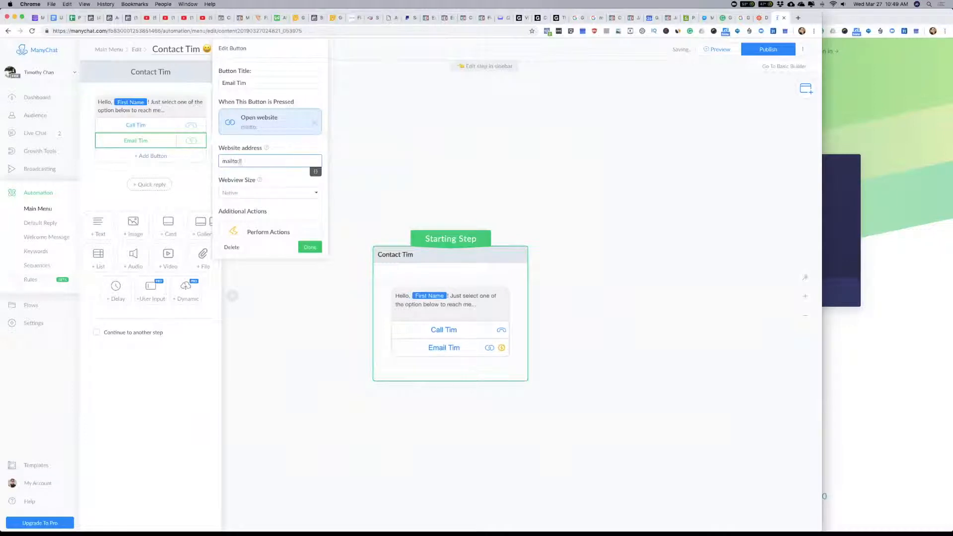
scroll(267, 197, down, 1)
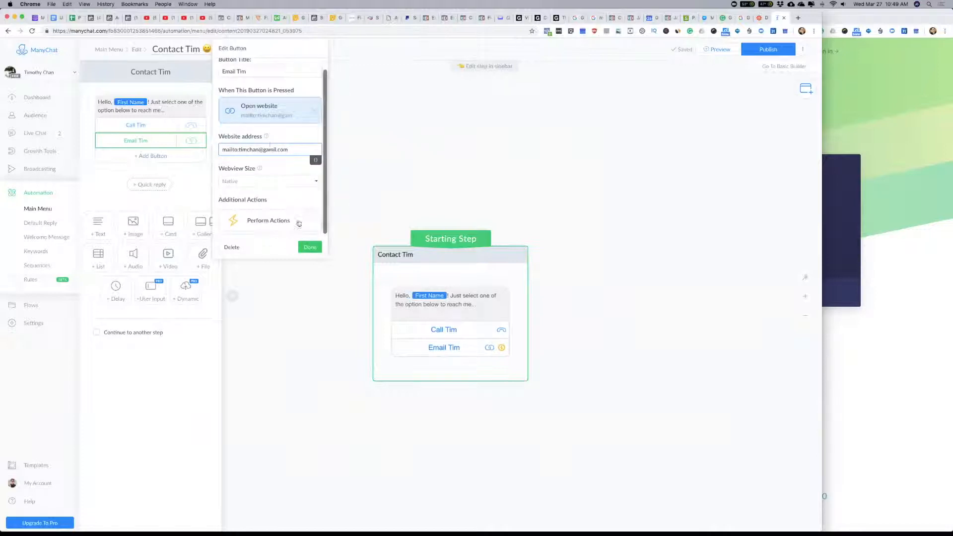
click(310, 246)
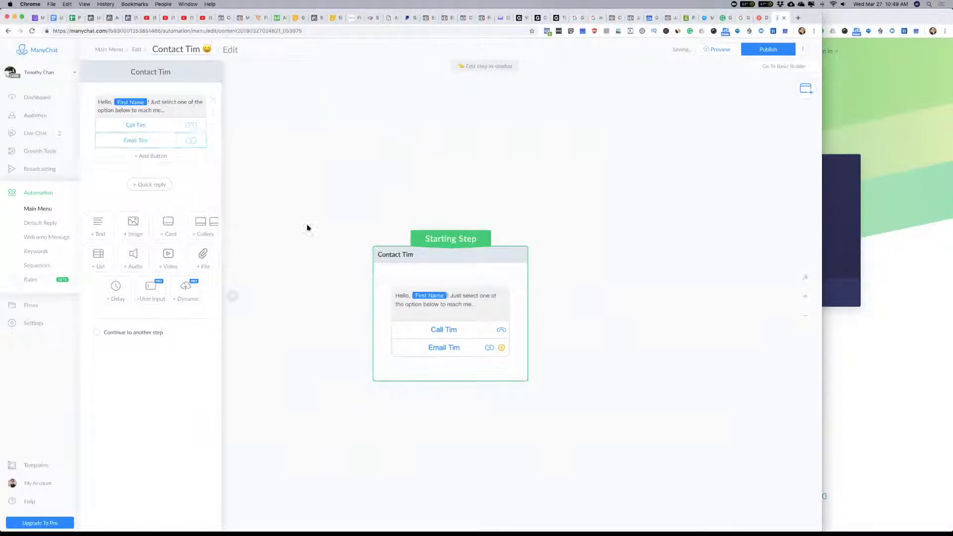
click(141, 155)
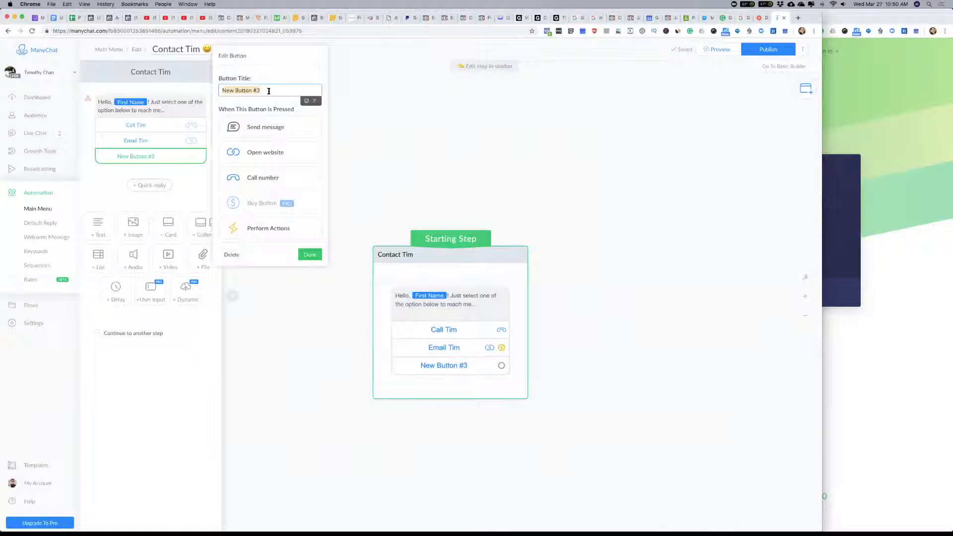
click(231, 254)
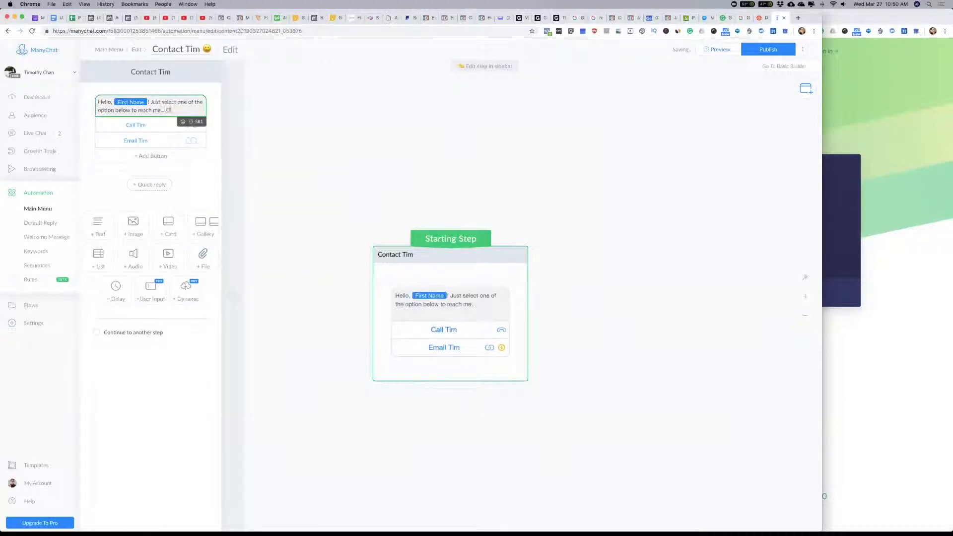
Step: Append "Or just type you message below and I'll get back to you shortly." and a smiling emoji to the message text
text(pe)
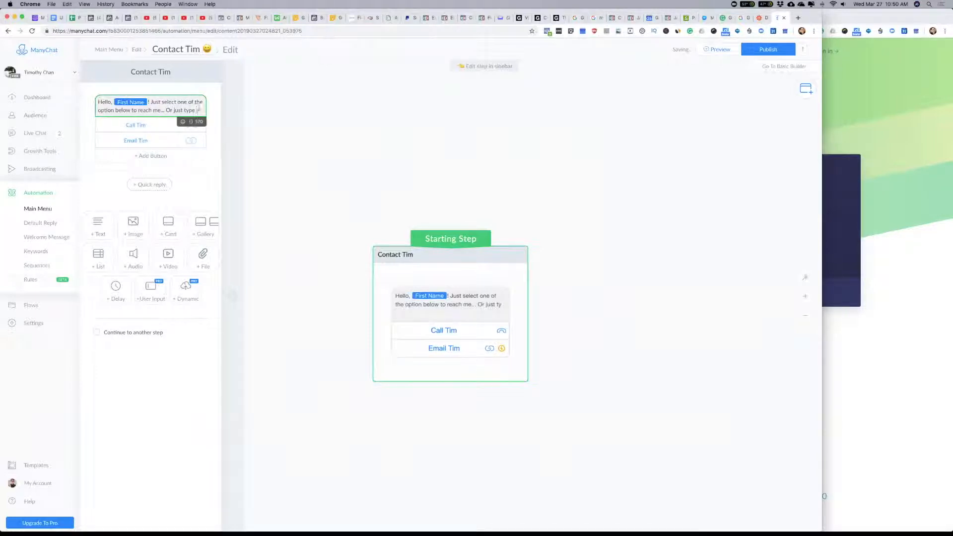
text( you rmessage below and I)
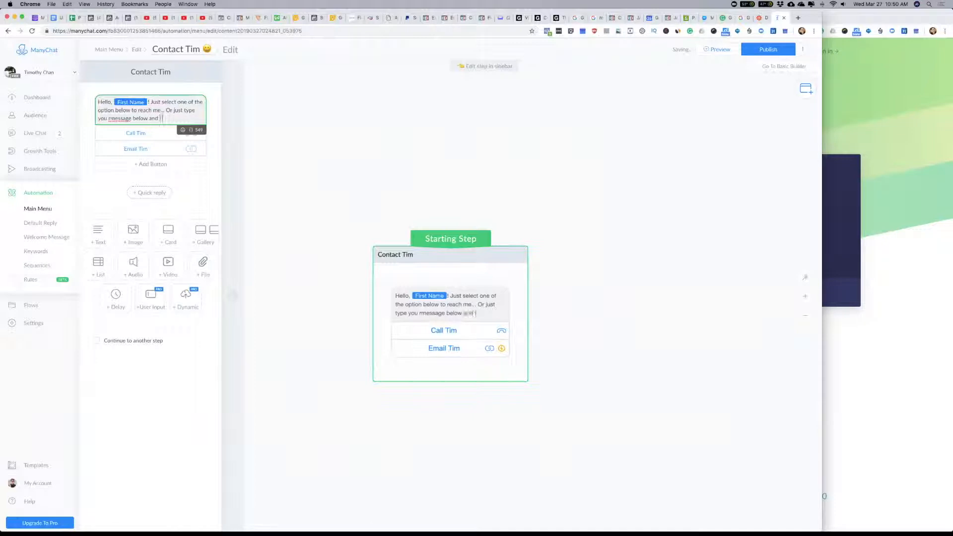
text('ll get back to you shortly.)
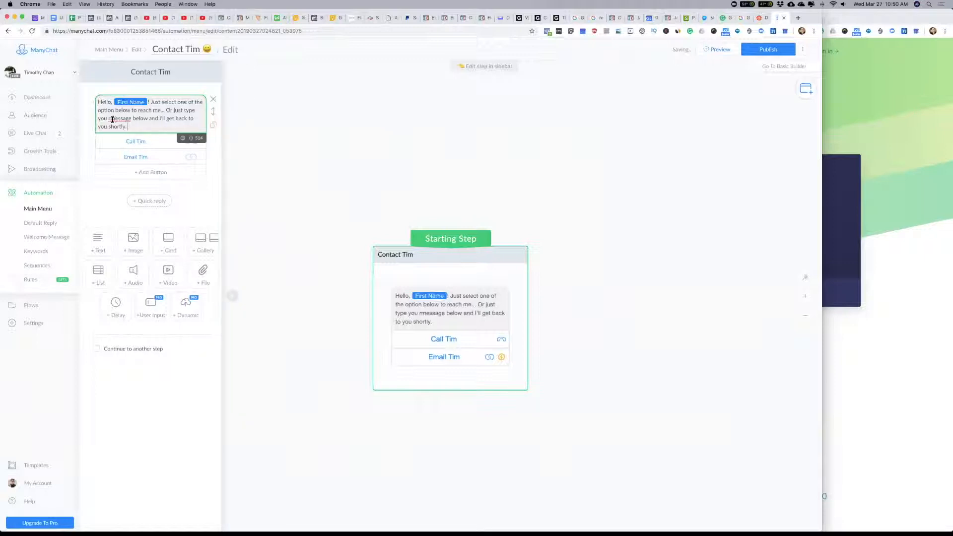
key(BackSpace)
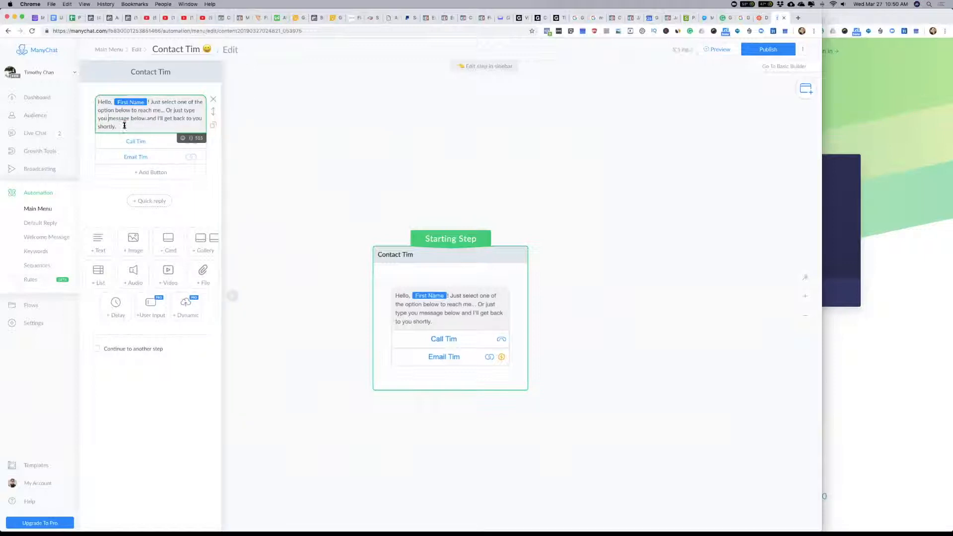
click(184, 142)
click(106, 180)
click(214, 193)
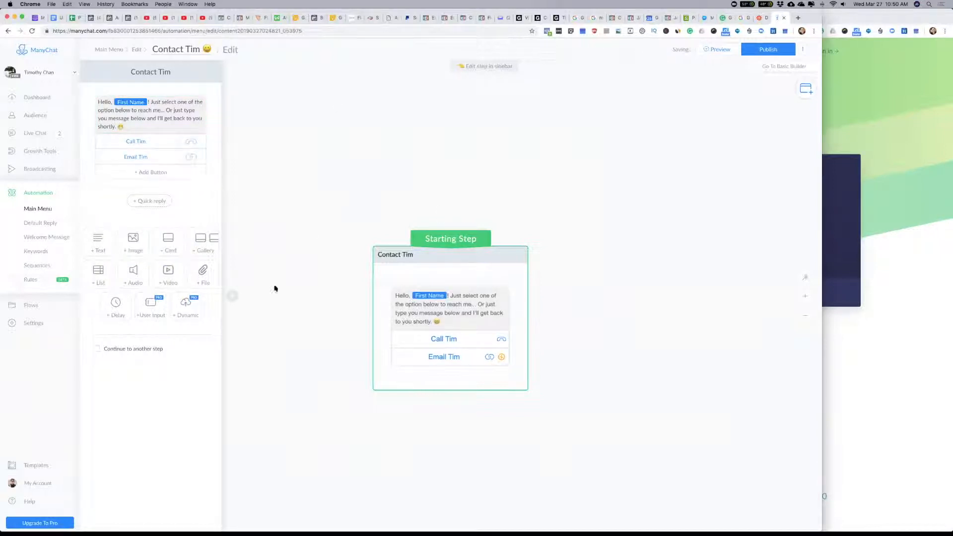
Step: Publish the contact message and return to the main menu editor with the contact item open
click(770, 50)
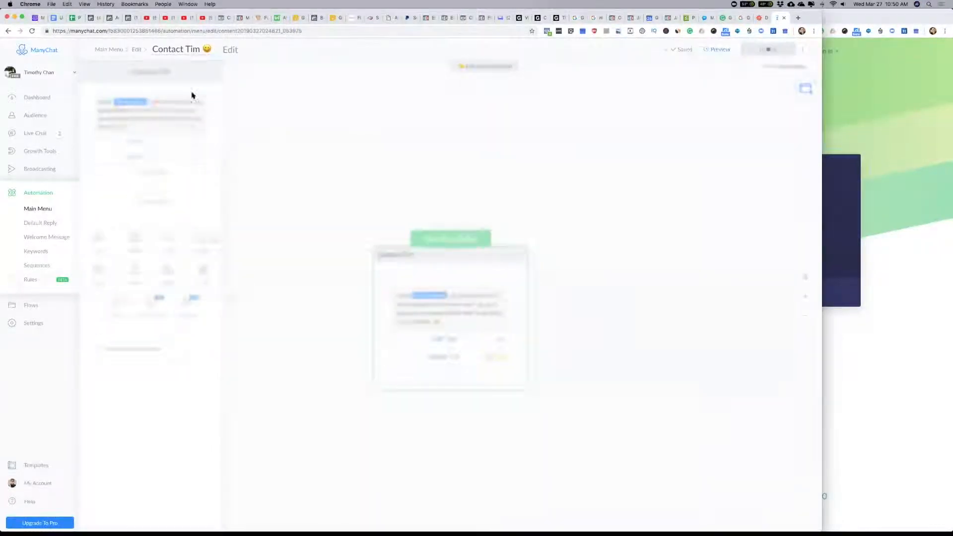
click(115, 50)
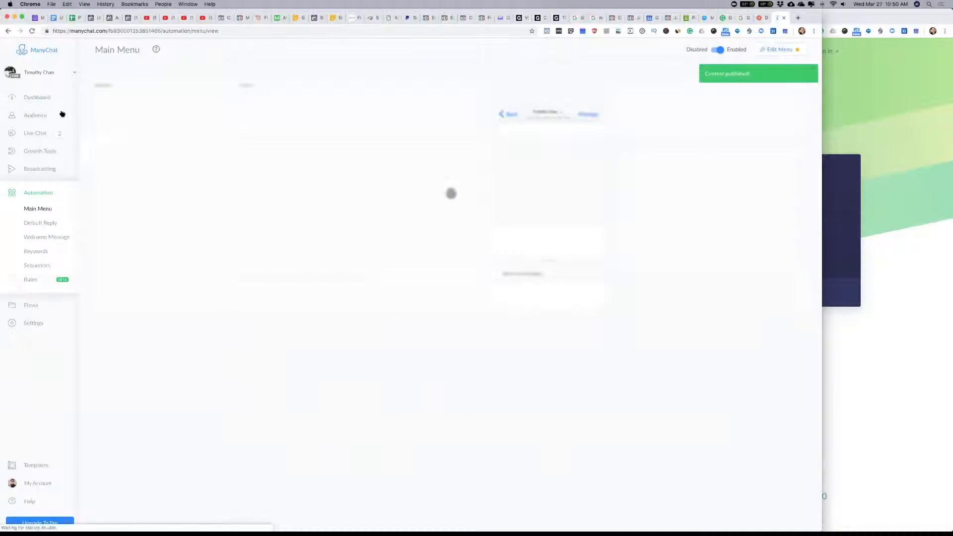
click(122, 123)
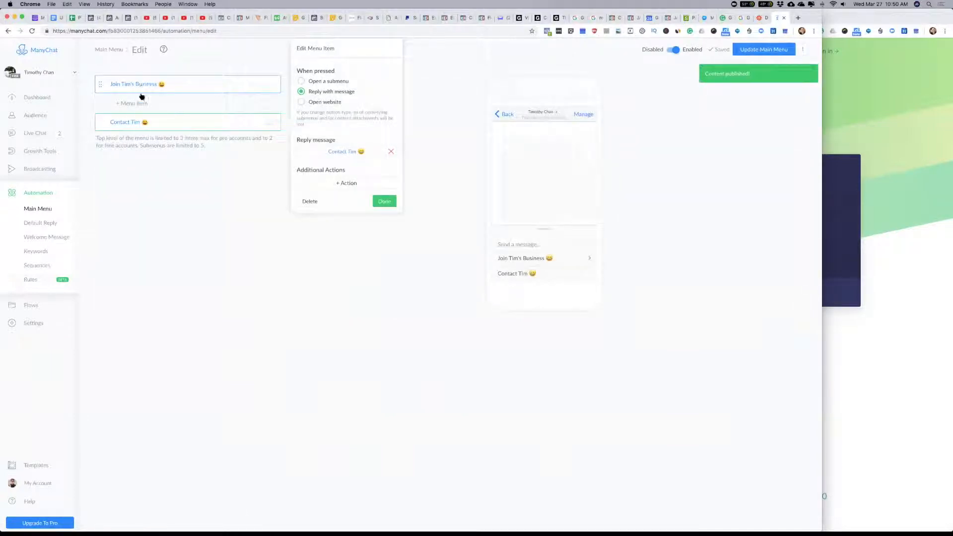
Step: Add the submenu items "Easy1Up" and "Opp A" under the join-business menu item
click(138, 104)
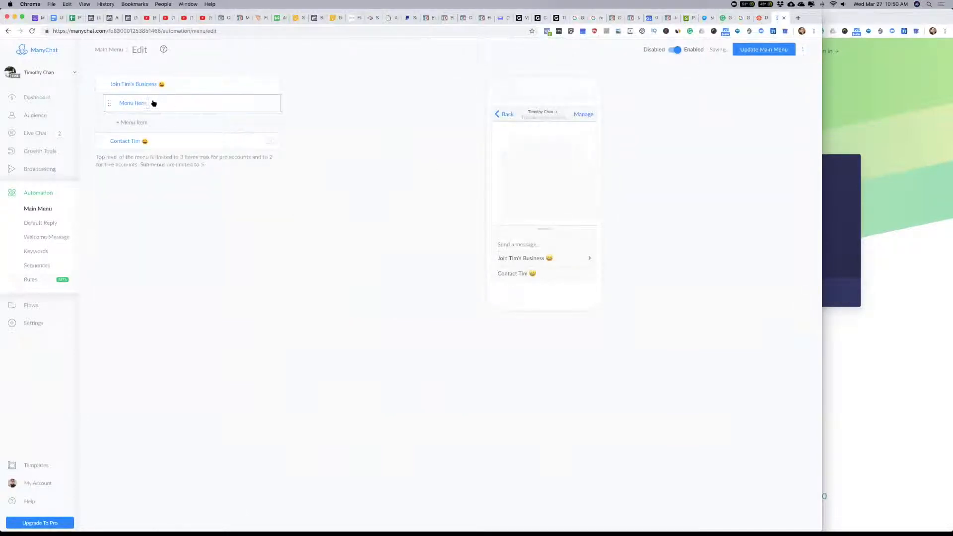
text(Easy1Up)
click(155, 123)
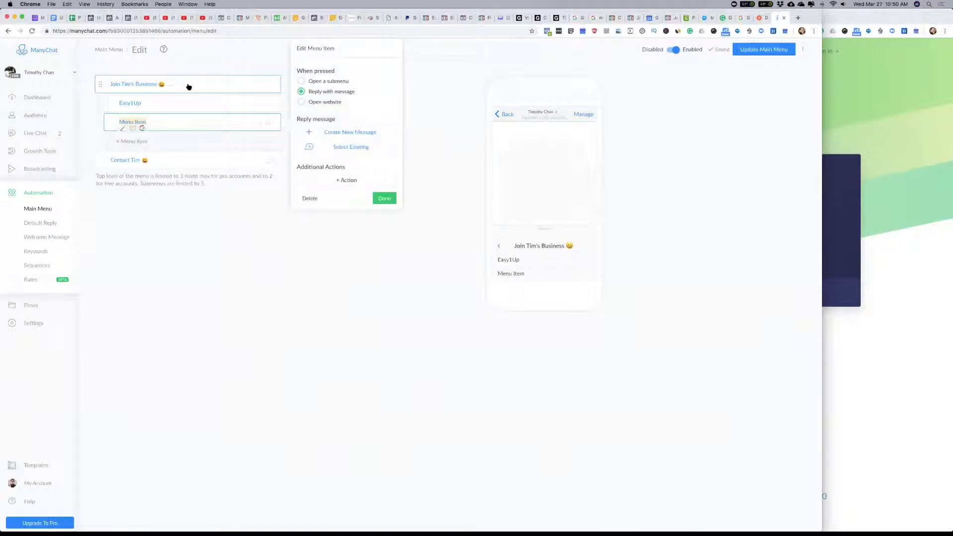
text(Opp A)
click(187, 258)
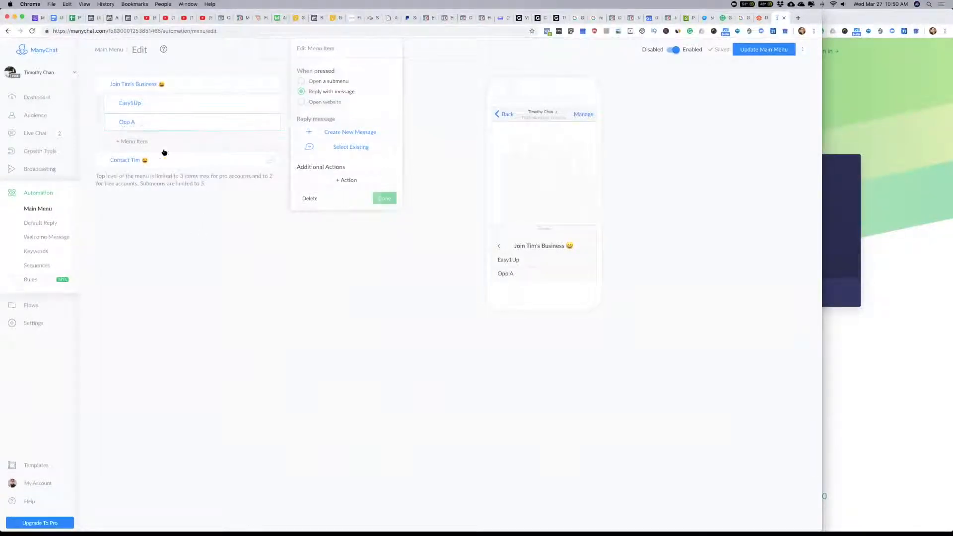
Step: Add a third item to the join-business submenu and re-enter the second item's title as "Opp A"
click(137, 143)
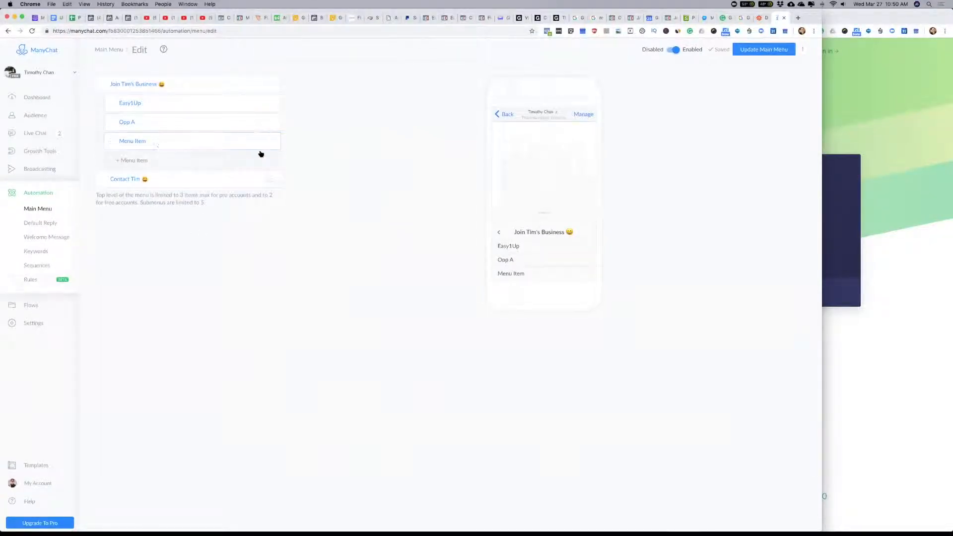
click(128, 123)
drag(143, 124, 118, 122)
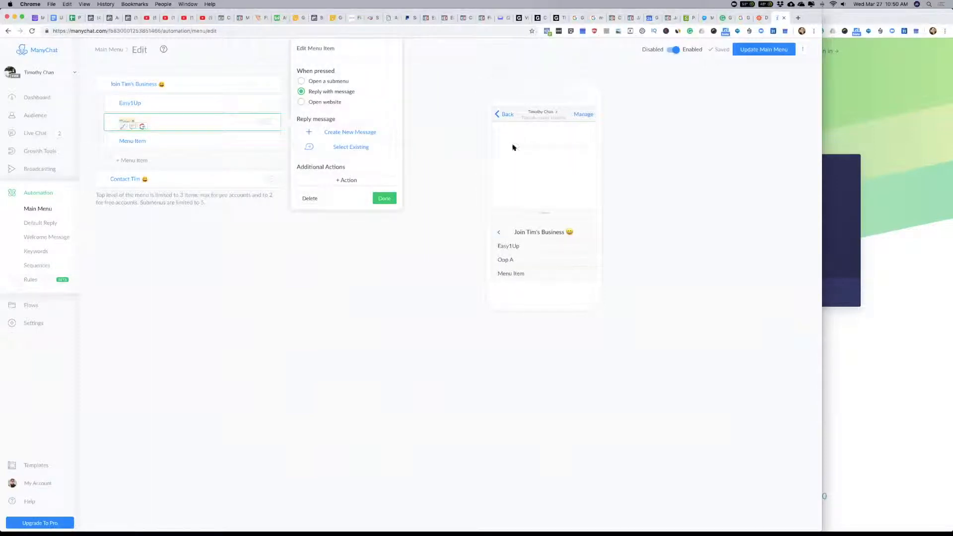
text(Click)
key(BackSpace)
key(BackSpace)
key(BackSpace)
key(BackSpace)
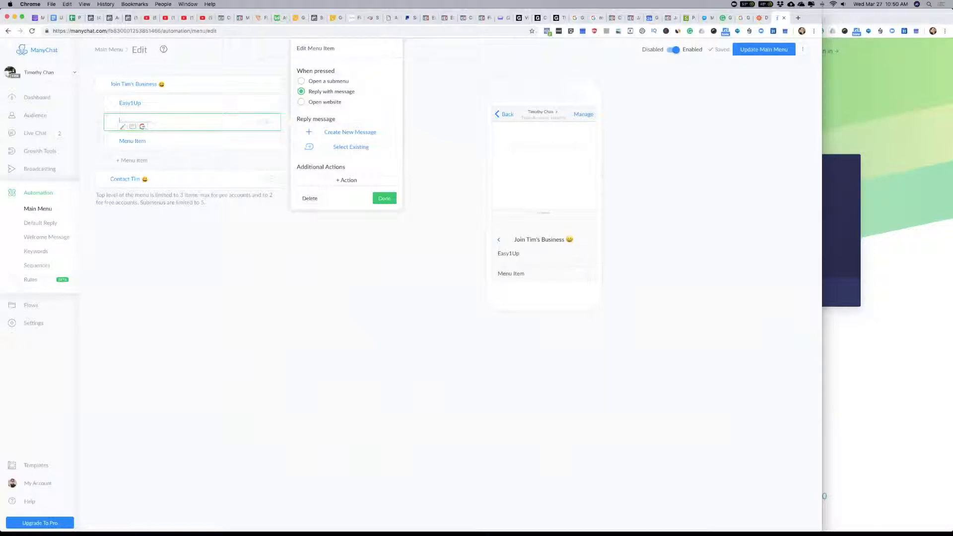
text(Opp)
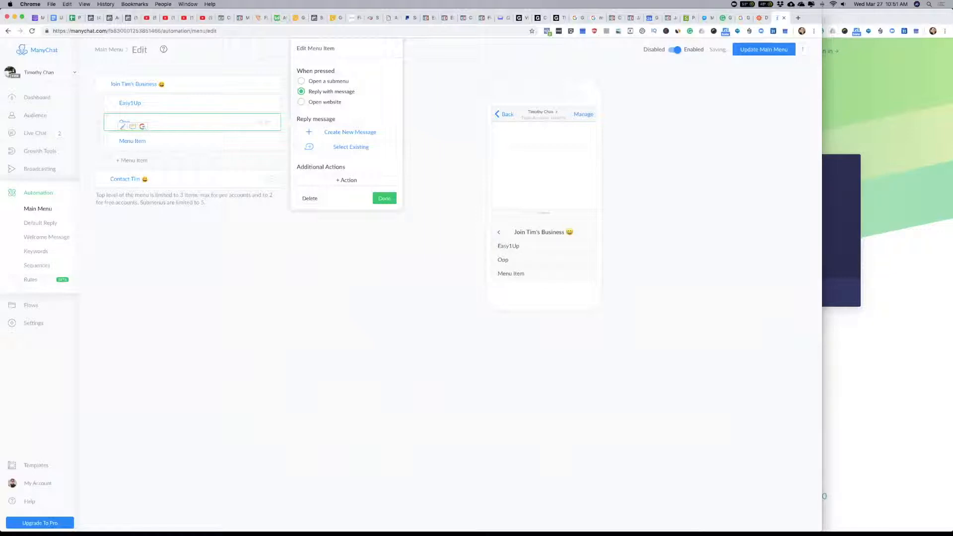
text( A)
Step: Set the "Opp A" submenu item to open the website "#" and delete the untitled item below it
click(318, 101)
click(318, 138)
text(#)
click(387, 189)
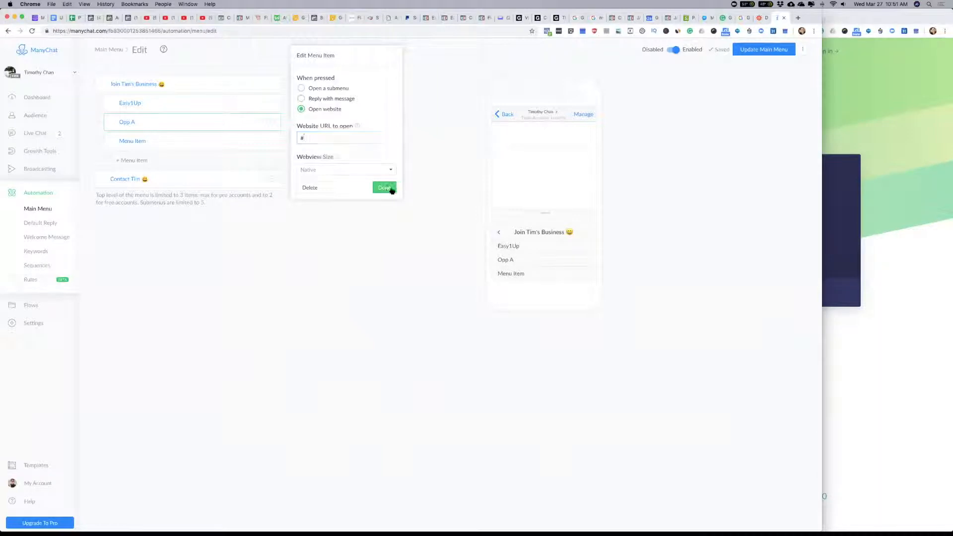
click(122, 144)
click(311, 216)
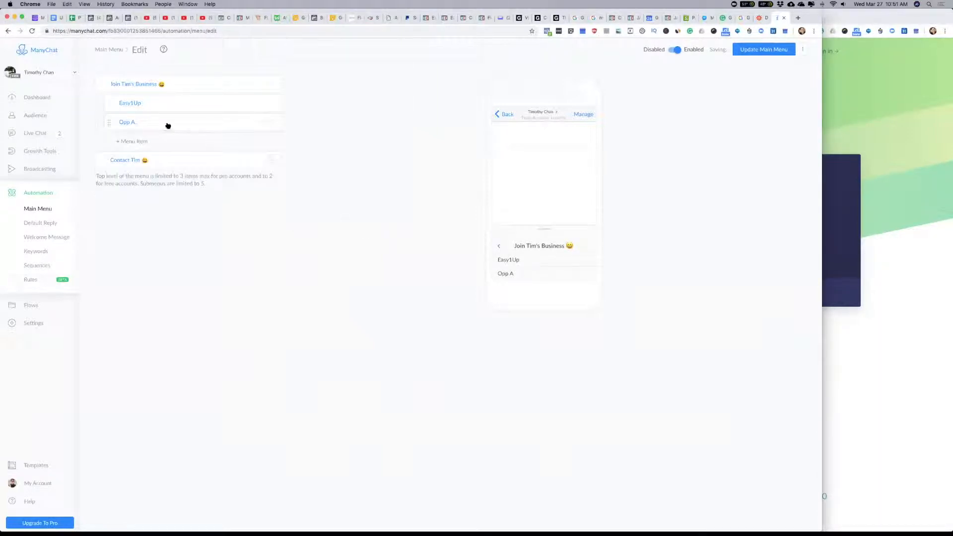
Step: Make the contact menu item open a submenu and add an item titled "Contact" plus the owner's first name
click(101, 84)
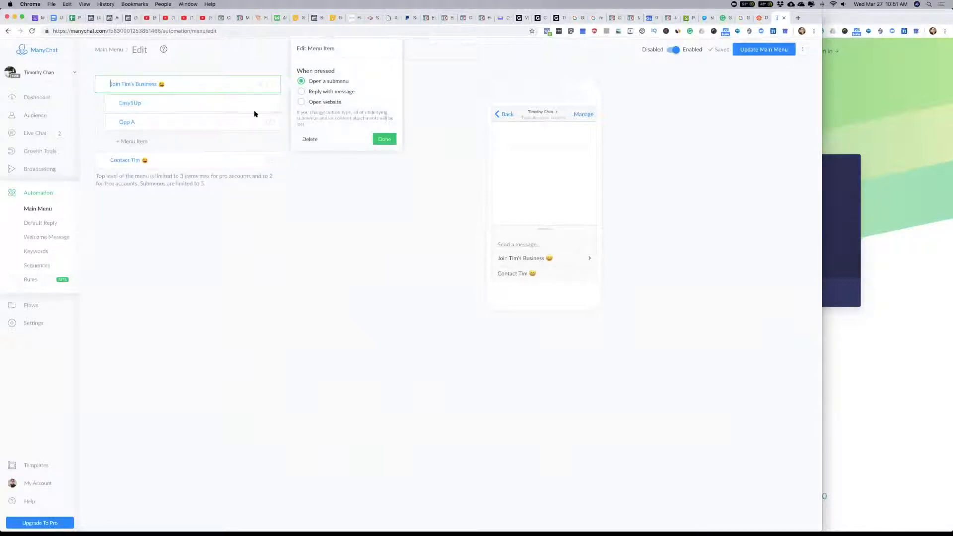
click(165, 162)
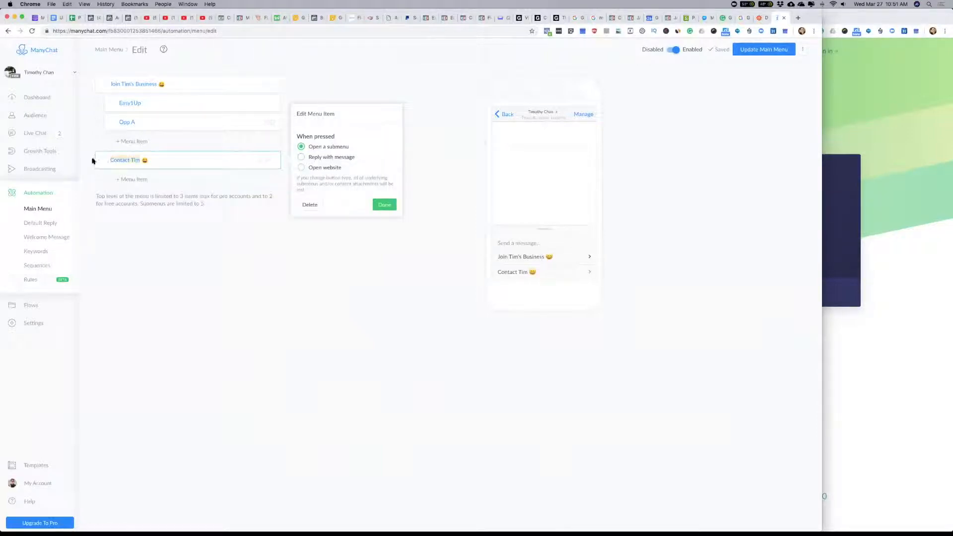
click(130, 179)
text(Contact Tim)
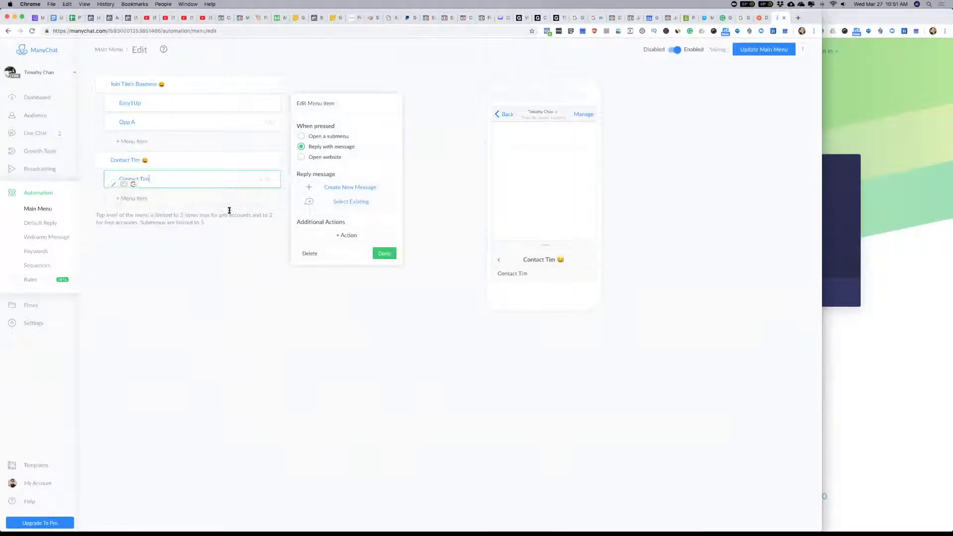
Step: Attach the existing contact flow as the reply message of the new contact submenu item
click(354, 203)
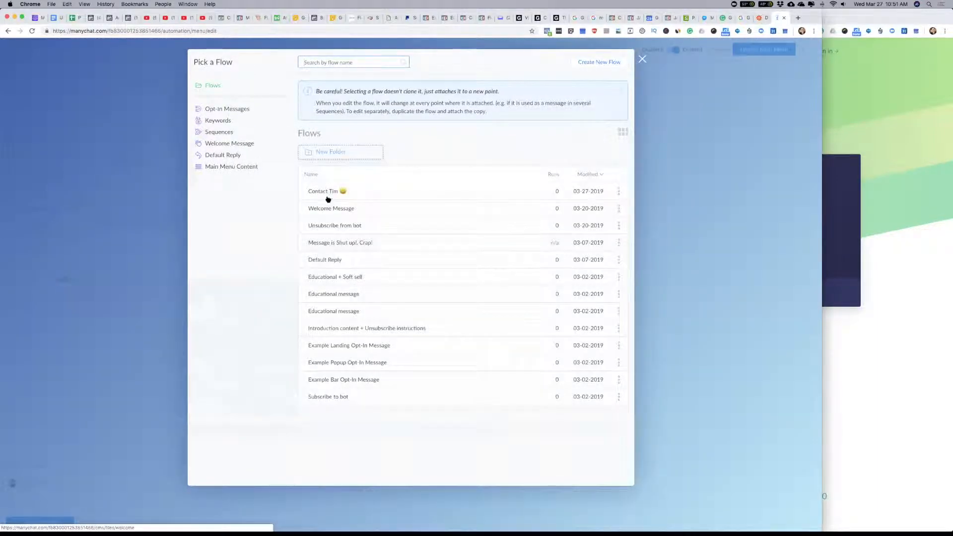
click(333, 193)
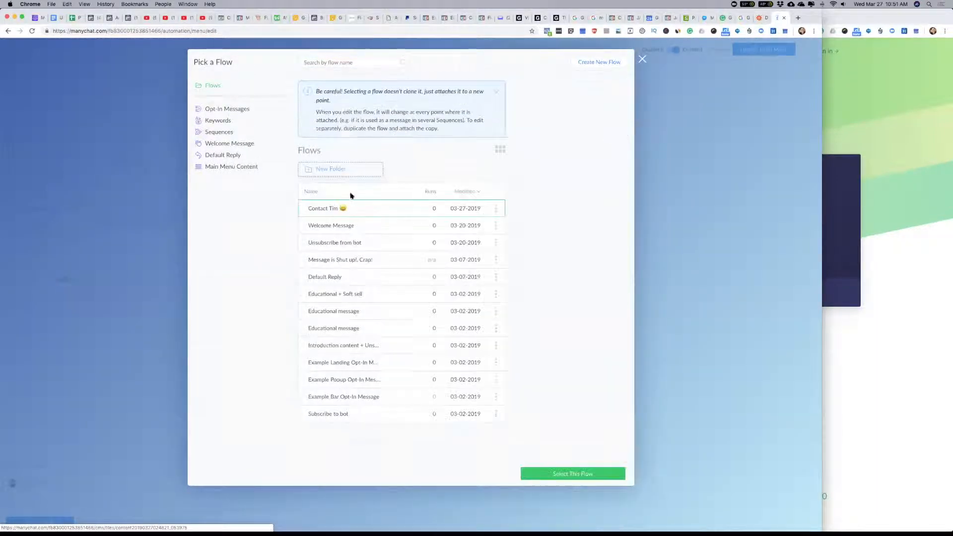
click(573, 474)
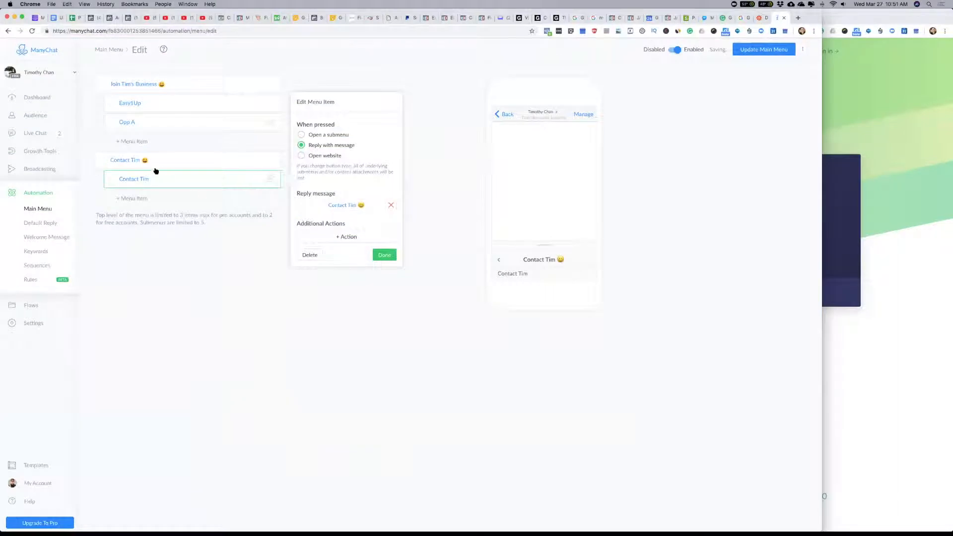
Step: Rename the parent contact menu item to "About" plus the page owner's full name, keeping the emoji
click(120, 160)
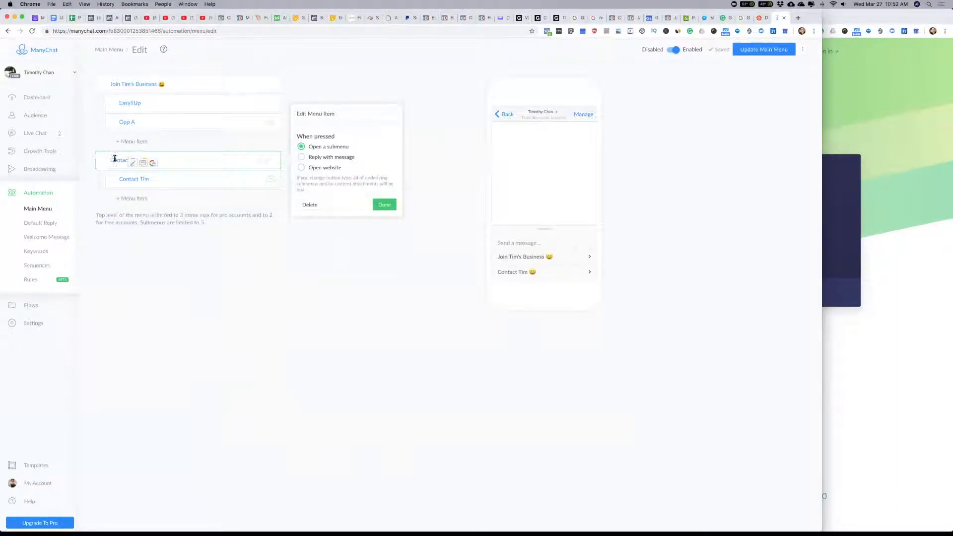
drag(110, 160, 140, 159)
text(Reach T 😄)
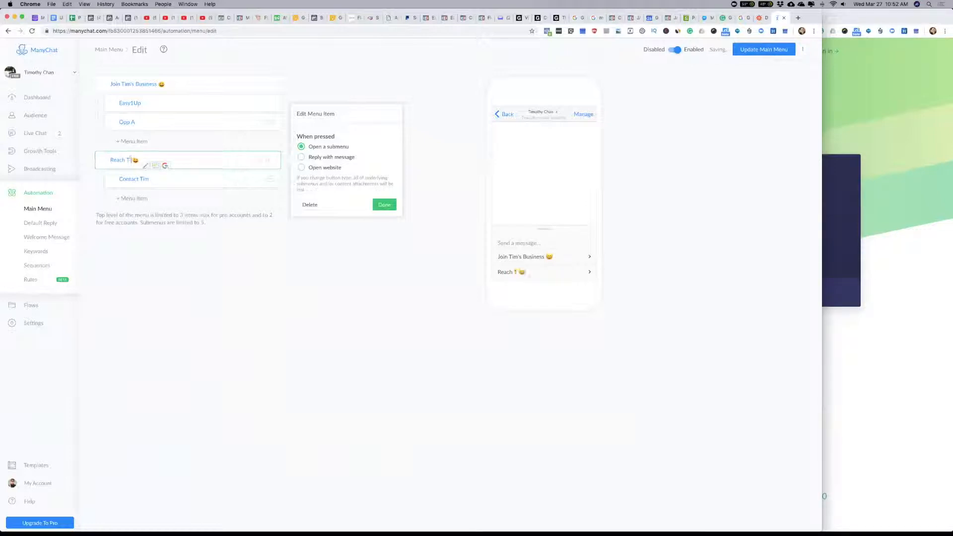
key(BackSpace)
key(BackSpace)
key(BackSpace)
key(BackSpace)
key(BackSpace)
key(BackSpace)
key(BackSpace)
key(BackSpace)
click(180, 311)
Step: Add a submenu item titled "About" plus the owner's first name and move it above the contact submenu item
click(131, 199)
click(142, 199)
drag(147, 200, 115, 200)
text(About T)
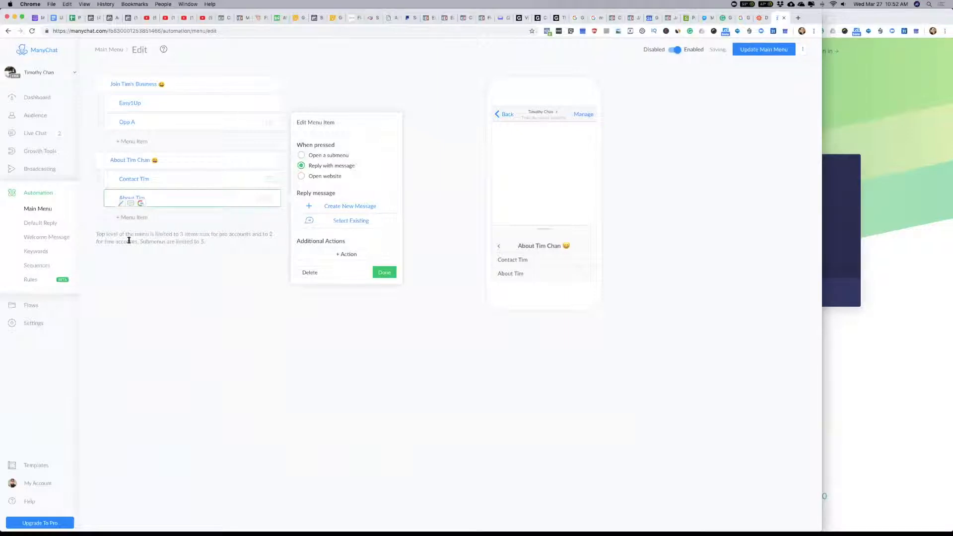
drag(116, 196, 118, 185)
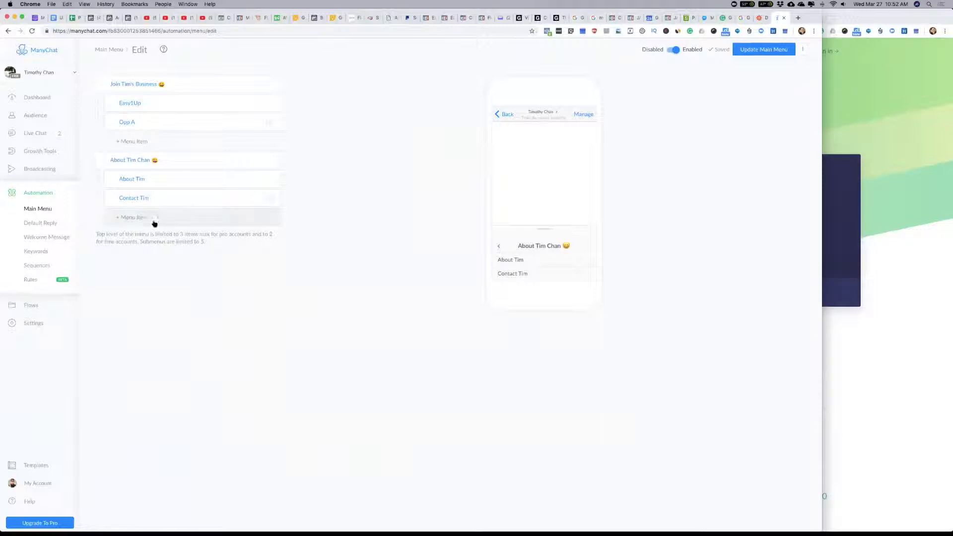
Step: Add a submenu item titled "Free Books" below the contact submenu item
click(132, 218)
drag(149, 219, 121, 219)
text(Free Books)
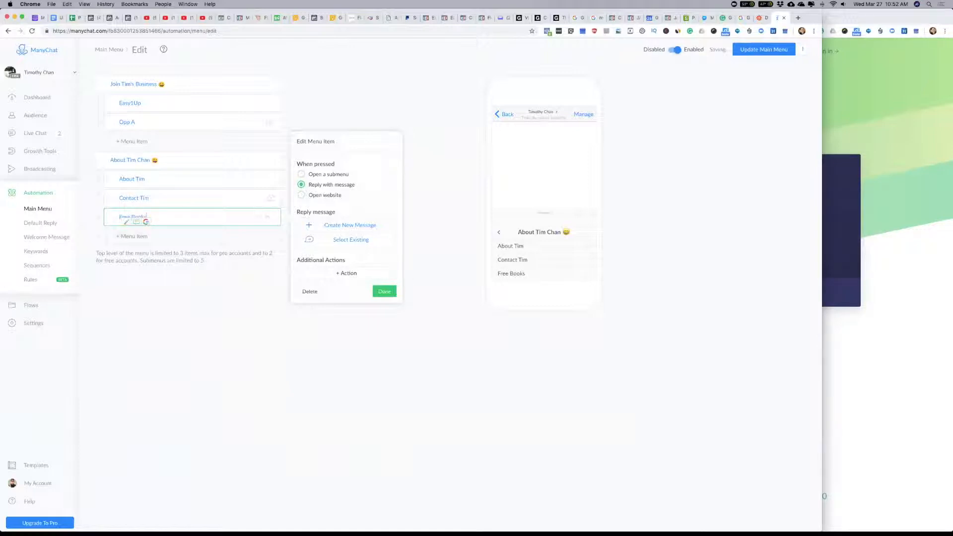
click(178, 311)
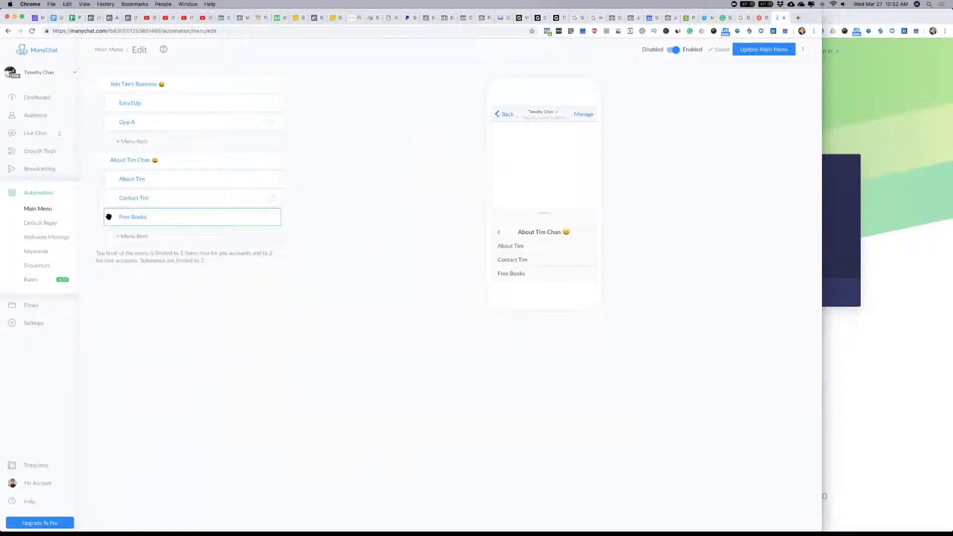
Step: Create a new reply message for the about submenu item and name its starting step "About"
click(139, 180)
click(362, 189)
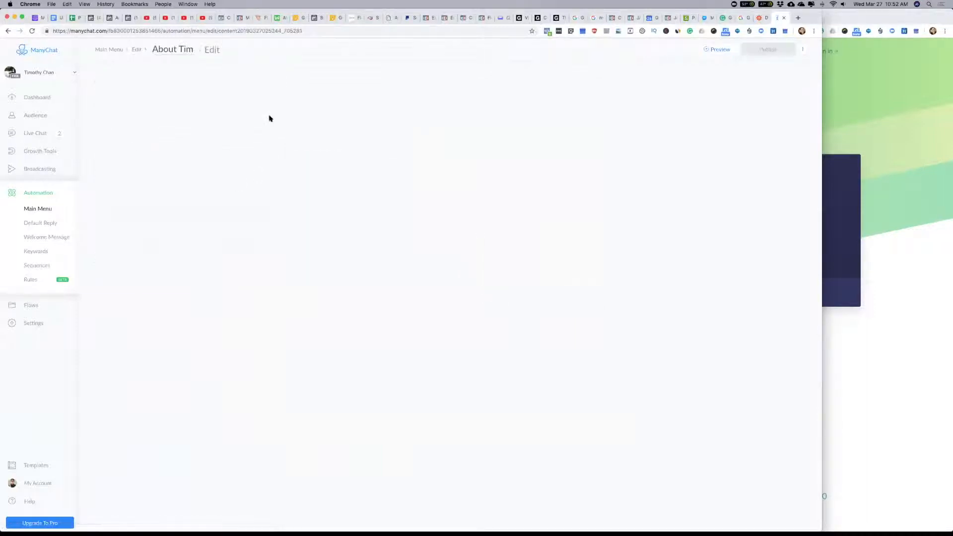
click(445, 299)
click(174, 72)
text(About)
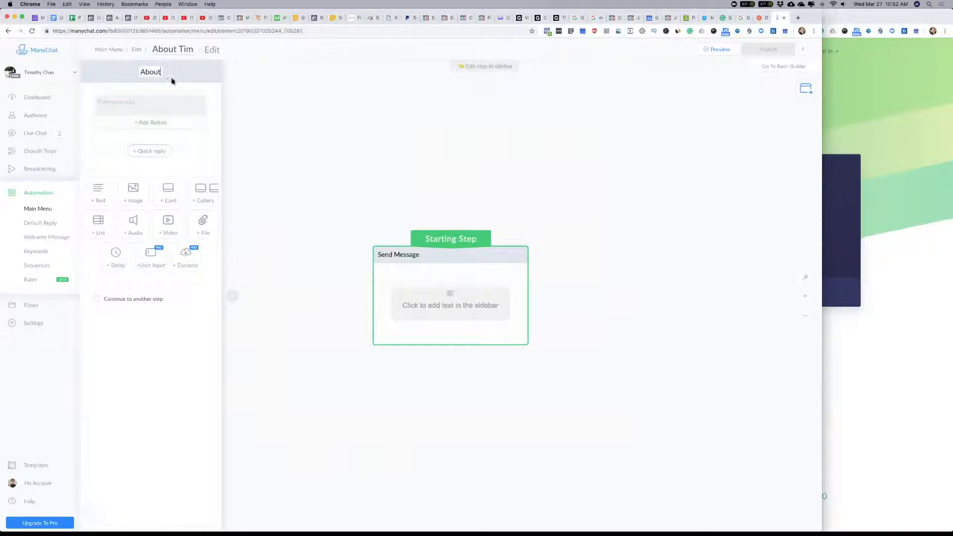
Step: Enter the message text "Enter bio for" plus the owner's first name and "...", and place an image block above it
click(163, 105)
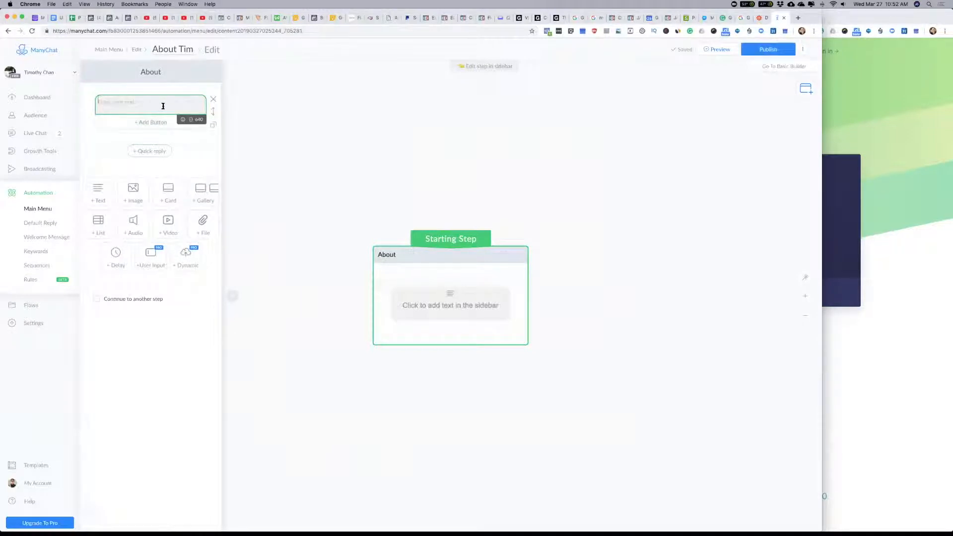
text(Enter)
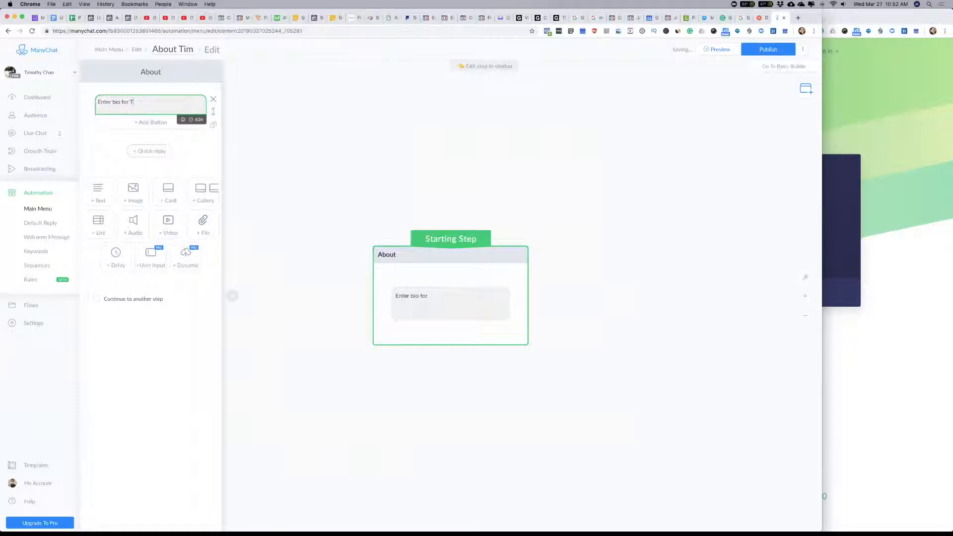
text(bio for Tim...)
click(137, 200)
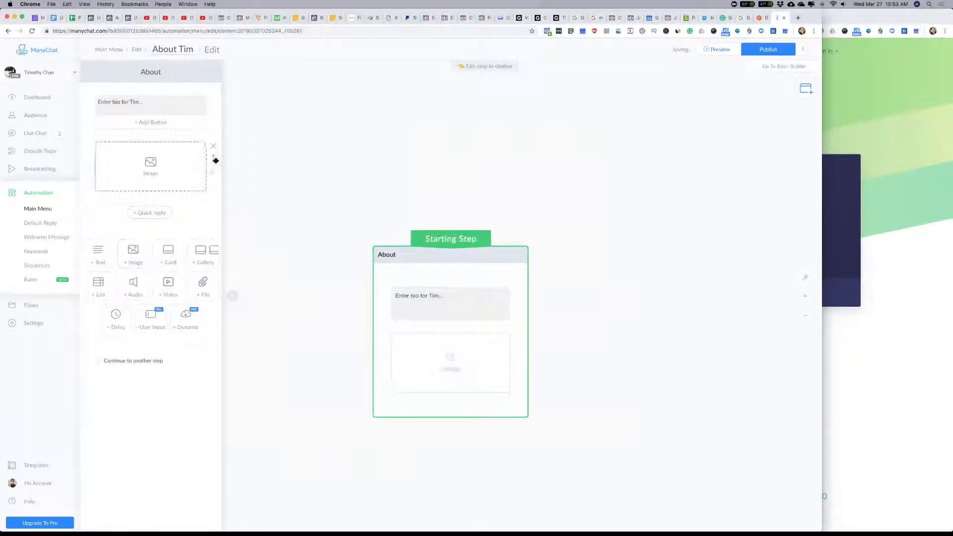
drag(213, 160, 213, 91)
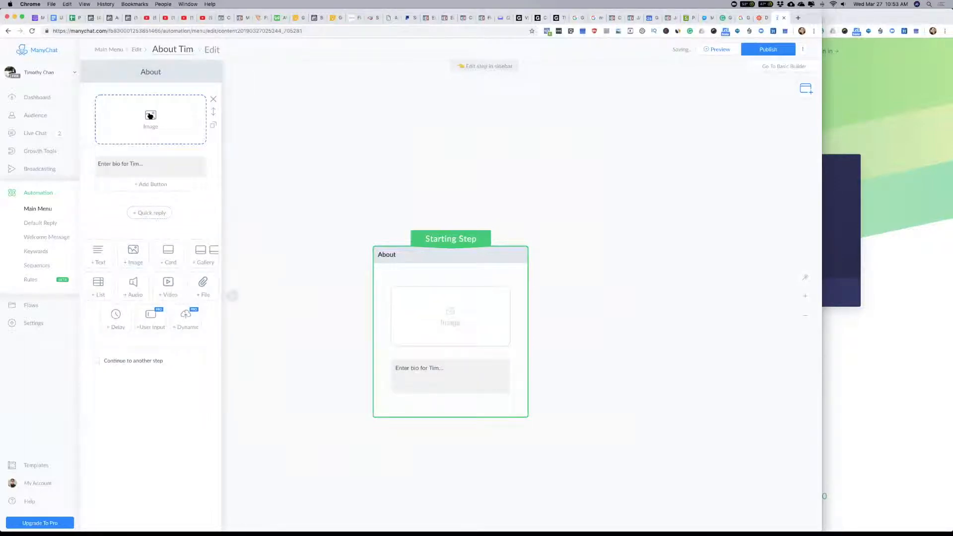
Step: Search the computer for "avatar" and upload avatar.png into the image block
click(174, 117)
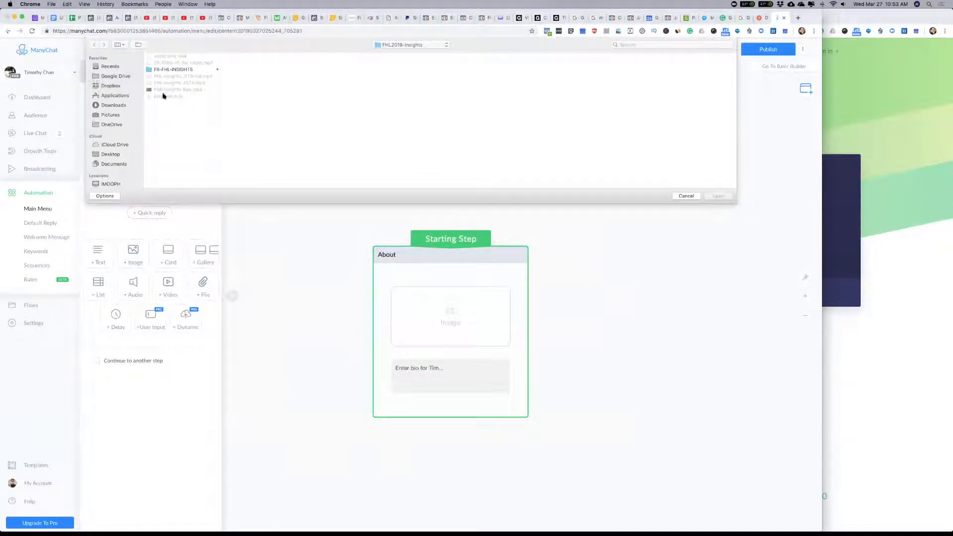
click(112, 105)
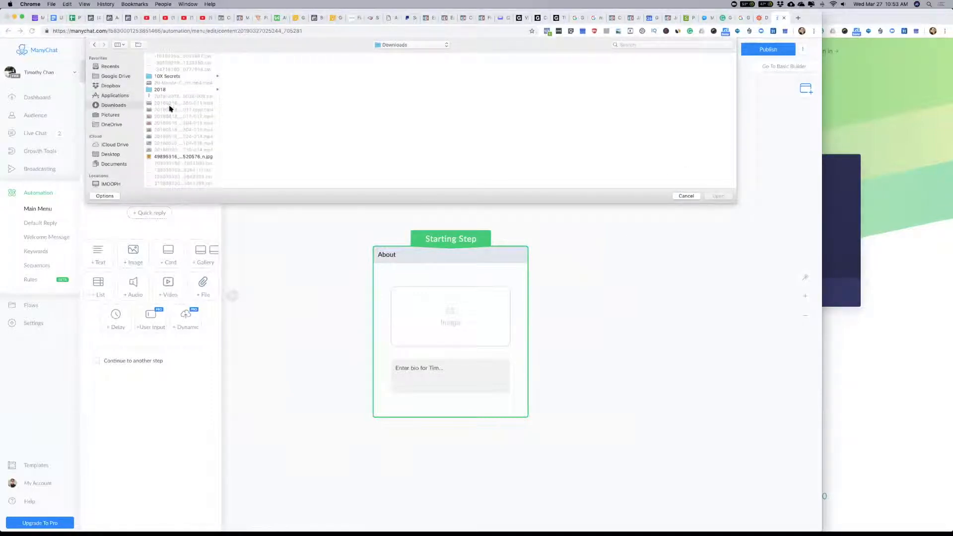
scroll(163, 107, down, 10)
scroll(179, 129, down, 10)
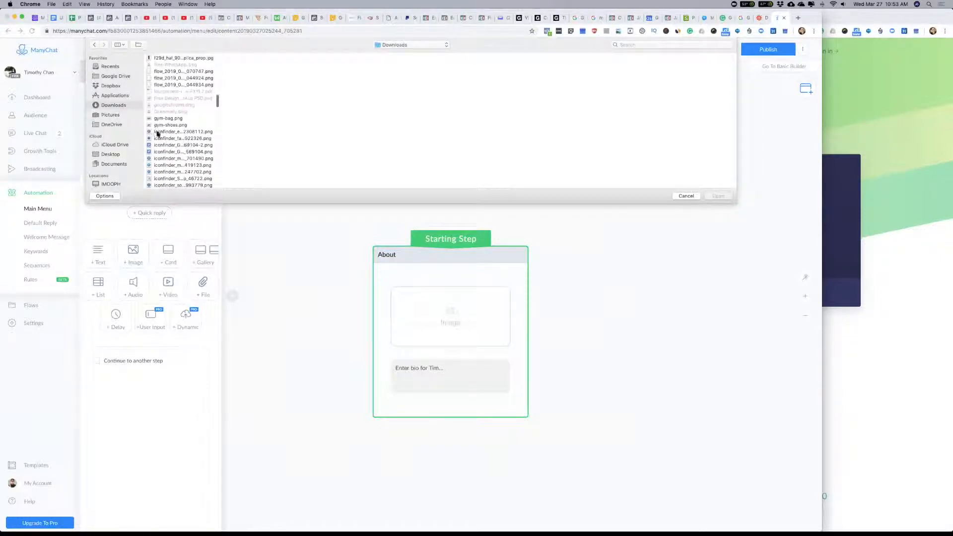
scroll(164, 139, down, 10)
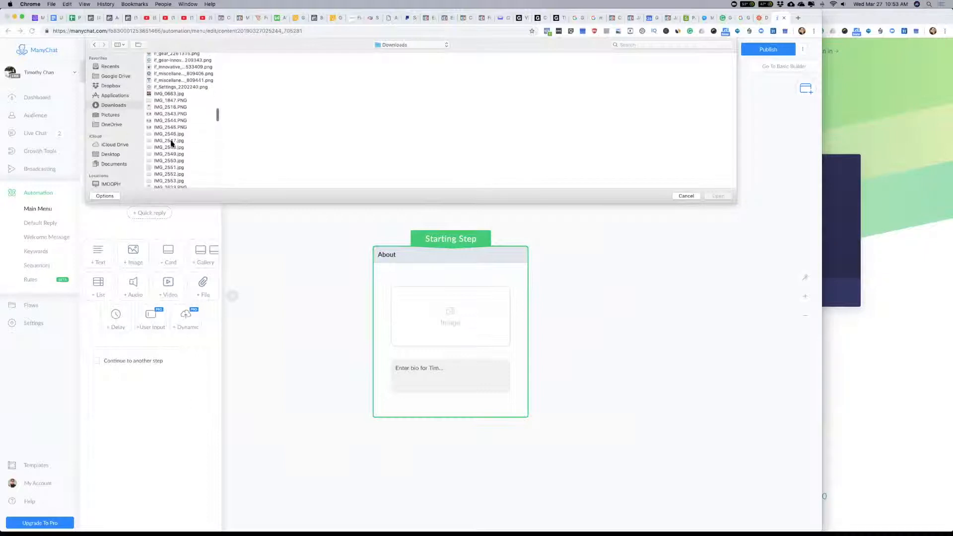
scroll(171, 144, down, 10)
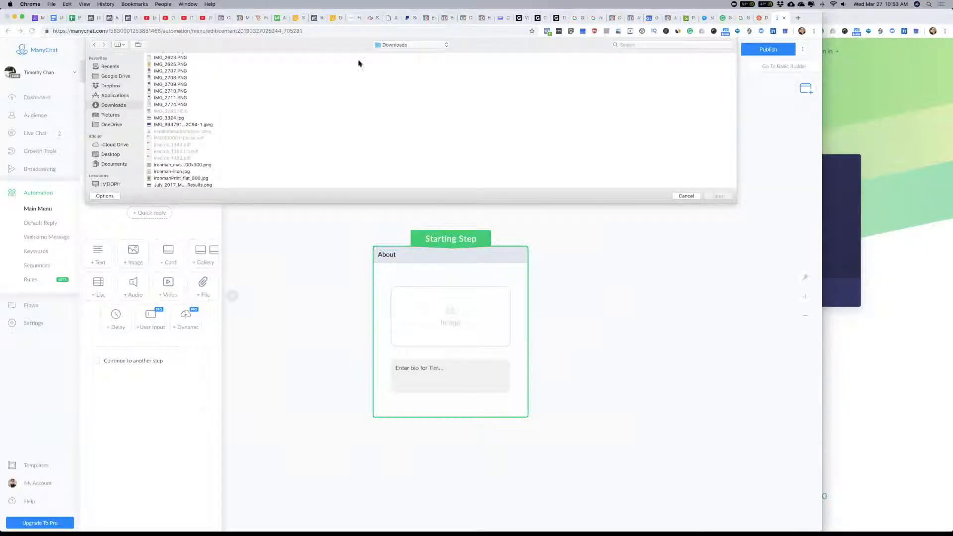
click(662, 47)
text(avatar)
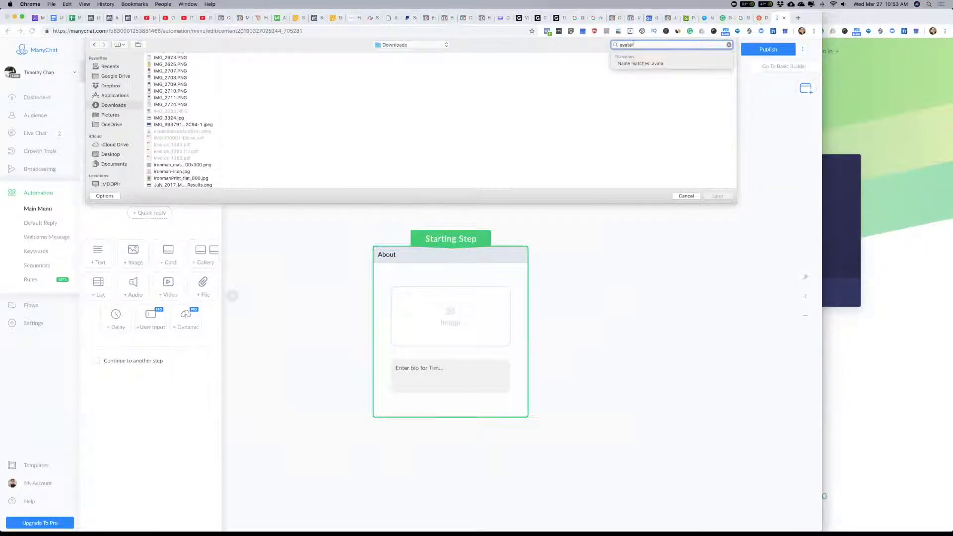
click(163, 77)
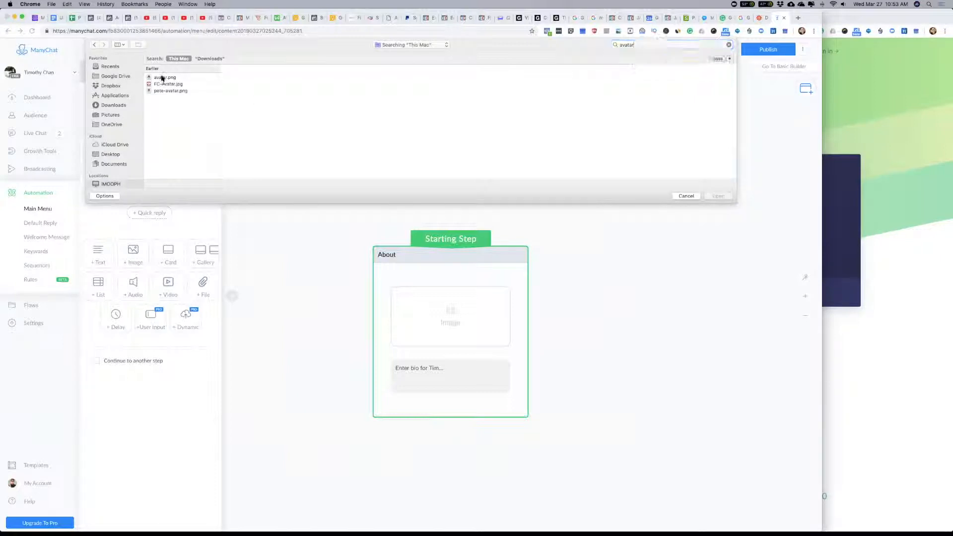
click(162, 77)
click(725, 197)
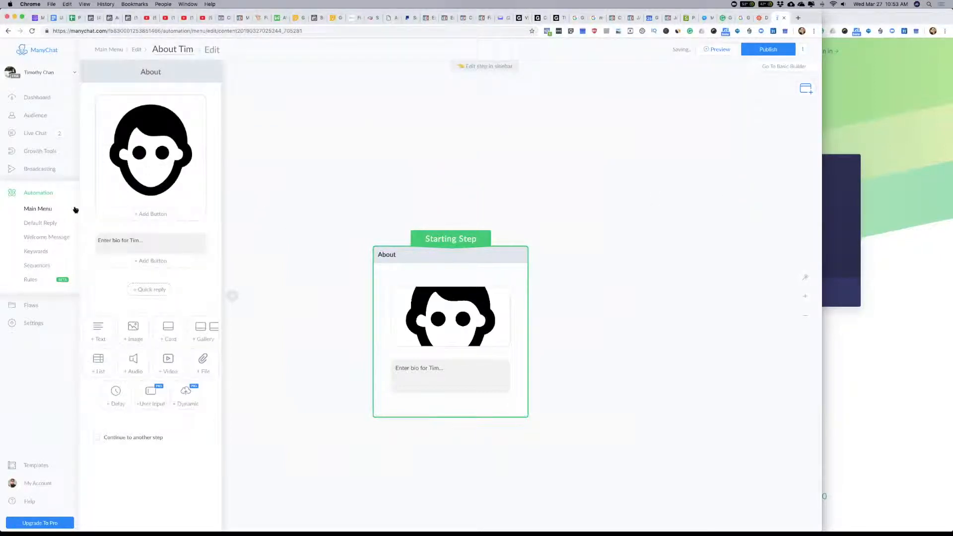
Step: Publish the about message and return to the main menu editor
click(764, 48)
click(137, 51)
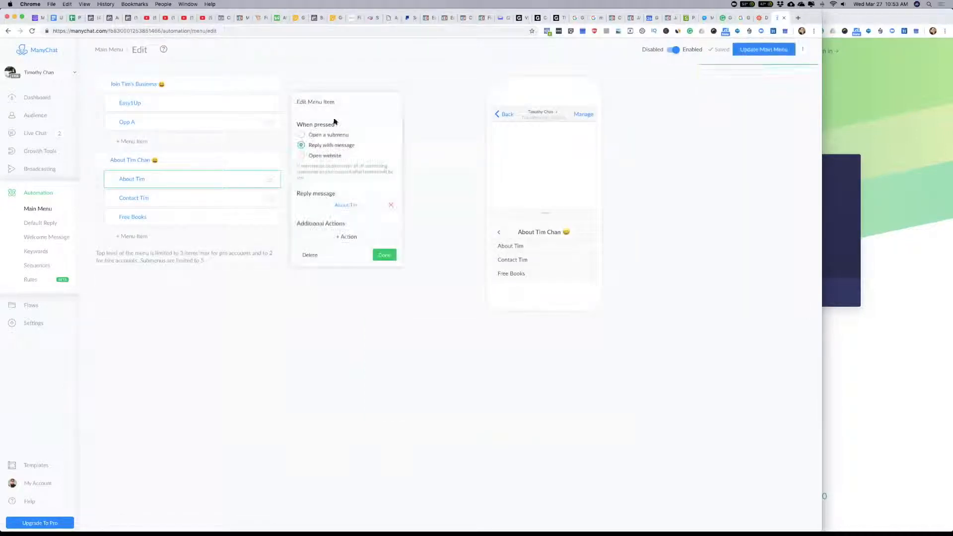
Step: Create a new reply message for the Free Books menu item with the text "Feel free to grab any of the free books below..."
click(141, 217)
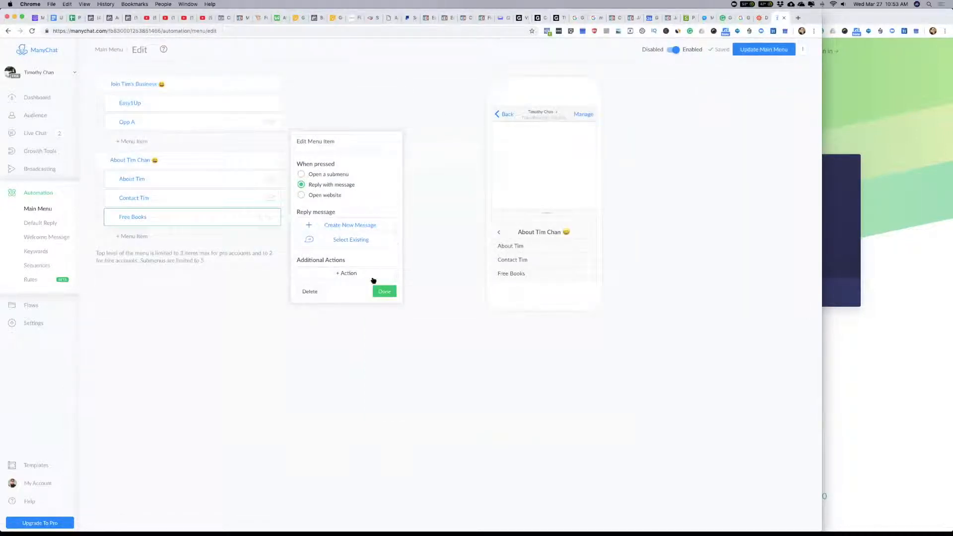
click(354, 226)
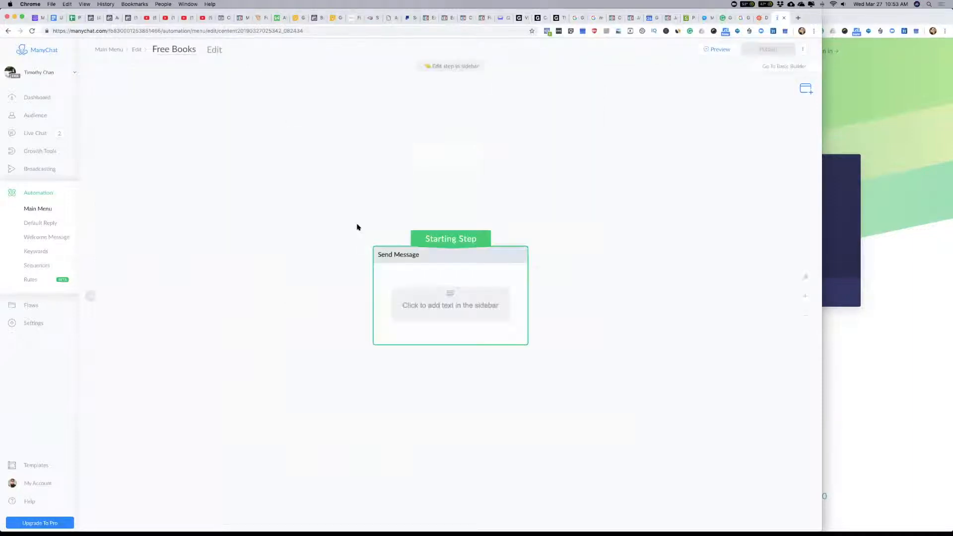
click(473, 306)
click(148, 102)
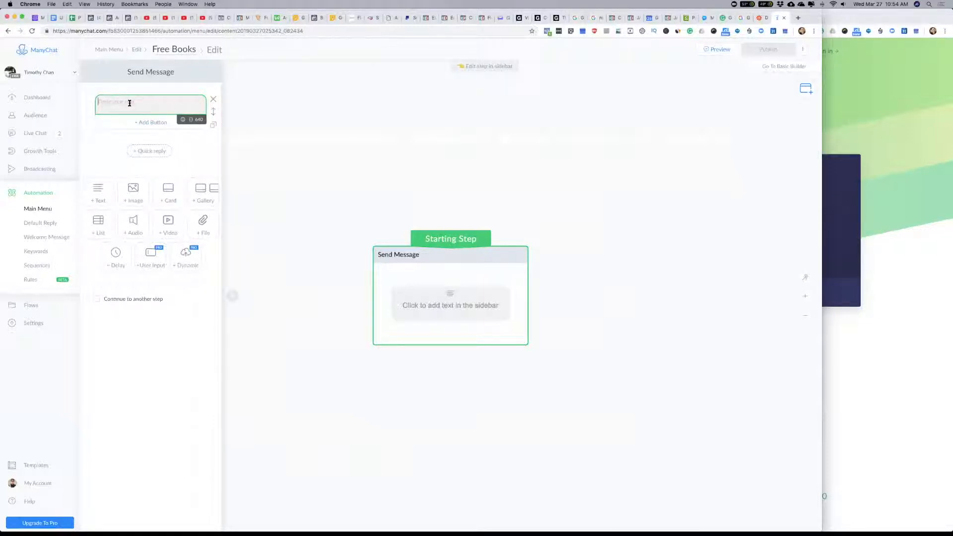
text(Clic)
text(l free to brab any of)
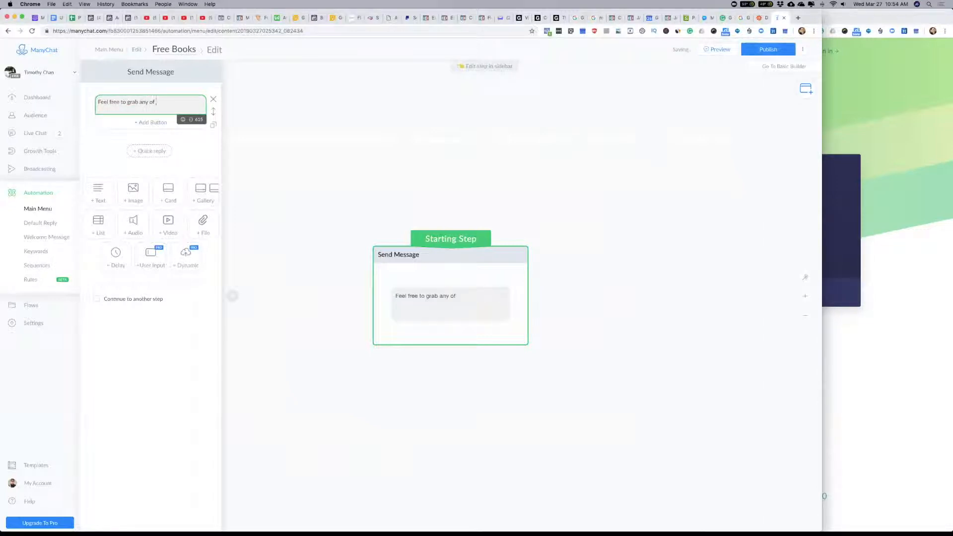
text( the free books below...)
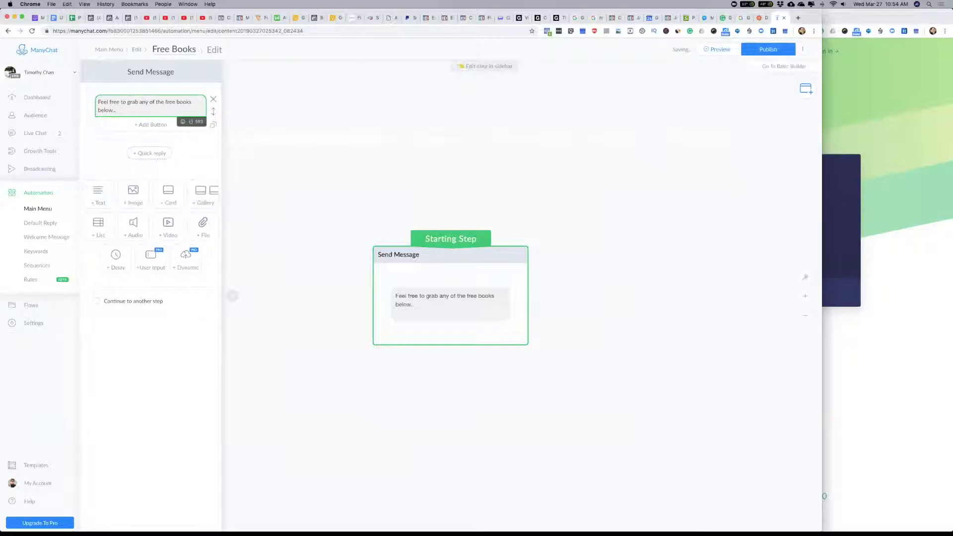
Step: Add a gallery below the text, search the computer for "expert", and upload expert_secrets_book.png into its first card
click(206, 191)
click(149, 171)
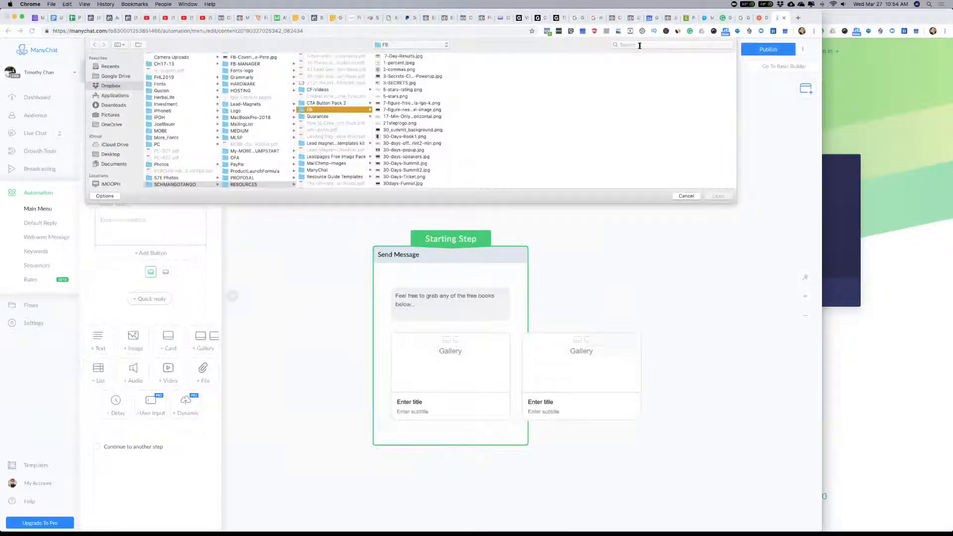
click(641, 46)
text(expert)
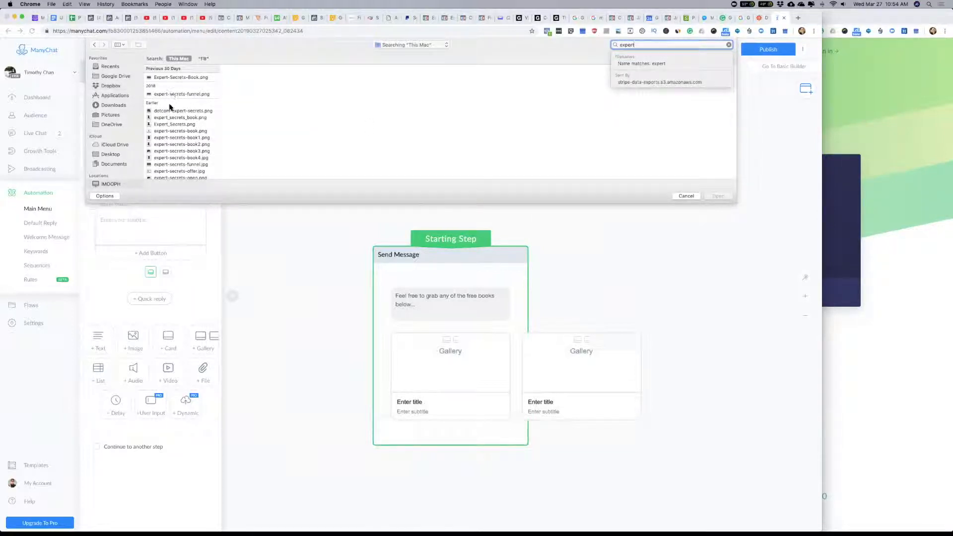
click(168, 118)
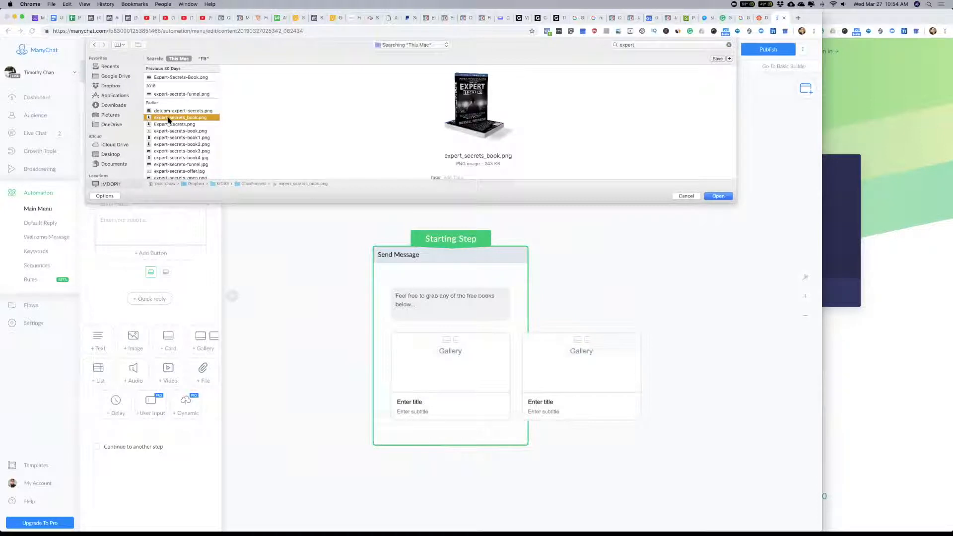
click(719, 196)
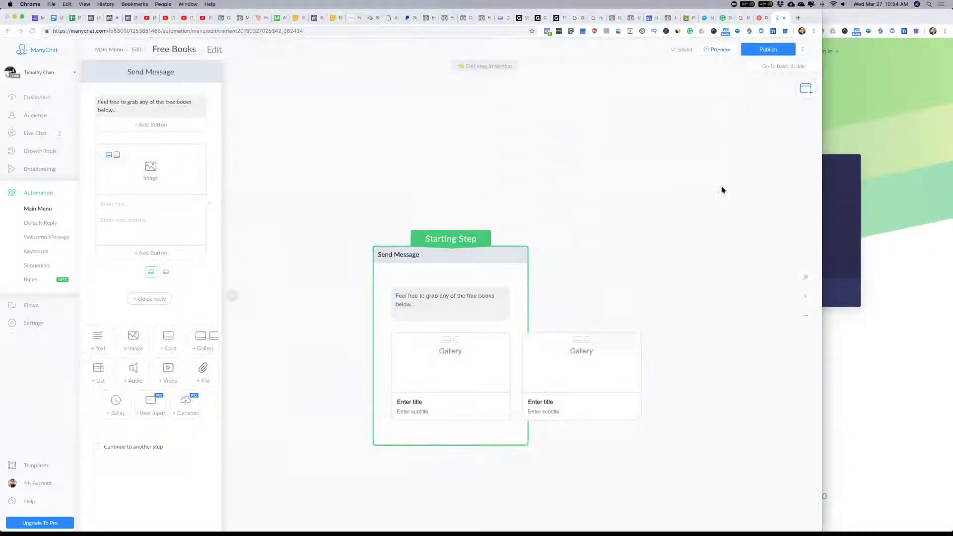
Step: Title the first gallery card "EXPERT SECRETS"
click(128, 207)
text(S)
text(XTERT SE)
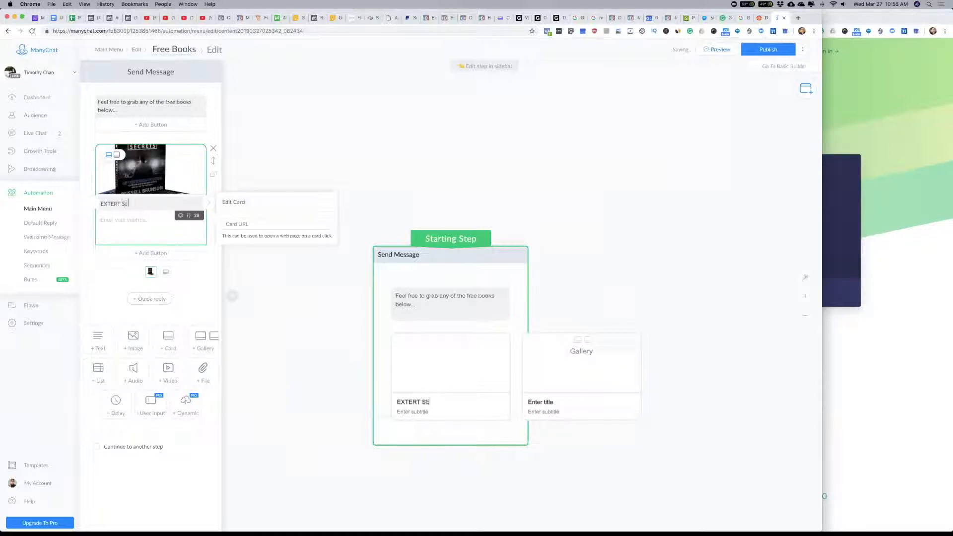
text(CRETS)
click(130, 219)
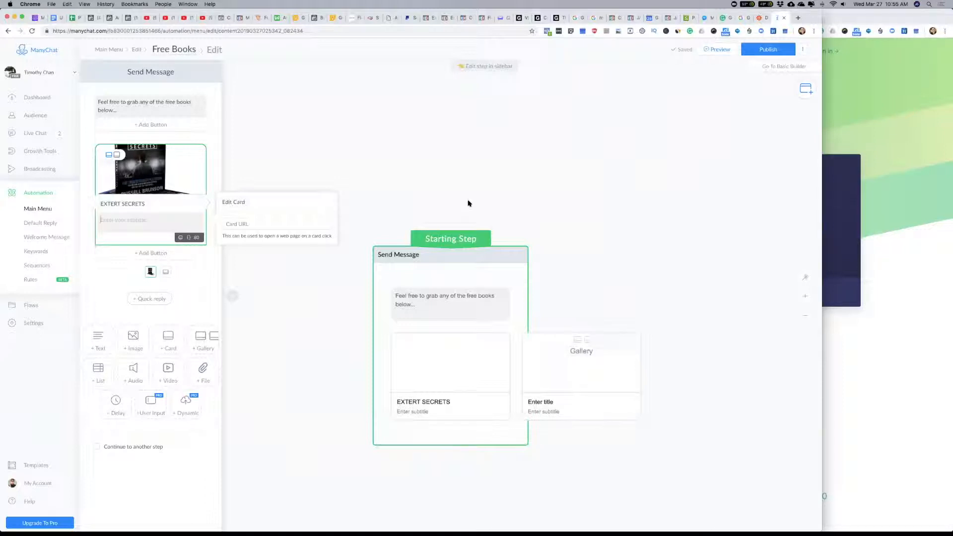
click(111, 204)
key(BackSpace)
text(P)
Step: Enter the subtitle "Enter book's description here..." on the Expert Secrets card
click(114, 222)
text(ENETR)
key(BackSpace)
key(BackSpace)
text(eter book's description)
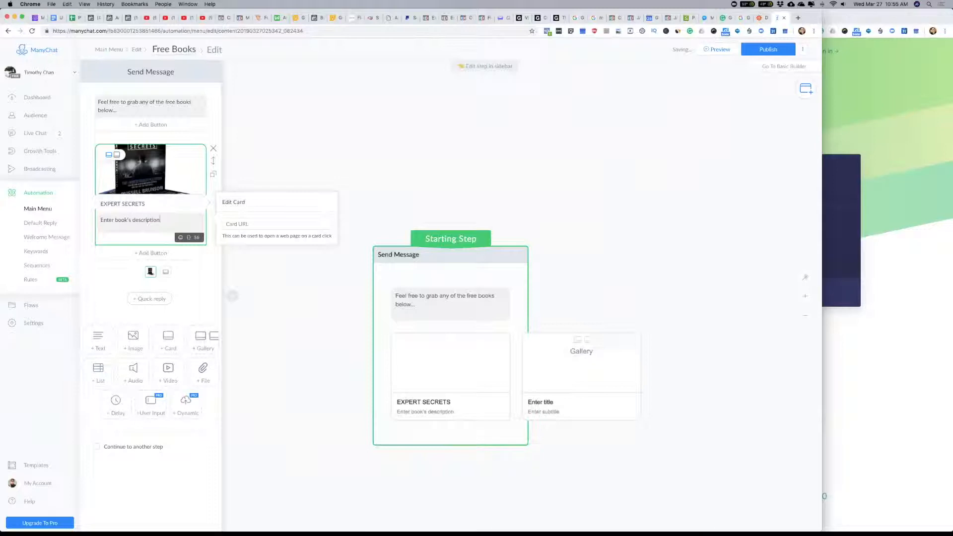
text( here...)
Step: Add a "Get Free Book" button to the Expert Secrets card that opens a website, with "#" as the address
click(152, 253)
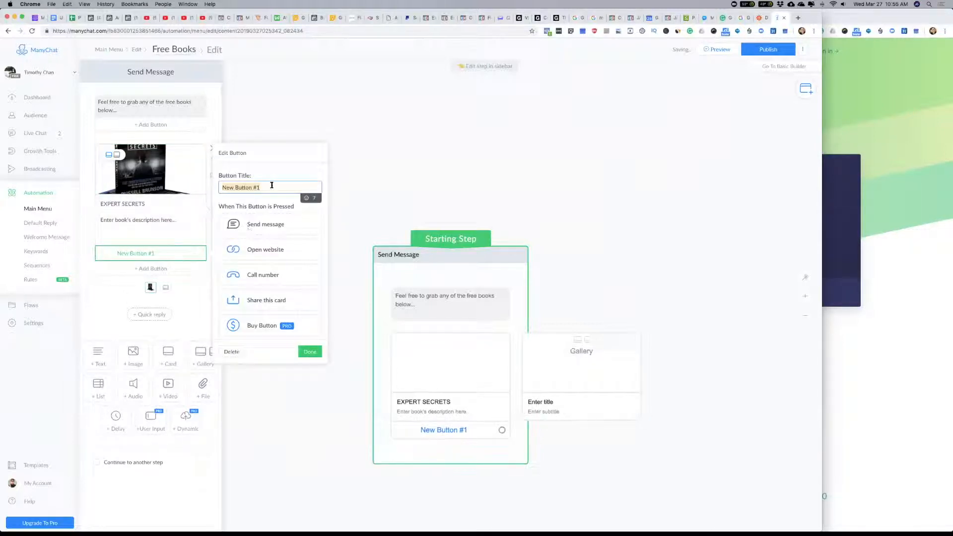
text(Downl)
key(BackSpace)
key(BackSpace)
key(BackSpace)
key(BackSpace)
key(BackSpace)
key(BackSpace)
key(BackSpace)
key(BackSpace)
text(Get Free Book)
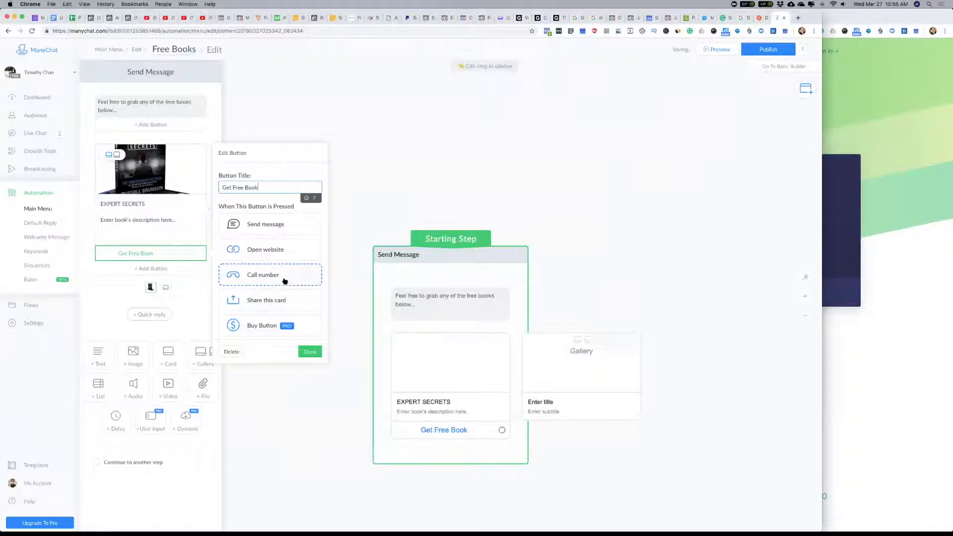
click(242, 254)
click(242, 267)
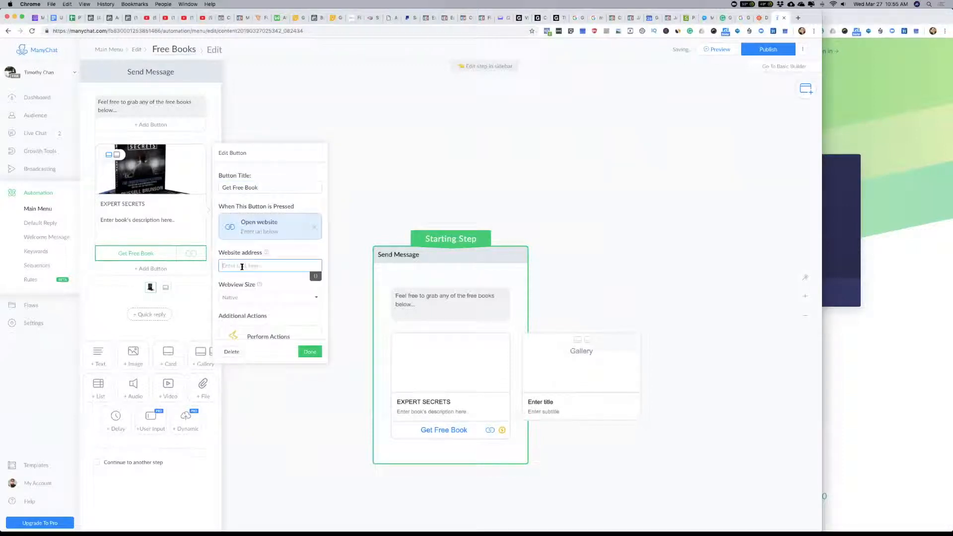
text(#)
click(310, 352)
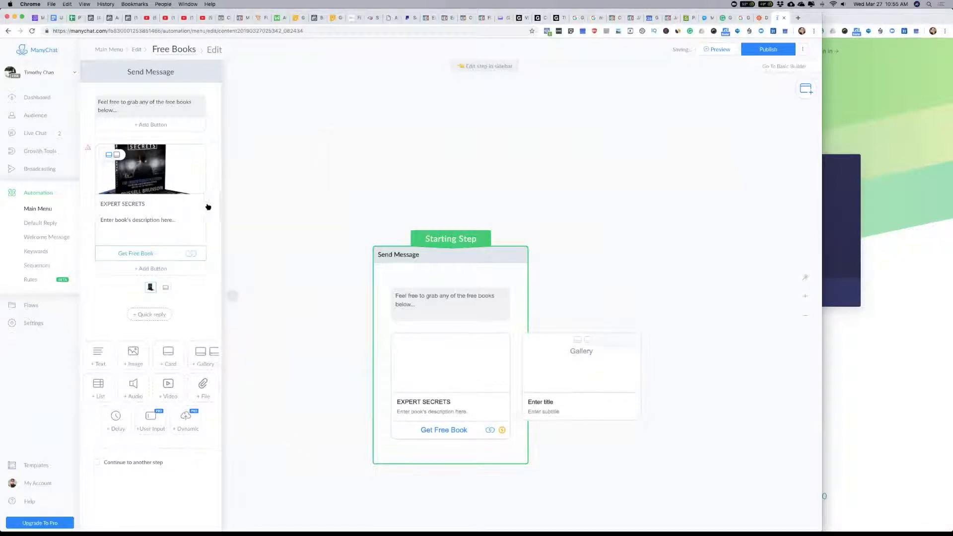
Step: Go to the second gallery card, search the computer for "dotcom", and upload dotcom-book4.jpg as its image
click(212, 211)
click(148, 167)
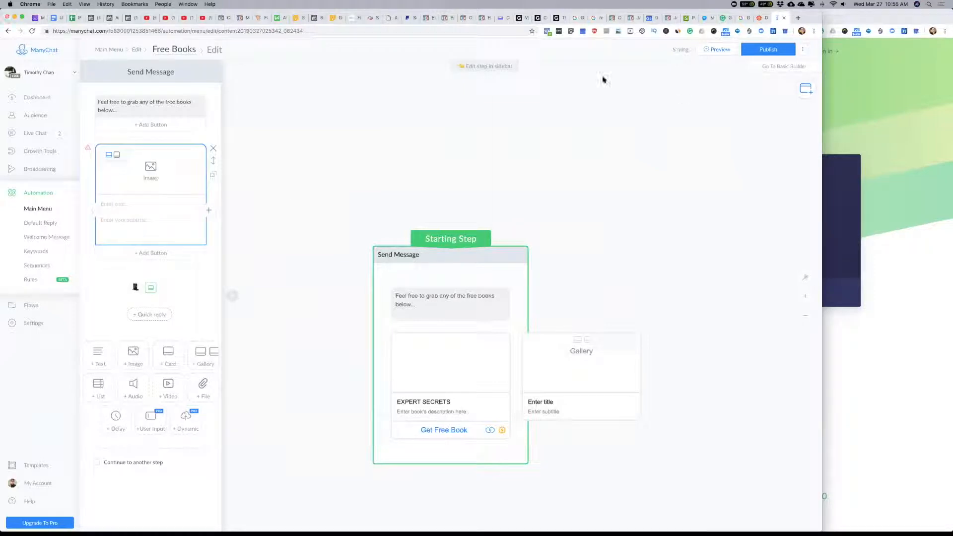
click(658, 46)
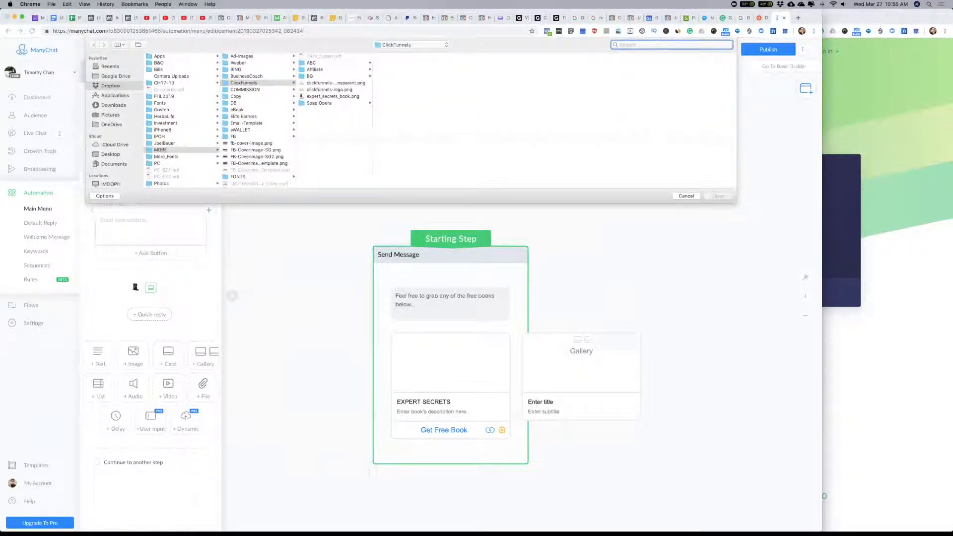
text(dotcom)
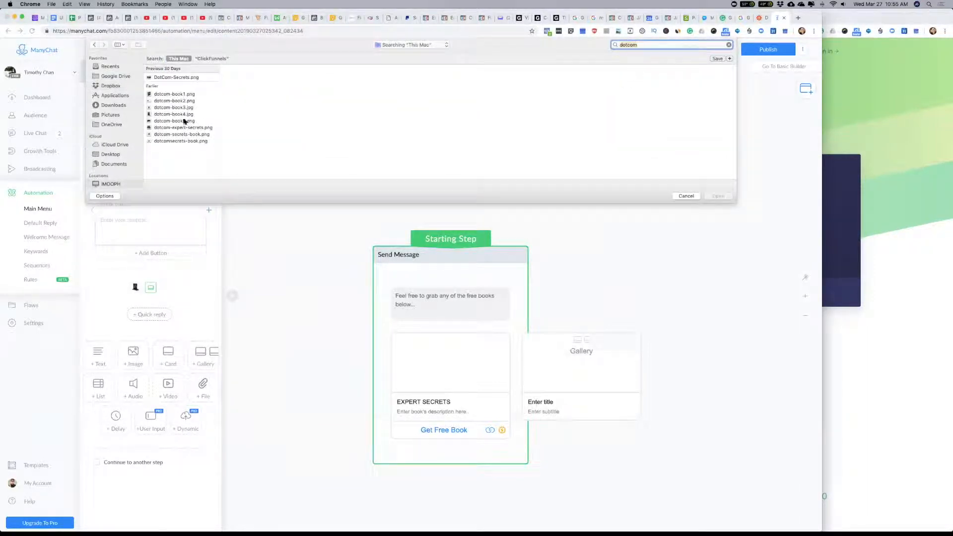
click(166, 94)
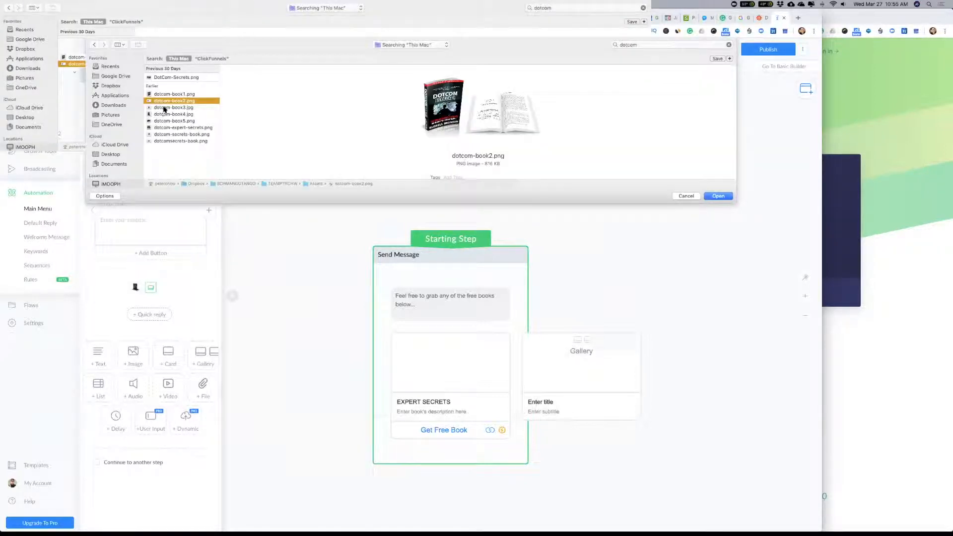
click(164, 107)
click(164, 115)
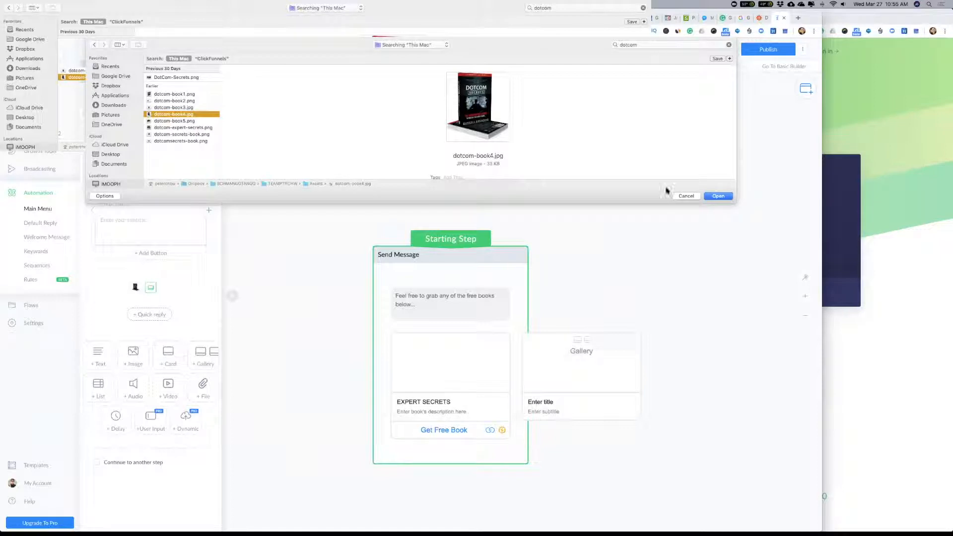
click(732, 197)
Step: Title the second gallery card "DOTCOM SECRETS"
click(114, 205)
text(DOT COM)
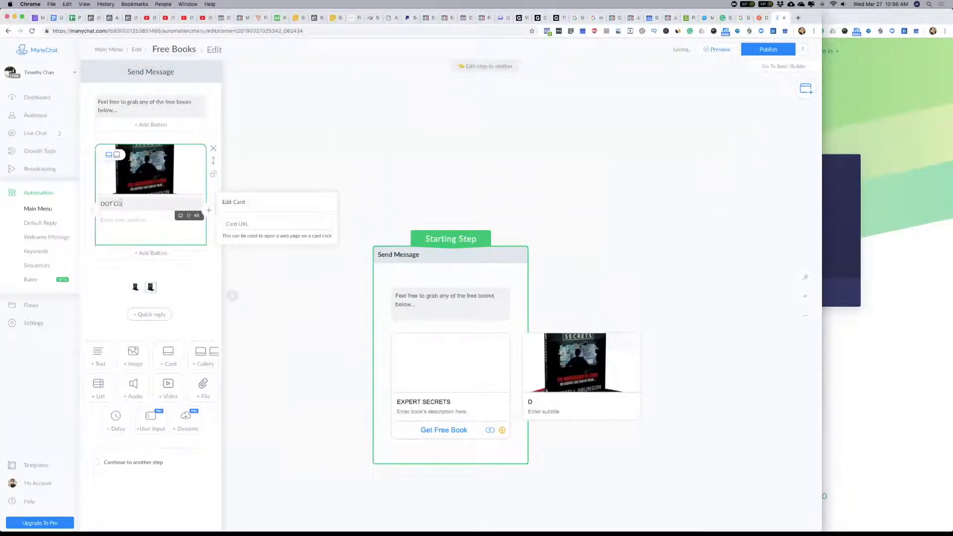
key(BackSpace)
key(BackSpace)
key(BackSpace)
key(BackSpace)
text(COM SECRETS)
Step: Enter the subtitle "Enter book's description here..." on the Dotcom Secrets card
click(120, 218)
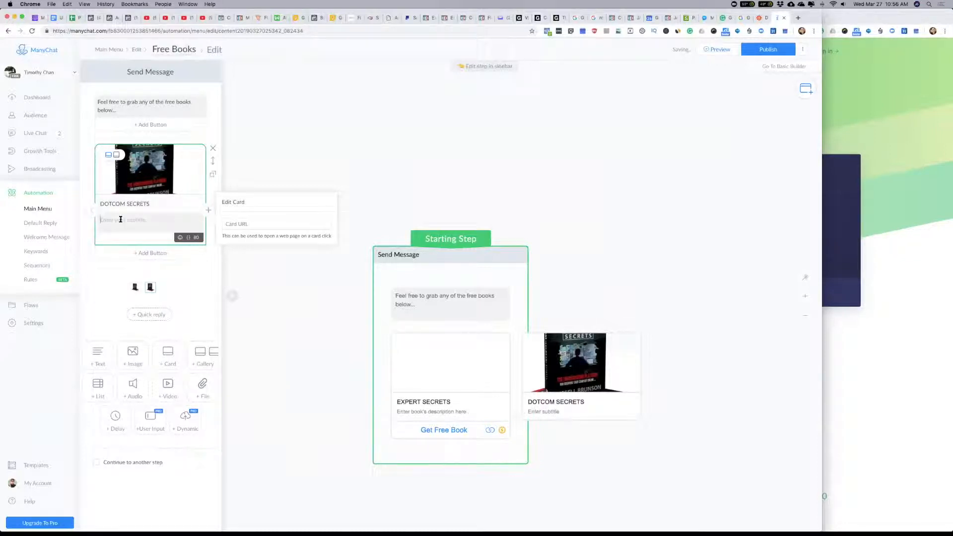
text(Enter book's description here...)
key(Return)
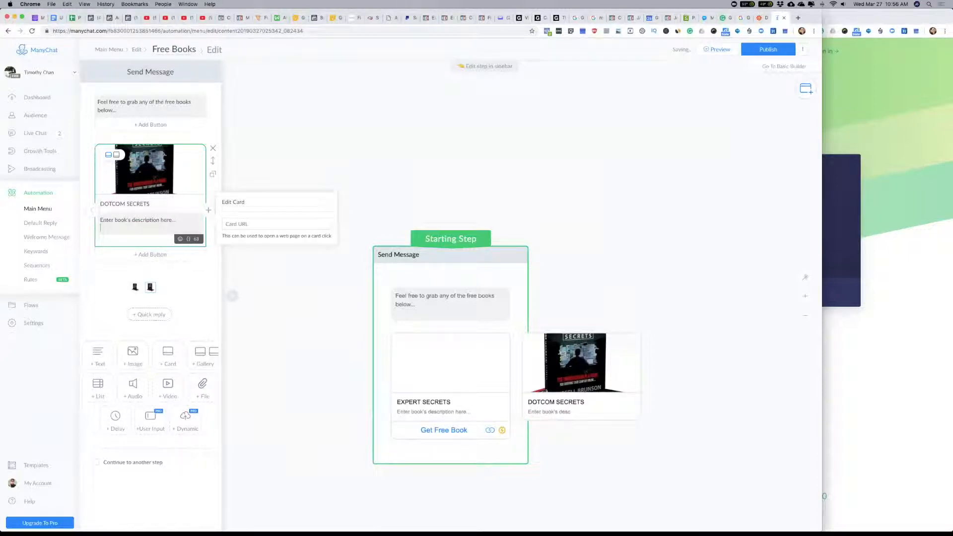
key(BackSpace)
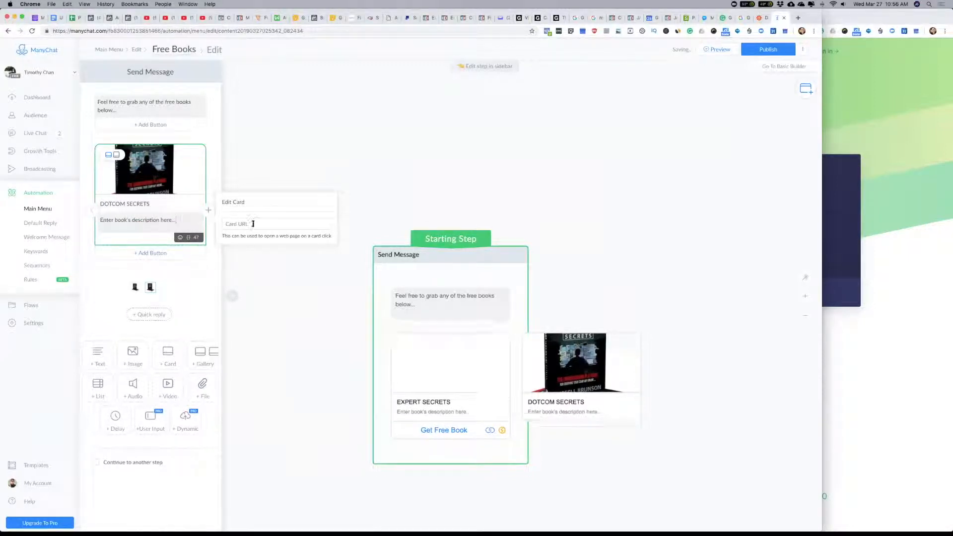
triple_click(139, 232)
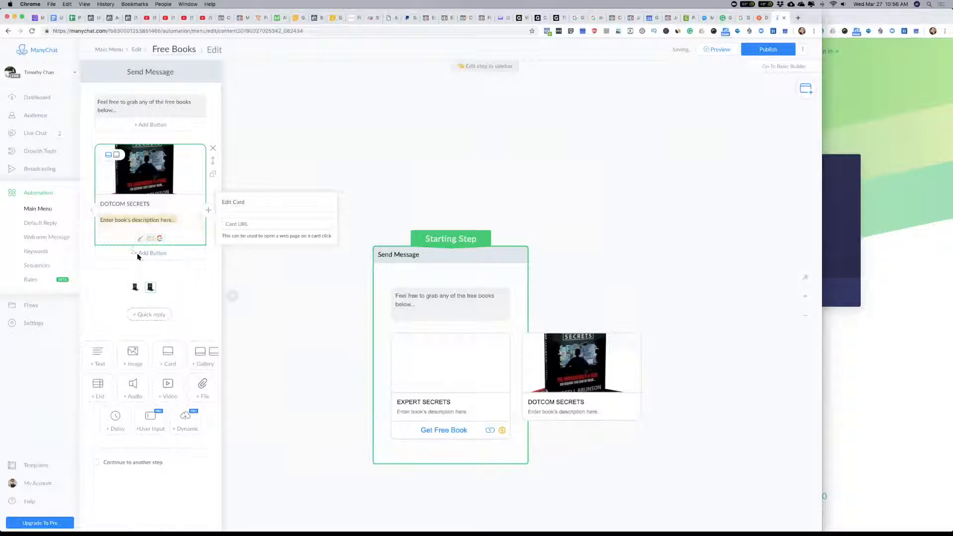
Step: Add a "Grab Free Book" button to the Dotcom Secrets card that opens a website, with "#" as the address
click(132, 254)
text(Grab Free Book)
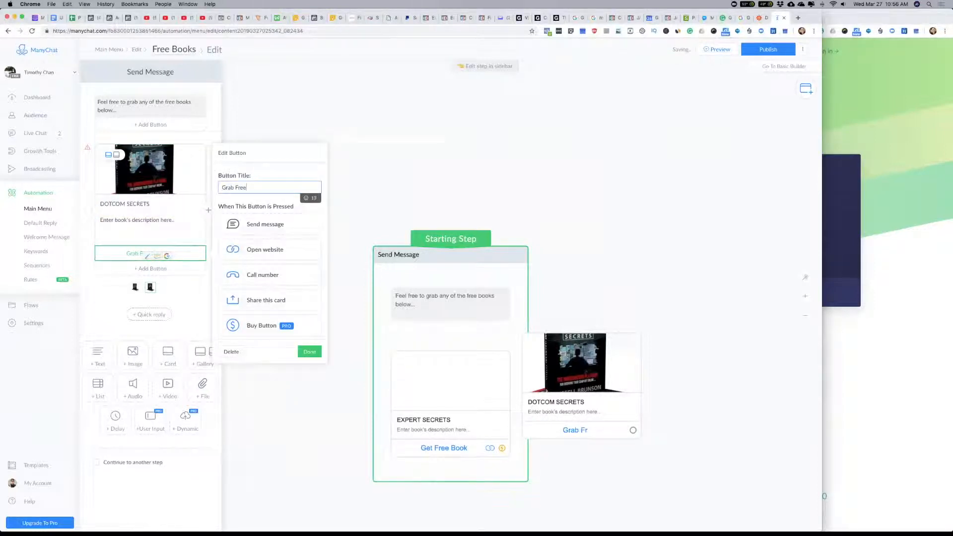
click(266, 249)
click(249, 267)
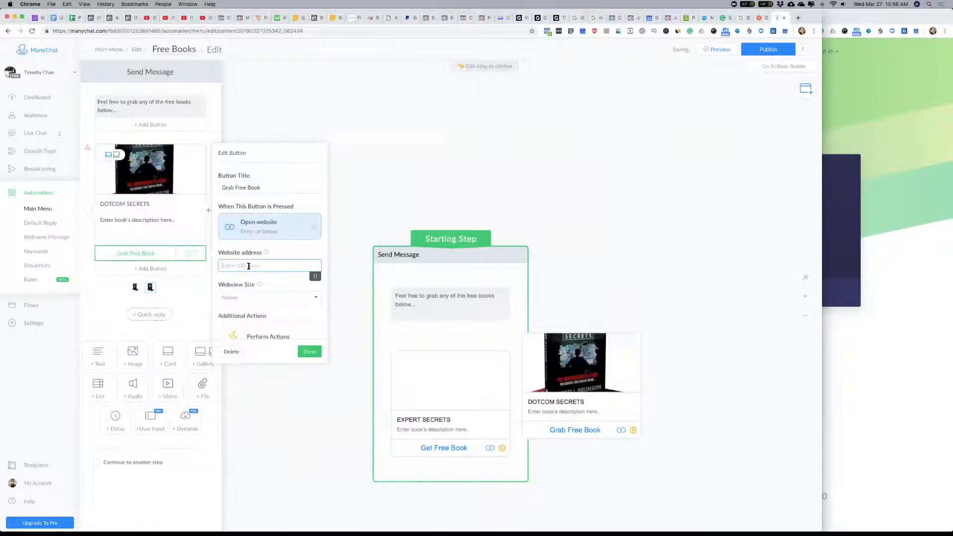
text(#)
click(309, 353)
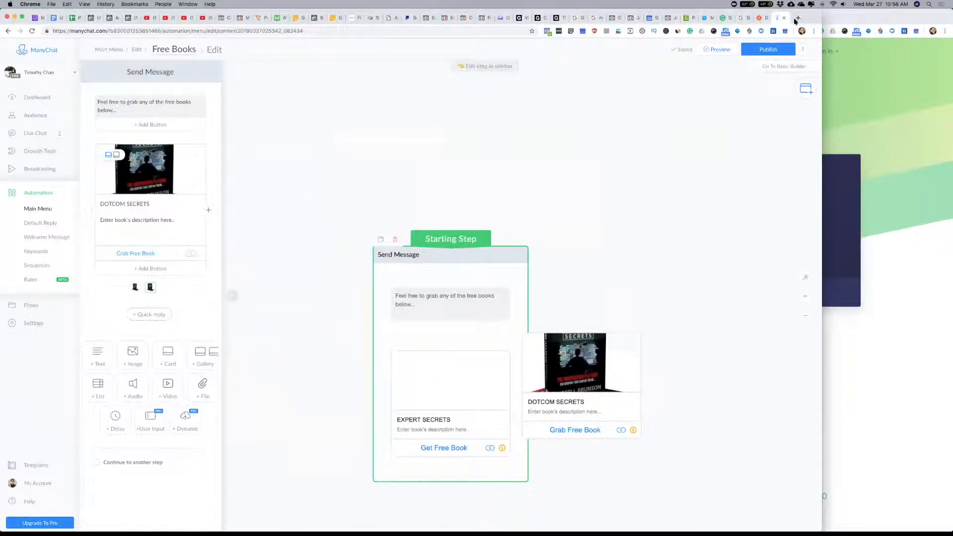
Step: Publish the Free Books message, return to the main menu editor, and view the Opp A item's settings
click(768, 51)
click(111, 53)
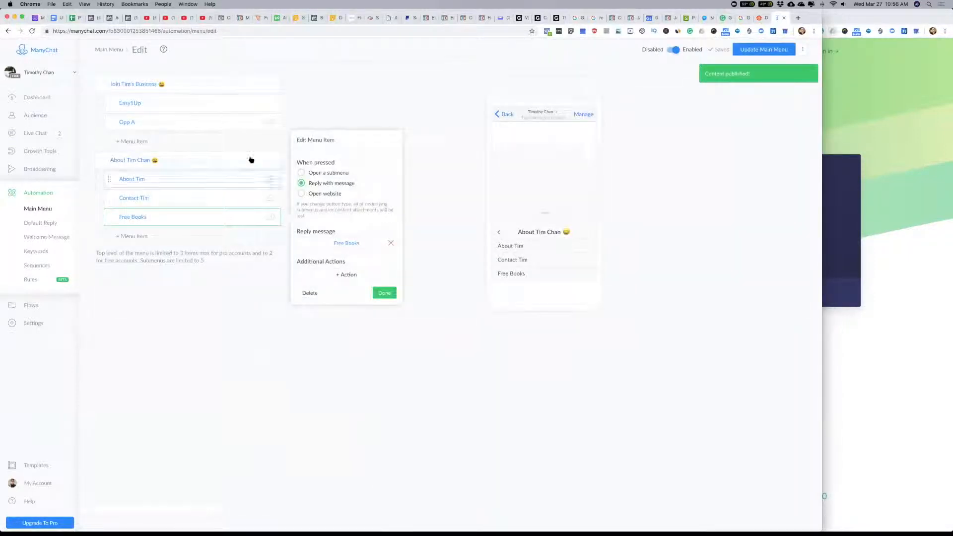
click(127, 125)
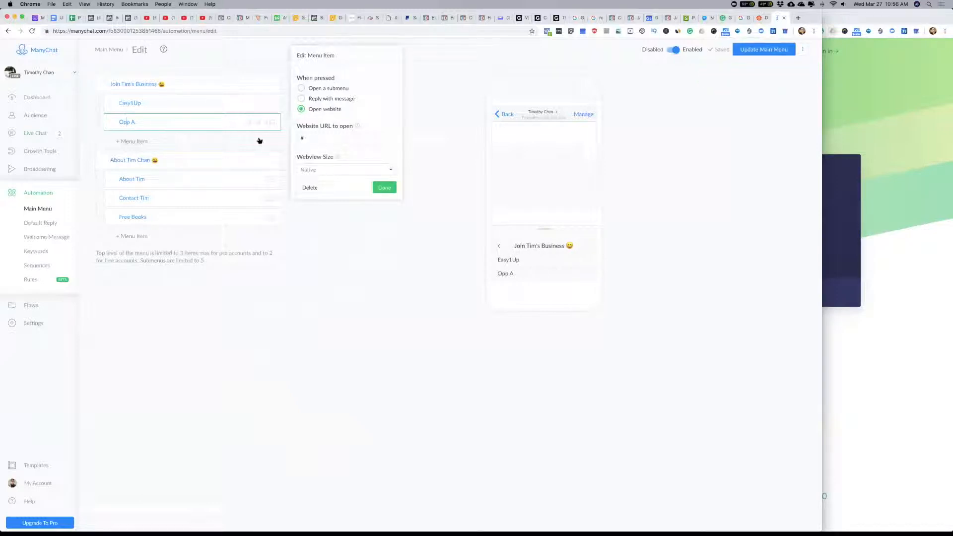
Step: Create a new reply message for the Easy1Up menu item, move its starting step higher on the canvas, and open it for editing
click(131, 103)
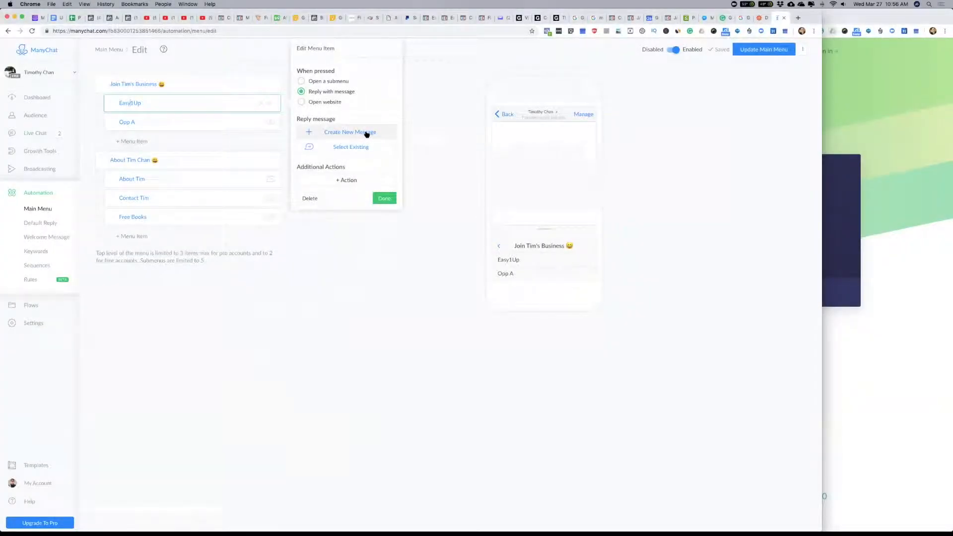
click(367, 133)
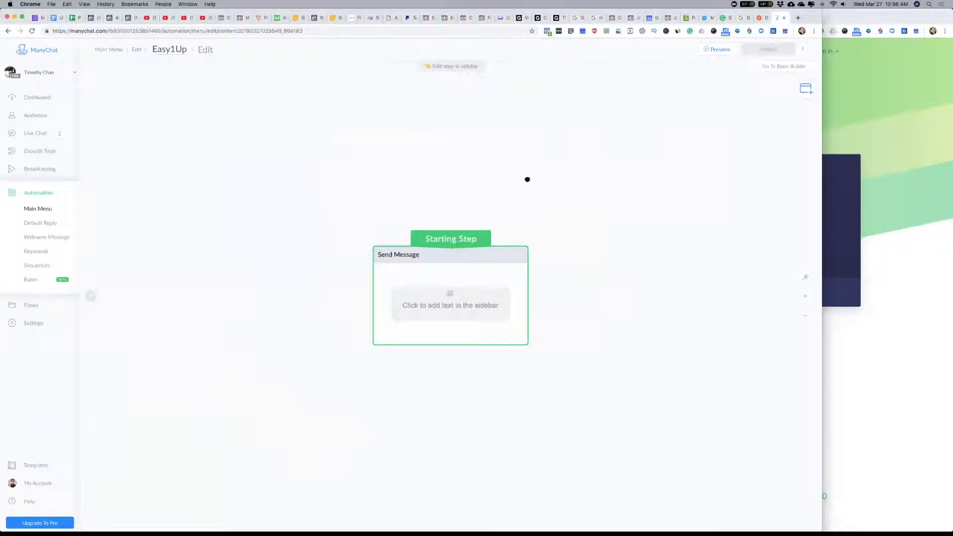
drag(485, 257, 558, 134)
click(517, 187)
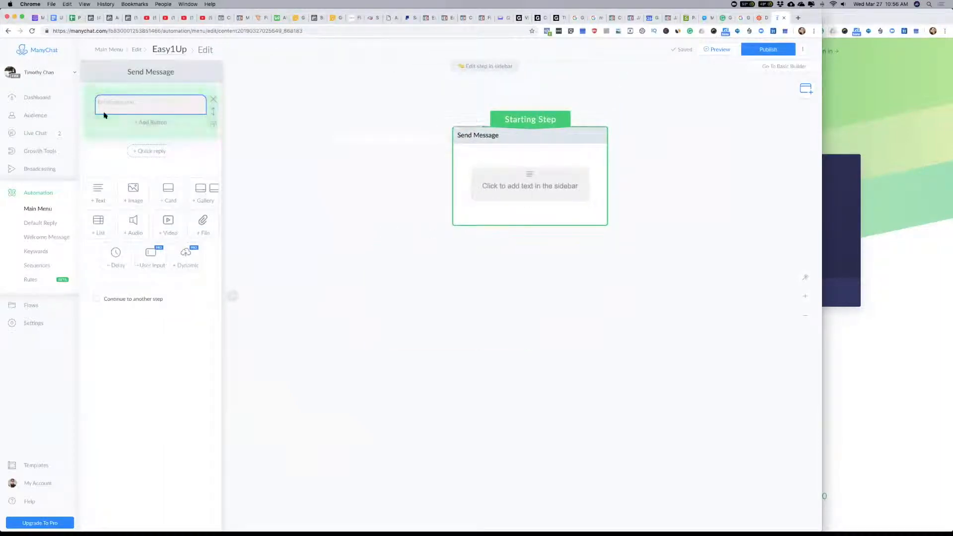
Step: Rename the Easy1Up message's starting step "E1U"
click(156, 79)
key(BackSpace)
text(E1U)
key(Return)
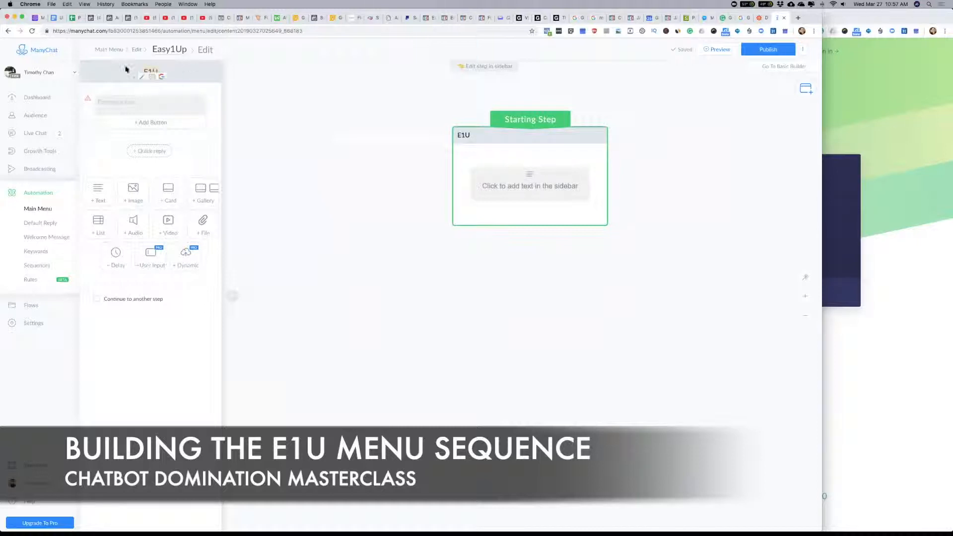
Step: Add an image block to the E1U message and move it above the empty text block
click(140, 101)
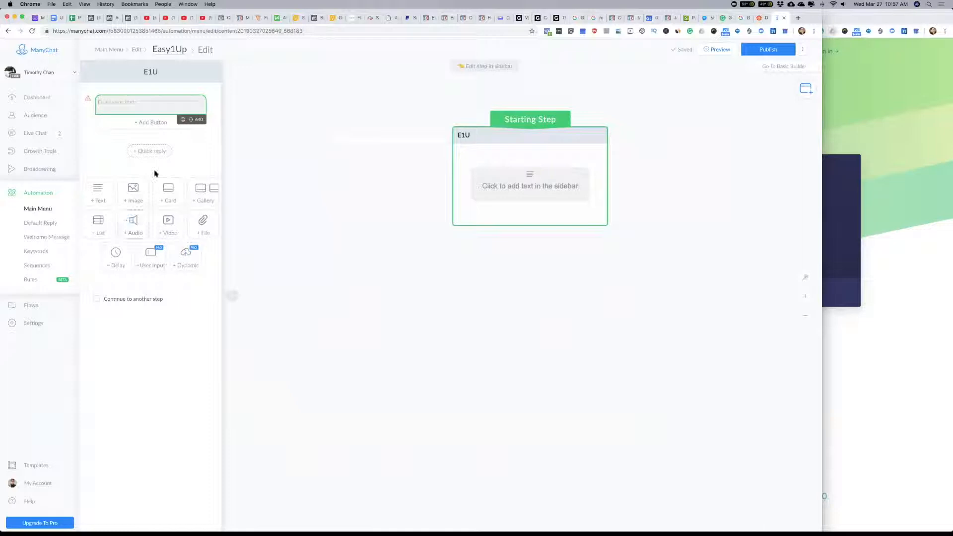
click(133, 193)
drag(214, 161, 211, 102)
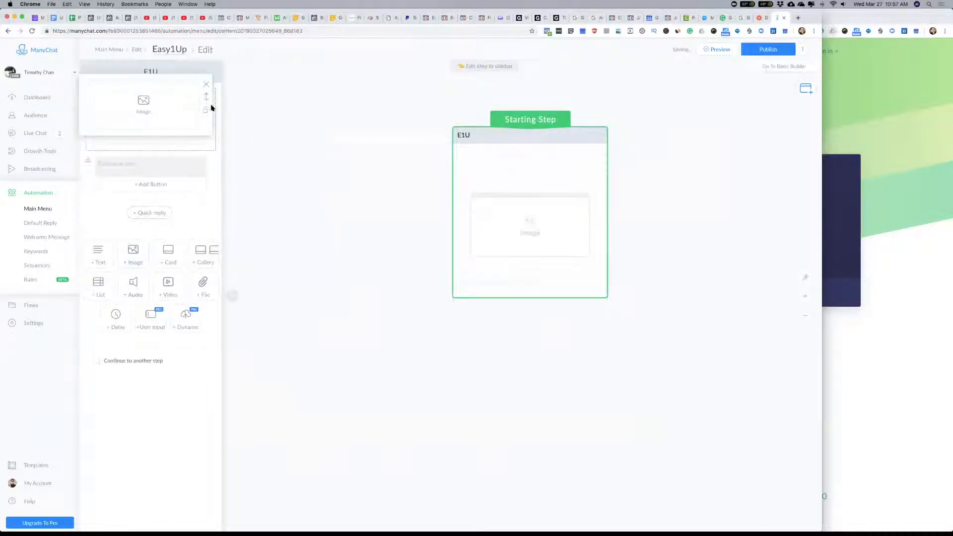
Step: Search this Mac for "easy1up", preview the matching images, and upload EASY1UP-logo3.png into the image block
click(156, 115)
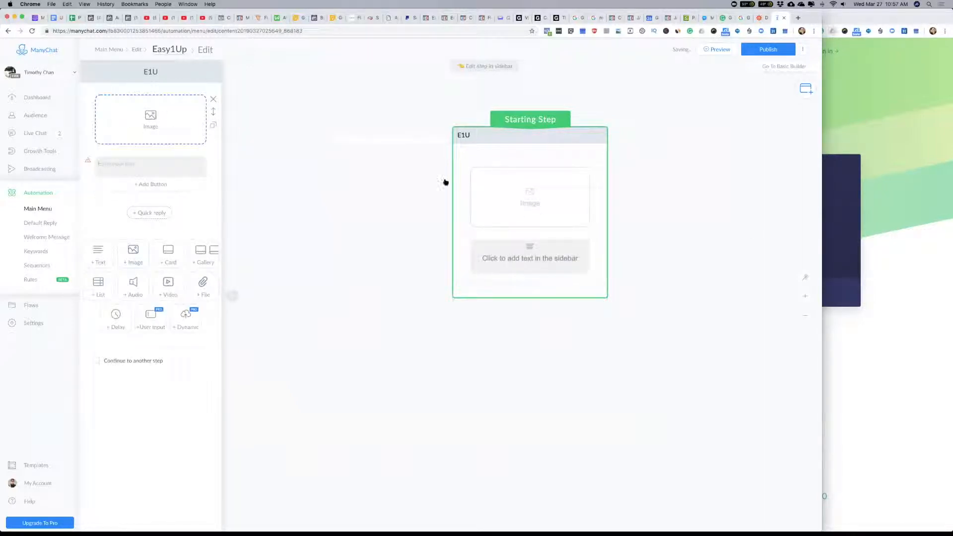
click(662, 44)
text(easy1up)
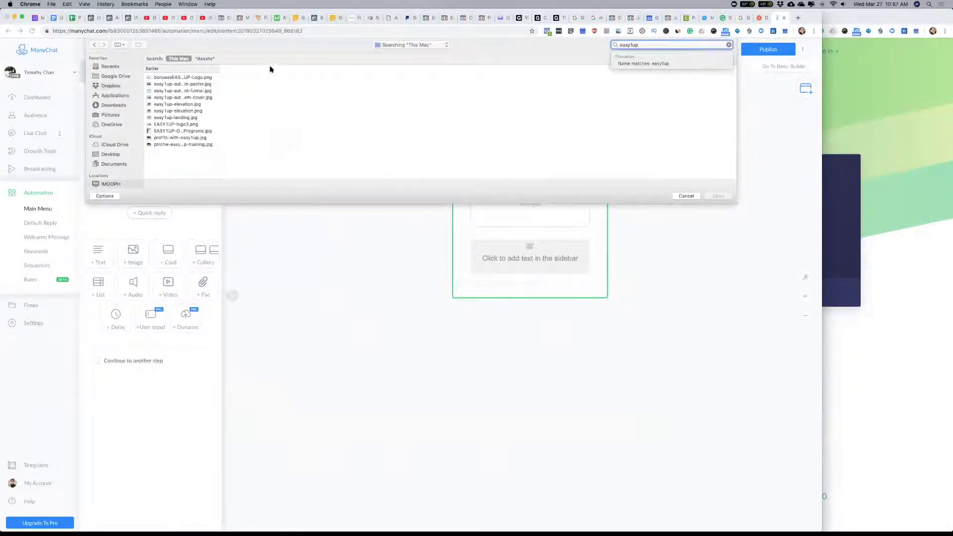
click(167, 84)
click(165, 92)
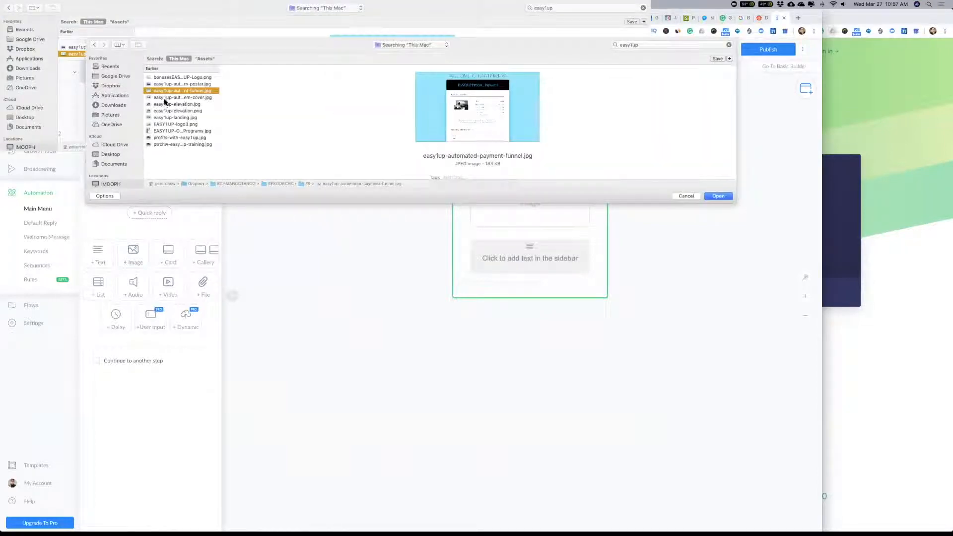
click(164, 98)
click(164, 104)
click(163, 112)
click(162, 118)
click(160, 125)
click(163, 131)
click(163, 124)
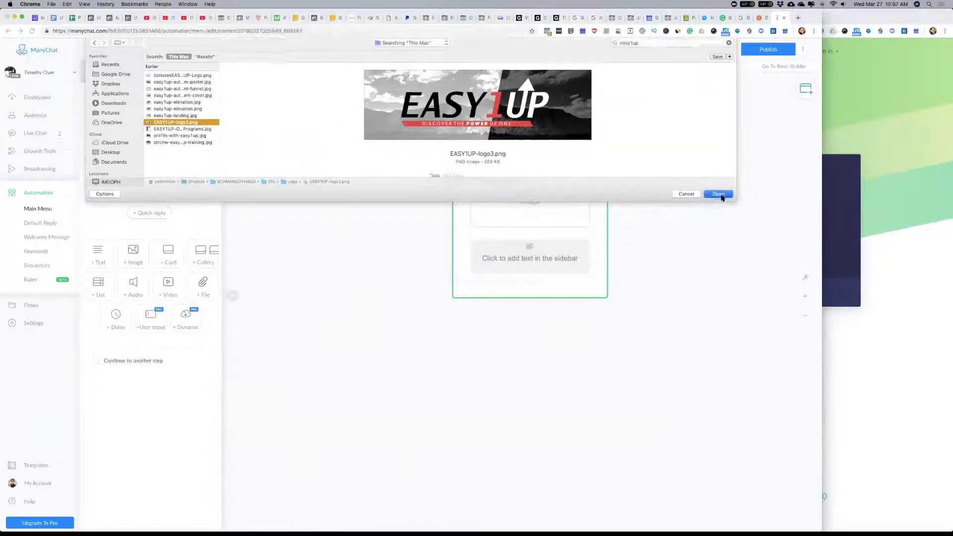
click(719, 194)
Step: Begin the text block with "OK, getting started is really easy. First please watch the intro video for Easy1Up"
click(187, 181)
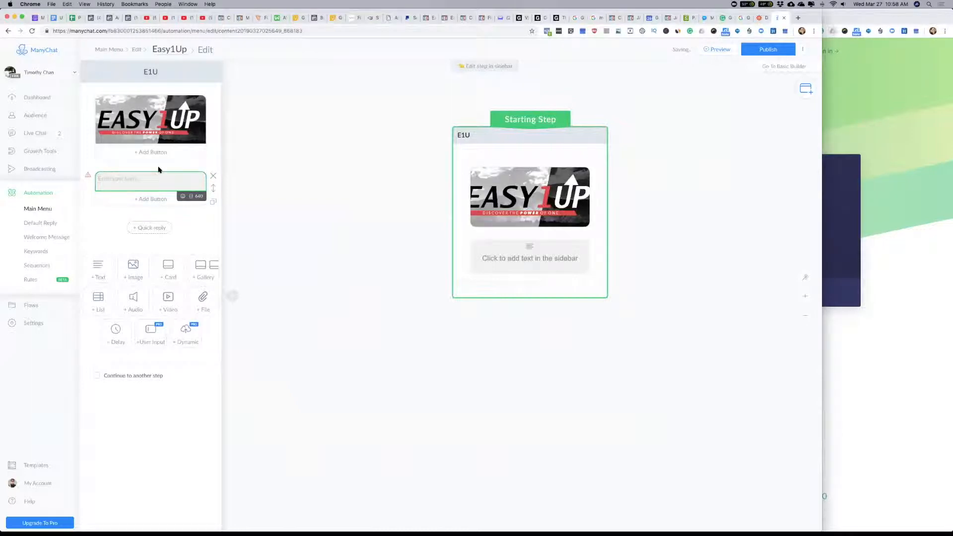
text(OK)
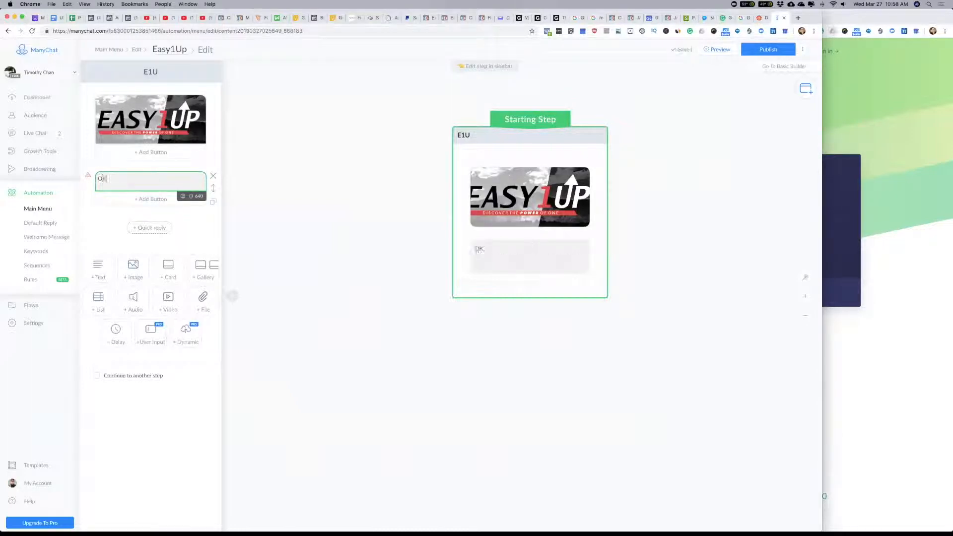
text(, getting started is really easy.)
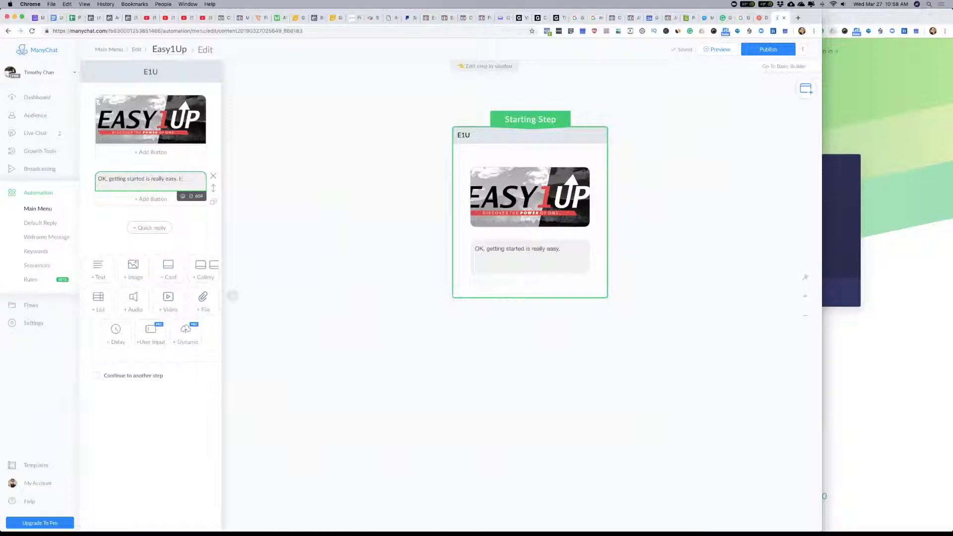
text(First please )
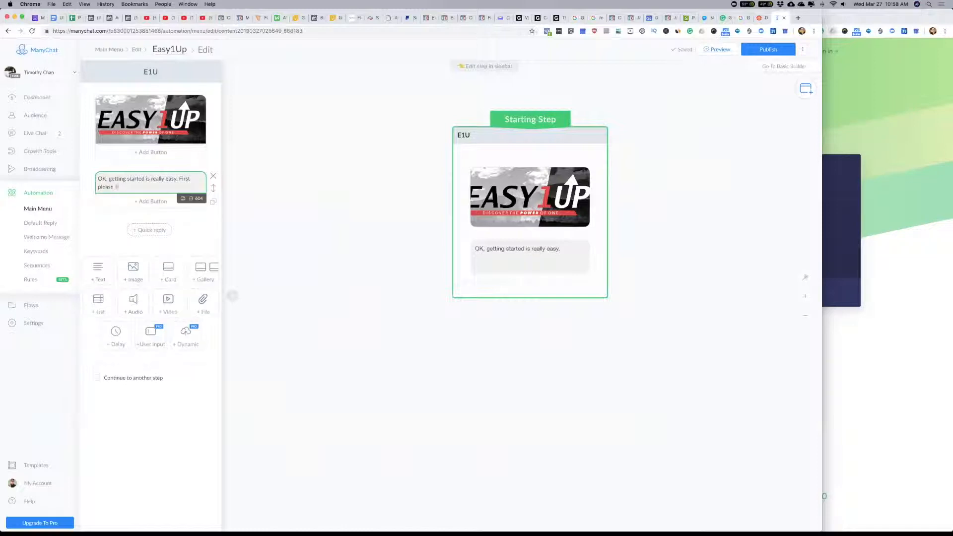
text(watch the intro video)
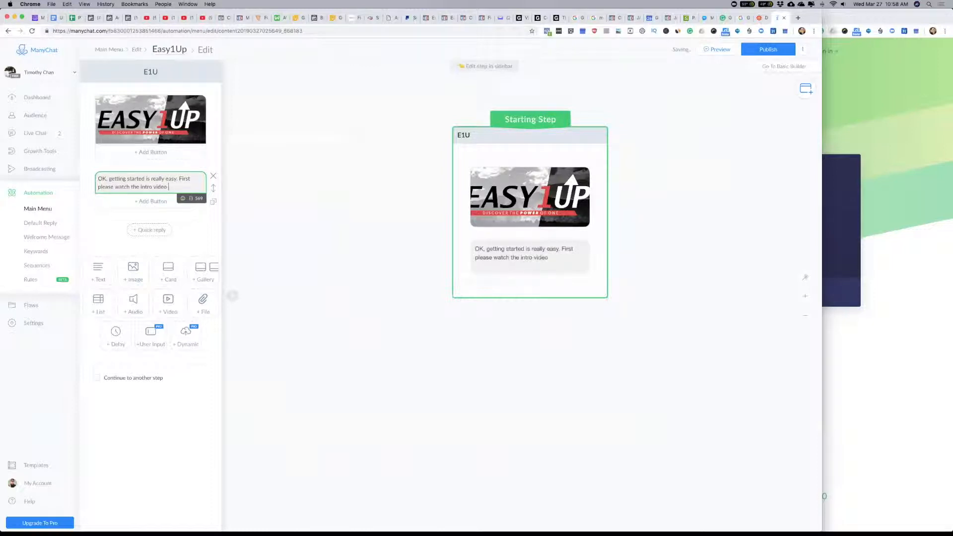
text( for Easy1Up a)
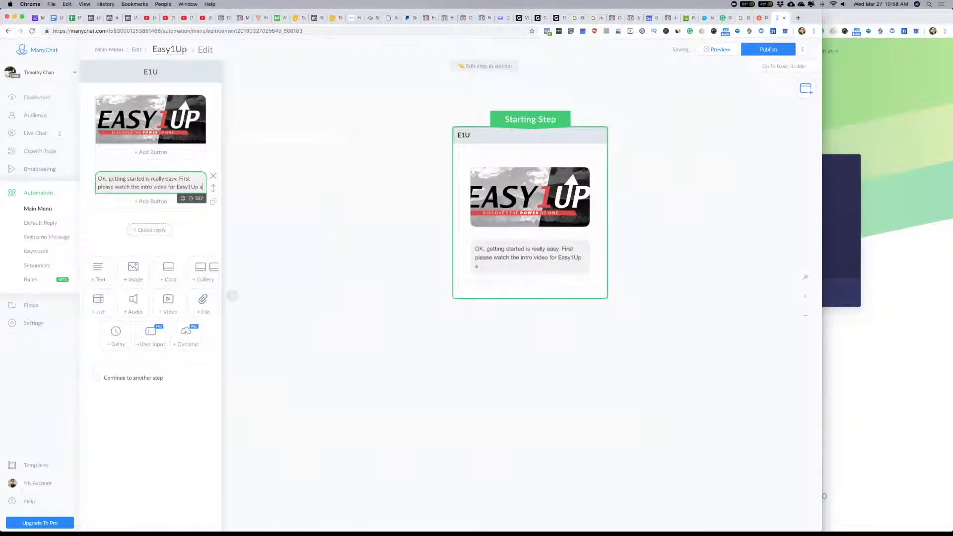
text(nd)
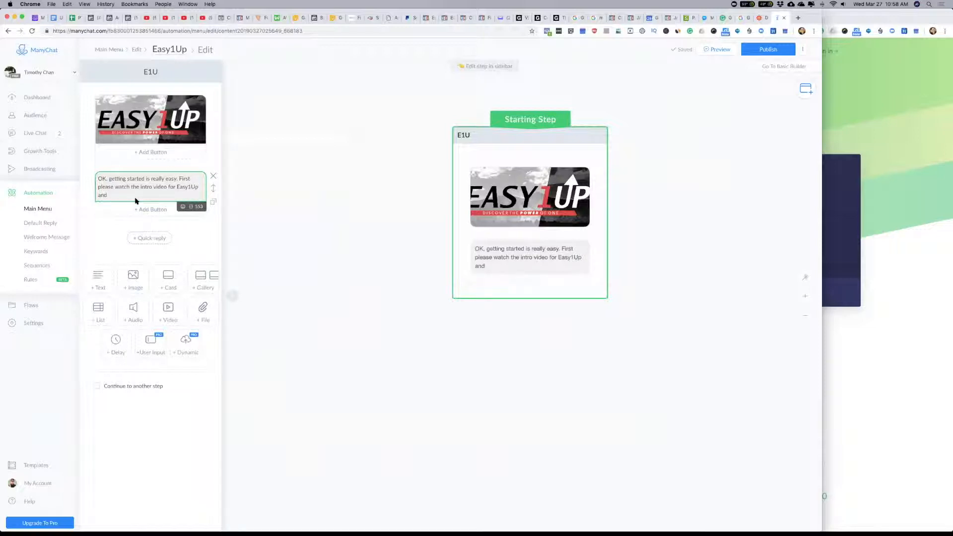
Step: Finish the text block's sentence with "and we can continue from there when you are ready..."
text(we can continue from there when)
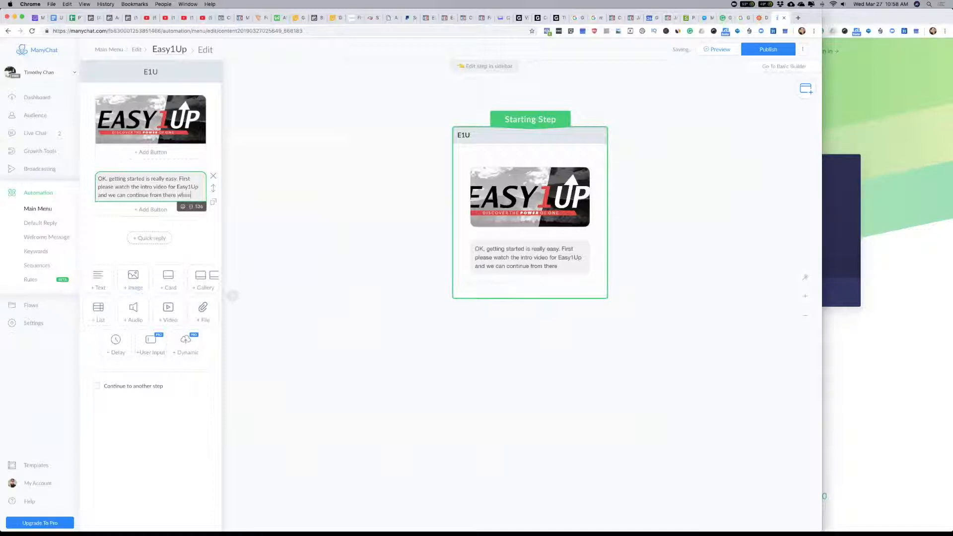
text( you are ready...)
Step: Add a "Watch Video" button under the text that opens a website, with "#" as the address
click(150, 218)
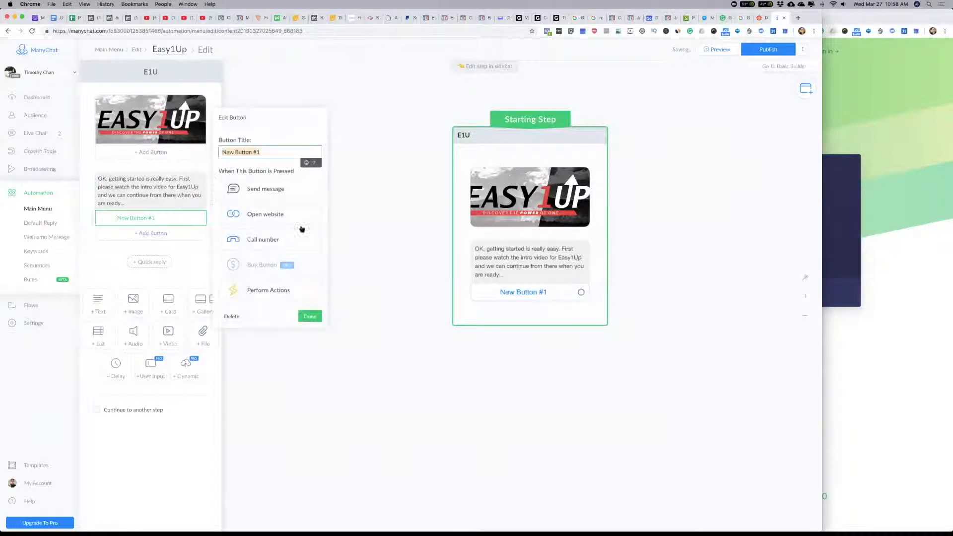
text(Watch Video)
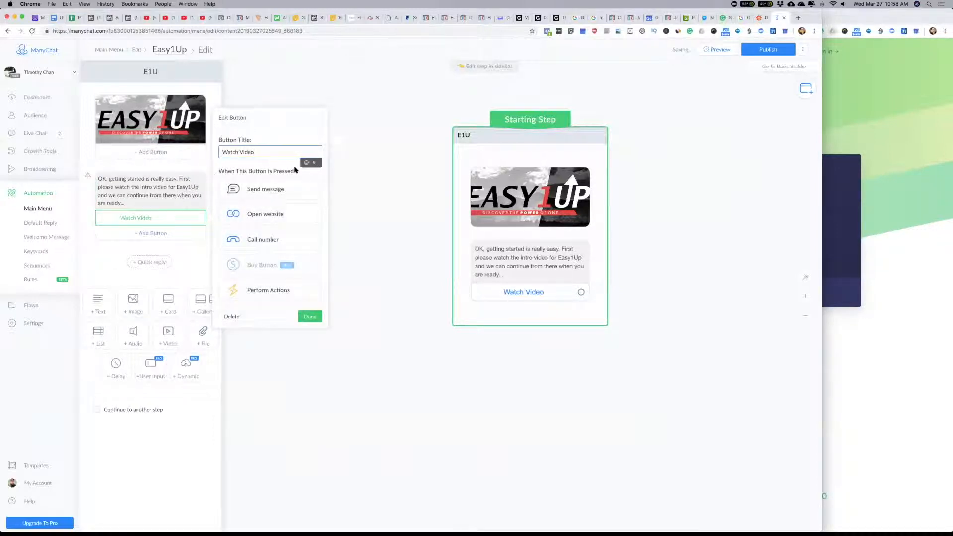
click(259, 215)
click(245, 230)
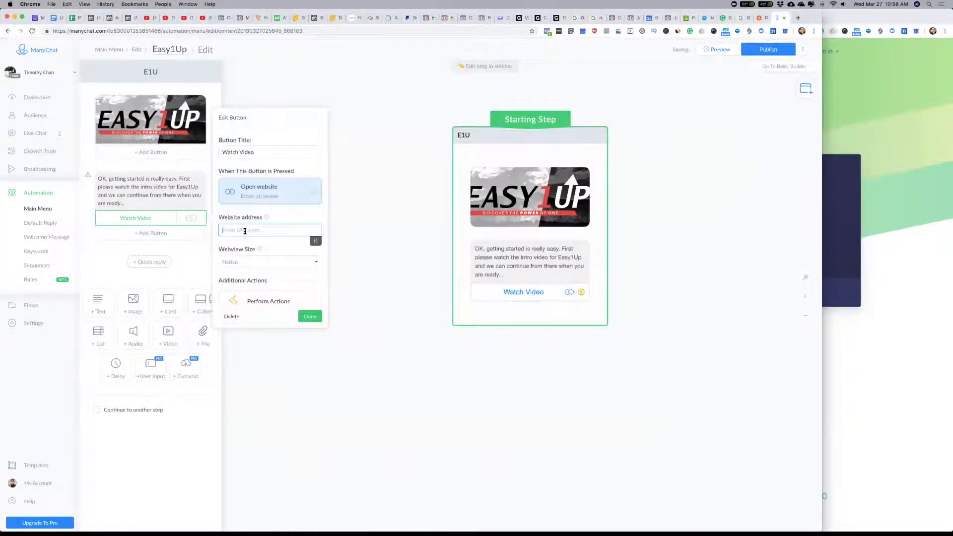
text(#)
Step: Switch to Safari and open YouTube in a new tab
key(super+Tab)
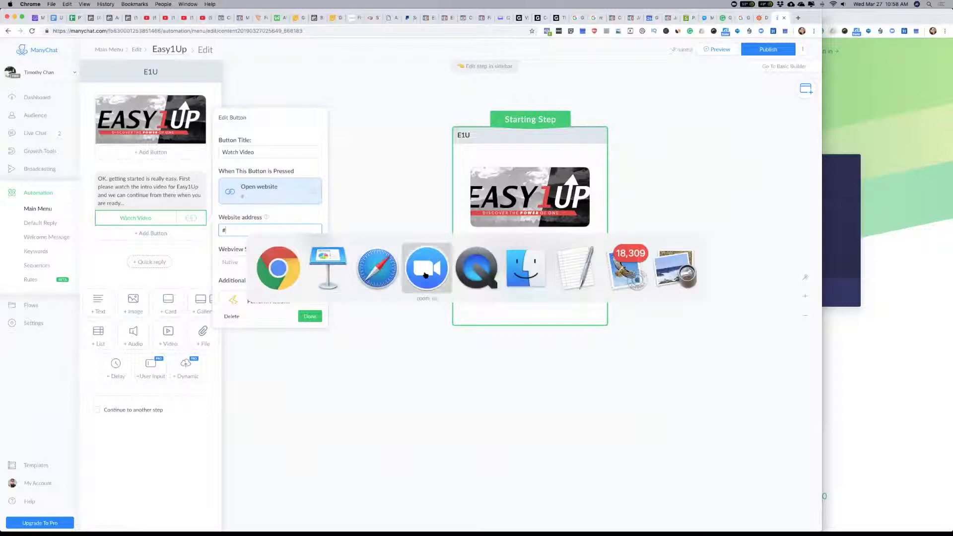
key(super+shift+Tab)
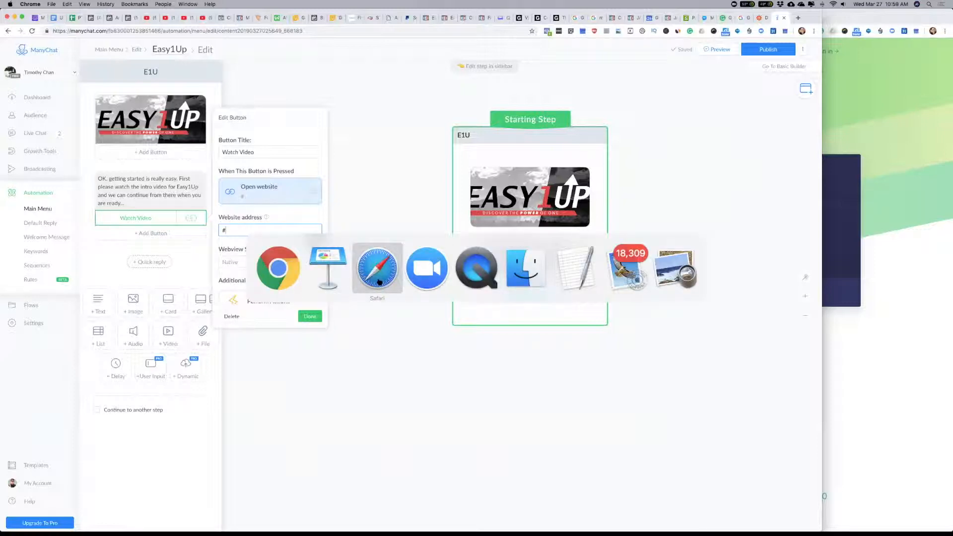
click(378, 282)
key(super+t)
text(youtube.com)
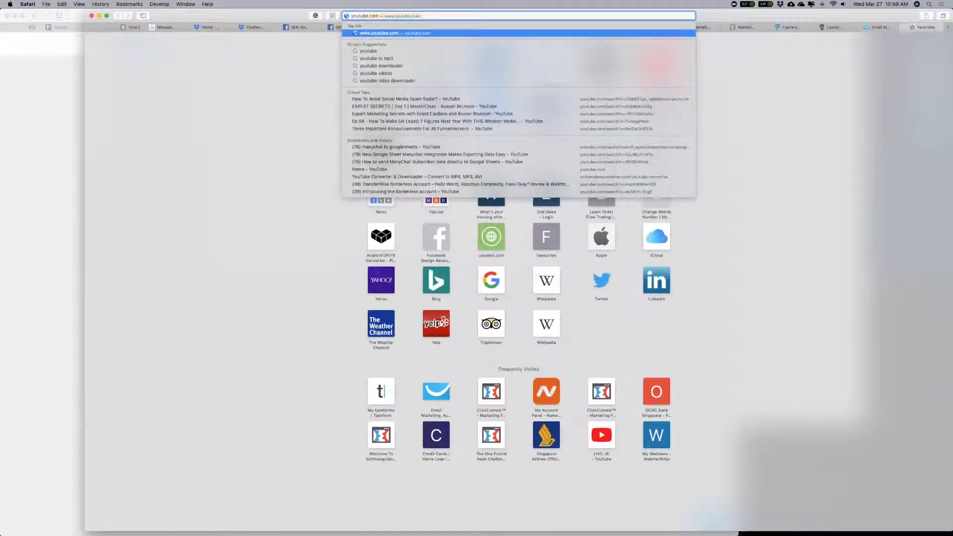
key(Return)
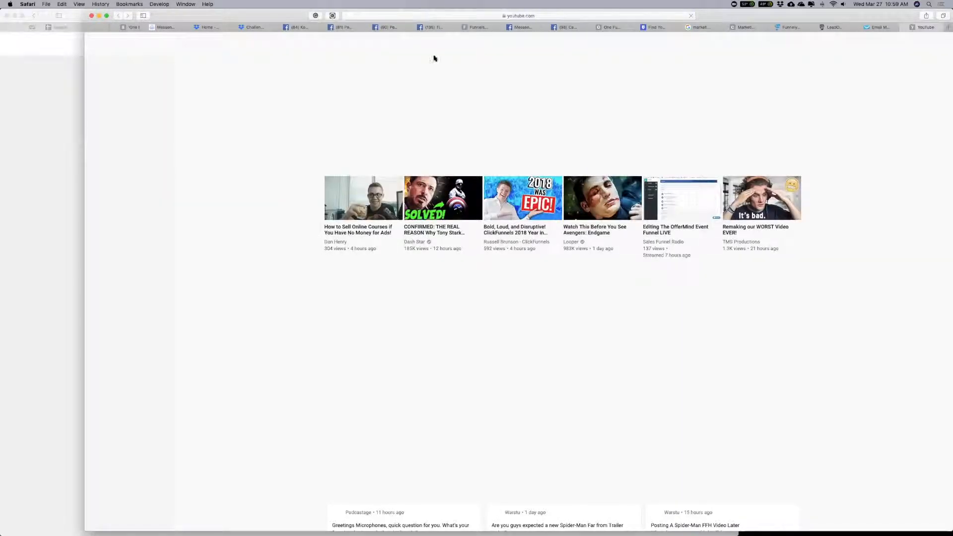
Step: Search YouTube for "easy1up intro"
click(490, 44)
text(easy1up)
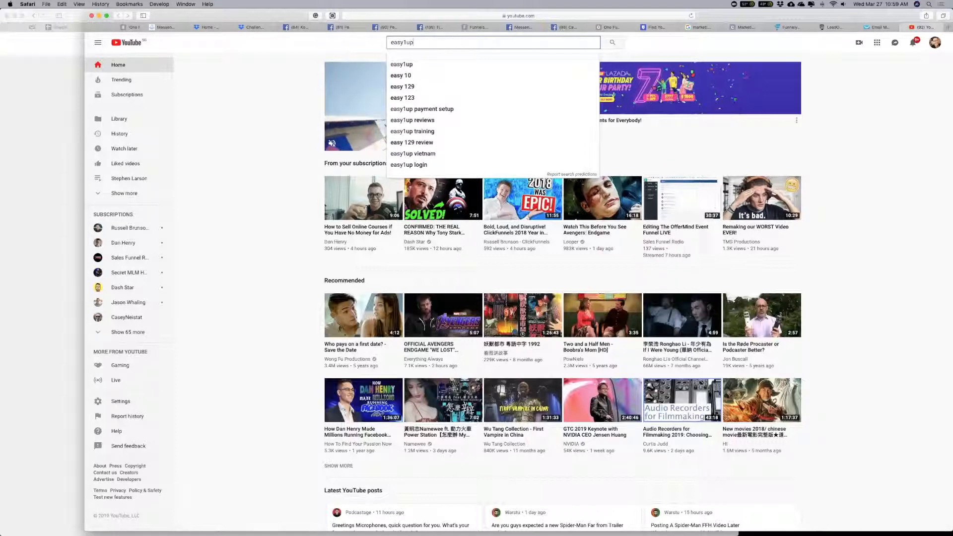
key(Return)
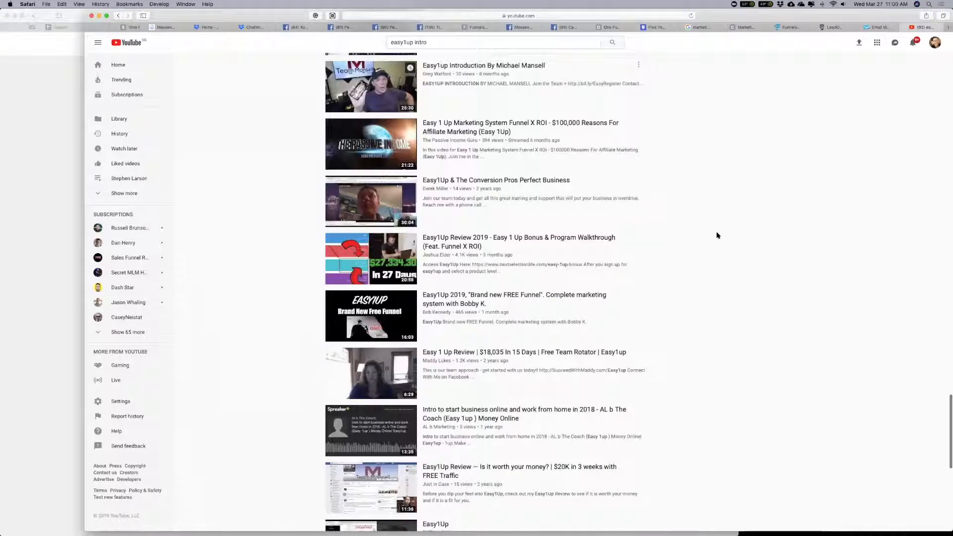
Step: Look through the results, open "What is Easy1up? | Watch How Easy1up Works | Must Watch", and copy its share link
scroll(717, 235, down, 5)
scroll(717, 235, down, 1)
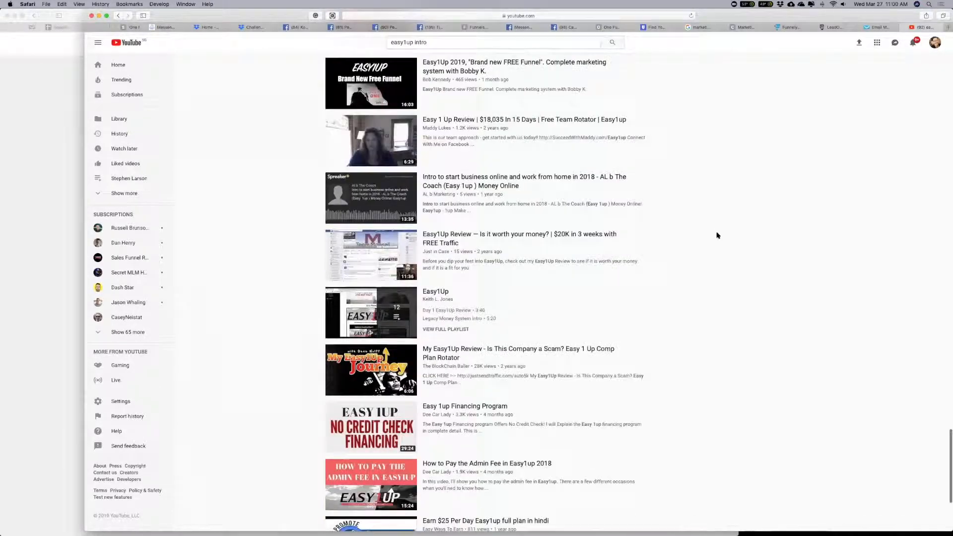
scroll(717, 236, down, 5)
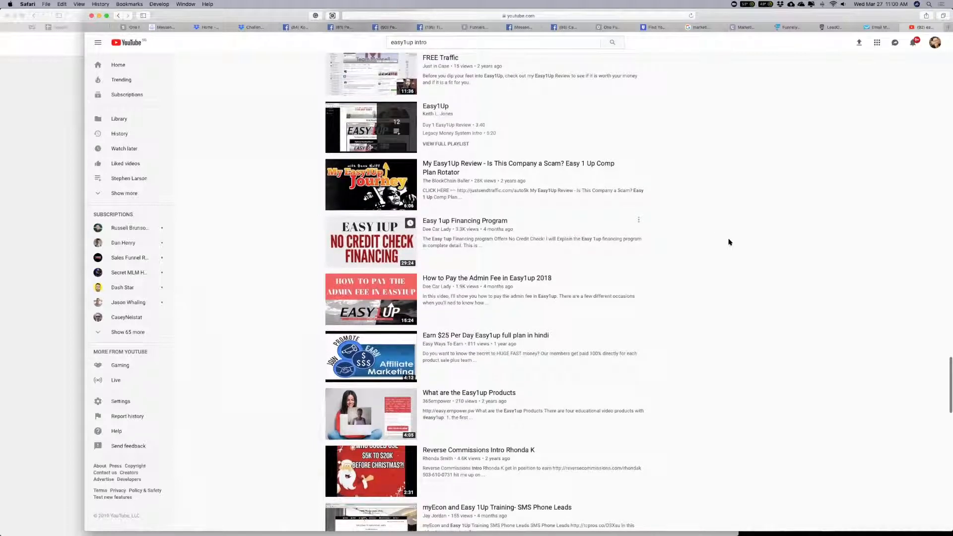
scroll(730, 245, down, 10)
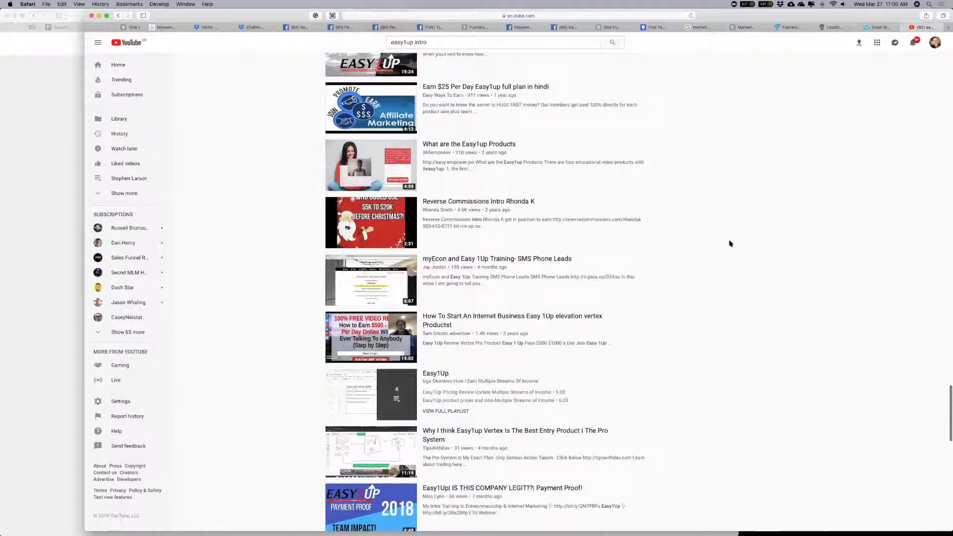
scroll(730, 244, down, 4)
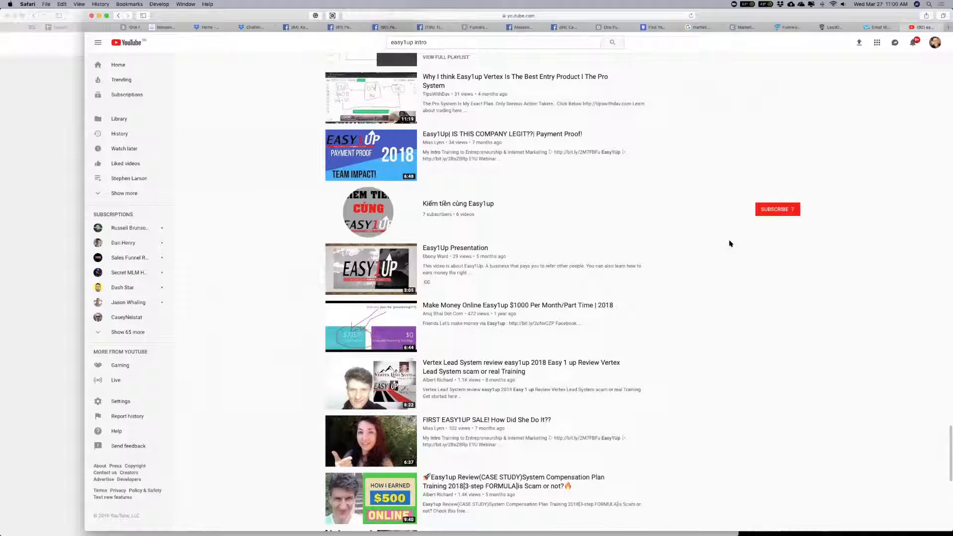
scroll(729, 244, up, 20)
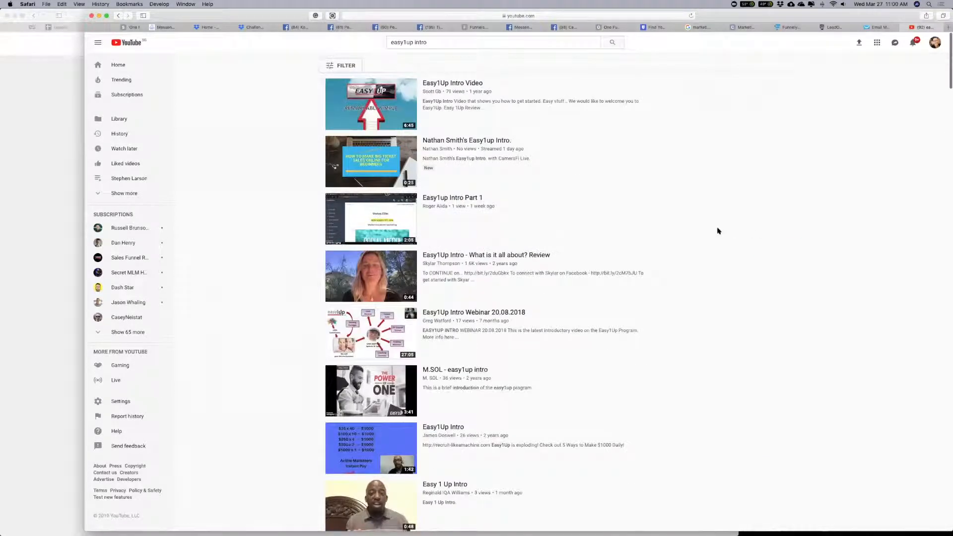
scroll(718, 231, down, 3)
scroll(717, 231, down, 7)
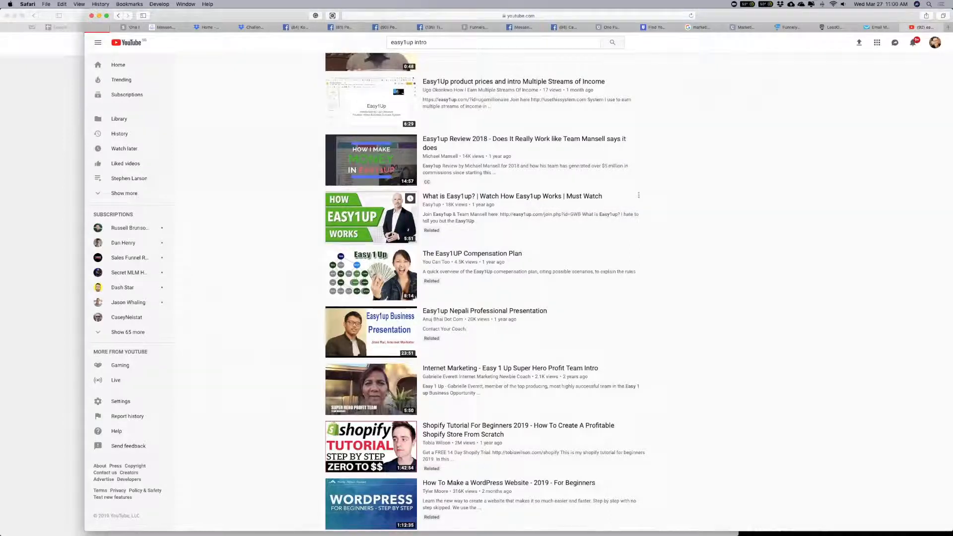
click(371, 217)
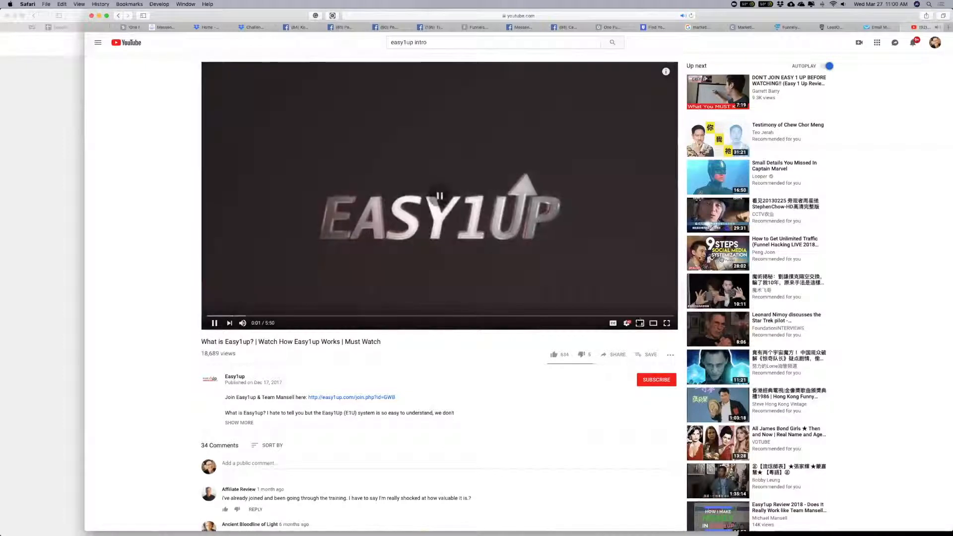
click(618, 355)
click(589, 347)
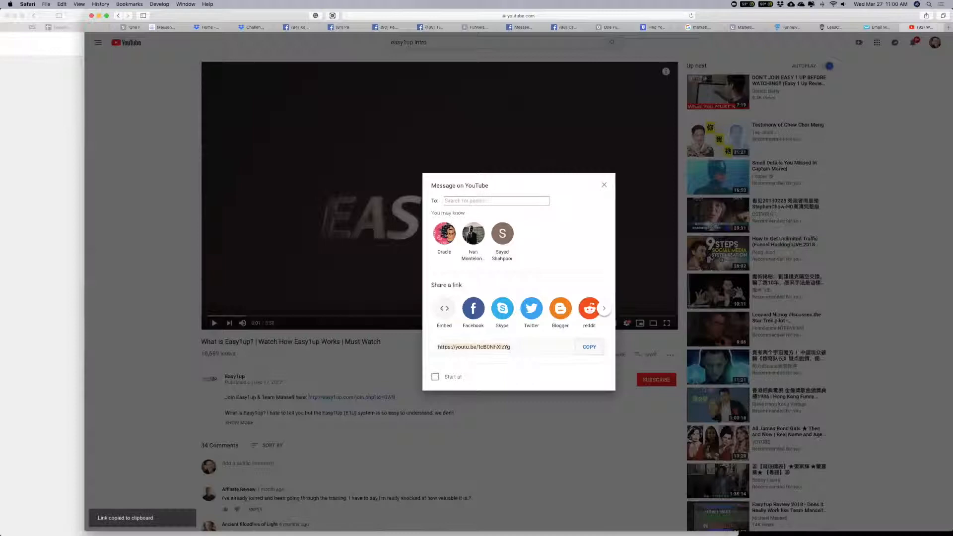
click(874, 283)
Step: Return to ManyChat in Chrome, replace the Watch Video button's address with the copied YouTube link, and finish editing the button
key(super+Tab)
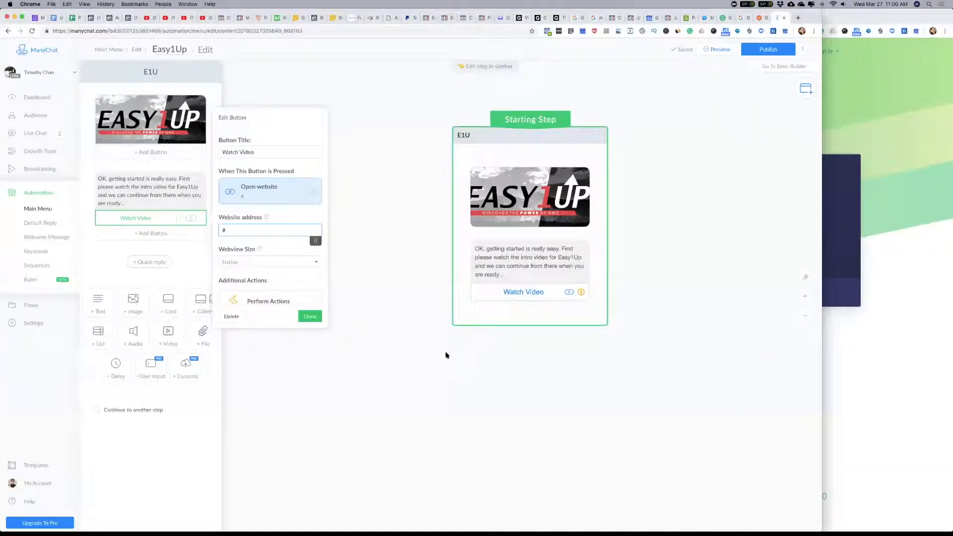
key(BackSpace)
key(super+v)
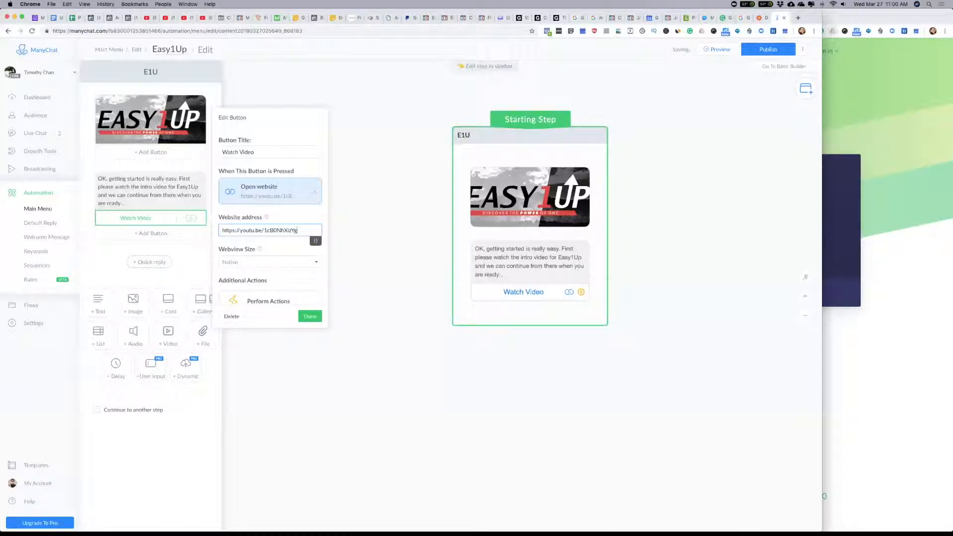
click(310, 316)
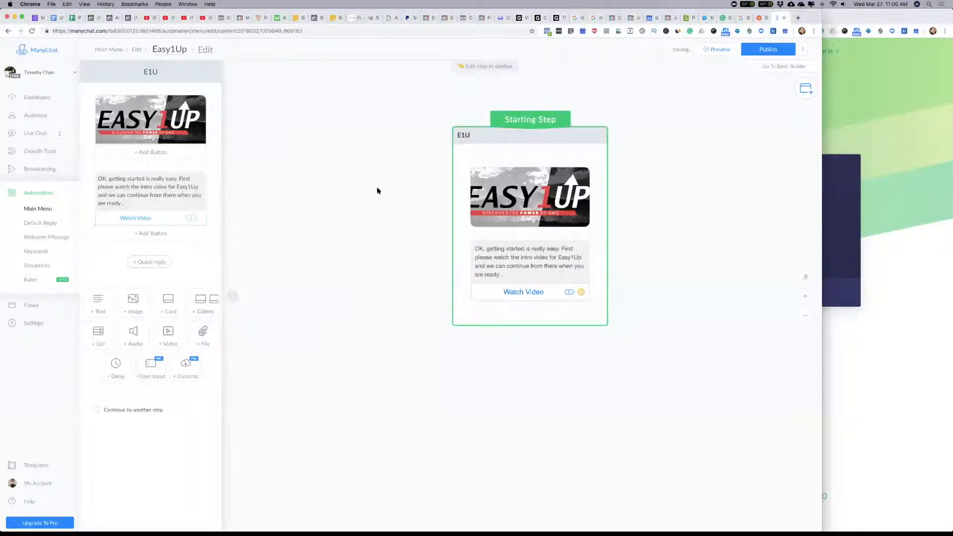
click(378, 191)
click(536, 262)
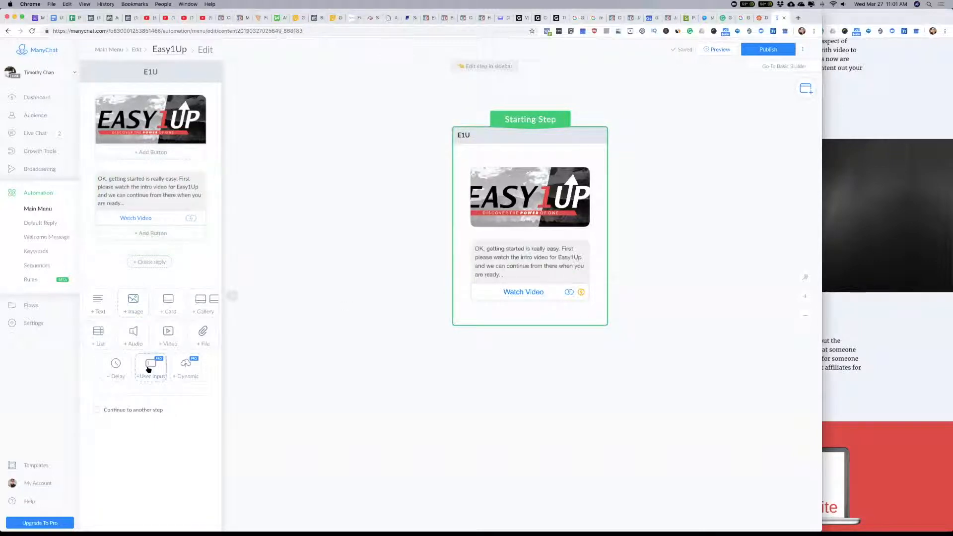
Step: Add a 60-second delay without the typing indicator below the Watch Video message, followed by an empty text block
click(118, 366)
click(149, 271)
text(60)
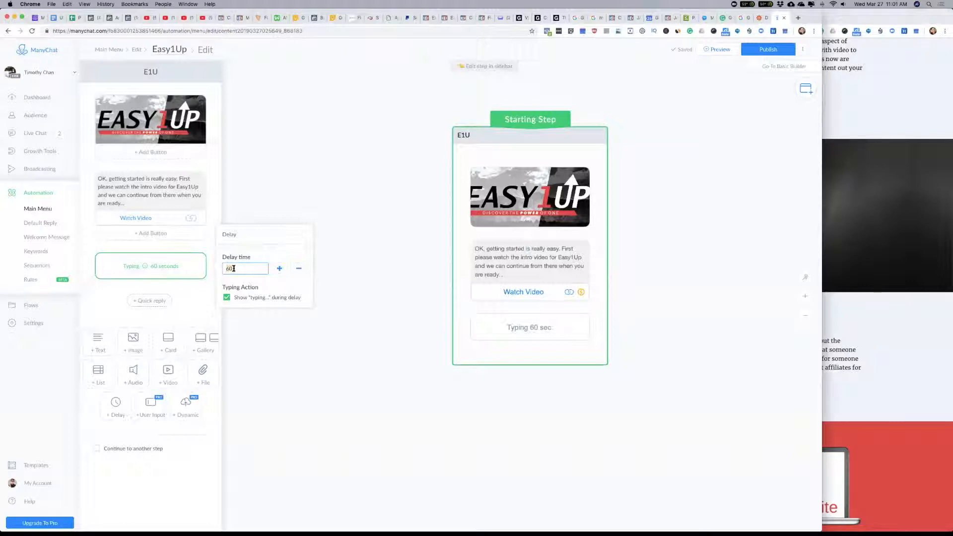
click(226, 297)
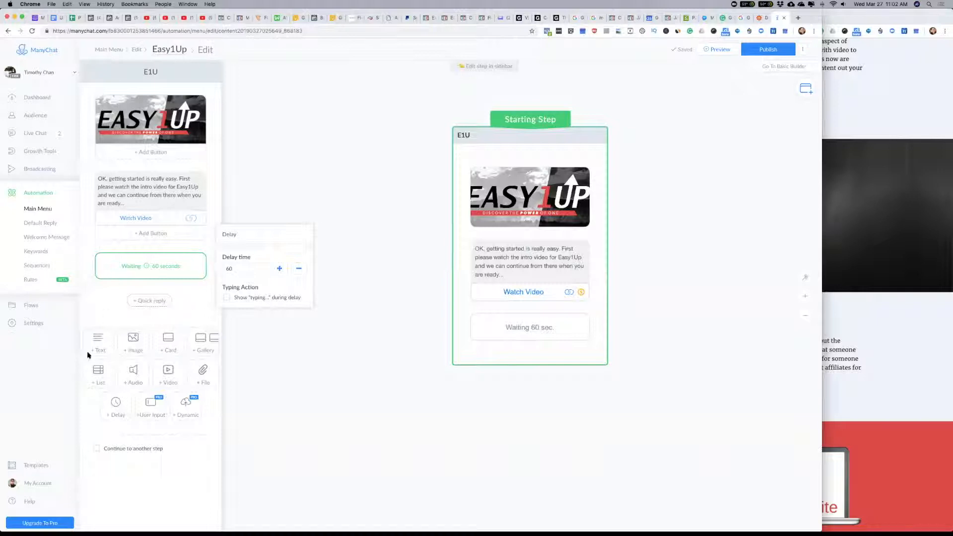
click(99, 342)
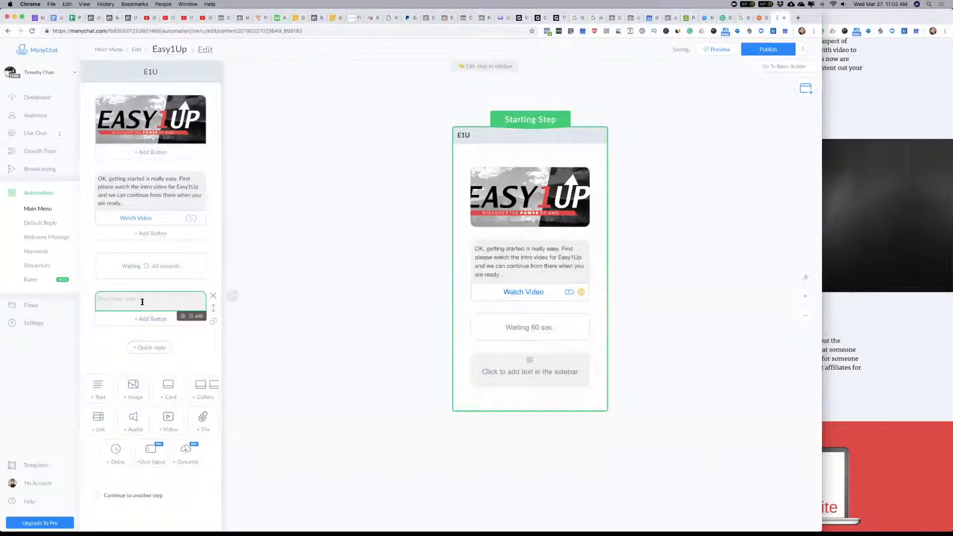
Step: Switch to Keynote, review the example chatbot flow slides in the ChatBot-Domination-Masterclass presentation, and return to ManyChat in Chrome
key(super+Tab)
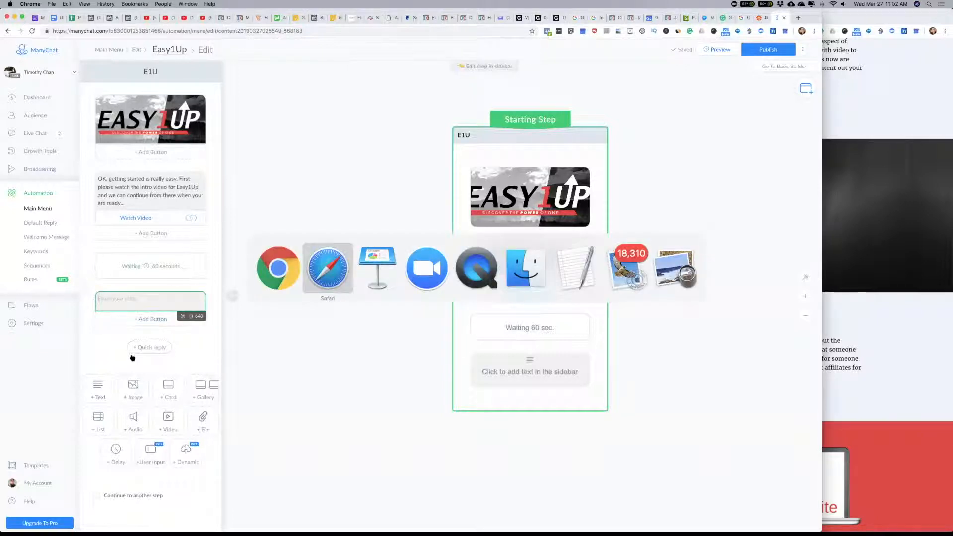
click(370, 264)
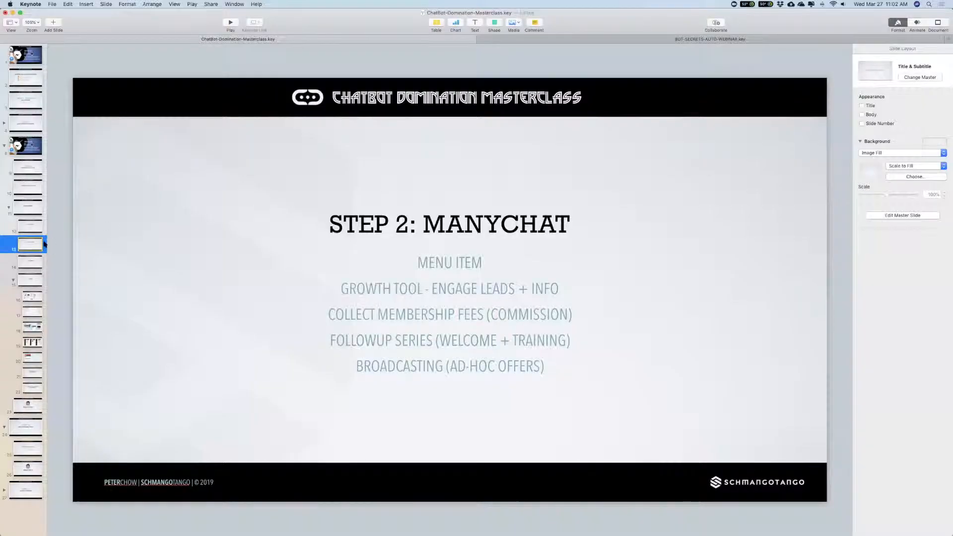
click(30, 314)
click(32, 297)
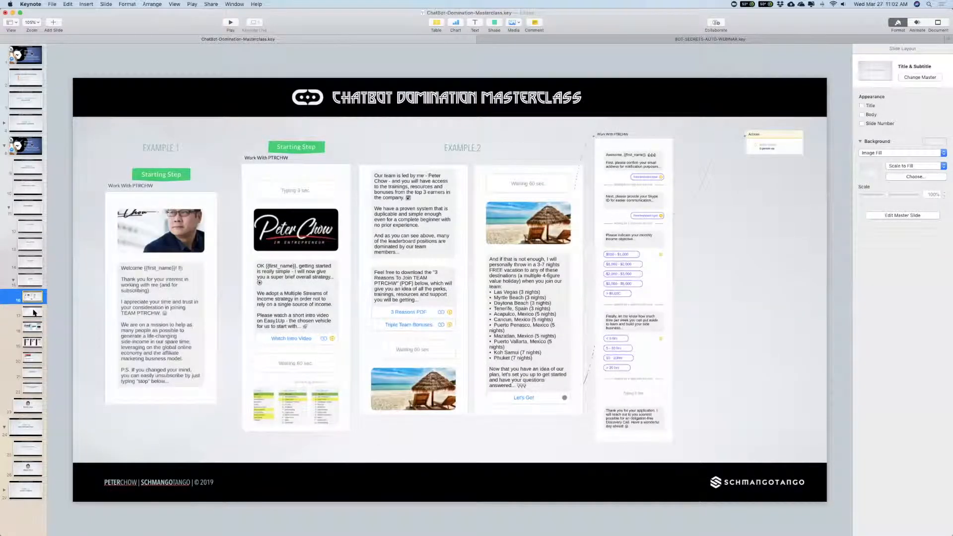
click(37, 312)
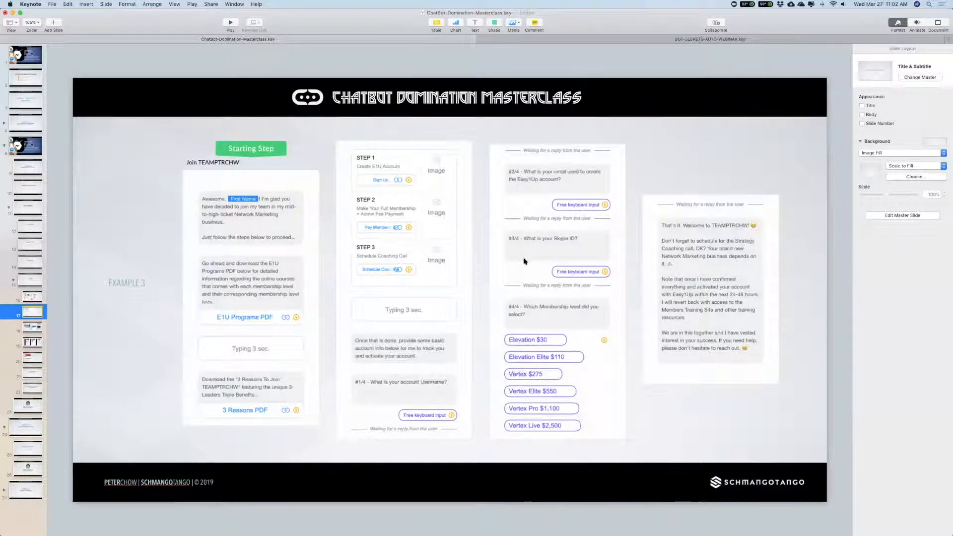
key(ctrl+Right)
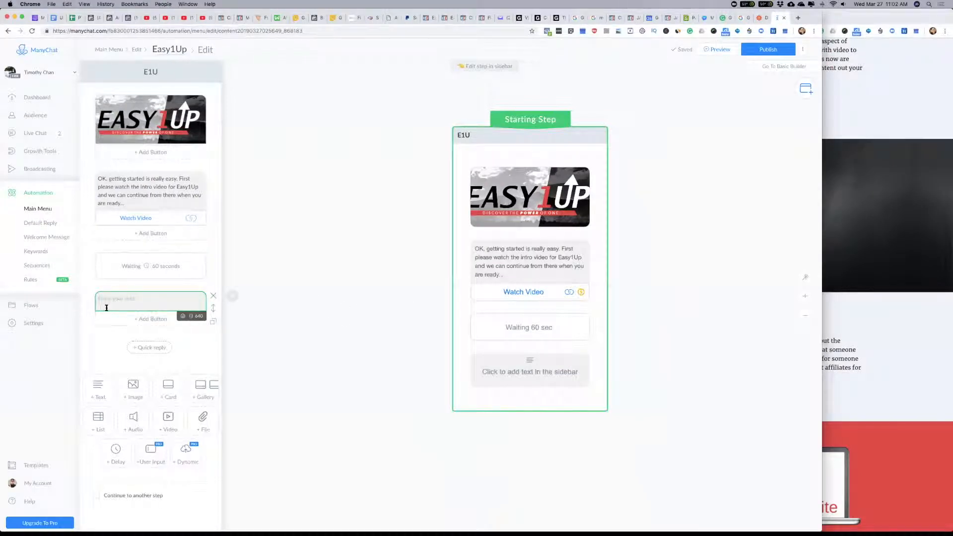
Step: Write "OK, if that's something that you would like to build you business on" in the new text block, removing the stray "r" before "business"
text(Ok)
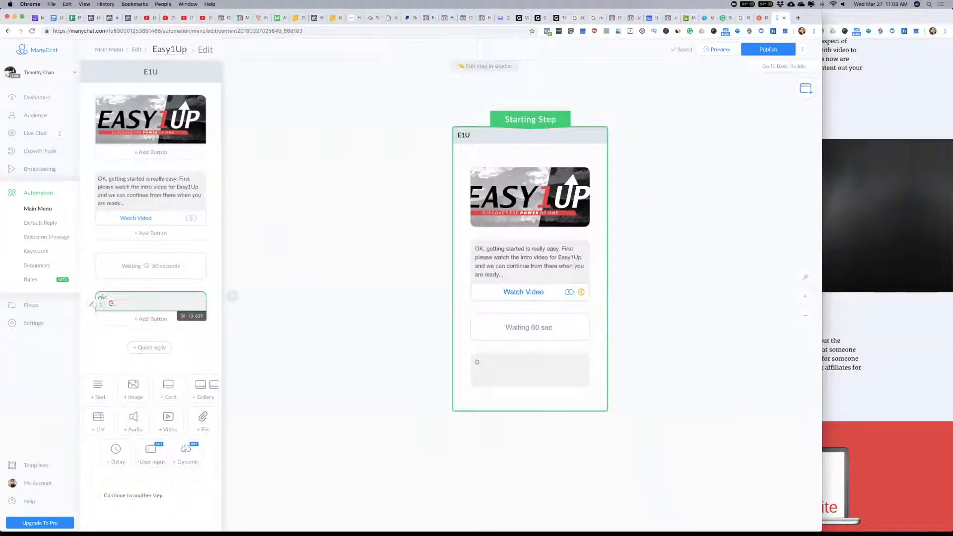
text(, if that's something that )
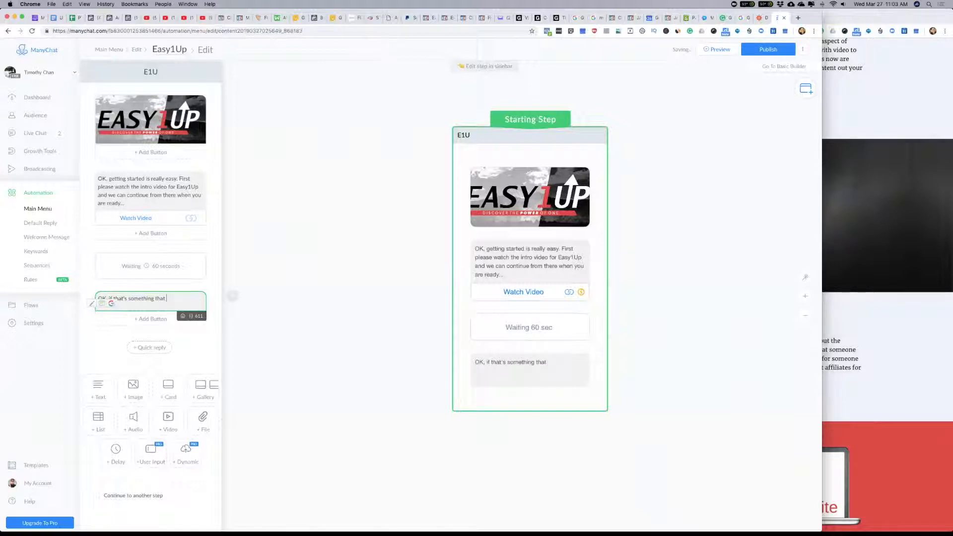
text(you would like to )
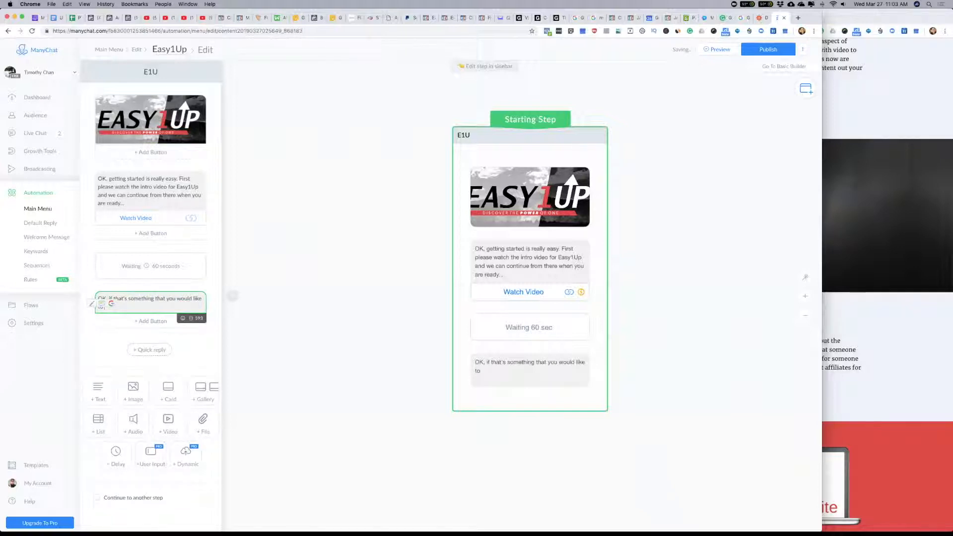
text(build you rbusiness on)
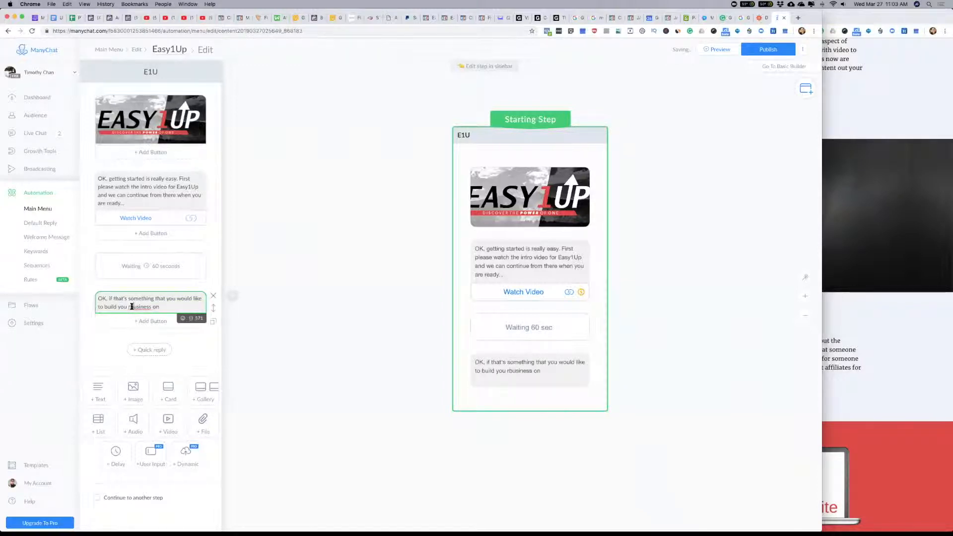
click(131, 306)
key(BackSpace)
click(158, 307)
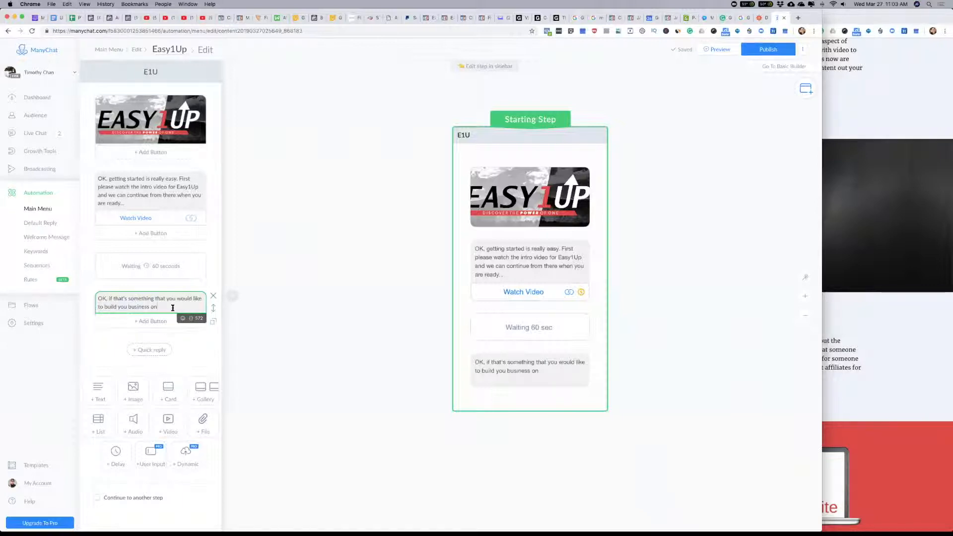
Step: Continue the last text block's sentence with ", I would like to invite you to join my team"
text(I would like to invite you to join my team)
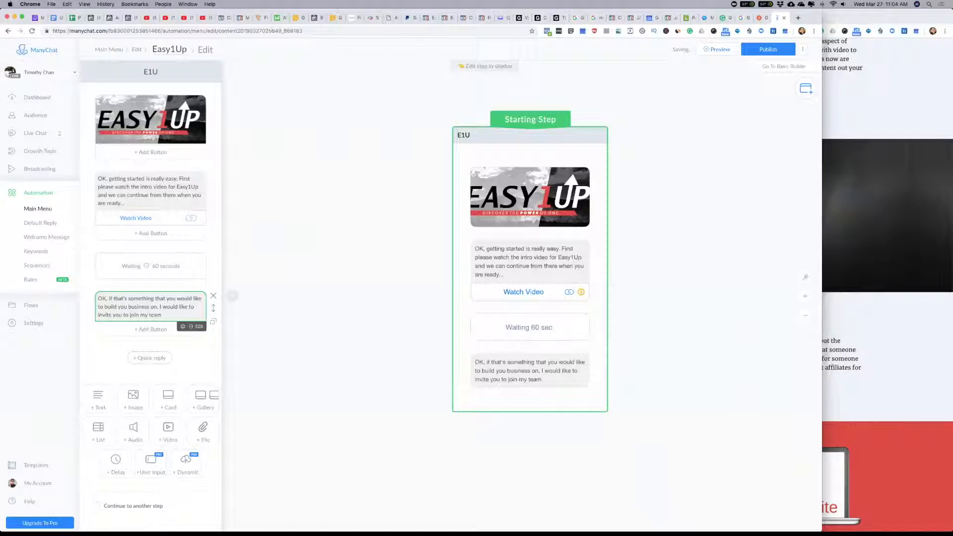
text(. We have a projven strateg)
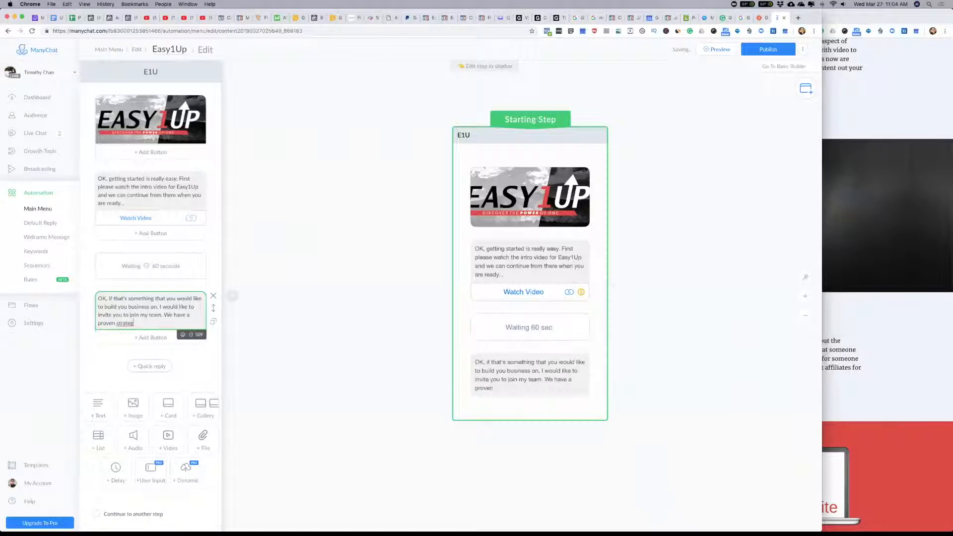
text(y that works and most of our)
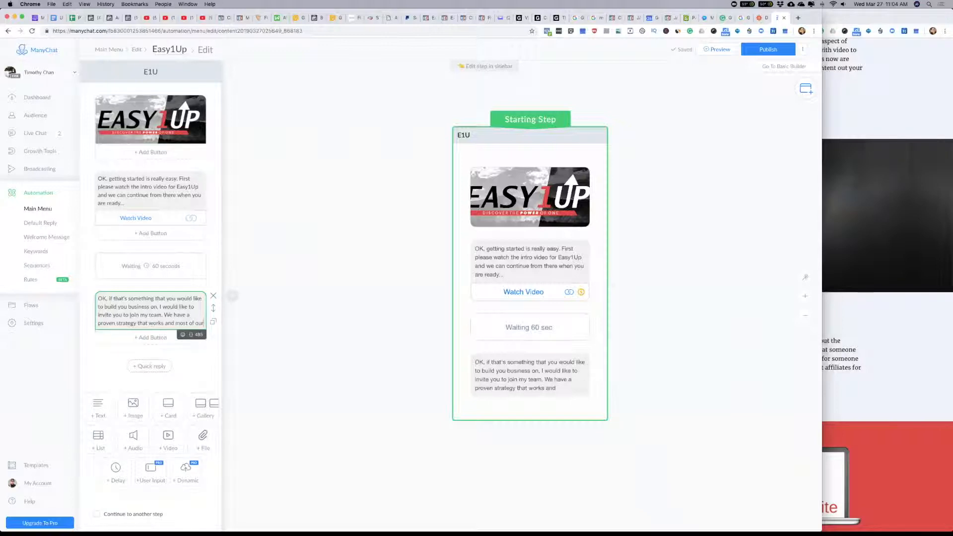
text( teammate)
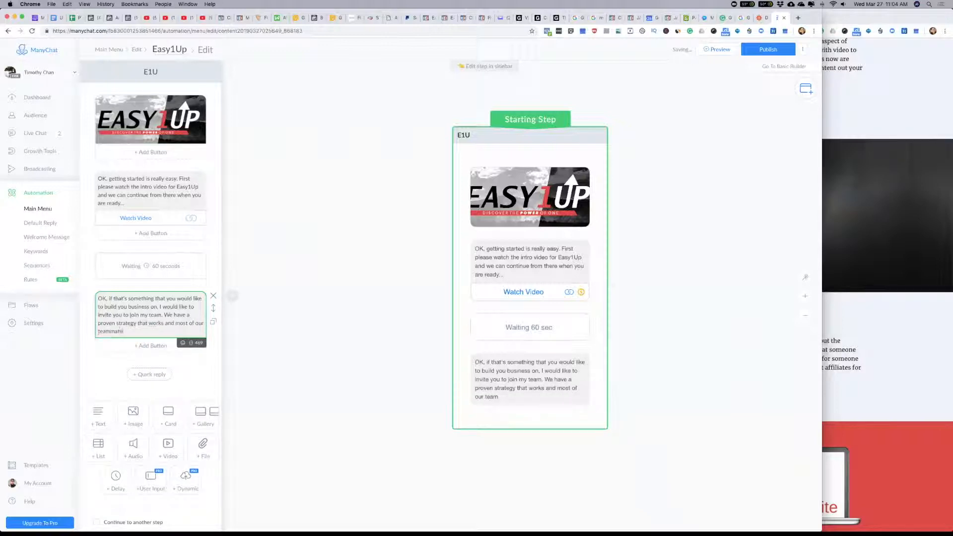
text(s brokeeven)
Step: Continue the sentence about teammates with "on their initial investment within their first month"
click(139, 331)
click(167, 331)
text(on thei rin)
text(itial investmen)
text(t within thei)
text(r forst month)
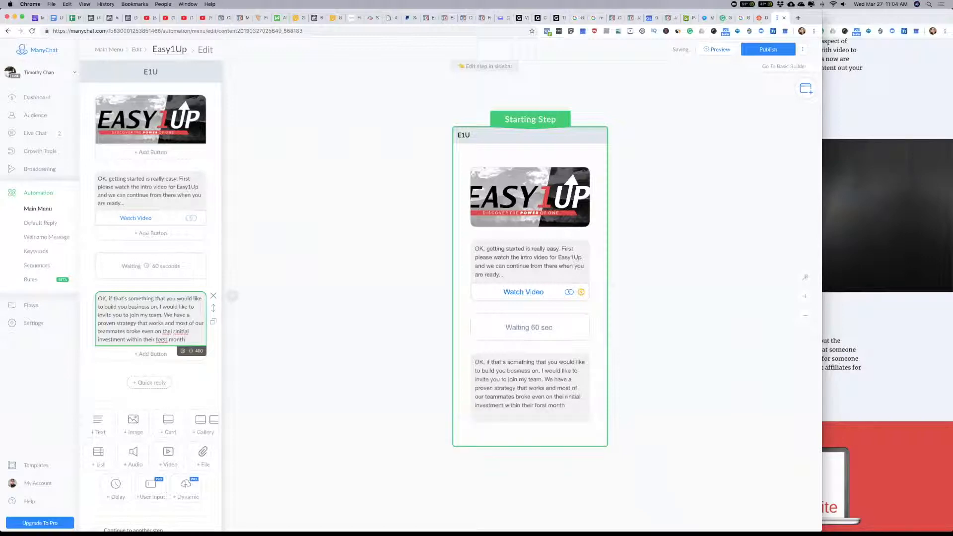
text(, and proceeded to make )
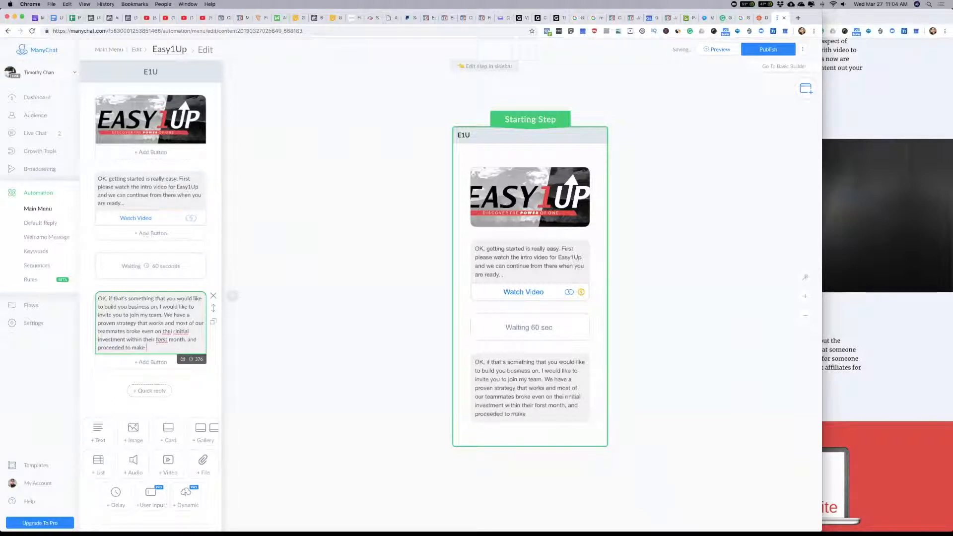
text(more money there after...)
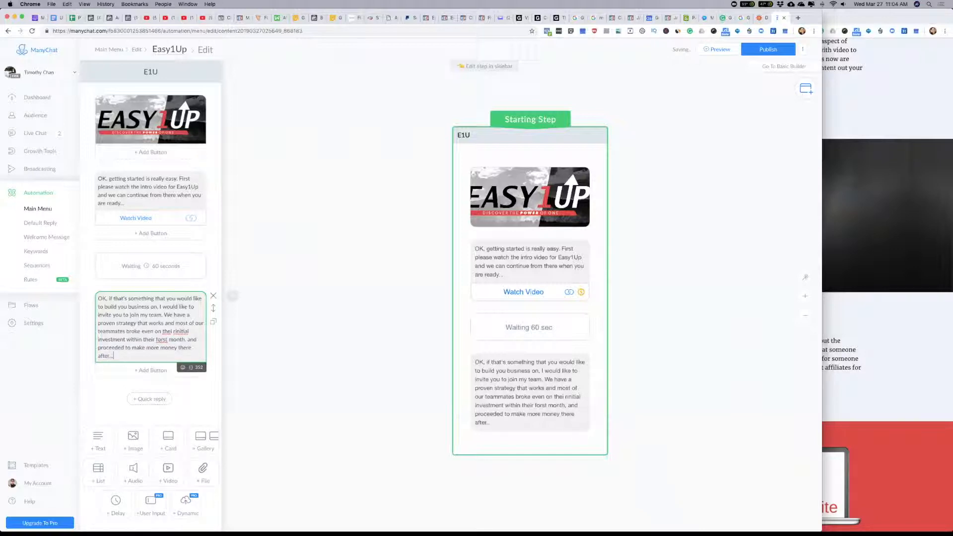
Step: Correct the misspelled words in the invitation text to read "their initial" and "first"
click(175, 331)
key(BackSpace)
key(BackSpace)
text(r)
click(161, 340)
key(BackSpace)
text(i)
scroll(193, 408, down, 1)
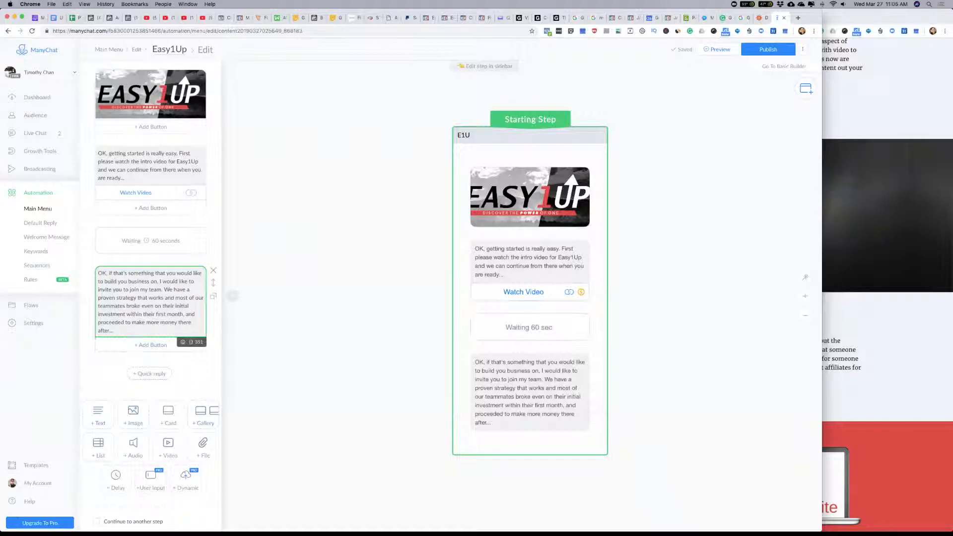
Step: Add a separate paragraph reading "Let me share with you a PDF that showcase the 3 main reason why you should join my team."
key(Return)
key(Return)
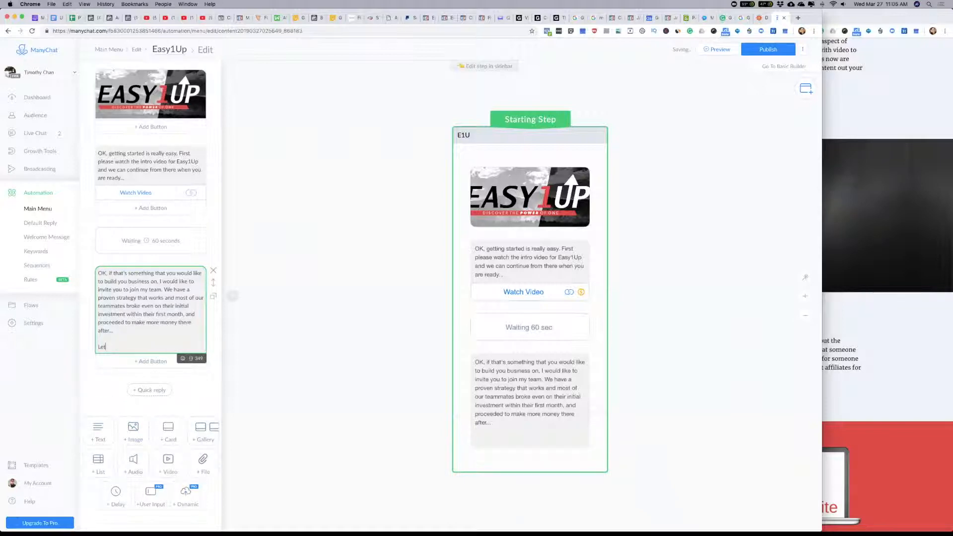
text(Let me share with you a PDF that )
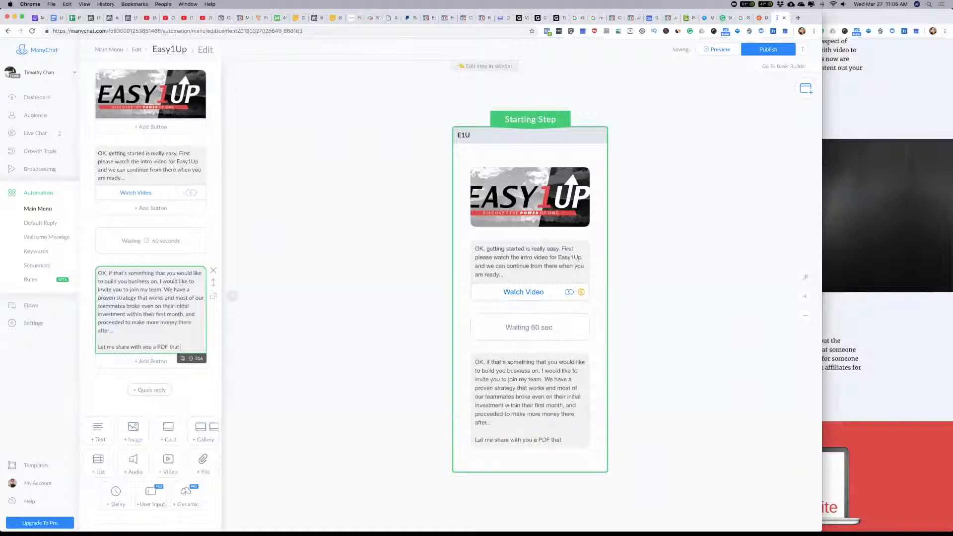
text(showcase )
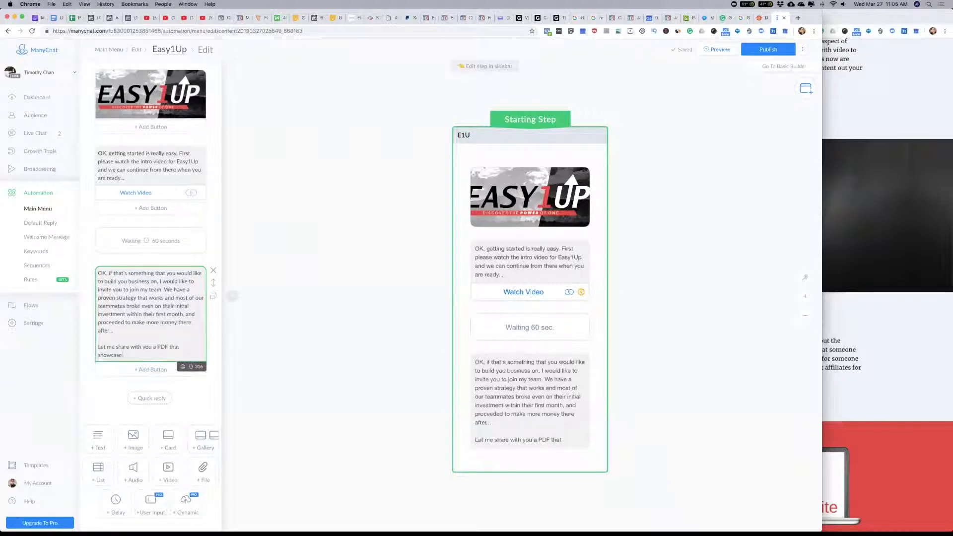
text(the 3 main reason wh)
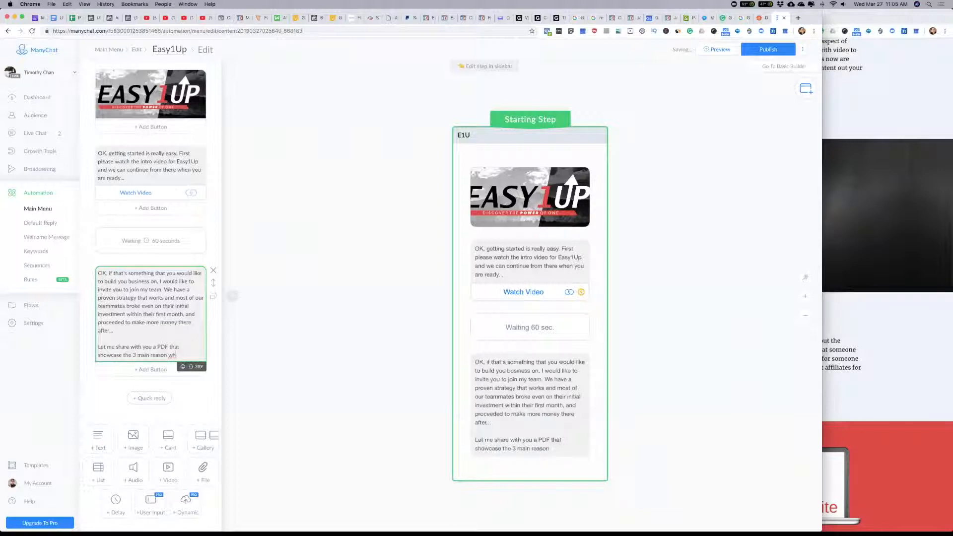
text(y you should join my team.)
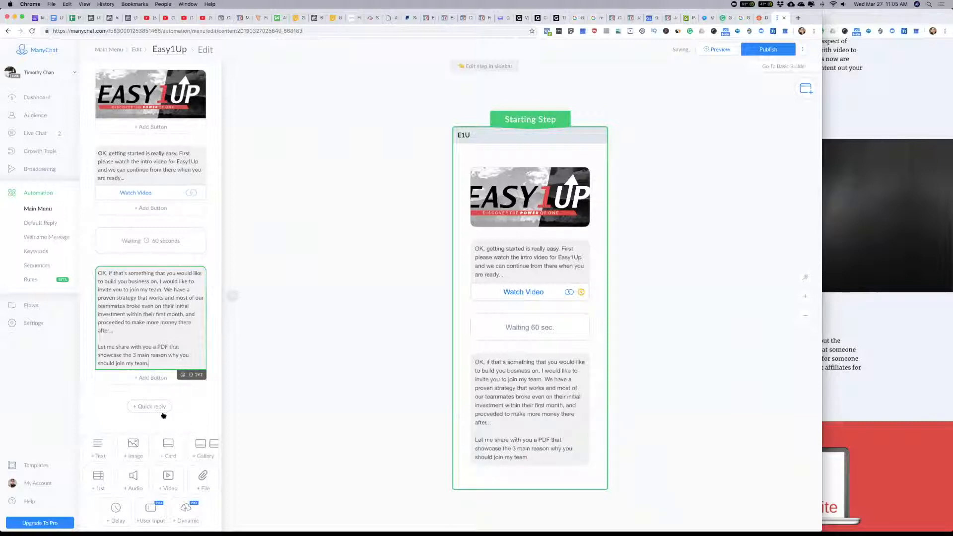
Step: Add an image block below the invitation text and upload PTRCHW-E1U-3-Reasons.jpg from the E1U Resources folder
scroll(160, 427, down, 2)
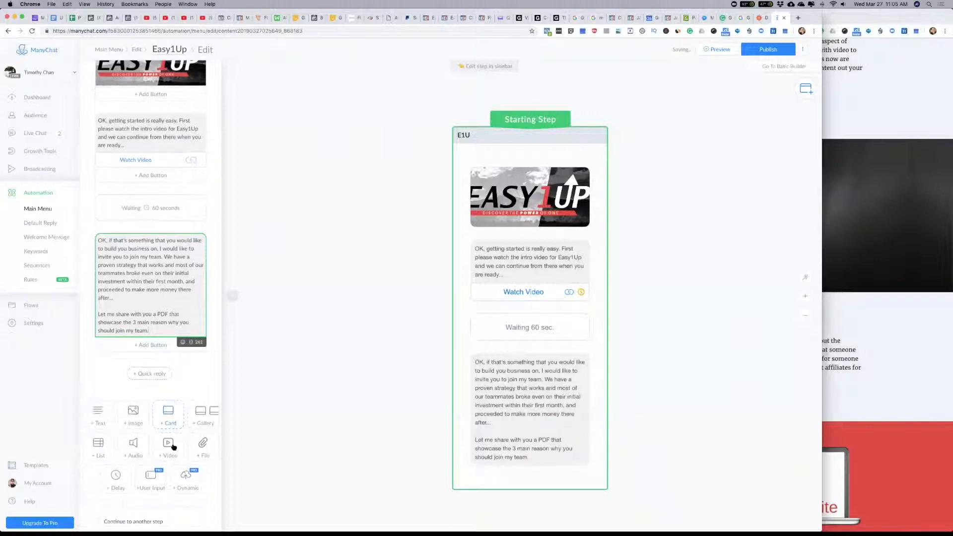
click(134, 413)
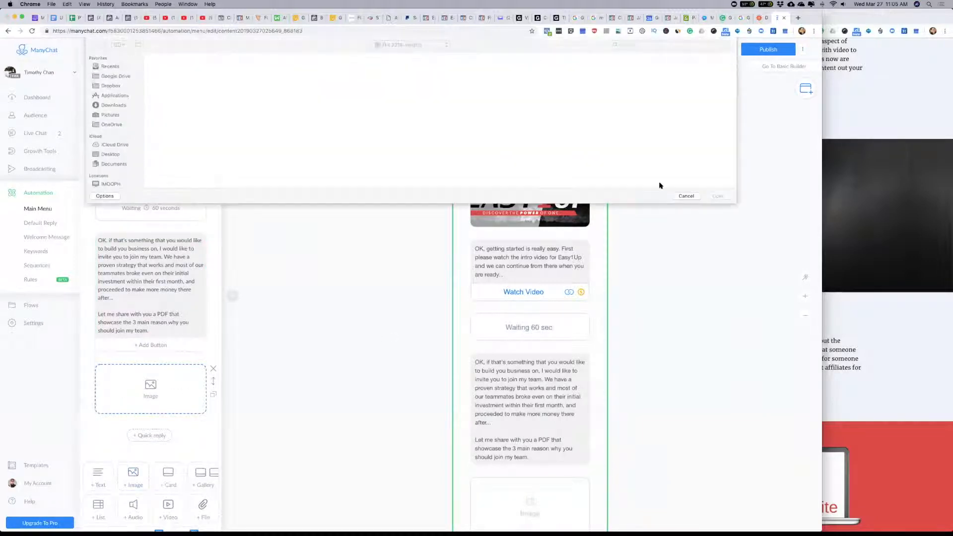
text(3-reason)
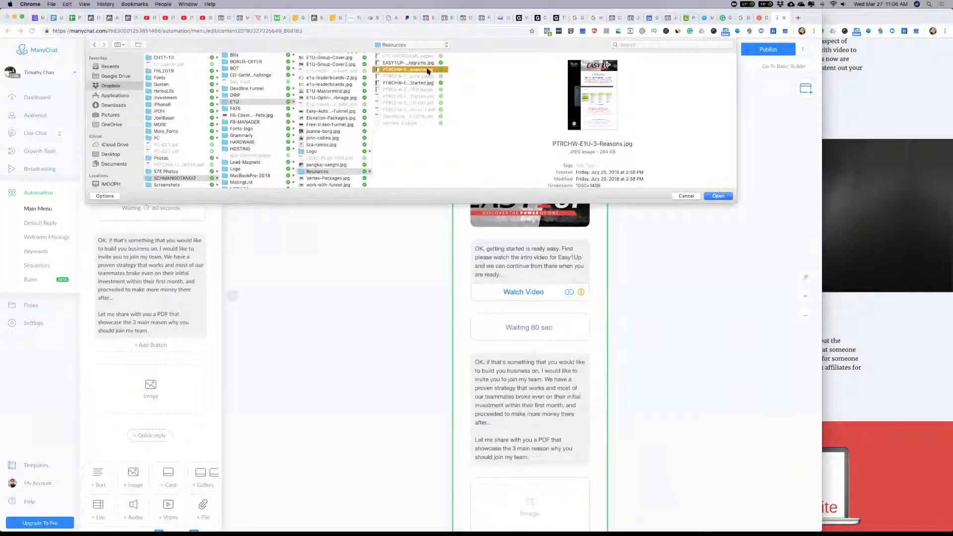
click(715, 195)
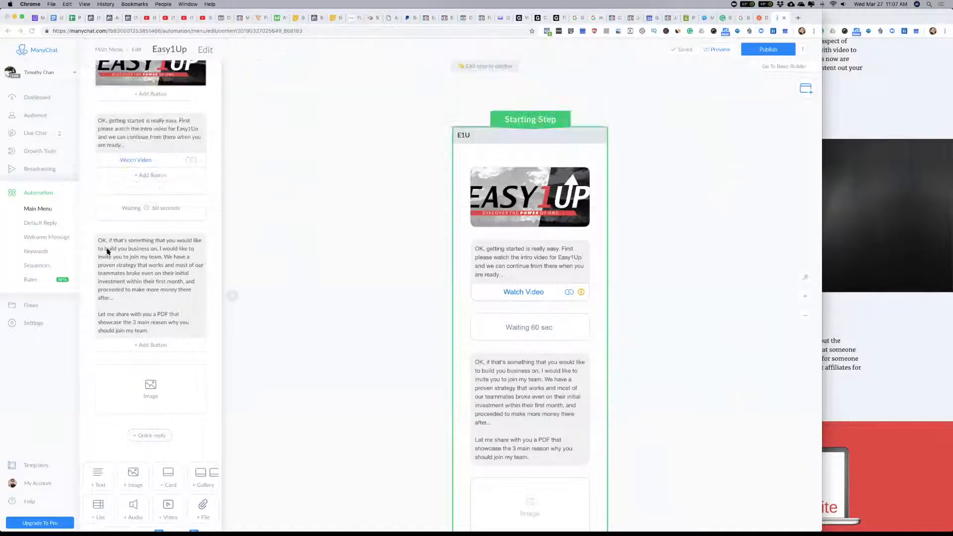
scroll(209, 365, down, 2)
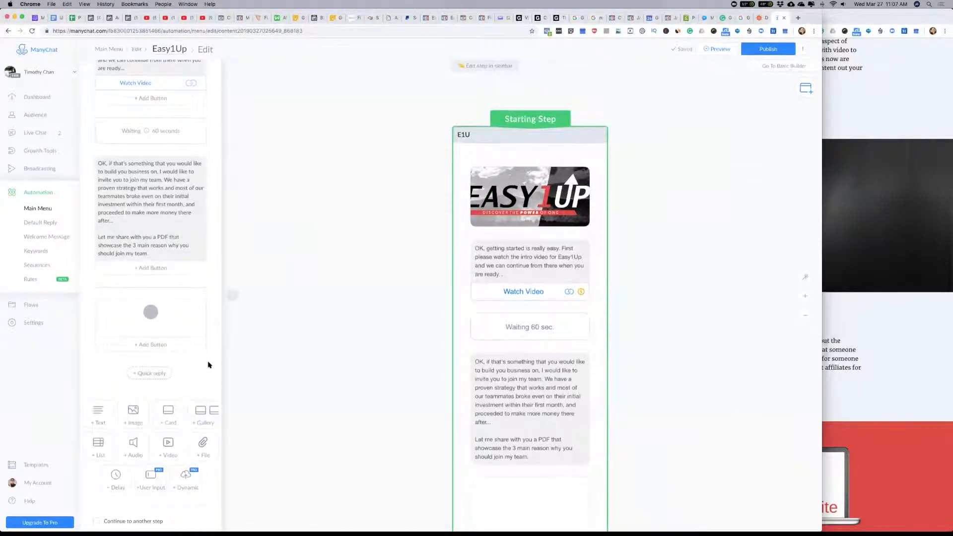
click(148, 400)
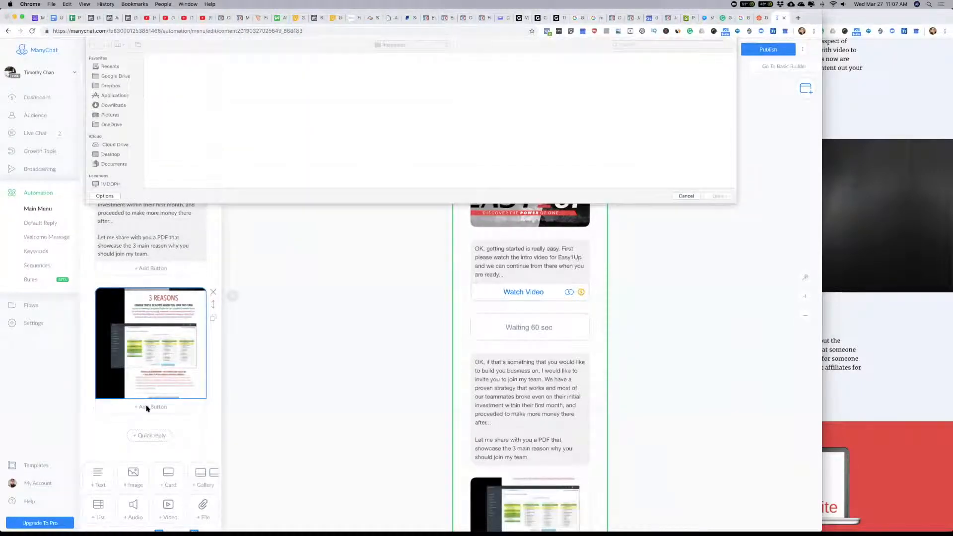
click(686, 195)
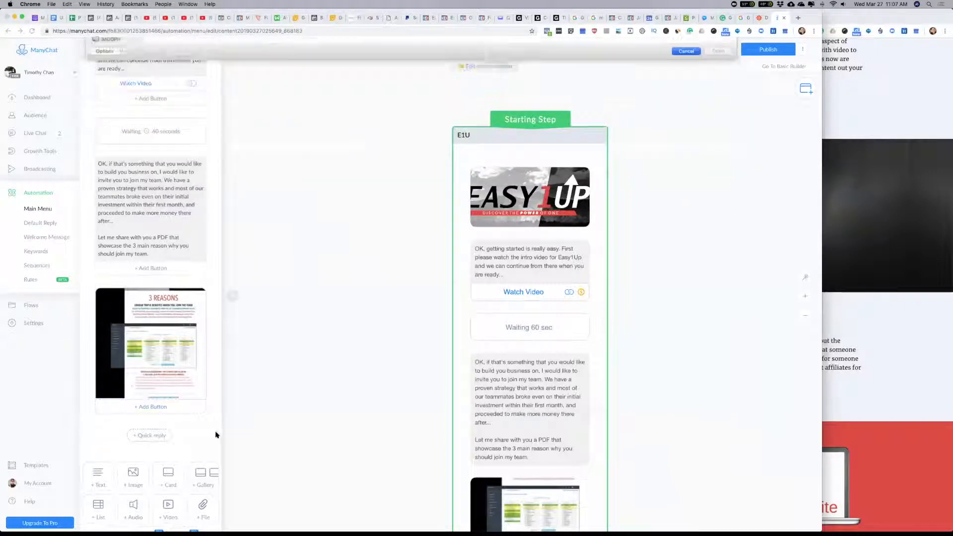
Step: Add a "Download PDF" button under the 3 Reasons image that opens a website, with "#" as placeholder address
click(152, 406)
text(Dow)
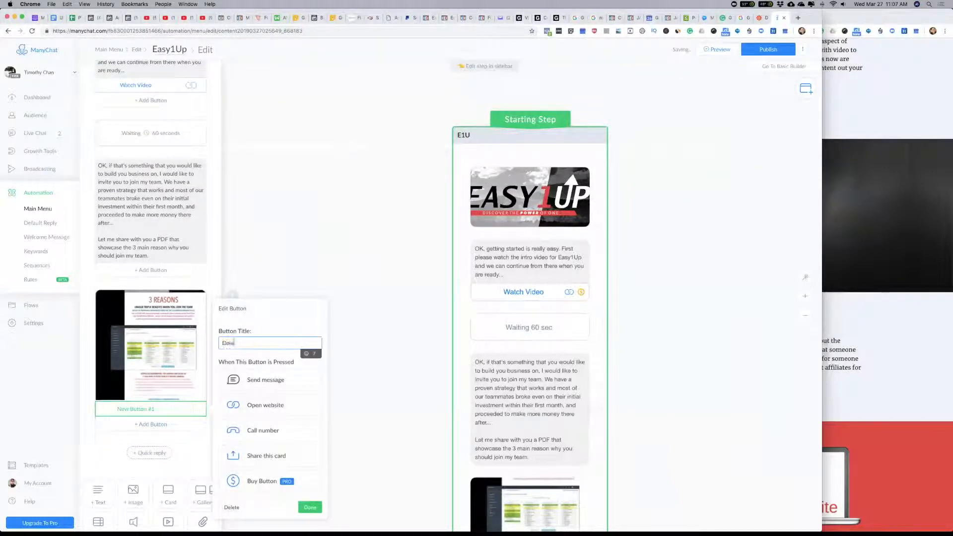
text(nload PDF)
click(272, 405)
click(239, 422)
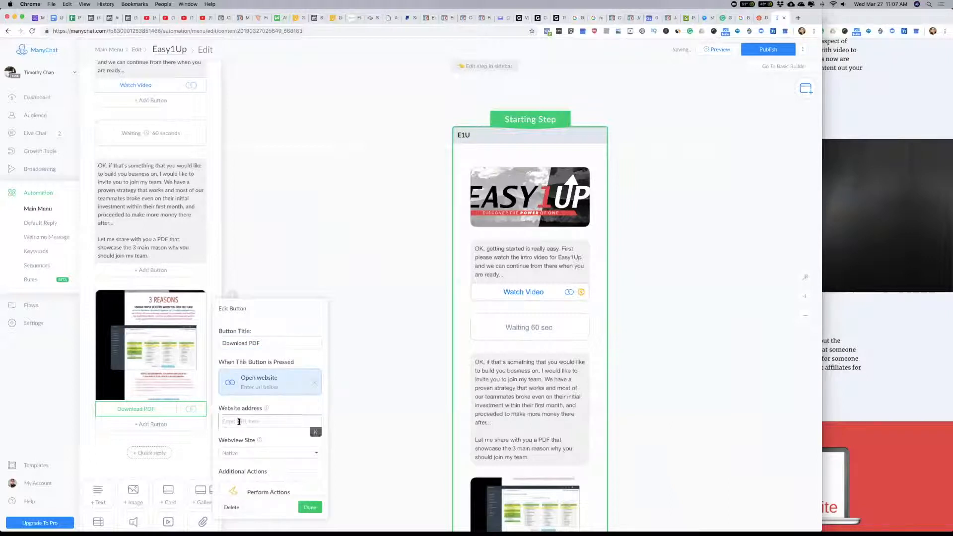
text(#)
click(186, 453)
scroll(149, 427, down, 2)
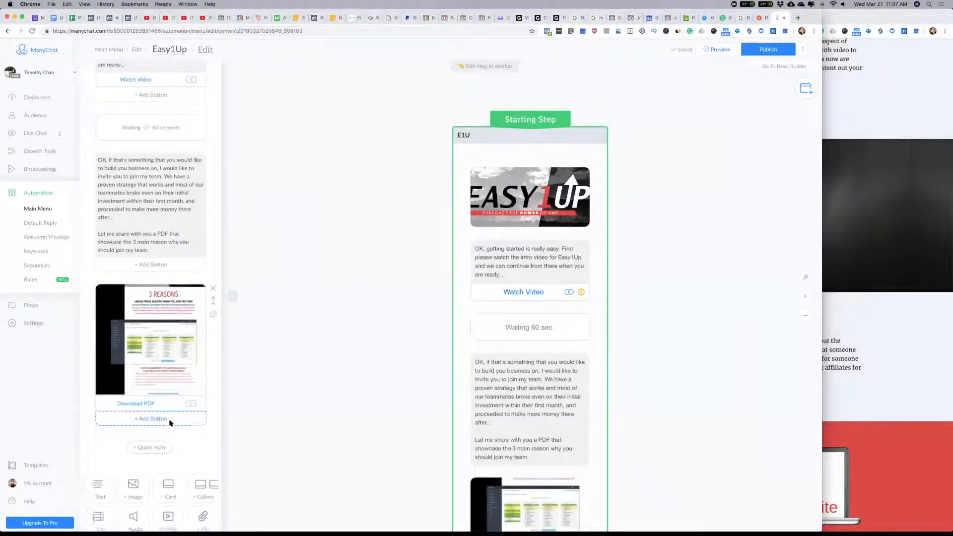
Step: Add a 3-second delay with the typing indicator below the Download PDF image, followed by an empty text block
scroll(169, 423, down, 1)
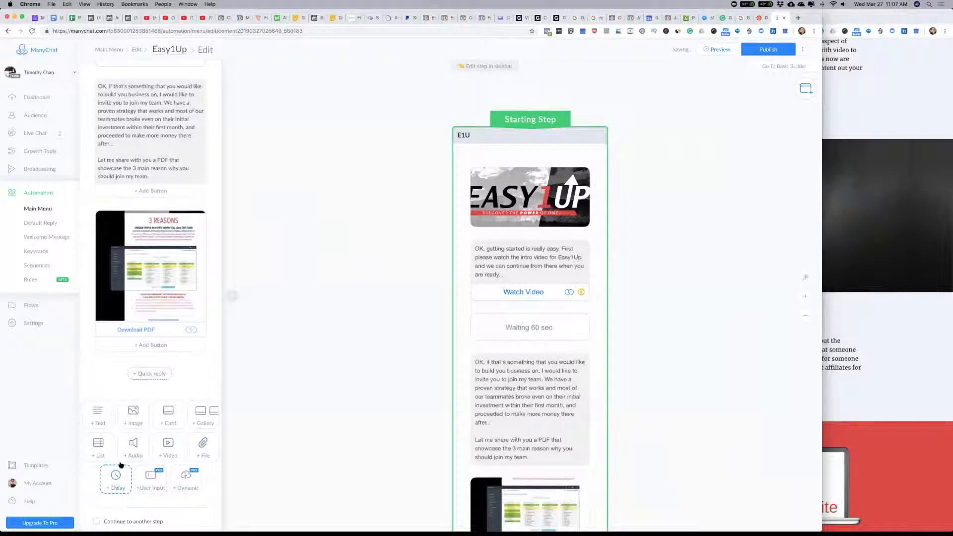
scroll(170, 417, up, 3)
scroll(168, 419, down, 3)
click(114, 478)
click(162, 373)
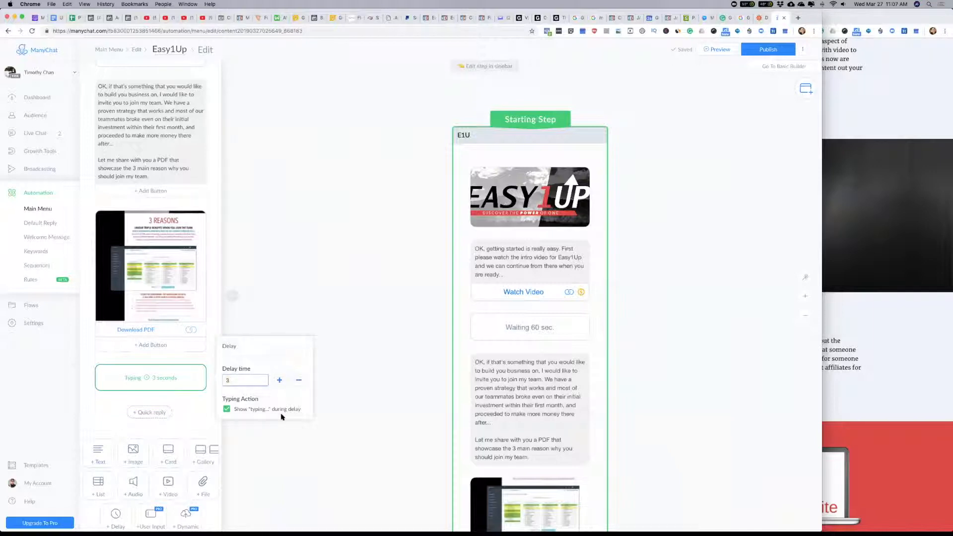
click(98, 453)
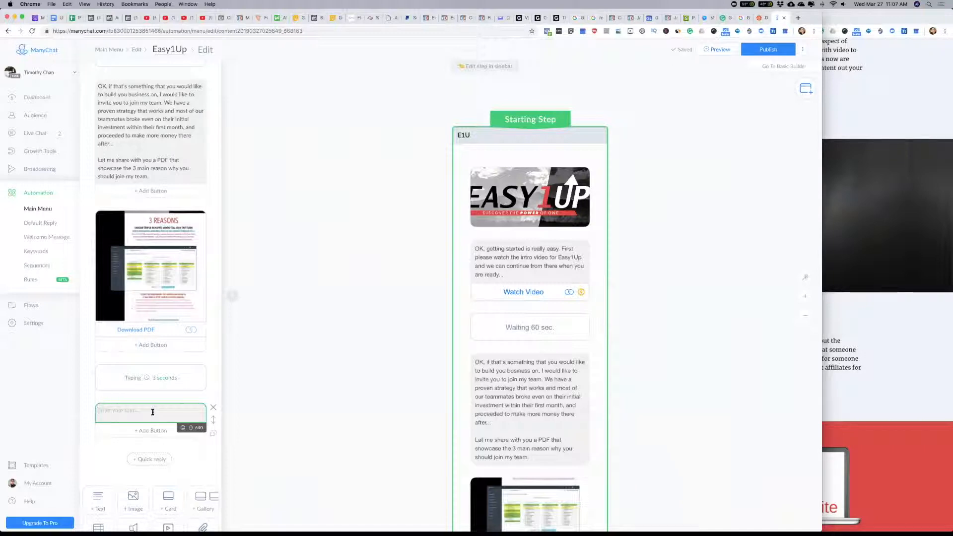
text(When you are ready, let)
scroll(151, 318, down, 2)
scroll(326, 304, down, 4)
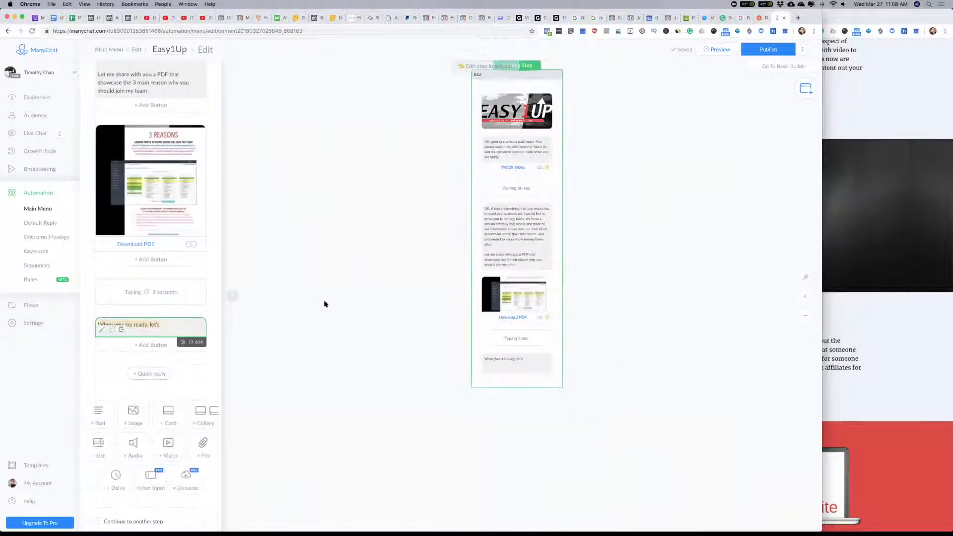
Step: Make the text block after the 3-second delay read "OK, here are the steps to proceed...", fixing the misspelled last word
text(OK)
text(, here are the steps to)
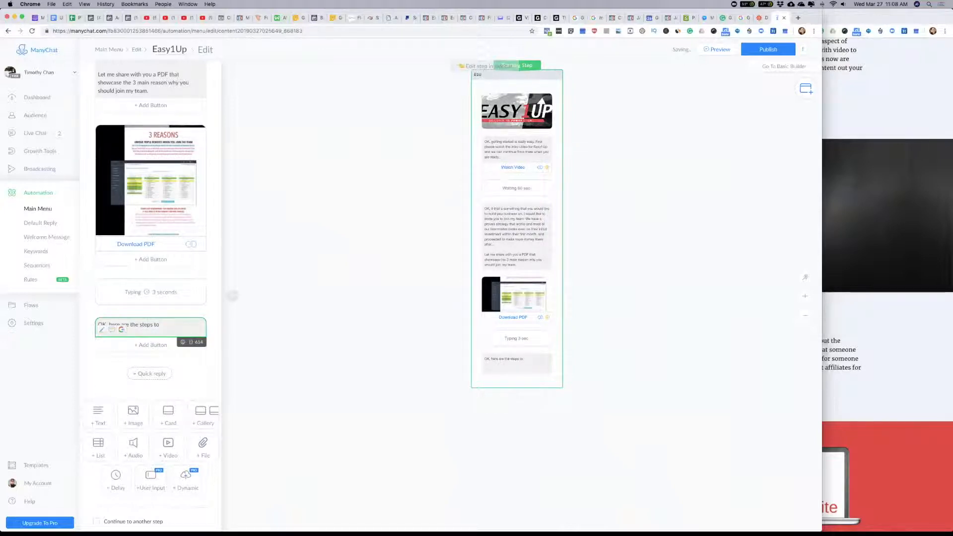
text( rpoceed...)
click(167, 325)
key(BackSpace)
key(BackSpace)
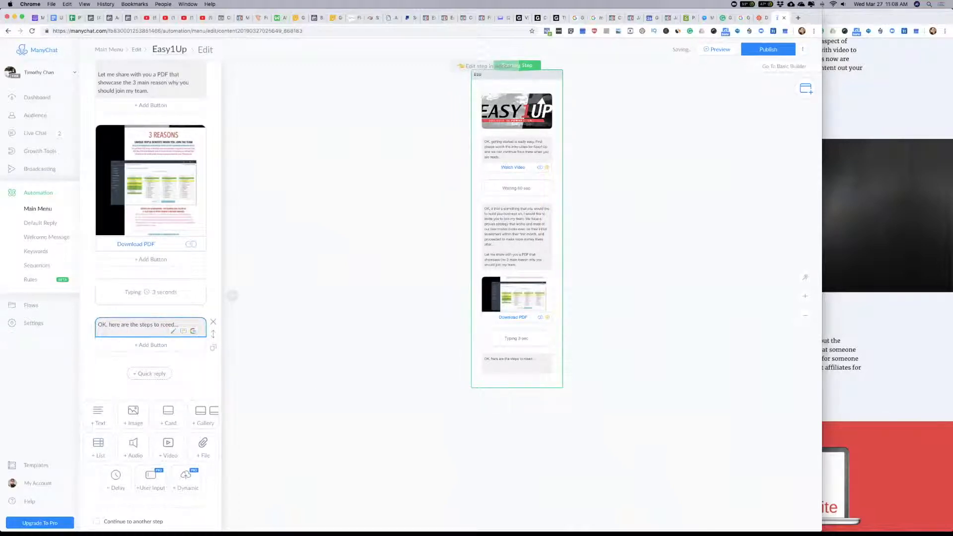
click(162, 325)
key(BackSpace)
text(pro)
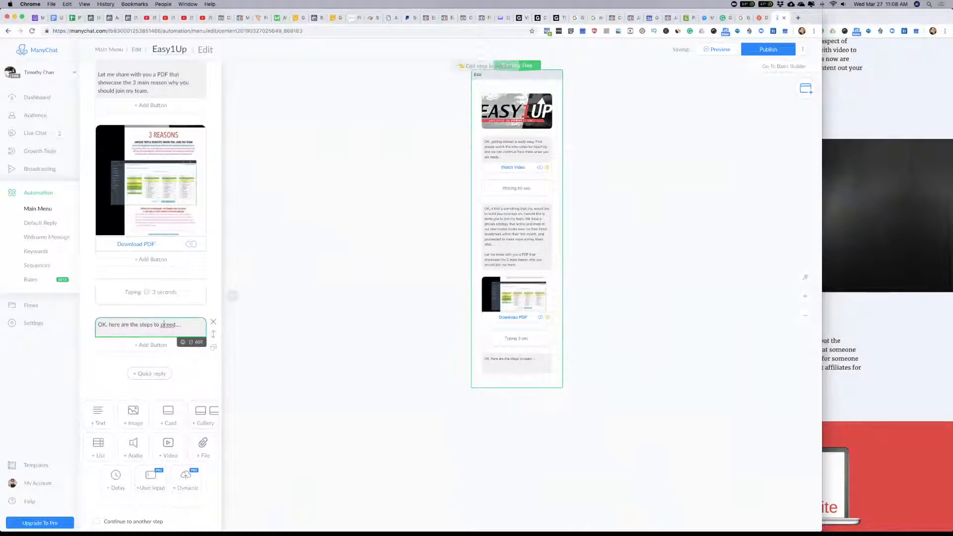
Step: Add a "Let's Go!" button under the steps-to-proceed text and link it to a new Send Message step
click(152, 345)
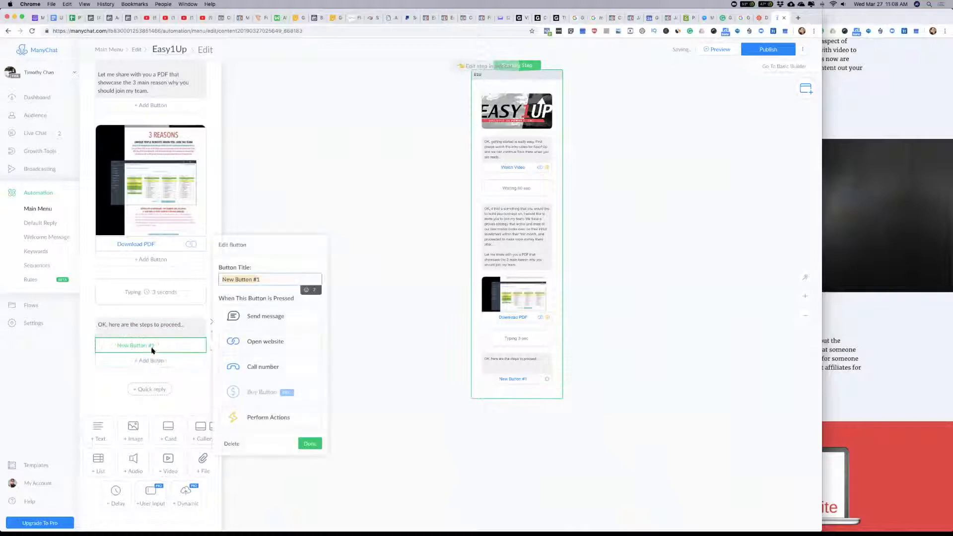
text(Let's Go!)
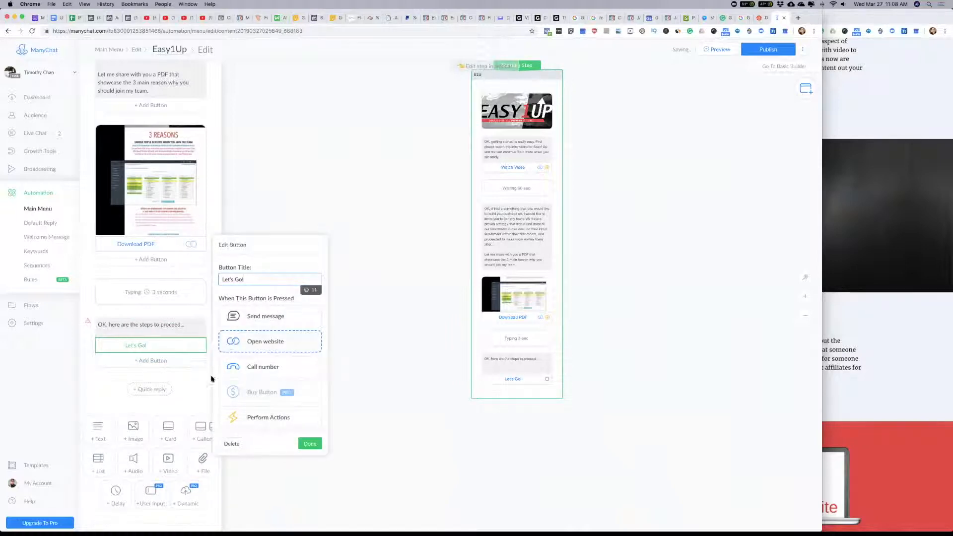
click(267, 318)
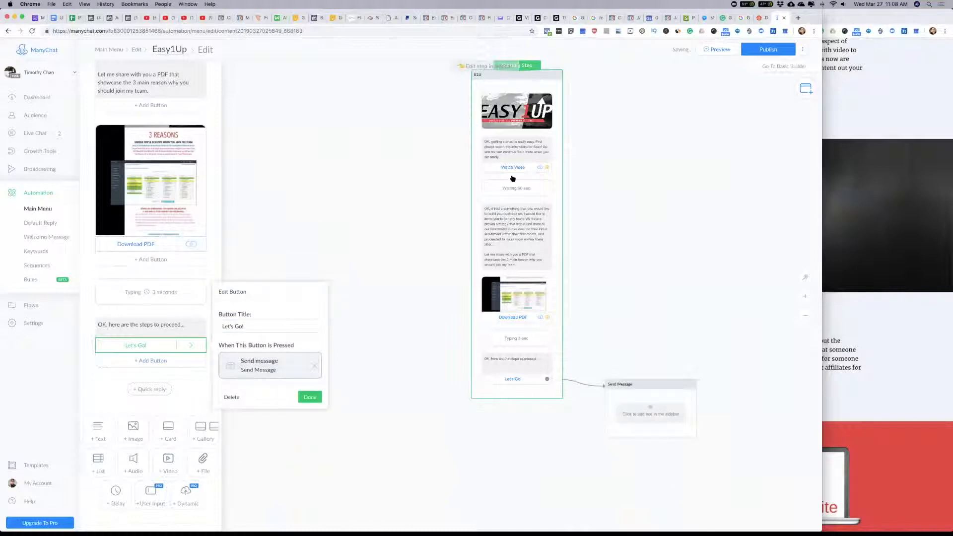
drag(625, 215, 603, 154)
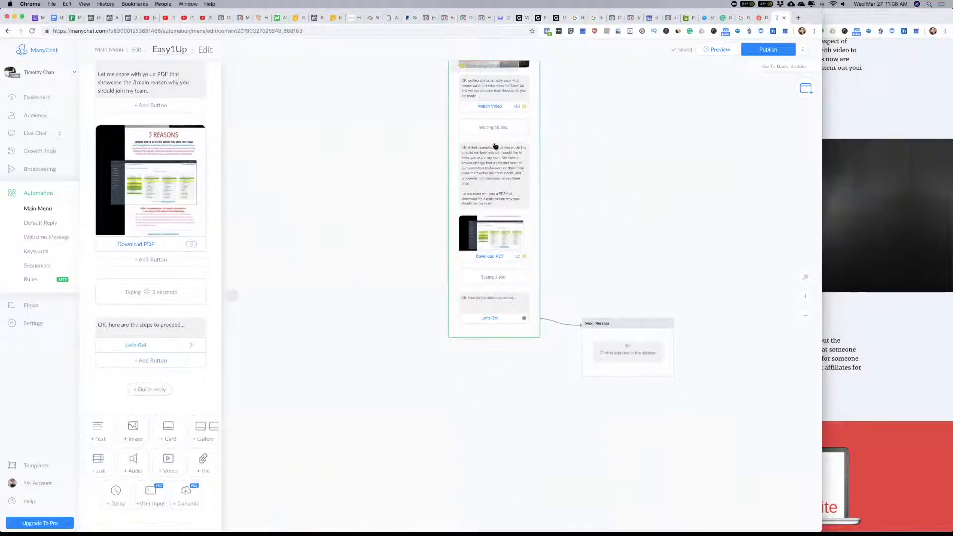
Step: Place the new Send Message step beside the top of the starting step and rename it "Let's Go"
drag(578, 251, 481, 330)
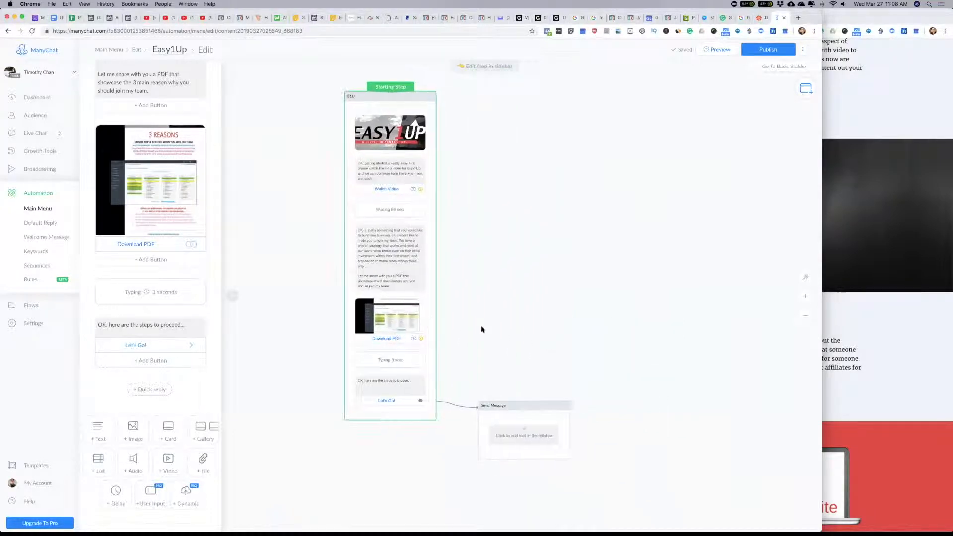
drag(517, 403, 538, 93)
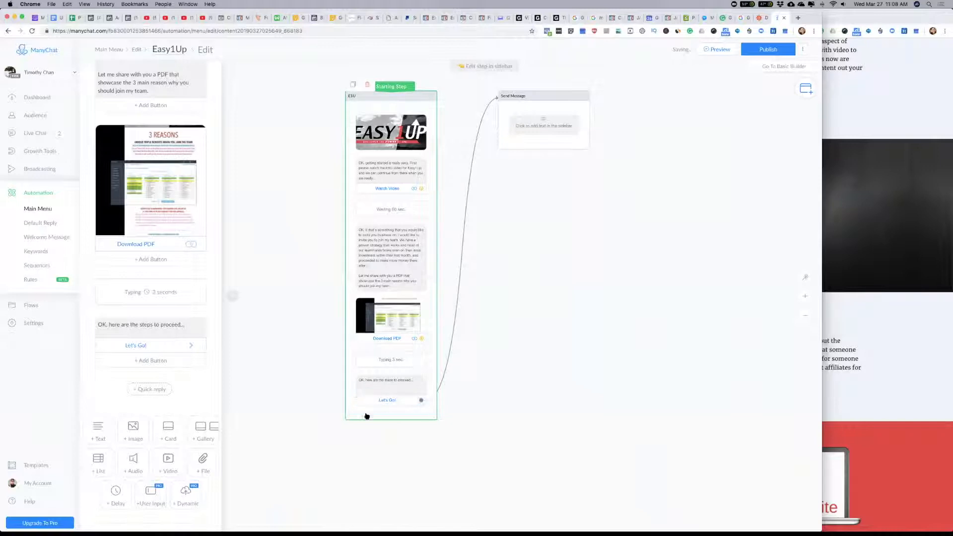
click(531, 129)
click(154, 73)
text(Let's Go)
key(Return)
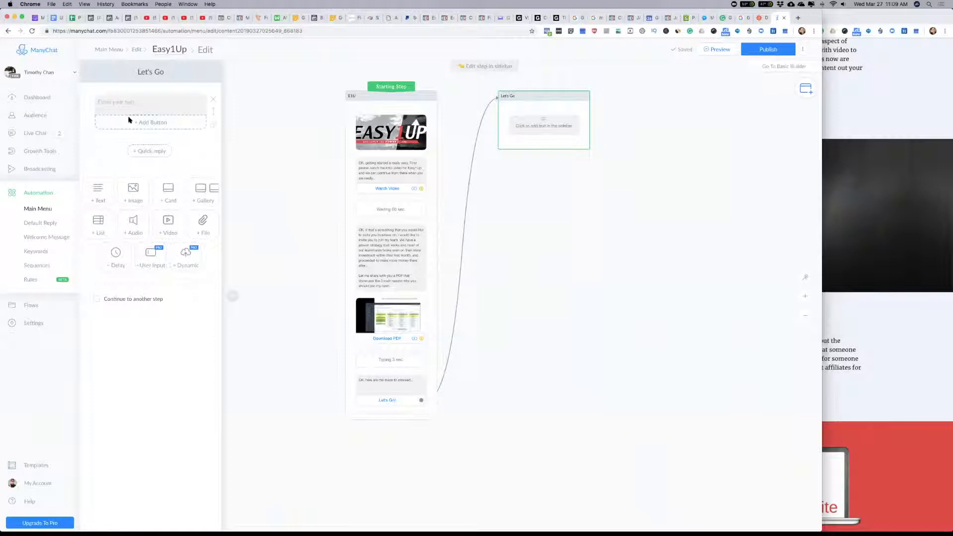
Step: Start the Let's Go text block with "Awesome," followed by the First Name variable and an exclamation mark
click(132, 100)
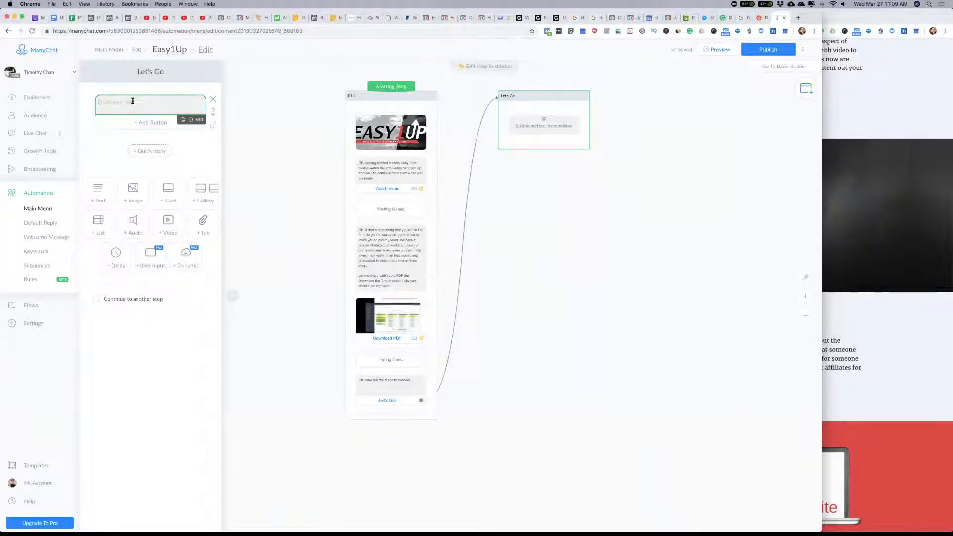
text(Awesome,)
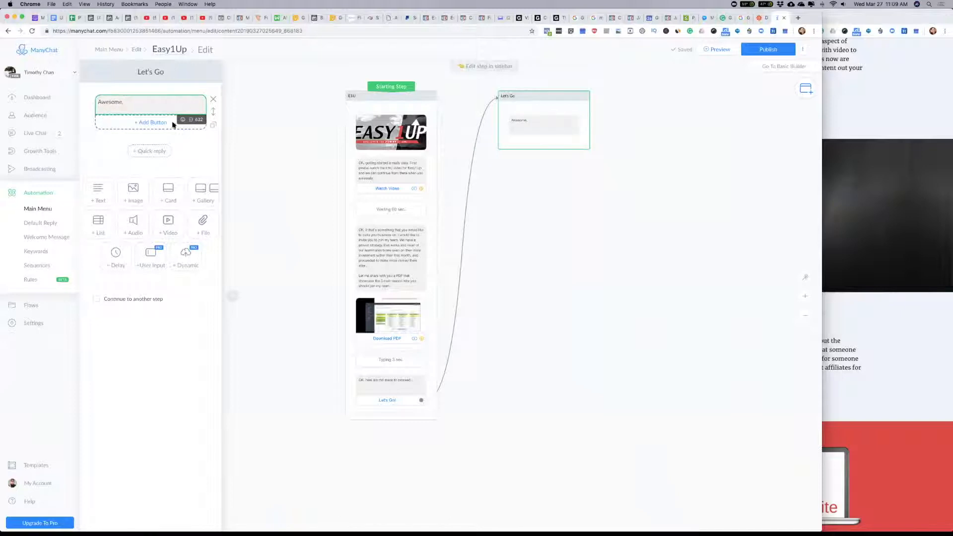
click(191, 119)
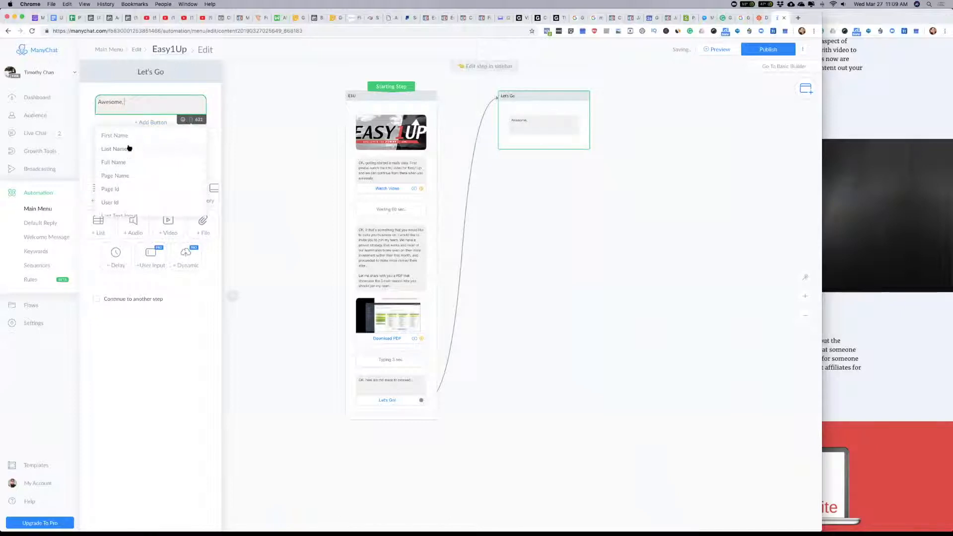
click(172, 103)
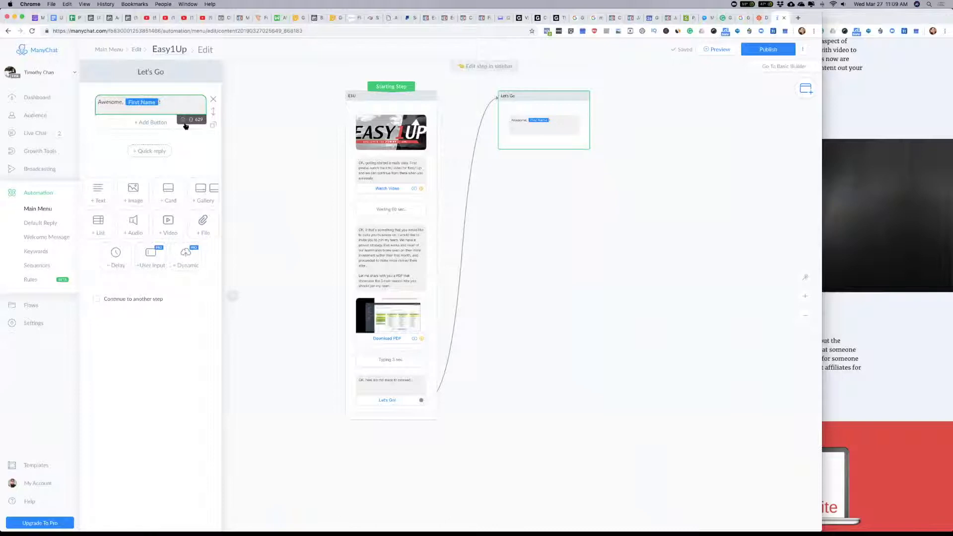
Step: Append three thumbs-up emojis to the greeting after the First Name variable
click(183, 119)
scroll(177, 191, down, 10)
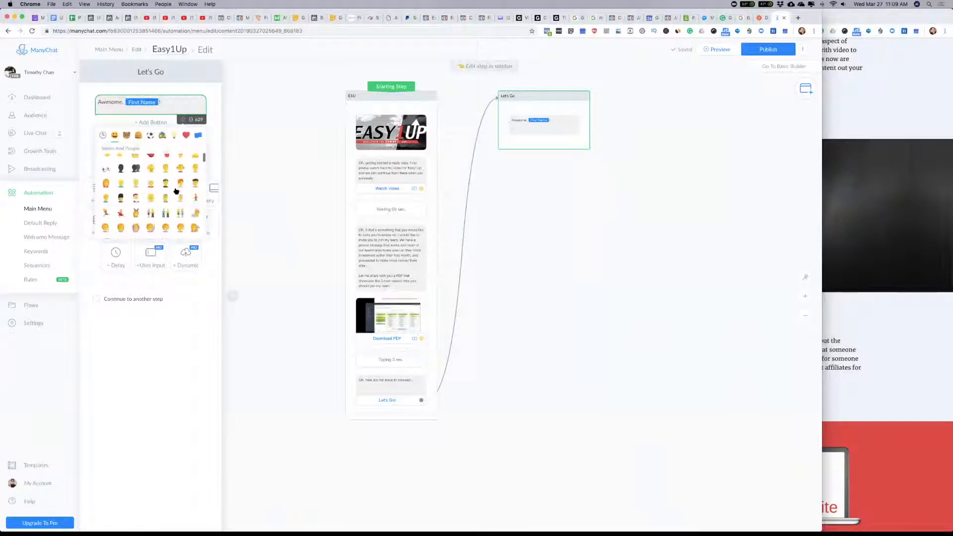
scroll(176, 191, up, 1)
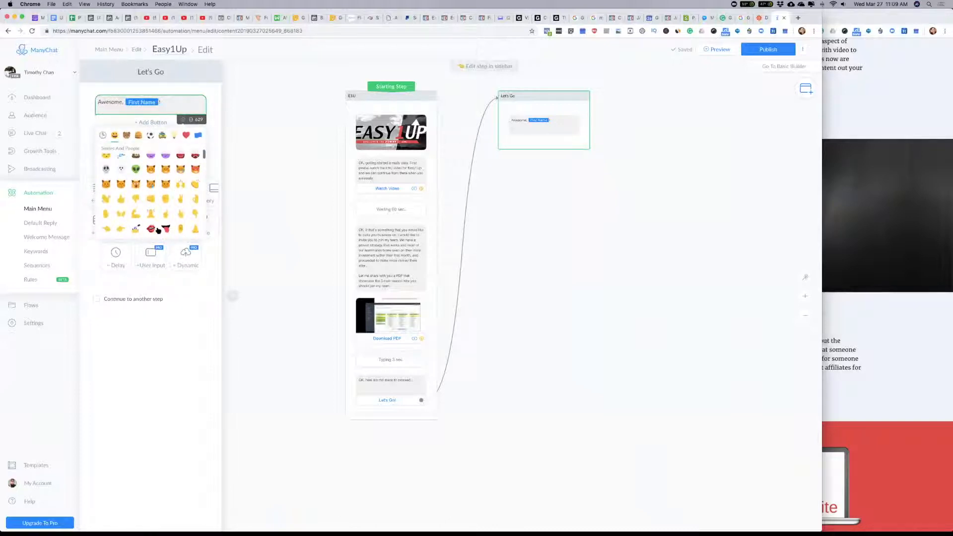
click(119, 230)
click(121, 199)
click(122, 199)
click(195, 105)
Step: Below the greeting, add the line "First, please confirm your email address for notification purposes..."
key(Return)
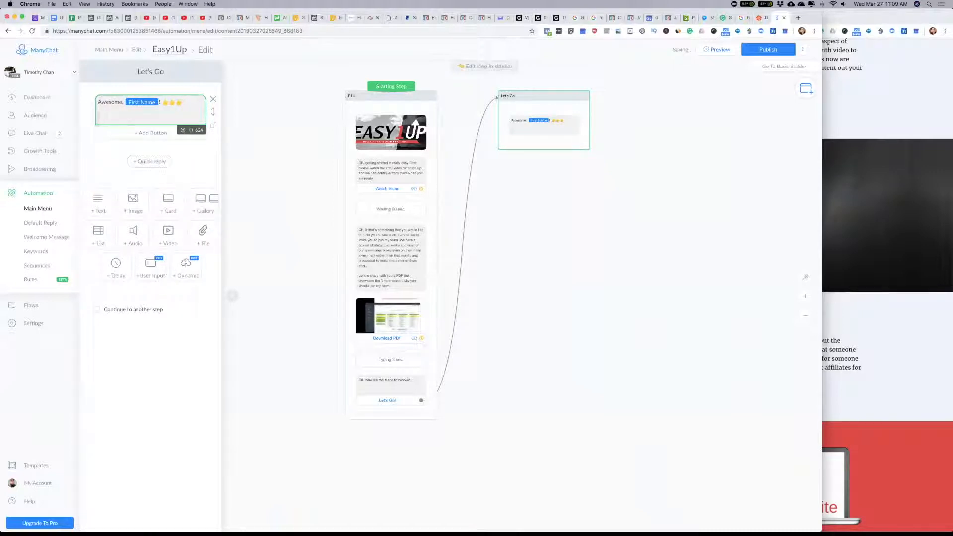
text(First, please confirm your email address)
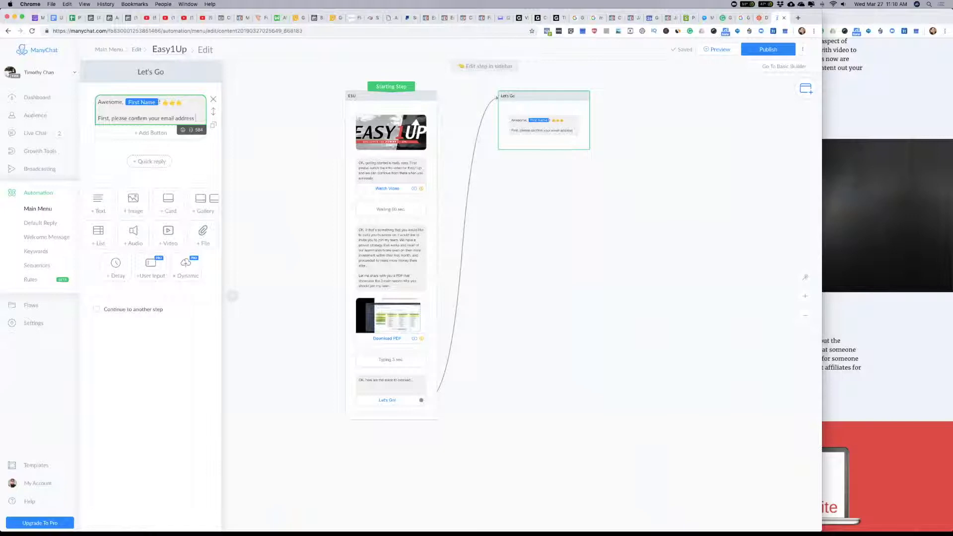
text(for notifi)
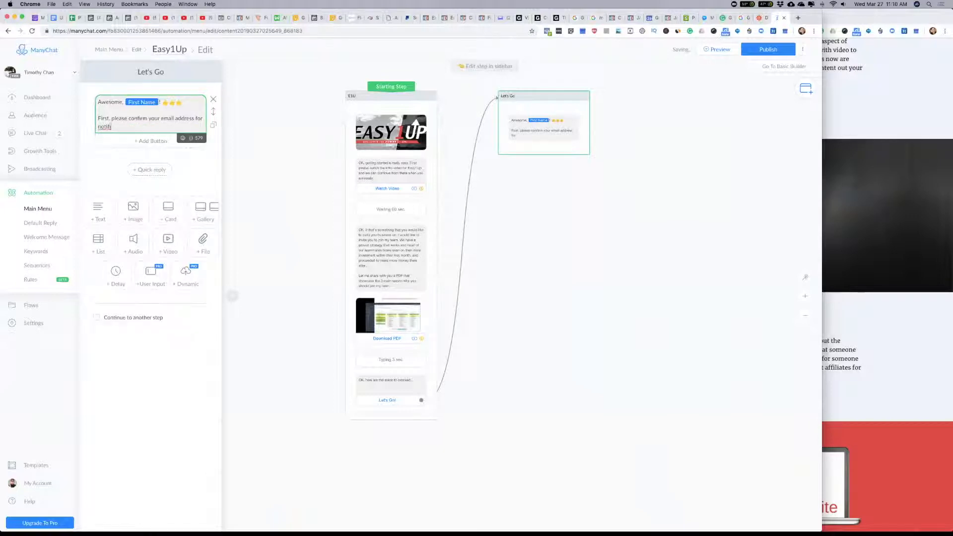
text(cation purpose)
Step: Move the greeting and email request into a new User Input block and delete the emptied text block
drag(166, 128, 98, 102)
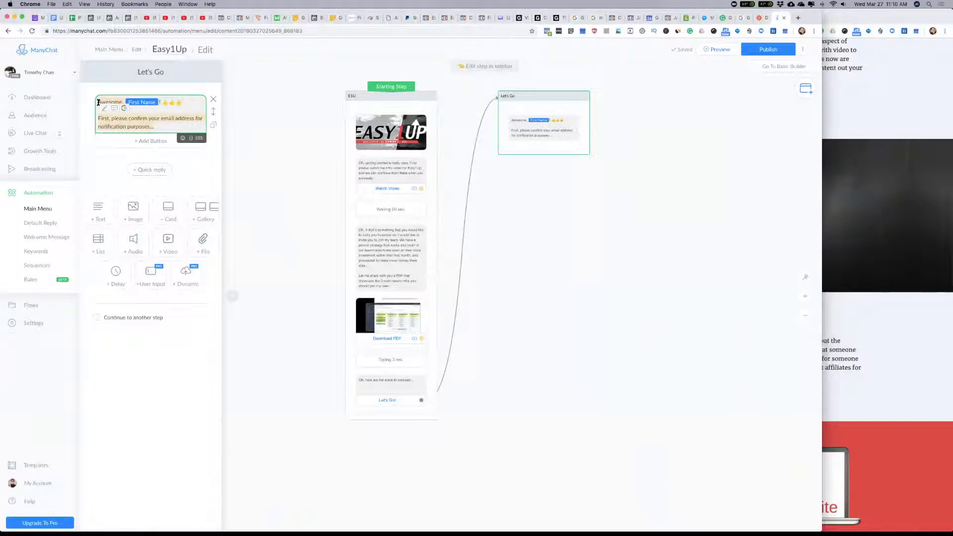
key(BackSpace)
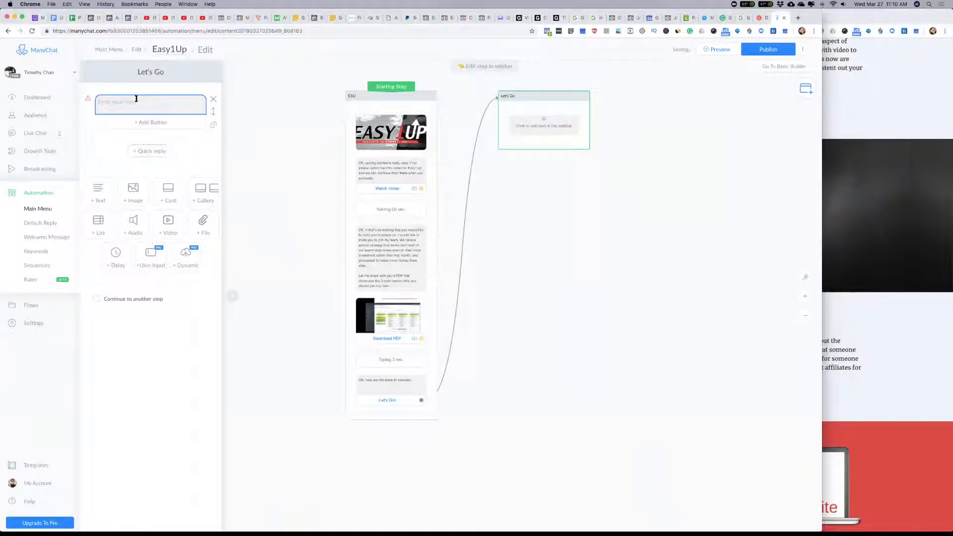
click(157, 256)
click(183, 109)
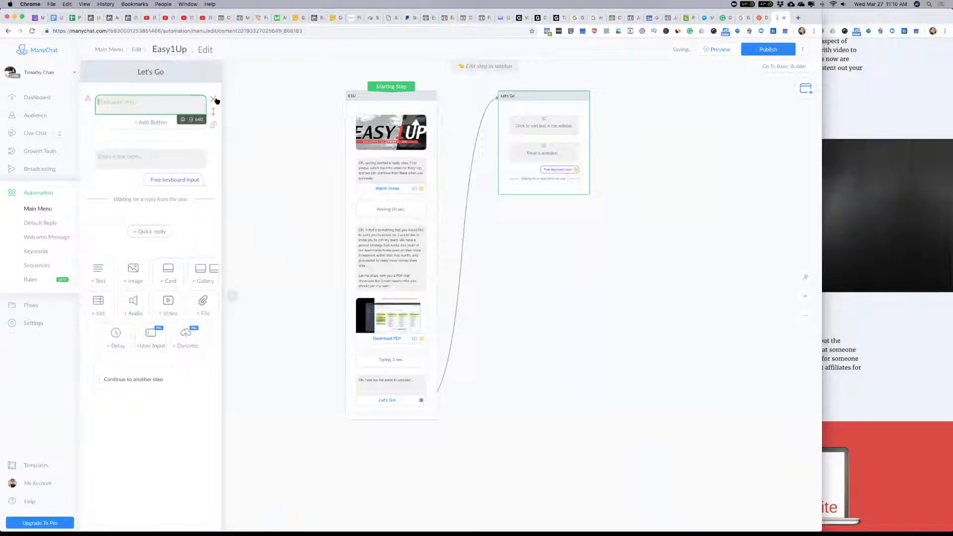
click(213, 99)
click(139, 111)
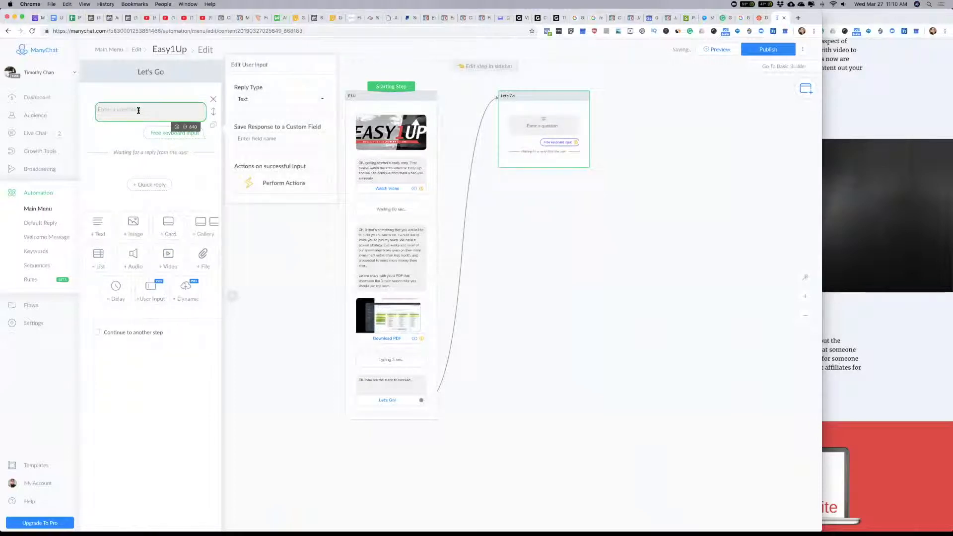
text(Awesome, First Name! 👍👍👍  First, please confirm your email address for notification purposes...)
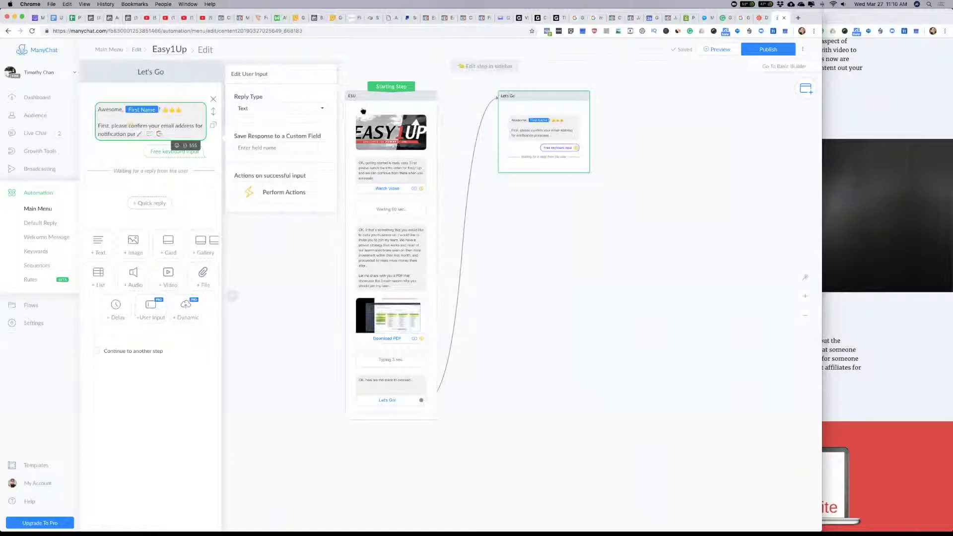
Step: Set the email question's reply type to Email and clear its "Skip" button text
click(320, 109)
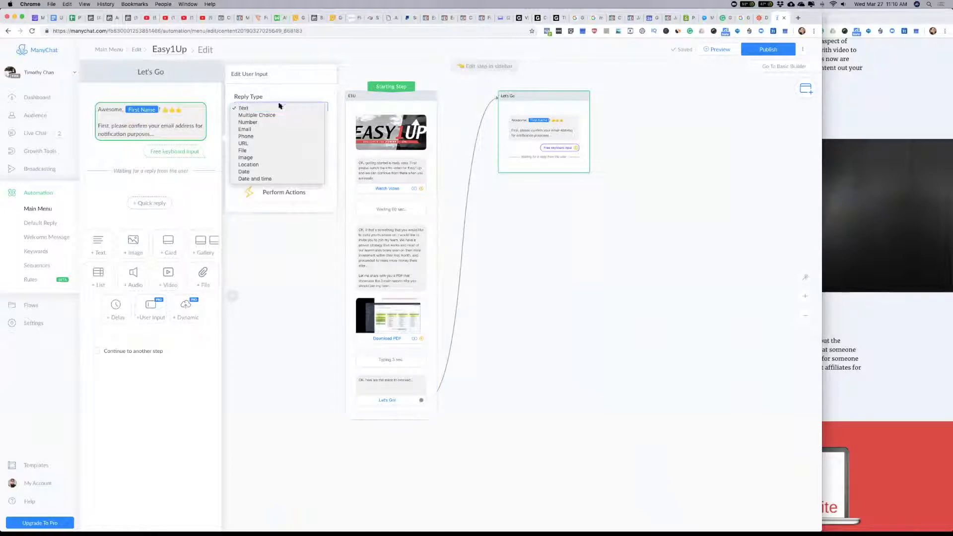
click(244, 129)
click(238, 175)
key(BackSpace)
click(272, 215)
text(Email)
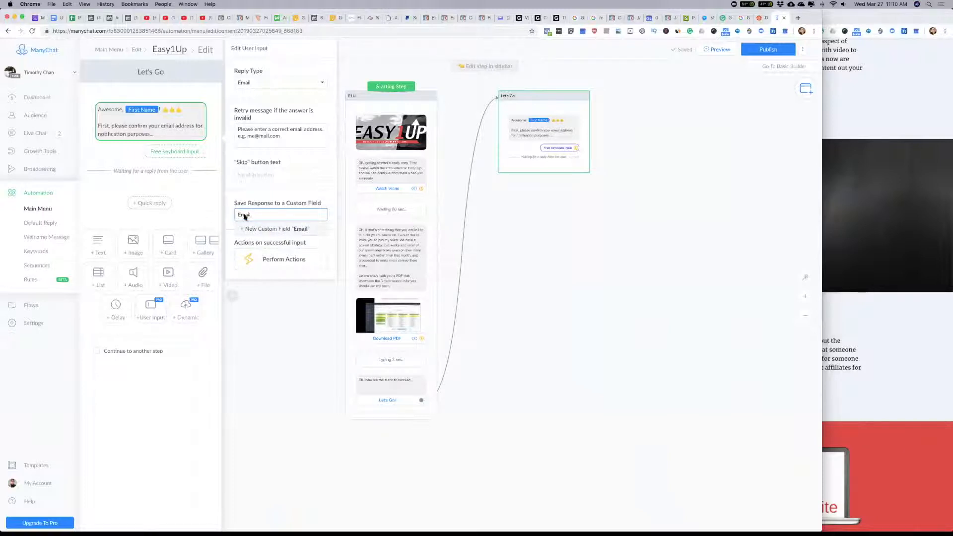
click(302, 231)
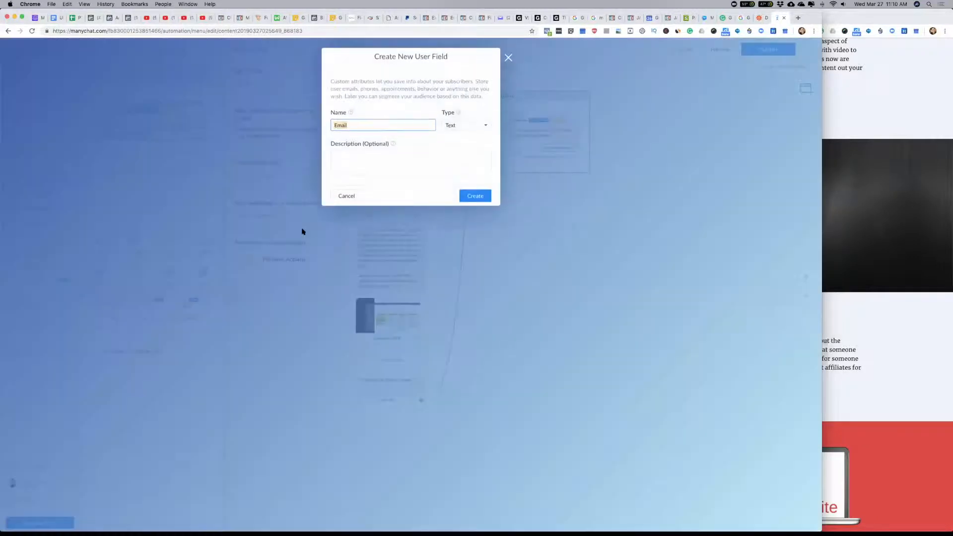
click(373, 166)
key(Escape)
text(Email)
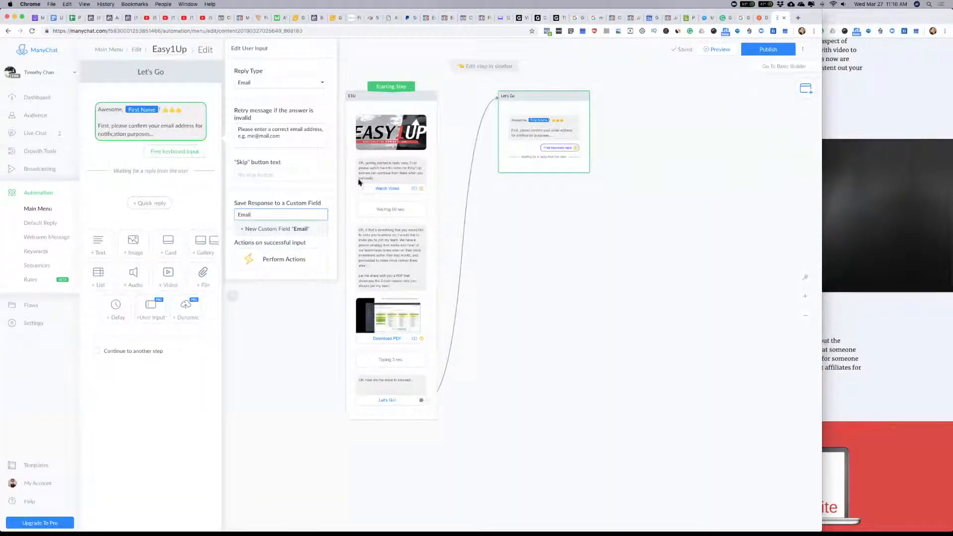
click(265, 215)
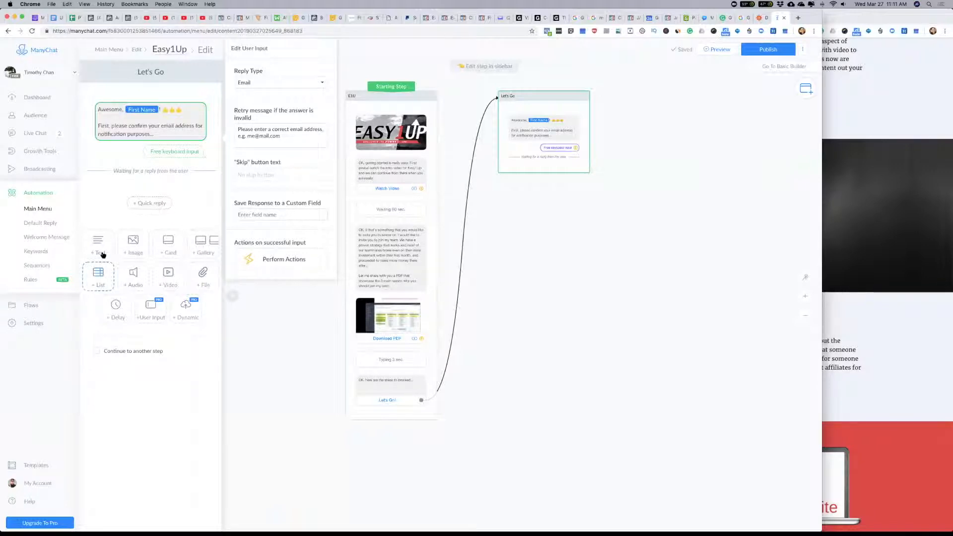
Step: Add a second User Input block asking "Please indicate your monthly income objective..."
click(151, 306)
click(138, 205)
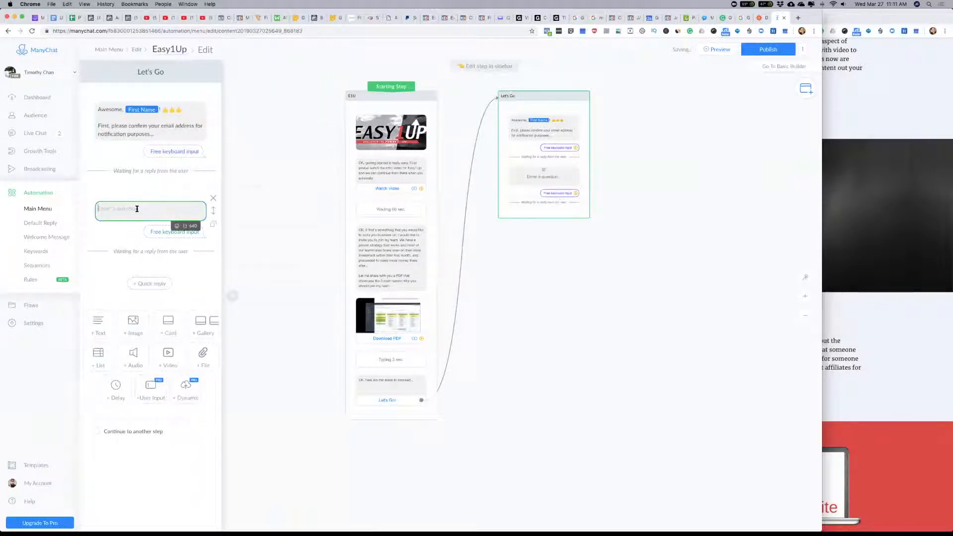
text(Please)
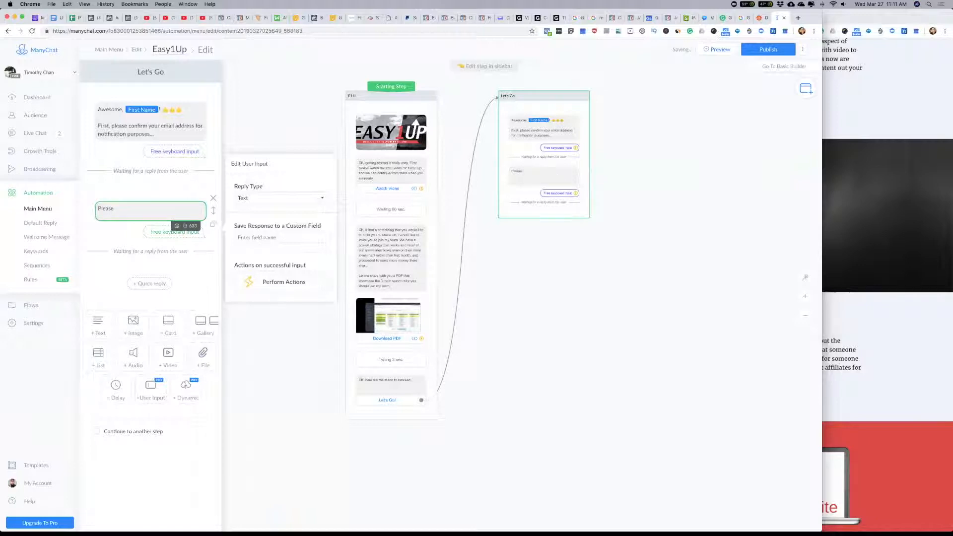
text( indicate your oth)
key(BackSpace)
key(BackSpace)
key(BackSpace)
key(BackSpace)
text(monthly income objective...)
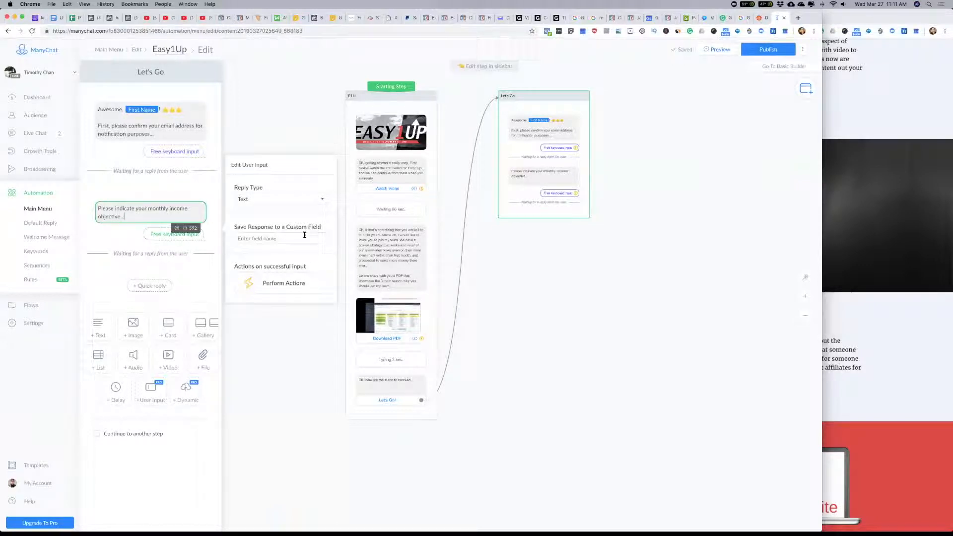
Step: Set the income question's reply type to Multiple Choice and add a "$500 - $1000" quick reply
click(287, 199)
click(281, 206)
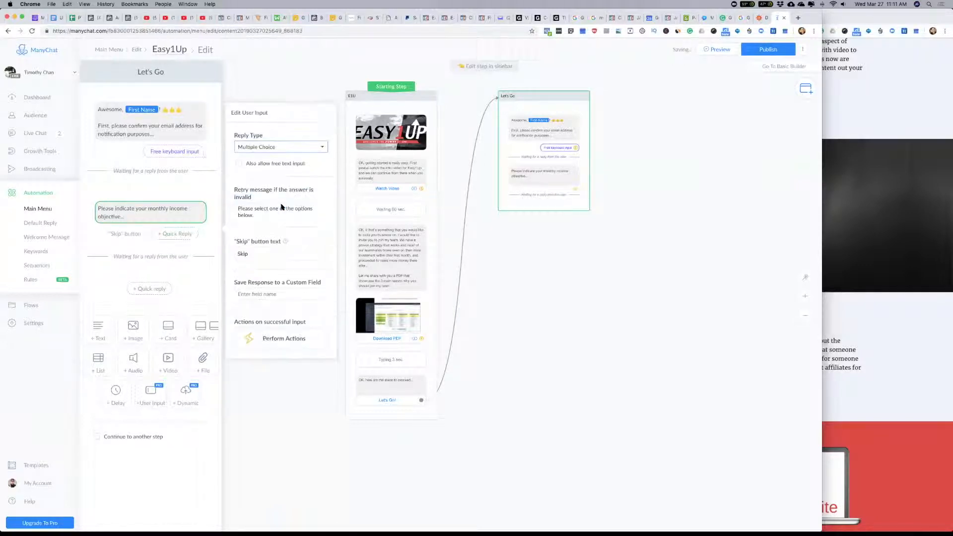
click(177, 234)
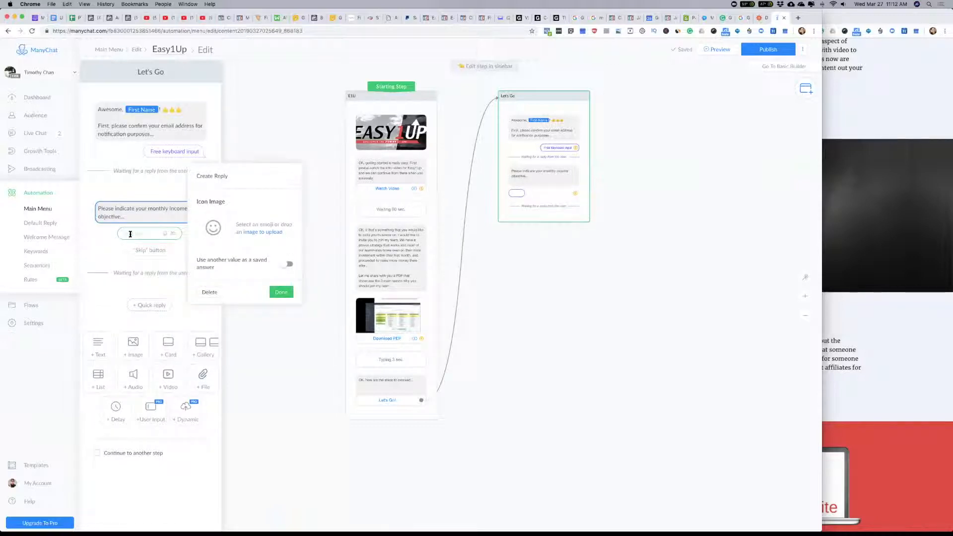
text($500 - $1000)
click(106, 253)
Step: Add a second quick reply, "$1000 - $2000", to the income question
click(150, 250)
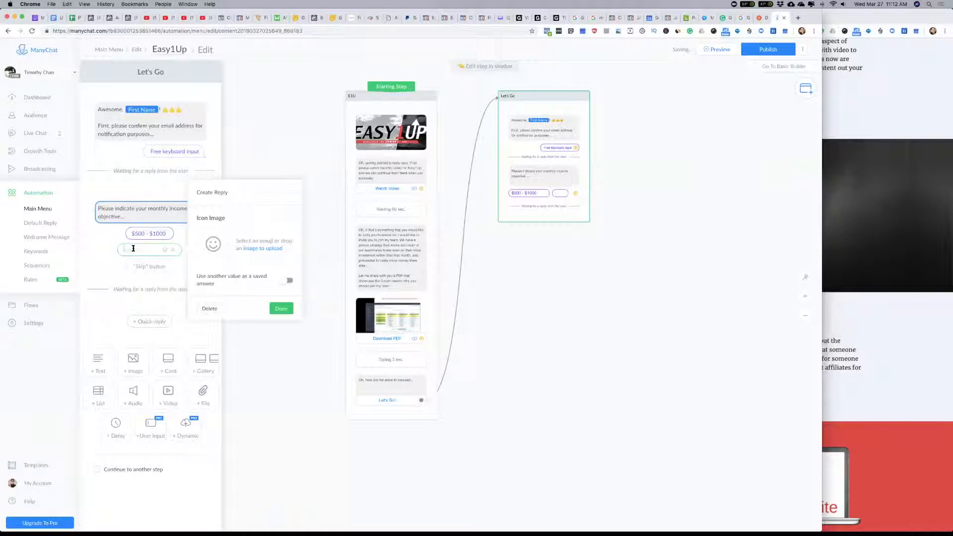
text($1000 - )
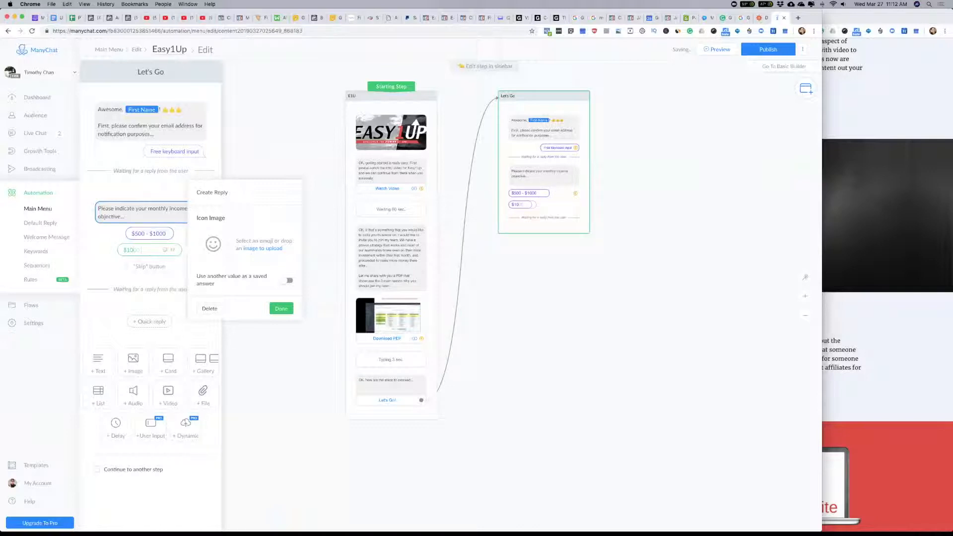
text($2000)
click(152, 267)
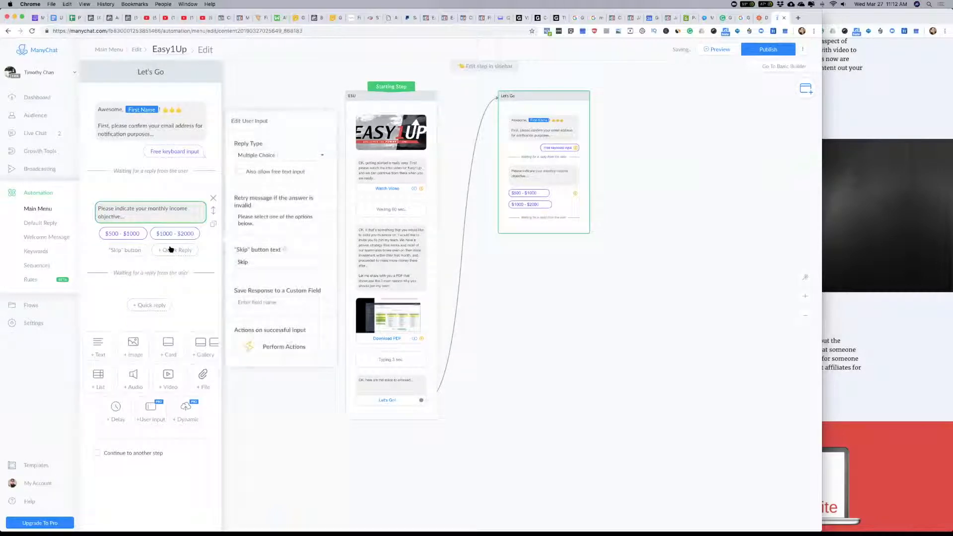
Step: Add a third quick reply, "$2000 - $5000", to the income question
click(172, 250)
text($2)
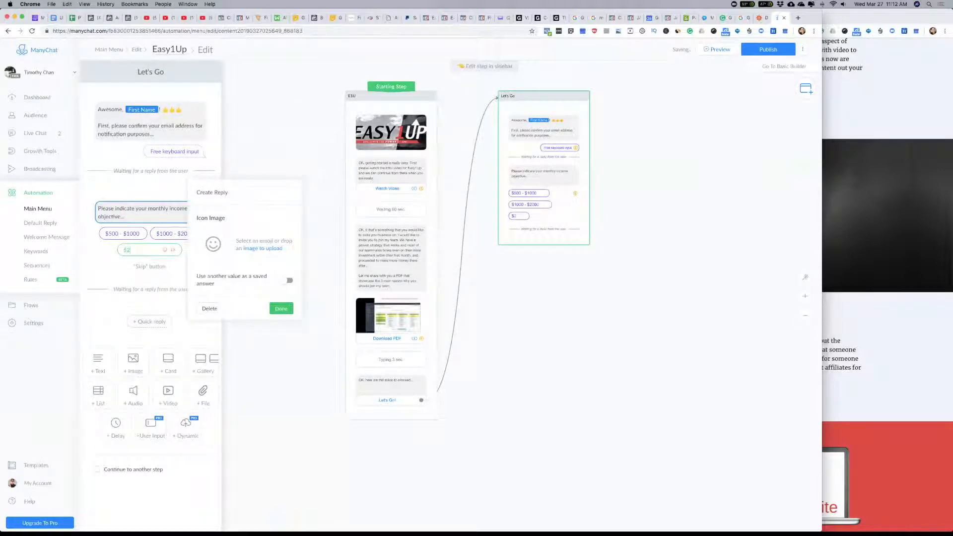
text(000 - $5000)
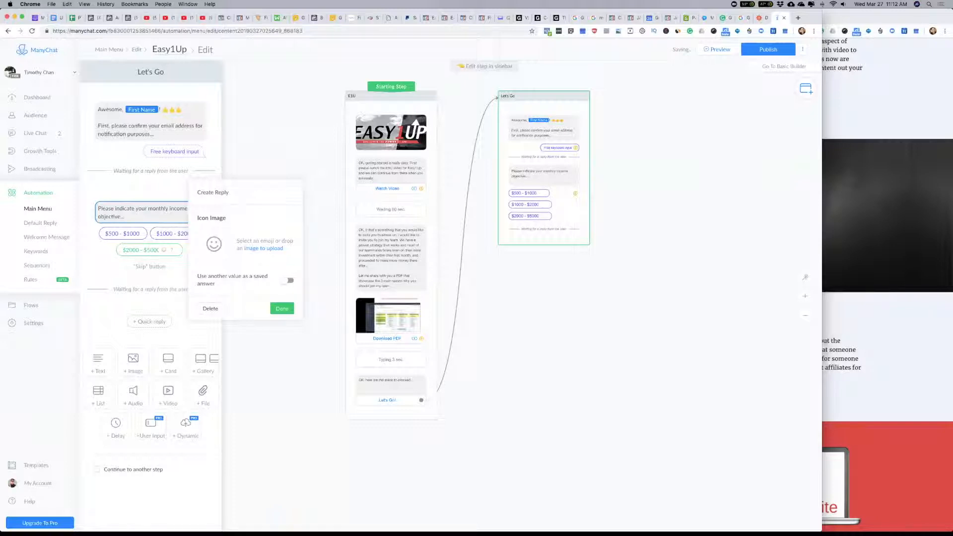
click(103, 263)
click(135, 234)
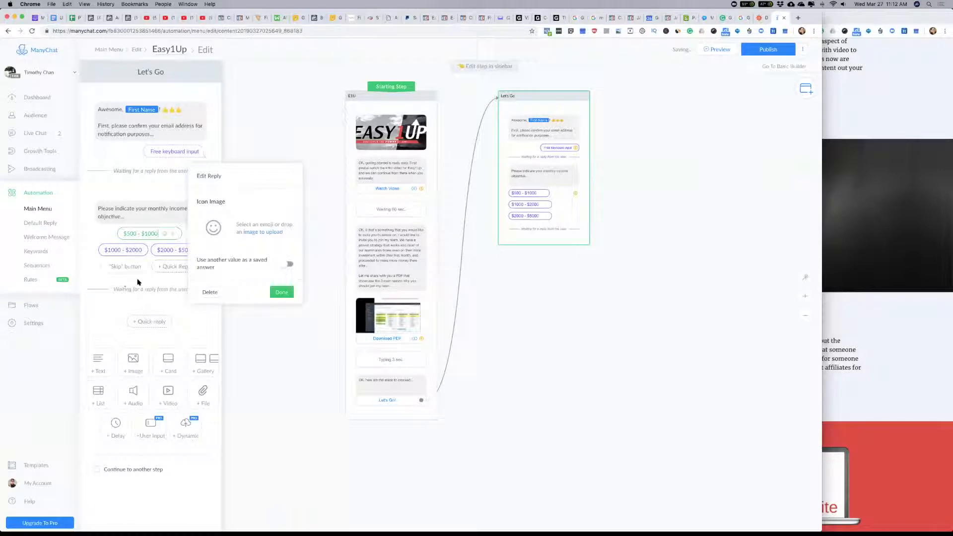
Step: Add a fourth quick reply, "> $5000", to the income question
click(167, 267)
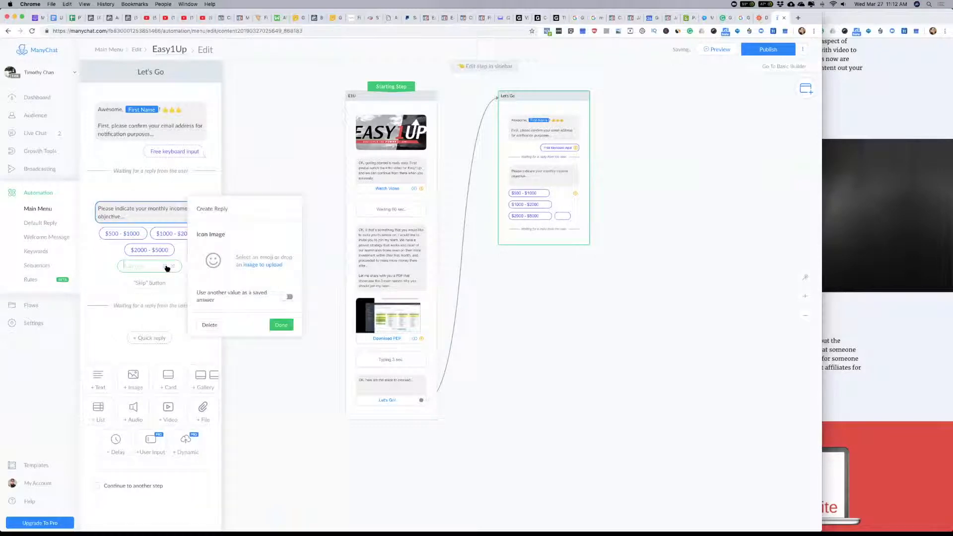
text($5000)
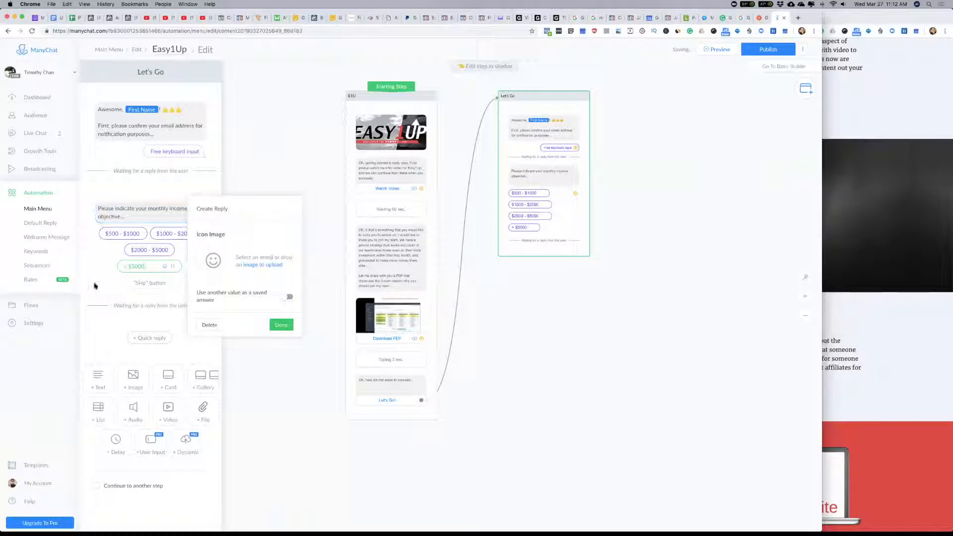
Step: Remove the Skip button from the monthly income question by clearing its button text
click(162, 209)
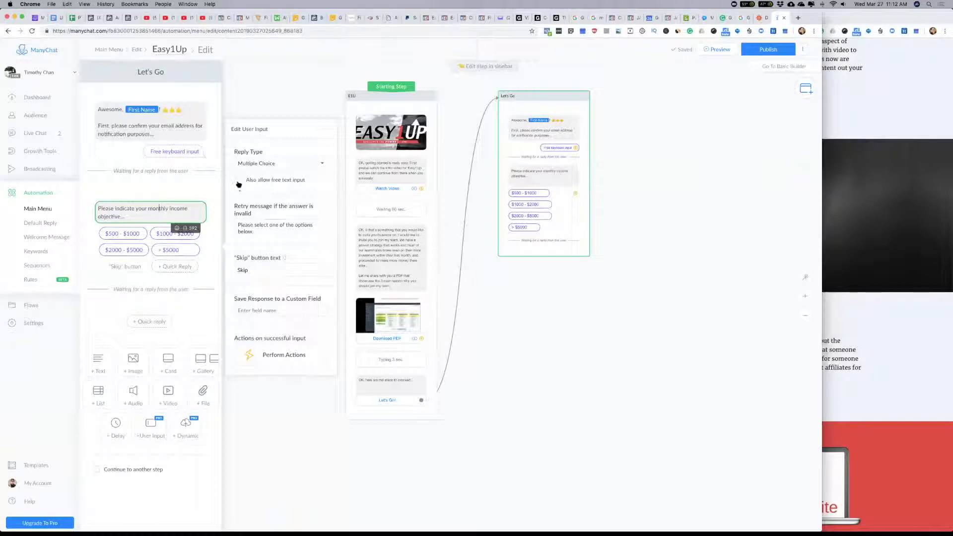
click(258, 270)
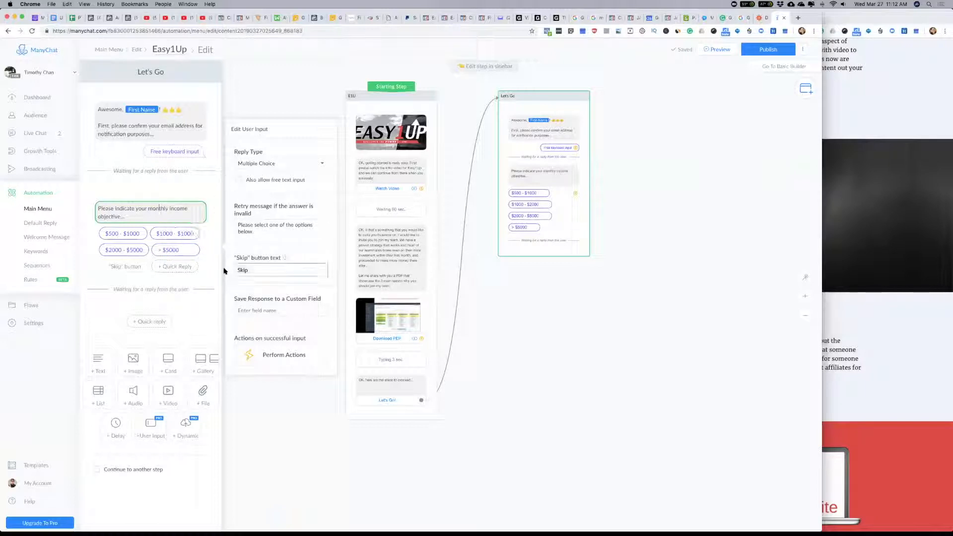
key(BackSpace)
key(BackSpace)
key(BackSpace)
key(BackSpace)
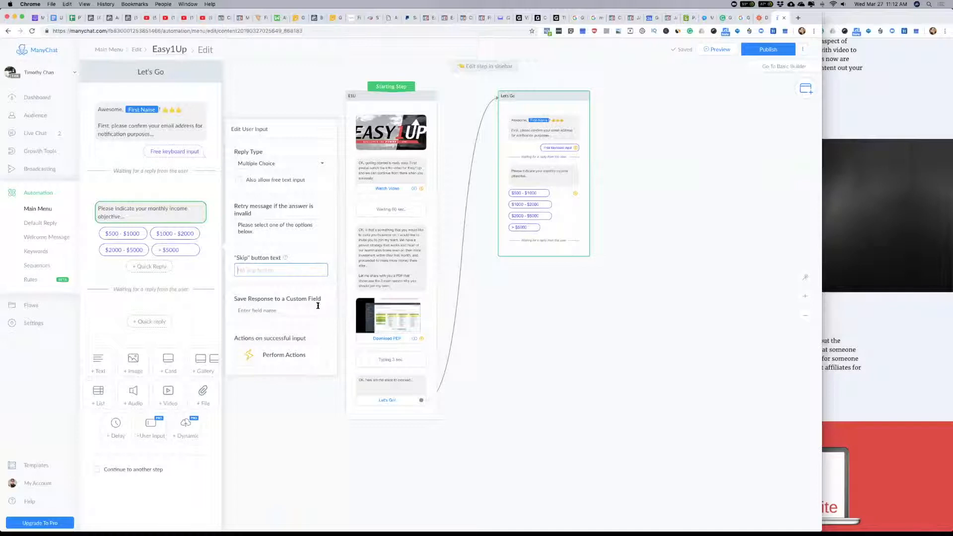
click(249, 310)
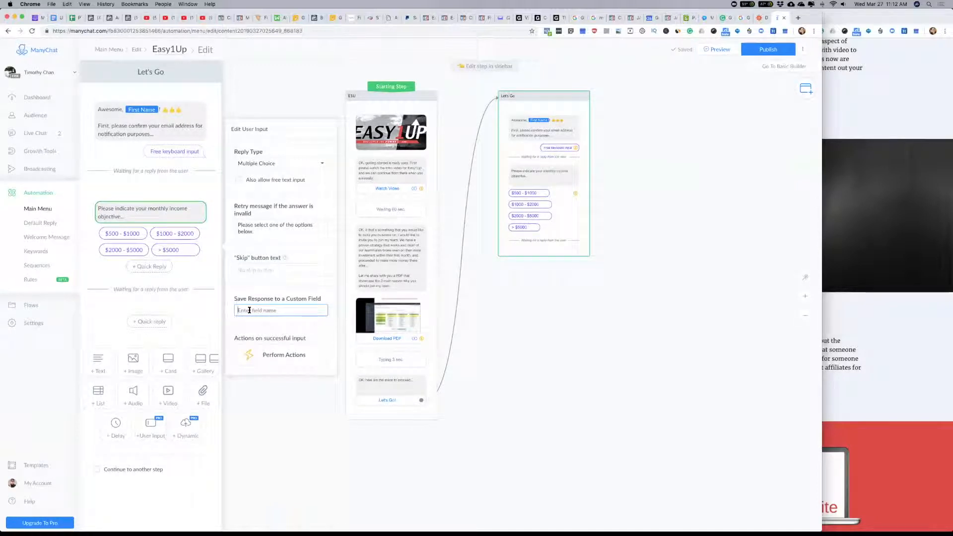
text(In)
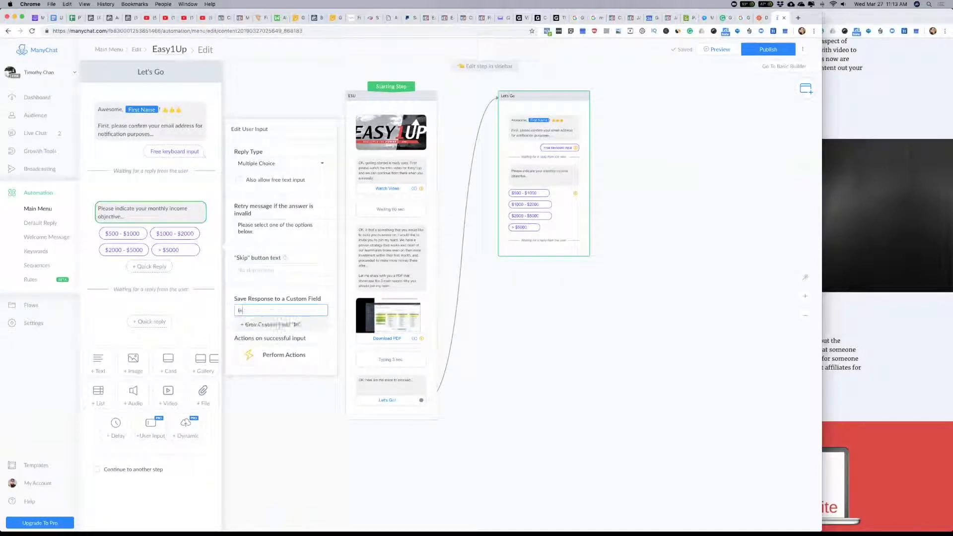
text(come Objective)
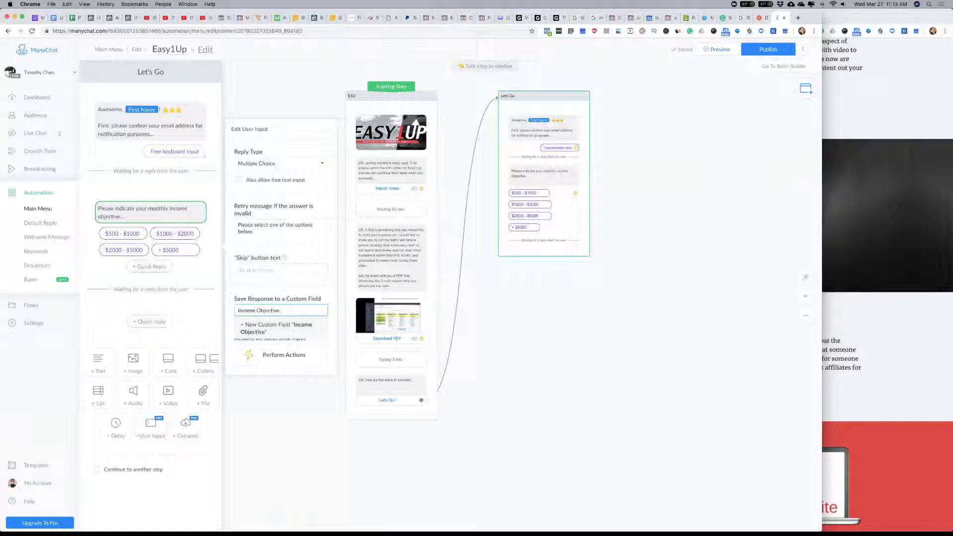
click(288, 332)
key(Escape)
text(Incom)
click(135, 212)
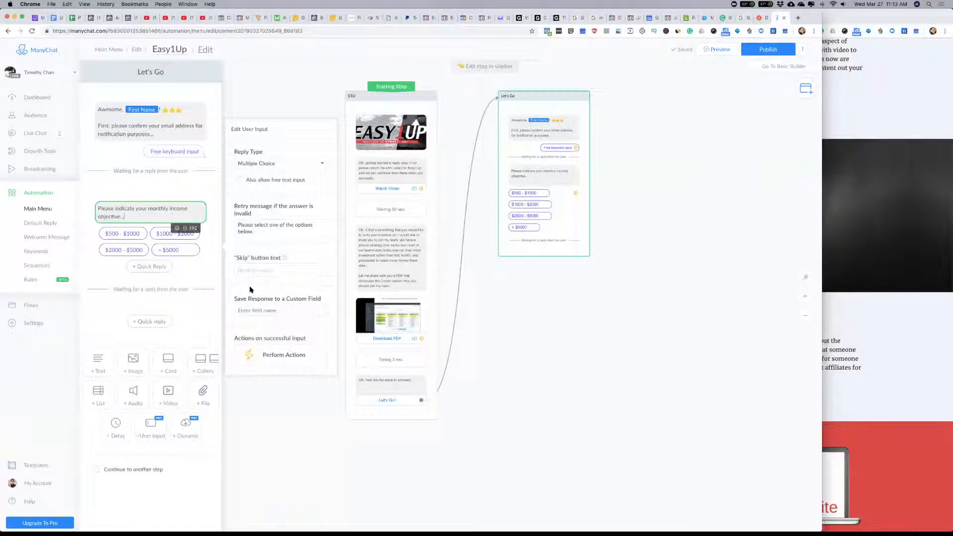
Step: Add a third user input asking "Finally, let me know how much time you can commit to buidling this side business"
click(159, 428)
text(Finally,)
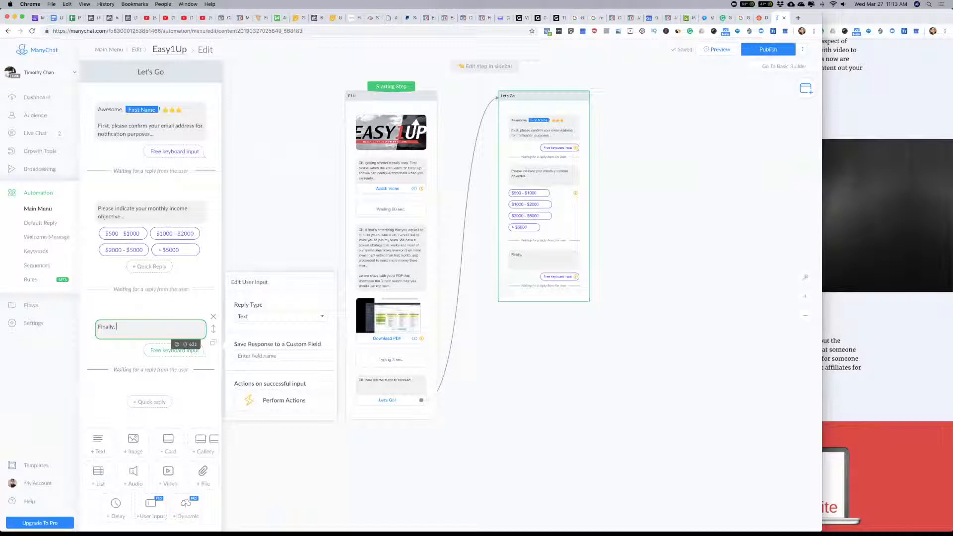
text(let me know how much time you can commit to buidling this side business)
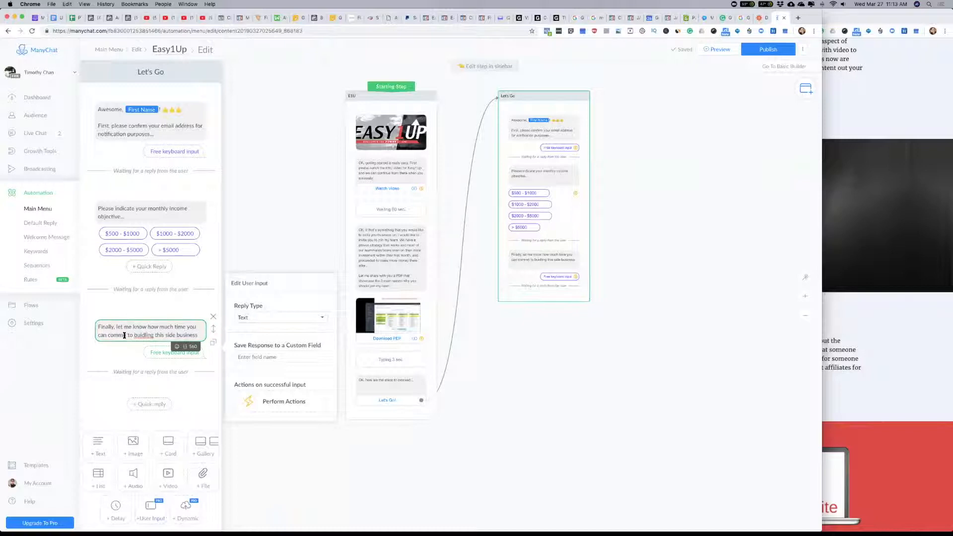
Step: Reword the end of the new question to "learning to build your side business?"
drag(133, 335, 152, 335)
text(learning to)
text( build your)
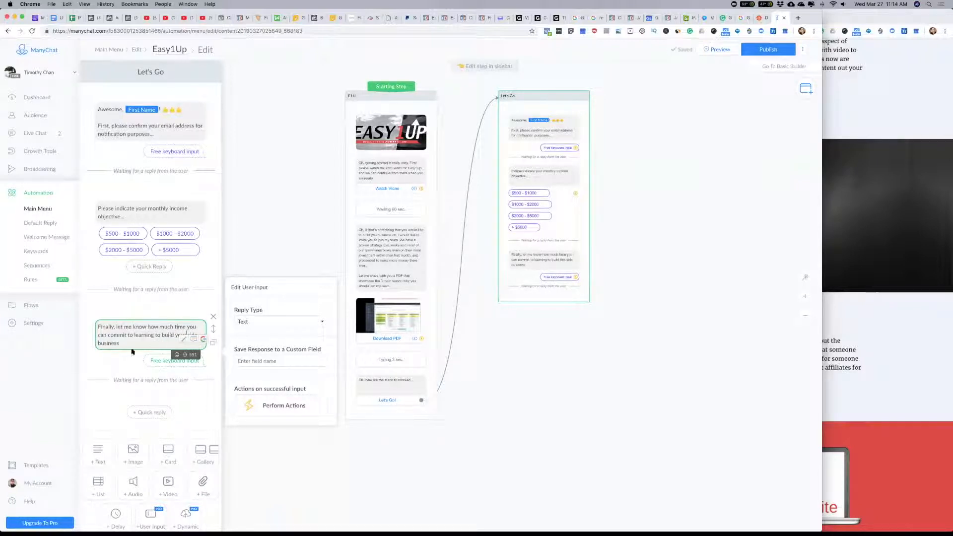
click(126, 344)
Step: Set the time commitment question's reply type to Multiple Choice
click(274, 323)
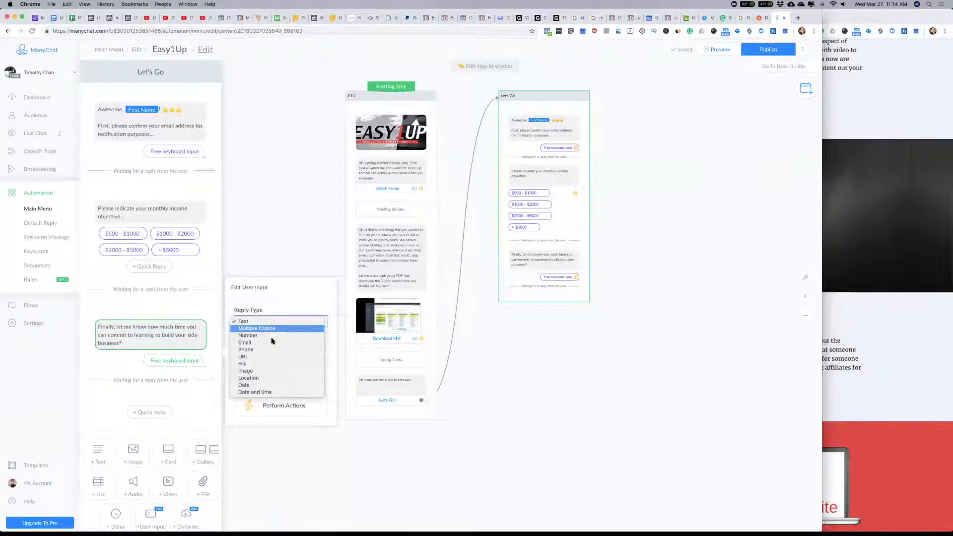
click(270, 336)
click(278, 272)
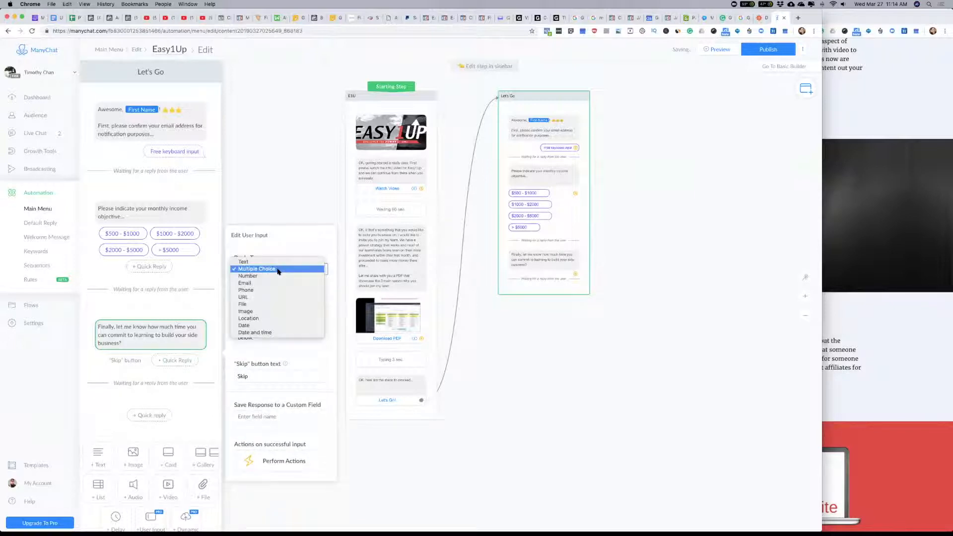
click(186, 301)
Step: Add a first quick reply, "<5-hr/week", to the time commitment question
click(176, 361)
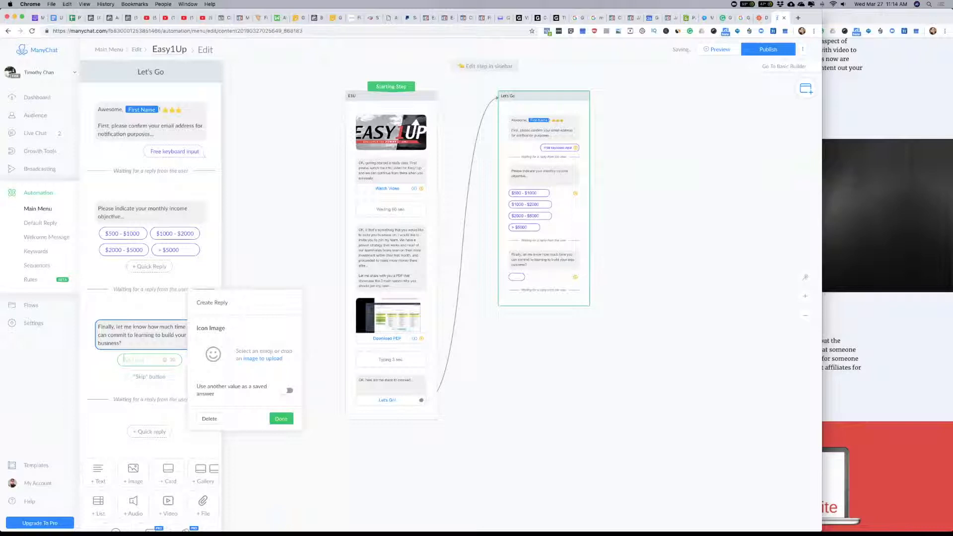
text(<5 hours)
key(BackSpace)
key(BackSpace)
key(BackSpace)
text(-hr/)
click(109, 382)
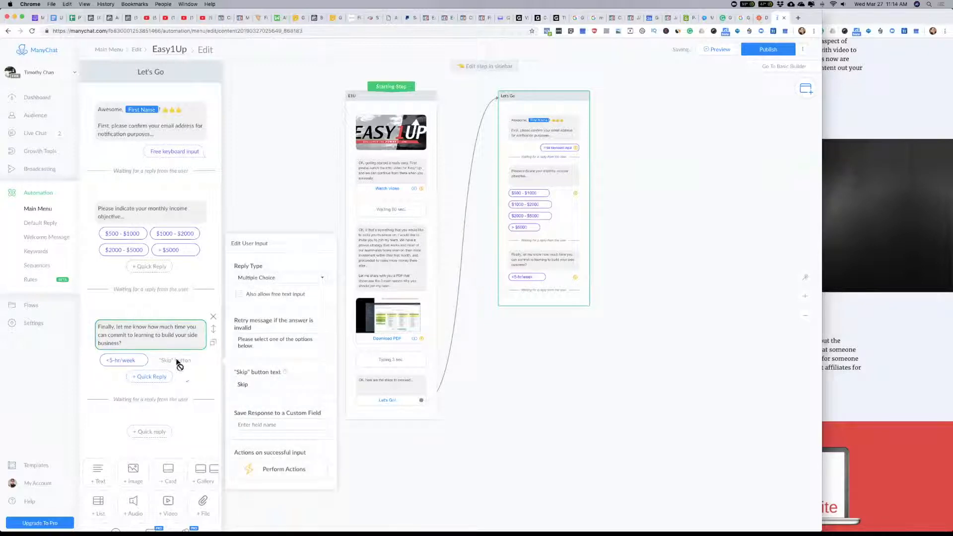
Step: Insert "per week" before the question mark in the time commitment question
click(158, 377)
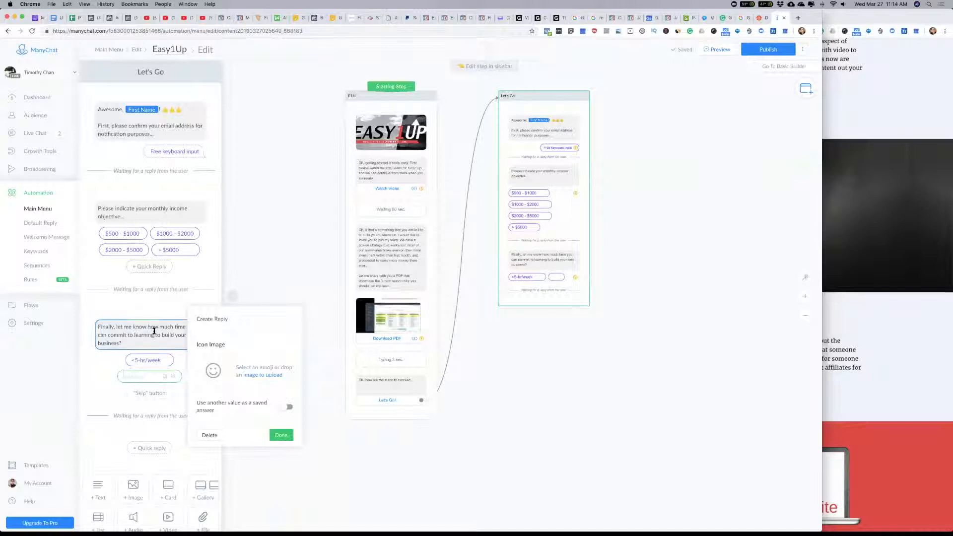
click(138, 337)
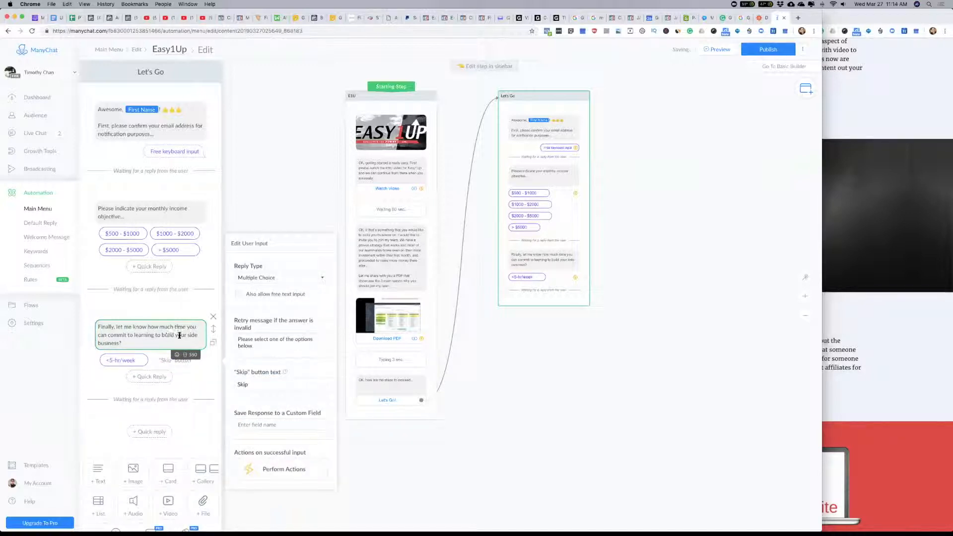
click(120, 343)
text(per week)
Step: Change the time commitment question's first quick reply to "<5 hours"
click(155, 360)
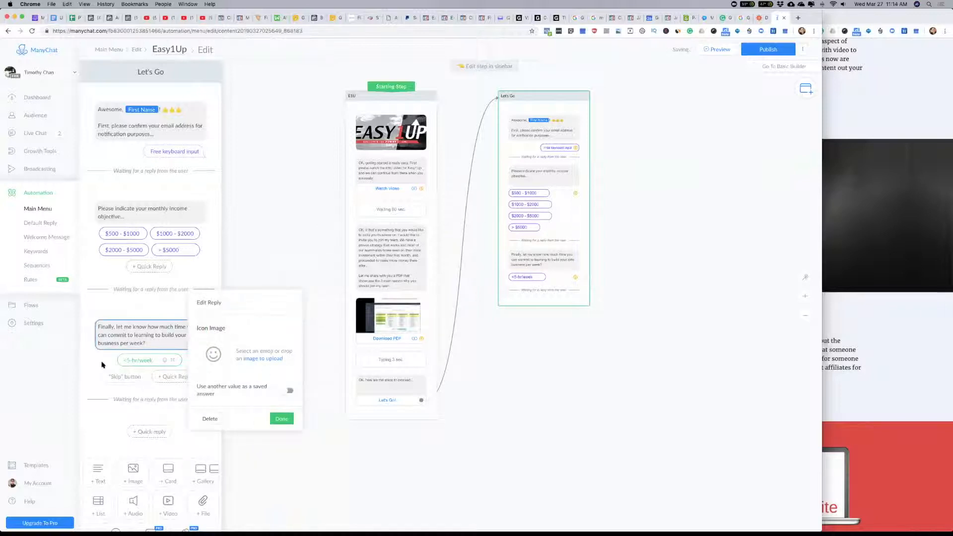
drag(152, 361, 131, 361)
key(BackSpace)
text(rs)
click(97, 362)
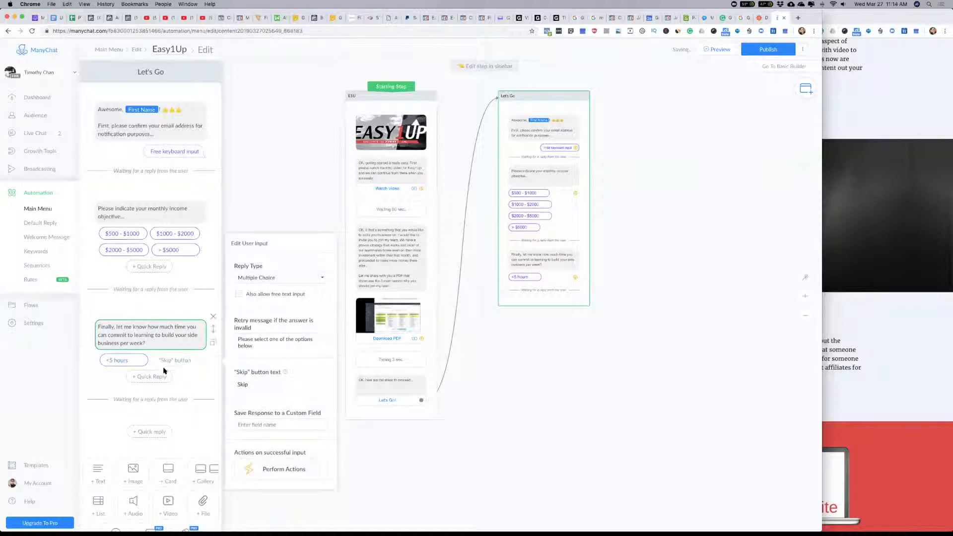
Step: Add a second quick reply, "5 - 10 hours", to the time commitment question
click(150, 377)
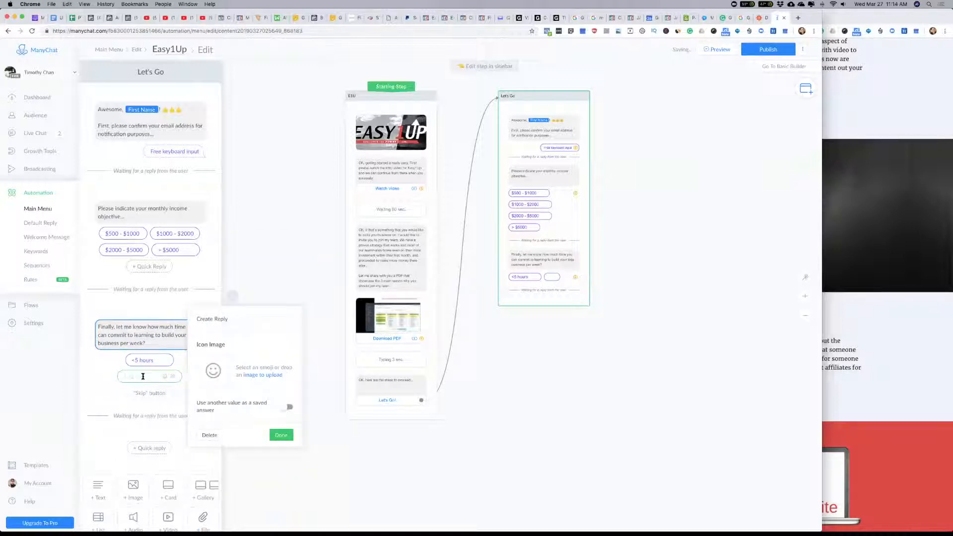
text(5 - 10 hours)
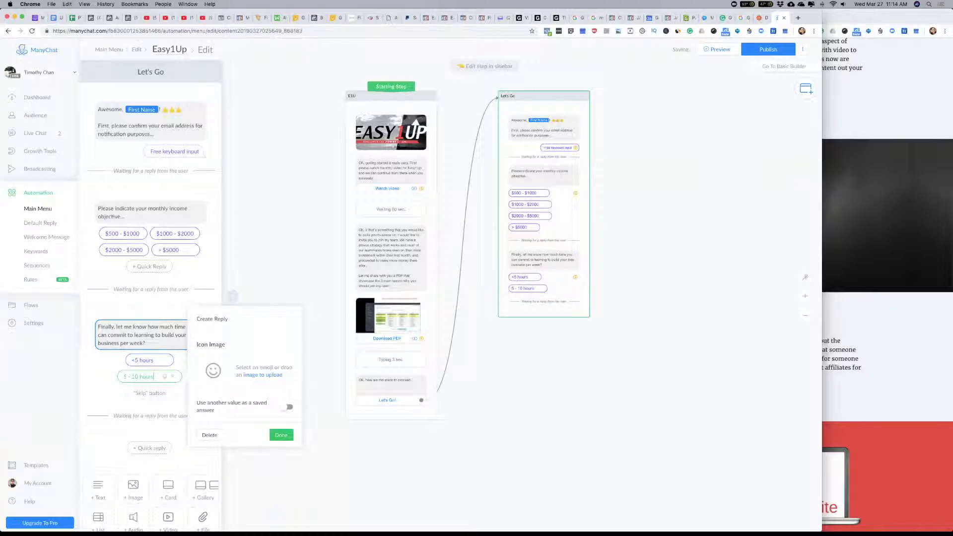
click(141, 395)
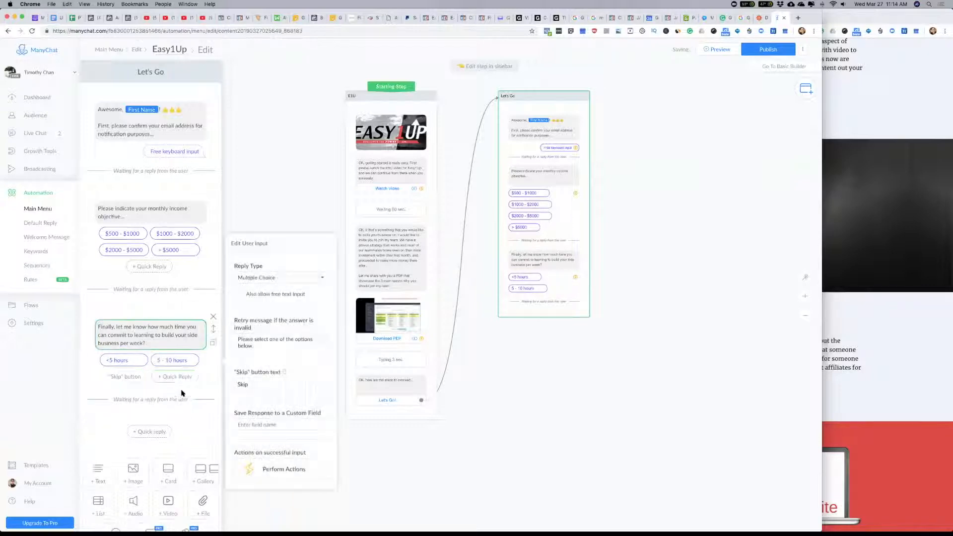
Step: Add a third quick reply, "10 - 20 hours", to the time commitment question
click(170, 377)
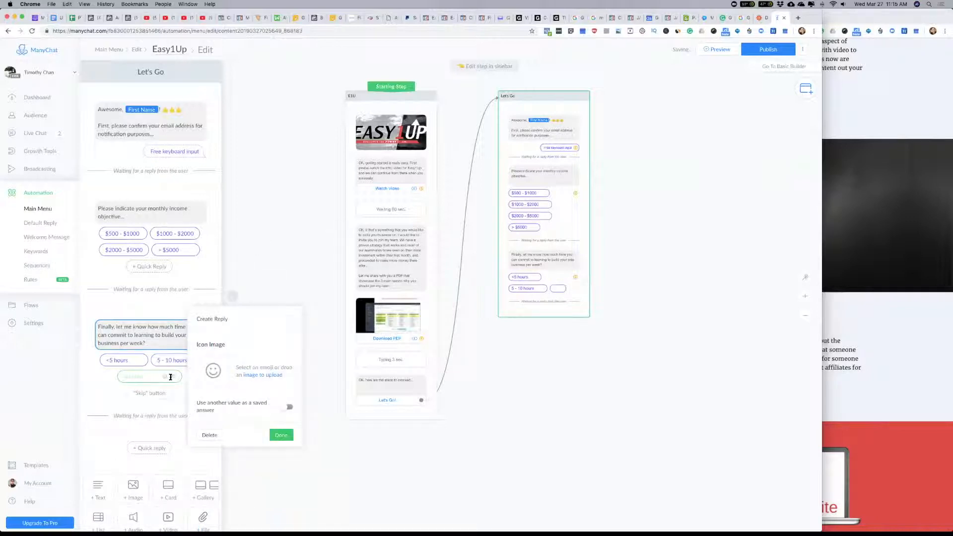
text(10 - 20 hours)
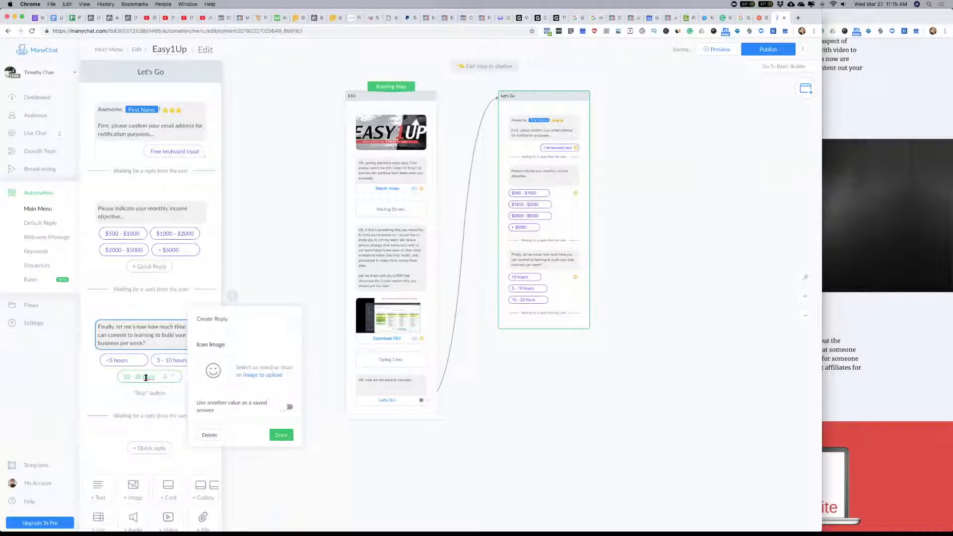
click(136, 416)
click(136, 417)
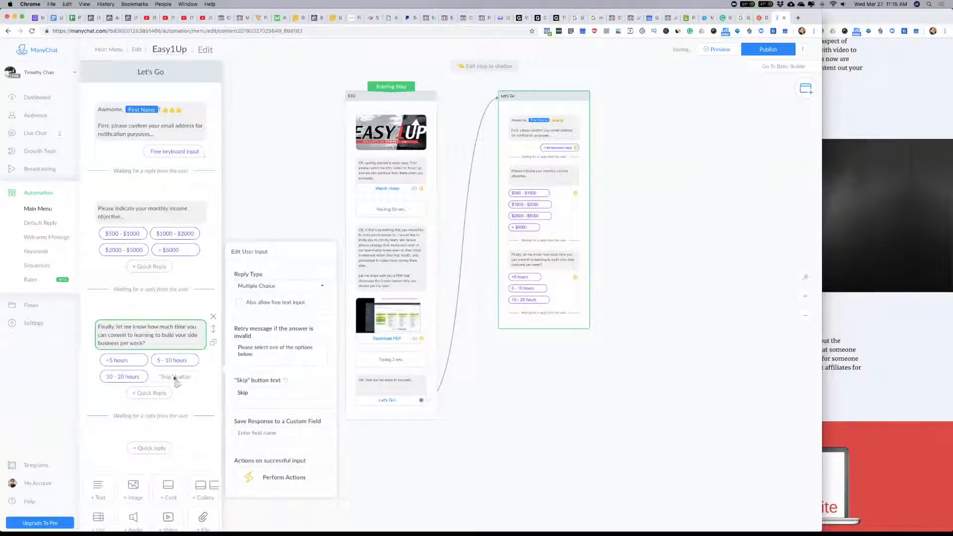
Step: Add a fourth quick reply, "> 20 hours", to the time commitment question and remove its Skip button
click(151, 392)
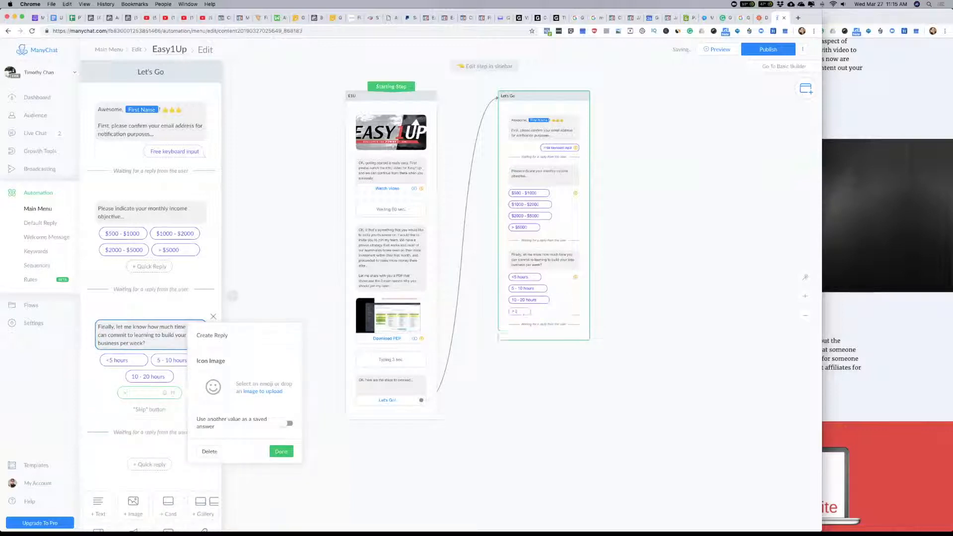
text(> 20 hours)
click(91, 410)
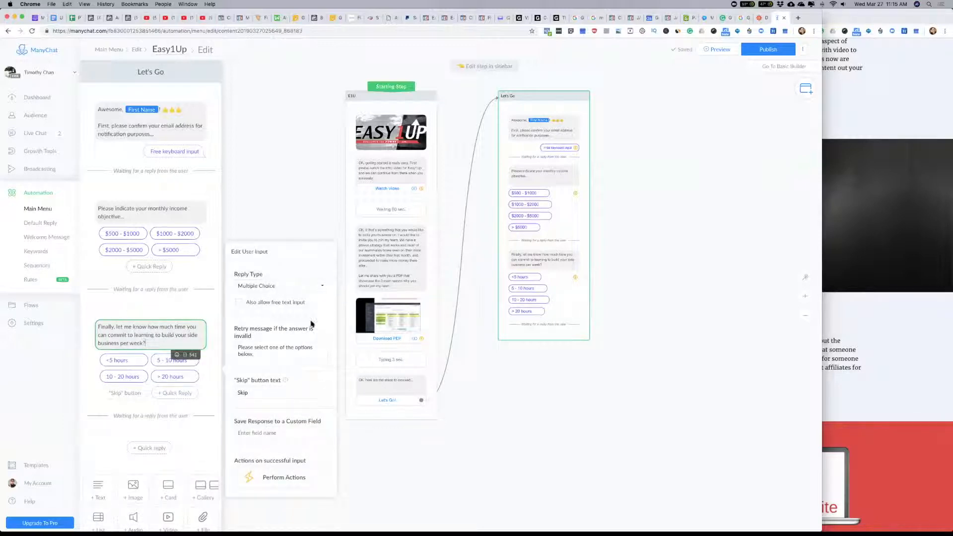
click(233, 391)
key(BackSpace)
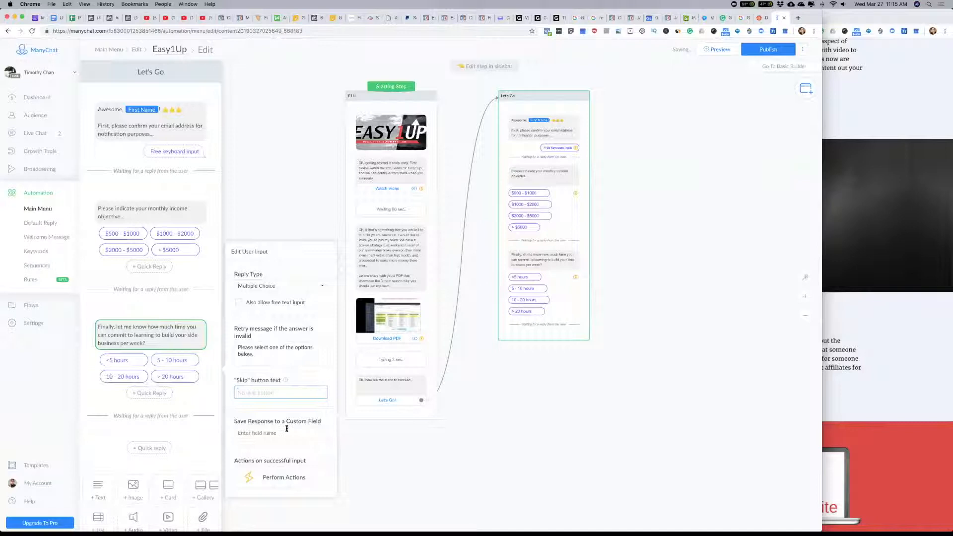
click(283, 433)
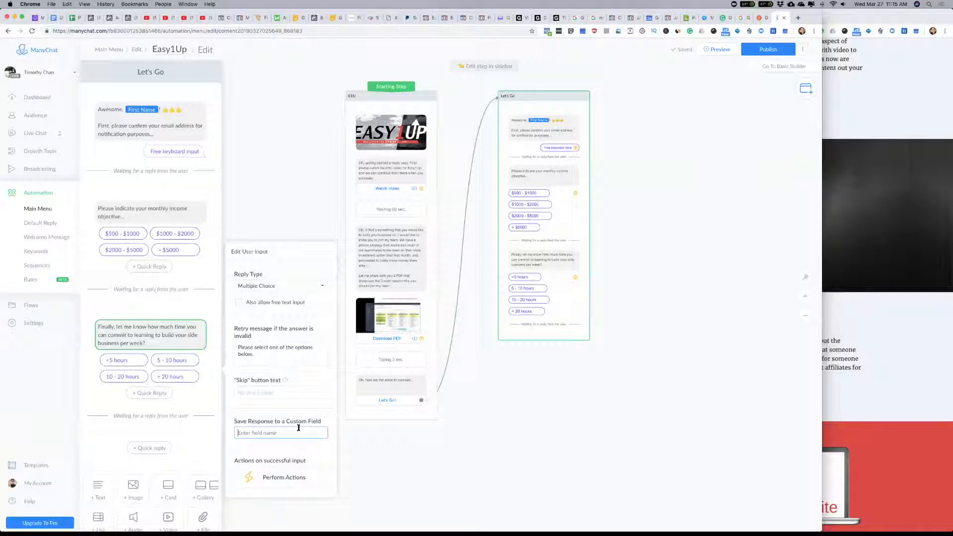
click(299, 428)
text(Time Commitment)
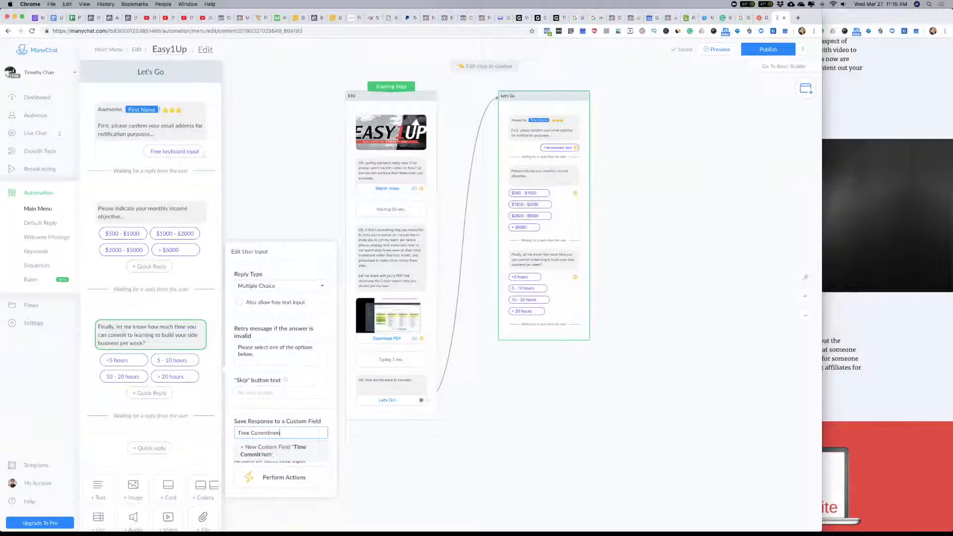
click(286, 456)
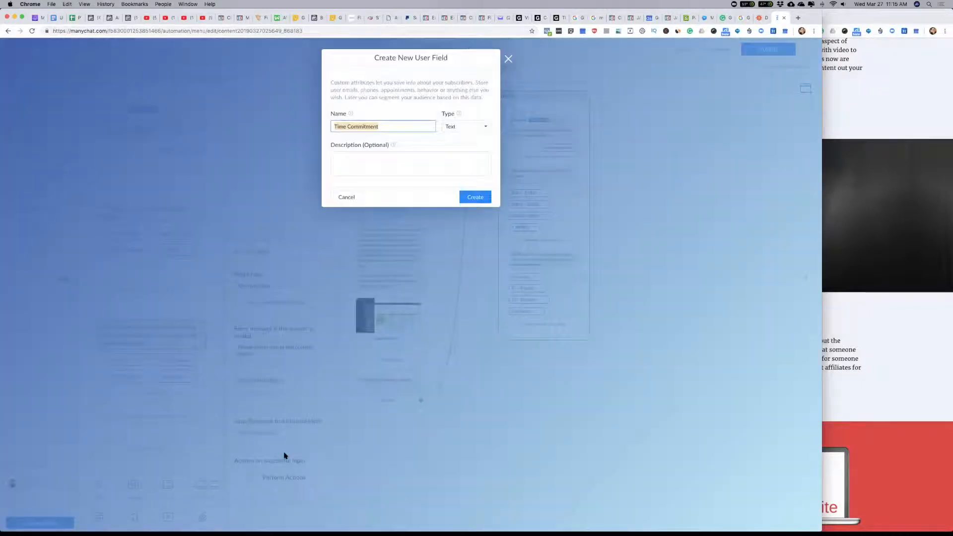
click(365, 168)
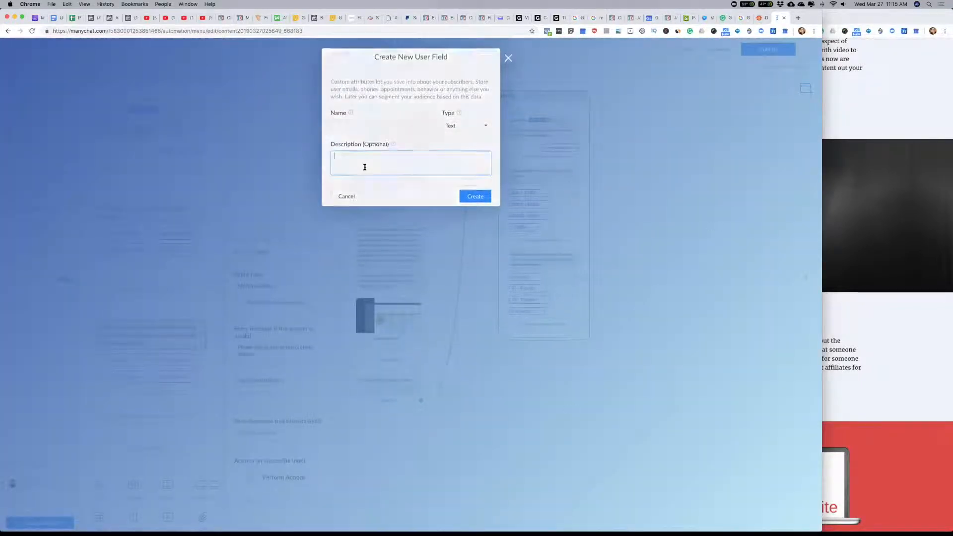
key(Escape)
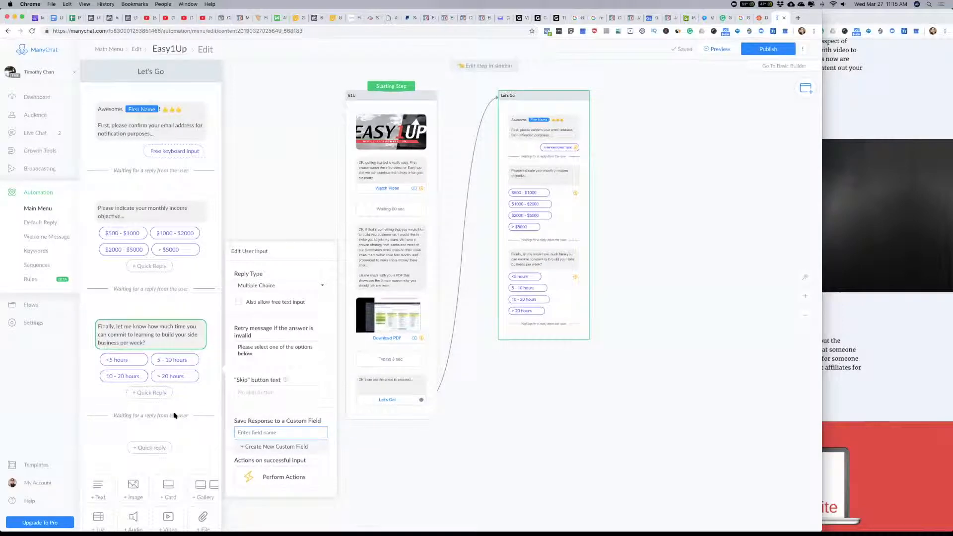
Step: Create a custom user field named "Time Commitment" and save the time commitment question's response to it
click(242, 411)
click(261, 432)
click(252, 435)
click(259, 422)
click(266, 435)
text(t)
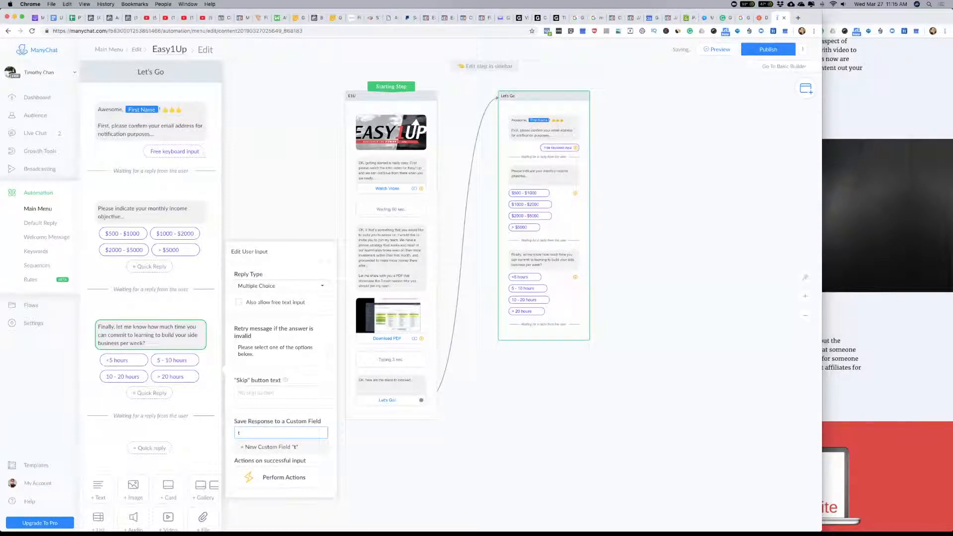
key(BackSpace)
text(Time Commitment)
click(278, 452)
click(476, 198)
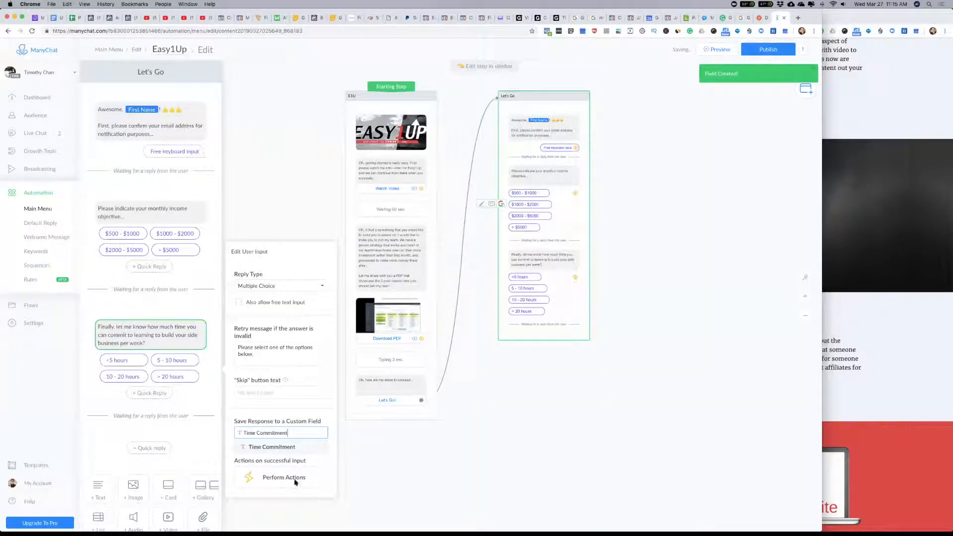
Step: Create a custom user field named "Income Objective" and save the monthly income question's response to it
click(169, 215)
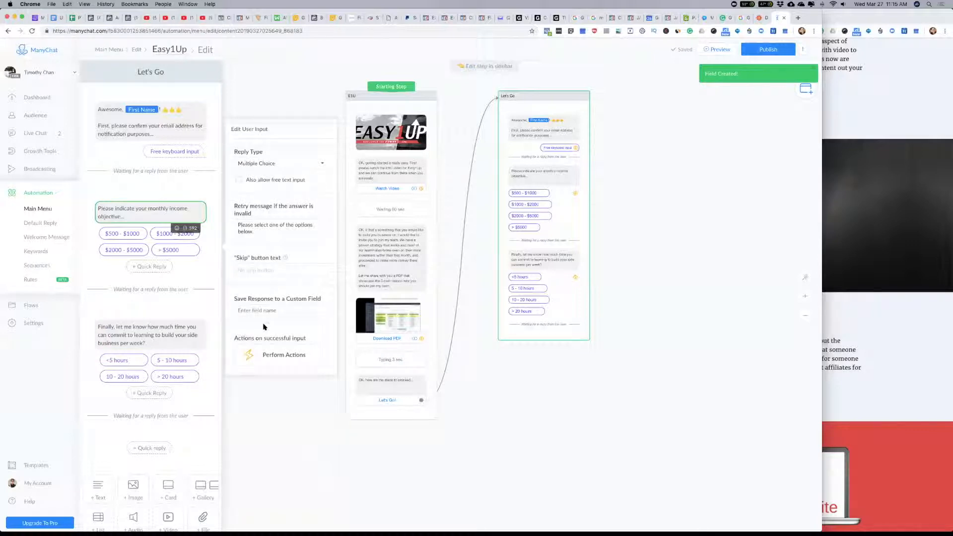
click(252, 311)
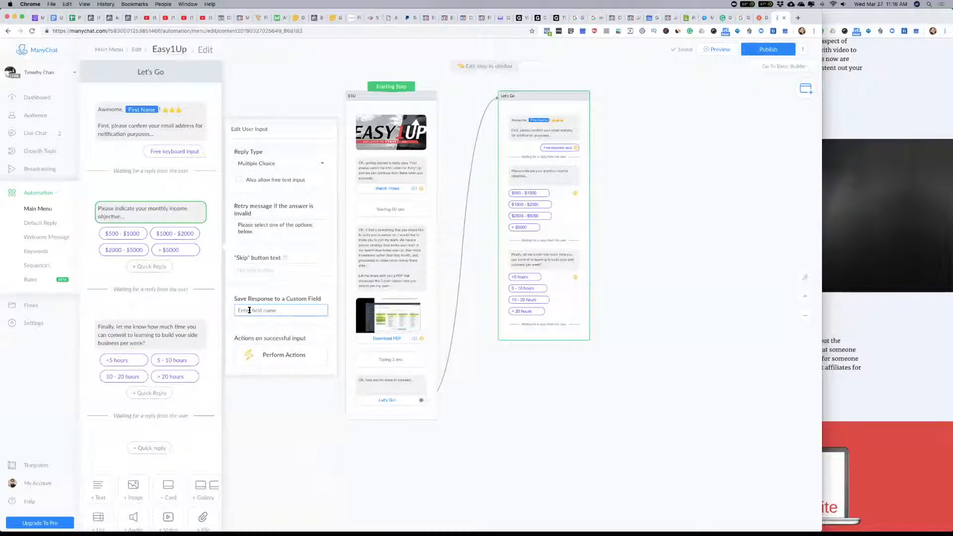
text(Income O)
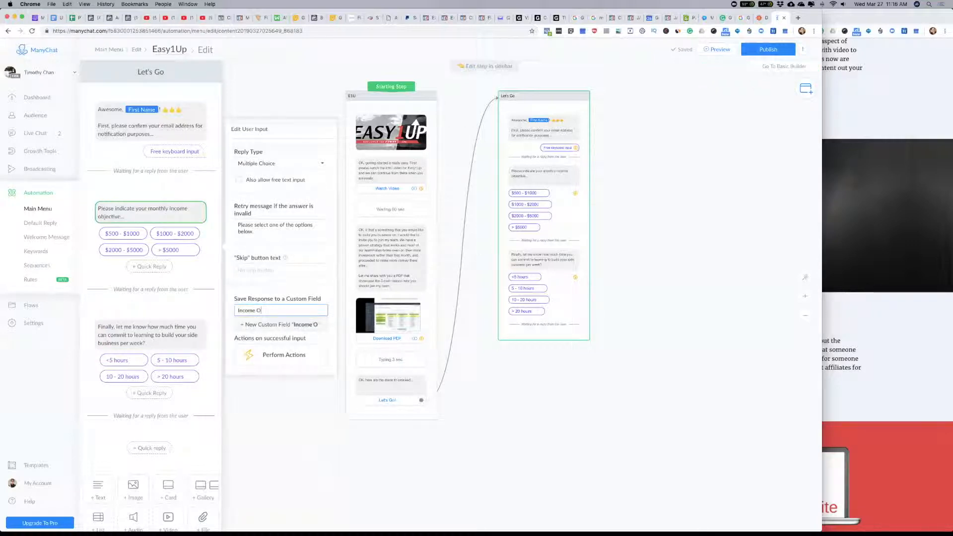
text(bjective)
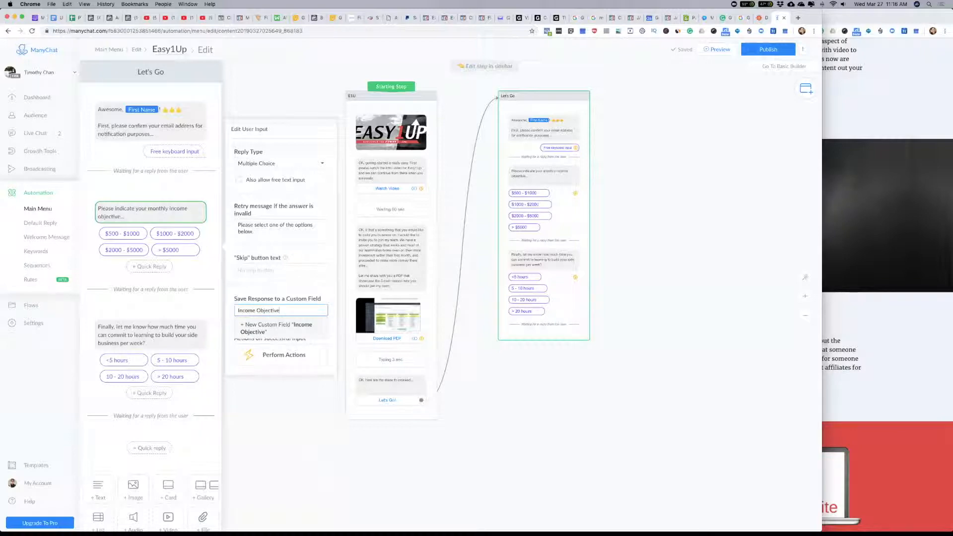
click(260, 325)
click(484, 197)
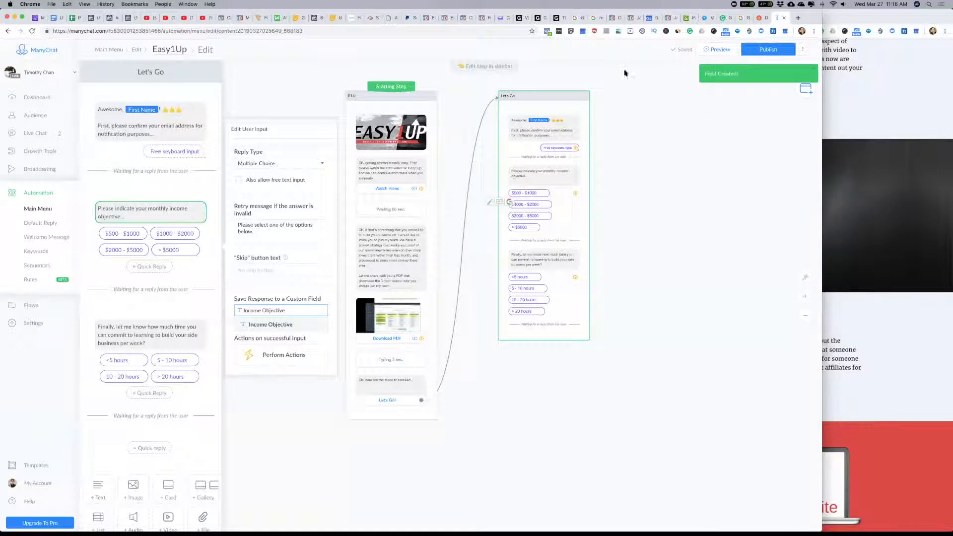
Step: Create a custom user field named "Email" and save the email confirmation question's response to it
click(166, 125)
click(276, 215)
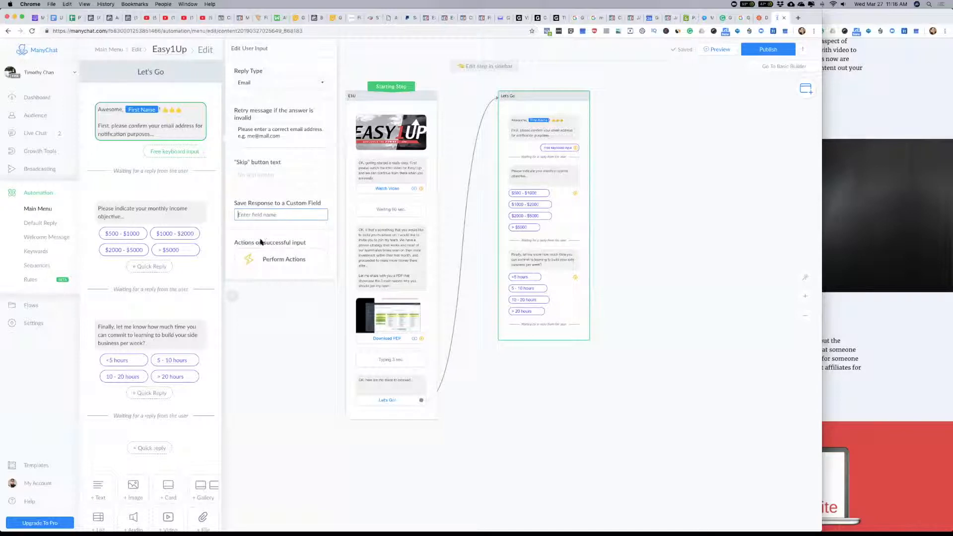
text(Email)
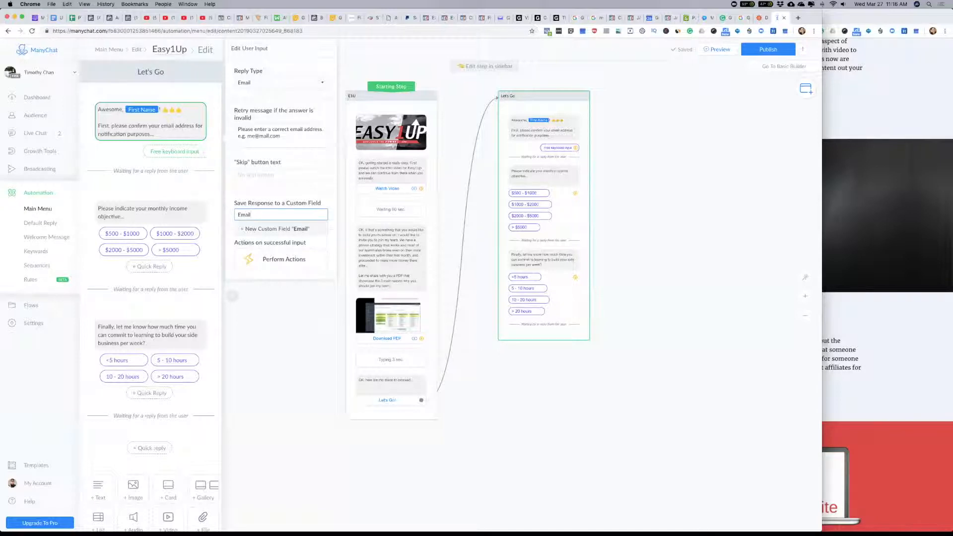
click(305, 229)
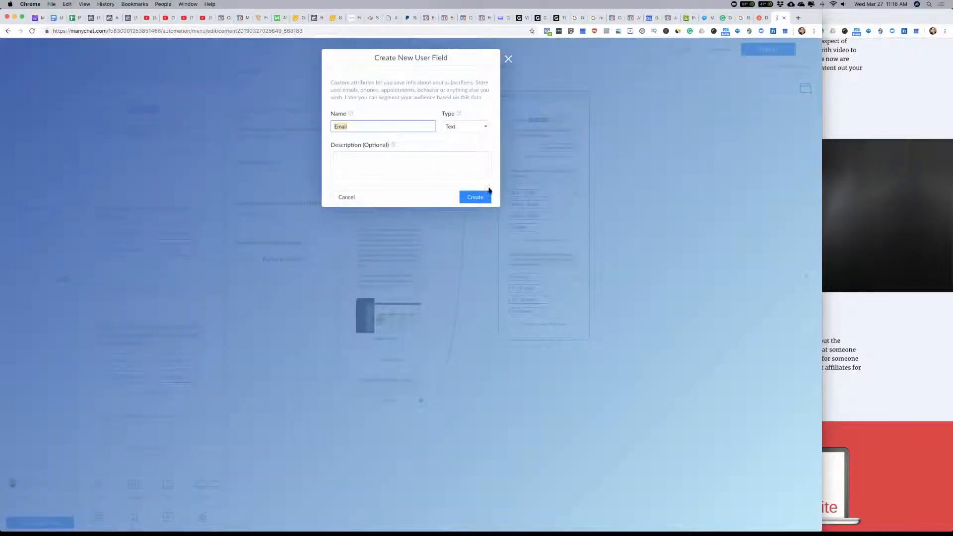
click(478, 197)
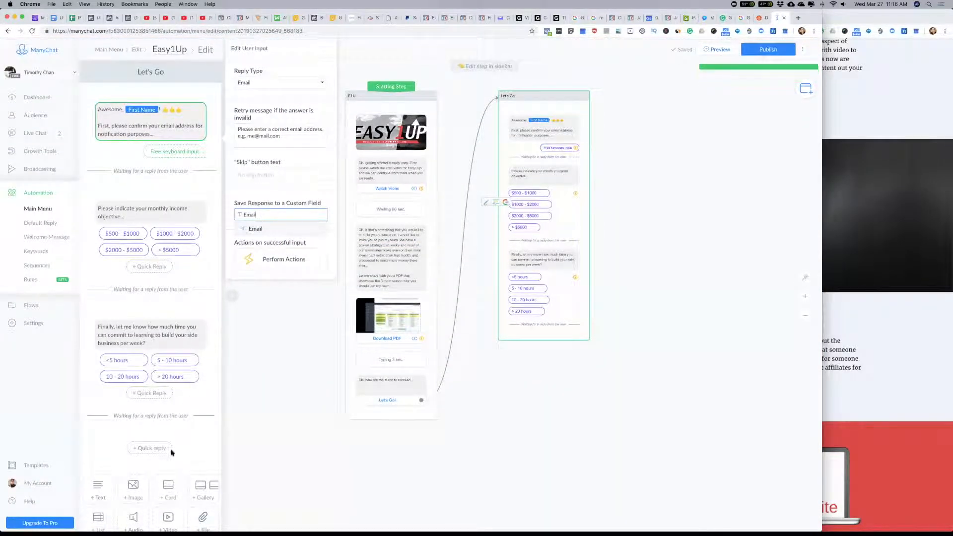
Step: Add a text block after the time commitment question, beginning with "Thank you for your application."
click(98, 486)
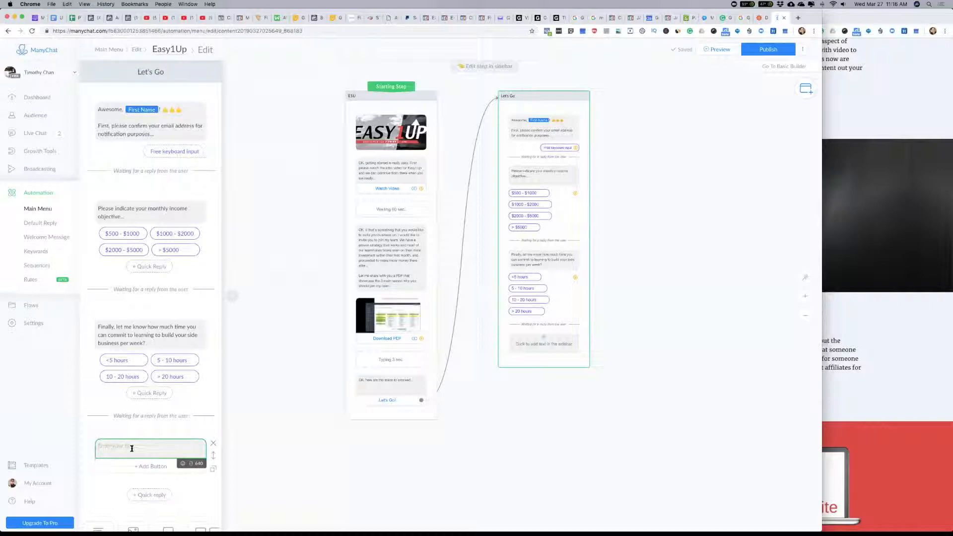
text(If)
text(ank you )
text(for your applic)
text(ation.)
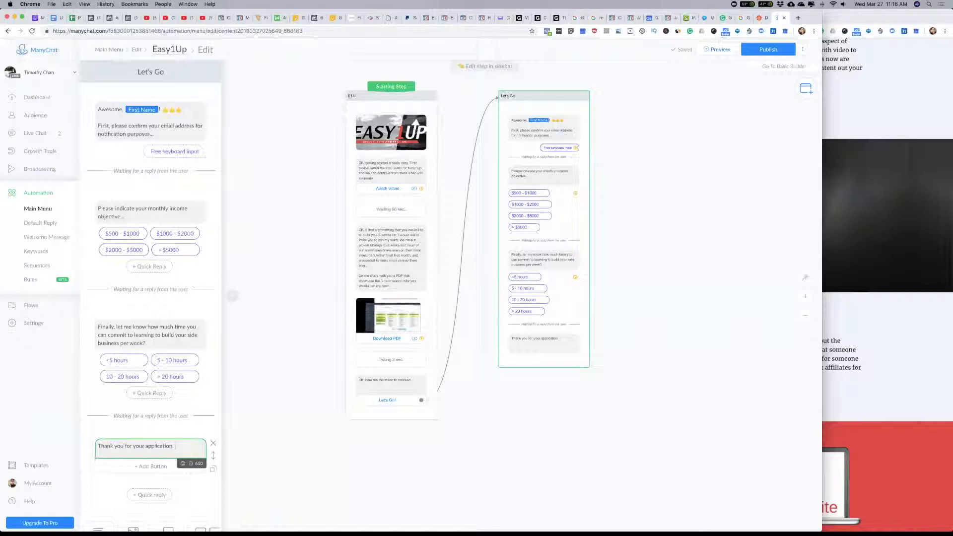
Step: Continue the closing message with "I will reach out to you soonest possible for an obligation-free Discovery Call. Have a wonderful day!"
text(I will reach out to you)
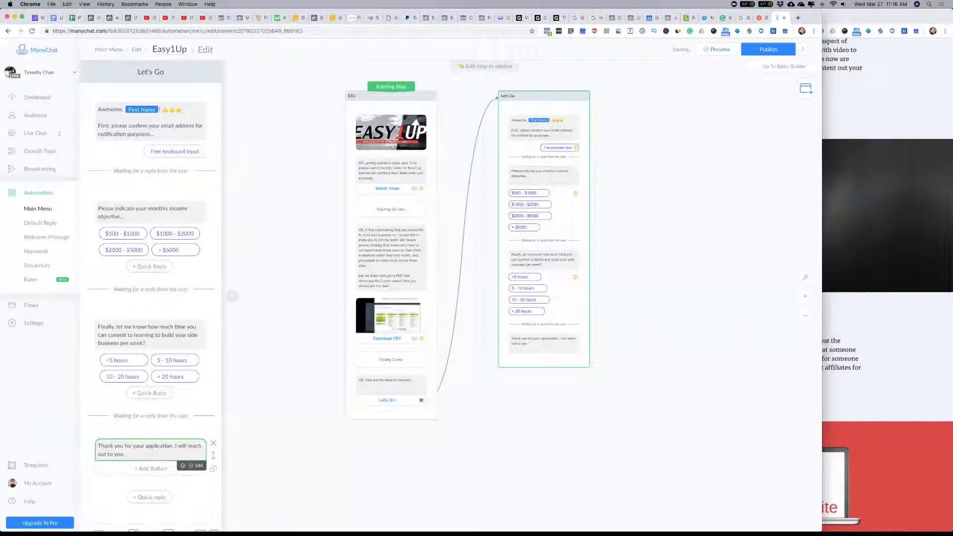
text( soonest possible for an obl)
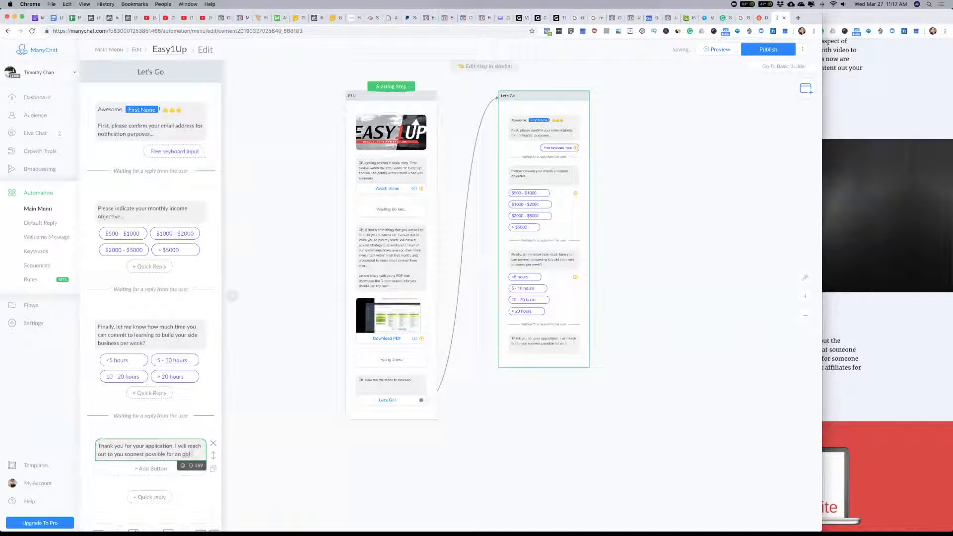
text(igation-free)
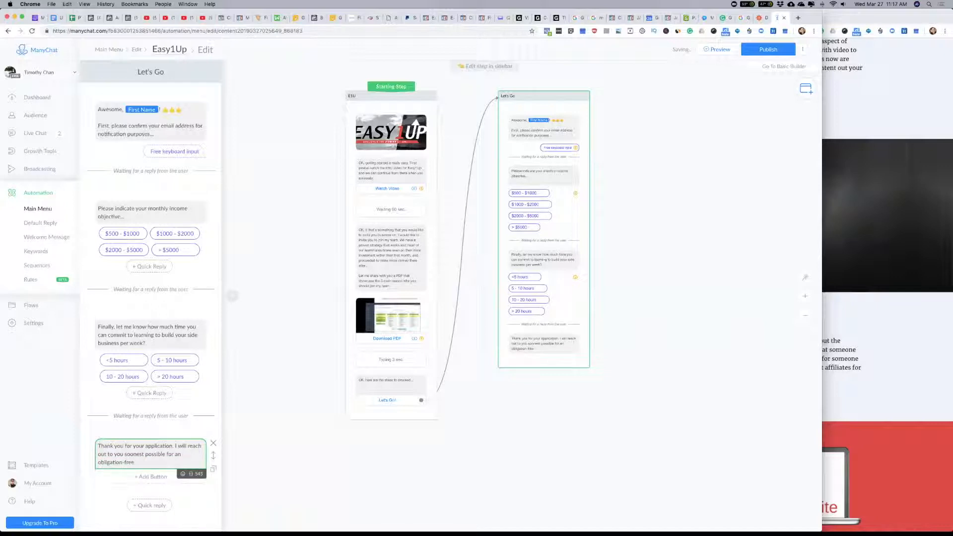
text( Discovery Call. Have a wo)
text(nderful day!)
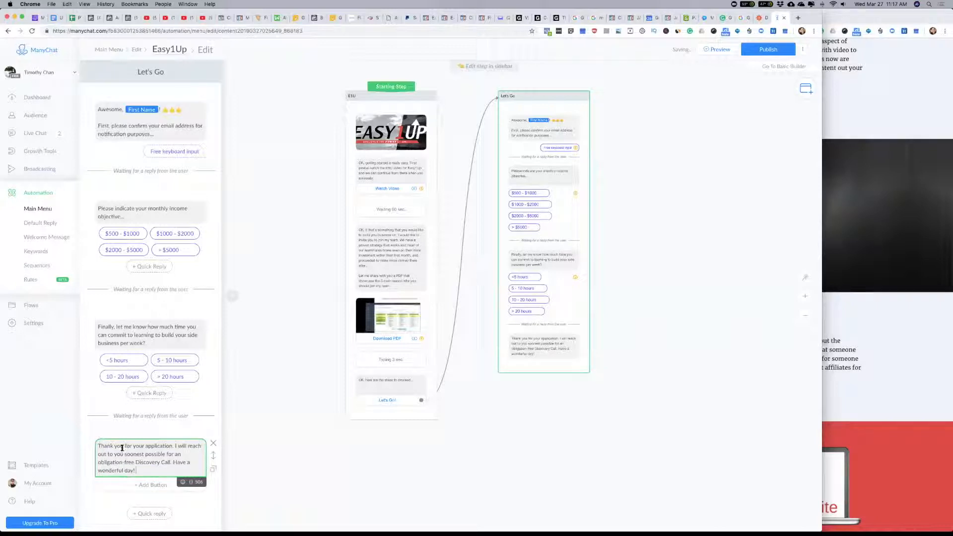
Step: Append a grinning face emoji to the end of the closing thank-you message
click(183, 482)
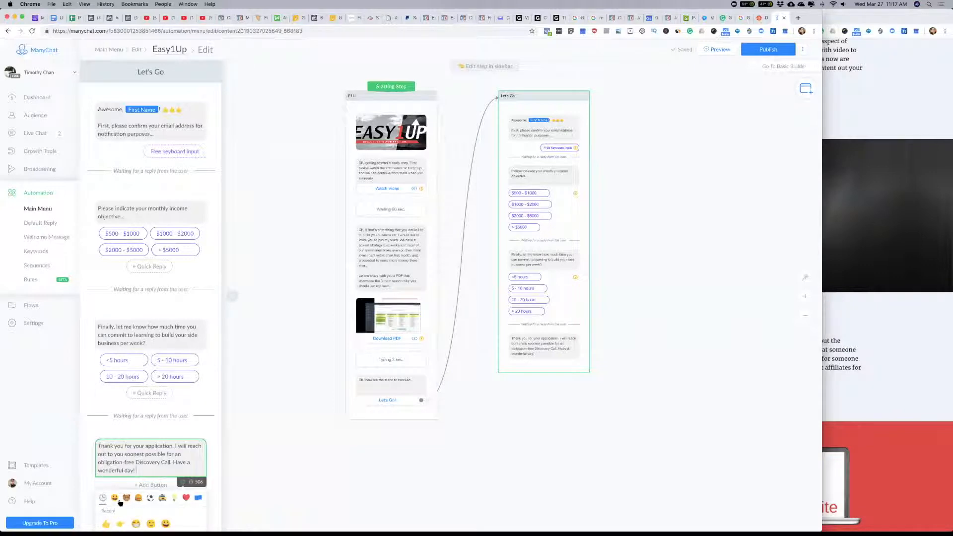
click(183, 482)
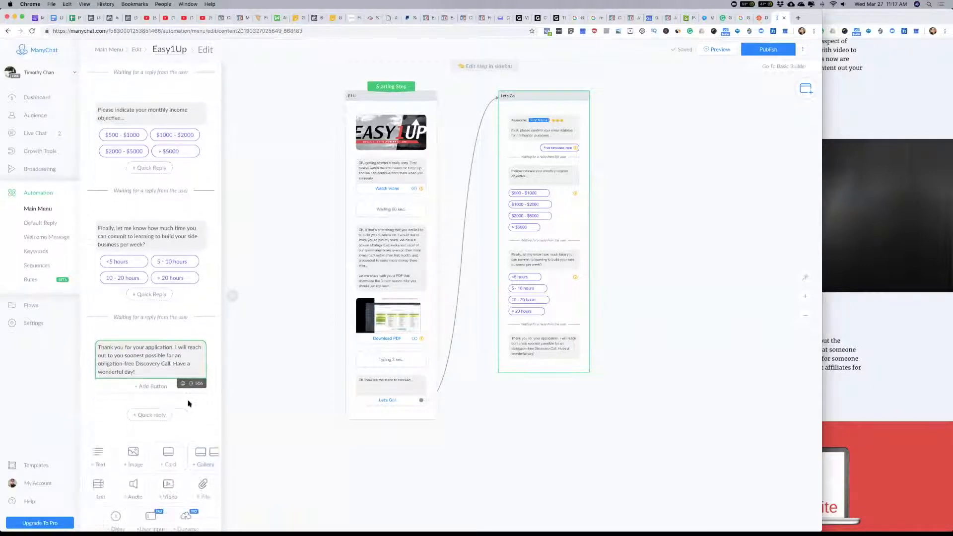
click(182, 384)
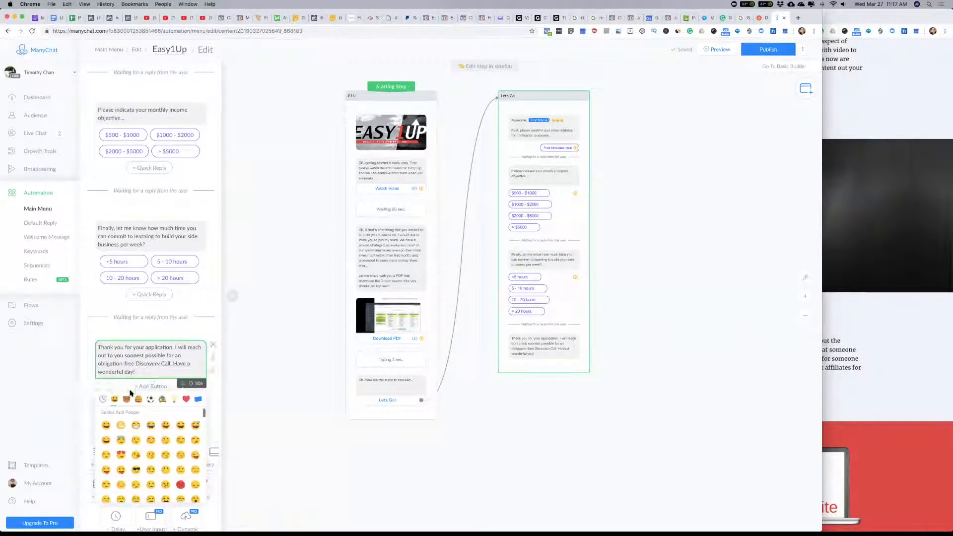
click(107, 425)
click(183, 384)
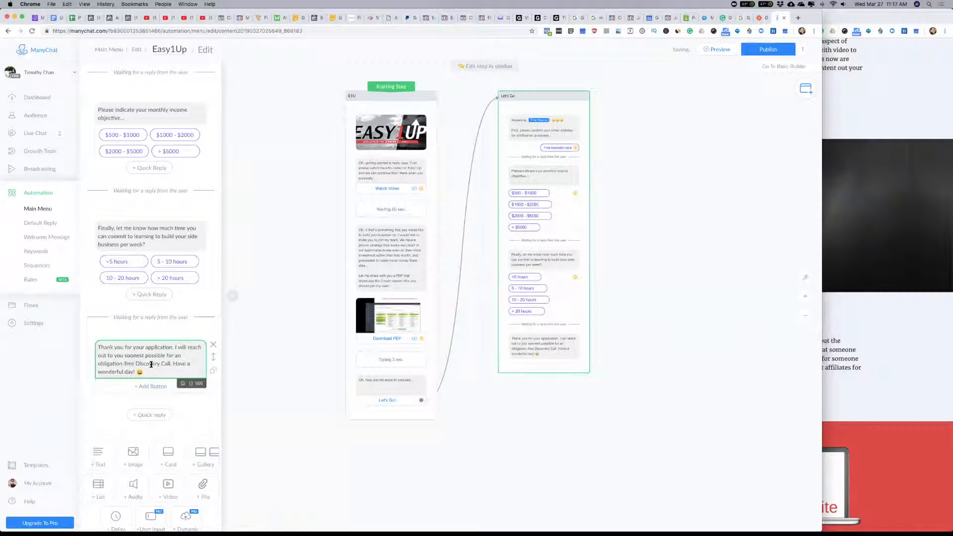
Step: Add a button titled "Schedule A Call" to the closing thank-you message
click(150, 386)
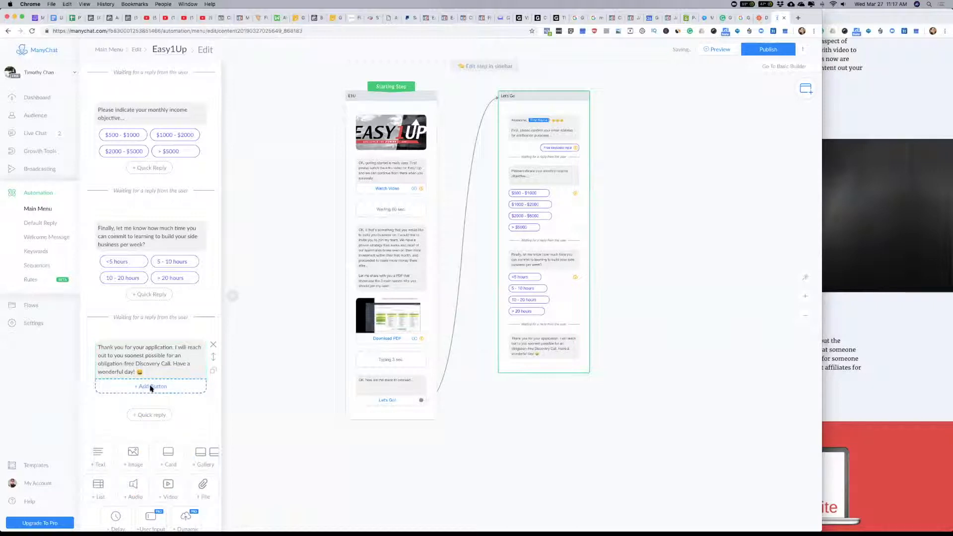
text(Schedule )
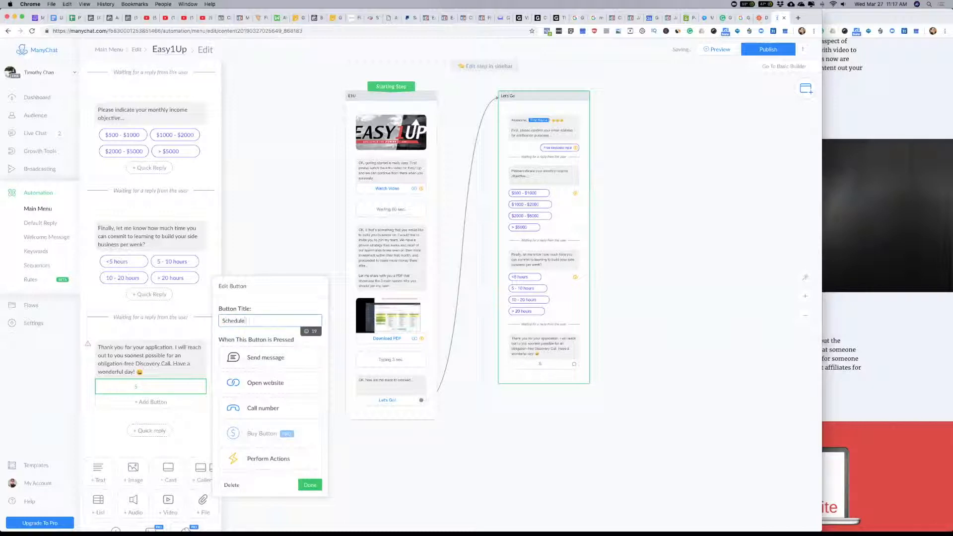
text(A Call)
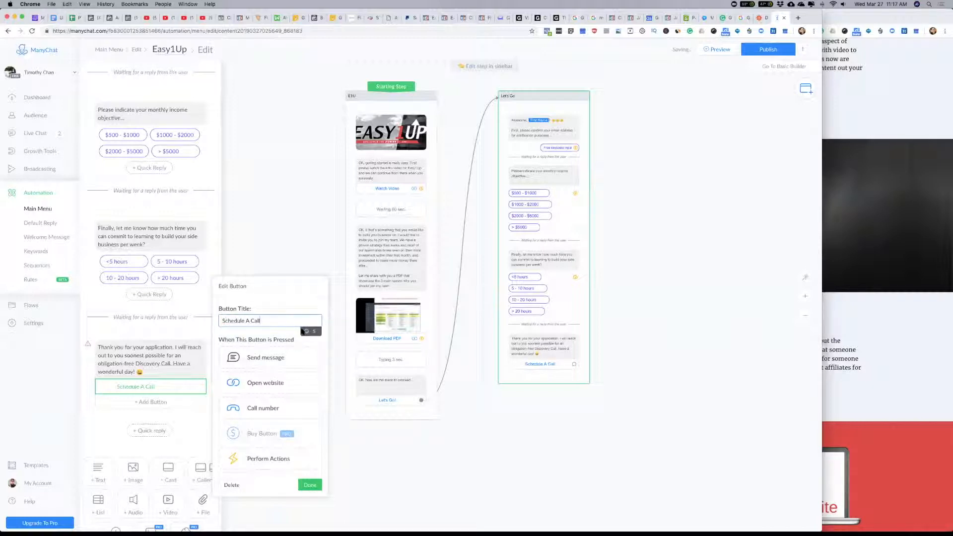
Step: Make the Schedule A Call button open a website, with "#" as a placeholder address
click(268, 383)
click(238, 398)
text(#)
click(310, 485)
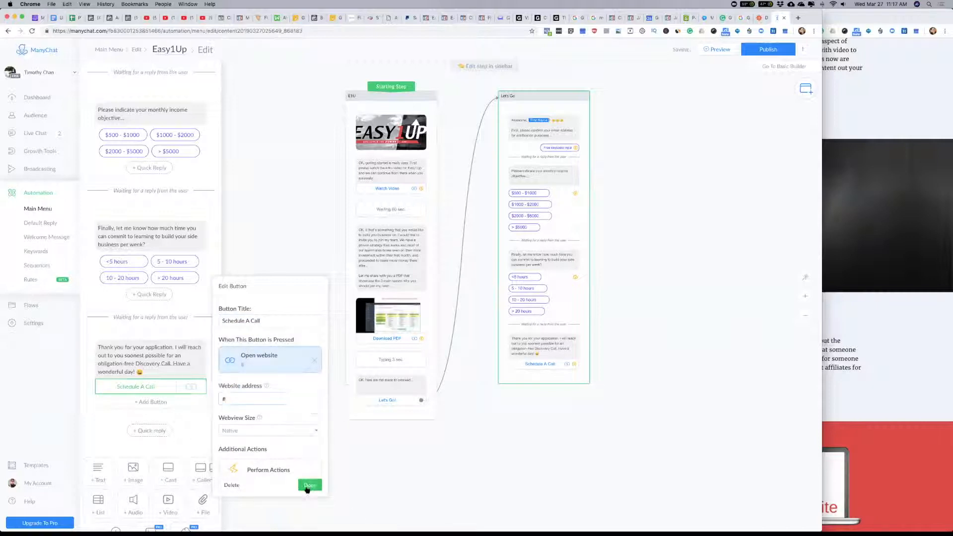
Step: Switch to the other Chrome window, search Google for "calendly" in a new tab, and open the Calendly site's login page
click(886, 108)
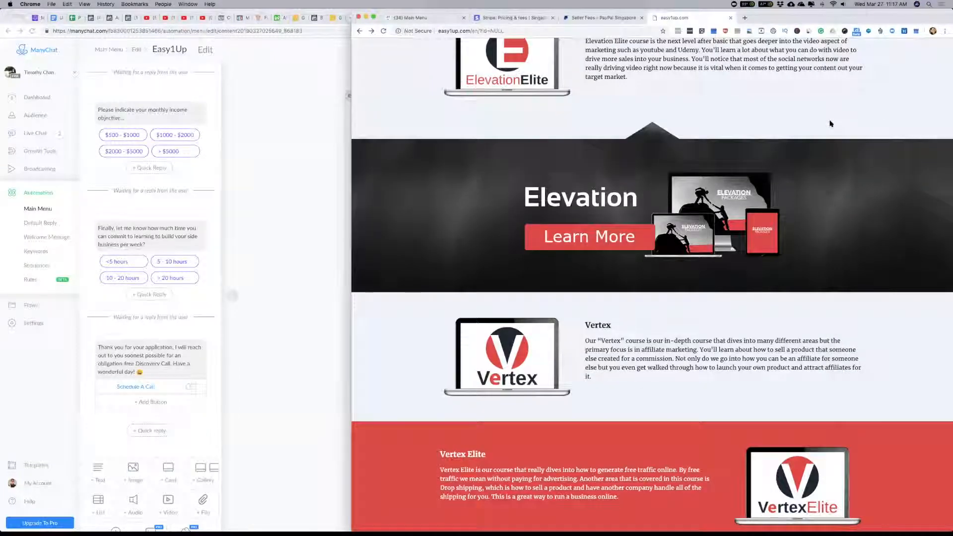
key(super+t)
text(calendly)
key(Return)
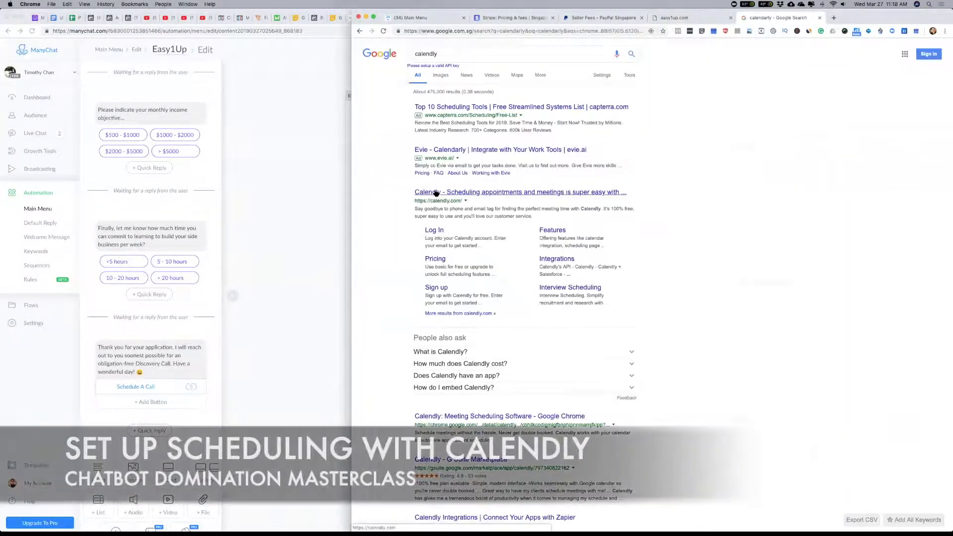
click(436, 193)
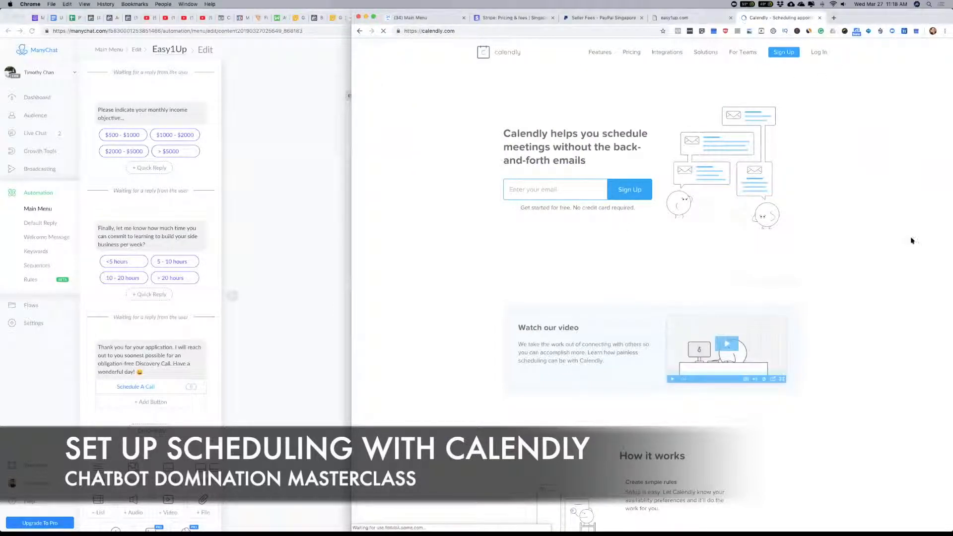
click(819, 52)
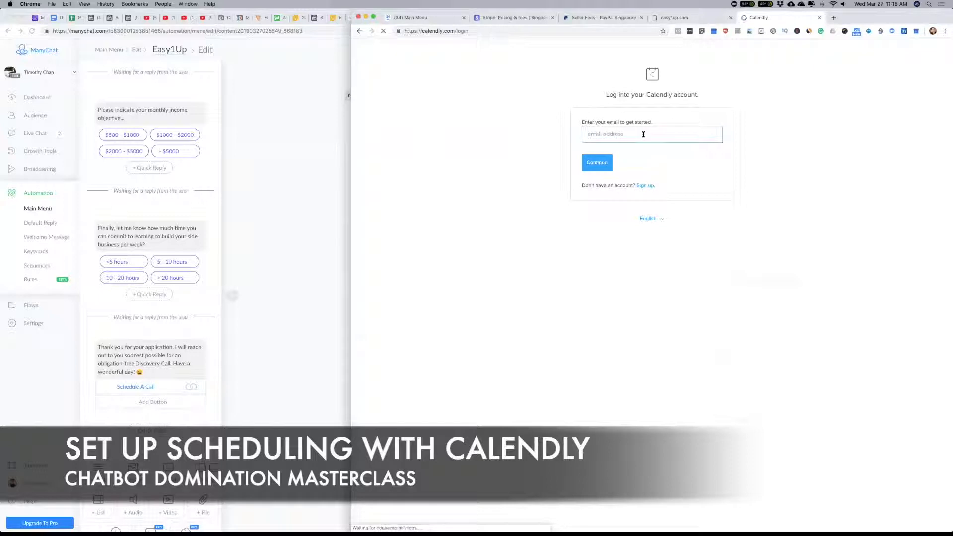
Step: Open the host's public Calendly page and view the 30-Minute Discovery Session's available times on Wednesday, March 27
click(643, 135)
click(457, 31)
double_click(457, 31)
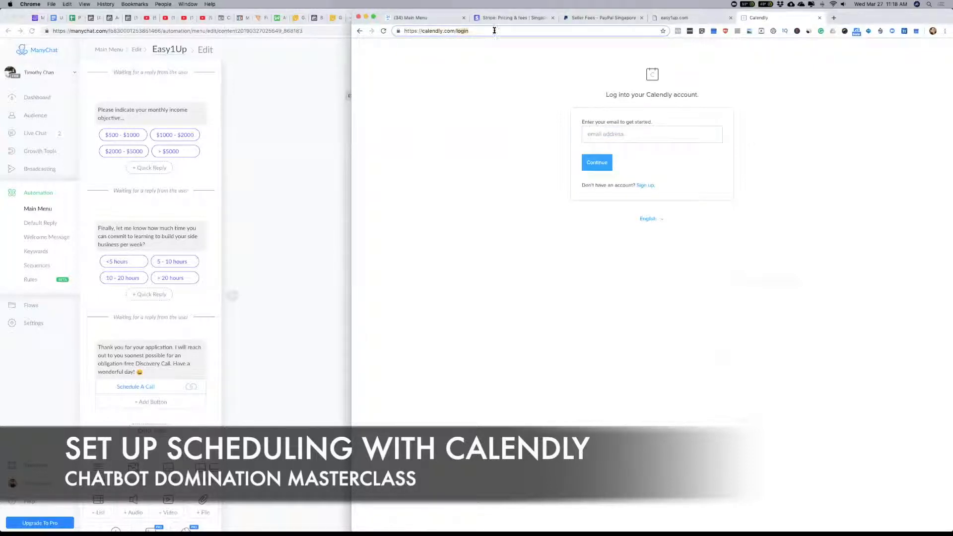
text(ptrchw)
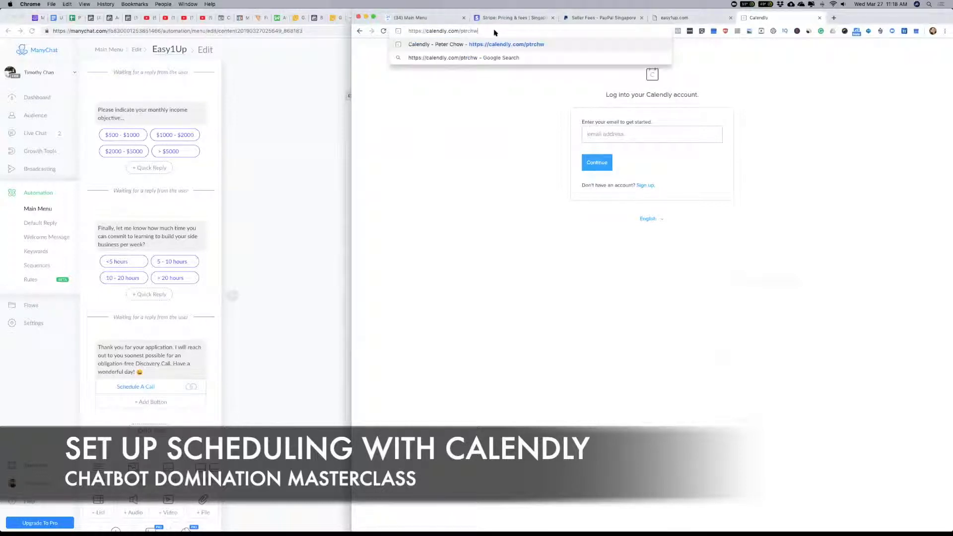
key(Return)
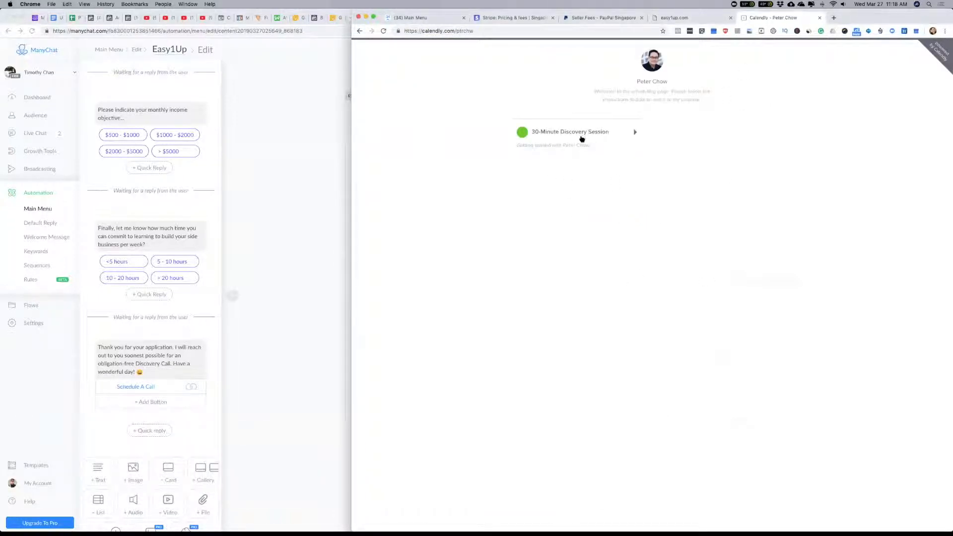
click(585, 135)
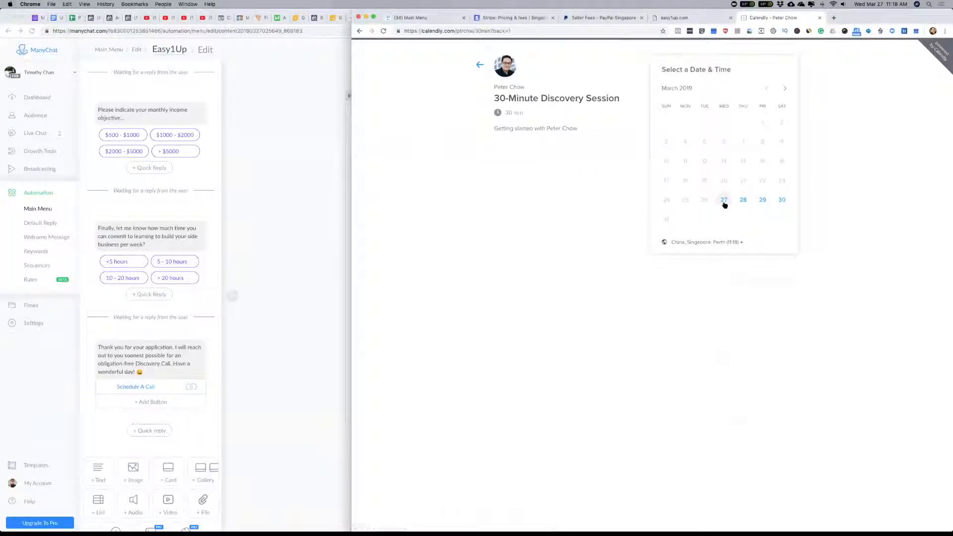
click(724, 201)
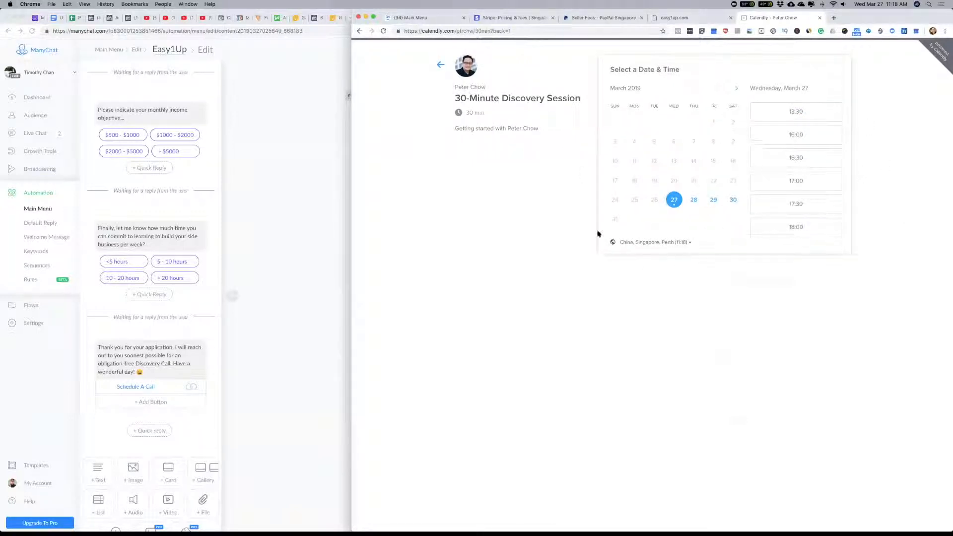
Step: Look at the Acuity online appointment scheduling page beside the Calendly one, and return to the Let's Go step in ManyChat
click(82, 447)
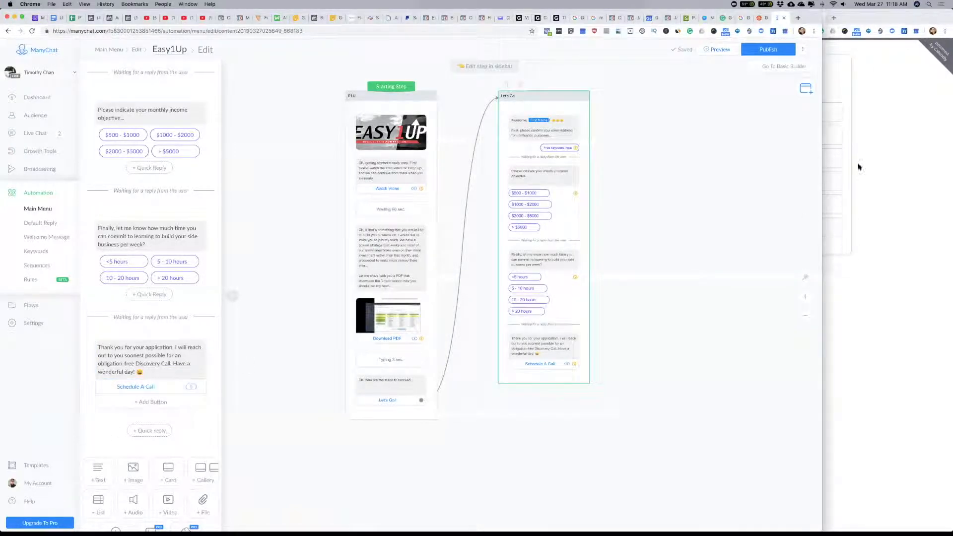
click(770, 20)
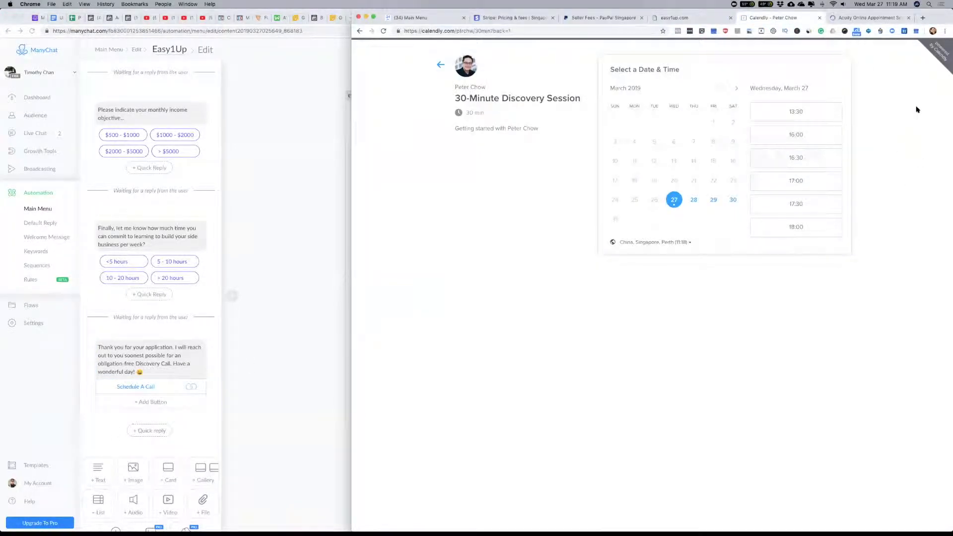
click(867, 19)
click(780, 19)
click(274, 173)
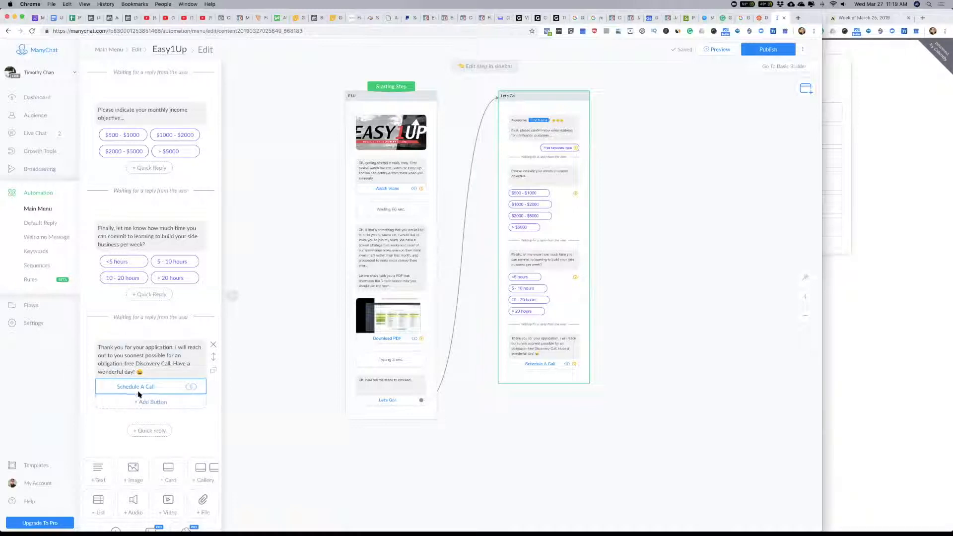
Step: Close the Let's Go step's editor and try to publish the Easy1Up flow
click(278, 381)
drag(705, 295, 673, 290)
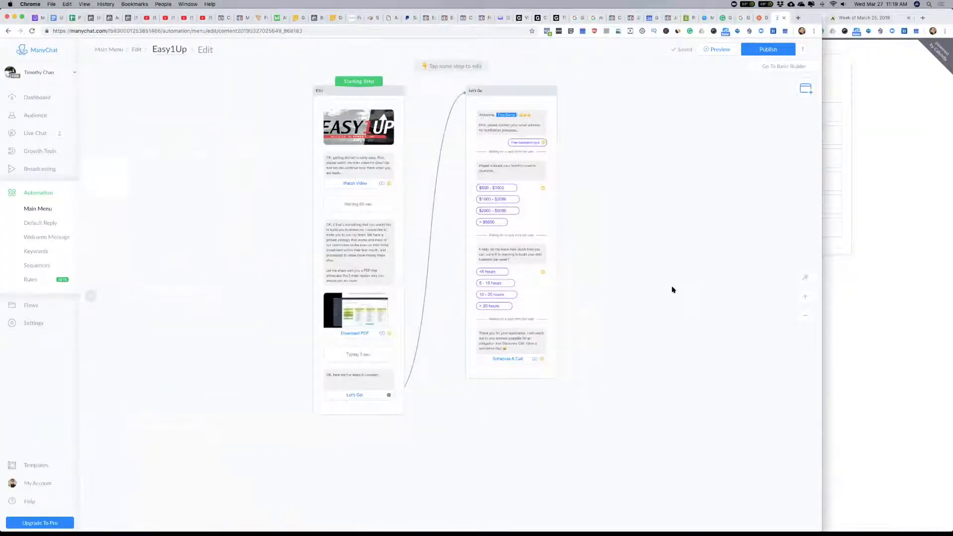
click(776, 49)
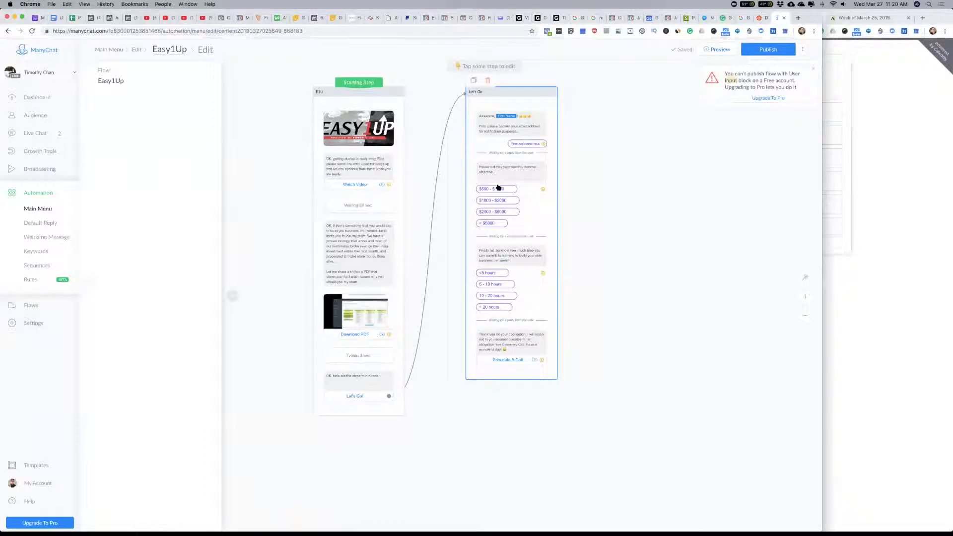
click(679, 216)
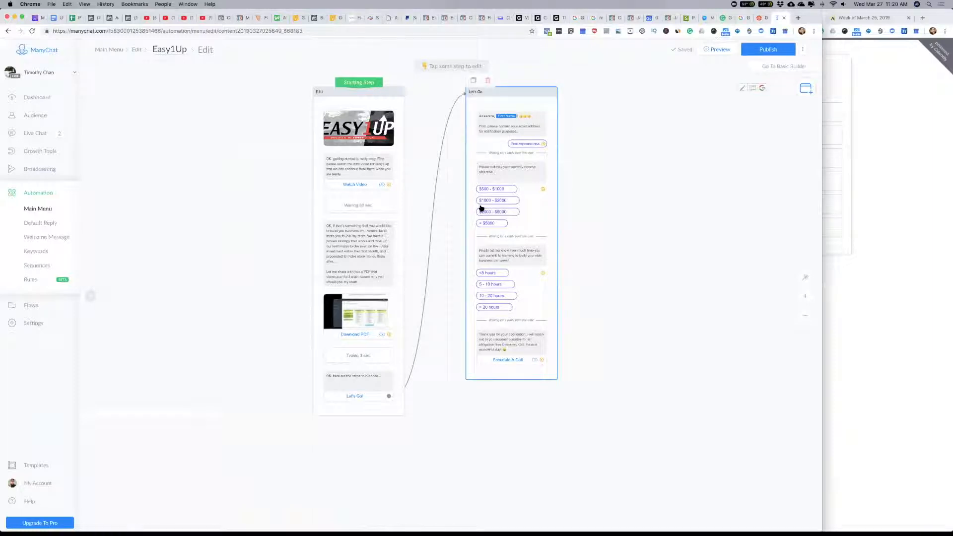
click(769, 50)
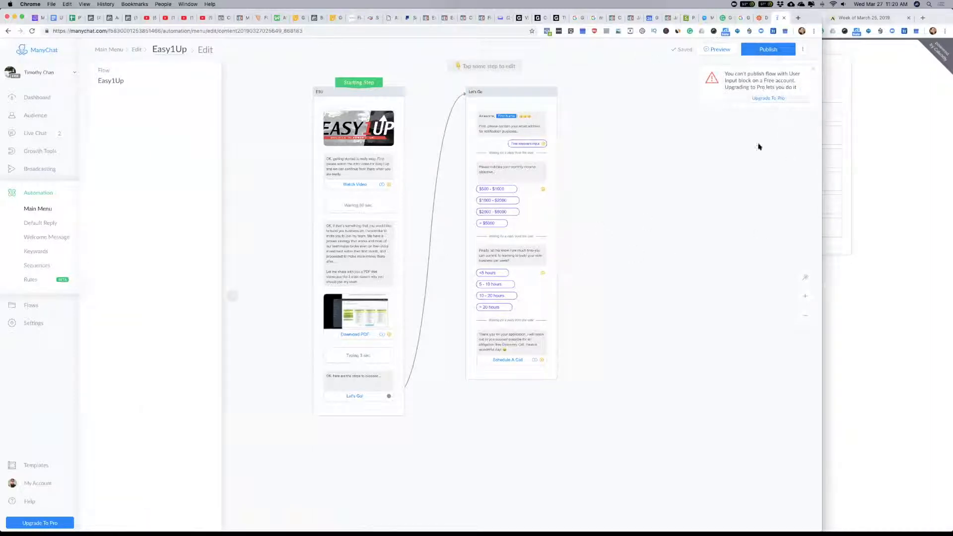
click(710, 152)
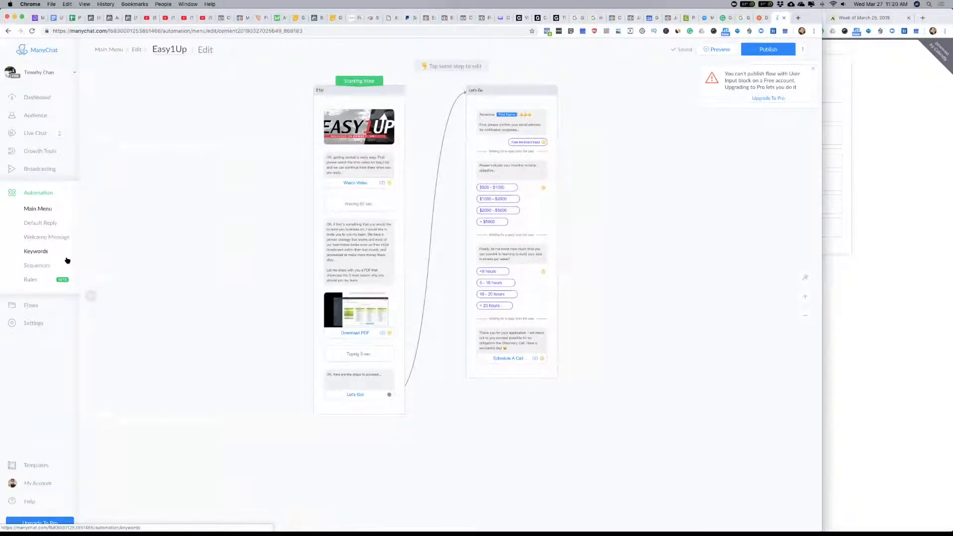
Step: Switch to Keynote, look through the masterclass slides around Live Bot Building, and return to ManyChat in Chrome
key(super+Tab)
click(396, 270)
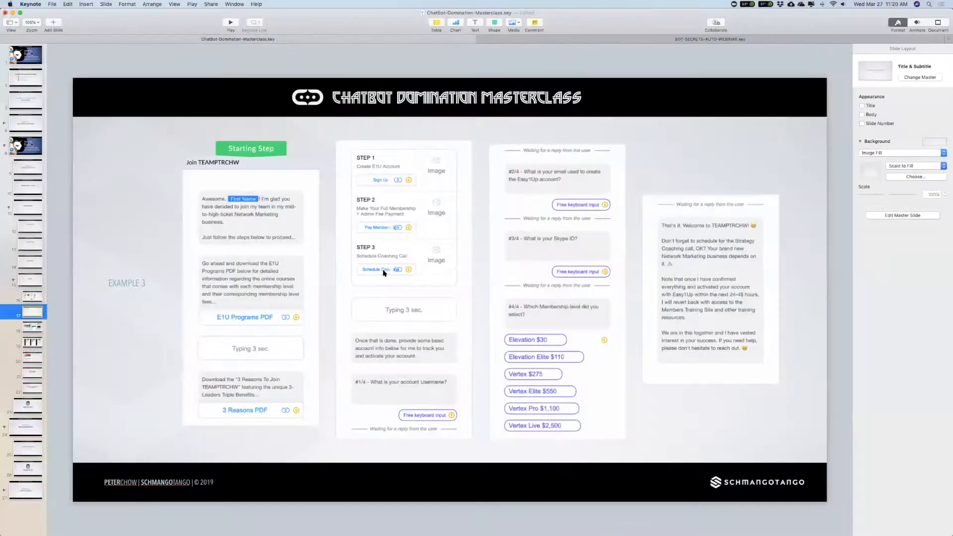
click(28, 188)
click(28, 206)
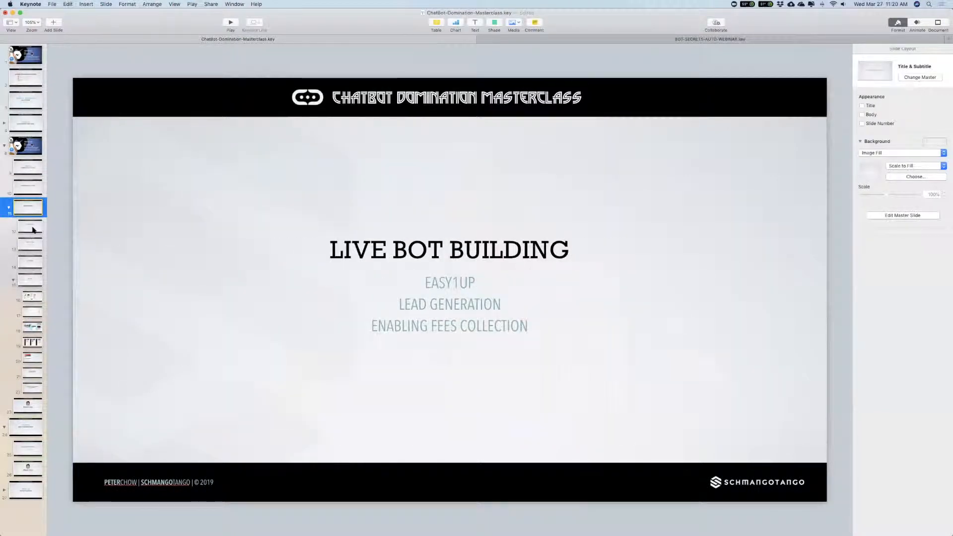
click(29, 226)
click(29, 247)
key(super+Tab)
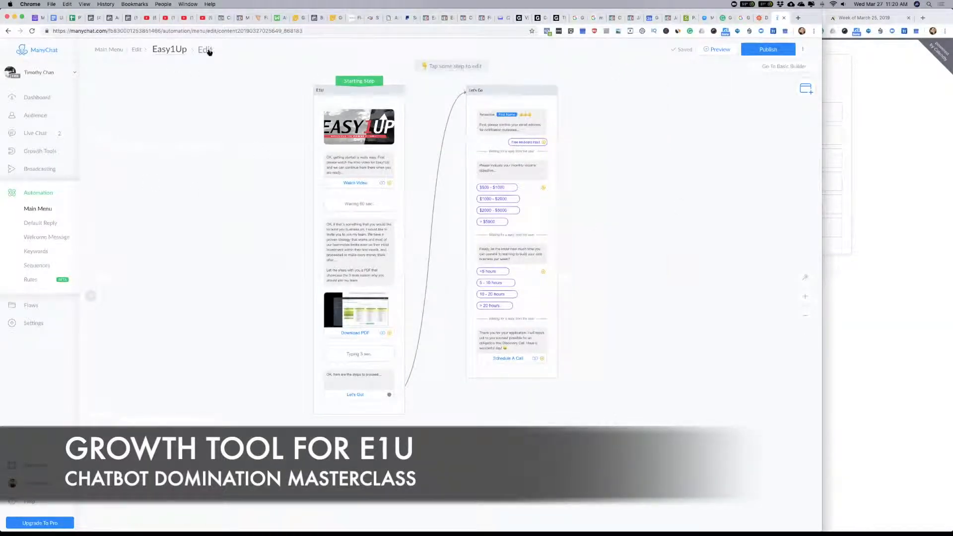
Step: Leave the Easy1Up flow and create a Messenger Ref URL growth tool named "E1U Application"
click(139, 52)
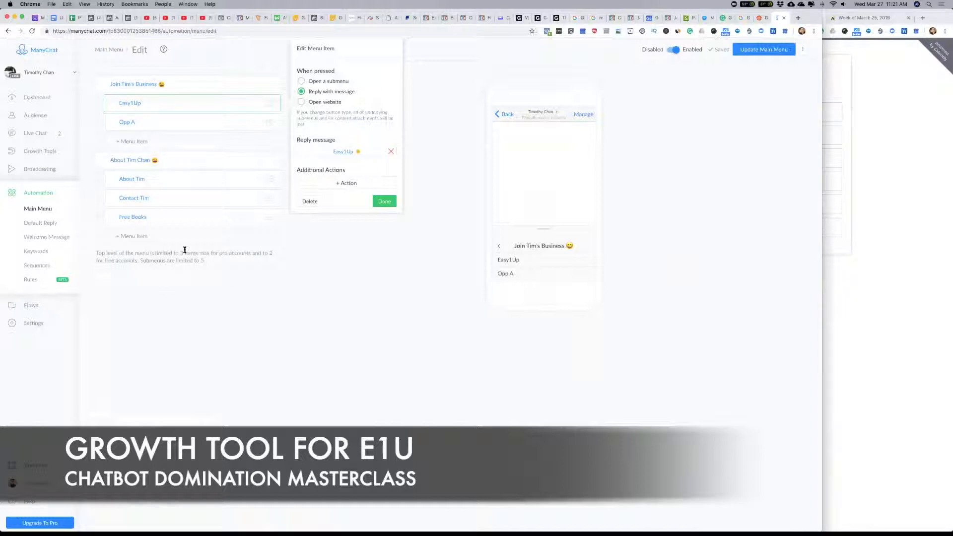
click(42, 151)
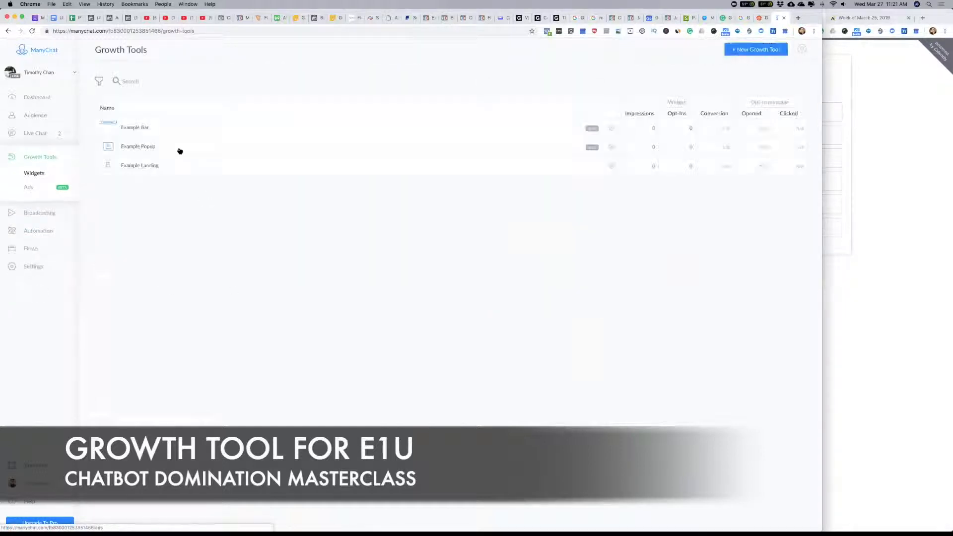
click(734, 49)
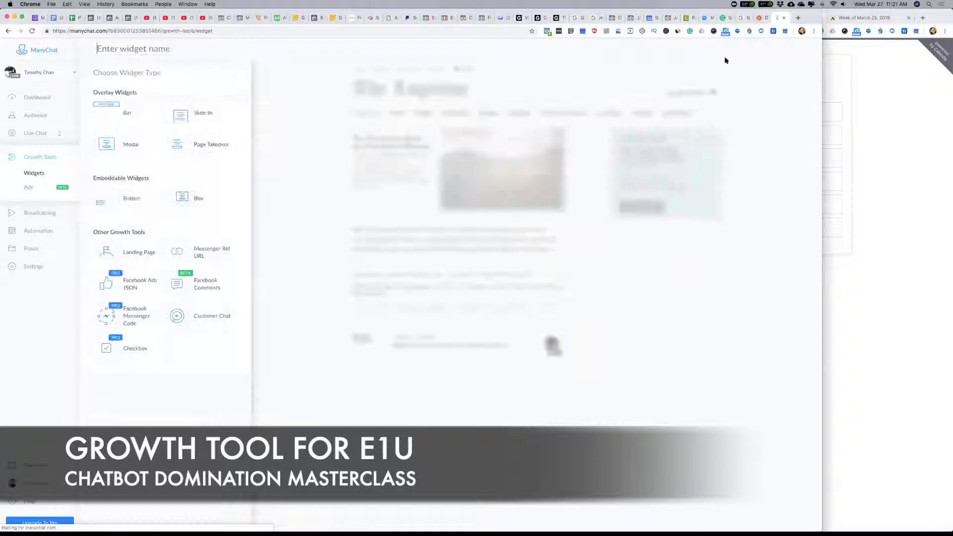
click(206, 256)
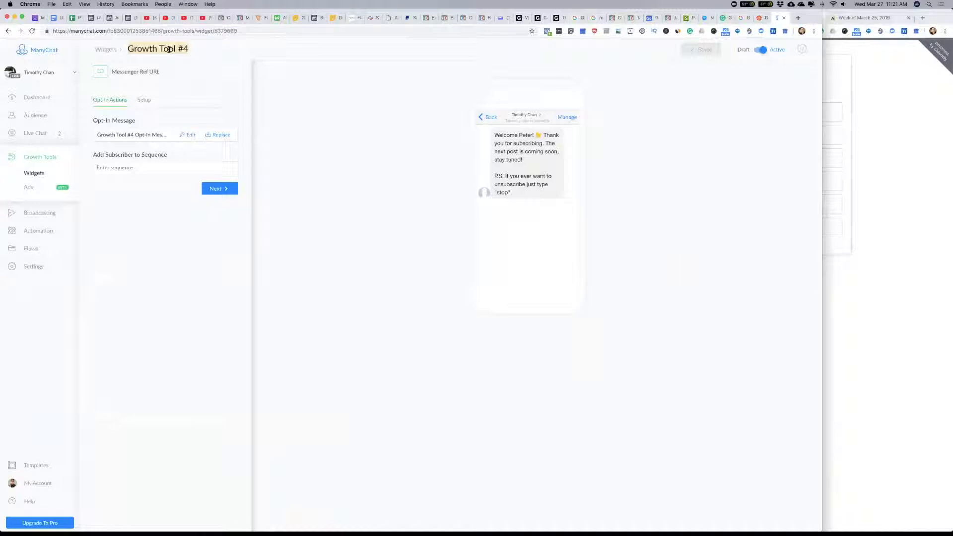
click(169, 49)
text(E1U)
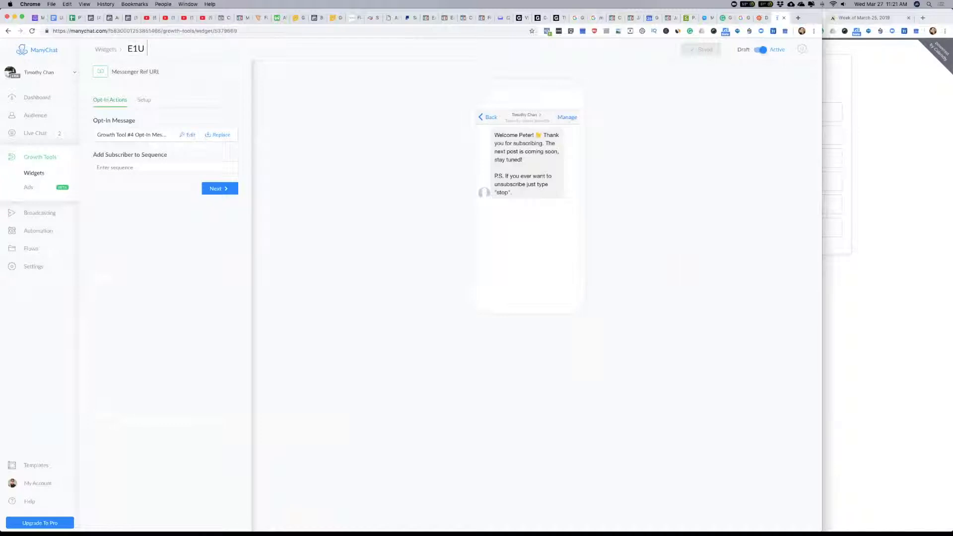
text( Application)
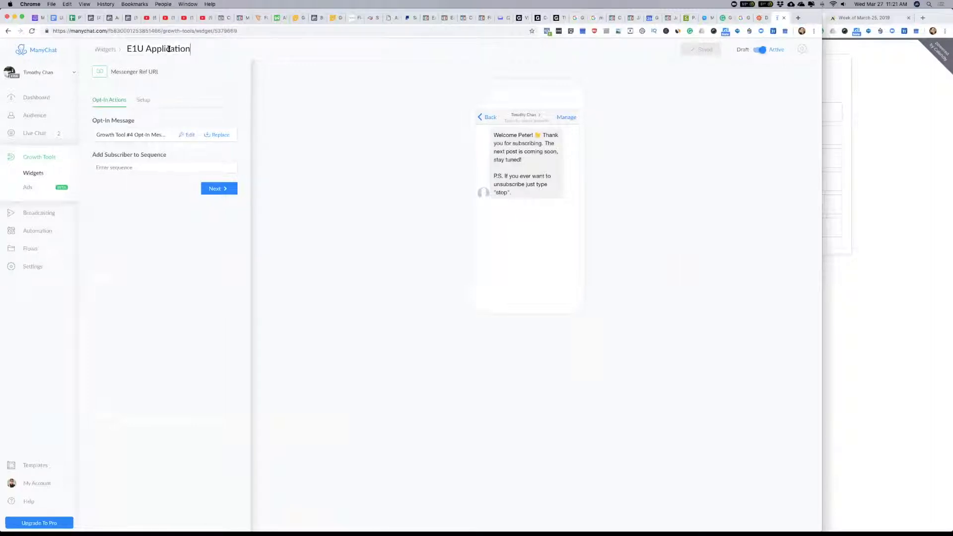
click(313, 210)
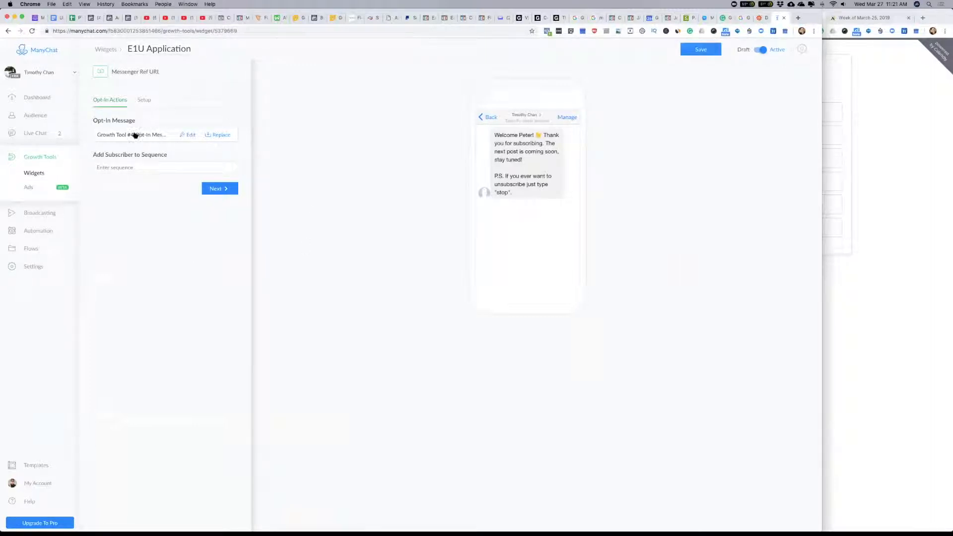
Step: Look at the growth tool's default opt-in message flow, then return to the E1U Application widget and save it
click(188, 135)
click(471, 89)
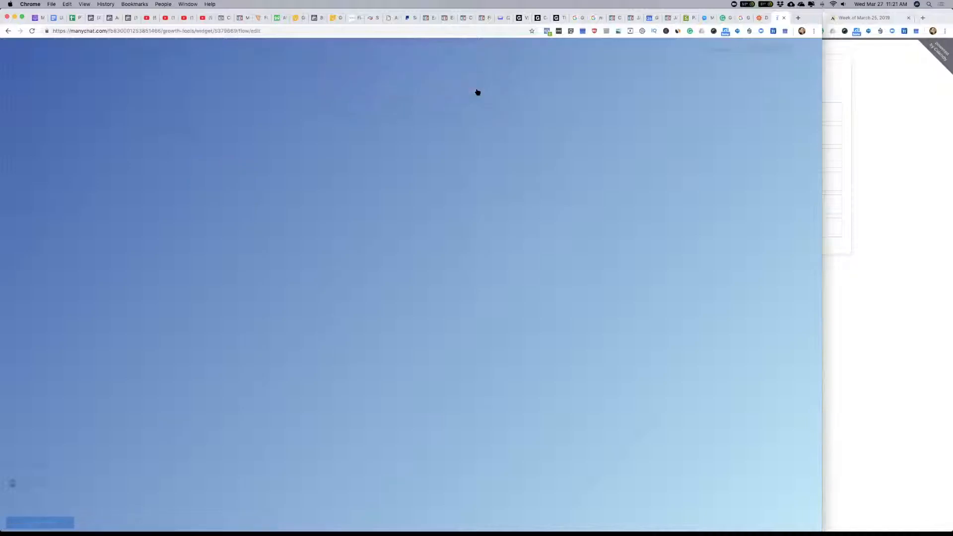
click(180, 49)
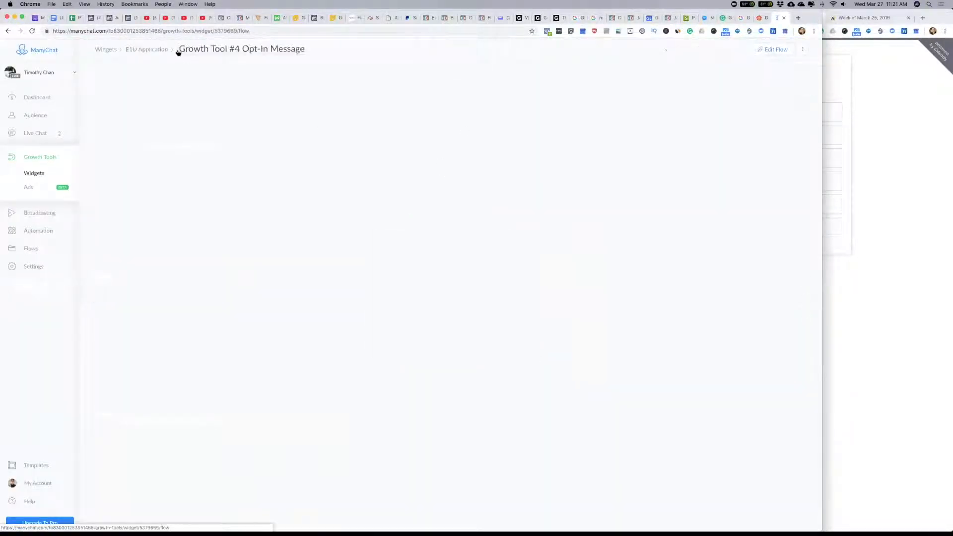
click(775, 50)
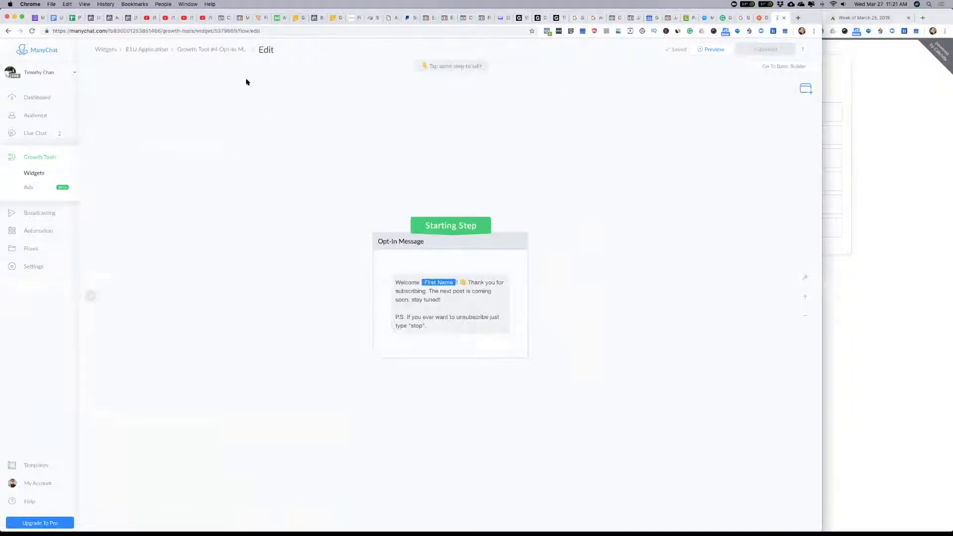
click(157, 49)
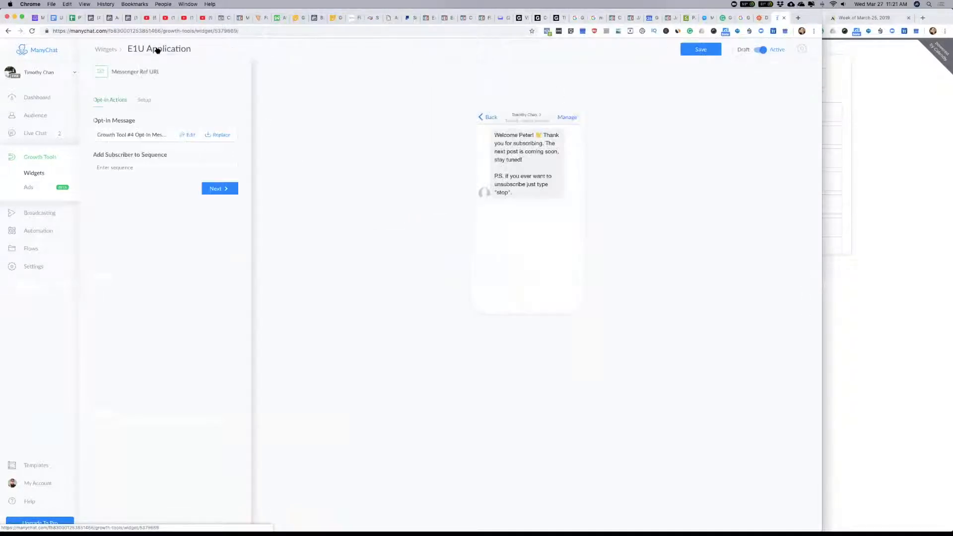
click(707, 54)
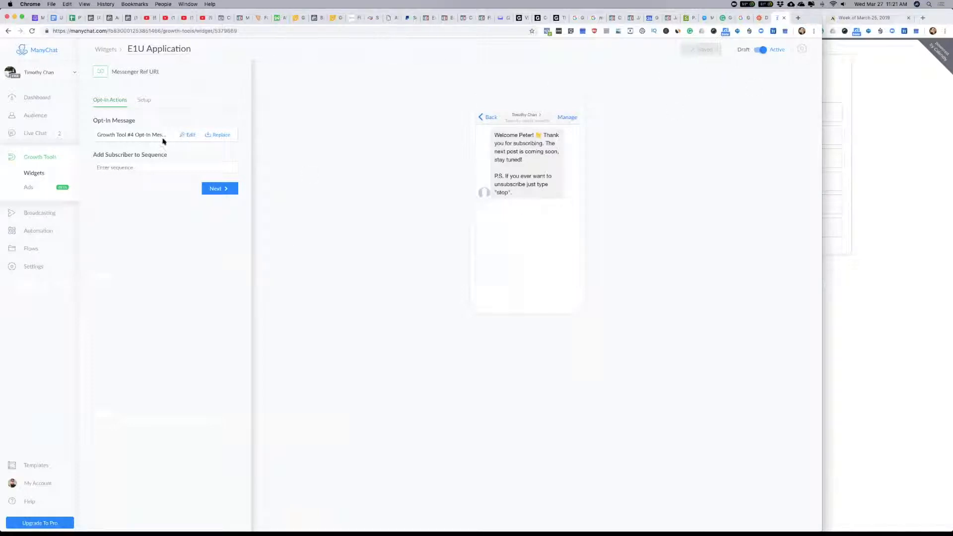
Step: Rewrite the opt-in message's text after the greeting as "Thank you for your interest in building your side online business with Easy1Up."
click(188, 134)
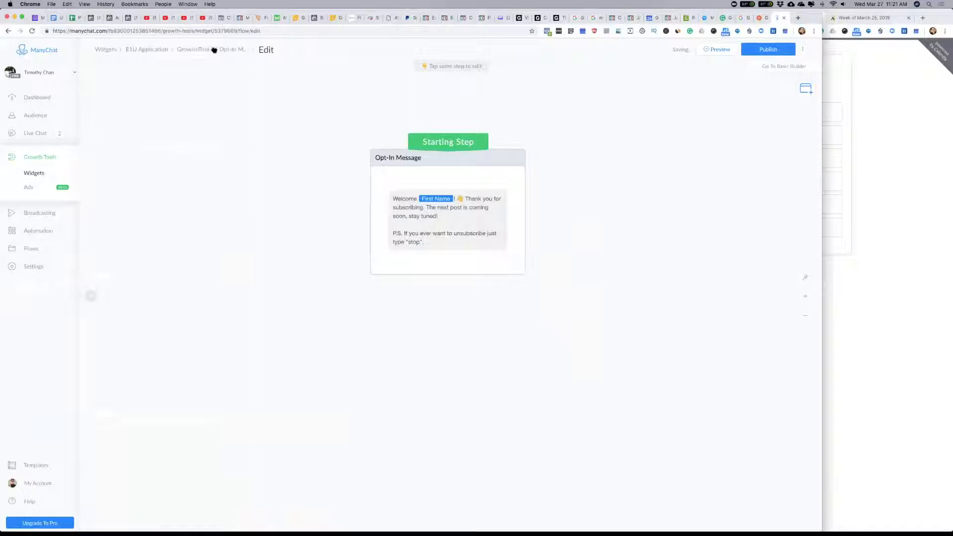
click(502, 269)
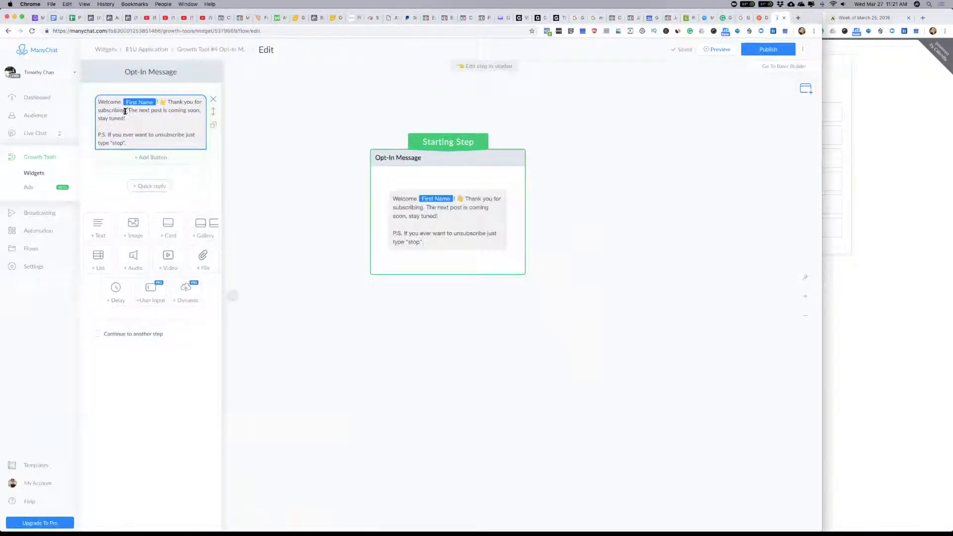
click(168, 101)
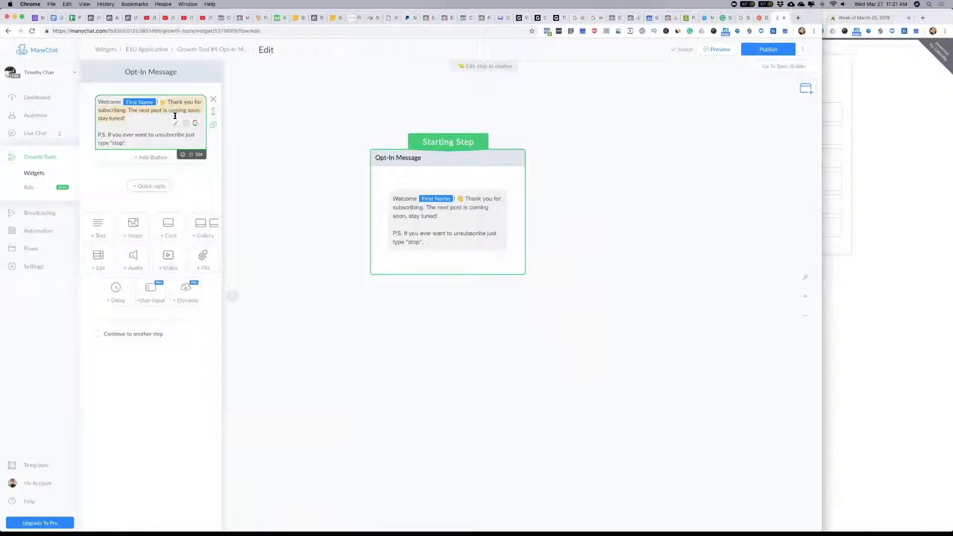
text(Thank you for)
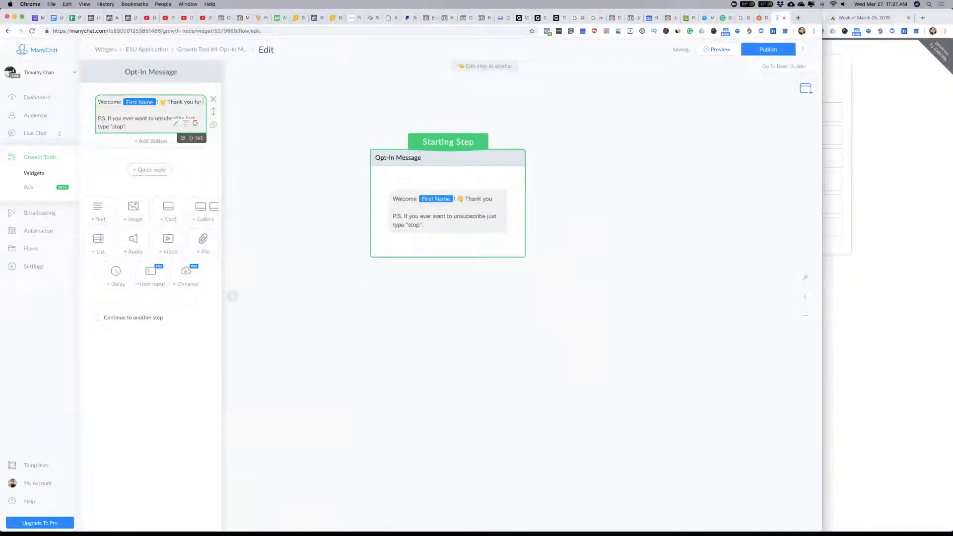
text( your interest in building your )
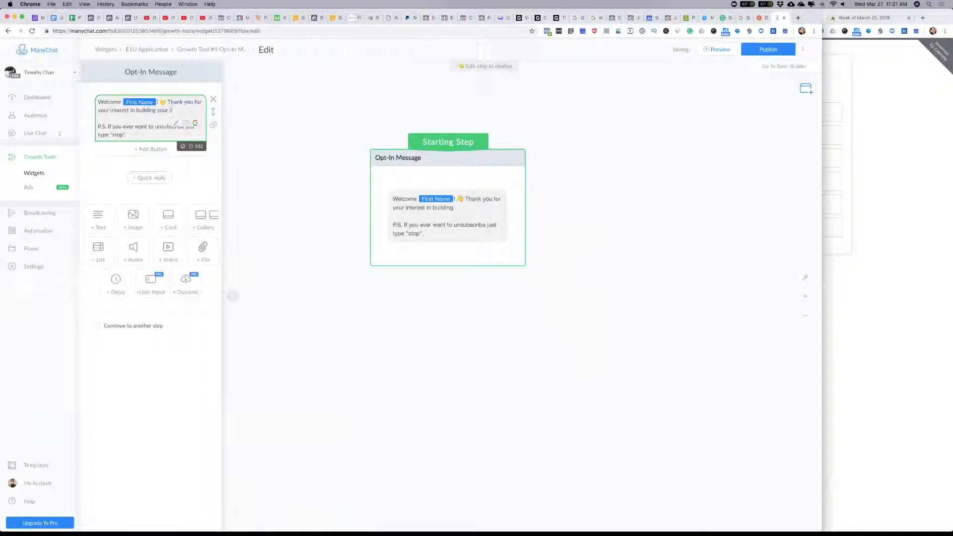
text(side online busi)
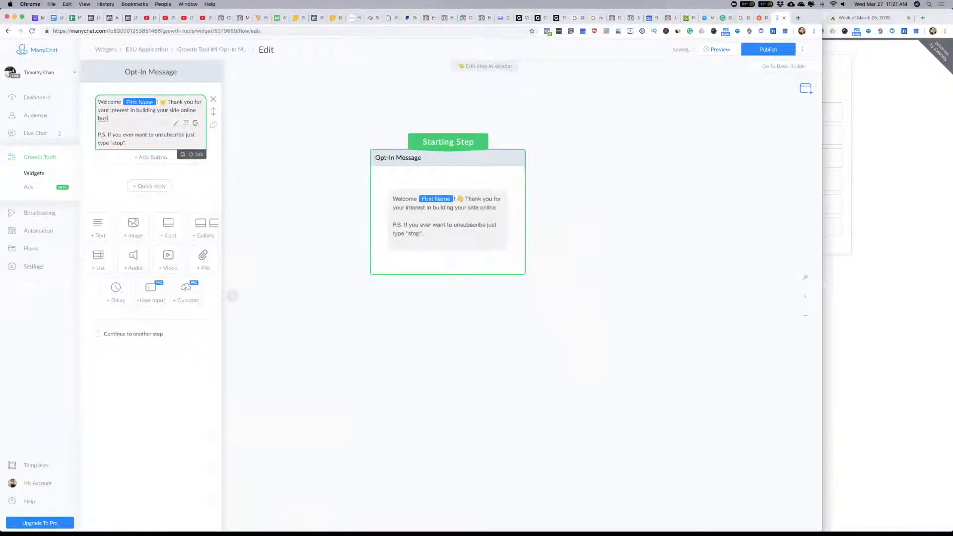
text(ness,with E)
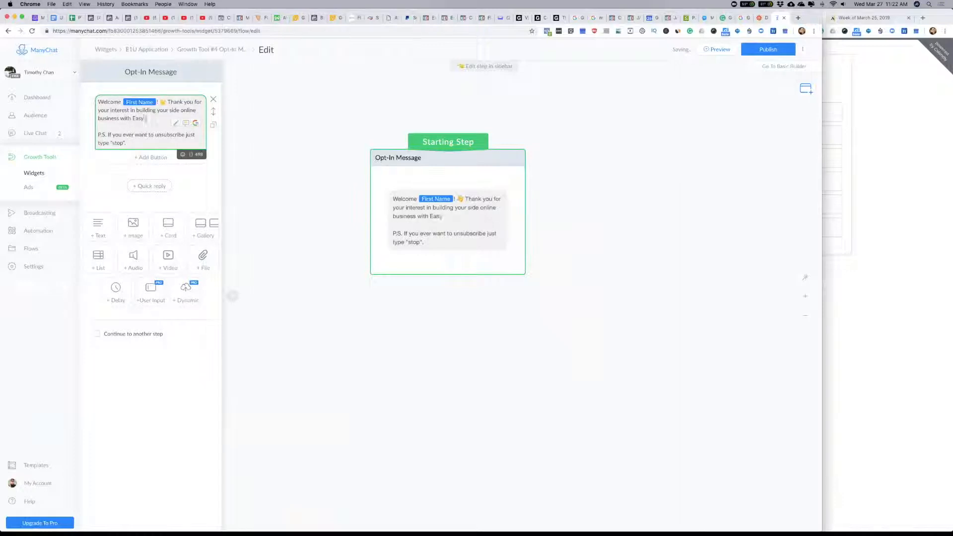
text(asy1Up.)
Step: Insert "joining me in" before "building your side online business" in the opt-in message
click(137, 110)
text(joining )
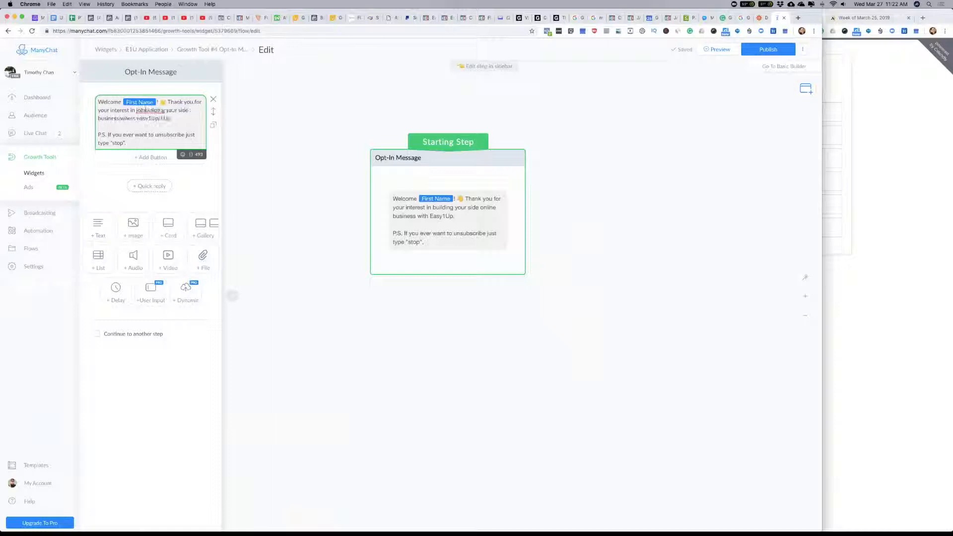
text(me in)
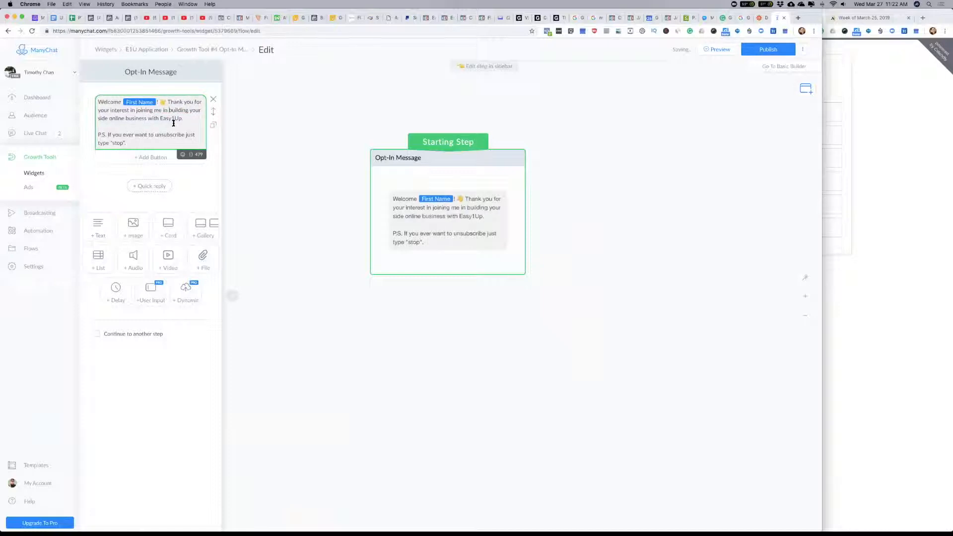
Step: Add a button titled "Next" to the opt-in message that sends a new message
click(152, 157)
text(Next)
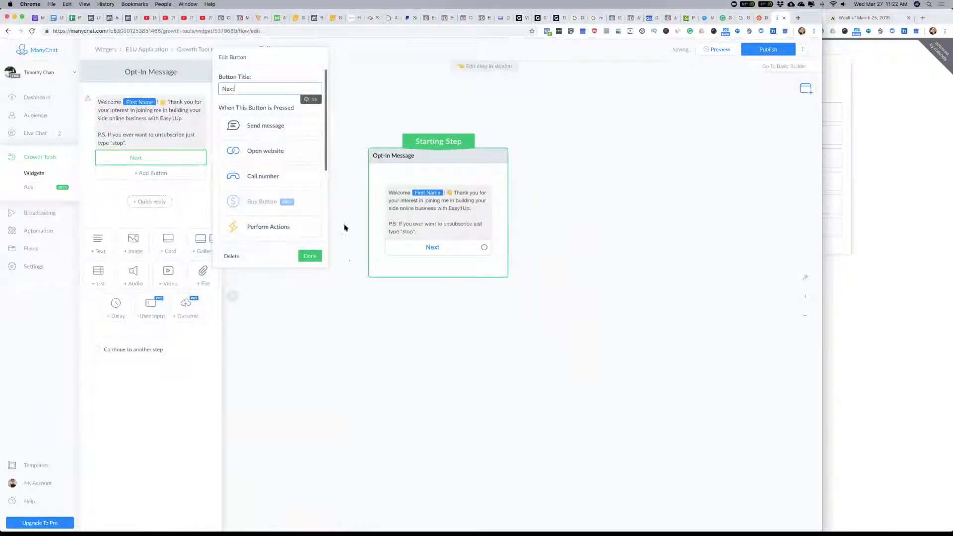
click(261, 128)
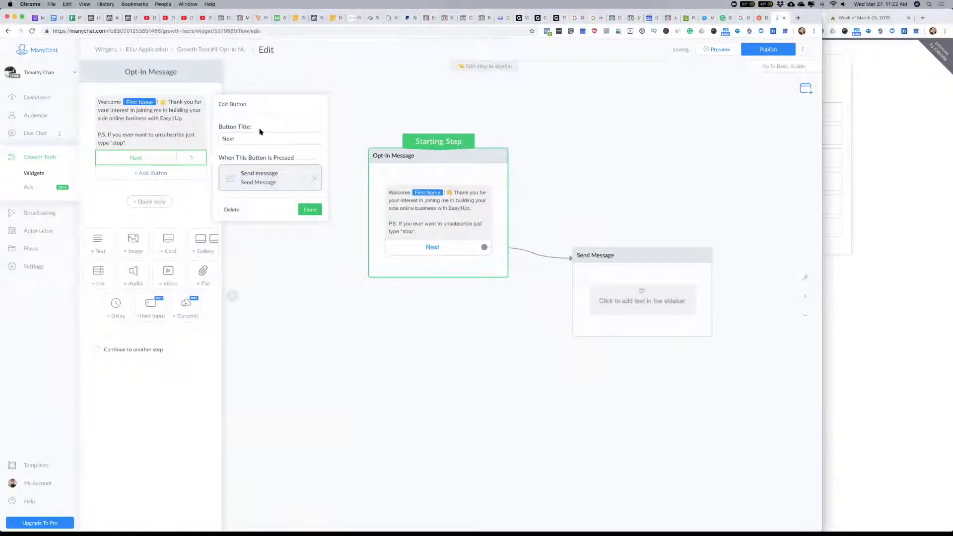
Step: Rename the message step linked to the Next button as "Next" and open its empty text block for editing
click(271, 181)
click(149, 71)
text(N)
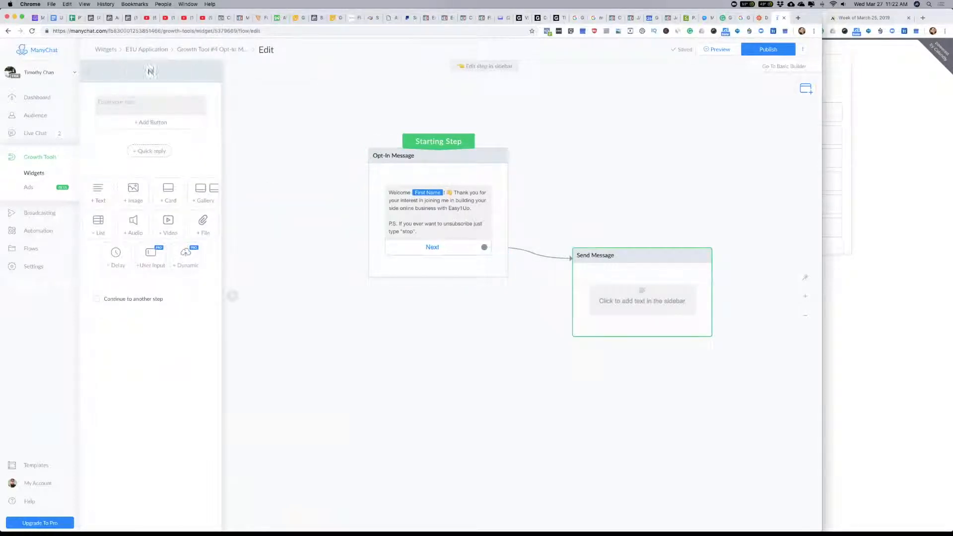
text(ext)
click(151, 109)
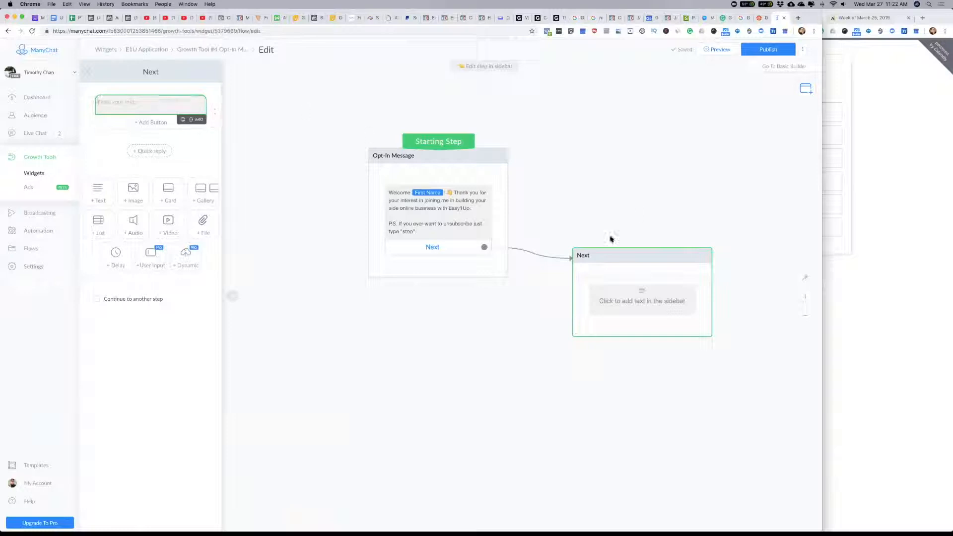
Step: Switch to the other ManyChat account's Main Menu and open the flow behind "Join My E1U Team" for editing
click(905, 104)
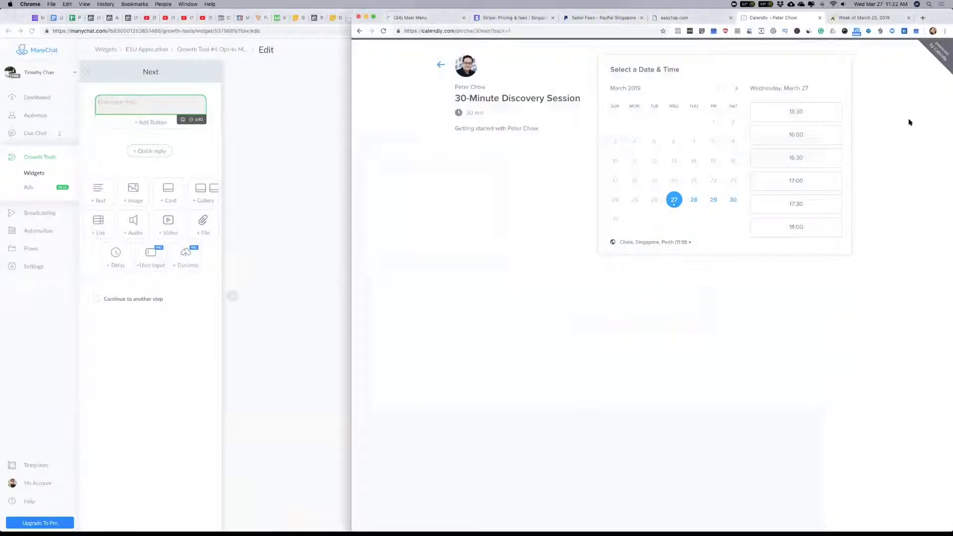
click(414, 19)
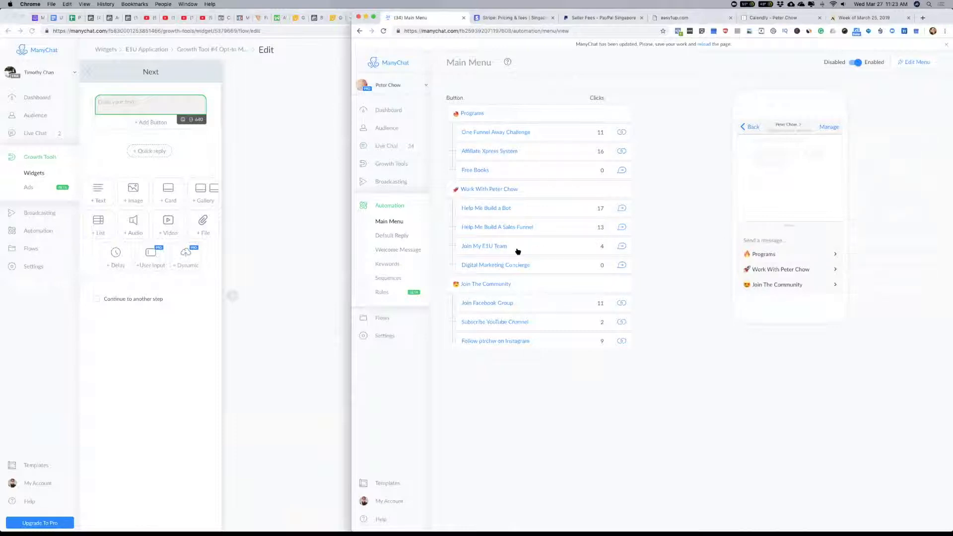
click(622, 246)
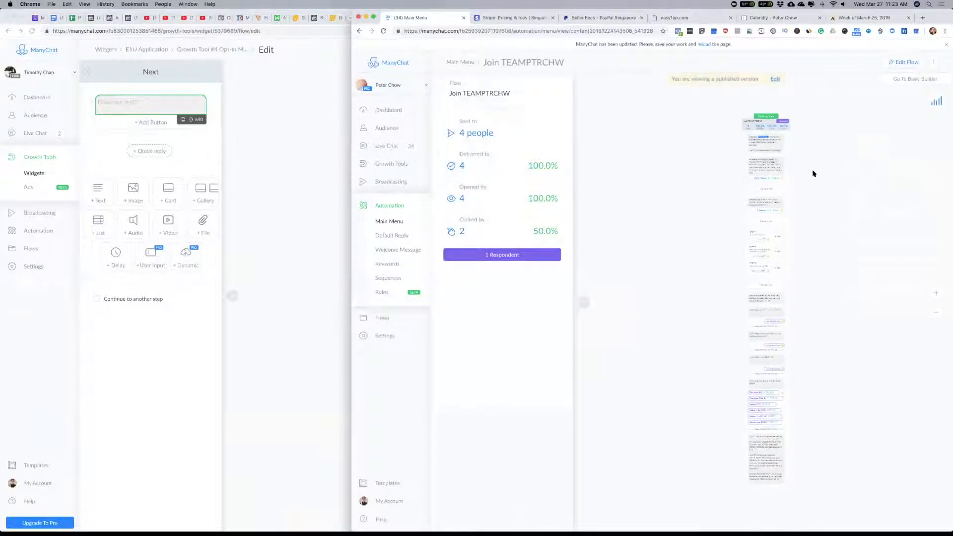
click(905, 62)
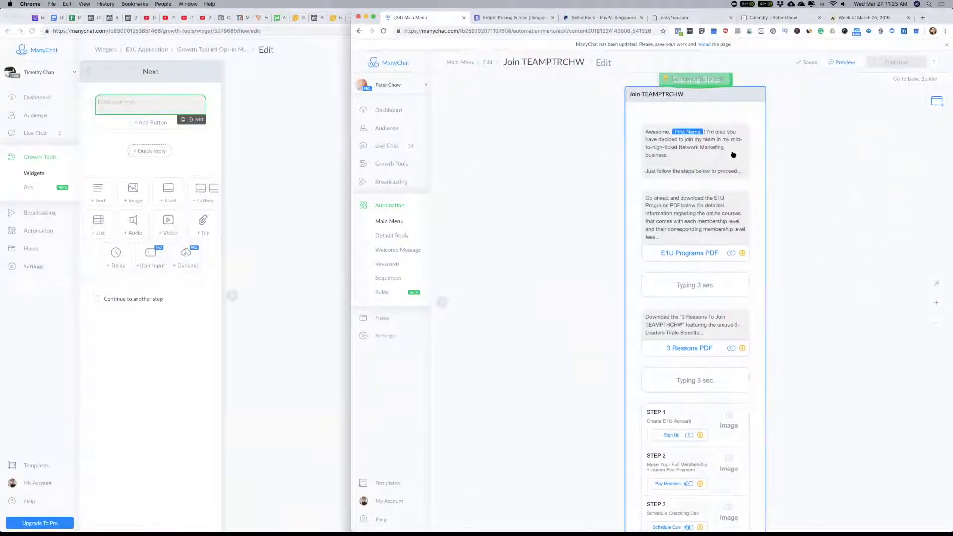
Step: Copy the "Awesome, First Name!" greeting text from the existing team flow into the Next step's empty text block
click(646, 133)
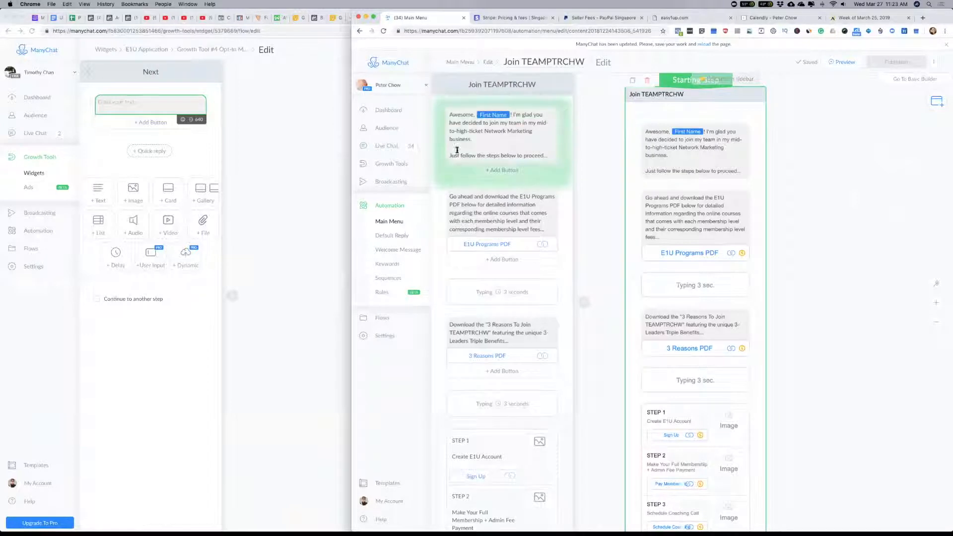
drag(538, 156, 449, 115)
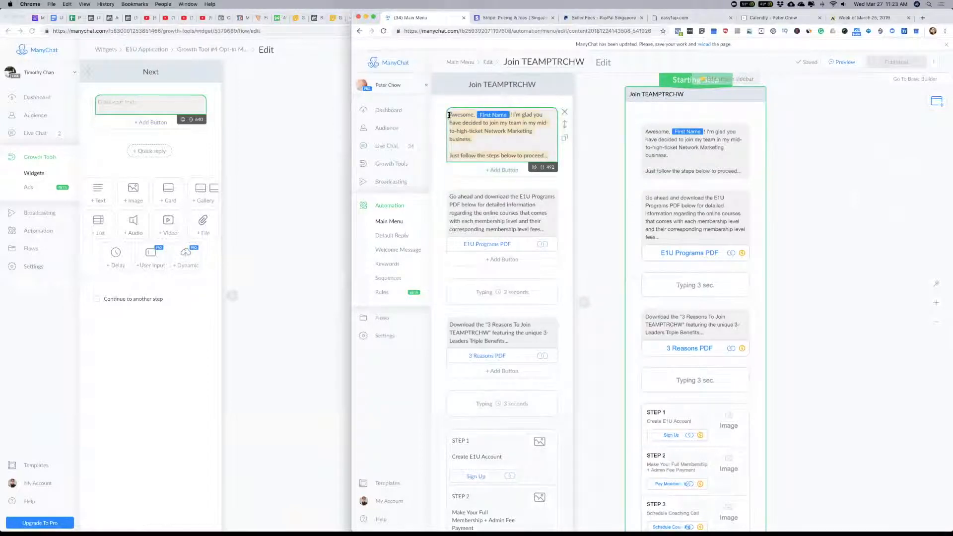
key(super+c)
click(308, 147)
key(super+v)
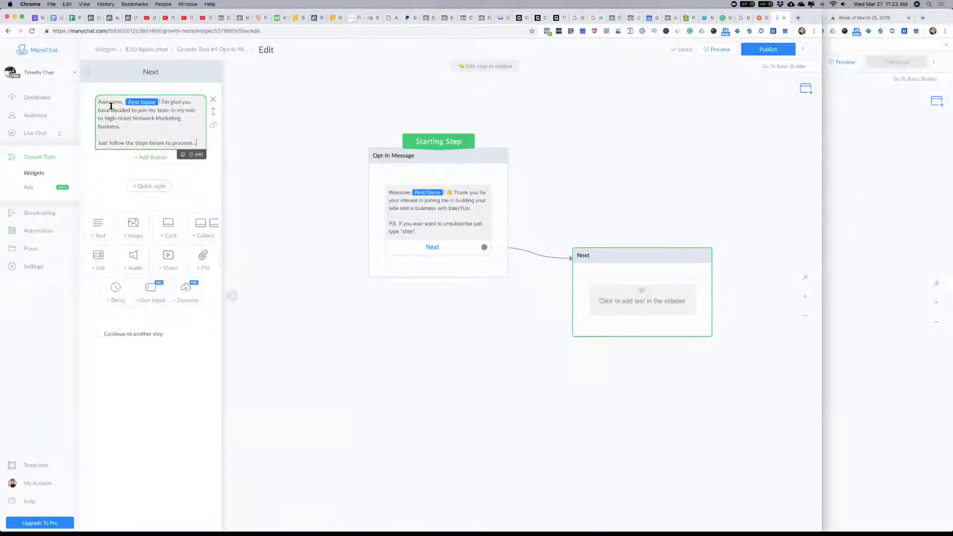
Step: Copy the "Go ahead and download the E1U Programs PDF" paragraph and add it below the Next message's greeting, separated by a blank line
click(893, 174)
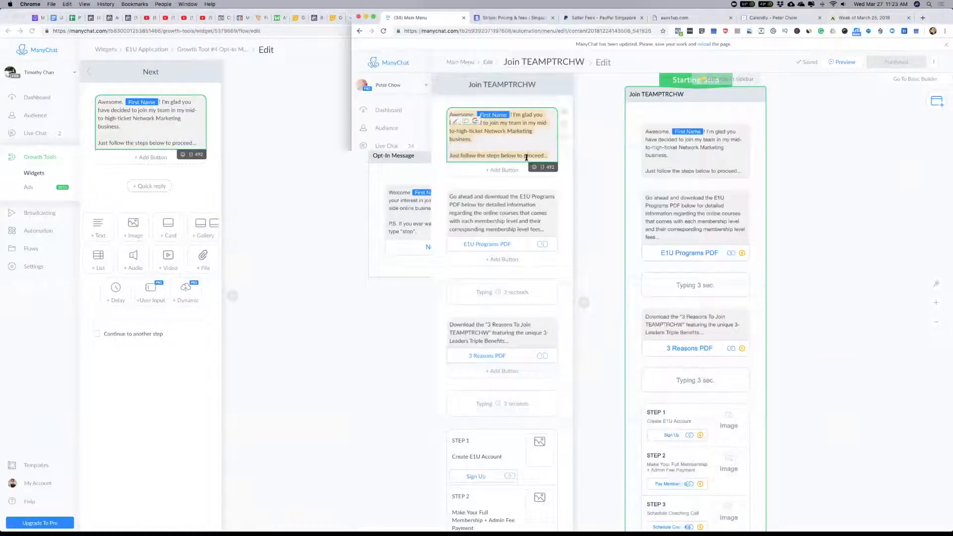
drag(544, 230, 437, 204)
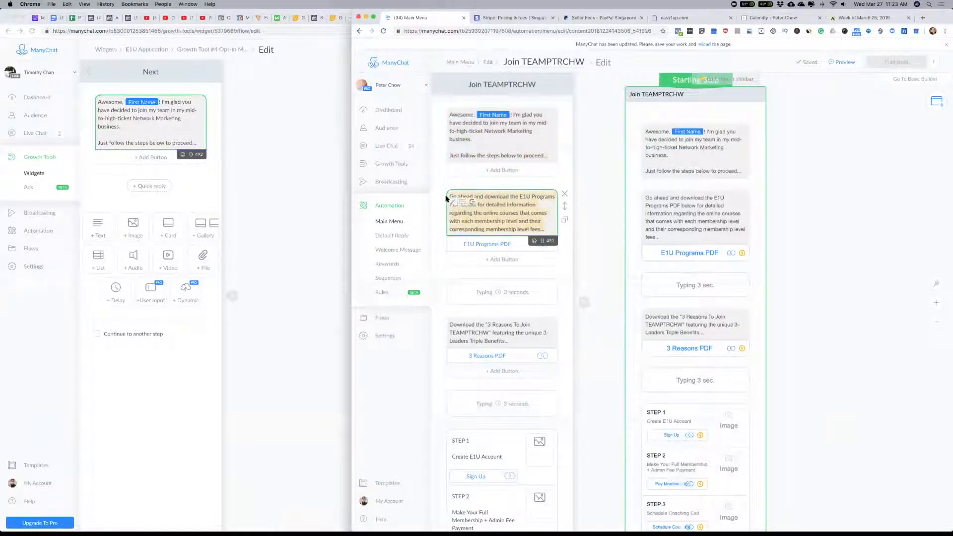
click(207, 148)
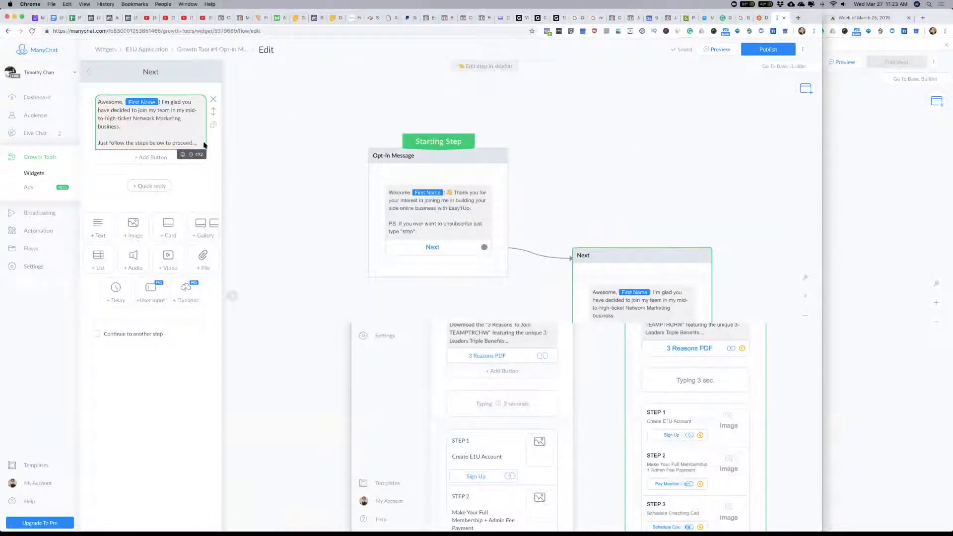
key(Return)
key(Return)
key(super+v)
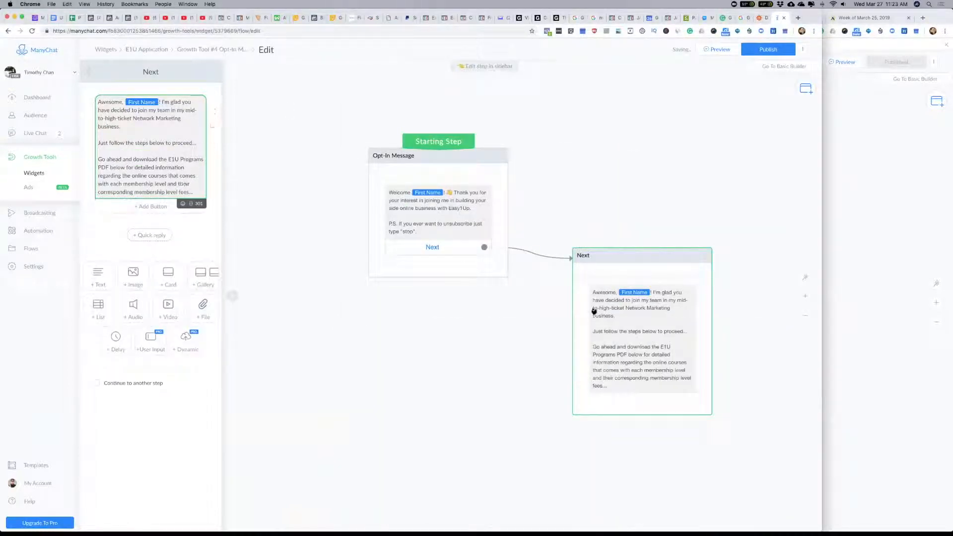
Step: Add a button titled "E1U Programs PDF" to the Next message, matching the existing team flow
click(872, 219)
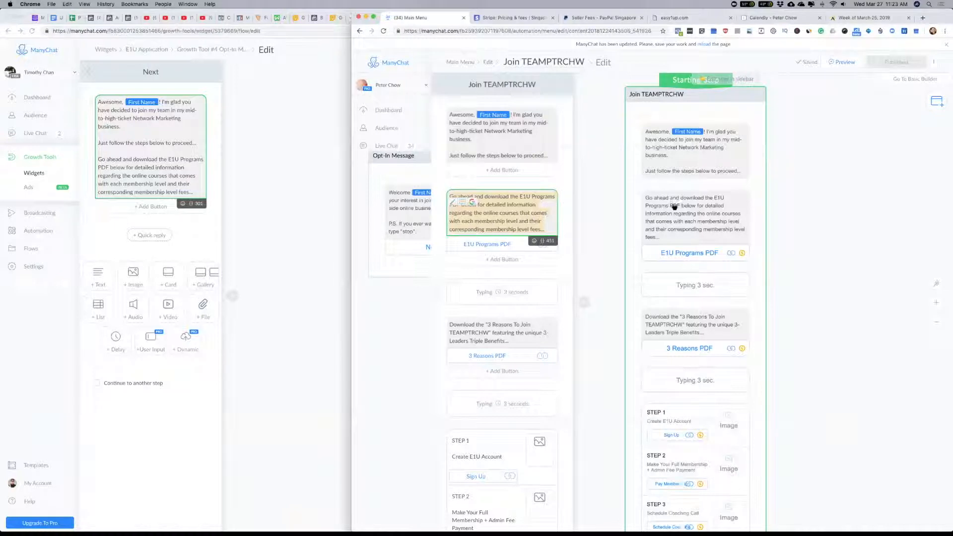
scroll(501, 149, down, 4)
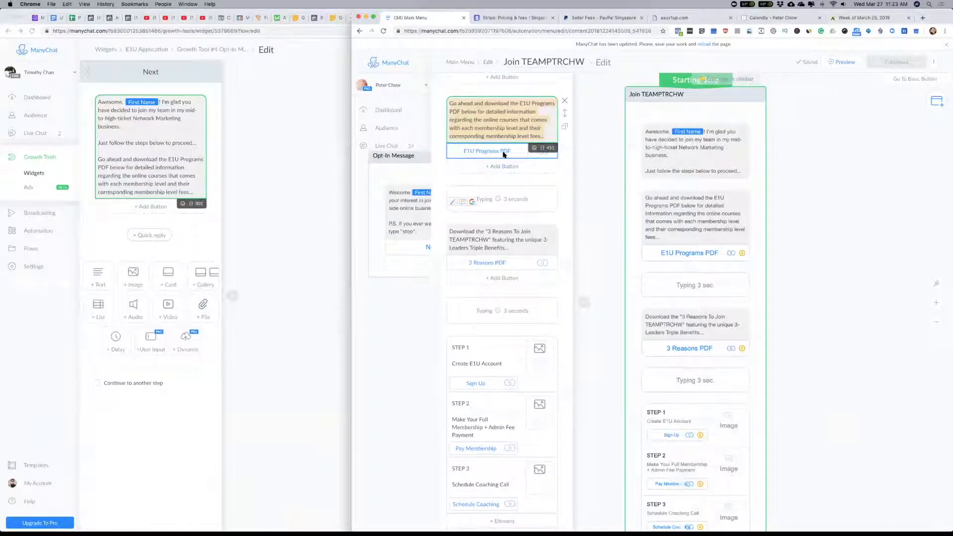
click(135, 208)
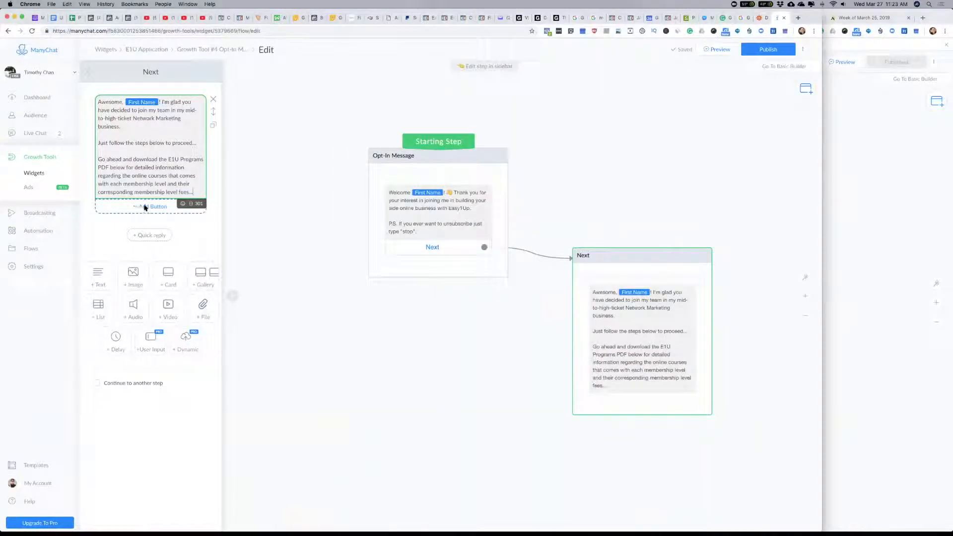
click(892, 201)
click(485, 243)
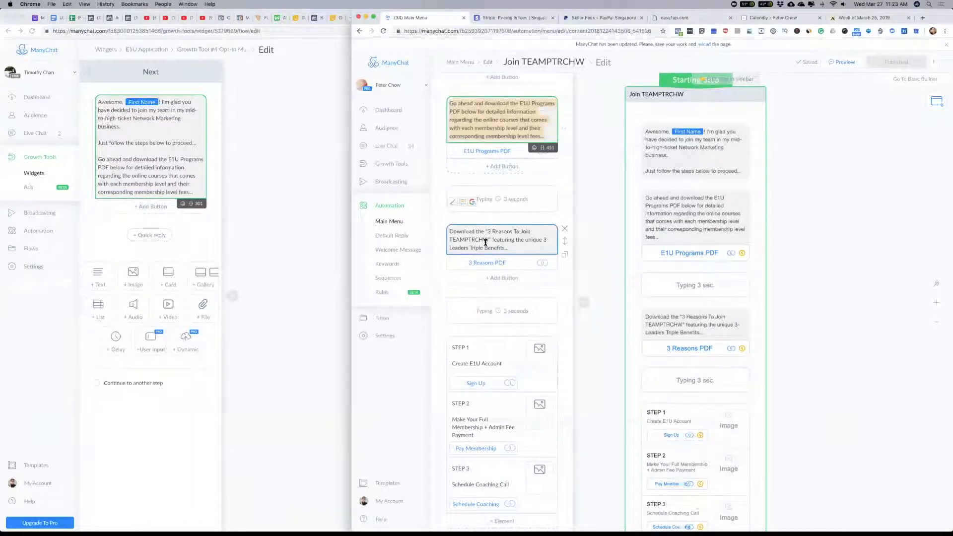
click(171, 187)
click(158, 208)
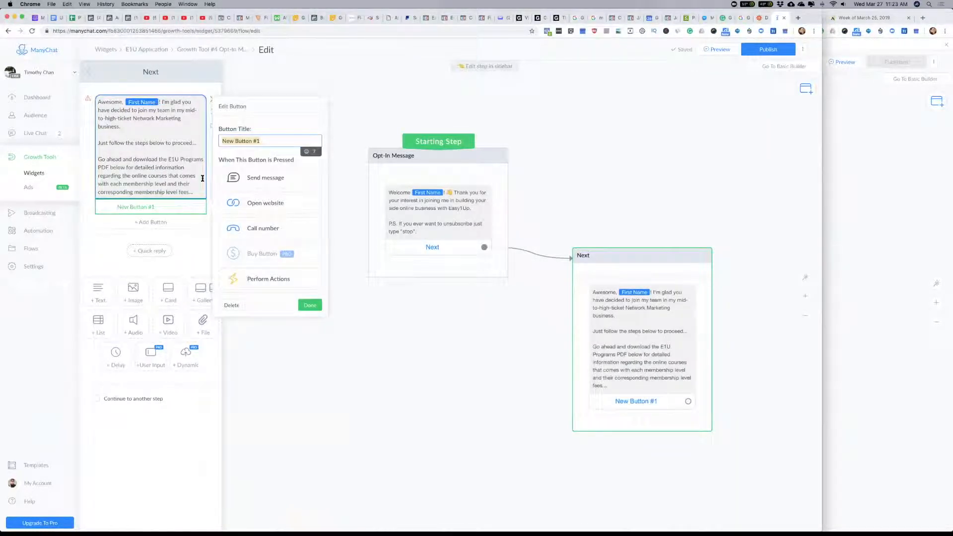
text(E)
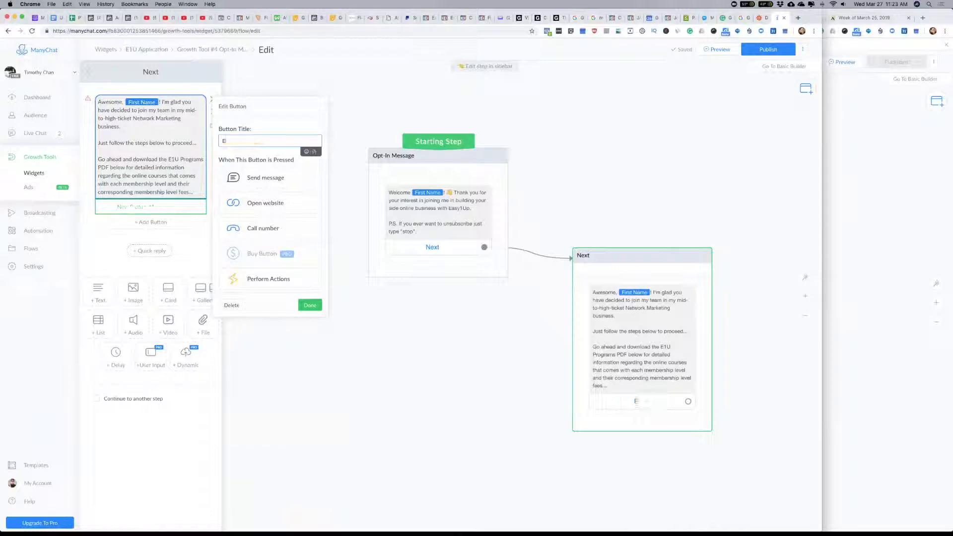
text(1U Programs PDF)
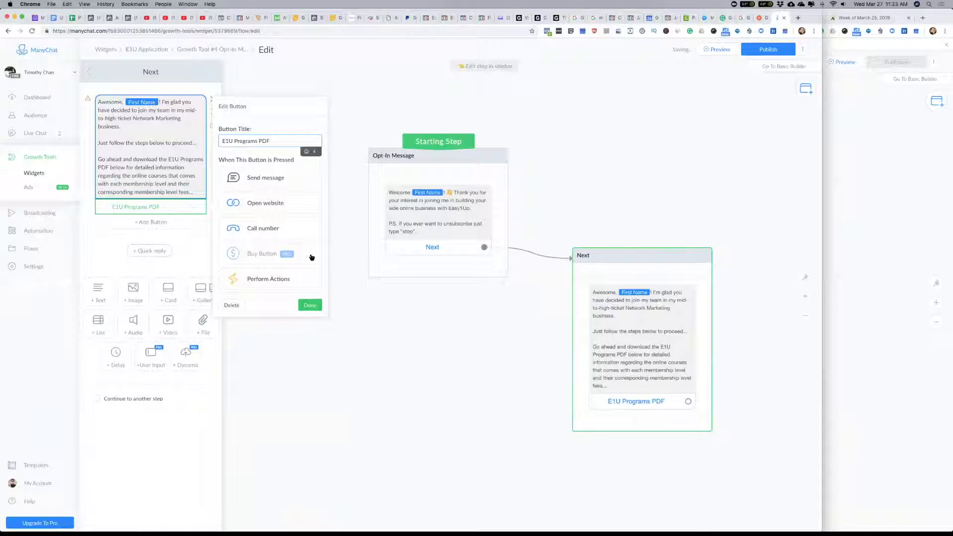
Step: Make the new E1U Programs PDF button open the website at the Dropbox EASY1UP-Online-Programs.pdf link copied from the existing flow's button
click(914, 226)
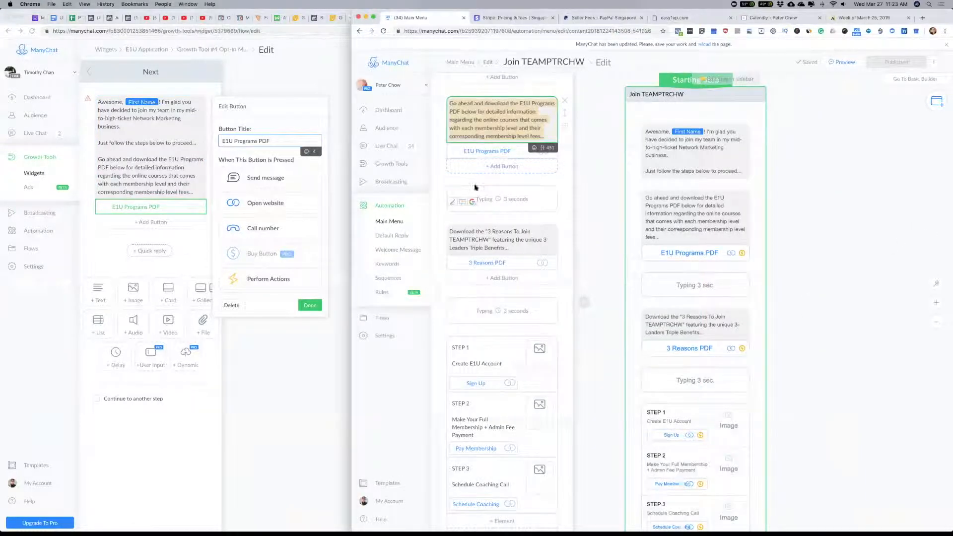
click(496, 151)
triple_click(656, 176)
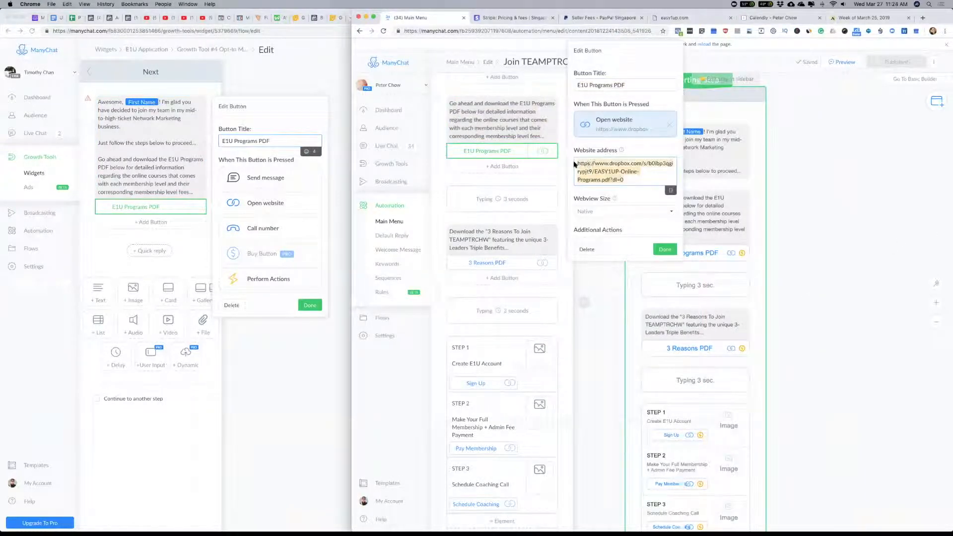
click(165, 193)
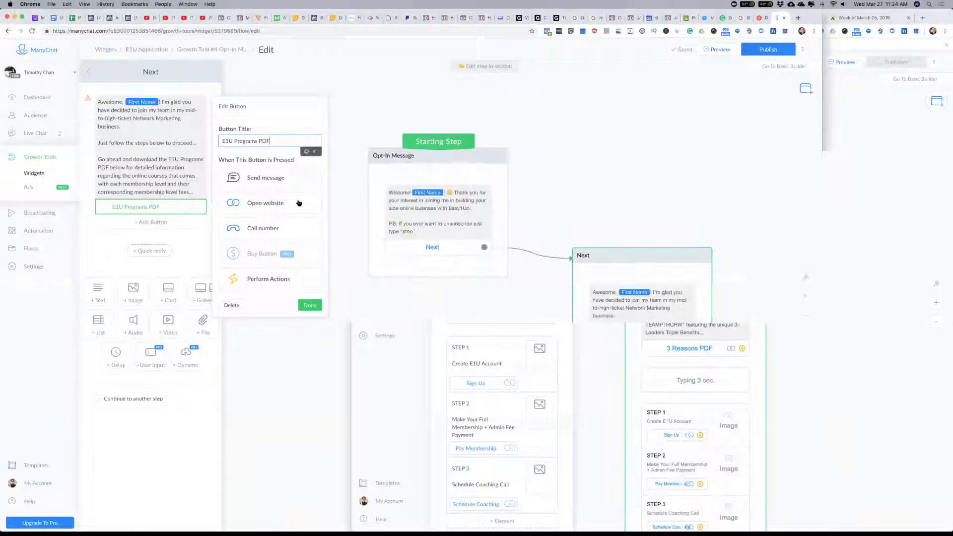
click(263, 203)
click(257, 218)
key(super+v)
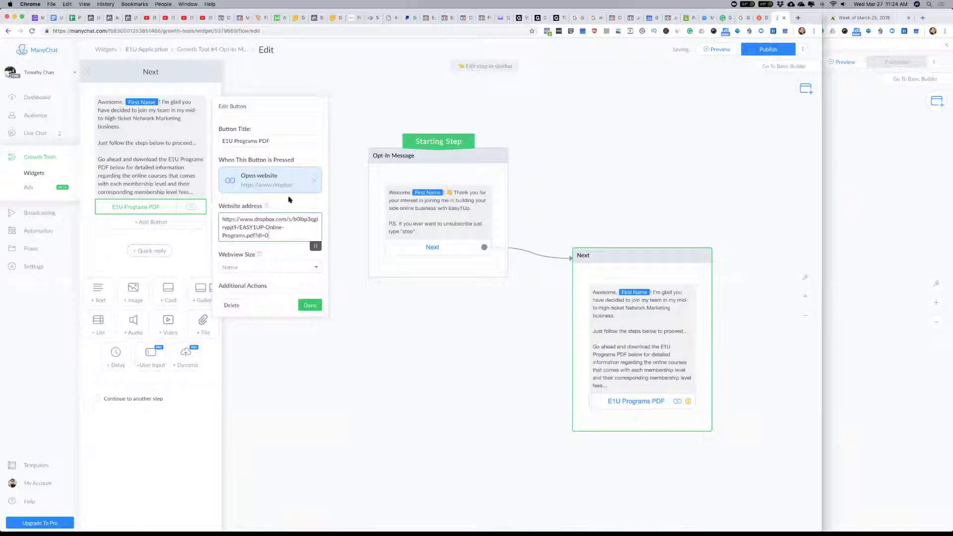
click(310, 305)
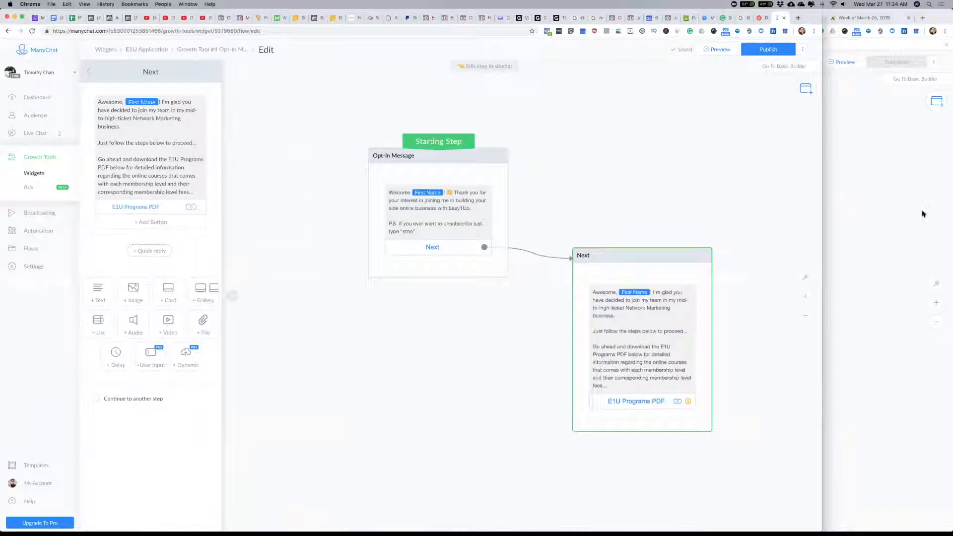
Step: Copy the whole Join TEAMPTRCHW step from the existing team flow into the E1U Application flow, accepting the copy between different pages
click(903, 219)
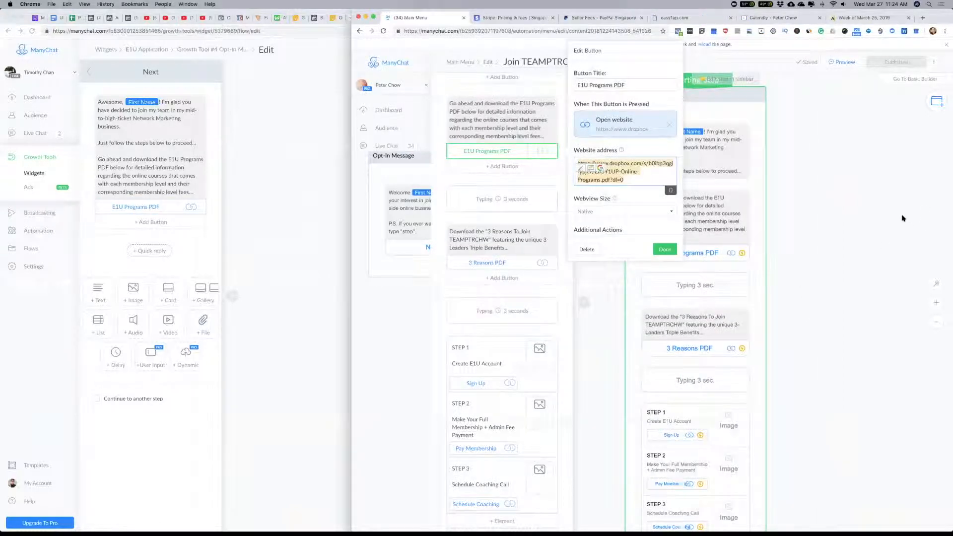
click(665, 249)
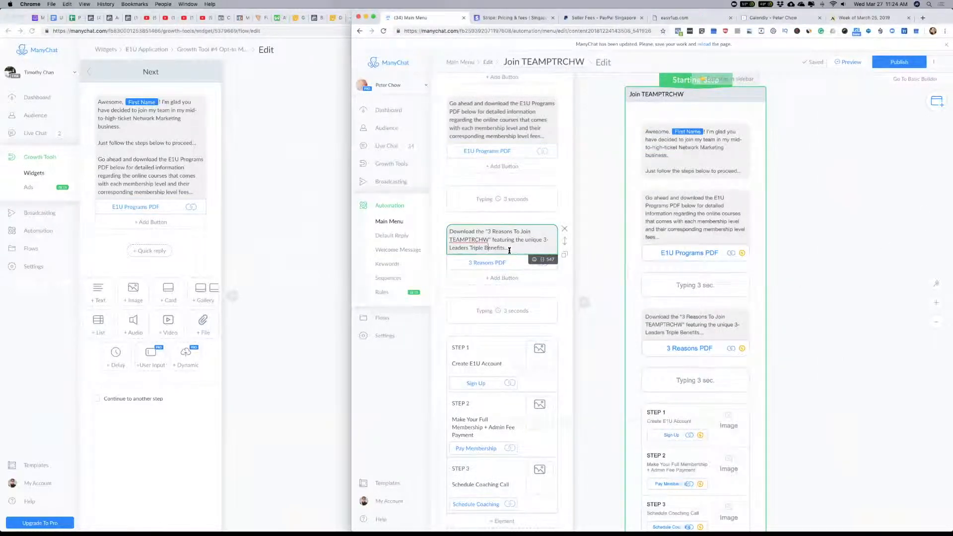
scroll(509, 248, down, 2)
scroll(509, 254, down, 5)
scroll(509, 254, up, 3)
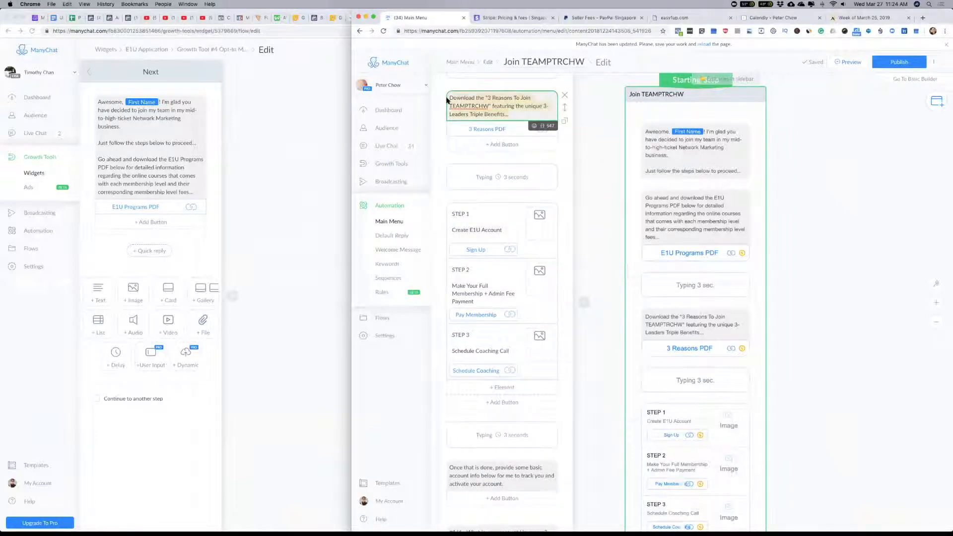
click(147, 168)
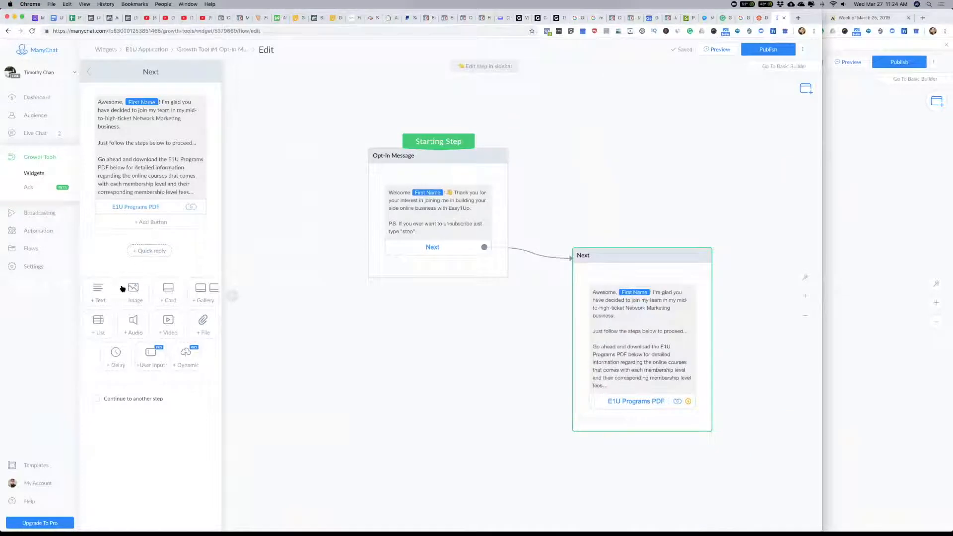
click(99, 297)
key(super+v)
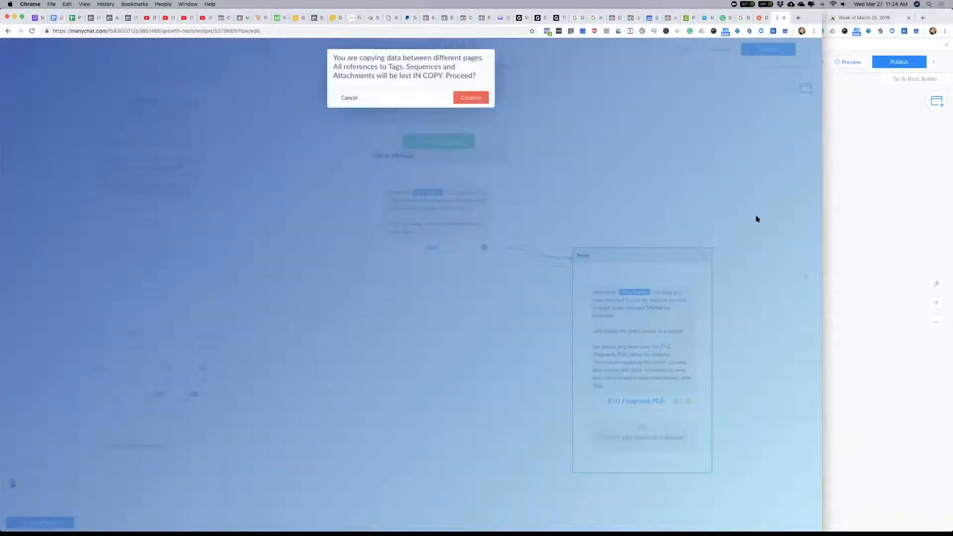
click(471, 97)
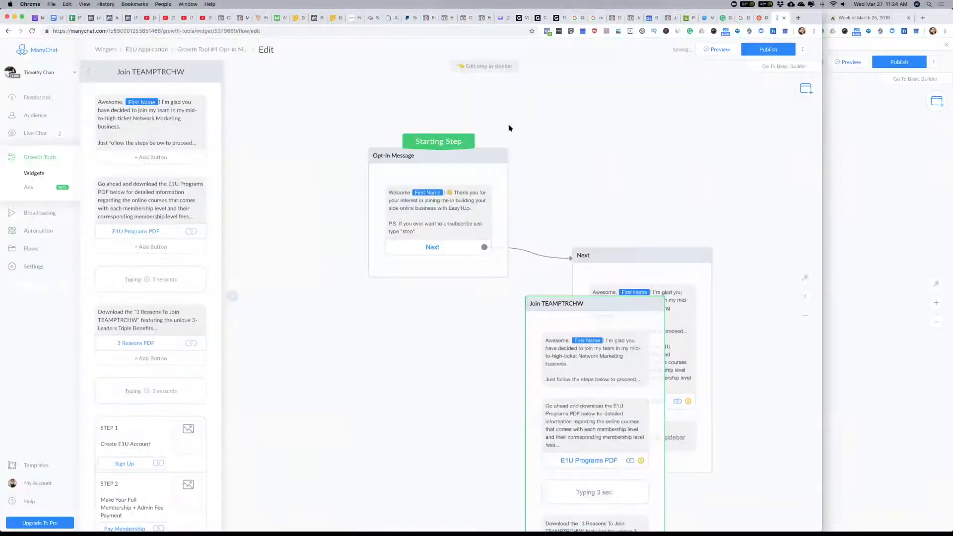
scroll(154, 265, down, 3)
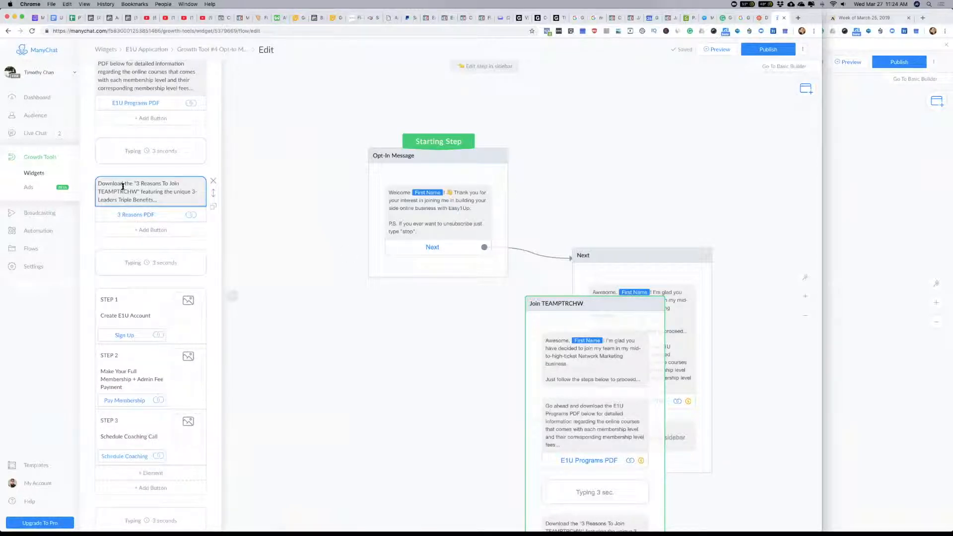
scroll(182, 187, up, 3)
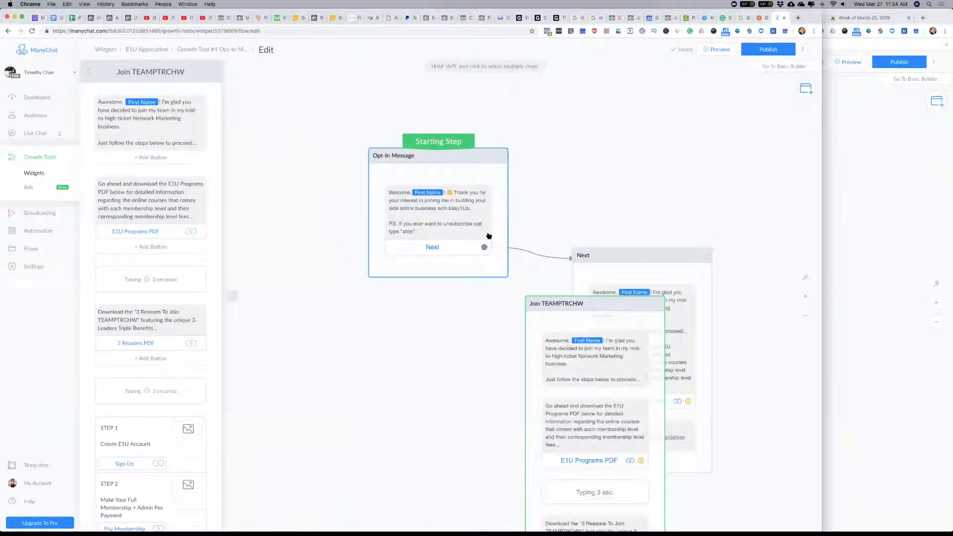
Step: Separate the overlapping steps on the canvas, placing Join TEAMPTRCHW to the right of the Next step
drag(556, 307, 704, 112)
drag(616, 208, 465, 166)
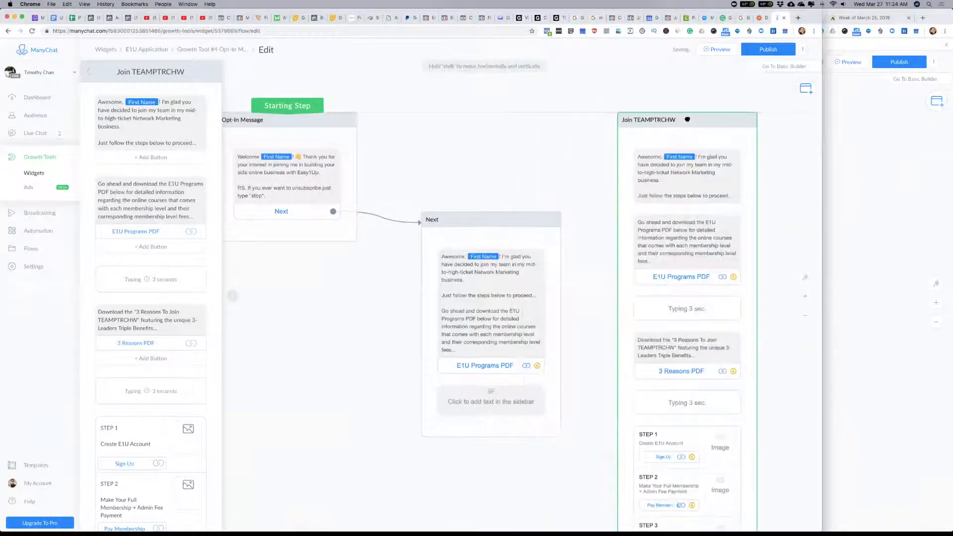
click(489, 231)
drag(489, 231, 475, 133)
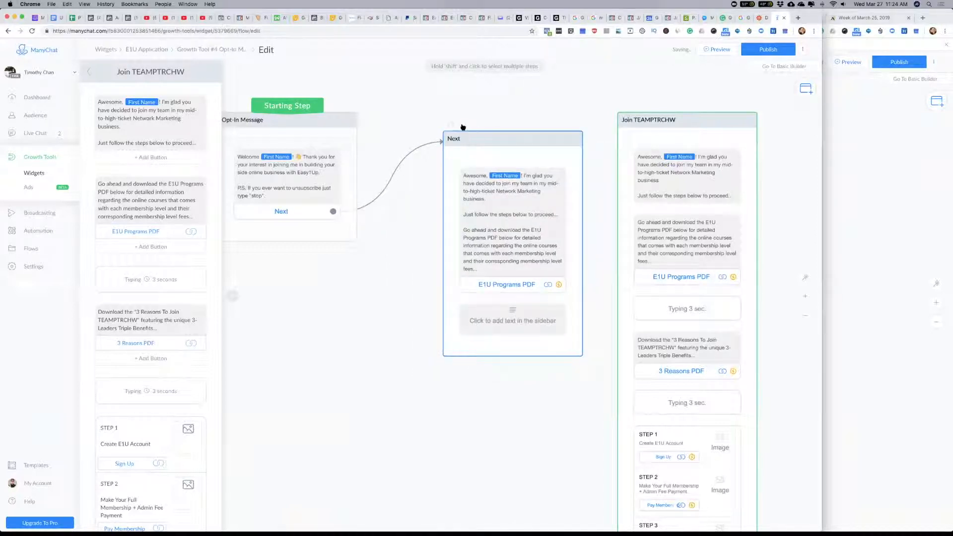
Step: Delete the Next step and link the Opt-In Message's Next button to the Join TEAMPTRCHW step
click(468, 125)
click(471, 79)
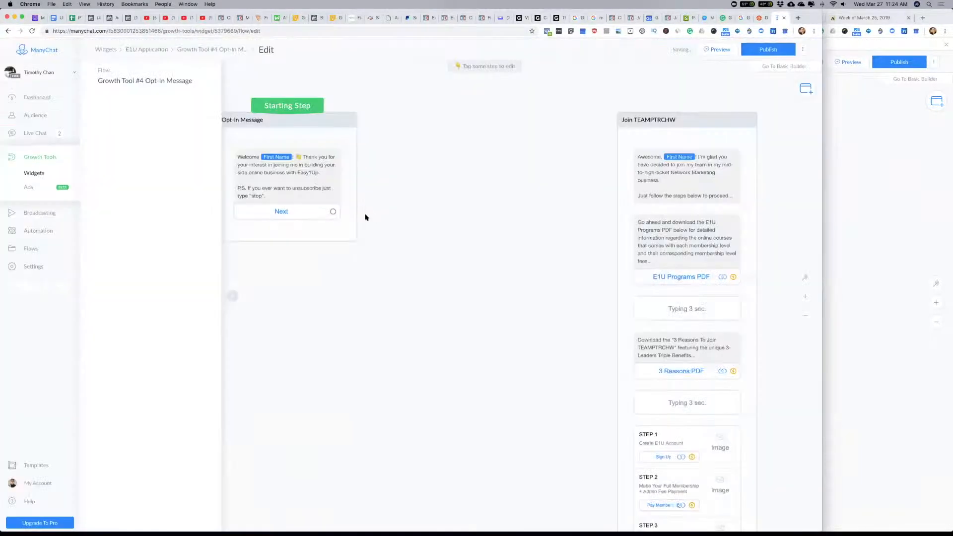
click(332, 211)
click(706, 133)
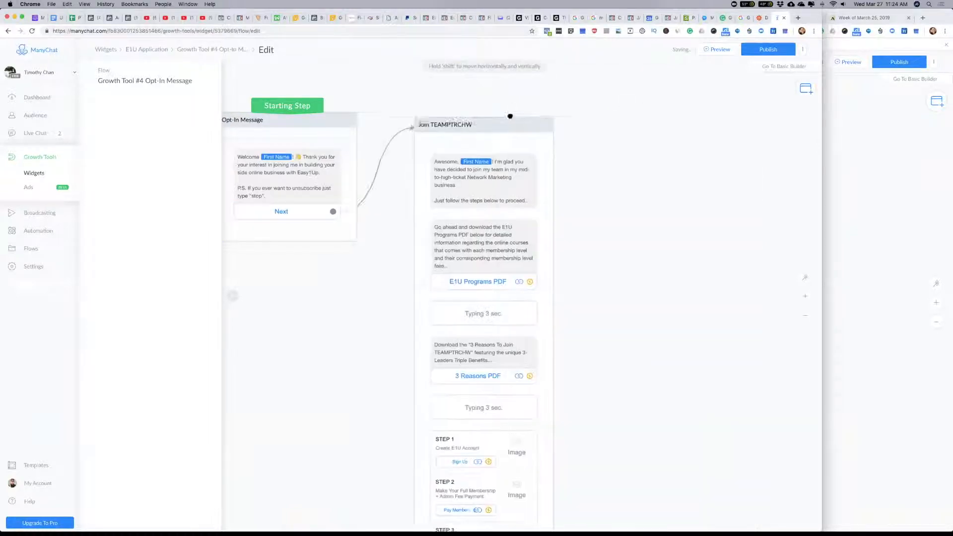
Step: Replace the website address of STEP 1's Sign Up button in the Join TEAMPTRCHW step with the placeholder "#"
scroll(628, 229, down, 5)
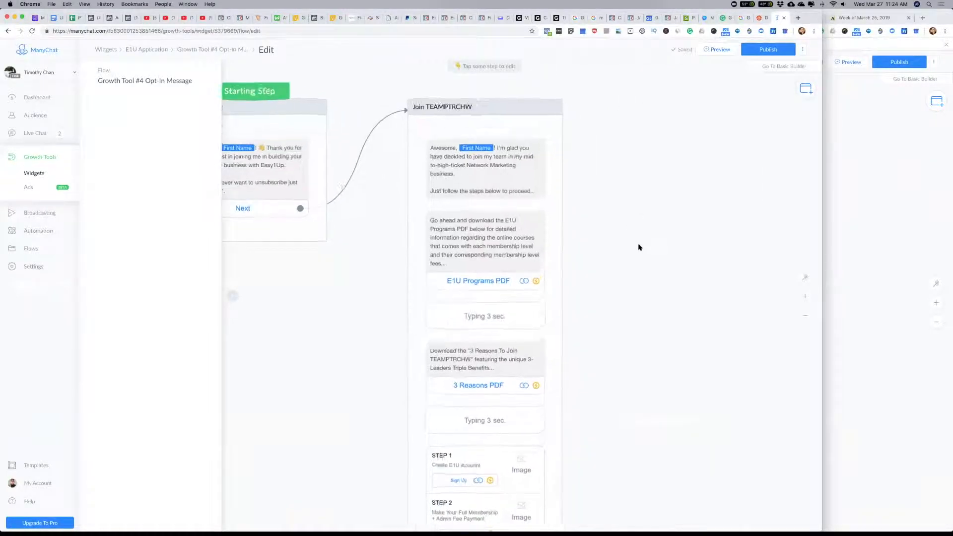
scroll(651, 187, down, 6)
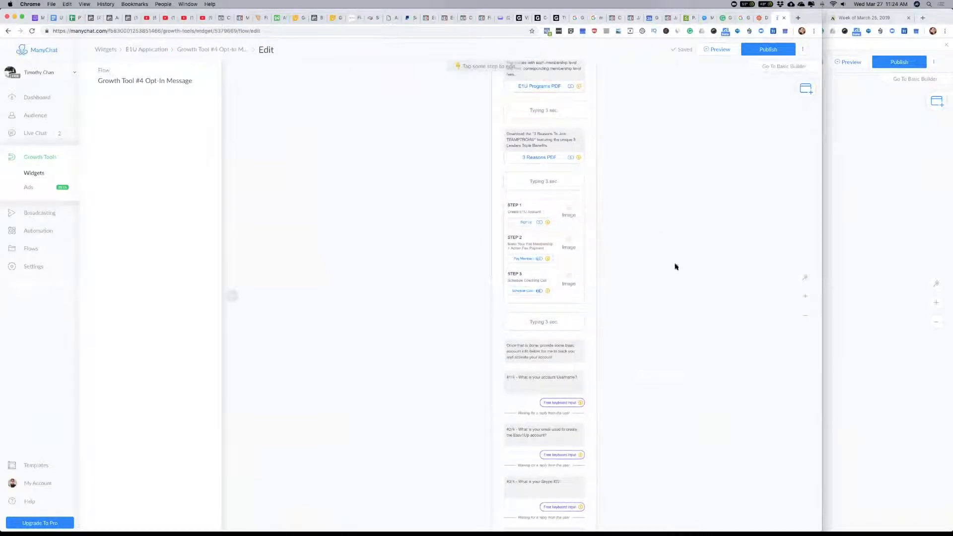
scroll(676, 249, down, 2)
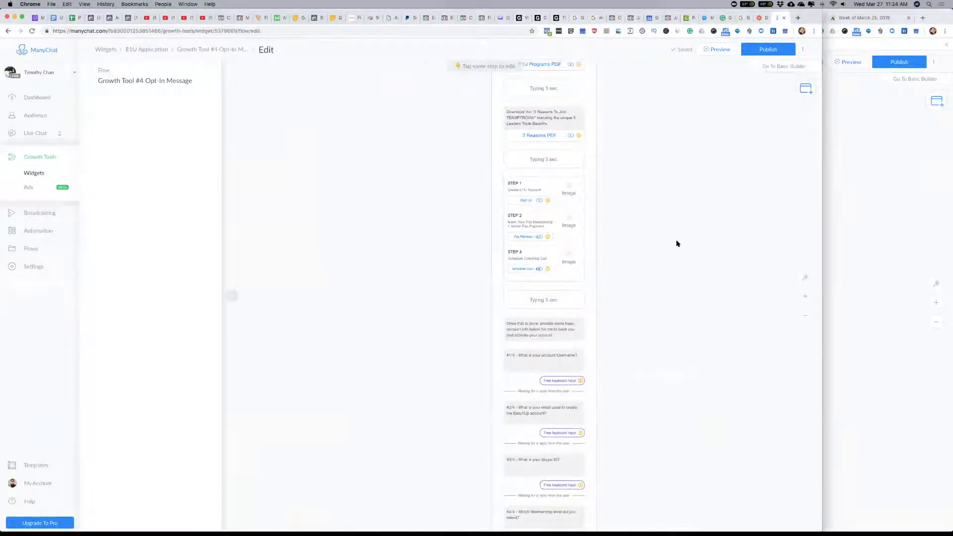
click(527, 199)
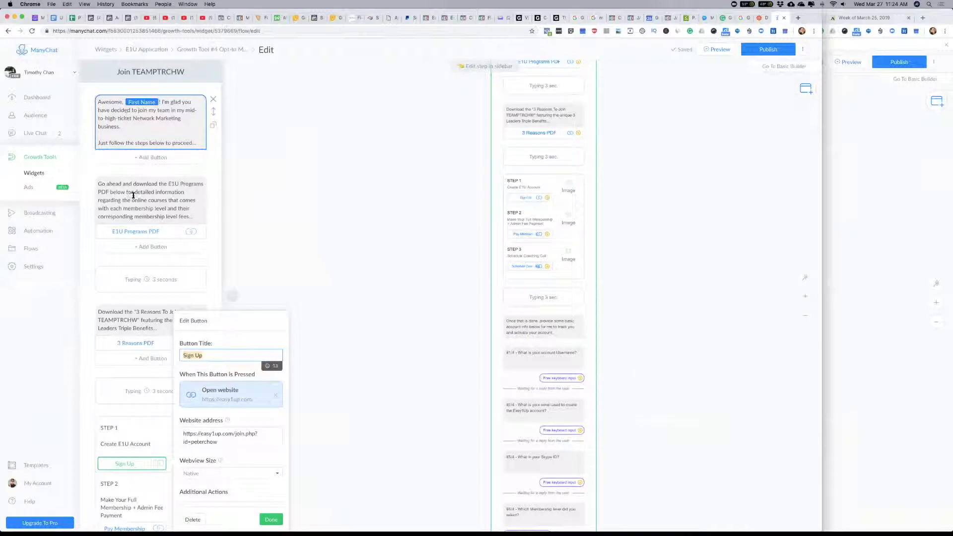
click(226, 442)
key(super+a)
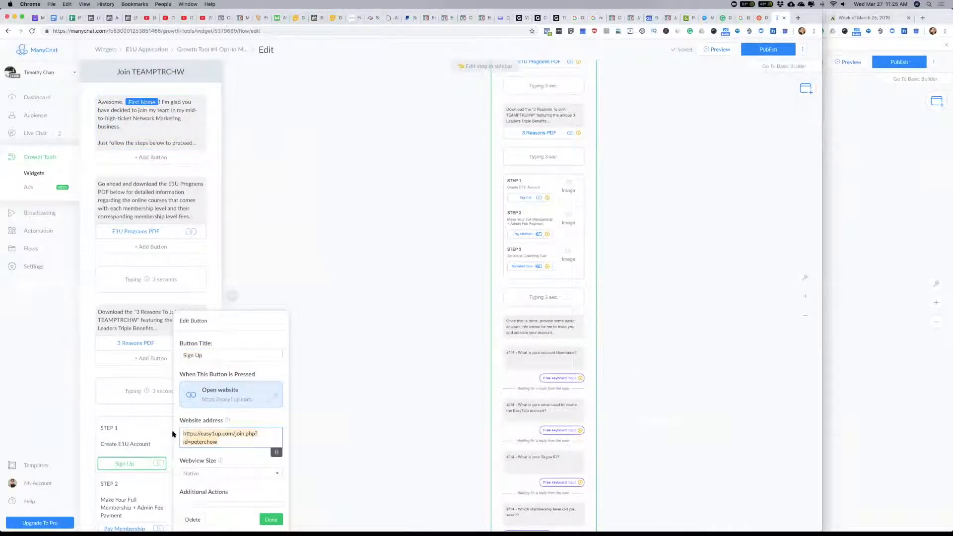
key(BackSpace)
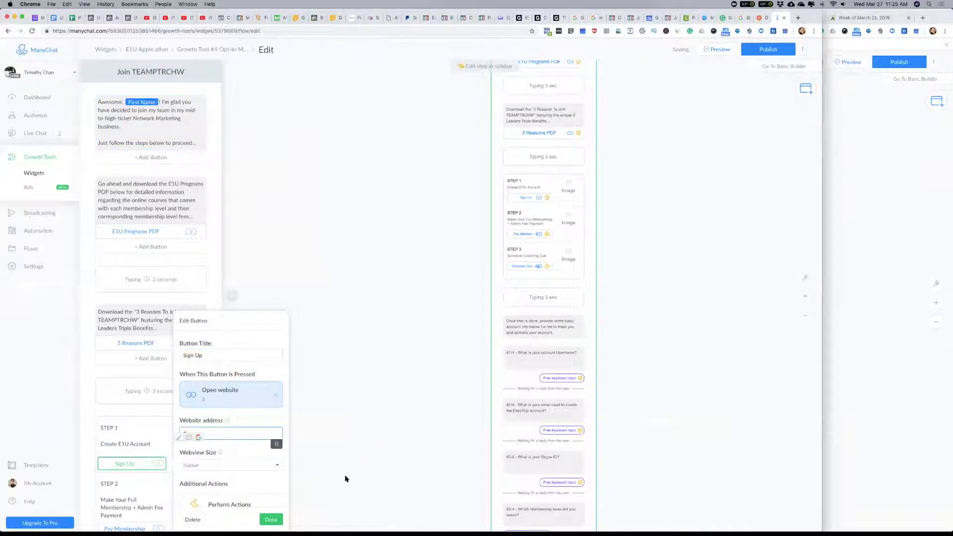
click(351, 363)
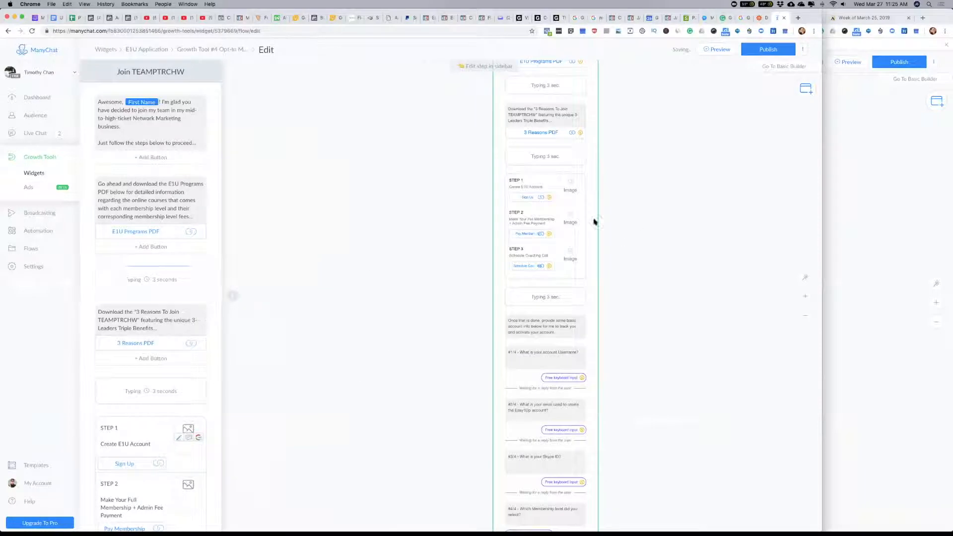
Step: Clear the copied website address from STEP 2's Pay Membership button and save the button
click(528, 234)
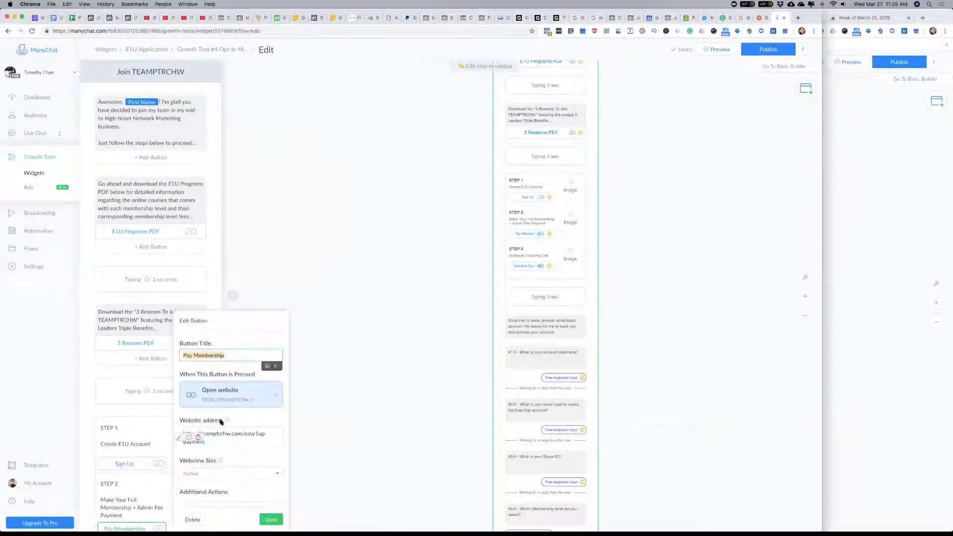
click(346, 189)
scroll(174, 305, down, 5)
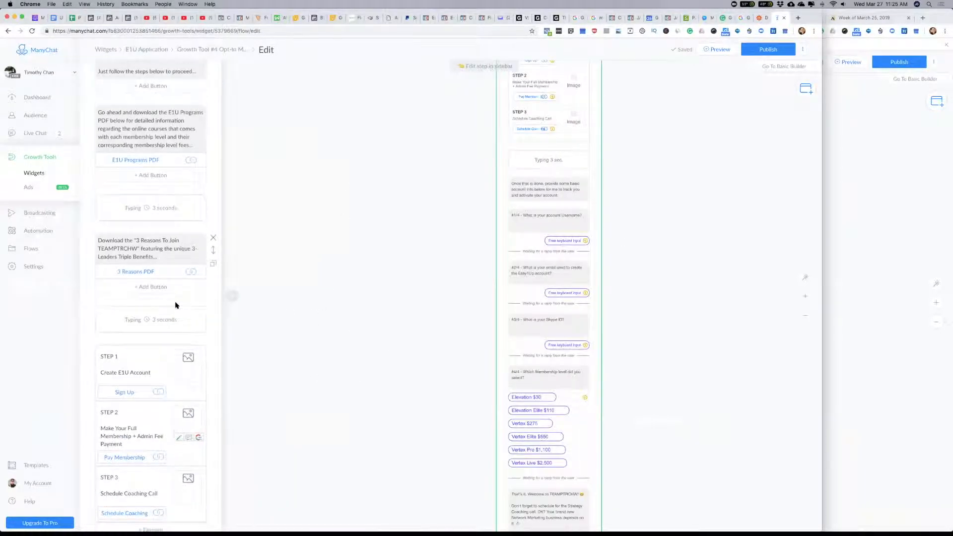
scroll(176, 305, down, 4)
click(131, 227)
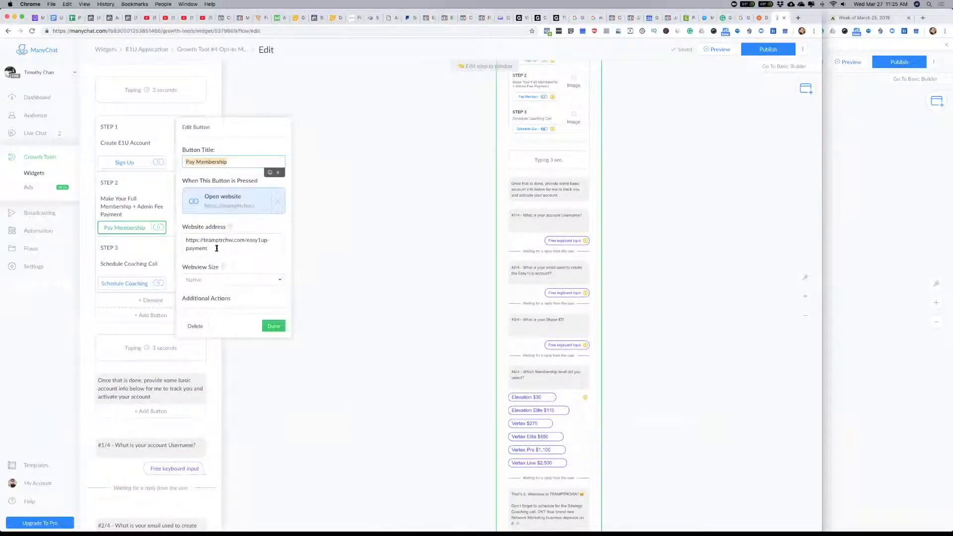
click(217, 248)
key(BackSpace)
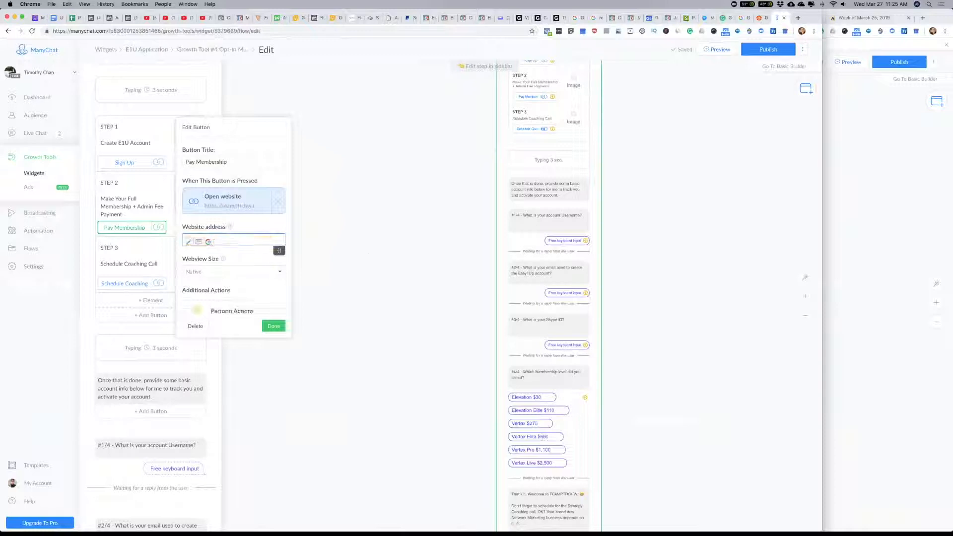
click(273, 327)
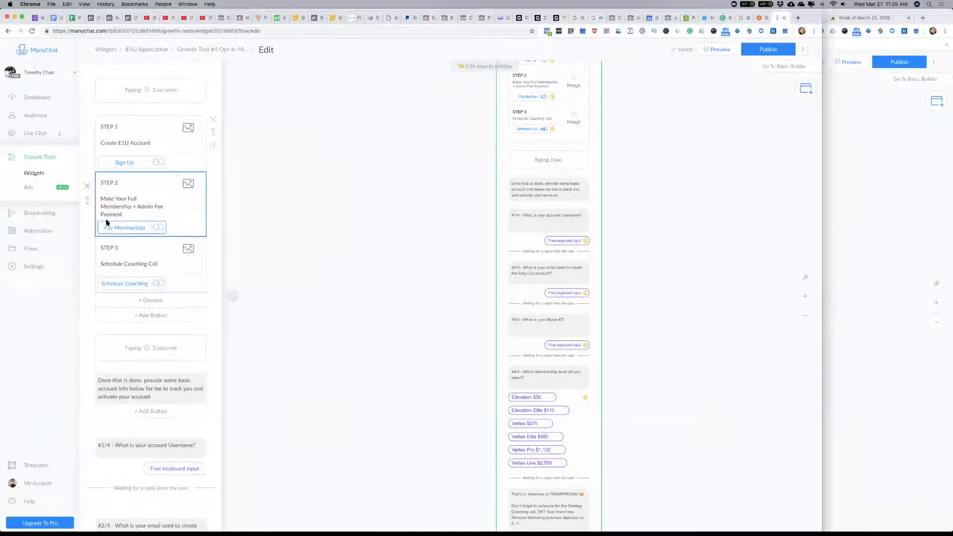
Step: Set the website address of STEP 3's Schedule Coaching button to the placeholder "#"
click(121, 284)
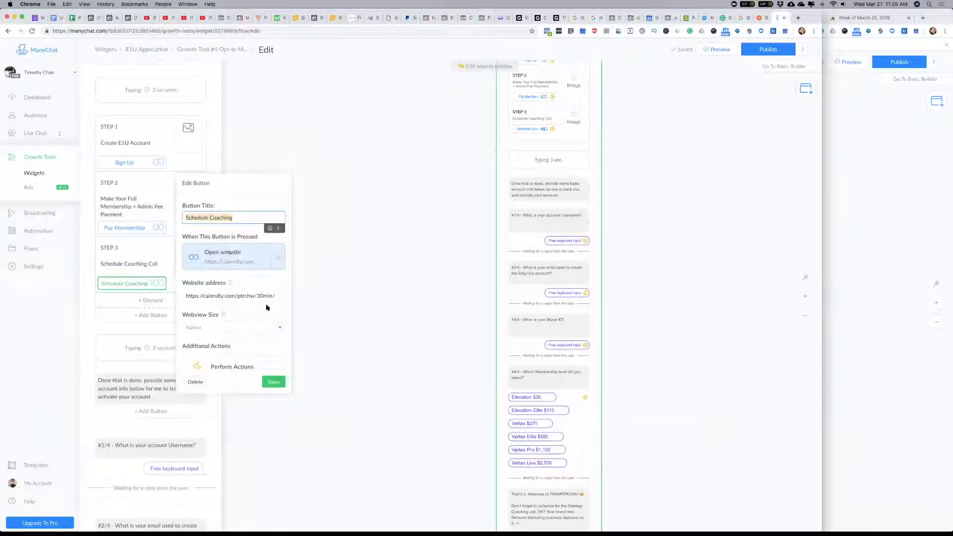
drag(279, 295, 182, 296)
text(#)
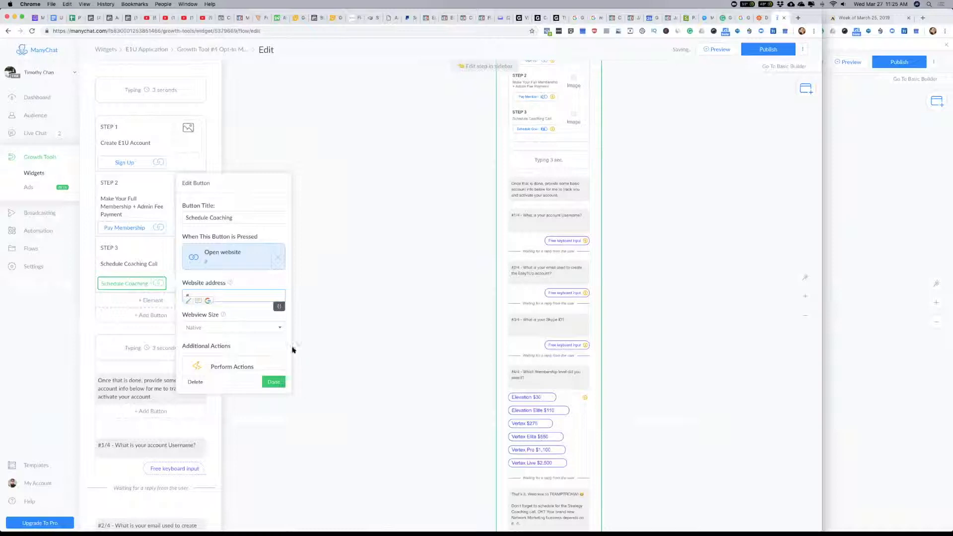
click(273, 382)
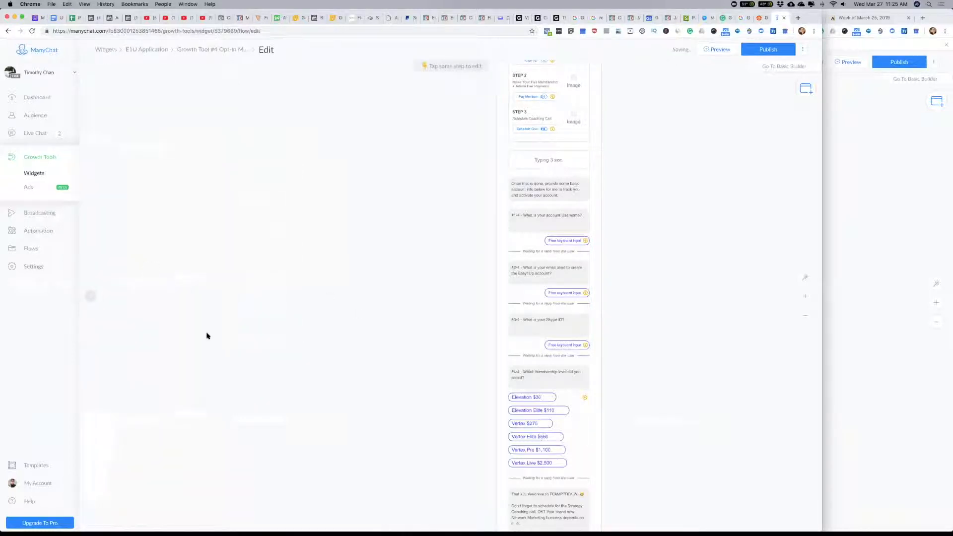
Step: Reword the first two quick replies of the #4/4 membership-level question as "Elevation $25 + $5" and "Elevation Elite $100 + $10"
click(546, 209)
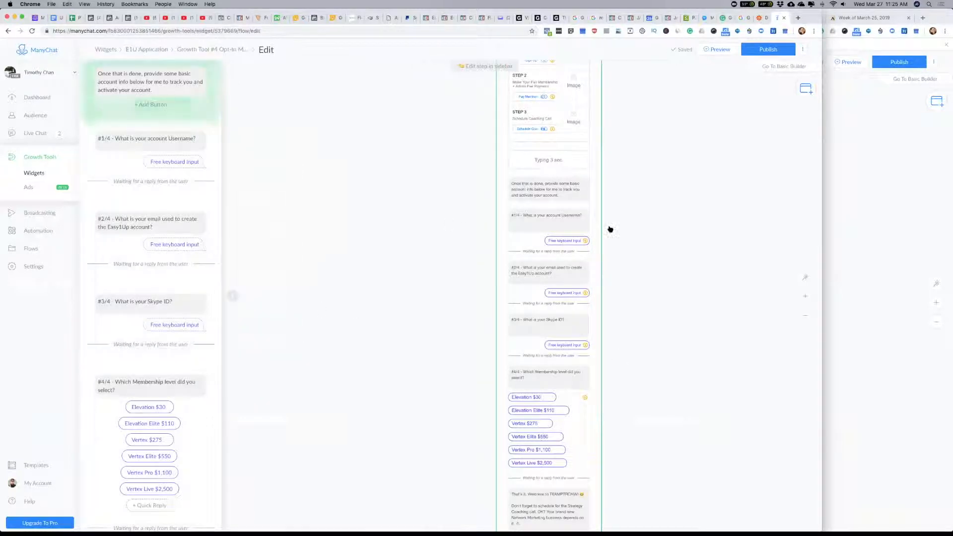
scroll(173, 245, down, 5)
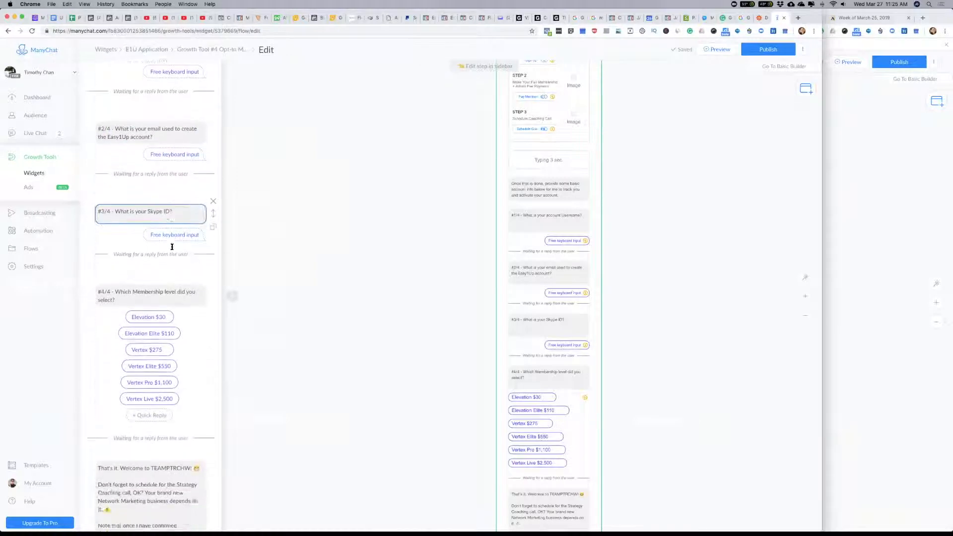
scroll(172, 132, down, 1)
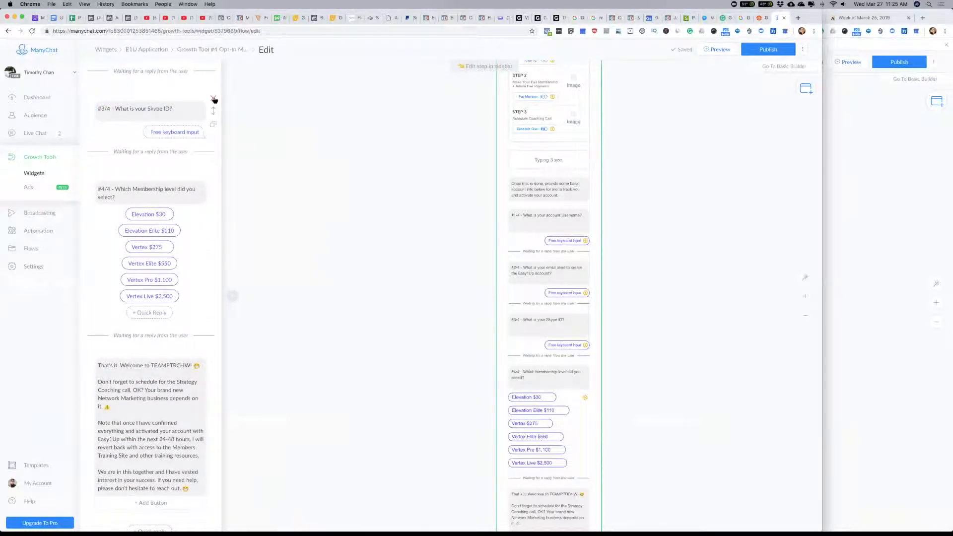
click(198, 108)
scroll(184, 259, down, 2)
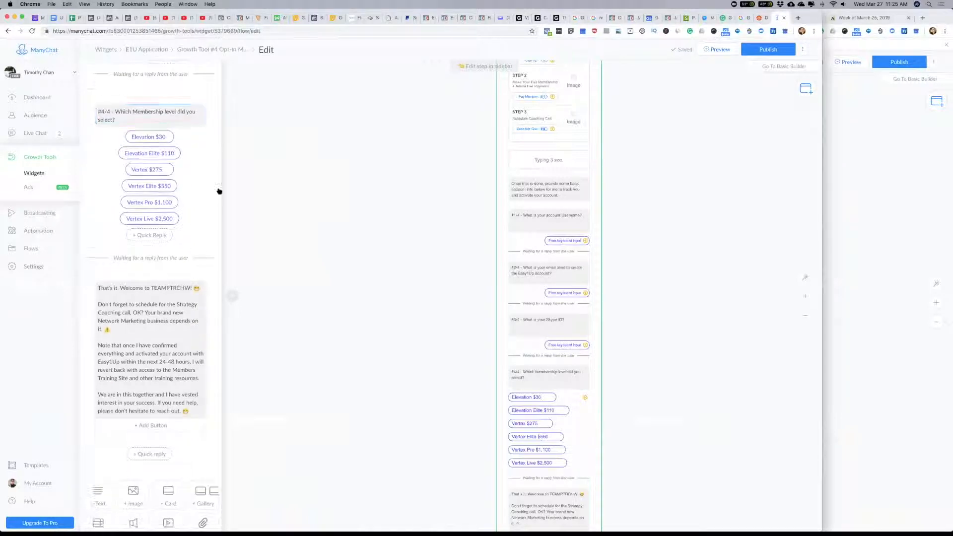
click(142, 127)
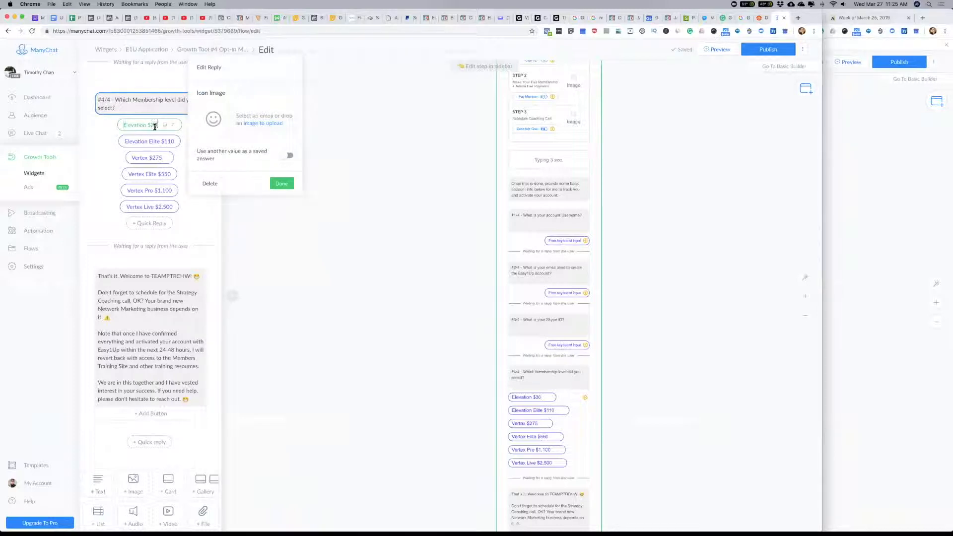
key(BackSpace)
key(BackSpace)
key(BackSpace)
text(+ $5)
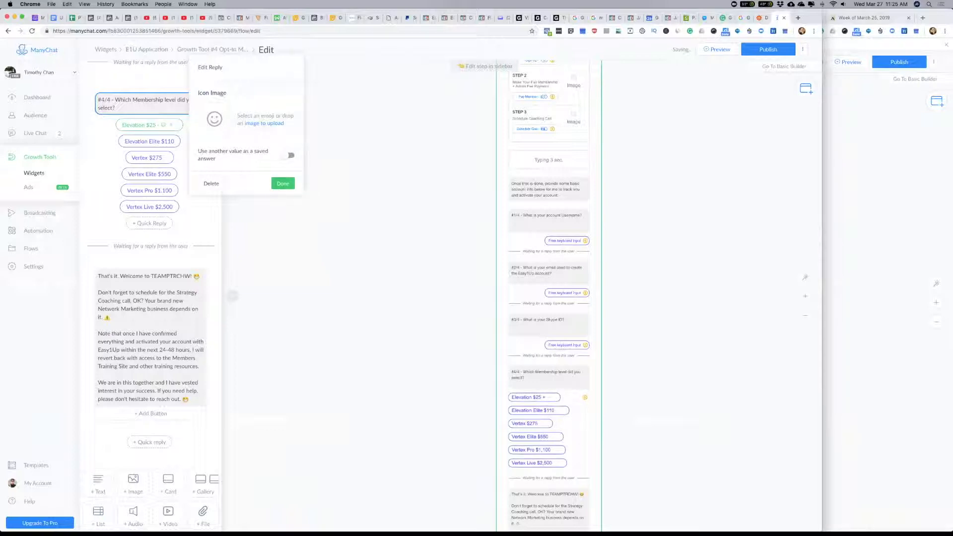
click(149, 141)
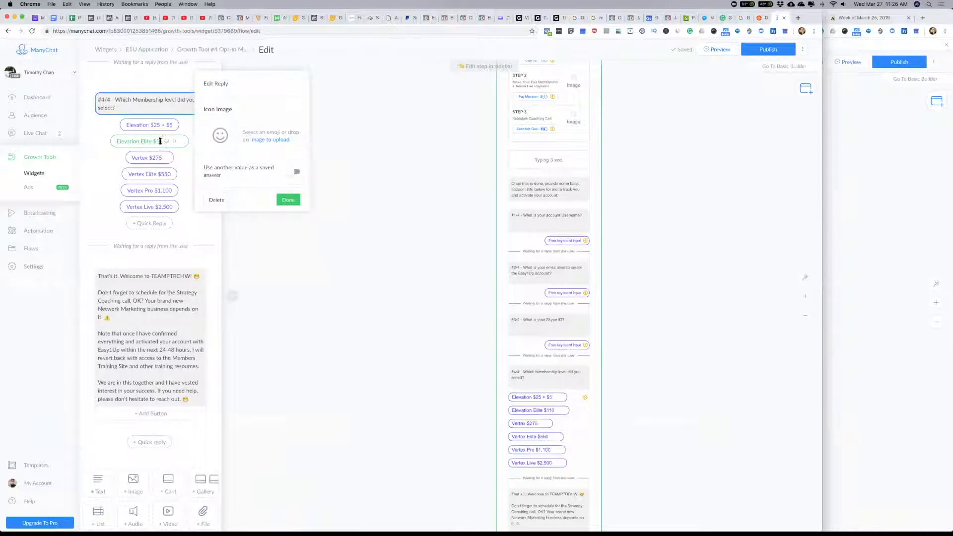
text(00 + $1)
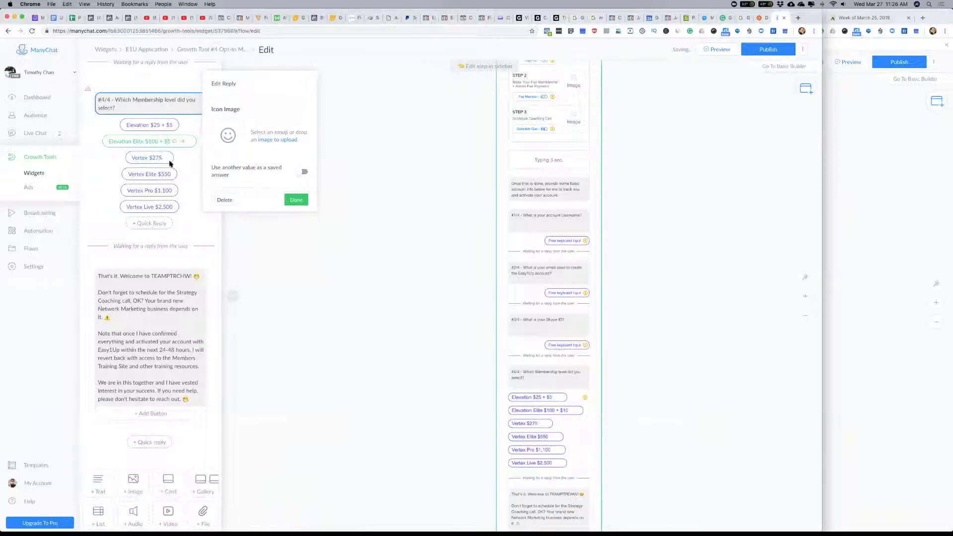
Step: Reword the third membership-level quick reply as "Vertex $250 + $25"
click(167, 161)
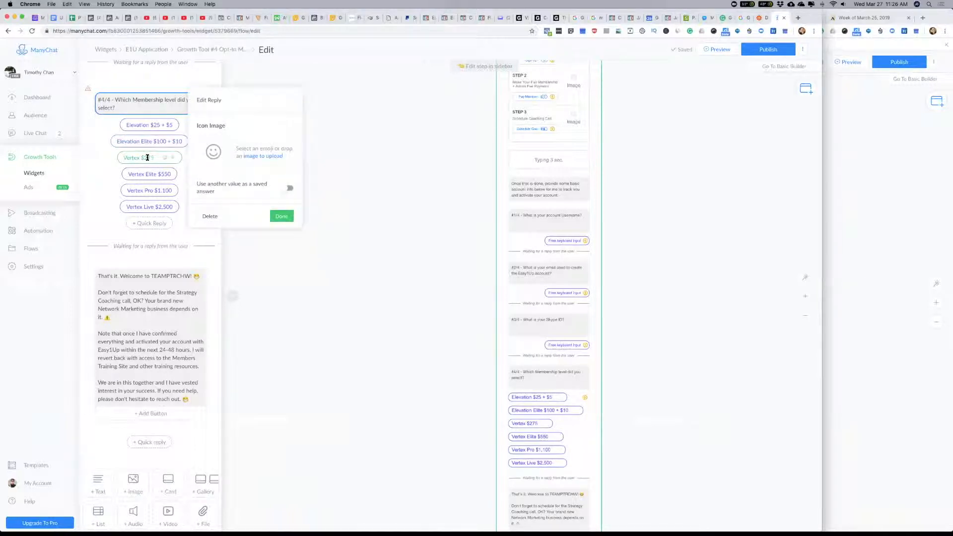
text(50 + $55)
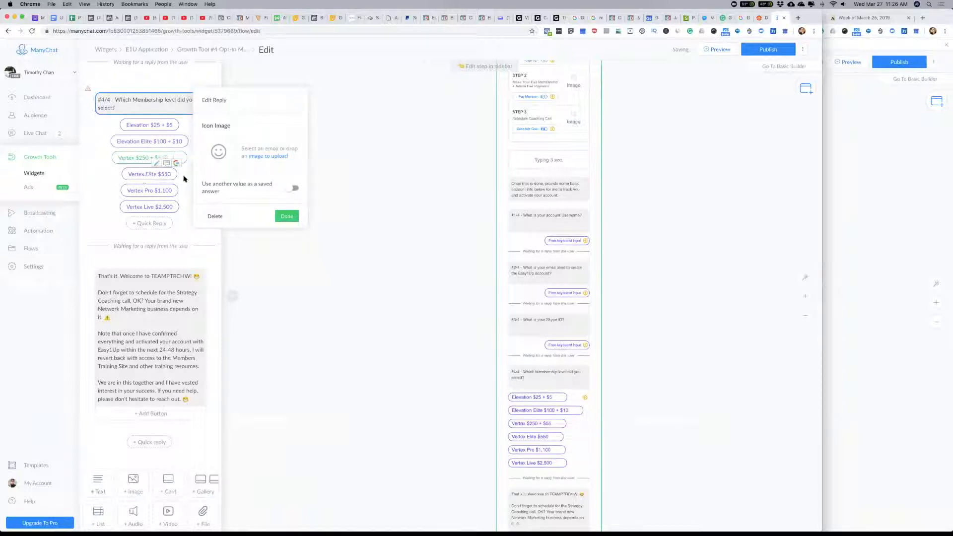
click(164, 177)
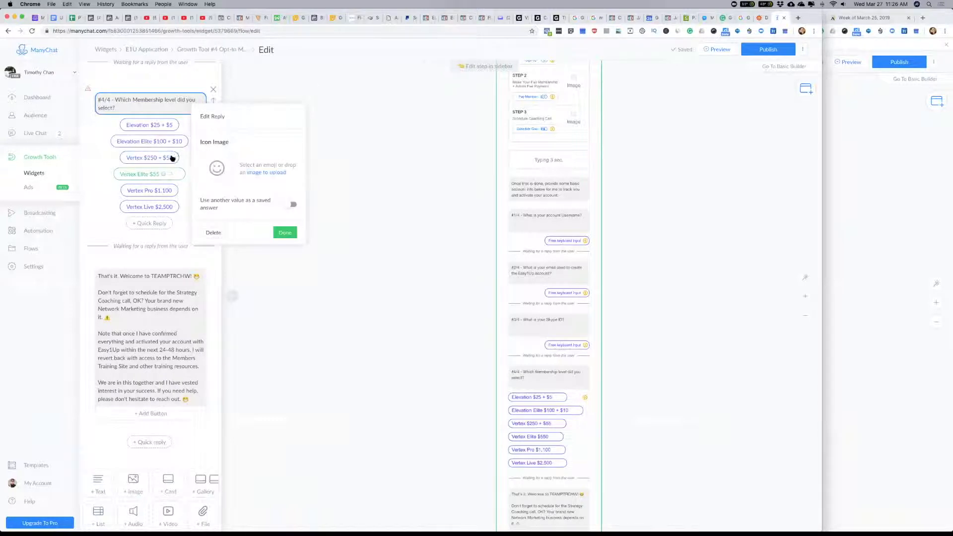
click(168, 157)
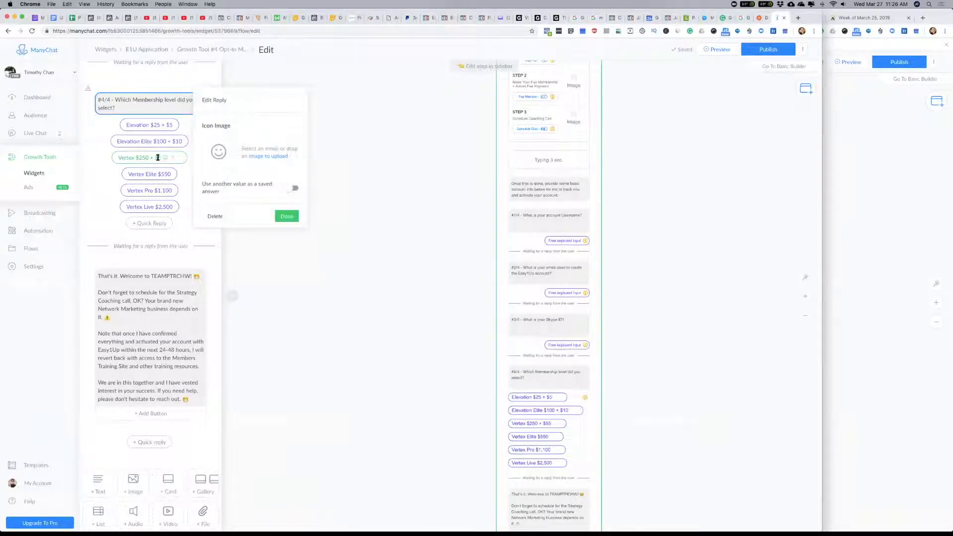
text(25)
Step: Reword the Vertex Elite quick reply of the #4/4 question as "Vertex Elite $500 + $50"
click(167, 177)
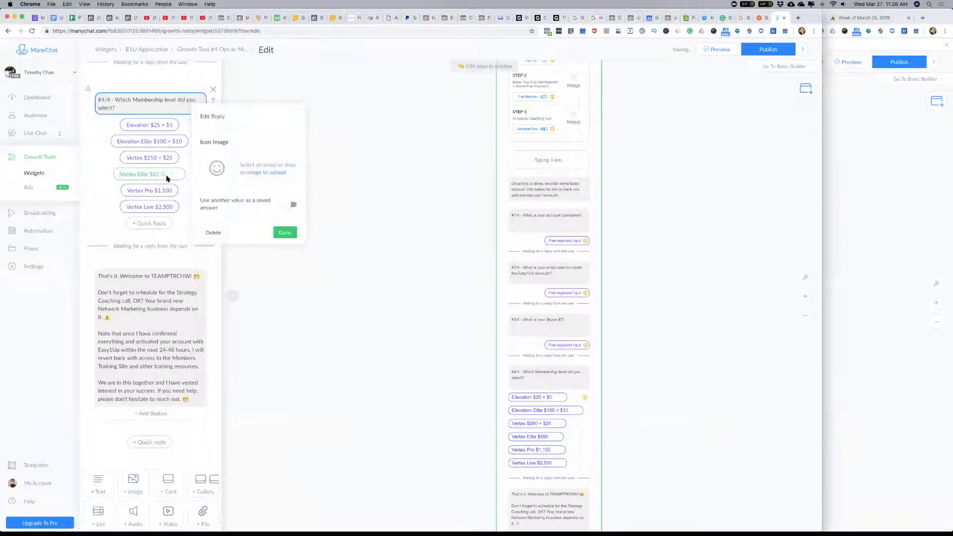
click(156, 174)
text(00 + )
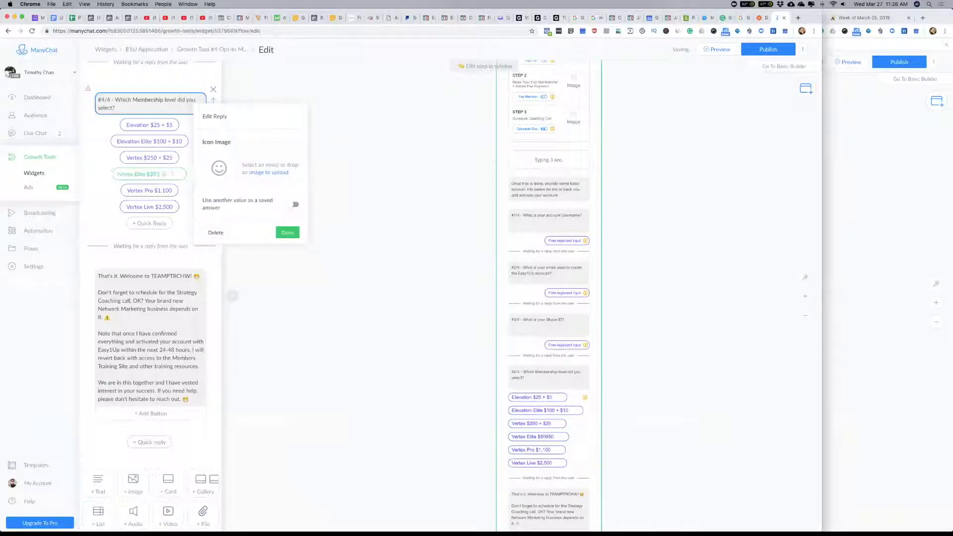
text($50)
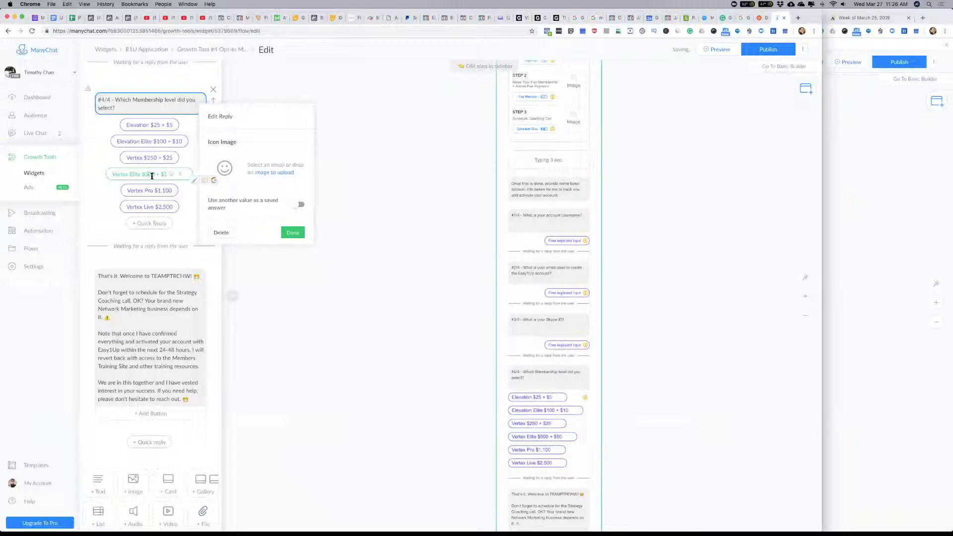
Step: Reword the Vertex Pro quick reply with the shortened price as "Vertex Pro $1K + $100"
click(191, 193)
click(161, 193)
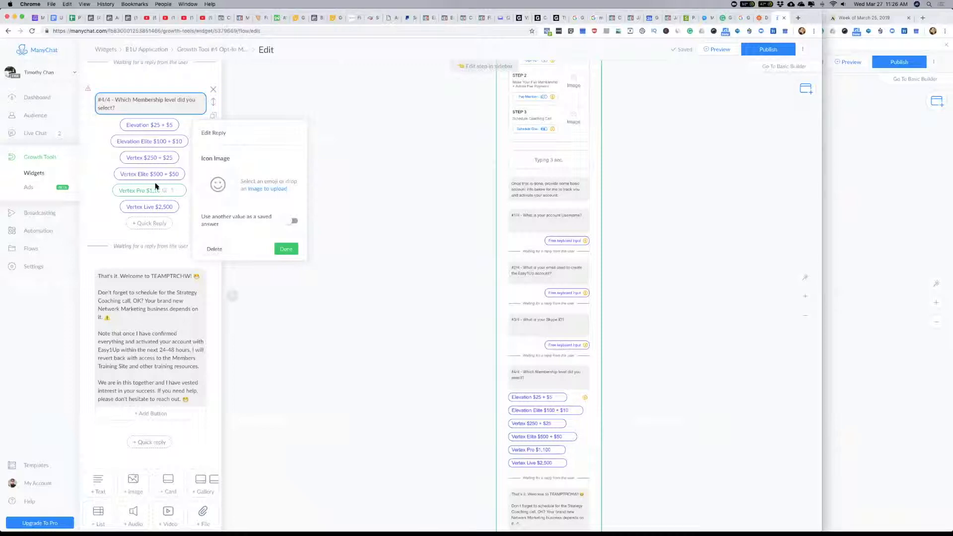
key(BackSpace)
text(000 =)
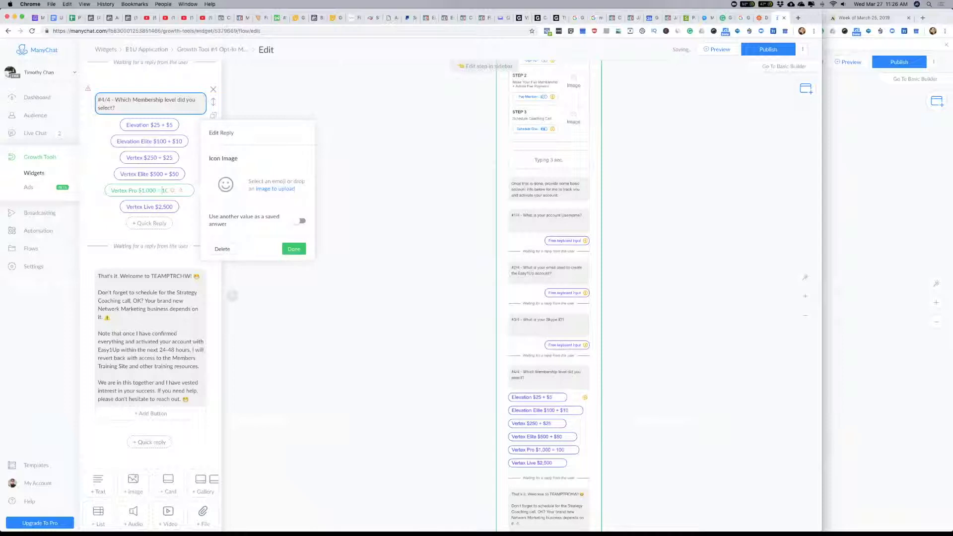
text( $)
scroll(160, 202, down, 1)
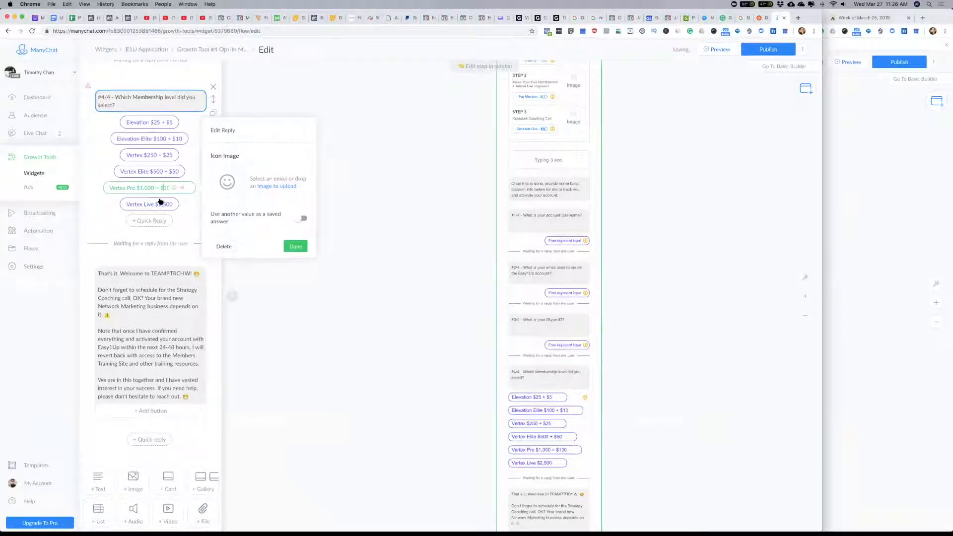
click(159, 188)
key(BackSpace)
text(|)
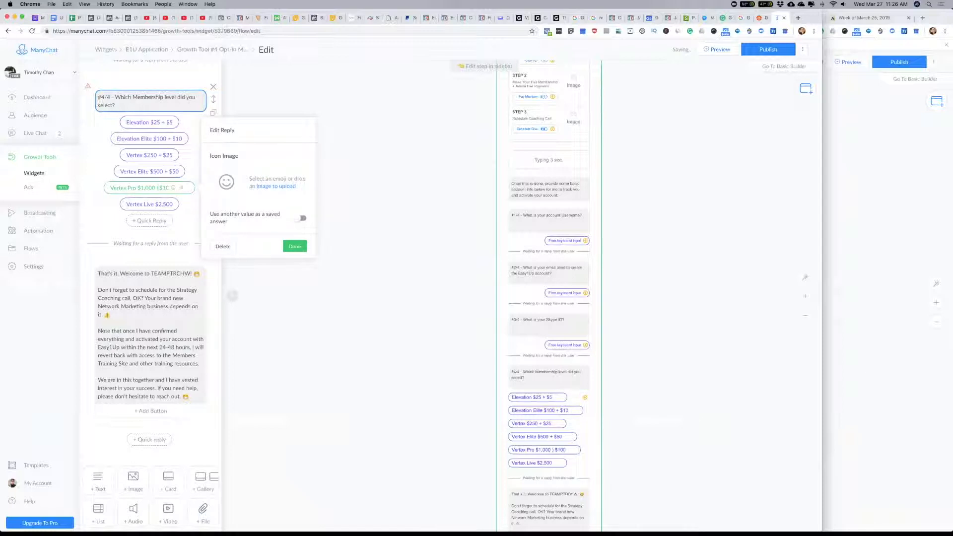
key(BackSpace)
text(+)
scroll(176, 212, down, 2)
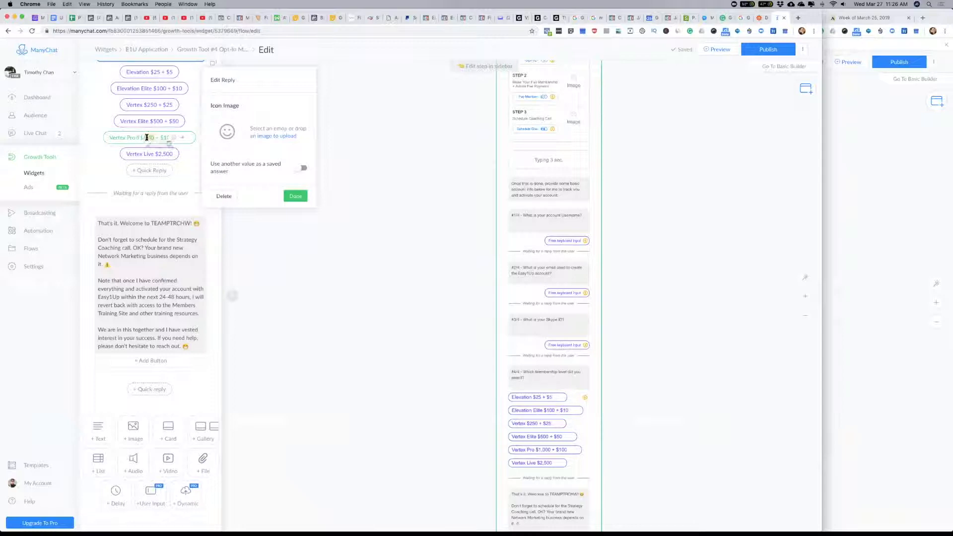
text(K)
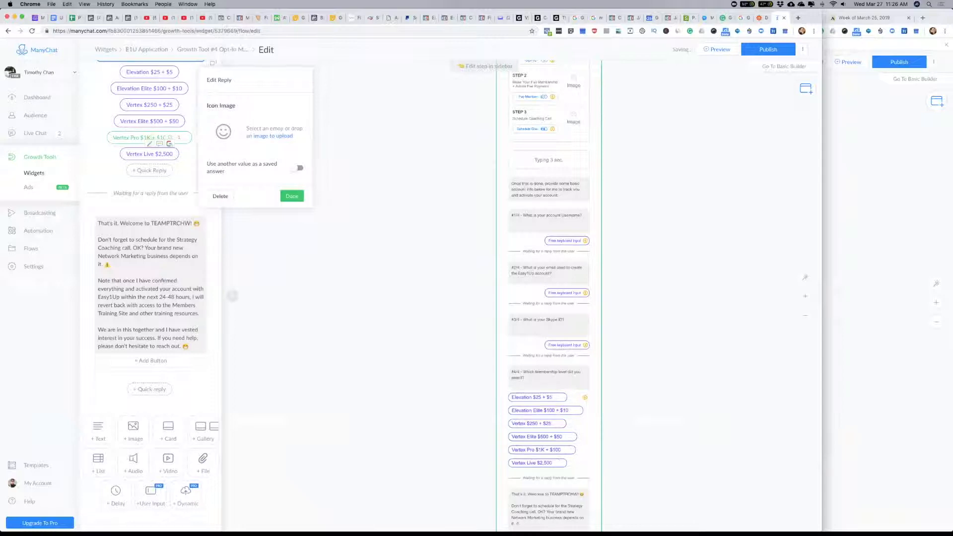
Step: Reword the last membership-level quick reply as "Vertex Live $2K + $500"
click(146, 159)
click(140, 156)
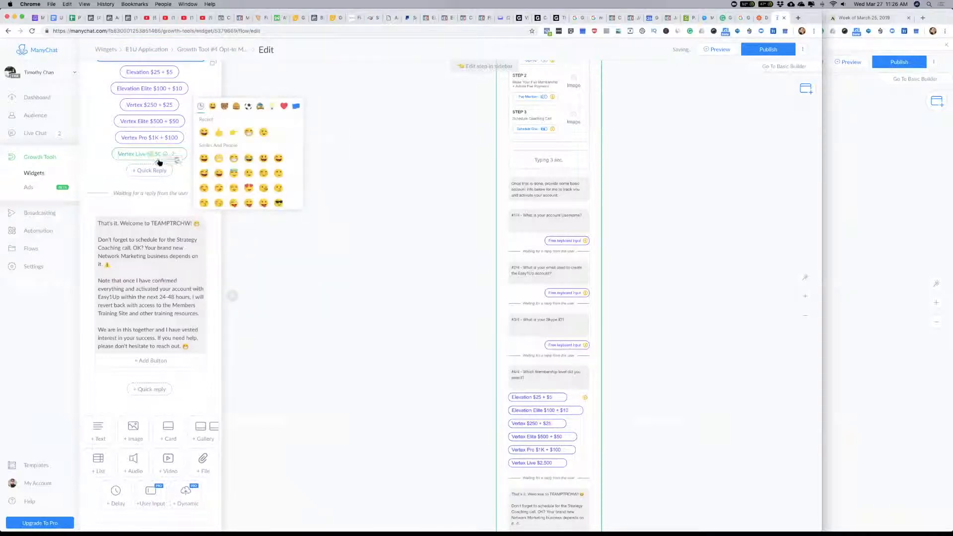
text(K + $)
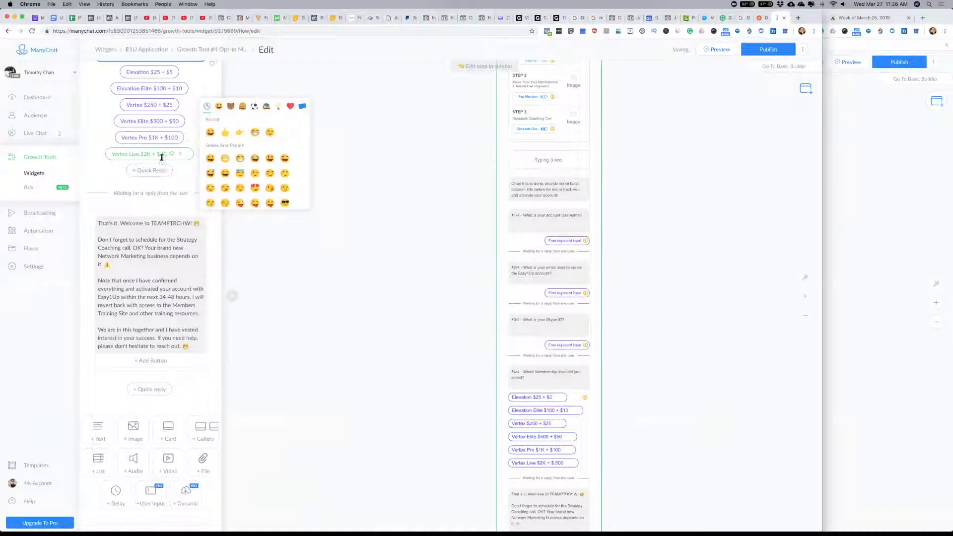
key(Delete)
Step: Remove the added fees from three Vertex replies so they read "Vertex Pro $1K", "Vertex Elite $500" and "Vertex $250"
click(152, 138)
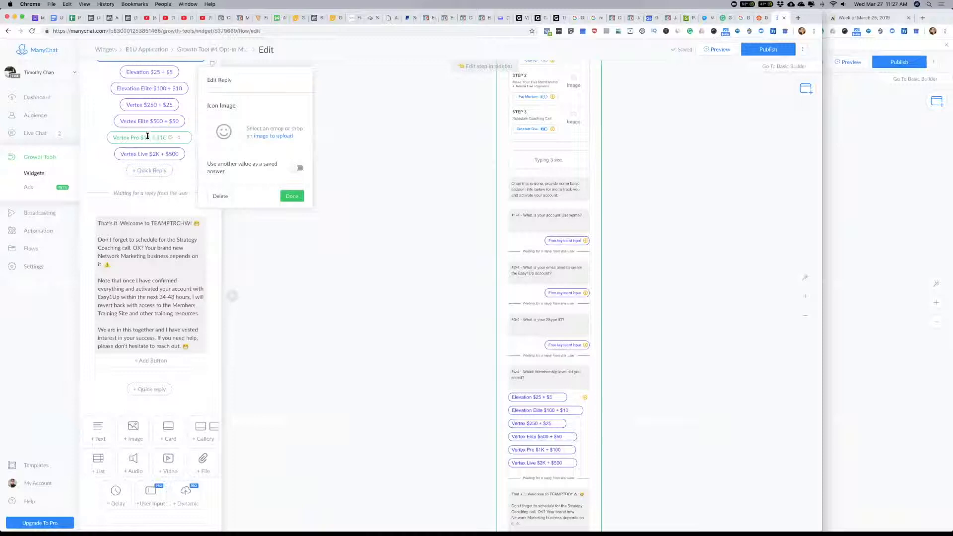
drag(150, 138, 186, 141)
key(BackSpace)
click(156, 122)
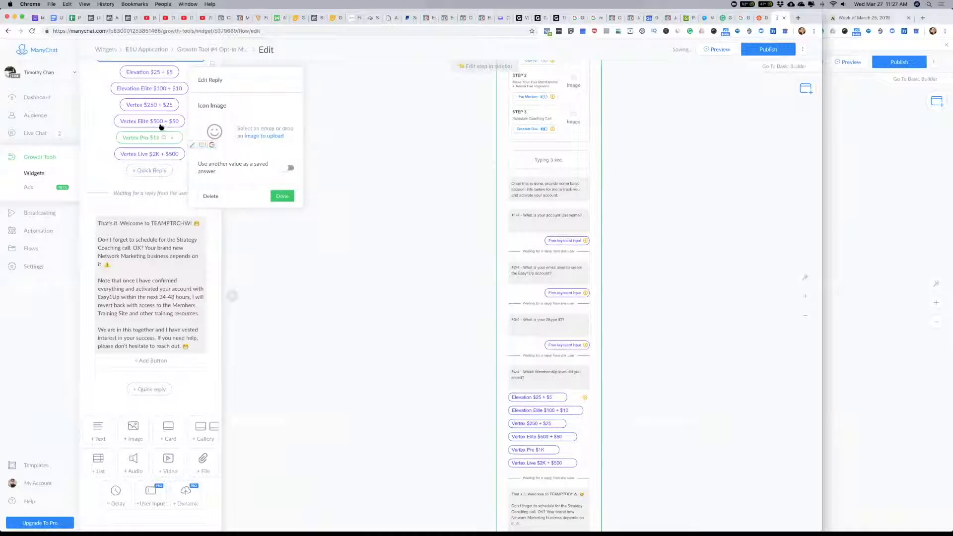
key(BackSpace)
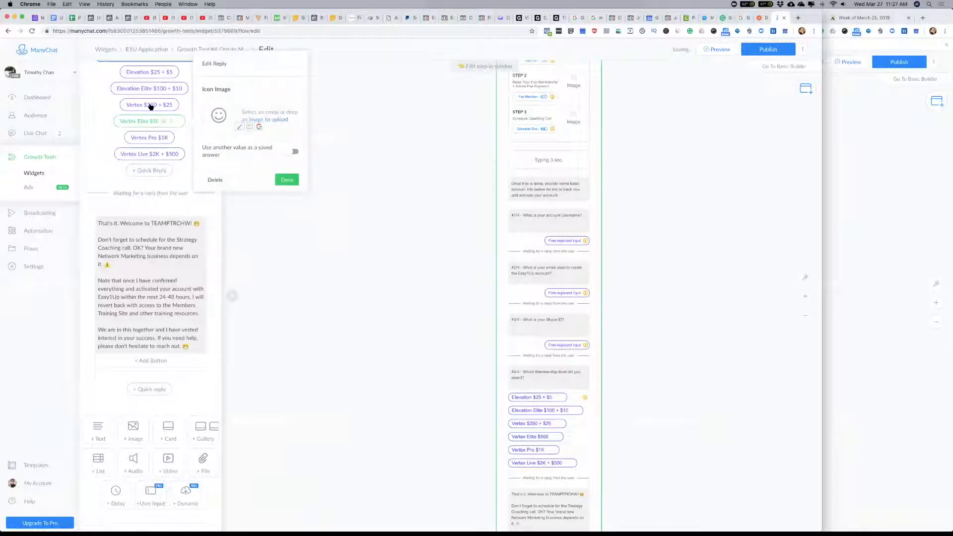
click(159, 104)
key(BackSpace)
Step: Shorten the two Elevation quick replies to "Elevation Elite $100" and "Elevation $25" by removing their added fees
click(145, 89)
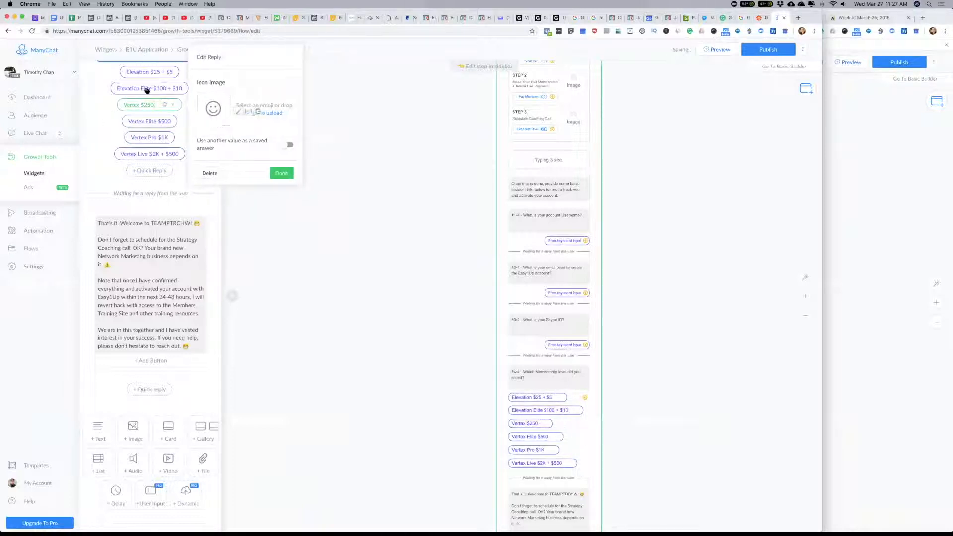
key(BackSpace)
click(149, 72)
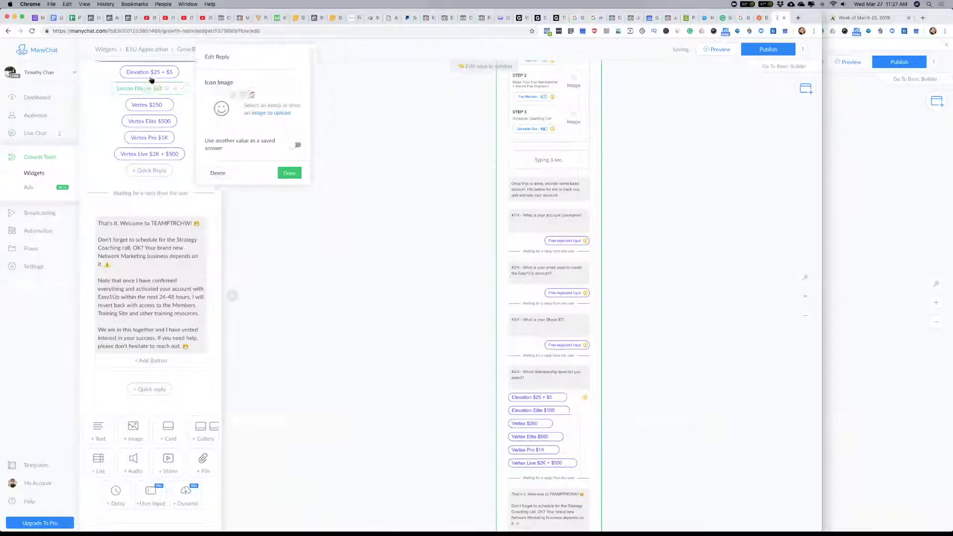
key(BackSpace)
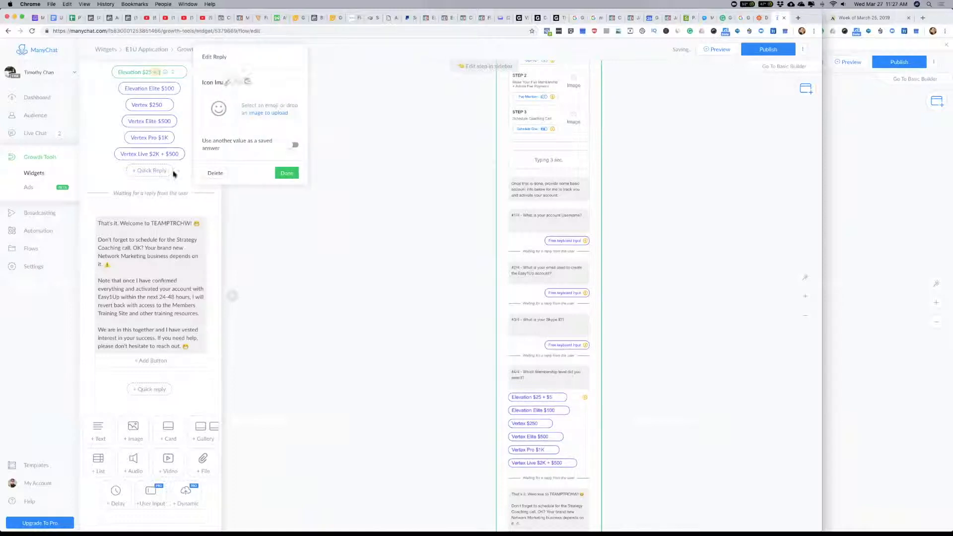
Step: Shorten the Vertex Live quick reply to "Vertex Live $2K" and finish editing the membership replies
click(150, 155)
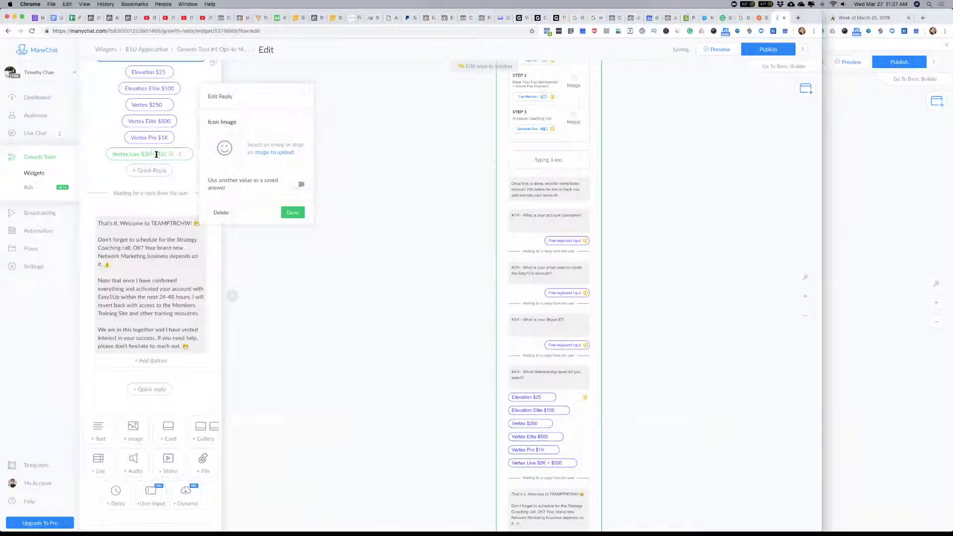
key(BackSpace)
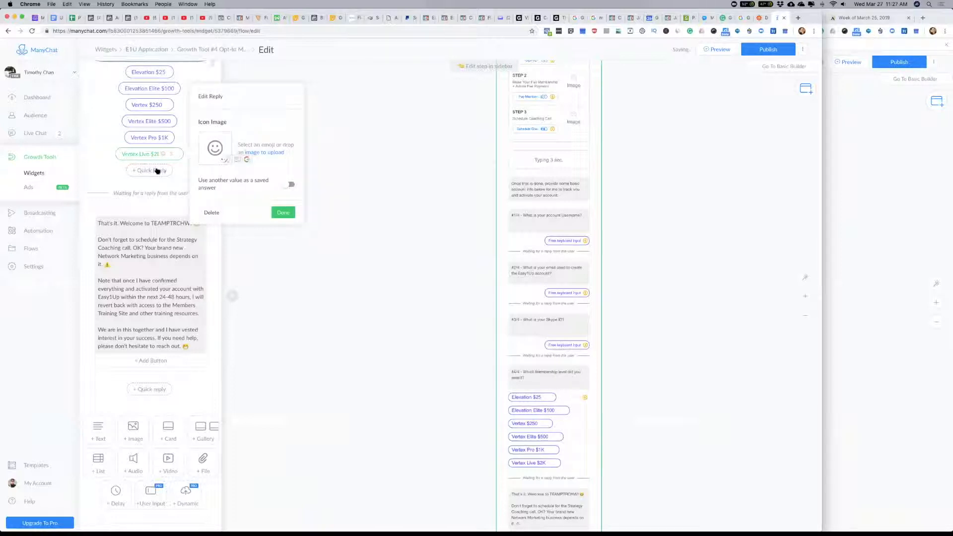
click(144, 137)
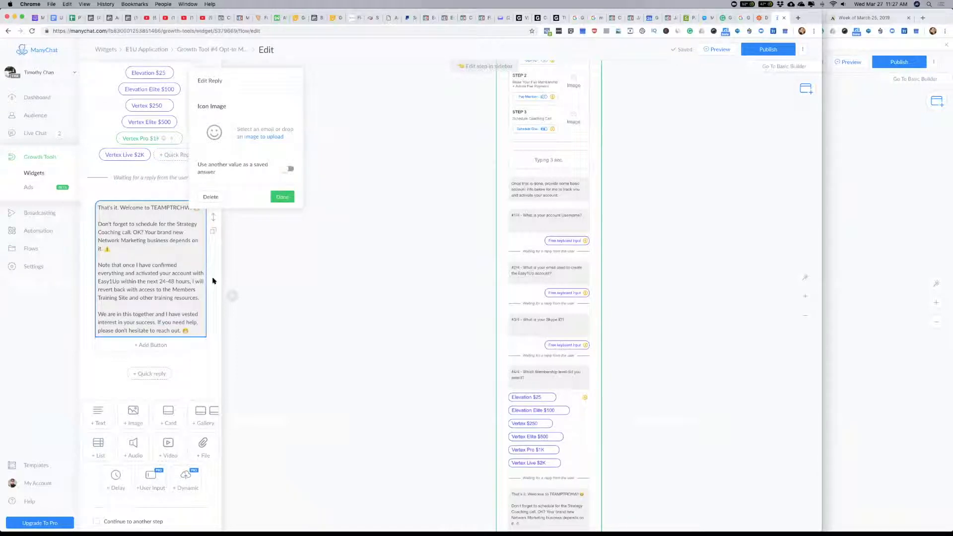
click(282, 196)
Step: Review the E1U Programs PDF and 3 Reasons PDF messages and the STEP 1 to STEP 3 list in the Join TEAMPTRCHW step
scroll(142, 314, up, 6)
scroll(142, 314, up, 8)
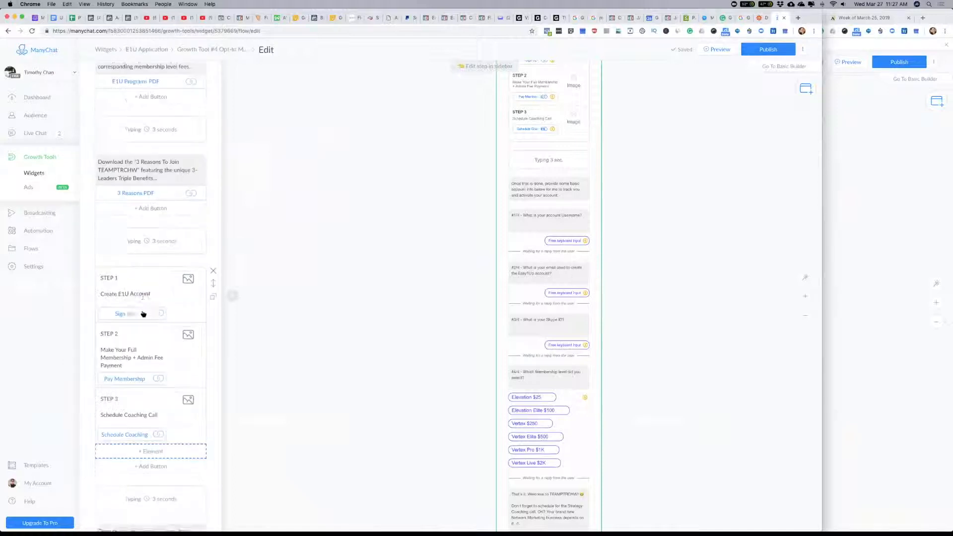
scroll(143, 314, up, 2)
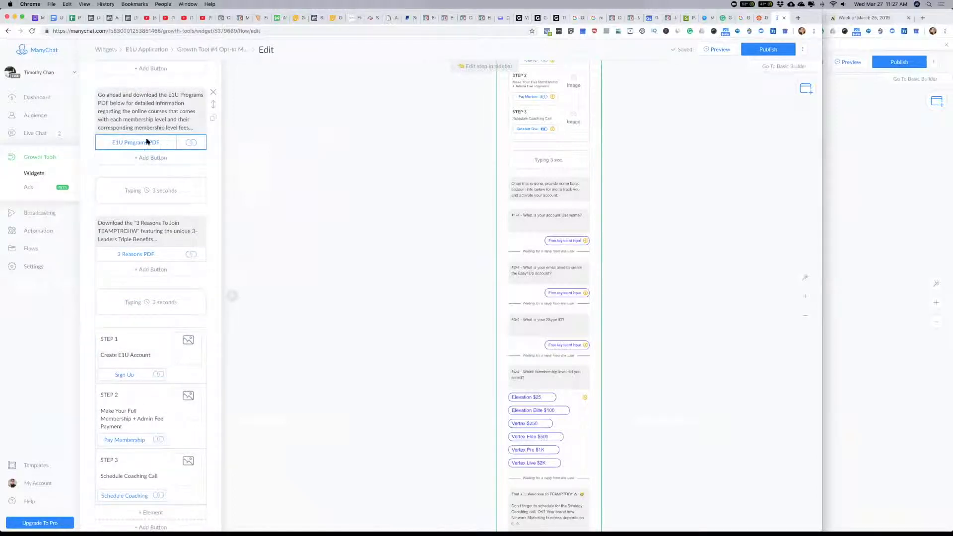
scroll(144, 310, down, 7)
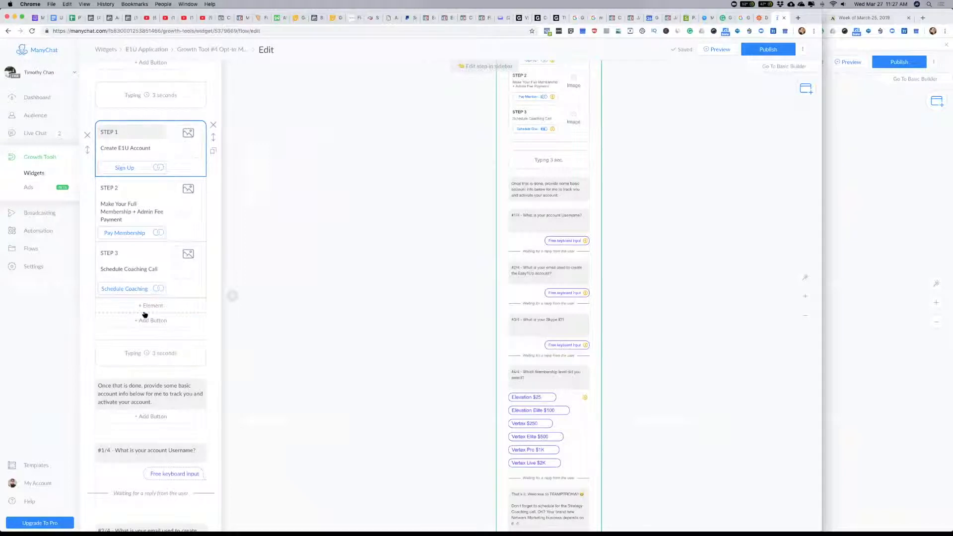
Step: Switch to the Keynote masterclass presentation and view the slide with the opportunity pitch, products info and training guide PDFs
key(super+Tab)
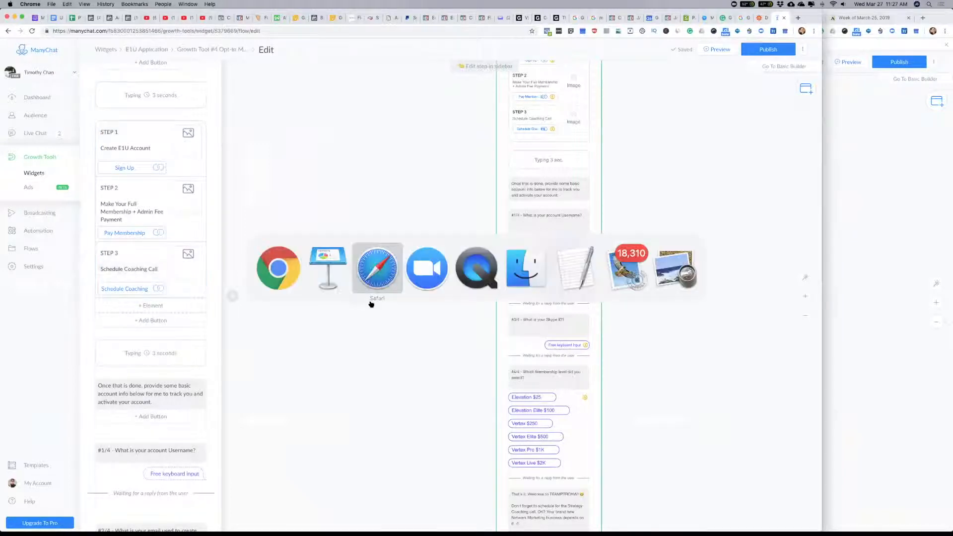
click(326, 277)
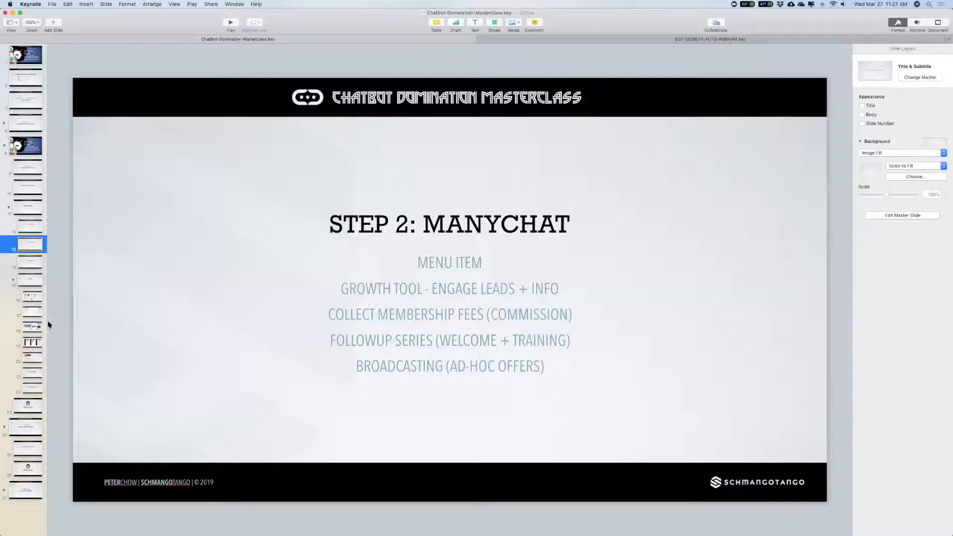
click(33, 328)
click(32, 342)
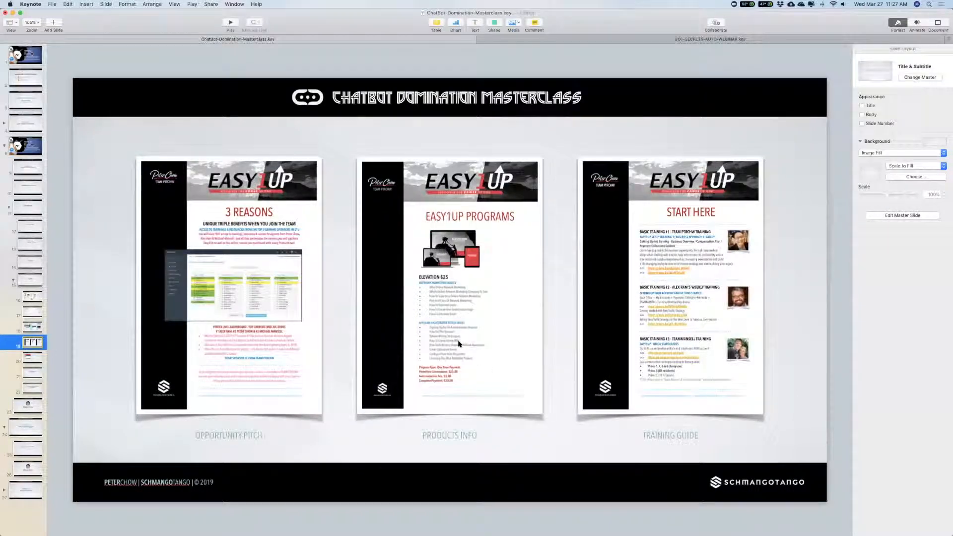
click(536, 350)
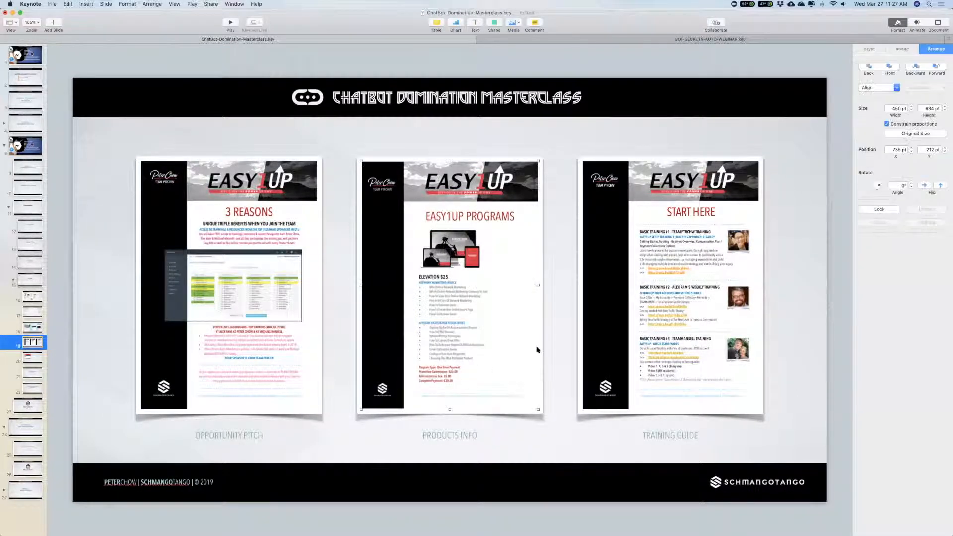
click(568, 338)
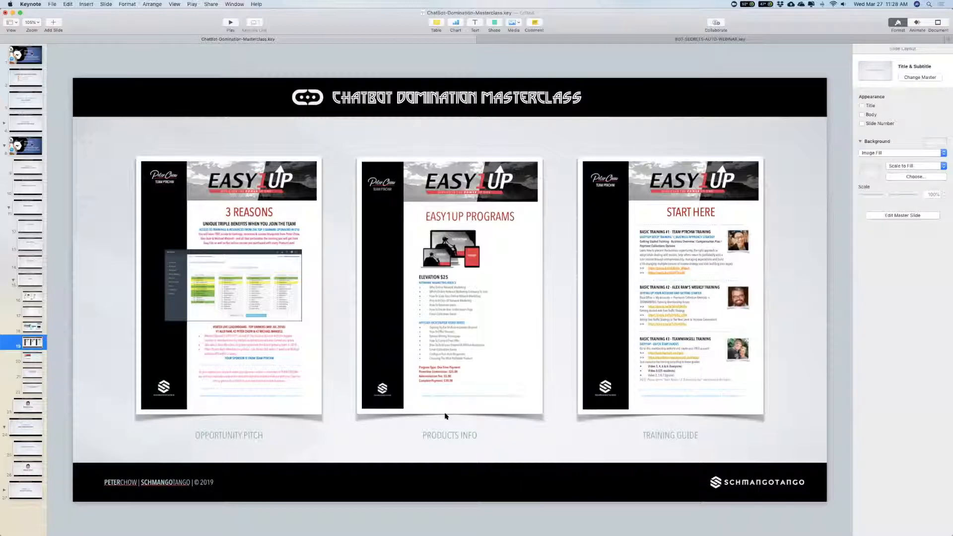
Step: Return to ManyChat in Chrome and review the #4/4 membership question and the closing welcome message
key(super+Tab)
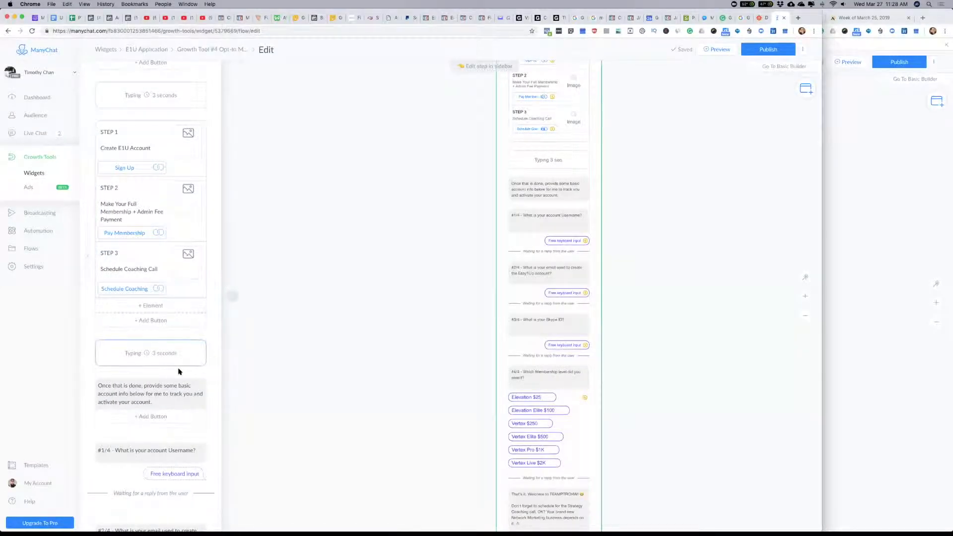
scroll(179, 372, down, 12)
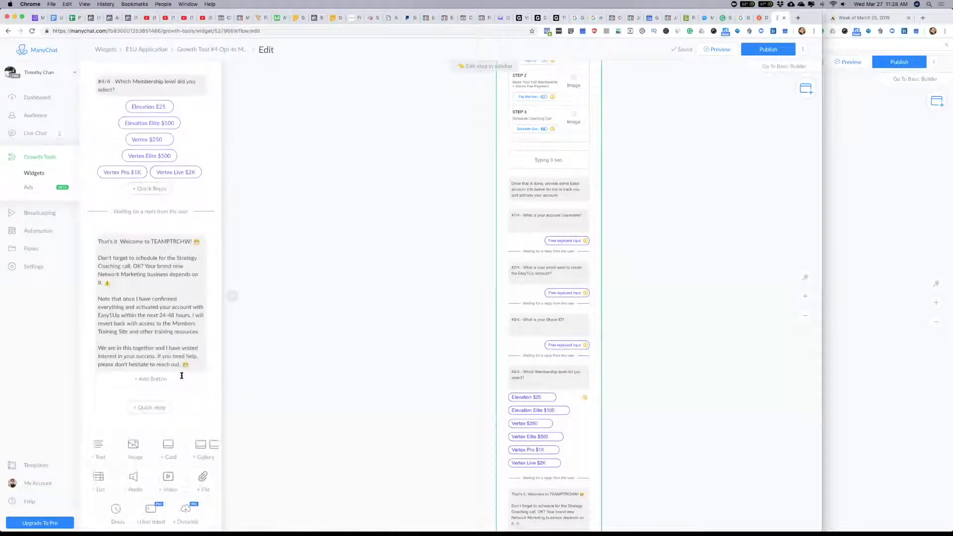
Step: Replace the team name in the closing welcome message's greeting with the growth tool owner's own team name
scroll(182, 376, down, 1)
double_click(169, 206)
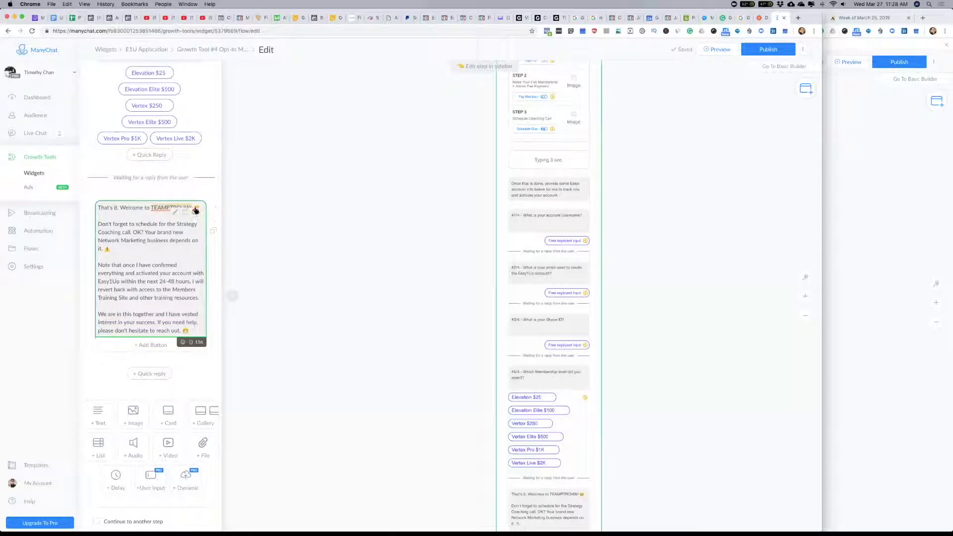
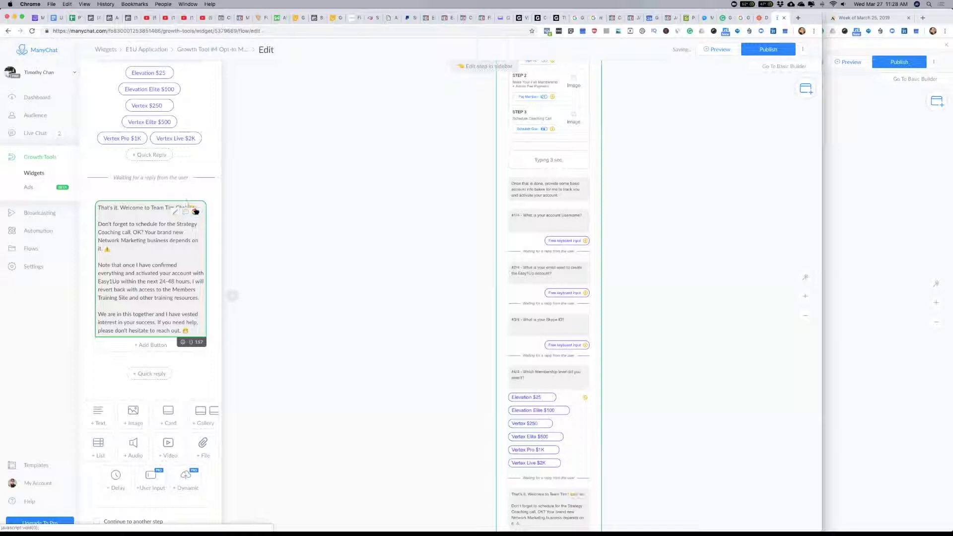
click(162, 248)
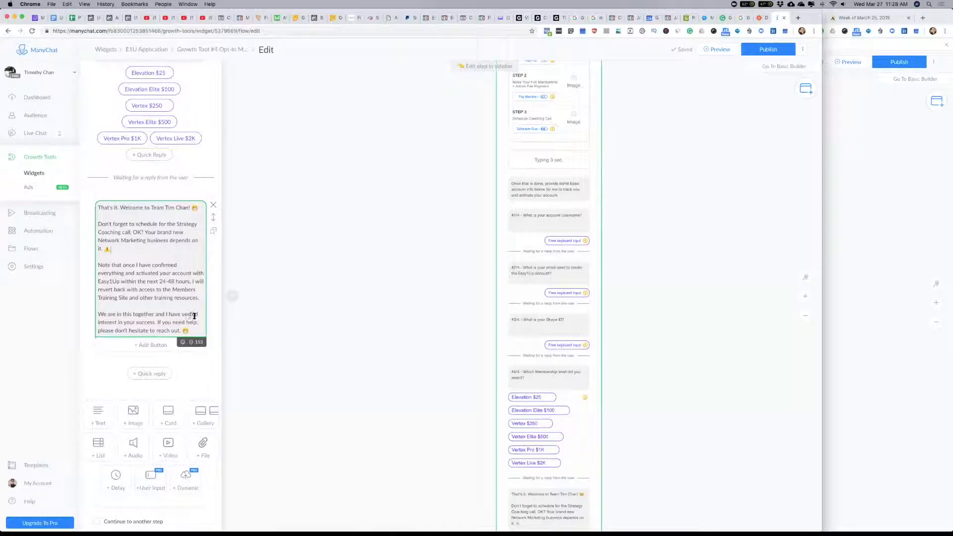
Step: Switch to the other account's ManyChat window and publish the original Join TEAMPTRCHW main menu content
scroll(161, 258, up, 15)
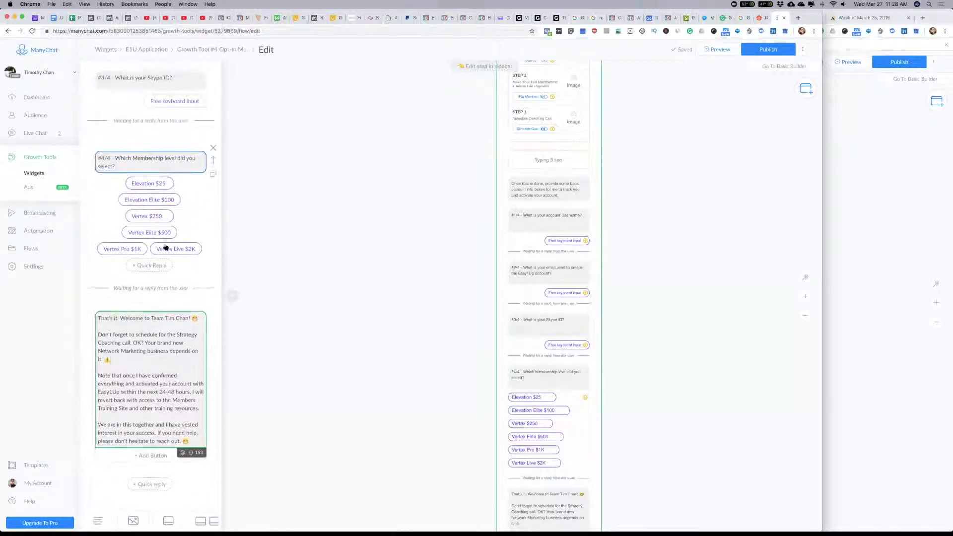
scroll(165, 246, up, 10)
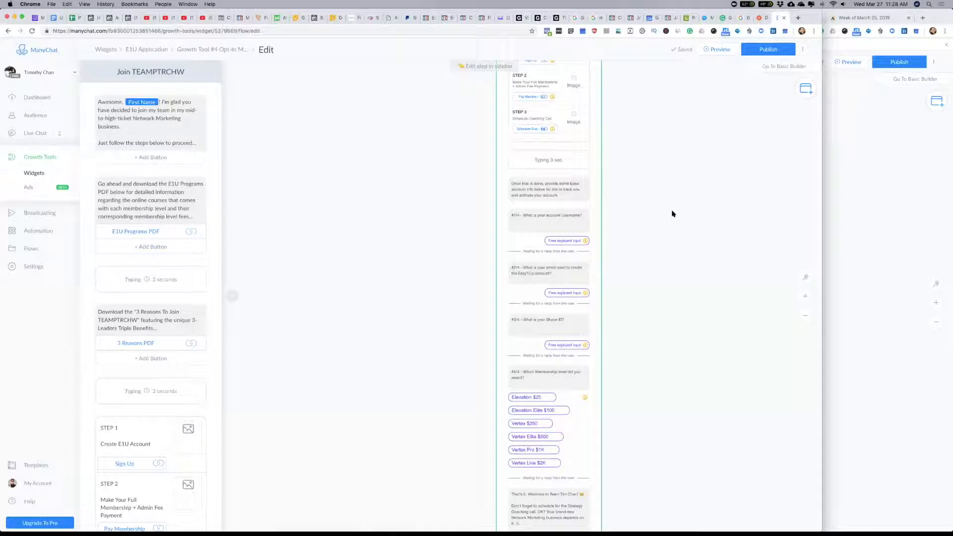
click(844, 156)
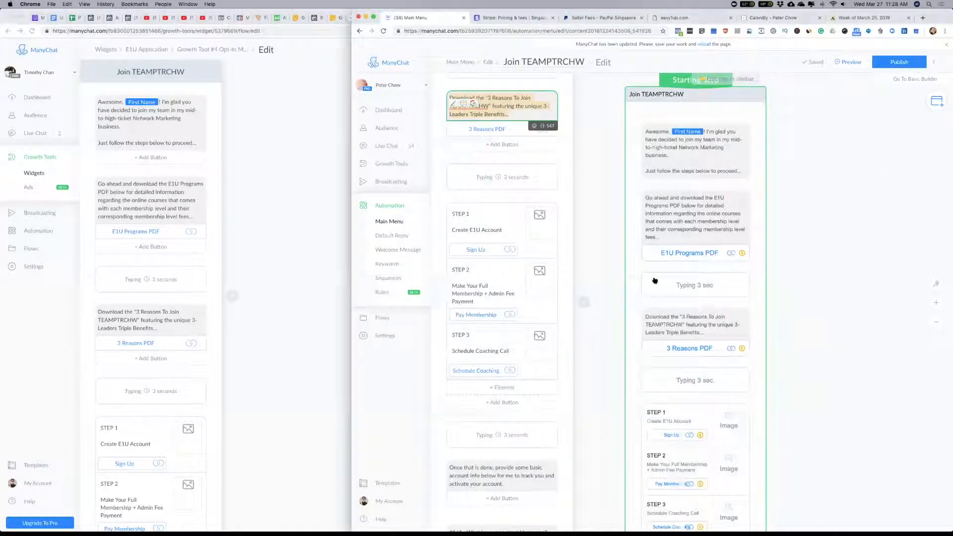
click(731, 168)
click(597, 152)
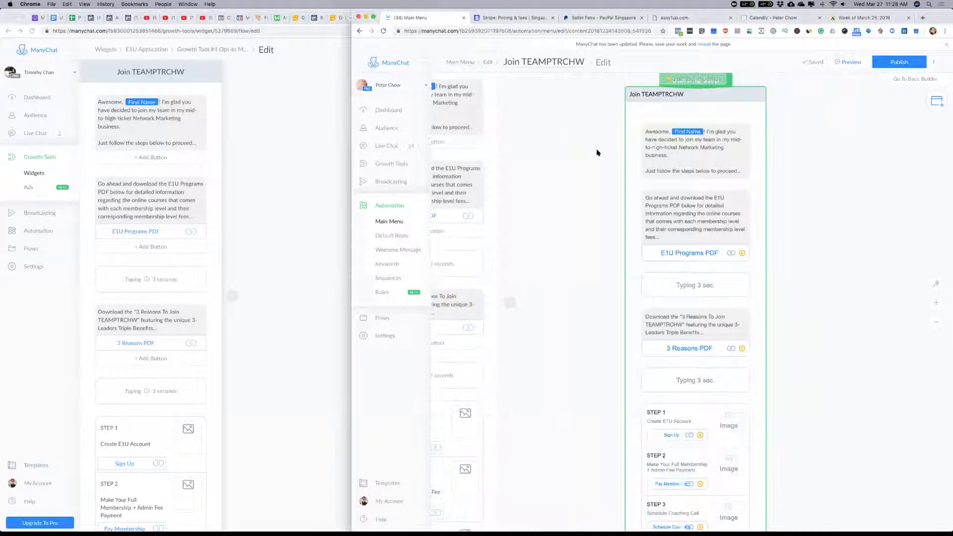
scroll(851, 189, down, 5)
scroll(852, 188, down, 1)
drag(894, 246, 772, 171)
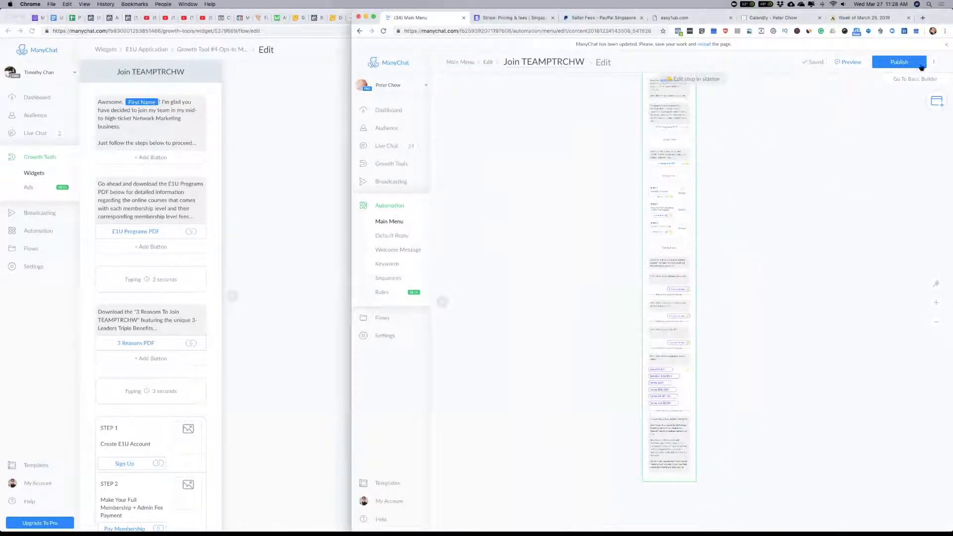
click(901, 62)
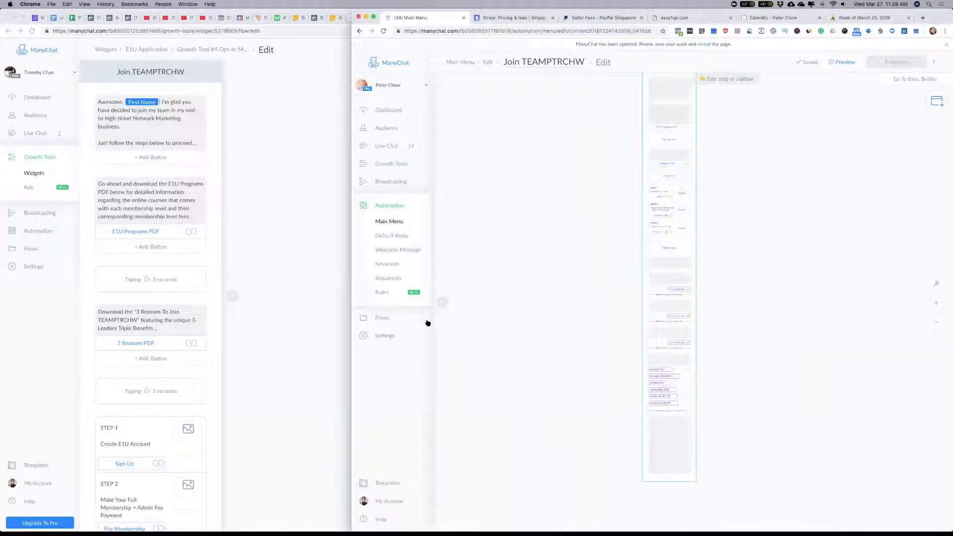
Step: Return to the E1U Application growth tool and review the #1/4 to #4/4 questions and their user input settings
click(255, 252)
scroll(379, 228, down, 1)
click(621, 245)
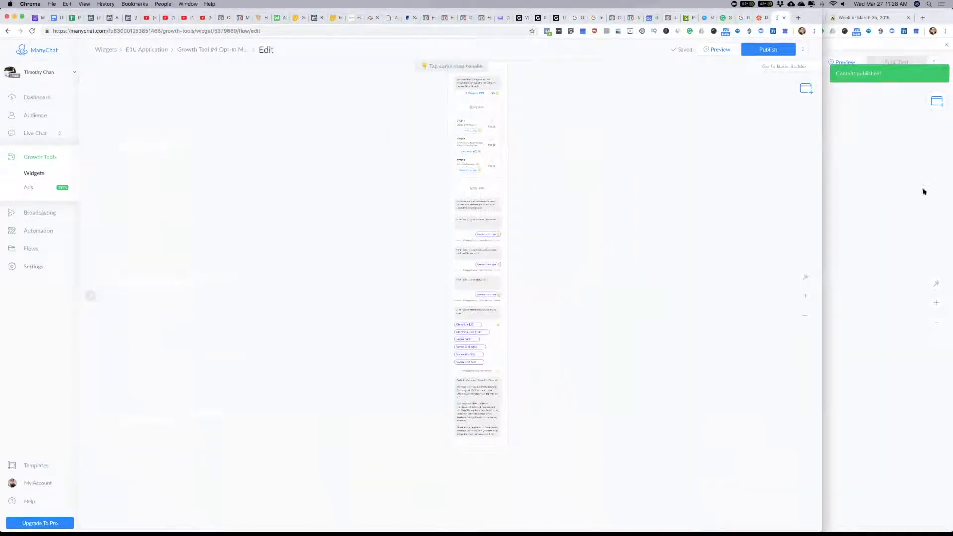
click(464, 222)
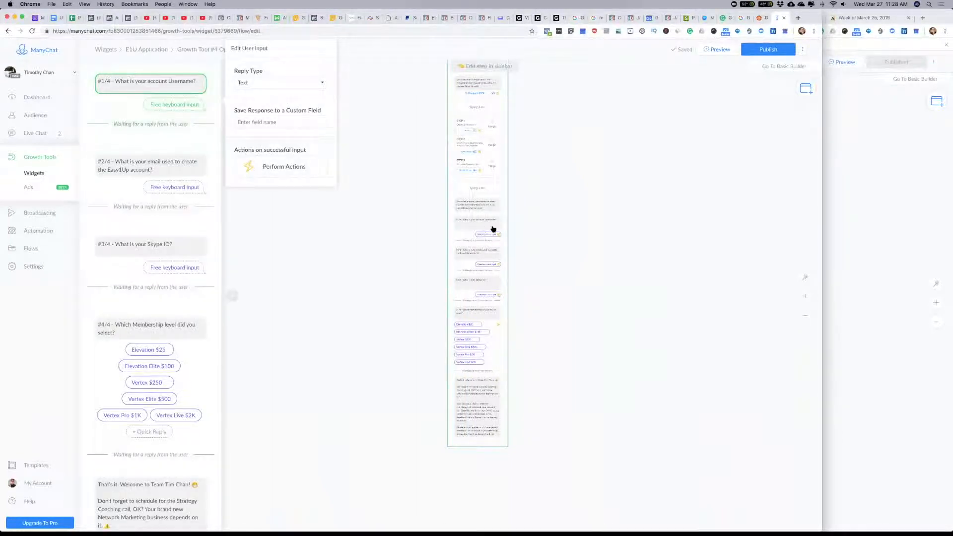
click(483, 226)
scroll(135, 153, up, 1)
scroll(140, 227, down, 9)
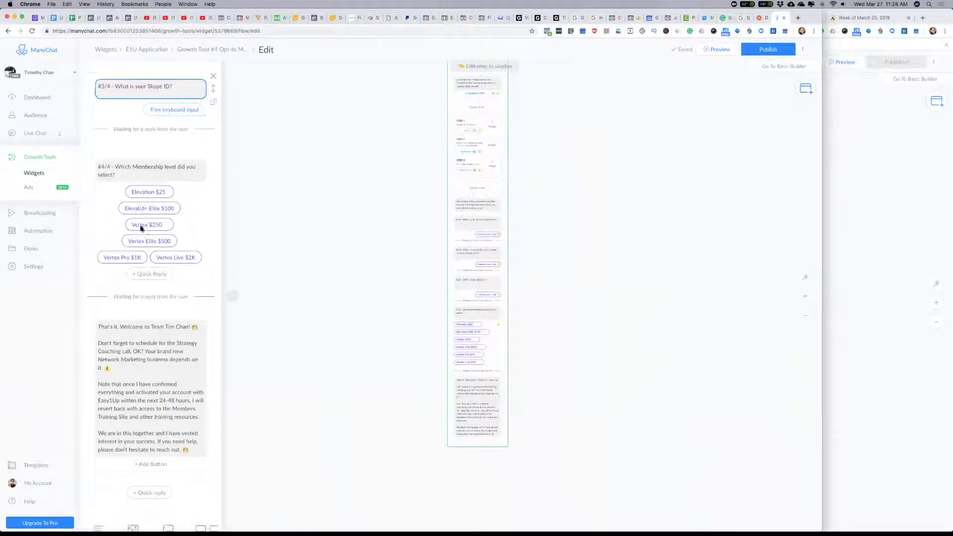
click(147, 149)
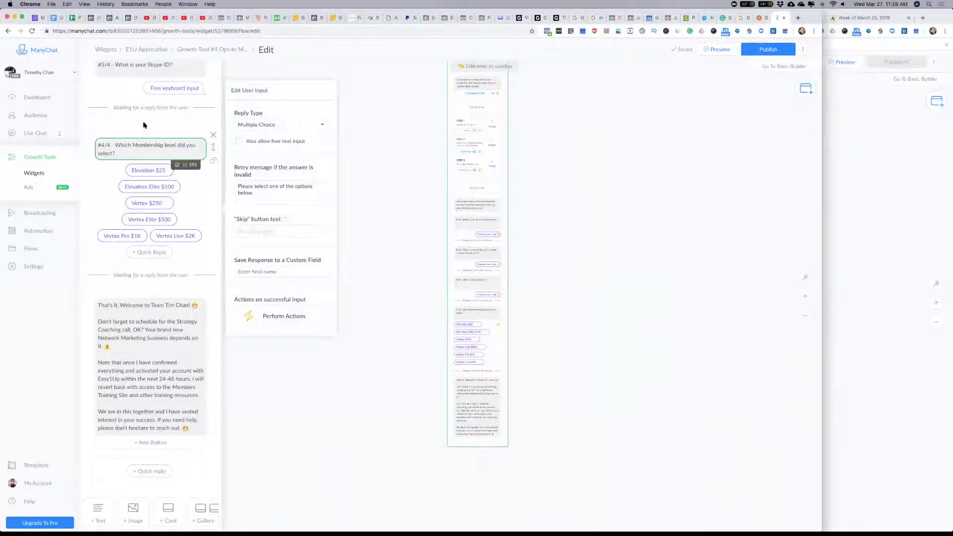
scroll(176, 232, up, 18)
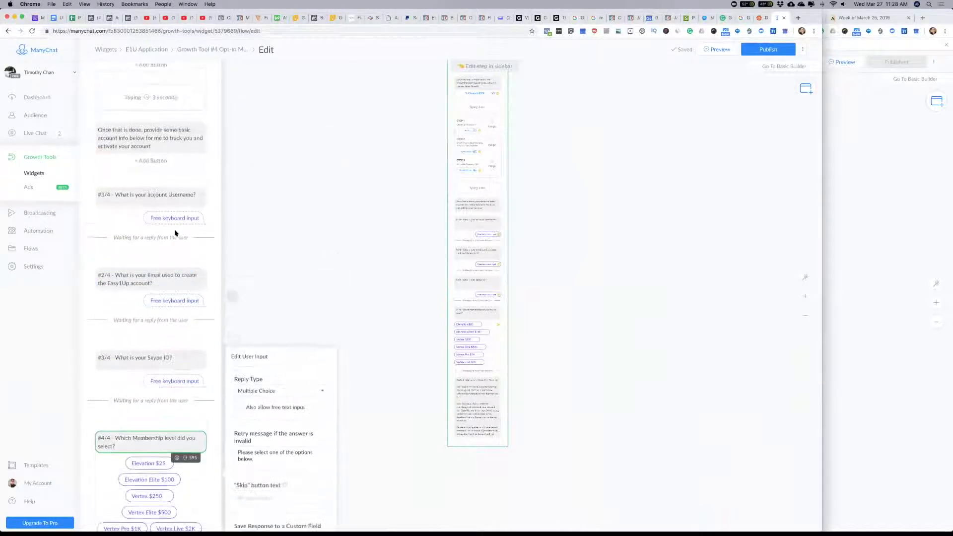
scroll(175, 232, up, 2)
scroll(177, 234, down, 5)
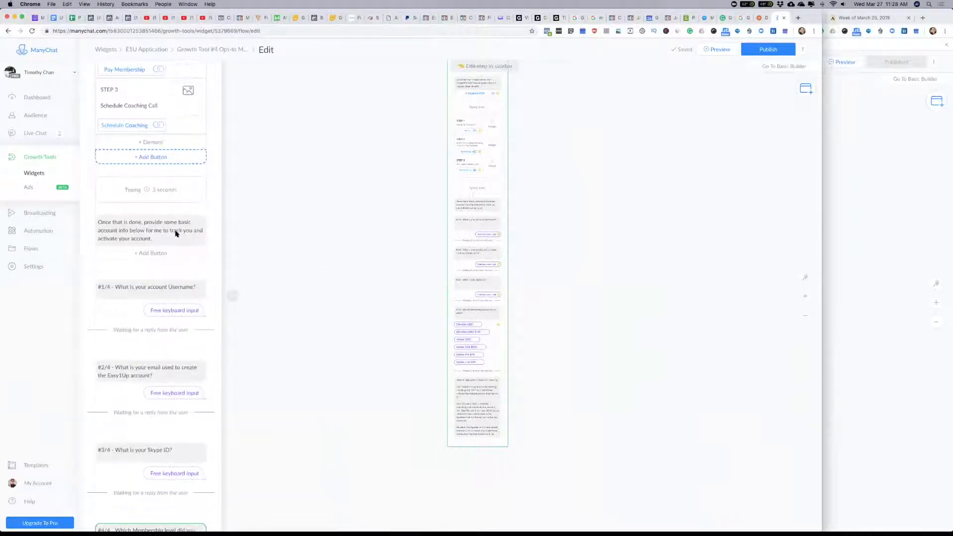
Step: Attach an actions step to the #1/4 account Username question and have it add a new tag, E1U-Apply
click(176, 255)
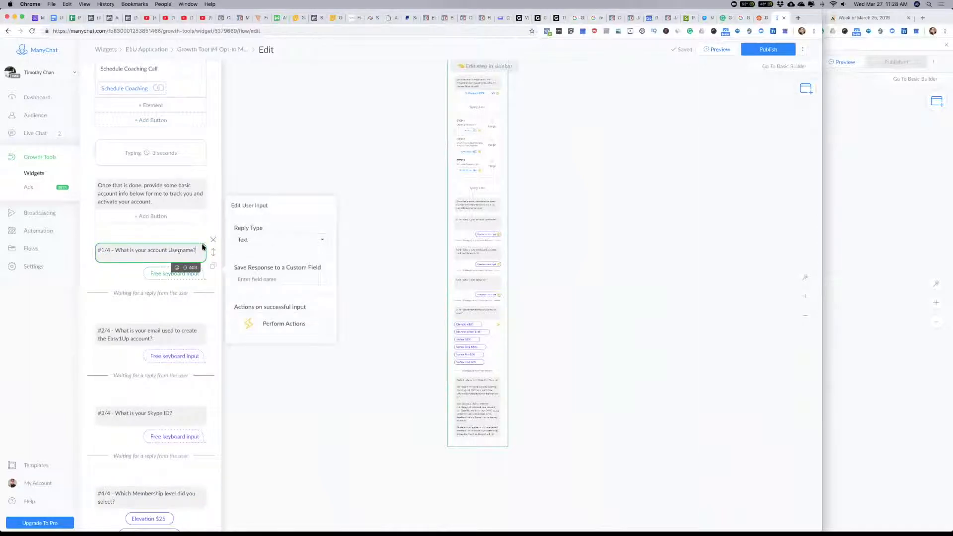
click(285, 325)
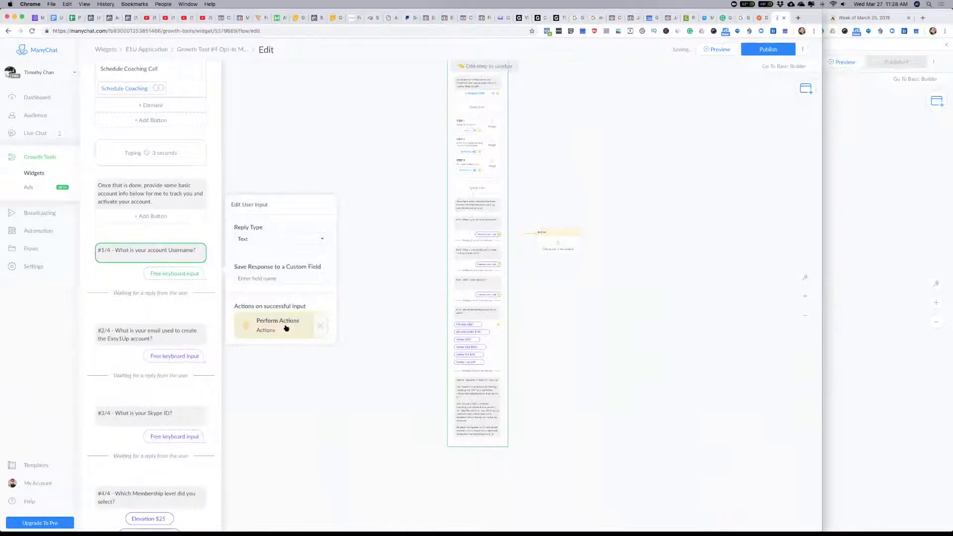
click(155, 107)
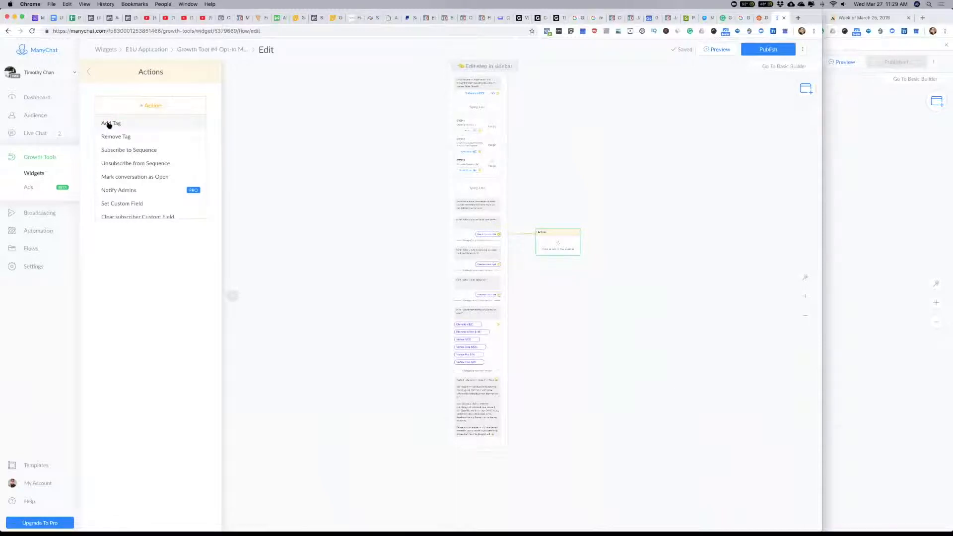
click(109, 124)
click(135, 115)
text(E)
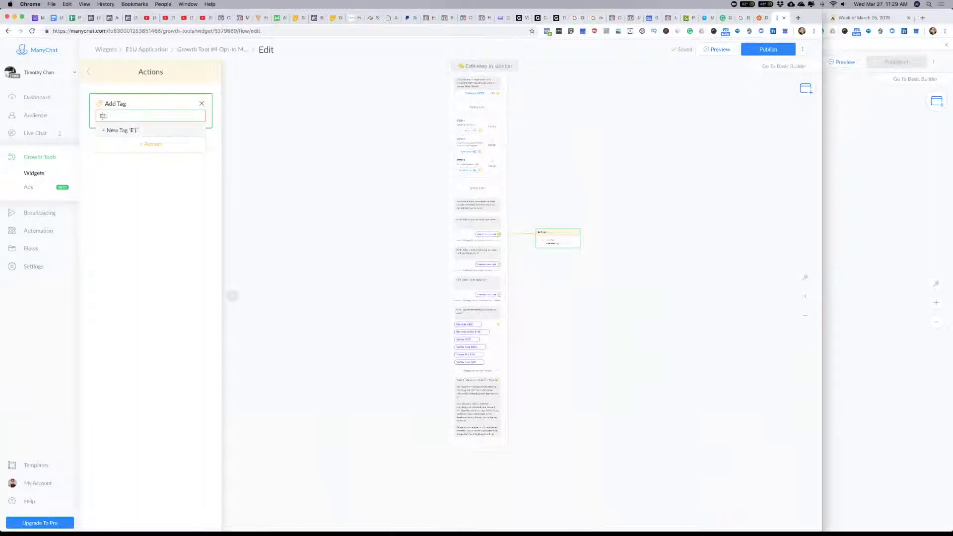
text(1U-Apply)
click(153, 131)
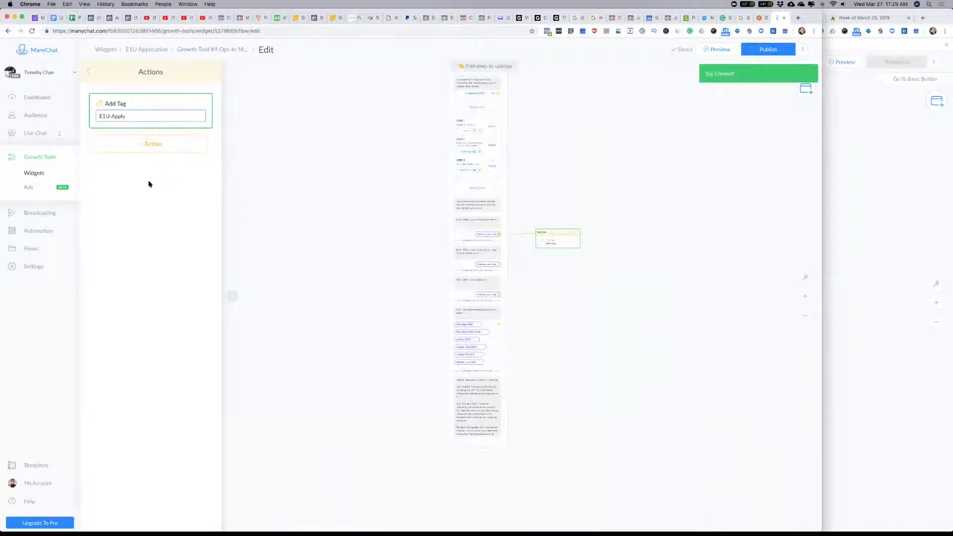
Step: Add a Notify Admins action below the E1U-Apply tag and open its notification settings
click(152, 144)
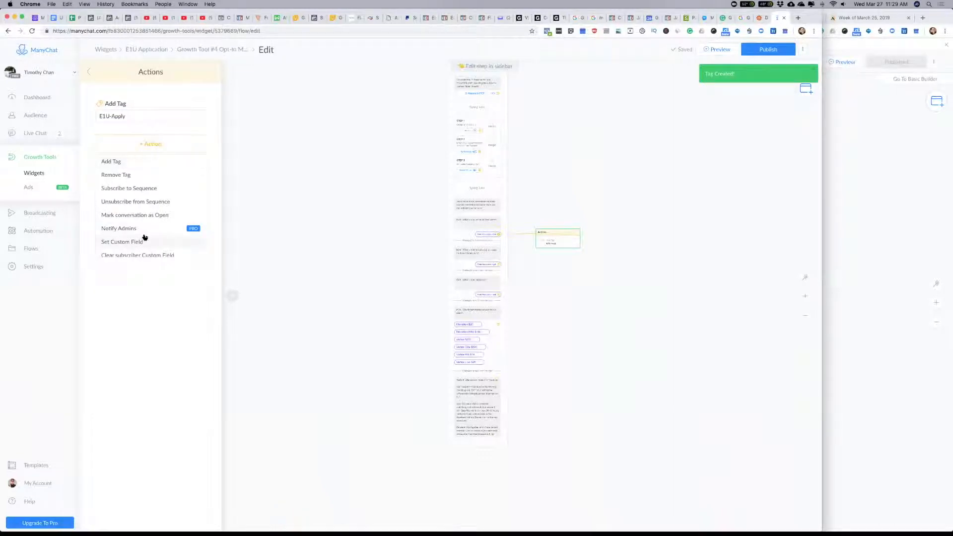
scroll(129, 221, down, 2)
click(120, 208)
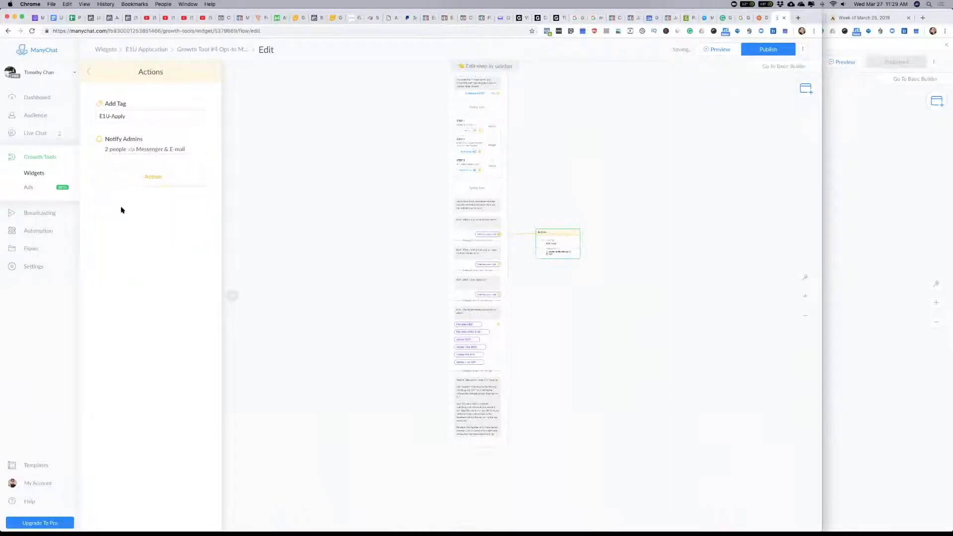
click(153, 177)
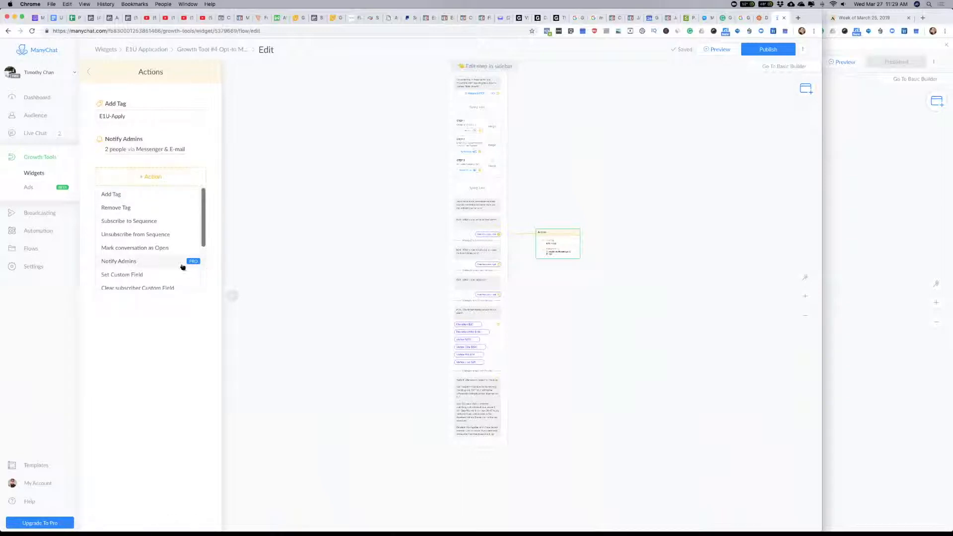
click(149, 175)
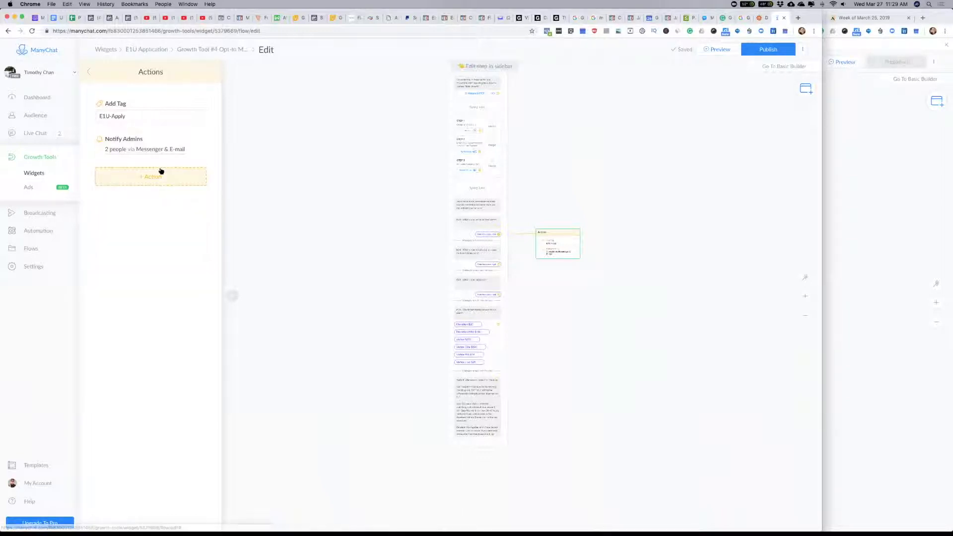
click(149, 149)
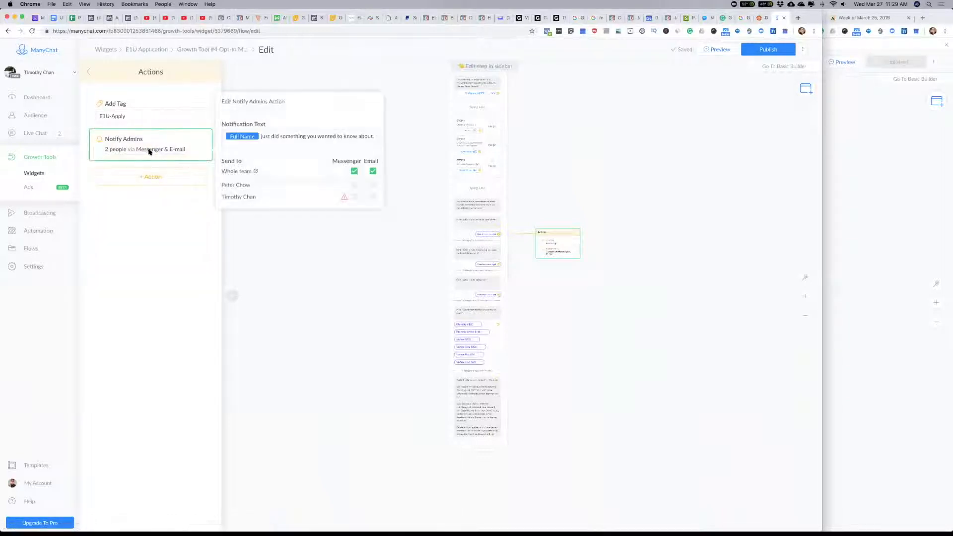
click(373, 172)
click(354, 172)
click(355, 186)
click(355, 173)
click(374, 186)
click(374, 172)
click(354, 172)
Step: Stop notifying the whole team and send the admin notification only to the growth tool owner via Messenger
click(355, 172)
click(354, 196)
click(373, 172)
click(373, 185)
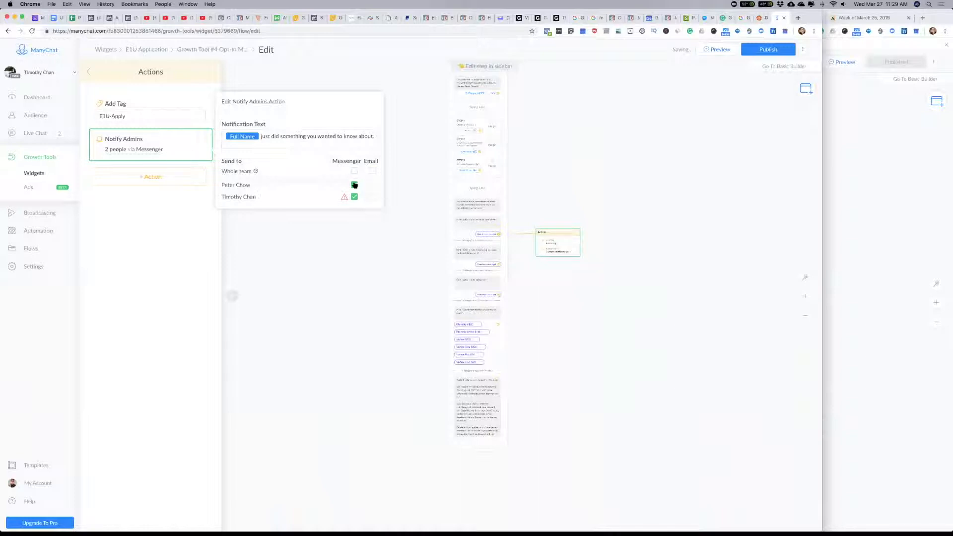
click(355, 185)
mouse_move(345, 199)
Step: Reword the notification text after the Full Name field as "just started the E1U application process..."
mouse_move(342, 199)
click(286, 136)
drag(271, 137, 386, 140)
key(BackSpace)
text(ame just started)
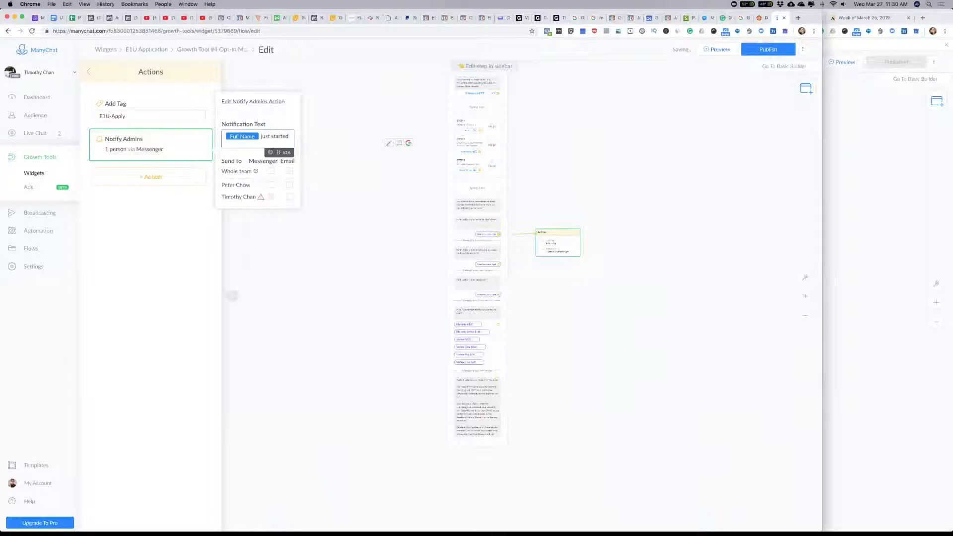
text( the app)
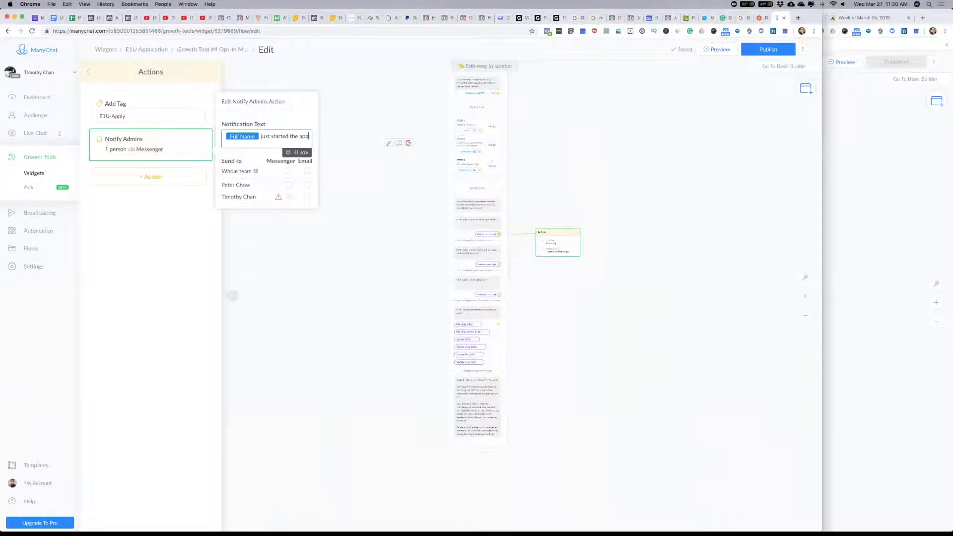
text(lication process)
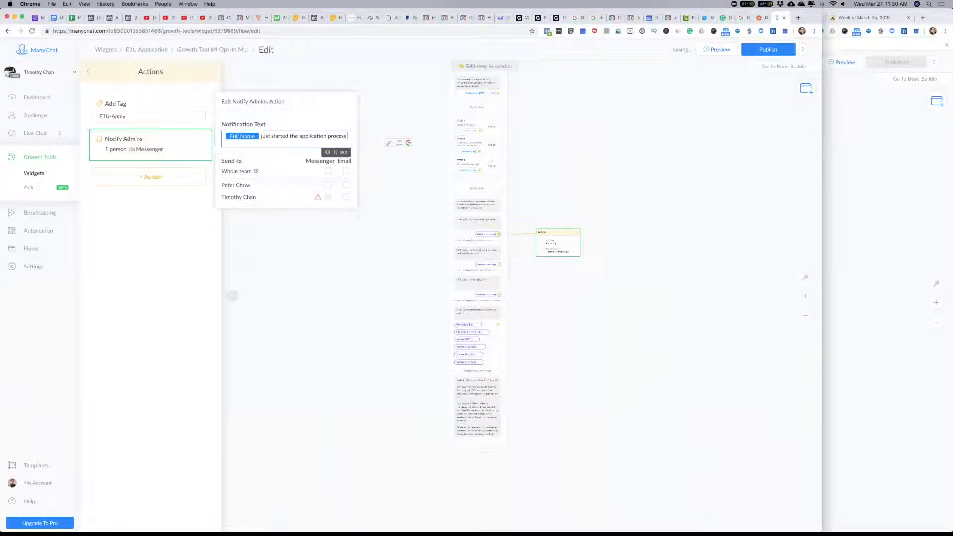
text(...)
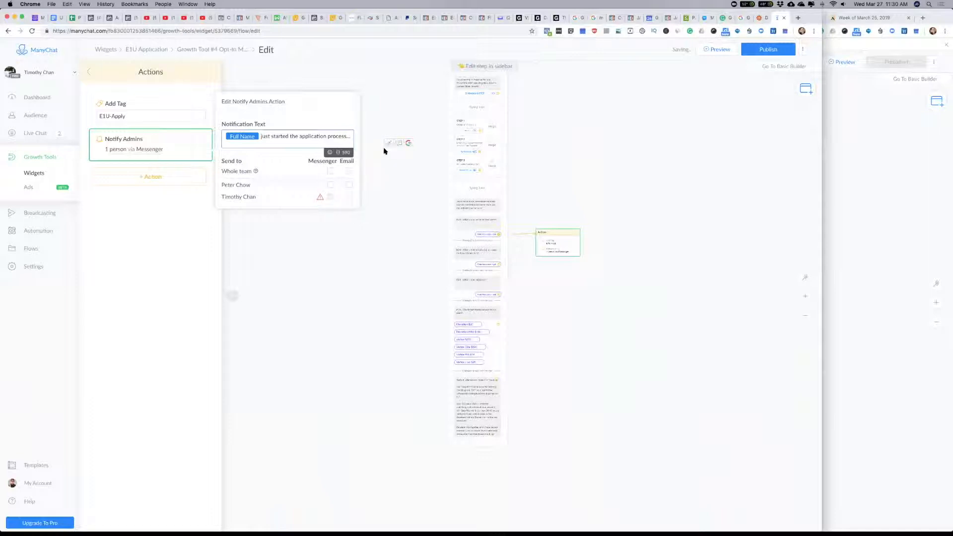
click(300, 136)
text(E1U)
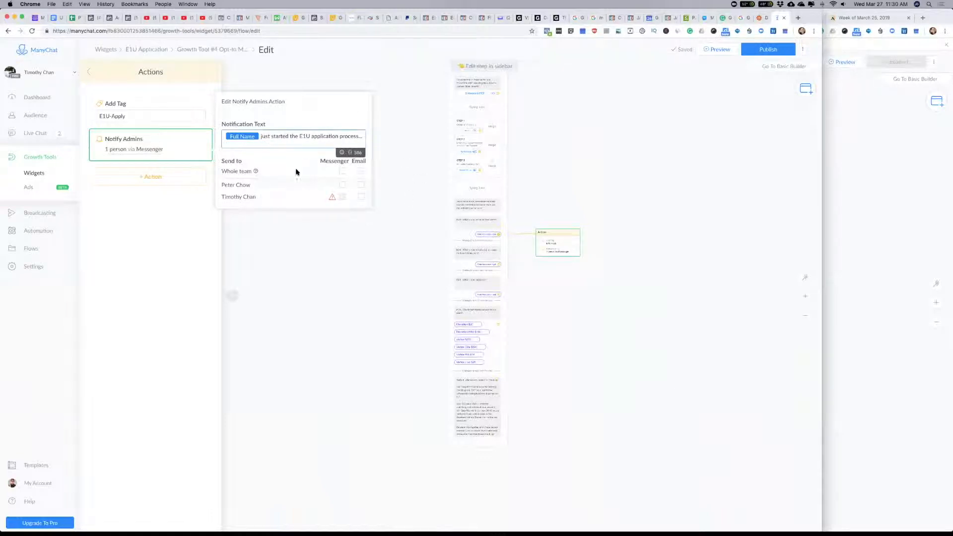
click(349, 290)
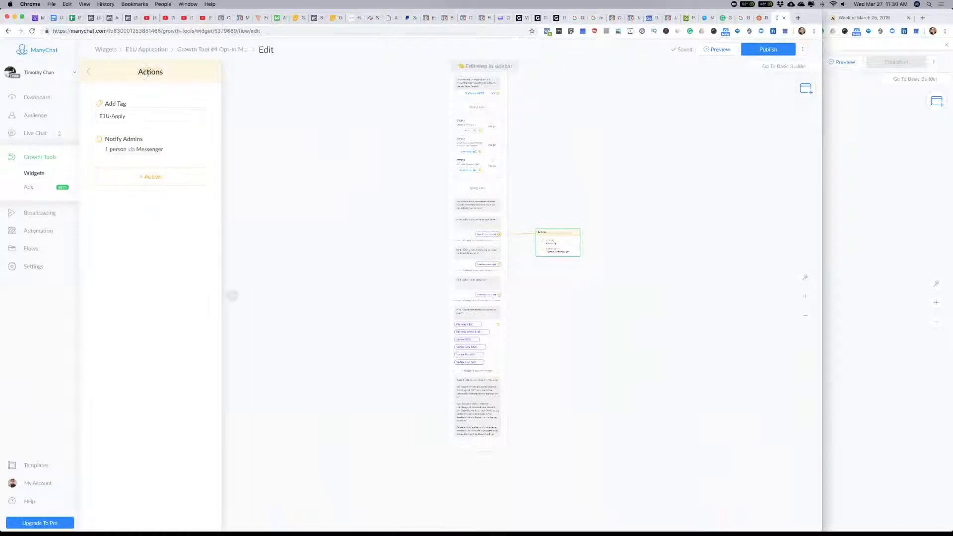
Step: Rename the actions step as "E1U Apply"
click(168, 72)
text(E1U Appl)
text(e)
key(BackSpace)
text(y)
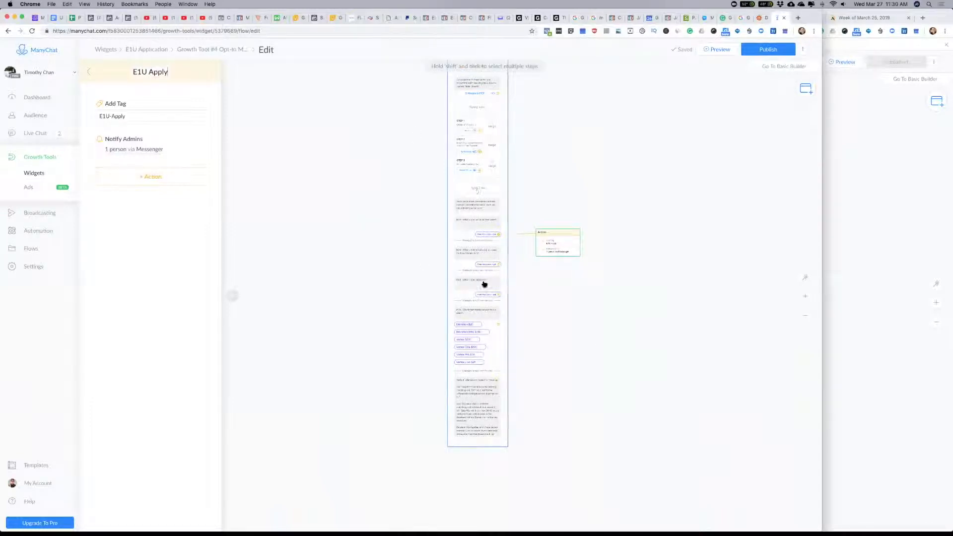
Step: Try to publish the growth tool's opt-in message flow
click(390, 215)
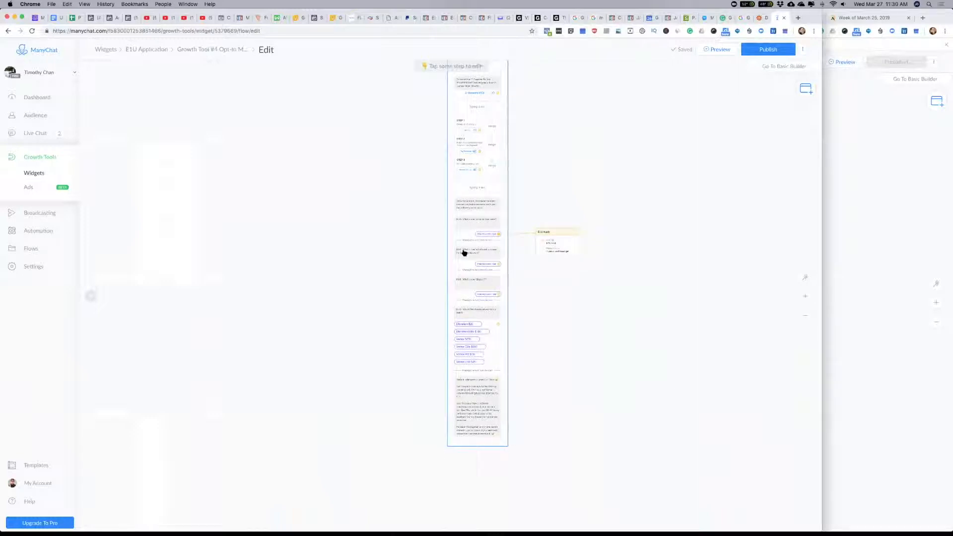
click(769, 50)
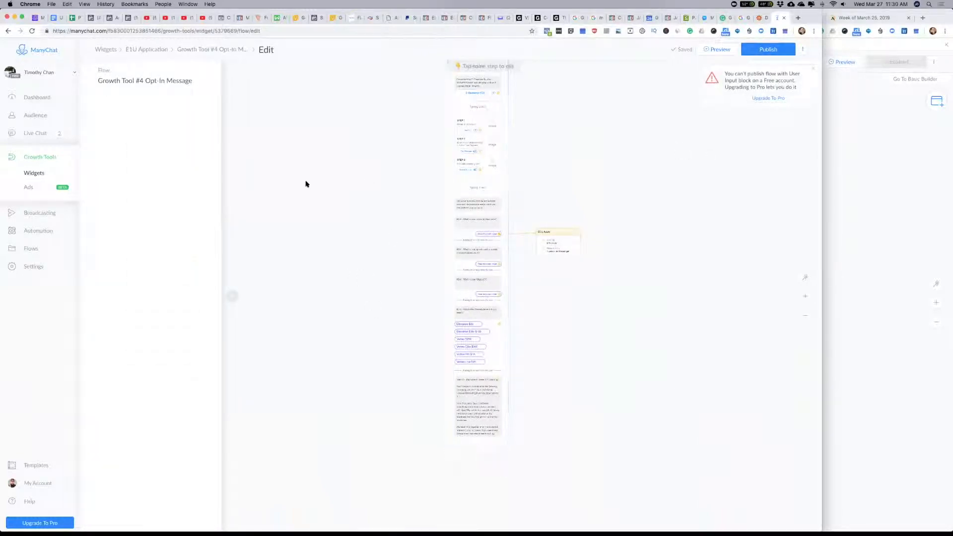
Step: Rename the flow as "E1U Application Opt-In Message" and return to the E1U Application growth tool
click(204, 48)
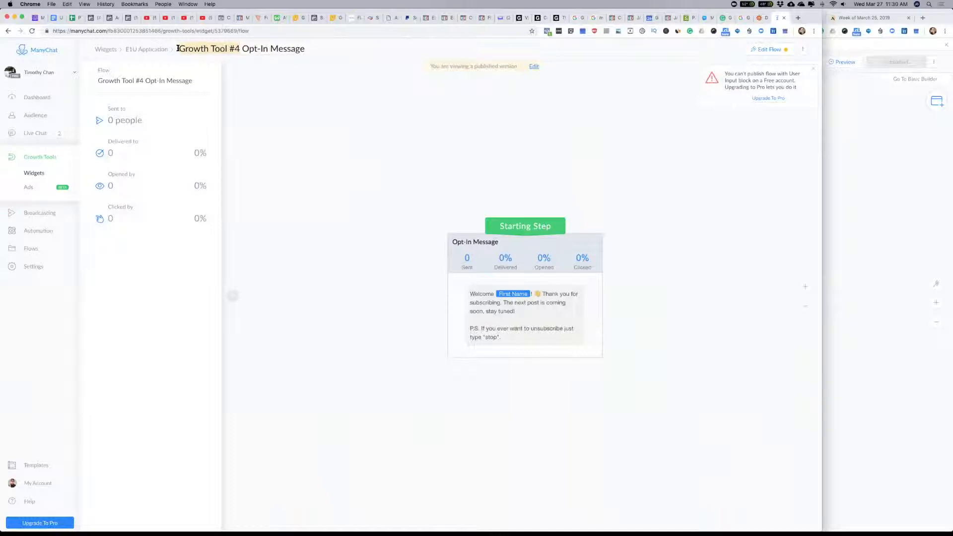
text(E1U Application)
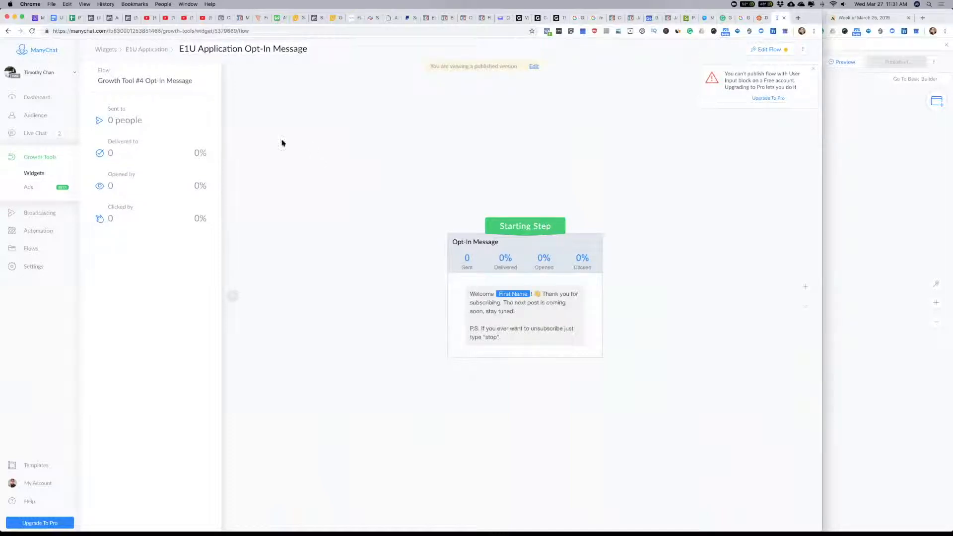
click(144, 49)
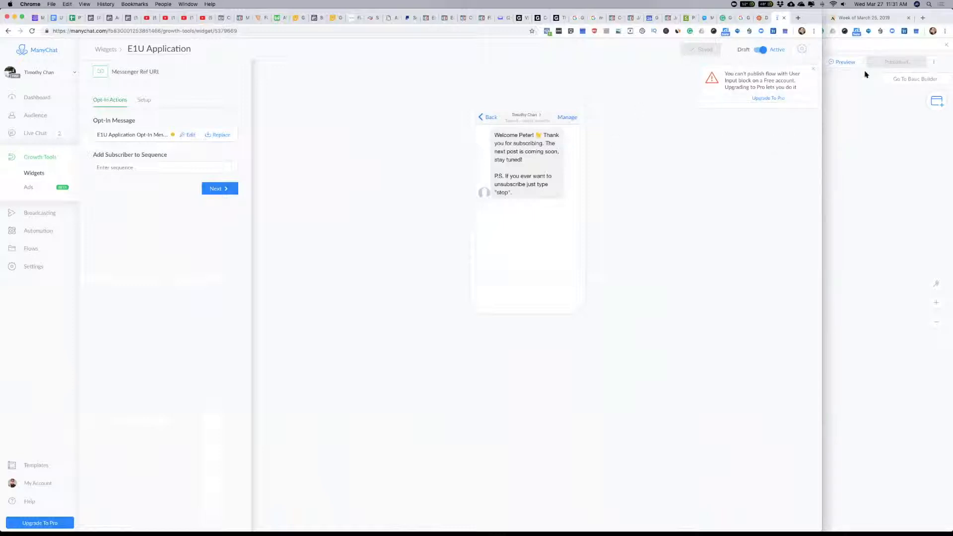
Step: Check the bot's notification settings, including the options for the 'Notify Admins' action
click(28, 267)
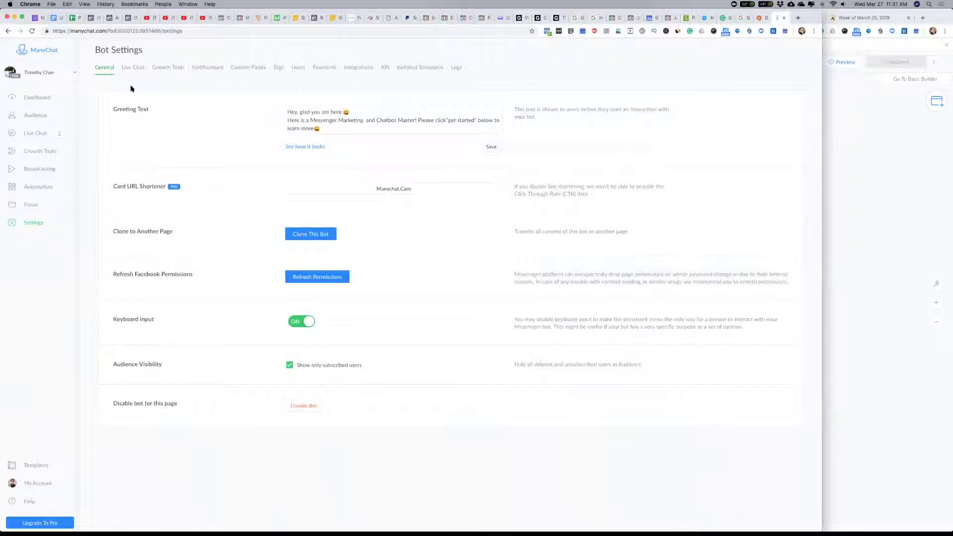
click(207, 69)
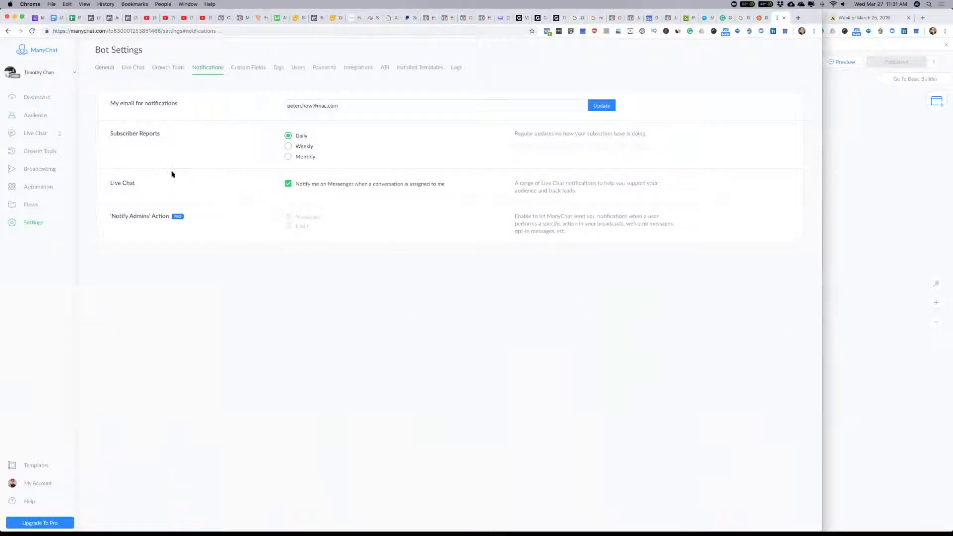
key(super+Tab)
key(super+shift+Tab)
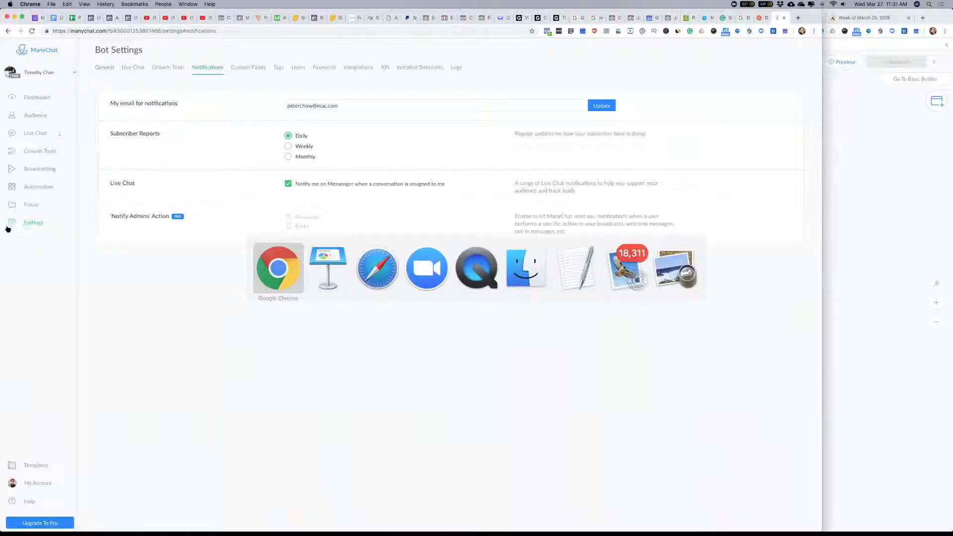
Step: Open the setup of the E1U Application growth tool and select its Messenger Ref URL
click(31, 151)
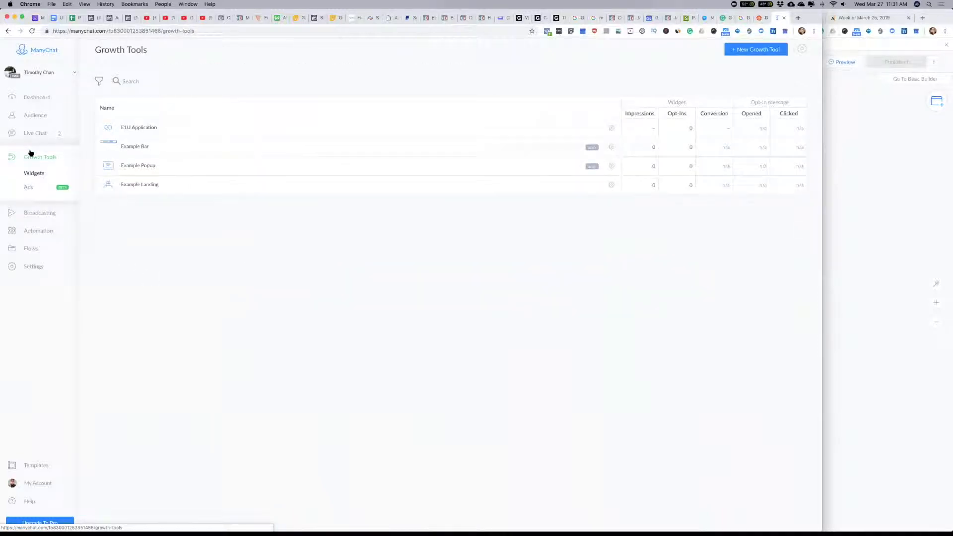
click(144, 128)
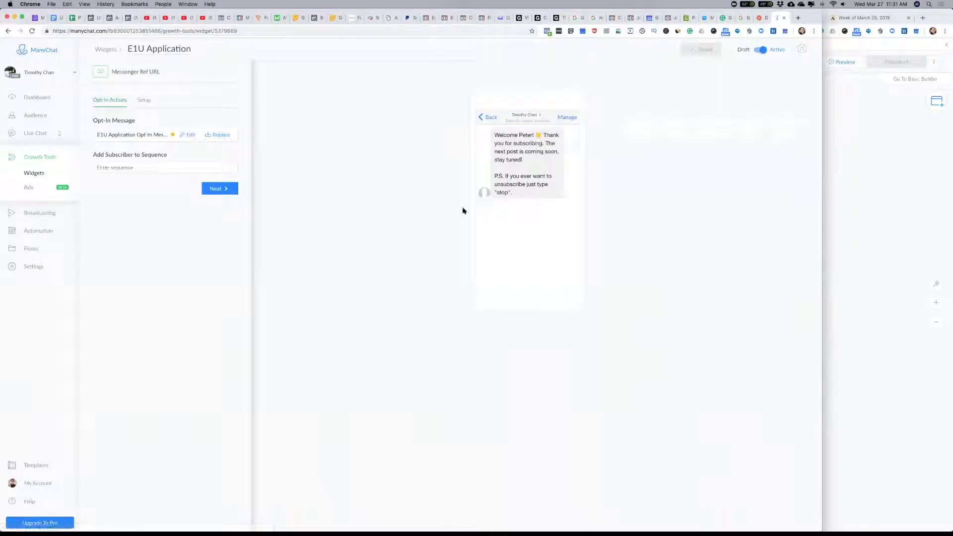
click(144, 100)
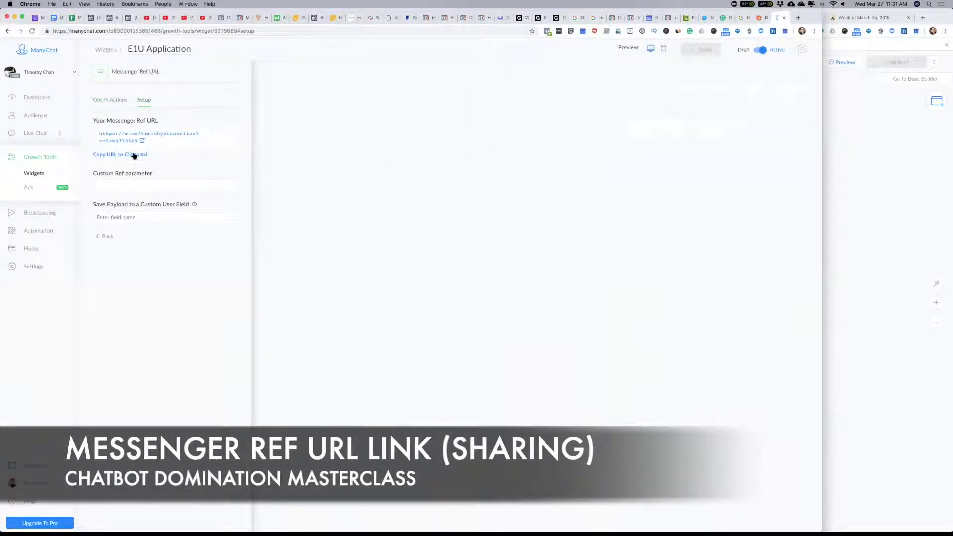
drag(151, 144, 94, 133)
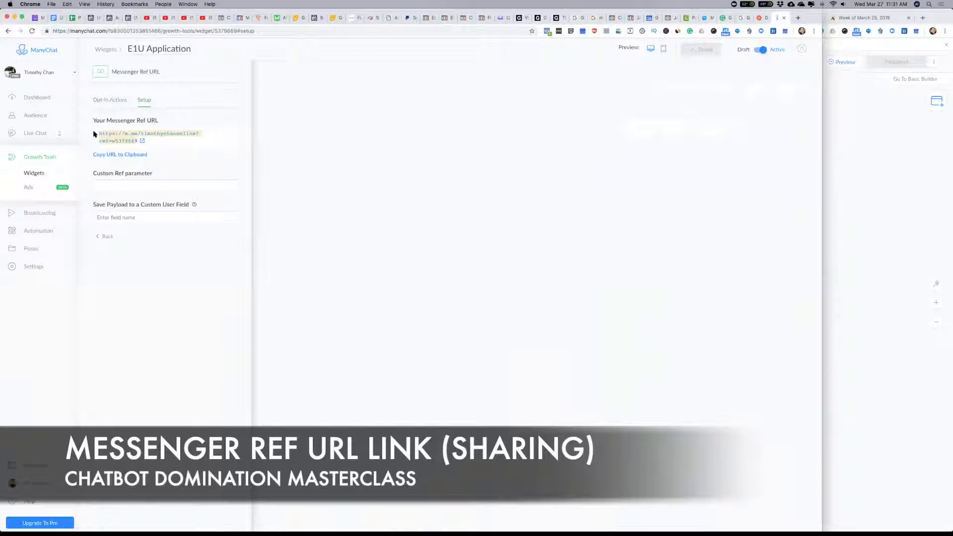
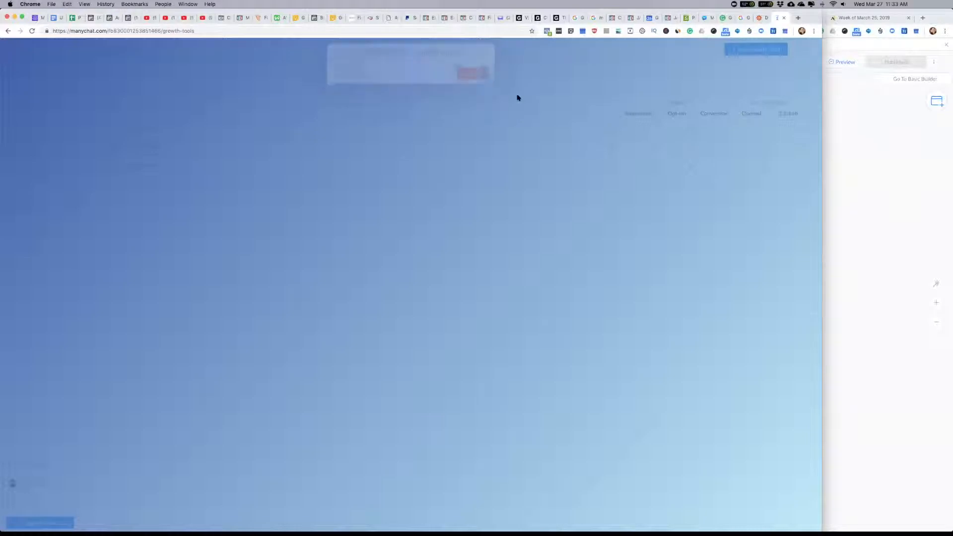
Step: Delete the Example Landing growth tool
click(613, 149)
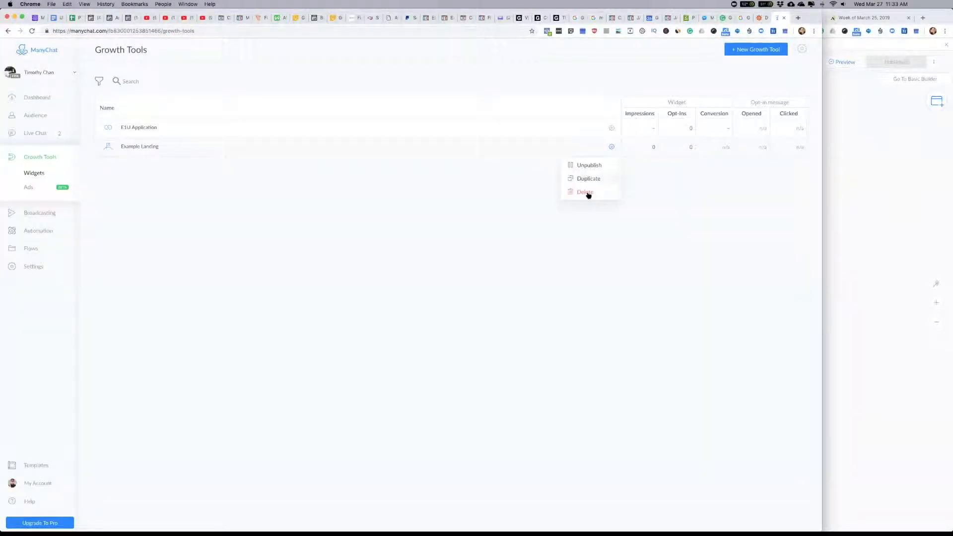
click(586, 193)
click(478, 85)
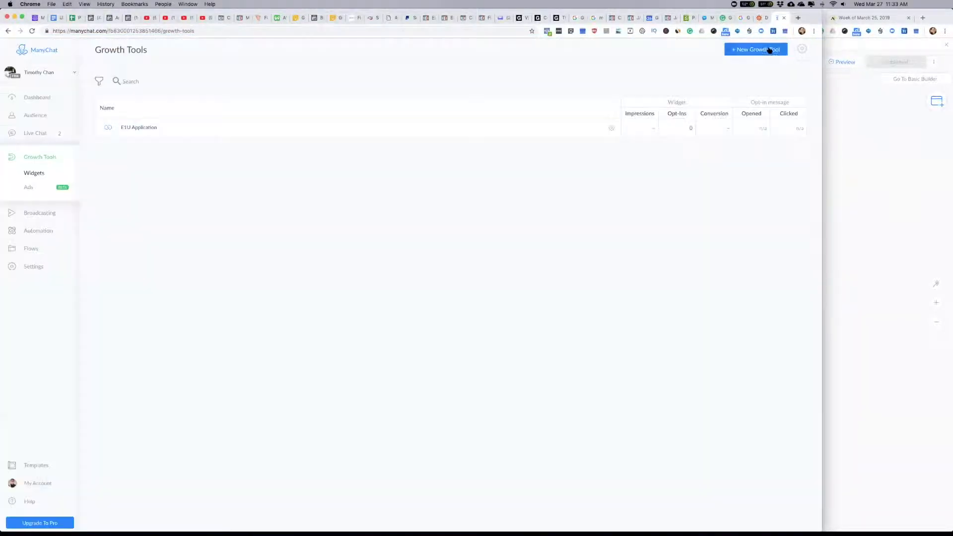
Step: Create a new Messenger Ref URL growth tool and name it "Payment Collection"
click(756, 49)
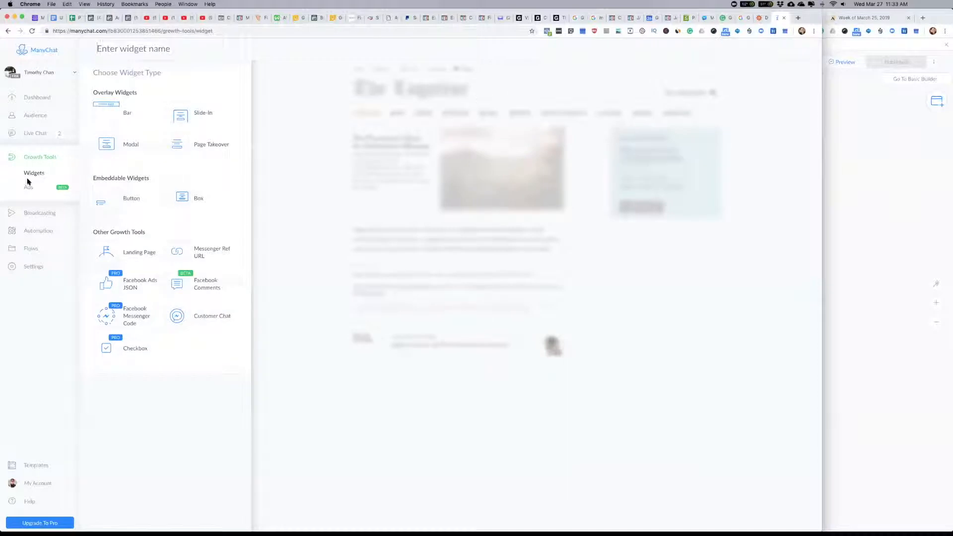
click(193, 258)
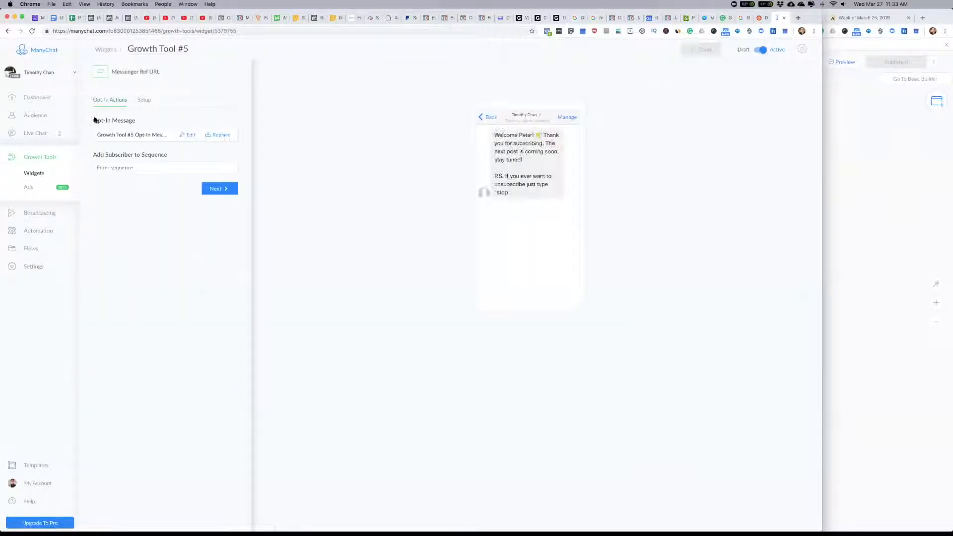
click(188, 48)
key(BackSpace)
text(Payment Collection)
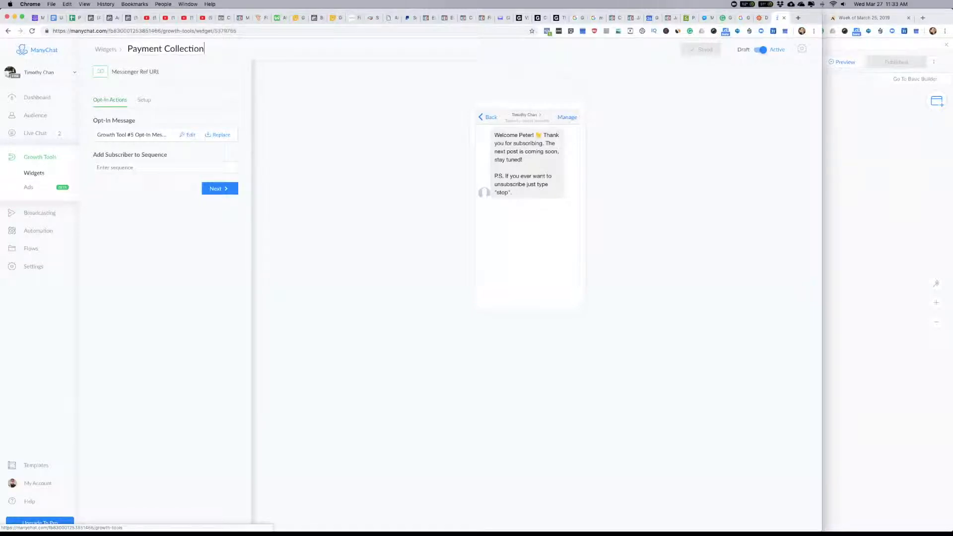
key(Return)
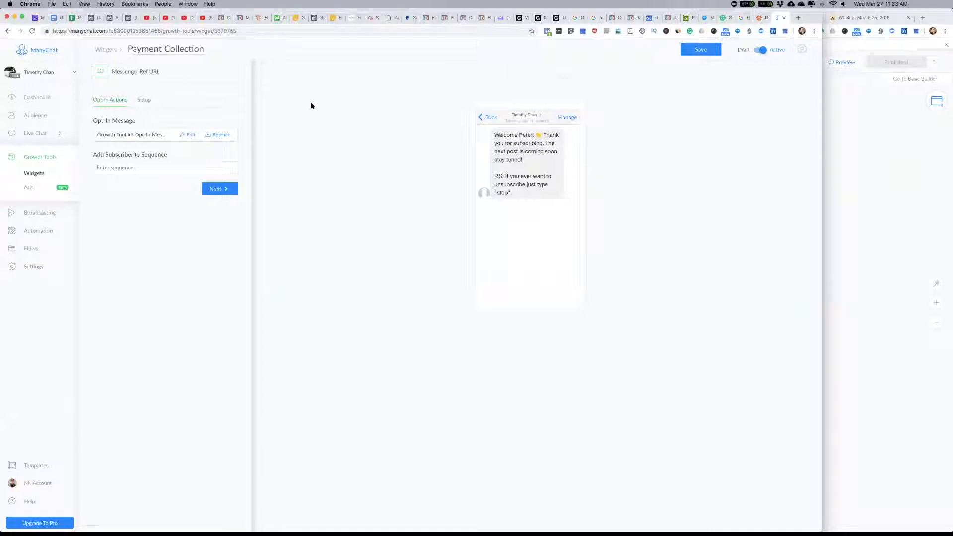
Step: Open the growth tool's opt-in message flow, accepting the loss of unsaved changes, and rename it "Payment Collection Opt-In Message"
click(142, 137)
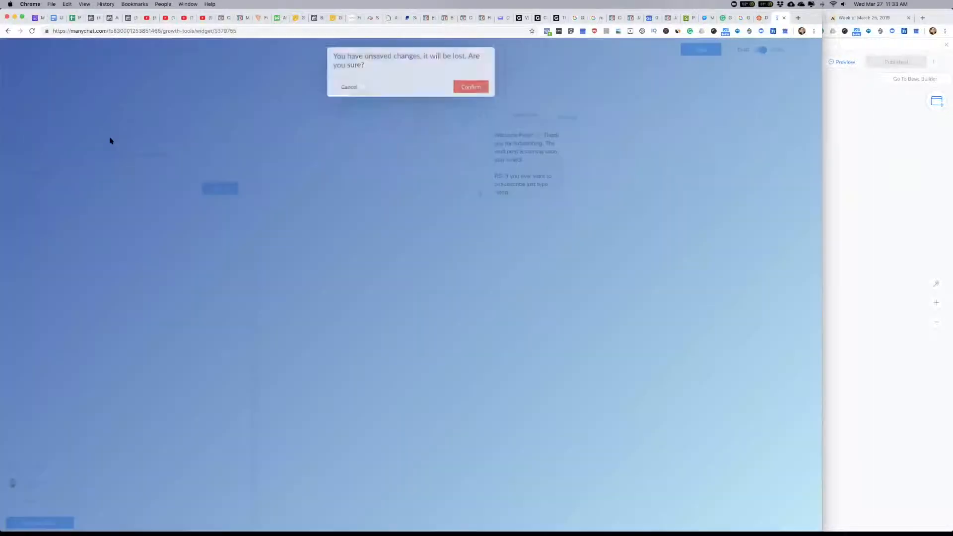
click(471, 89)
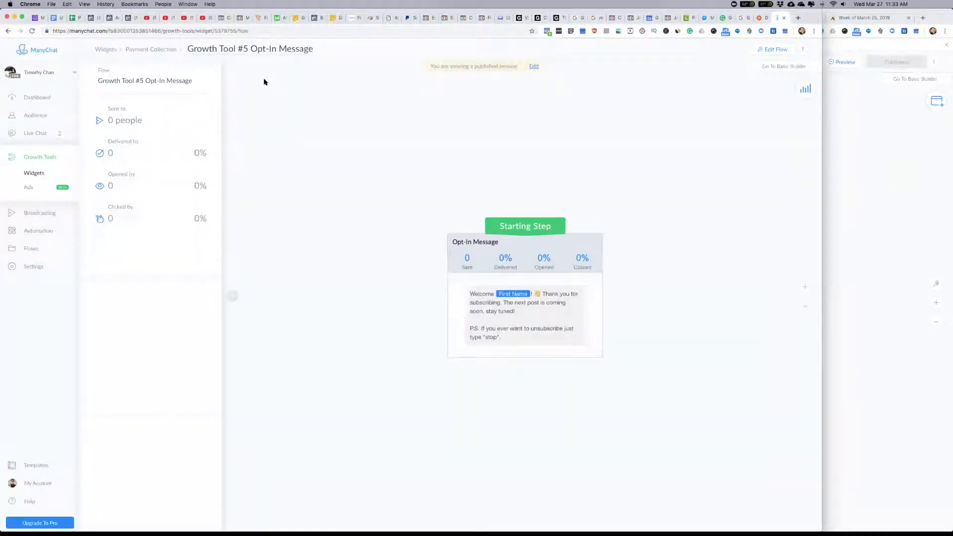
click(247, 47)
text(Payment Collection Opt-In Message)
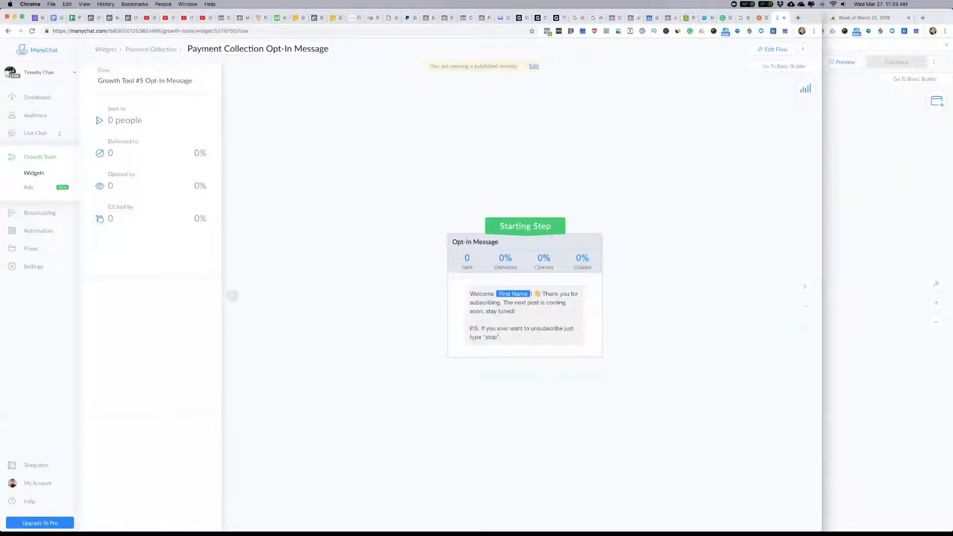
click(337, 153)
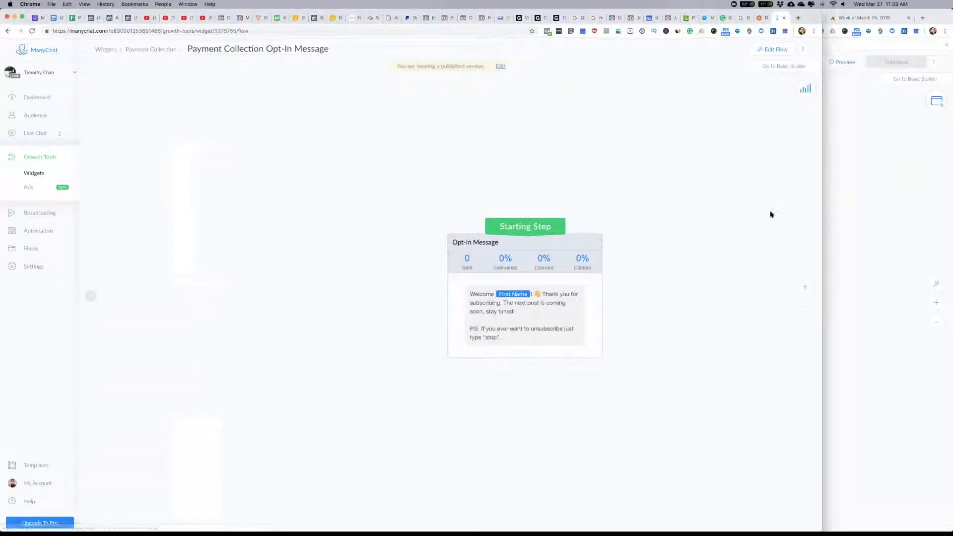
Step: Edit the flow's opt-in message, replacing the text after the greeting with "Please select the program that you are making your membership payment for..."
click(778, 49)
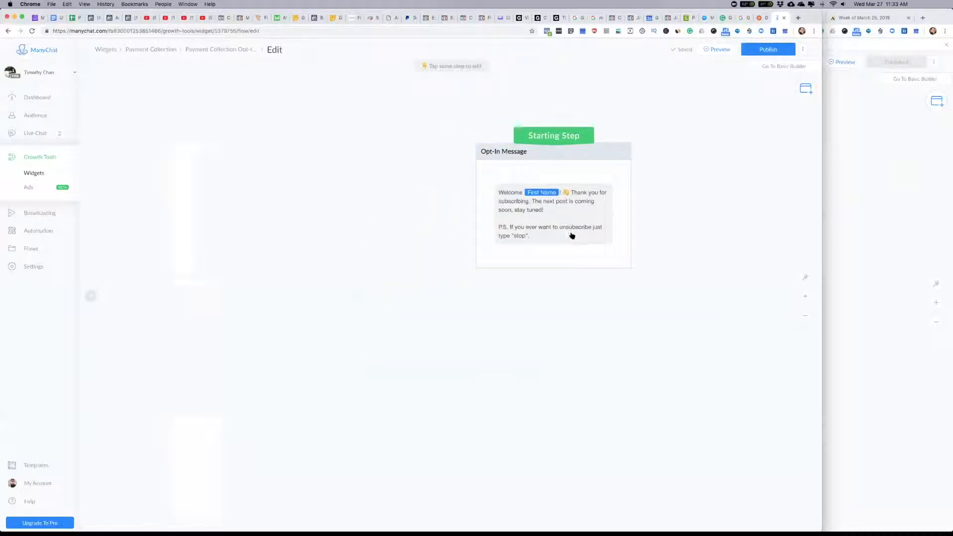
click(570, 234)
click(167, 112)
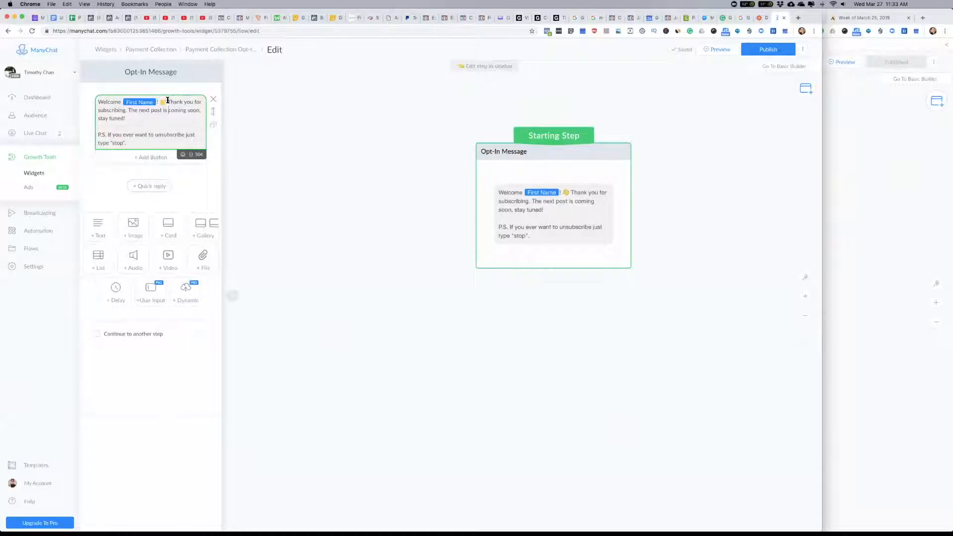
drag(167, 101, 159, 139)
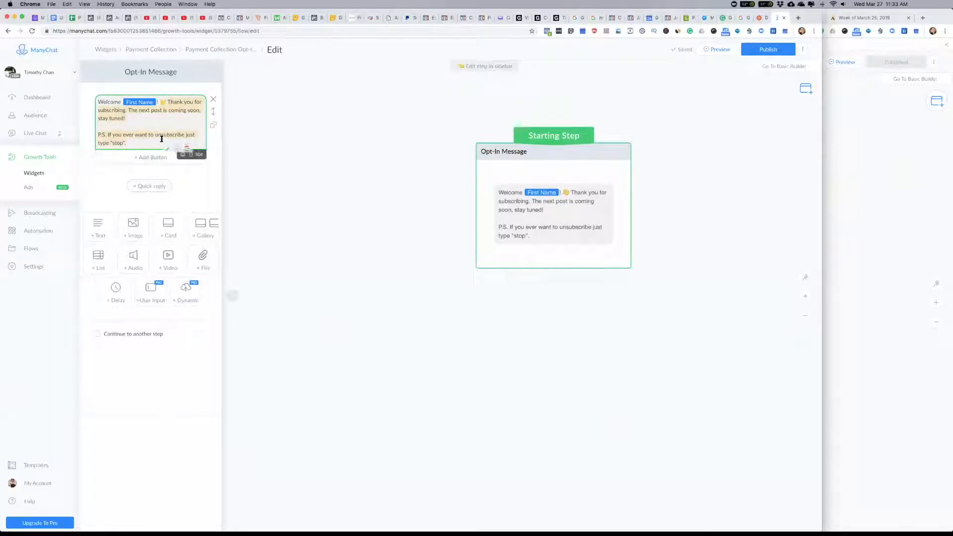
key(BackSpace)
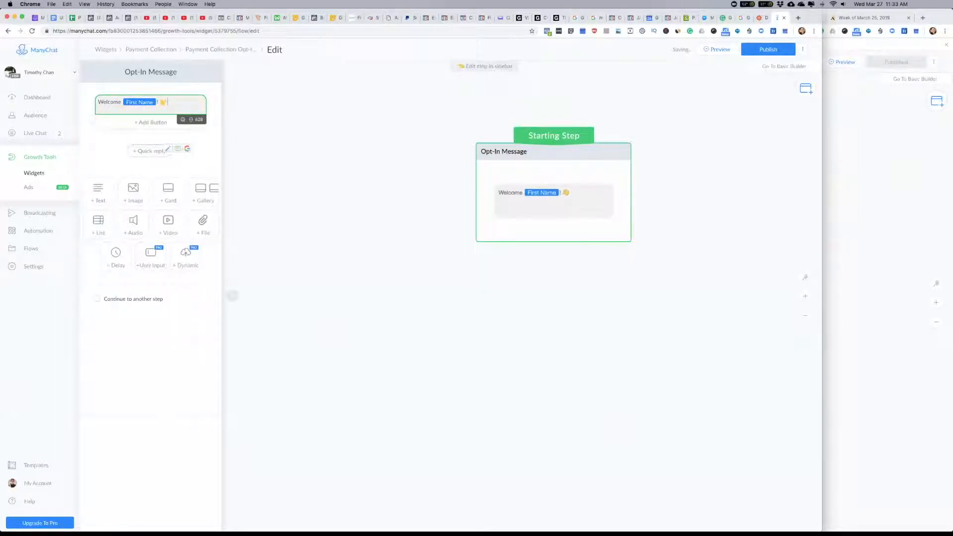
text(Please elcect the)
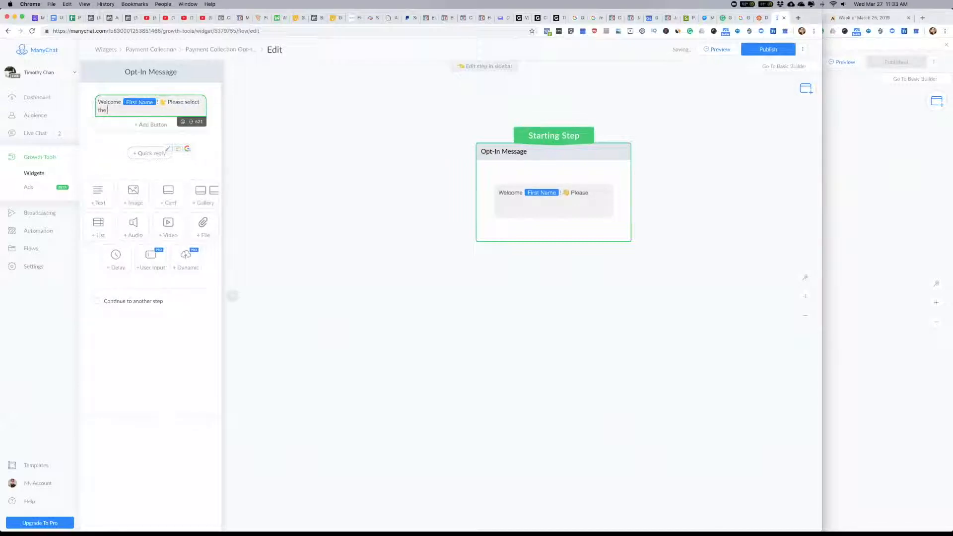
text( program that you)
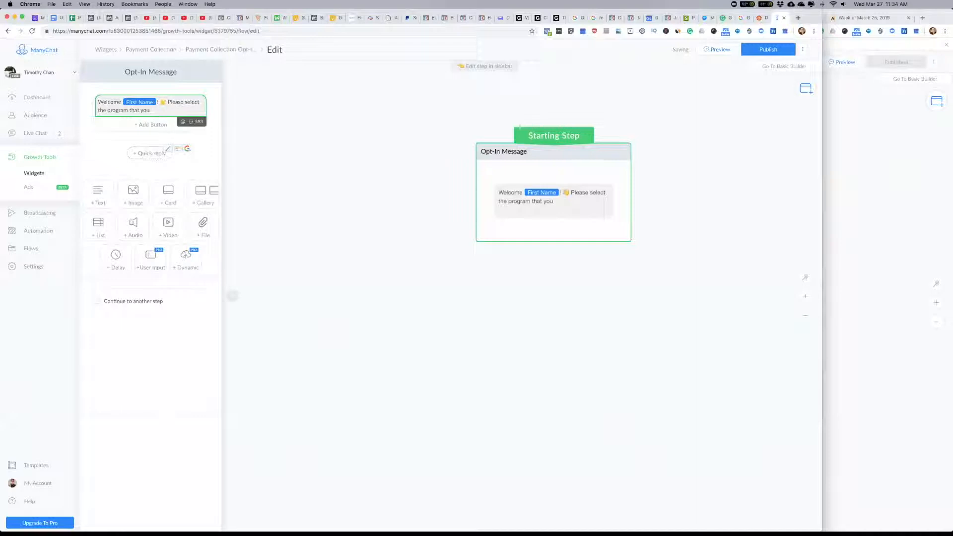
text( are making your memb)
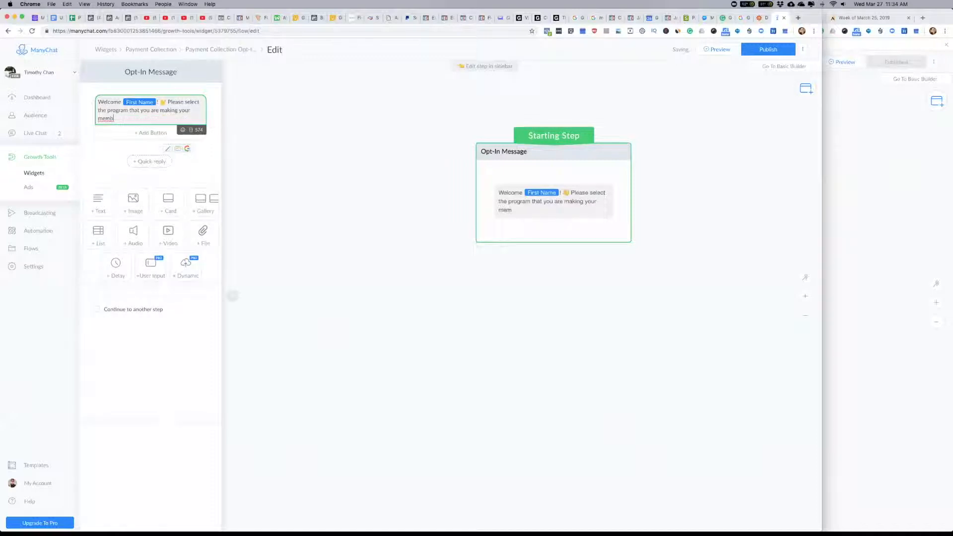
text(ership payment for...)
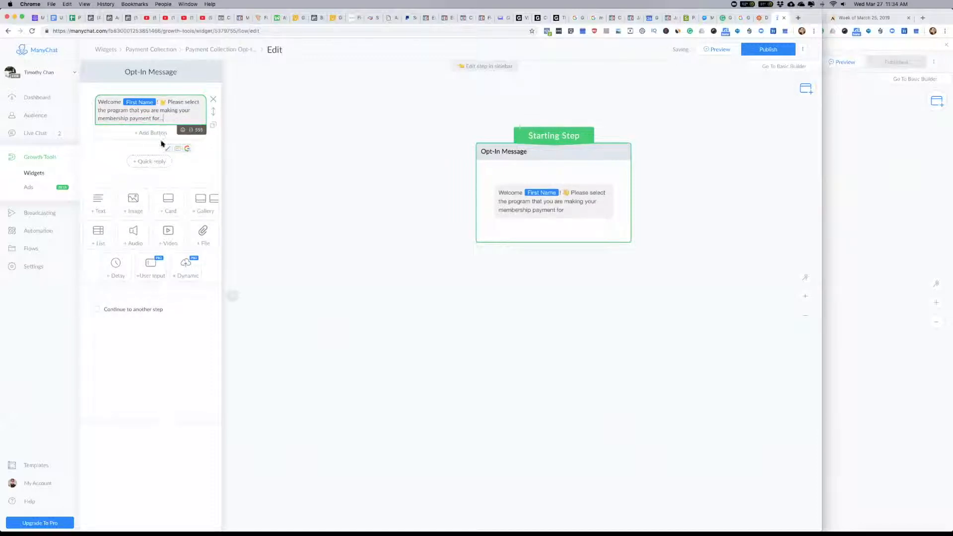
click(204, 166)
click(191, 121)
click(204, 206)
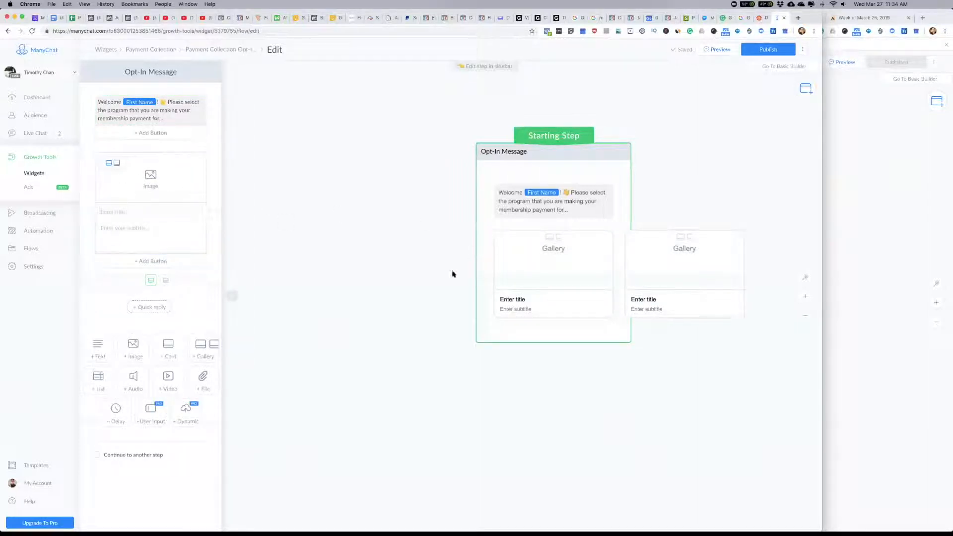
click(213, 157)
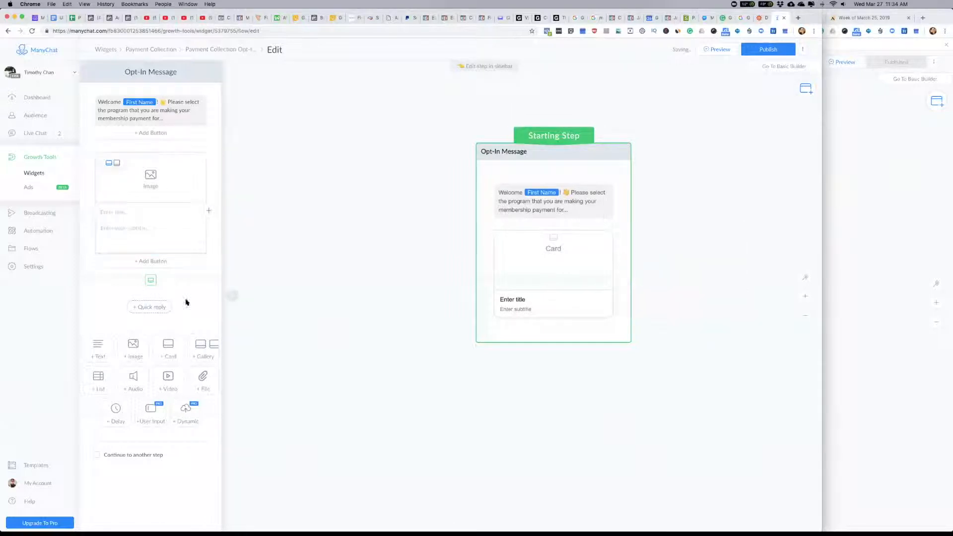
click(212, 157)
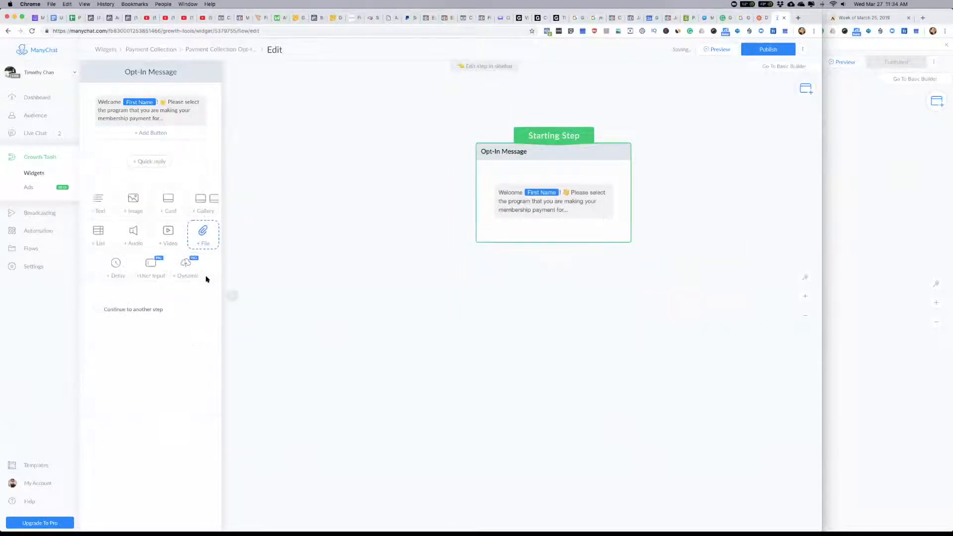
Step: Move the welcome message into a new User Input question, remove the original text block, and set a reply type that offers quick replies
click(150, 273)
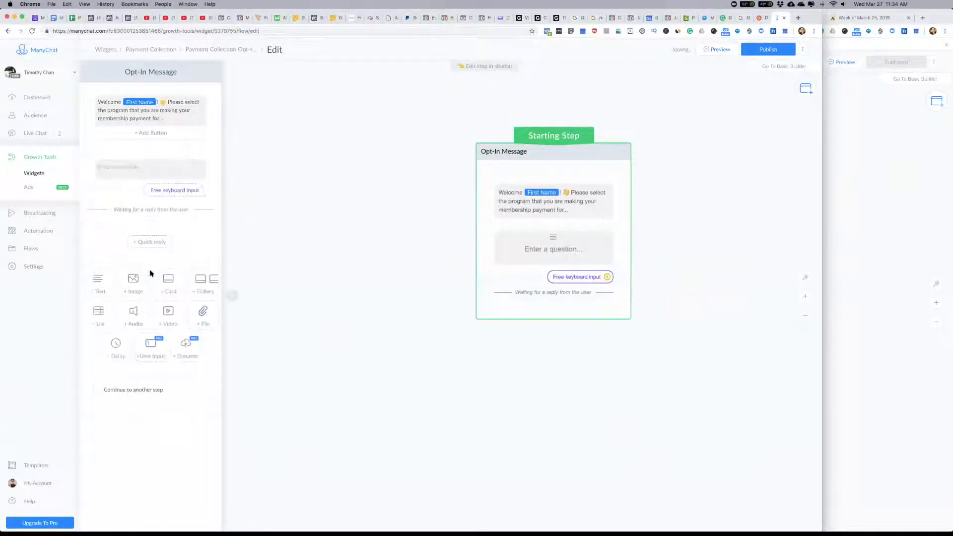
click(171, 118)
key(super+a)
key(super+c)
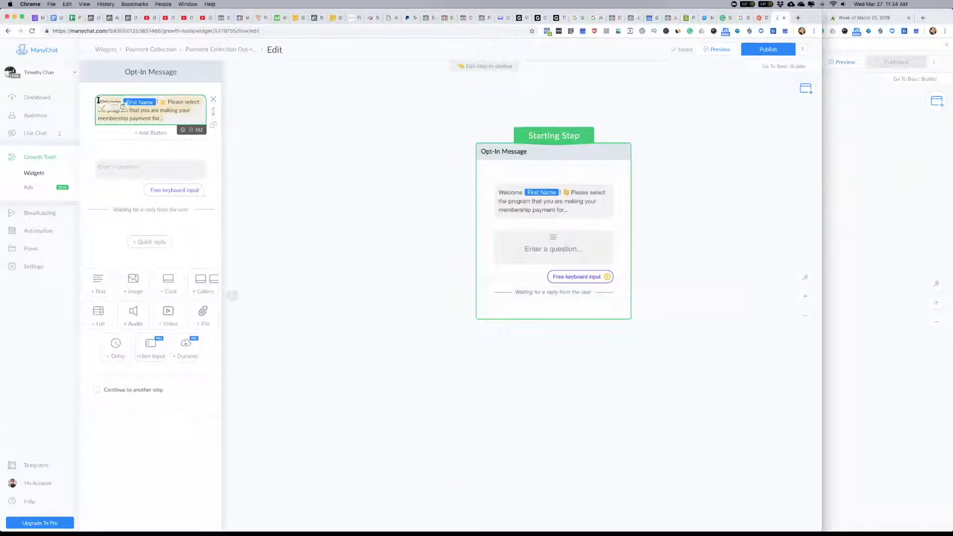
key(BackSpace)
click(213, 100)
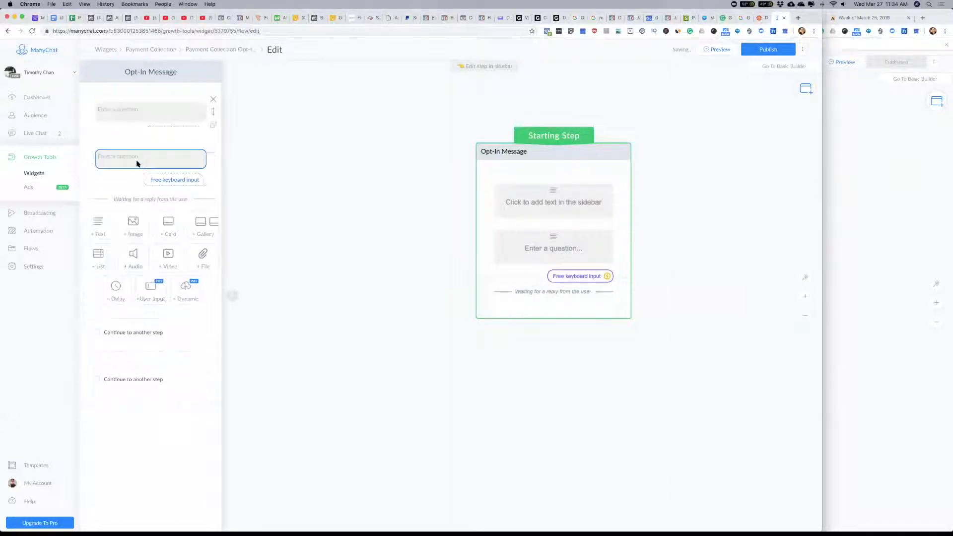
click(129, 112)
key(super+v)
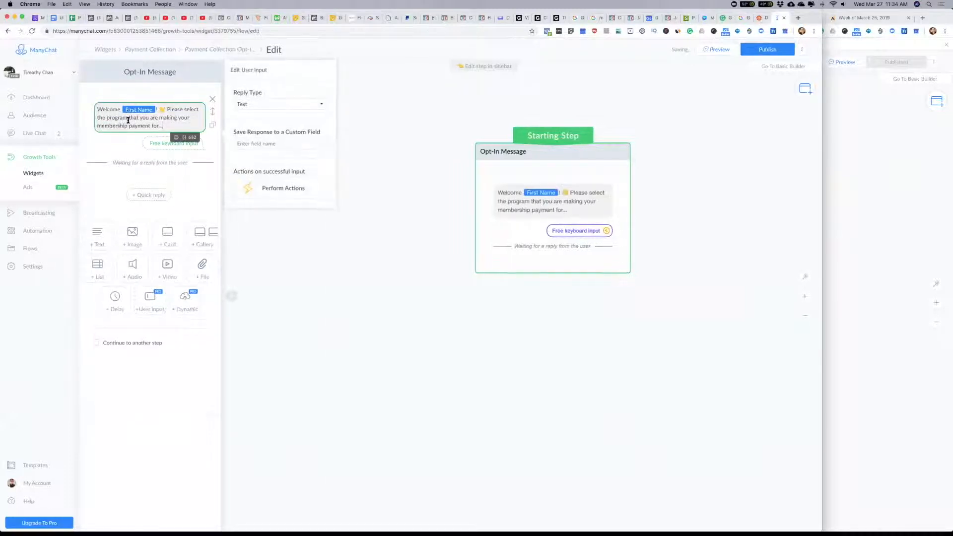
click(293, 104)
click(271, 108)
click(183, 143)
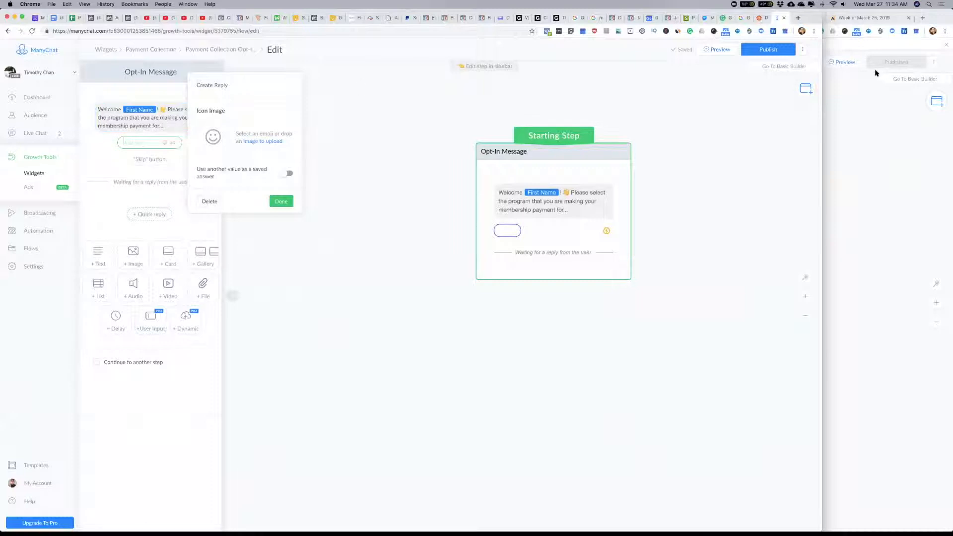
click(864, 115)
scroll(540, 171, up, 3)
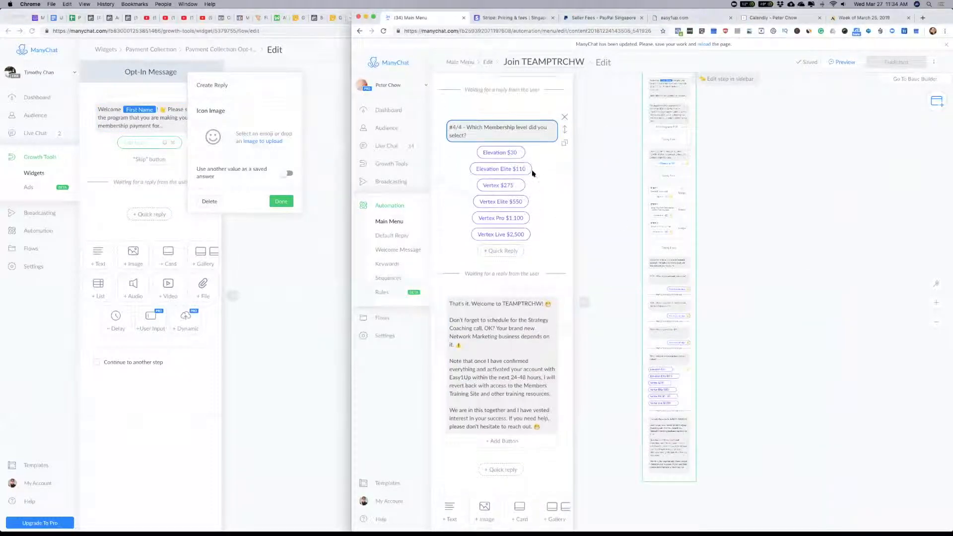
click(129, 144)
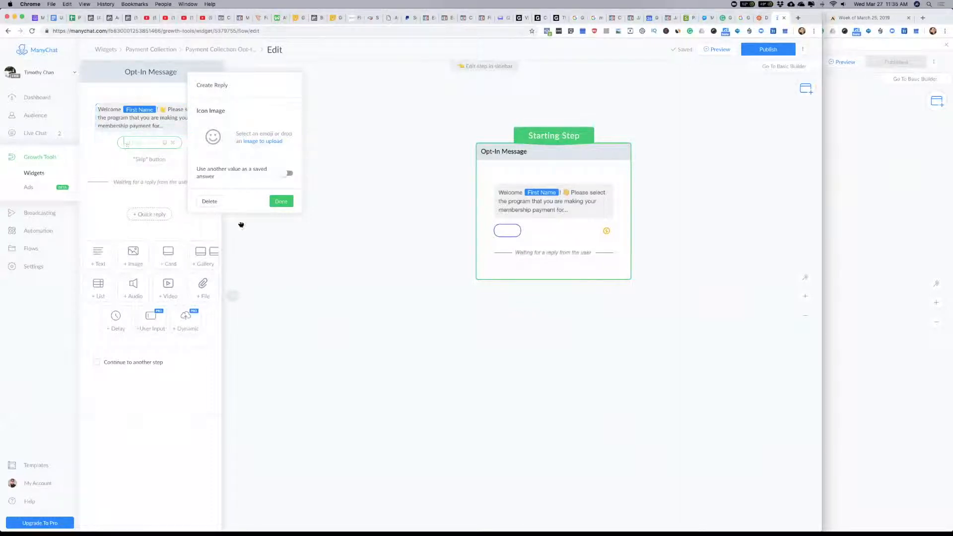
click(206, 201)
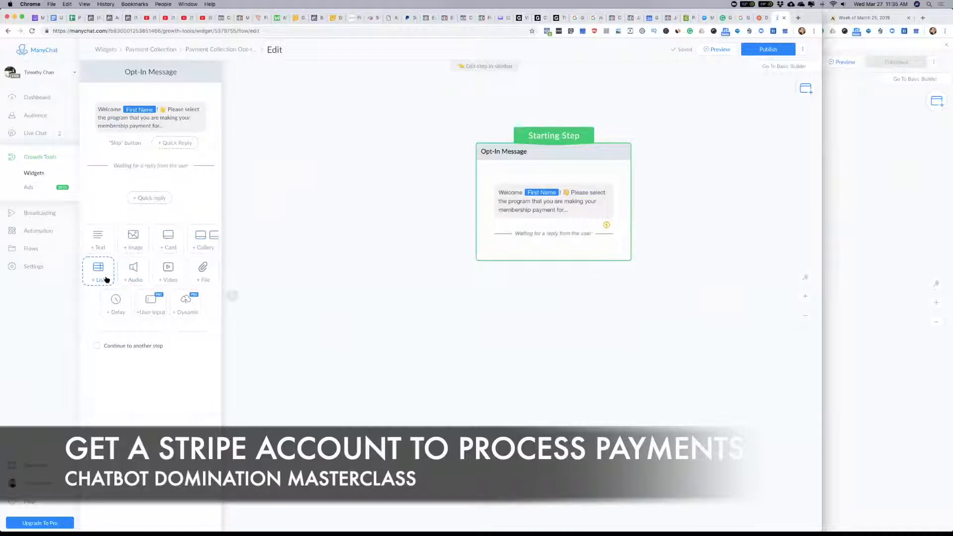
click(351, 161)
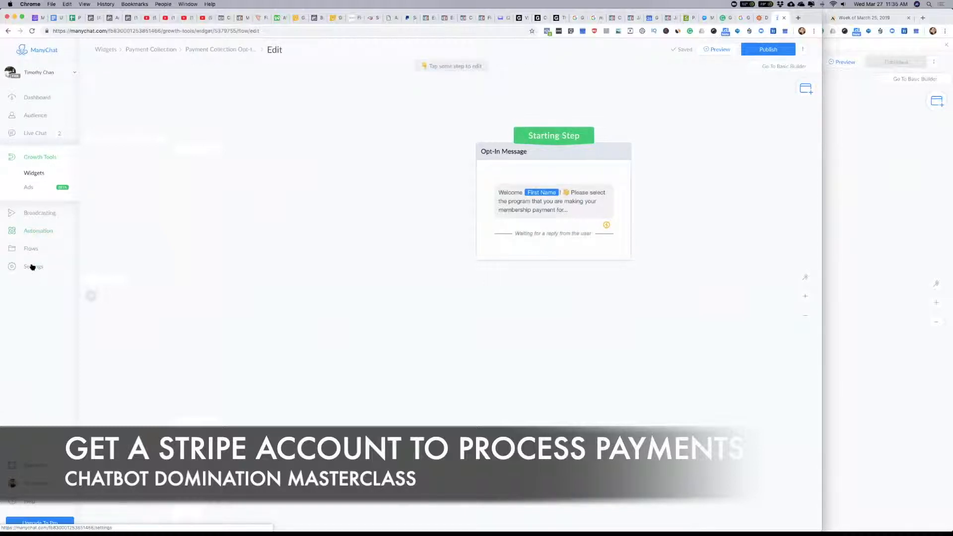
Step: Check the bot's payment settings for connecting Stripe and compare the Stripe and PayPal Singapore fee pages
click(32, 267)
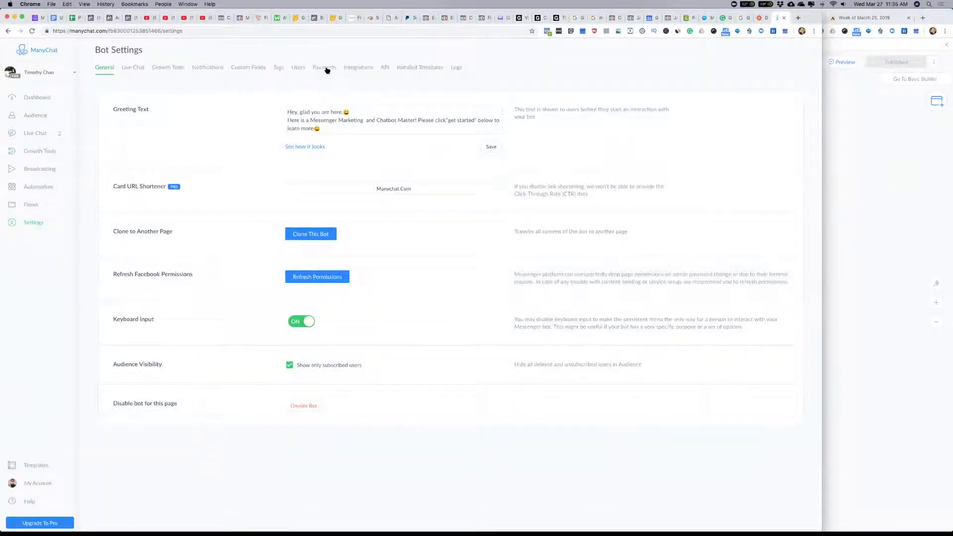
click(330, 70)
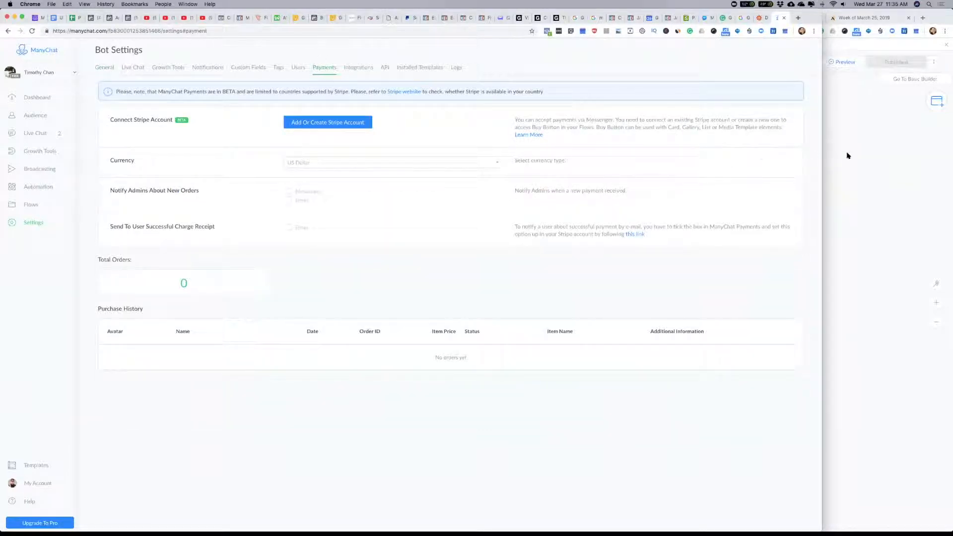
click(875, 155)
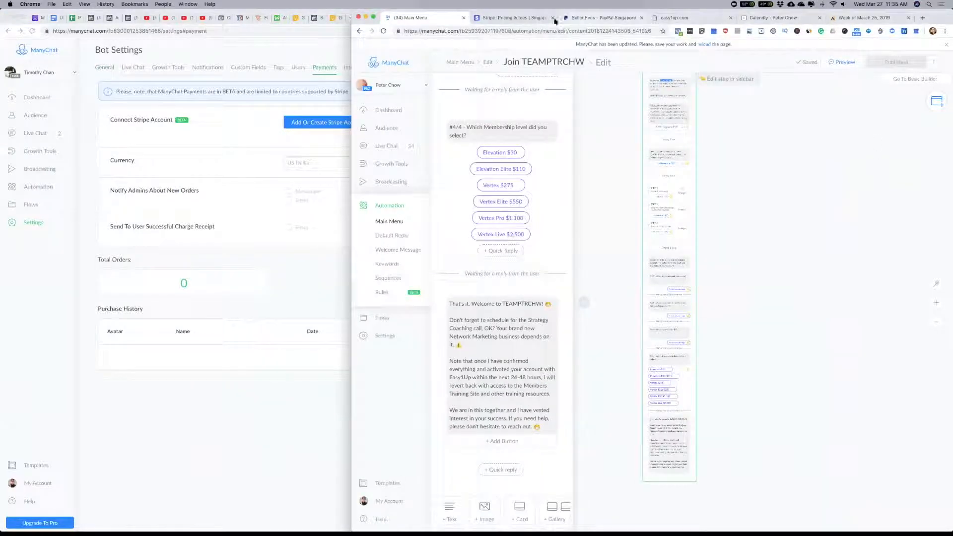
click(520, 20)
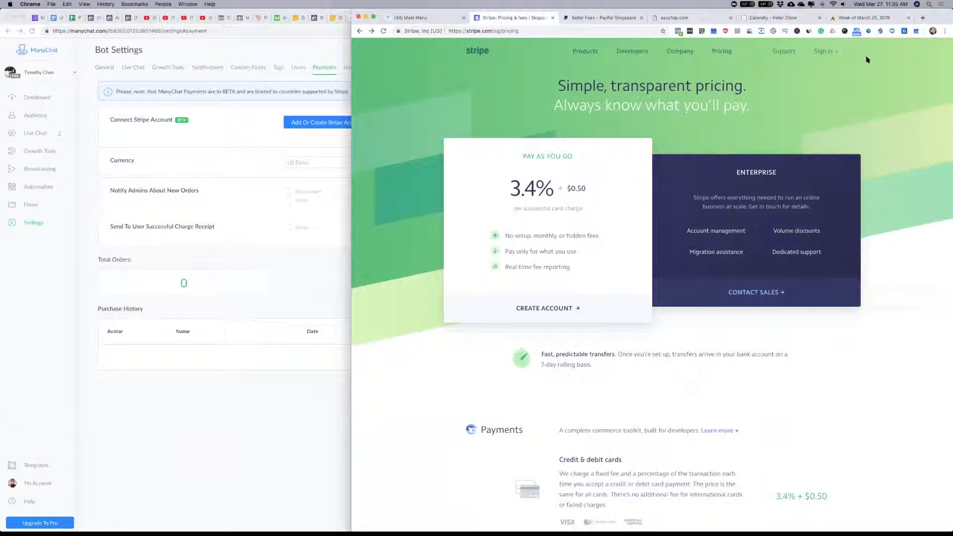
click(602, 19)
click(860, 129)
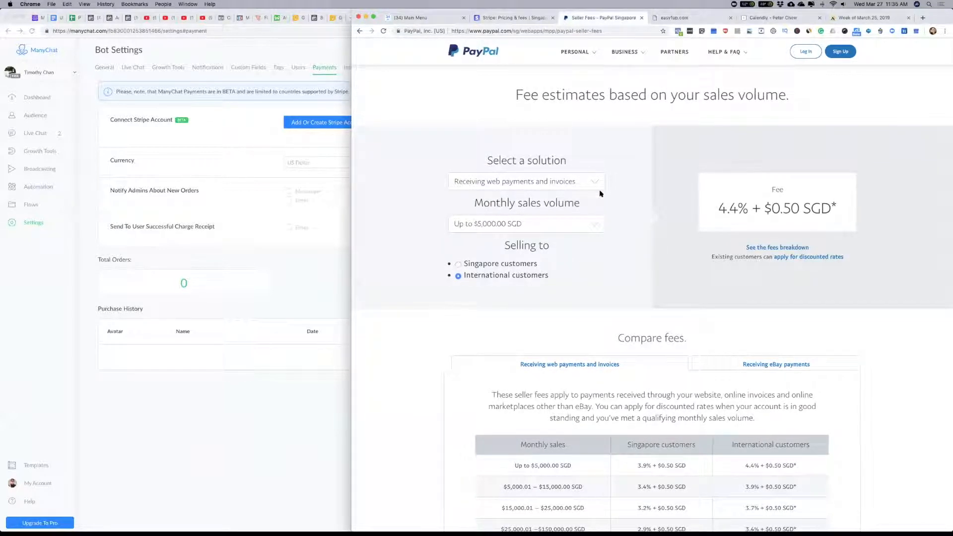
Step: Compare PayPal's estimated web payment fees for Singapore and international customers at a monthly volume of up to $5,000.00 SGD
click(598, 225)
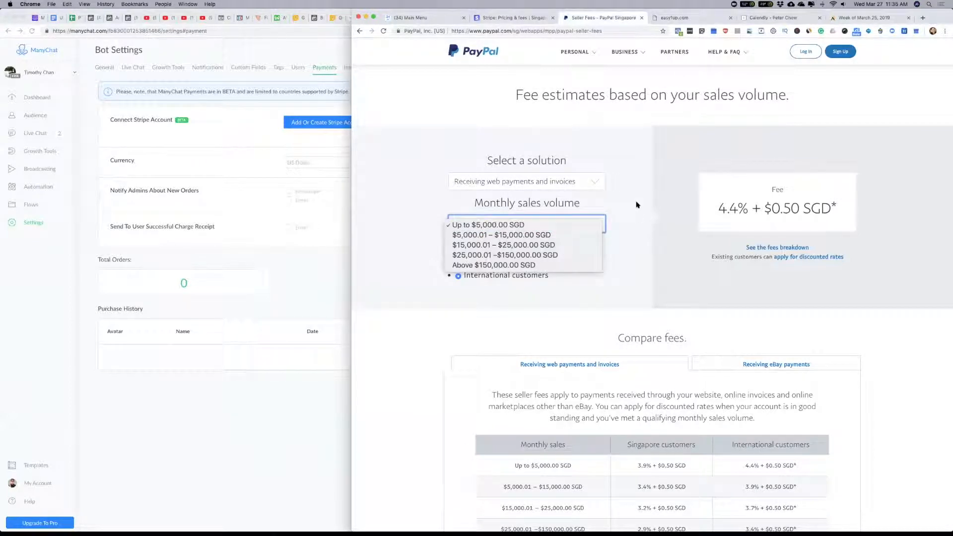
click(585, 178)
click(593, 183)
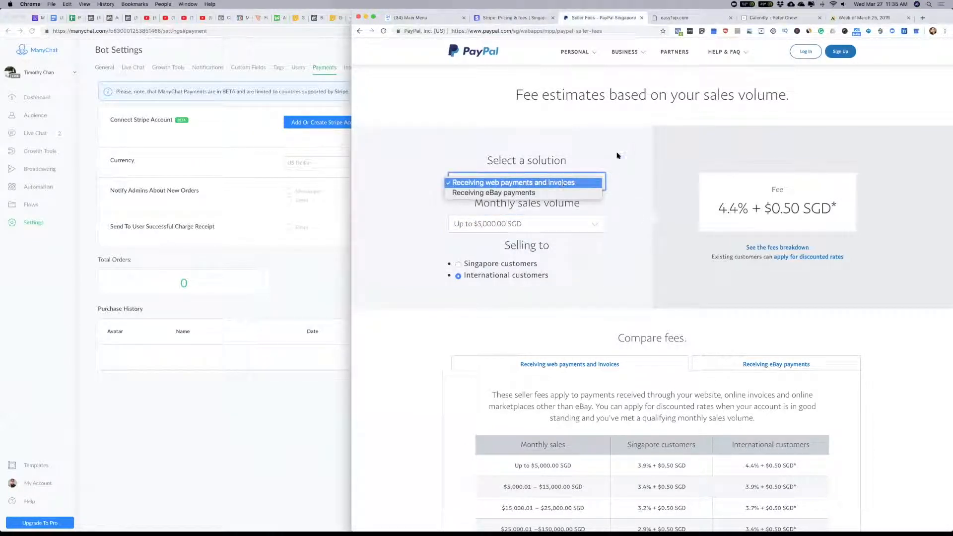
click(618, 155)
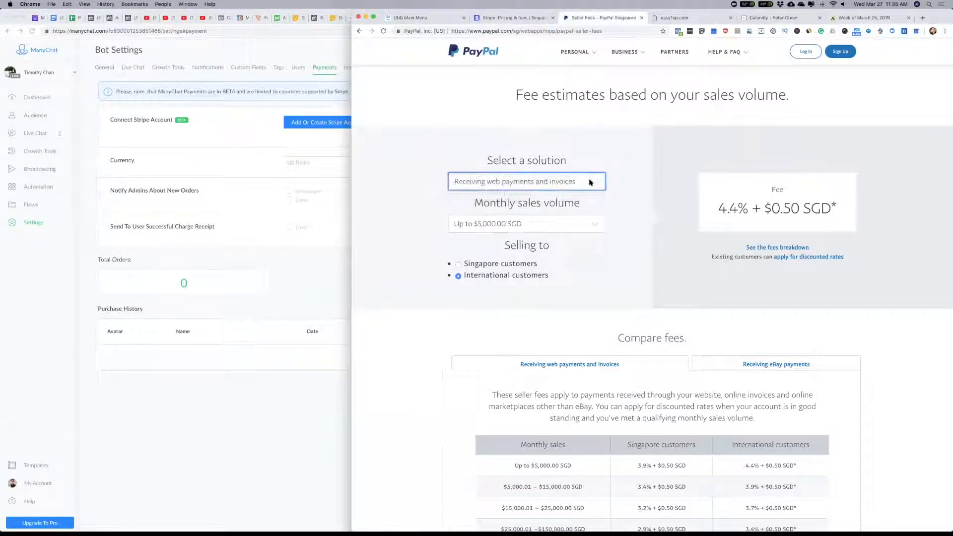
click(598, 224)
click(591, 225)
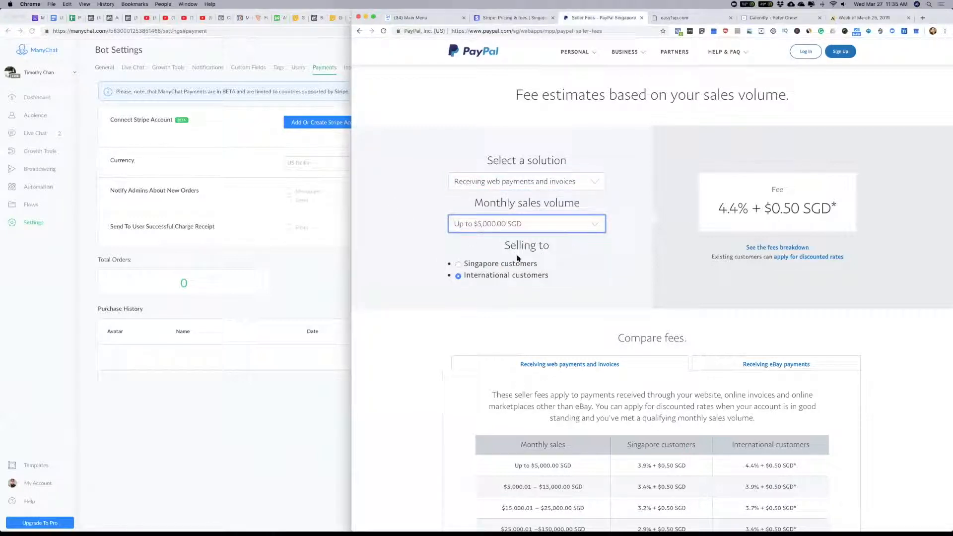
click(458, 264)
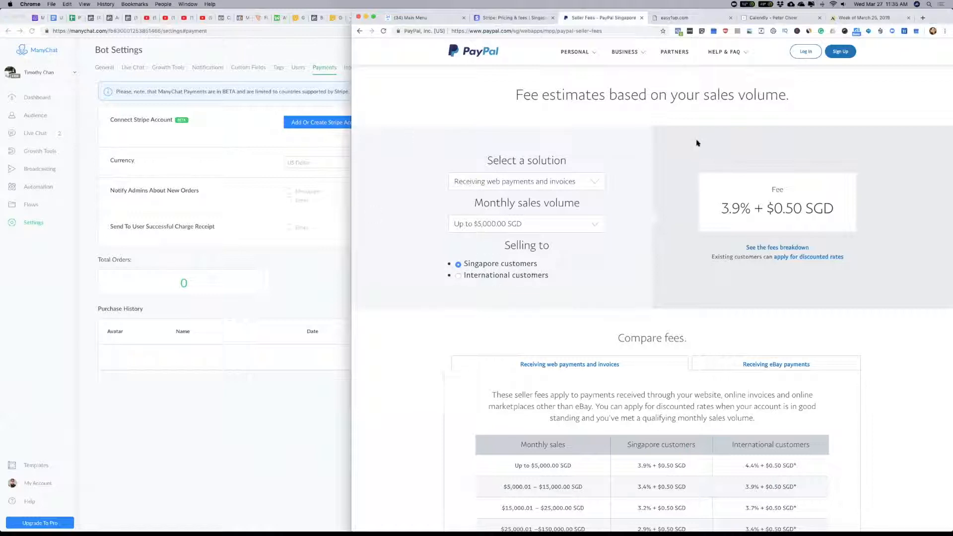
drag(722, 210, 750, 209)
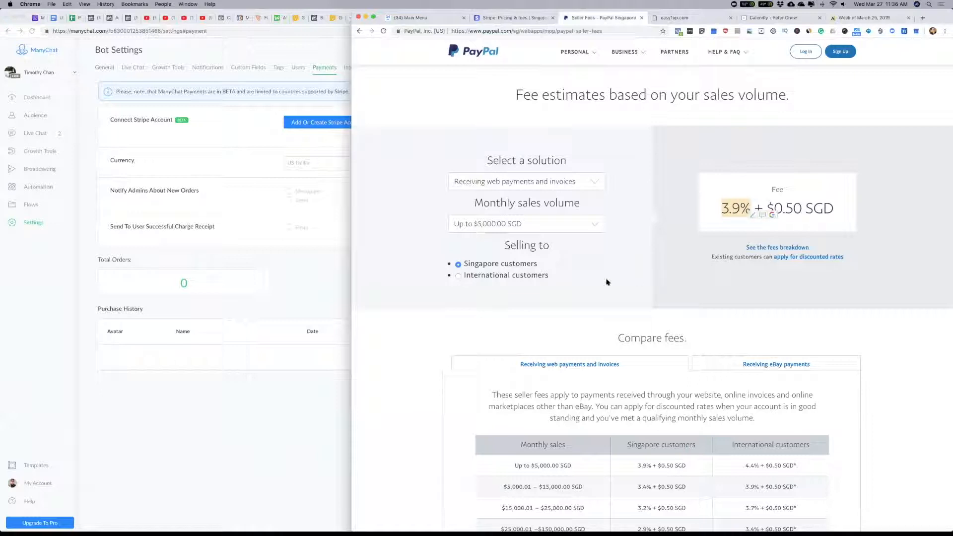
click(458, 276)
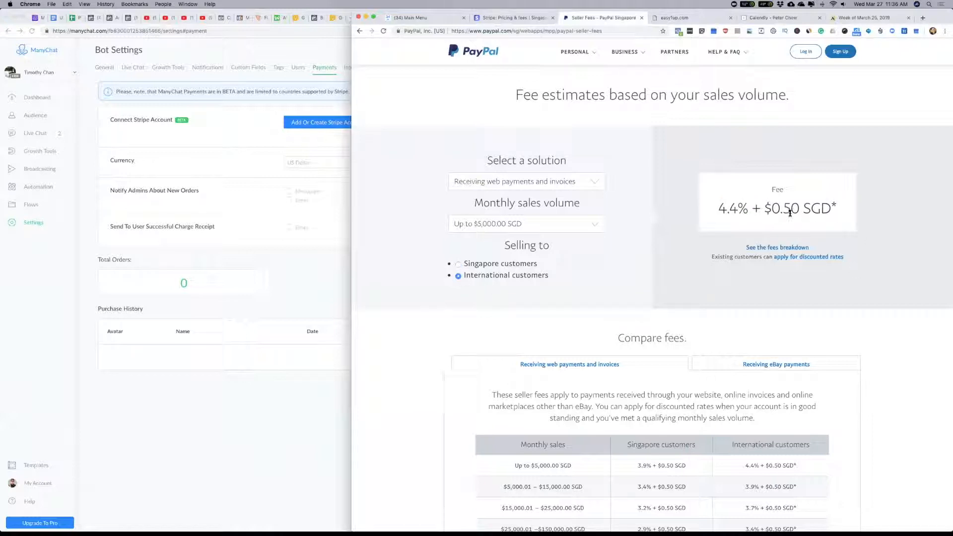
Step: Examine PayPal's fee comparison table by monthly sales tier and the fee estimate for international customers
scroll(866, 279, down, 8)
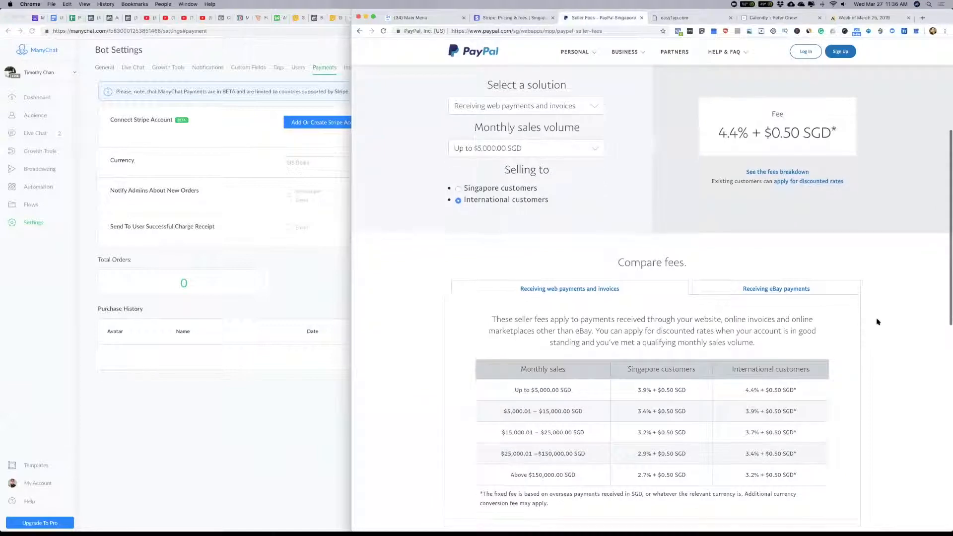
scroll(501, 162, up, 3)
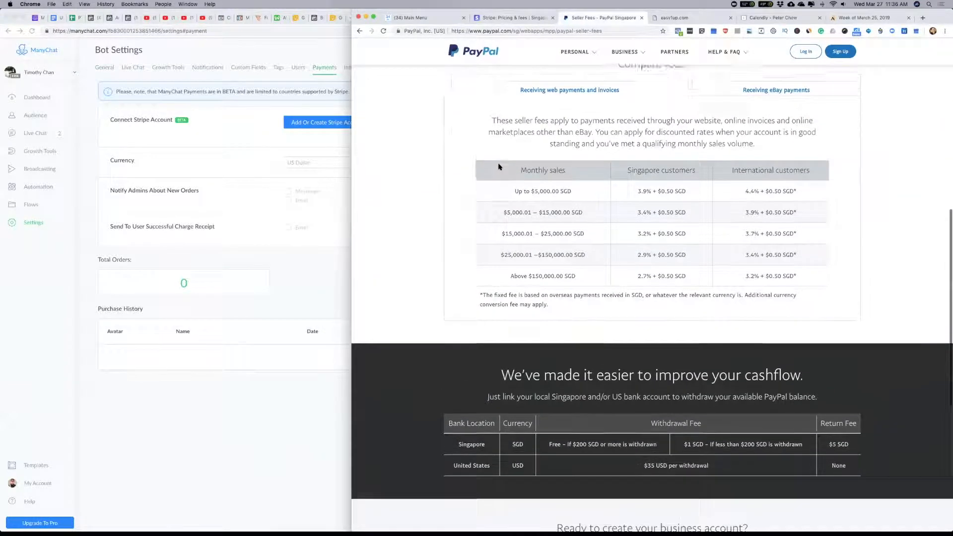
scroll(497, 279, down, 1)
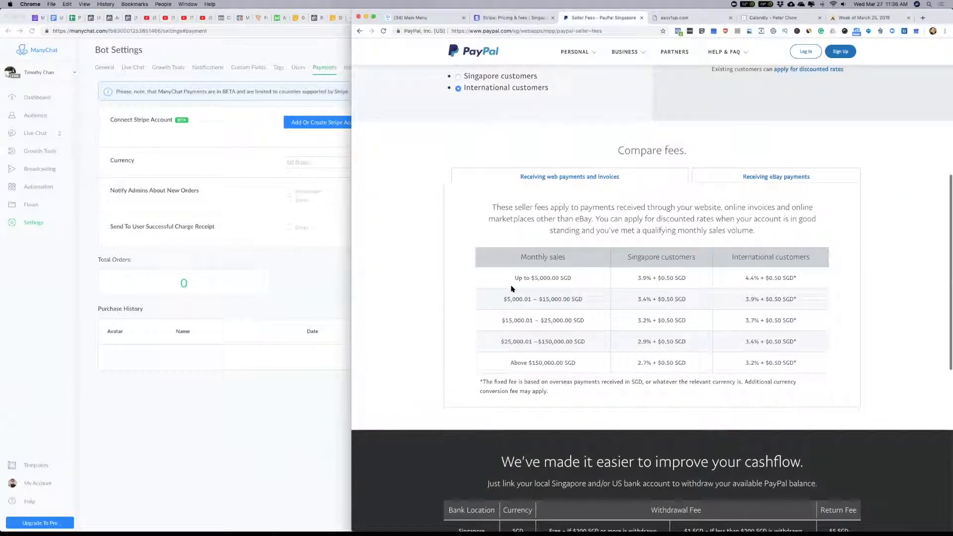
drag(823, 349, 823, 359)
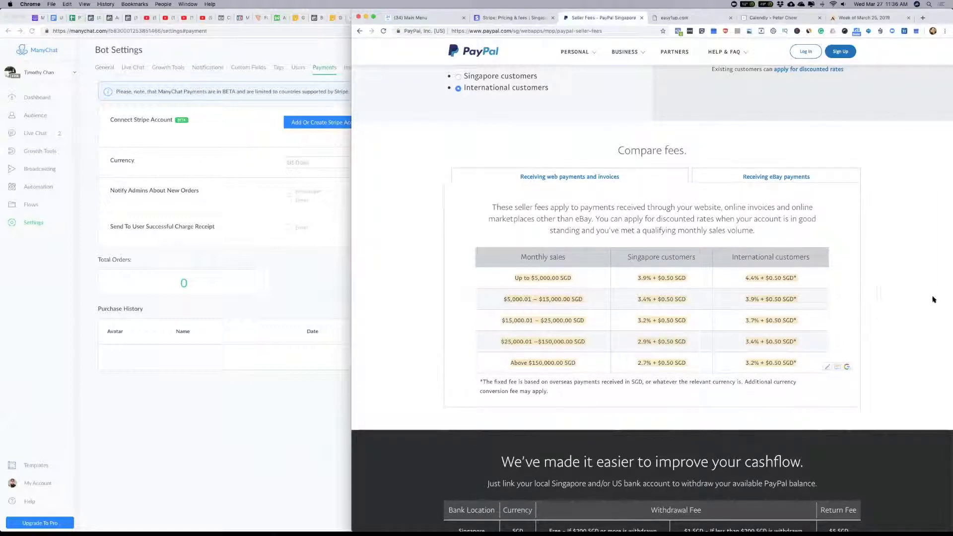
scroll(928, 297, up, 5)
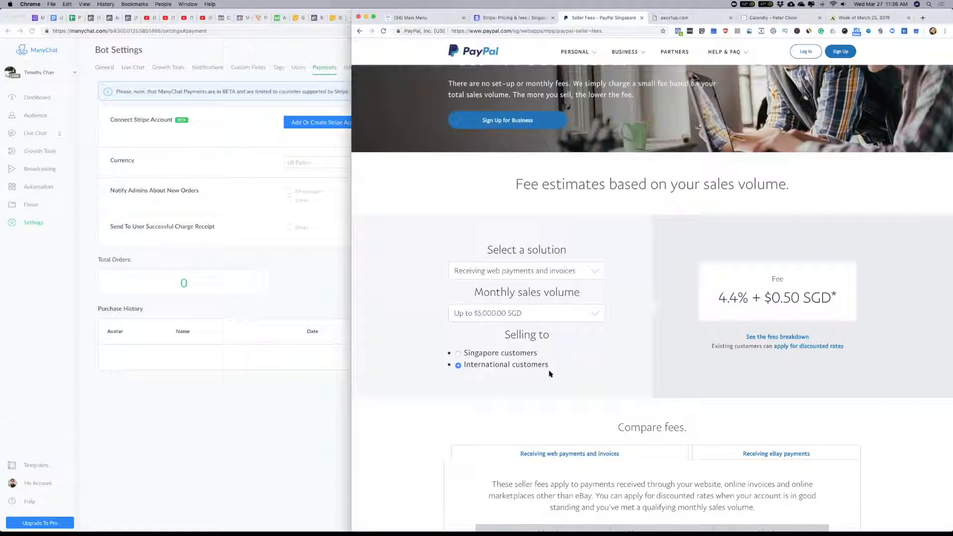
triple_click(757, 298)
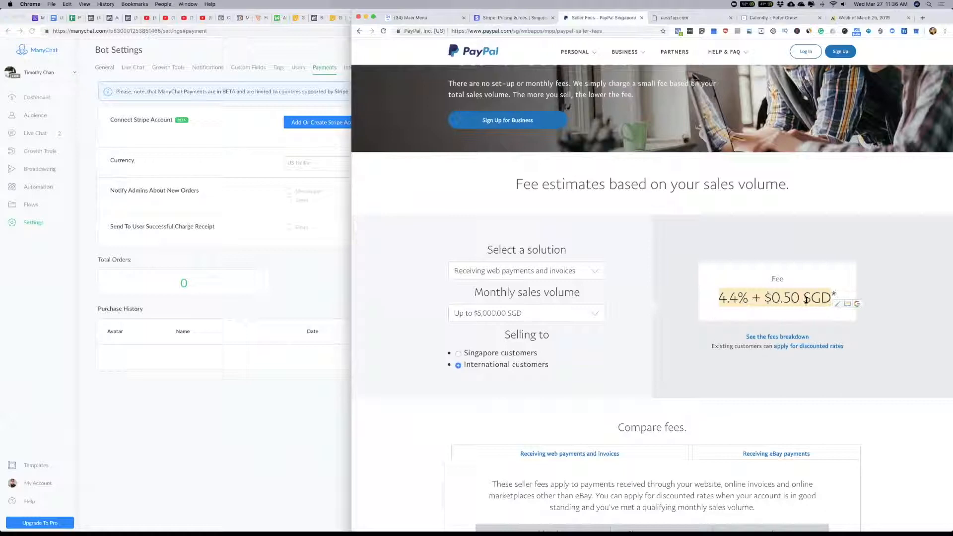
Step: Review Stripe's Singapore pay-as-you-go pricing and card payment fees alongside the bot's payment settings
click(497, 19)
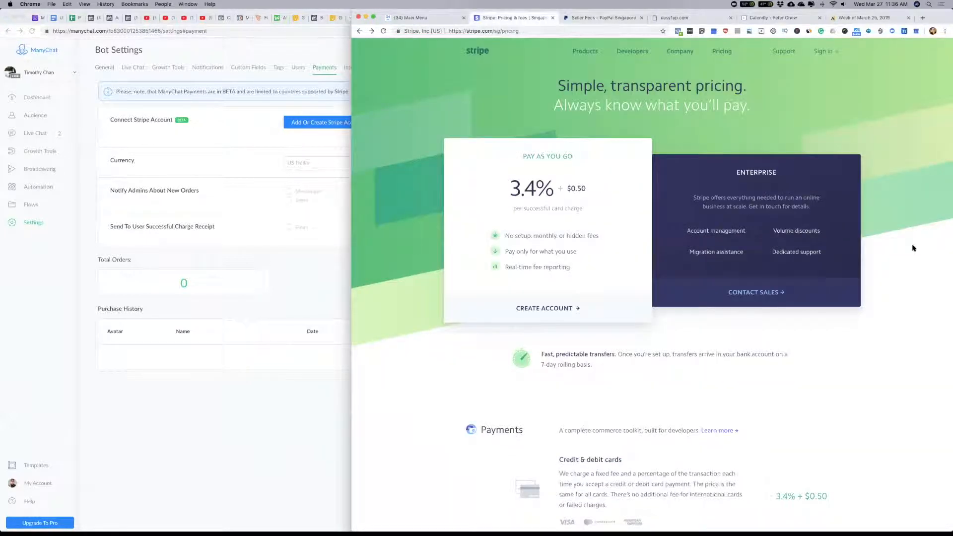
drag(487, 189, 589, 190)
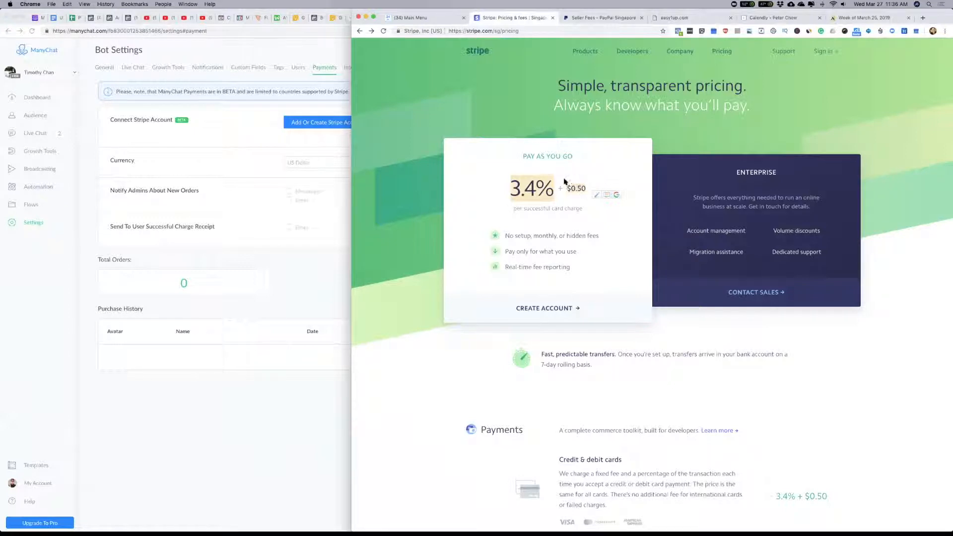
scroll(816, 383, down, 3)
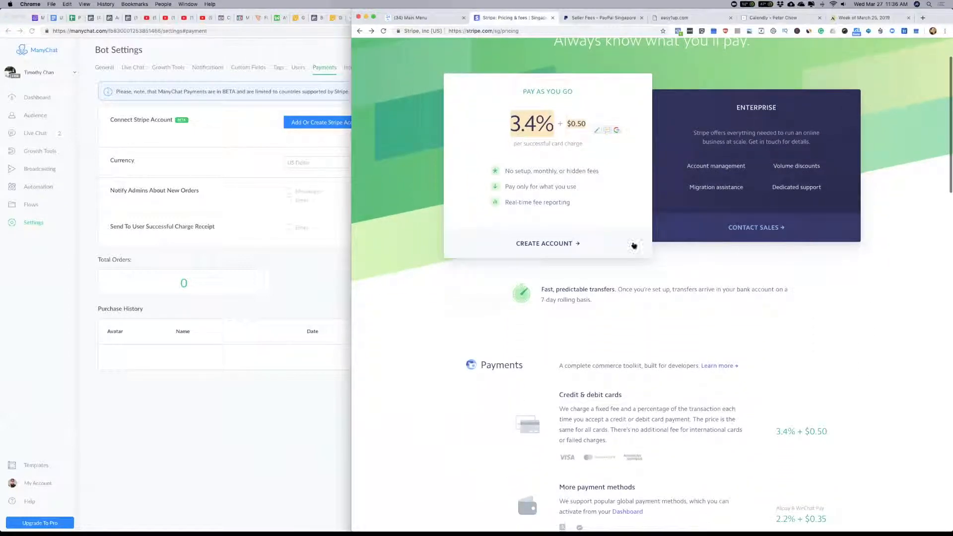
scroll(849, 333, down, 1)
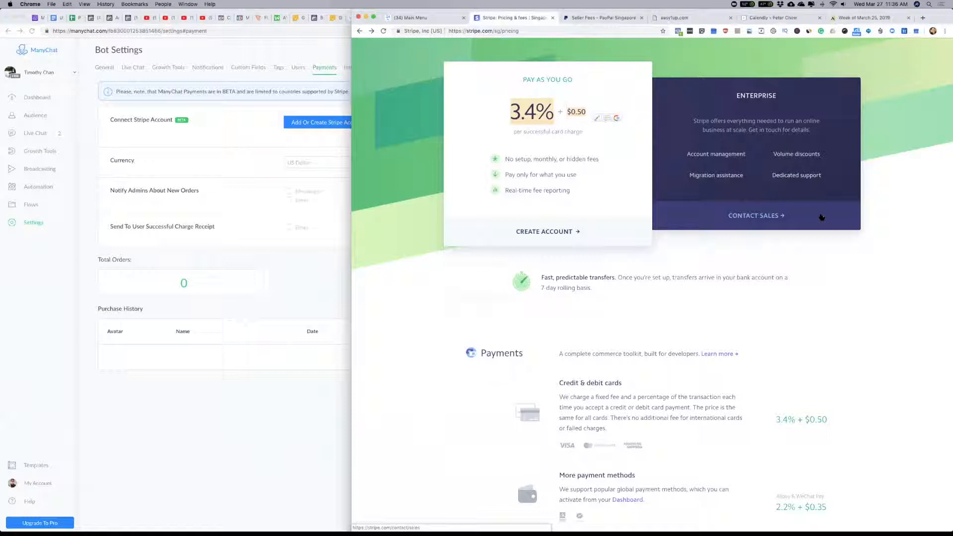
scroll(821, 218, down, 1)
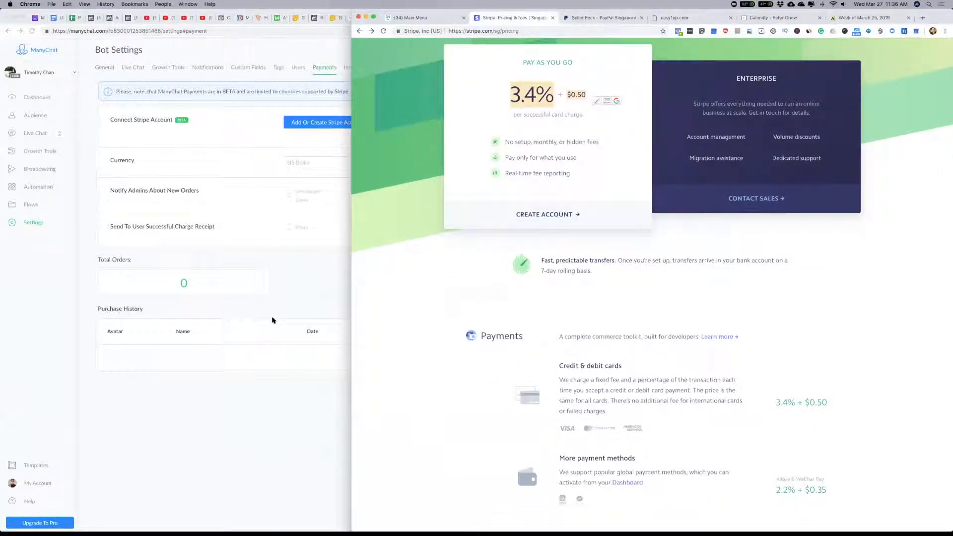
click(308, 279)
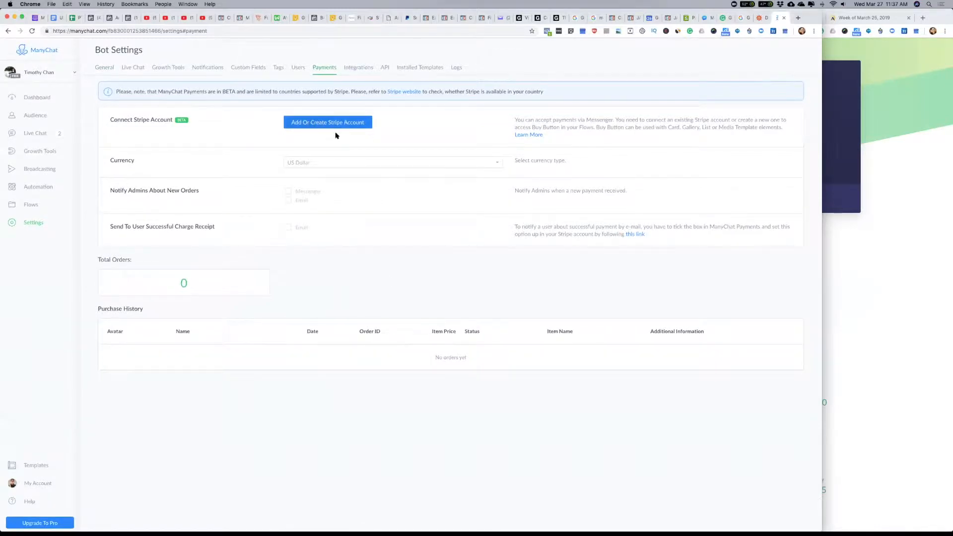
click(879, 257)
scroll(680, 135, up, 4)
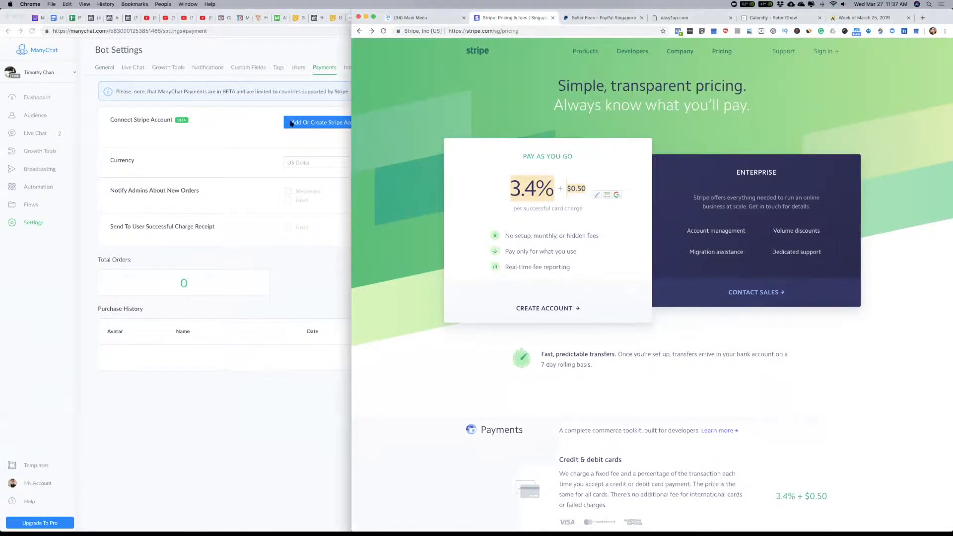
Step: Open the Stripe account connection form from the bot's payment settings, review the details it requires, and return without submitting
click(326, 177)
click(893, 96)
click(242, 141)
click(336, 125)
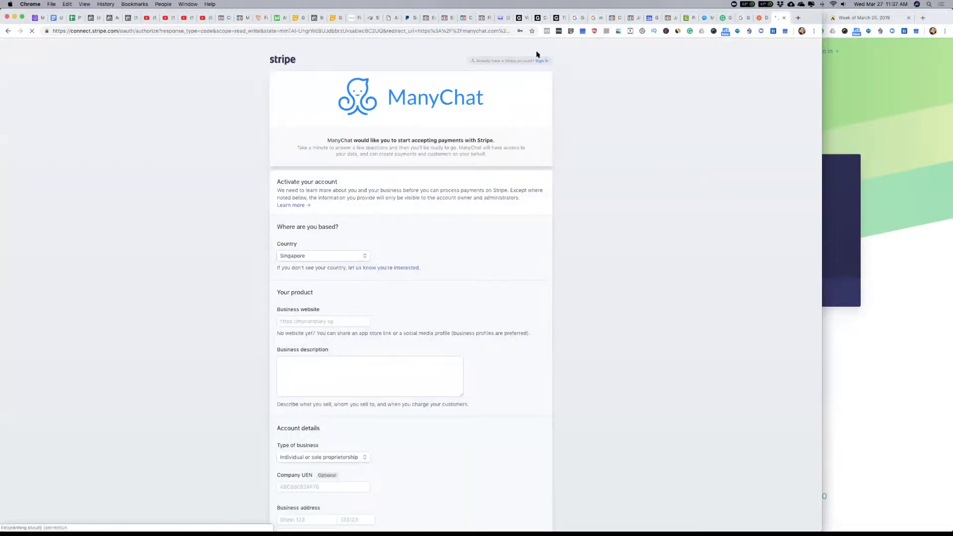
scroll(455, 297, down, 20)
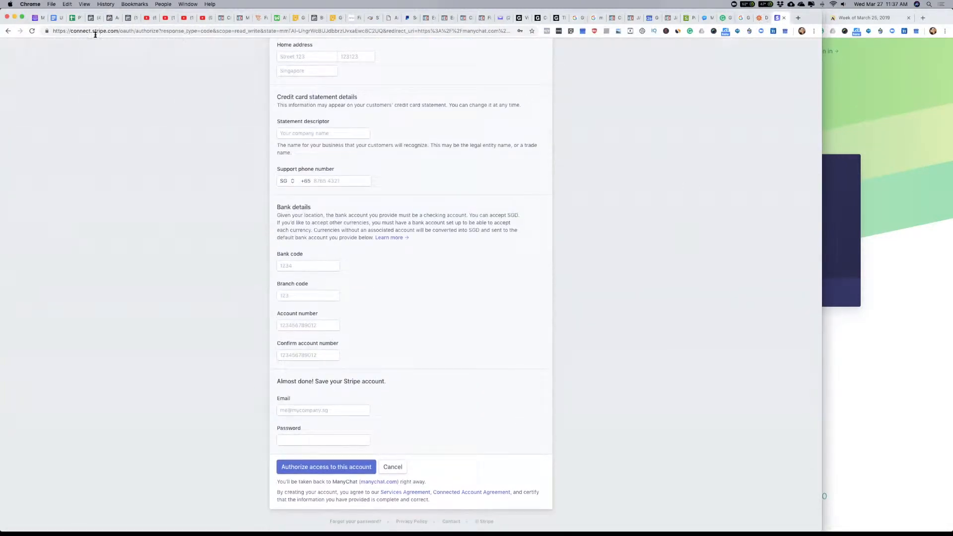
click(7, 31)
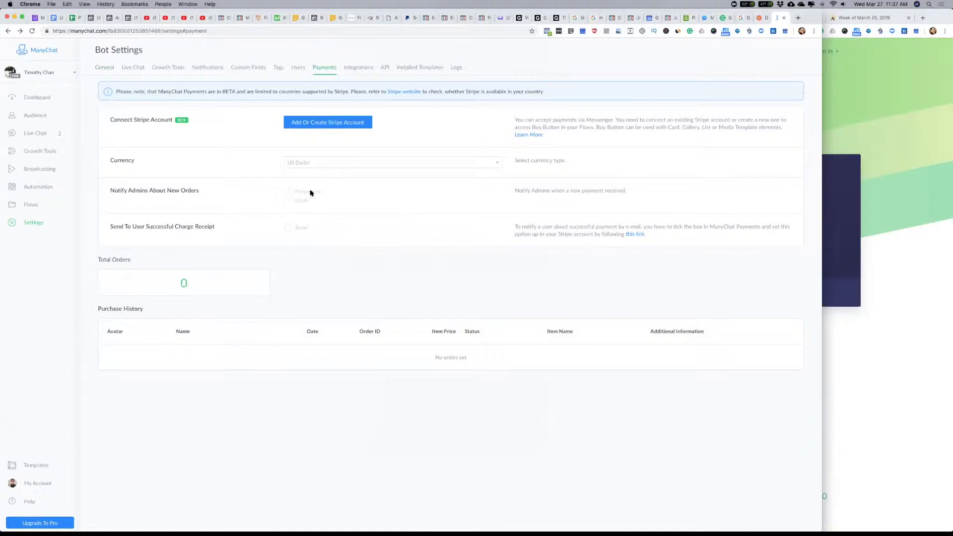
Step: Check the payment setting for sending users a successful charge receipt and revisit Stripe's pricing
drag(110, 230, 217, 231)
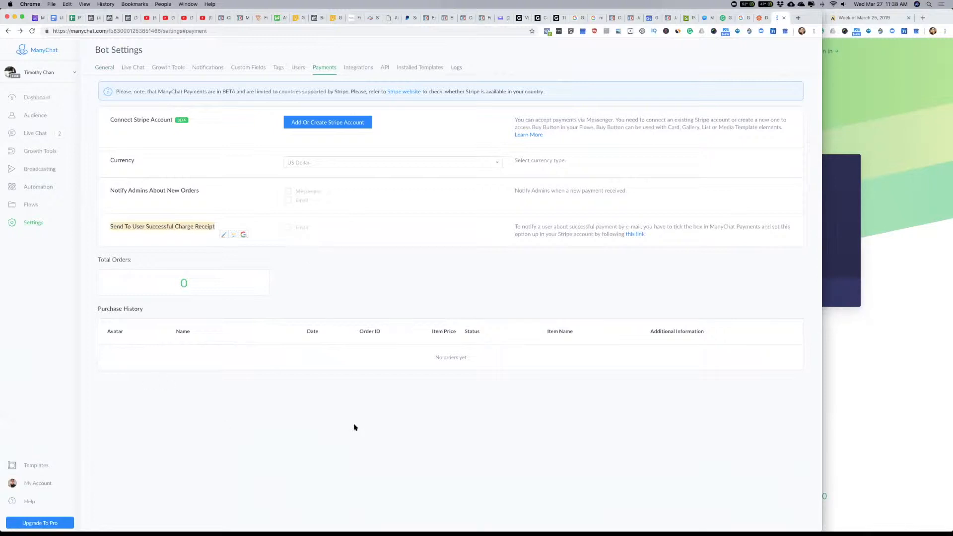
click(919, 345)
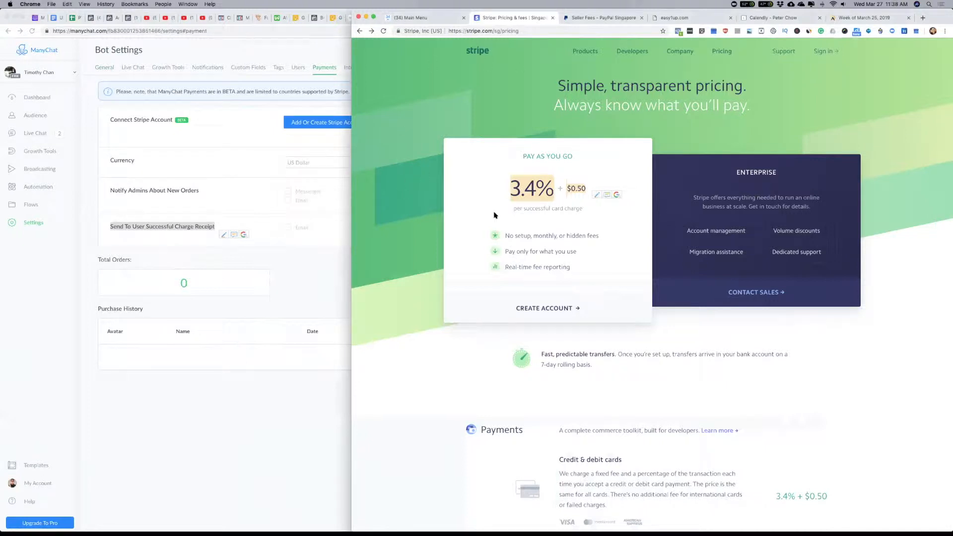
click(322, 287)
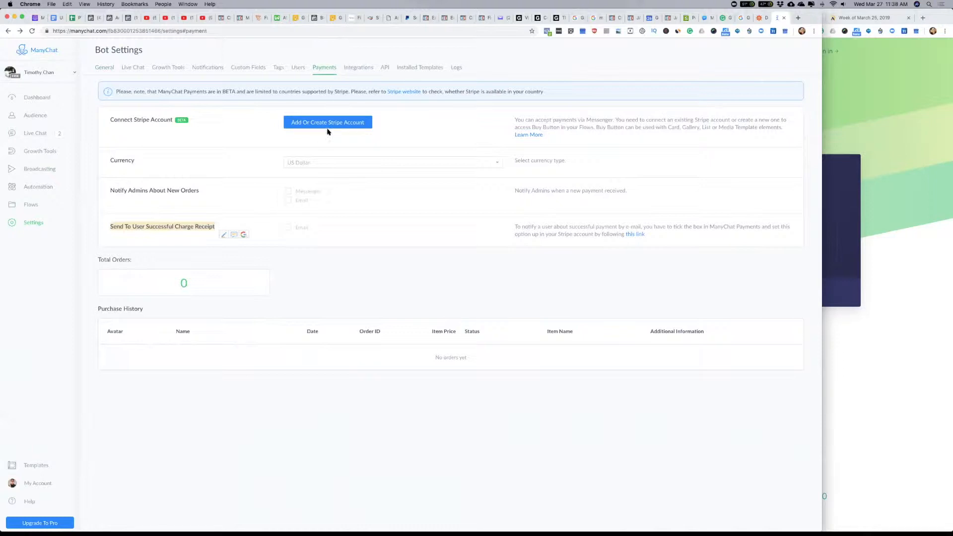
Step: Rename the growth tool "Growth Tool #5" as "Payment Collection" and save it before editing its opt-in message
click(34, 151)
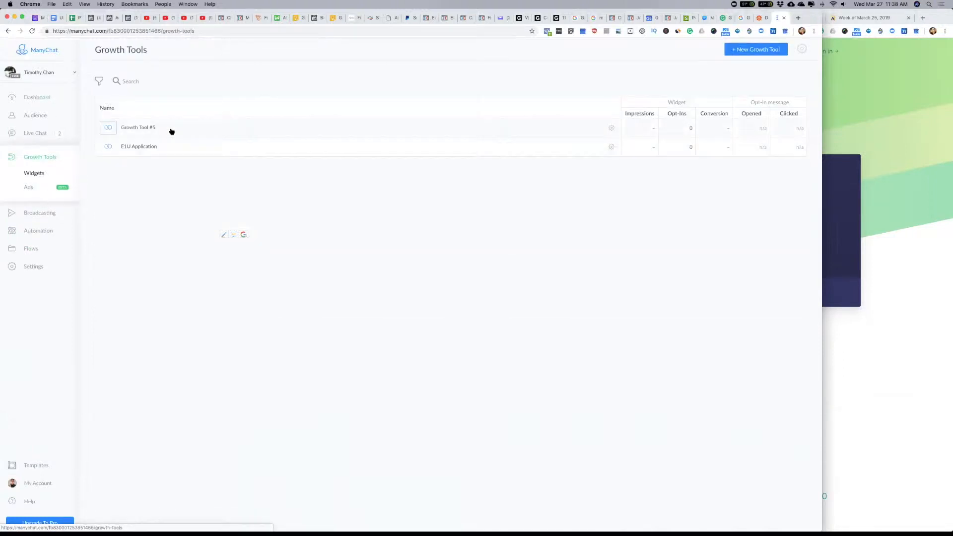
click(142, 129)
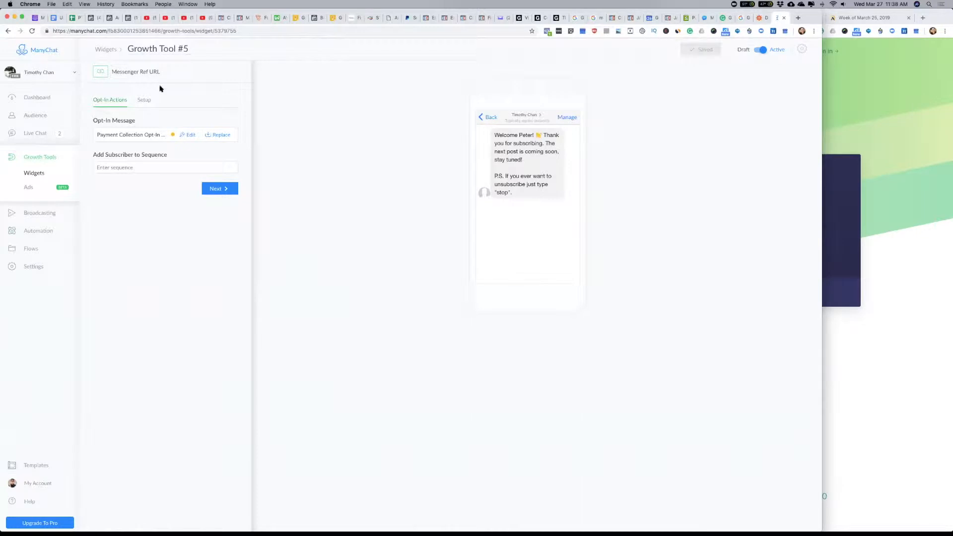
click(106, 49)
click(149, 127)
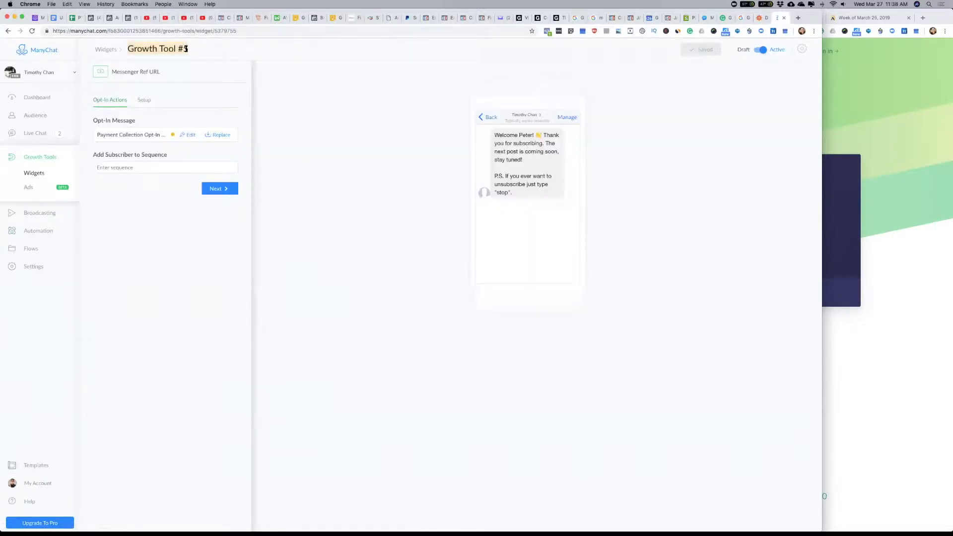
text(Payment Collection)
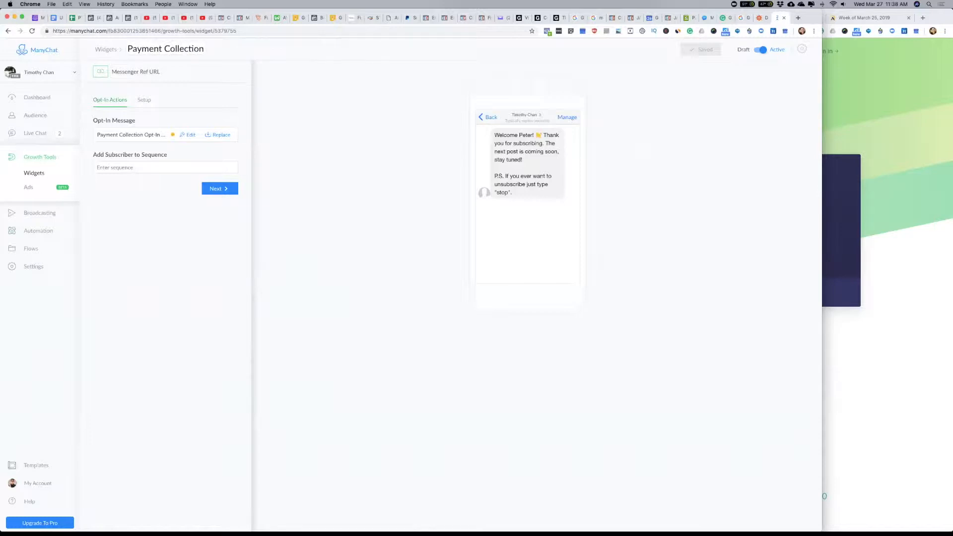
triple_click(181, 50)
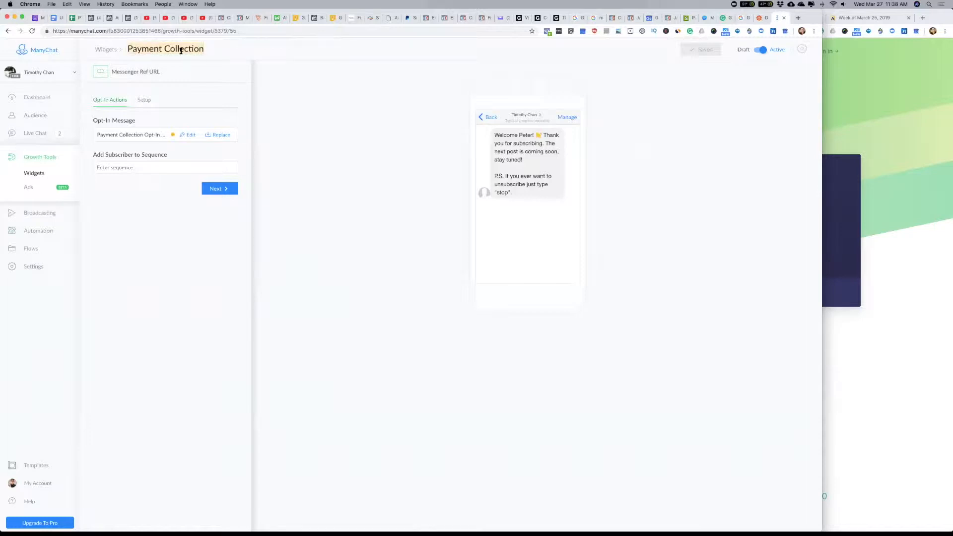
click(191, 135)
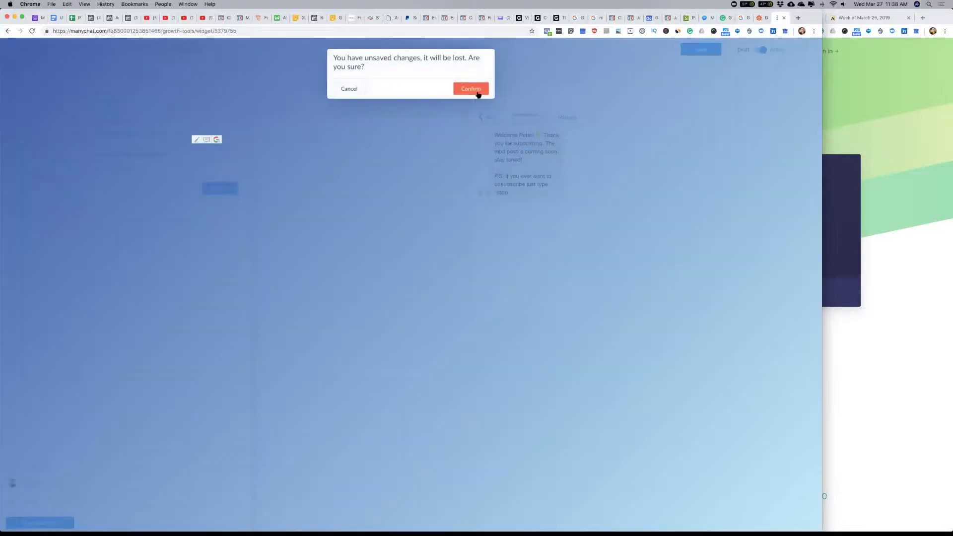
click(350, 89)
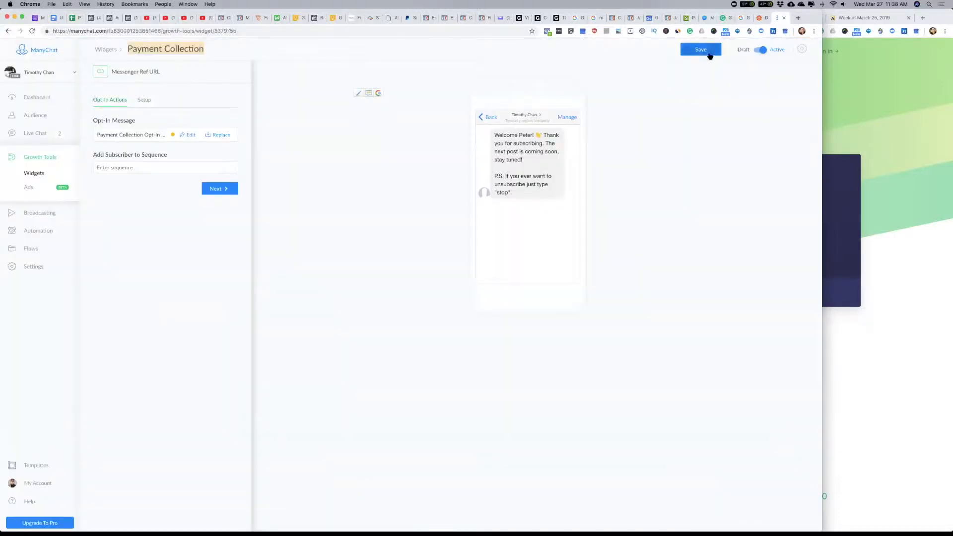
Step: Open the Payment Collection opt-in message flow for editing and clear the "Skip" button text of its user input question
click(188, 135)
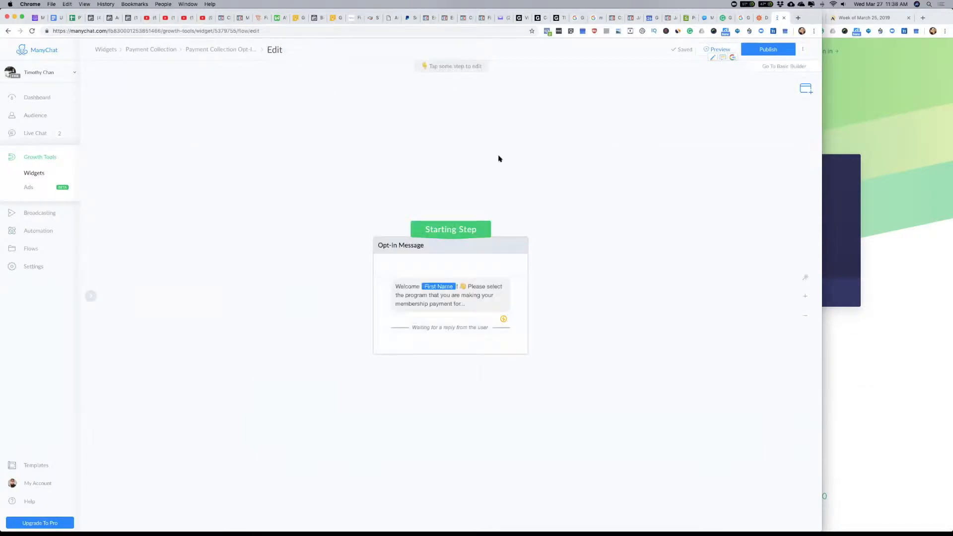
click(450, 305)
click(242, 190)
key(BackSpace)
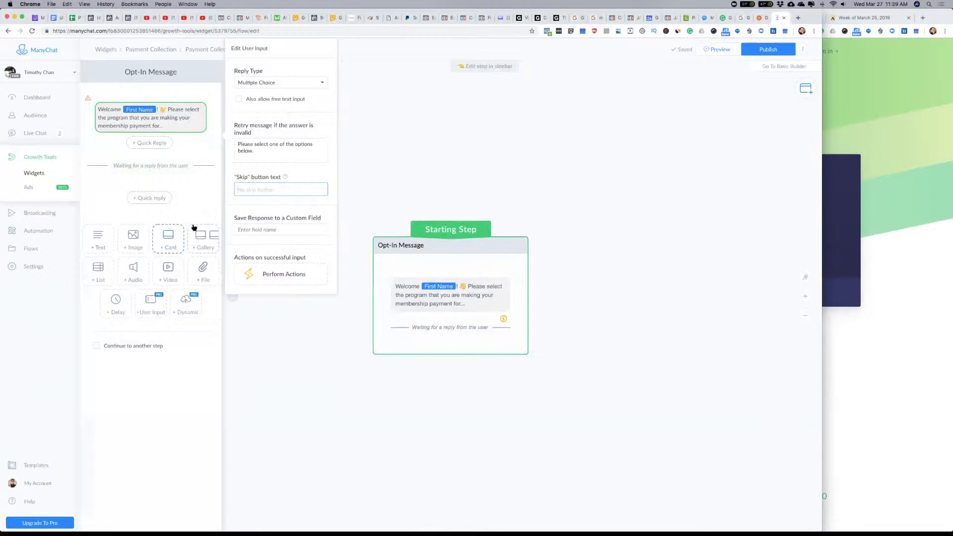
Step: Try to publish the Payment Collection opt-in flow, and reopen the settings of its user input block
click(770, 50)
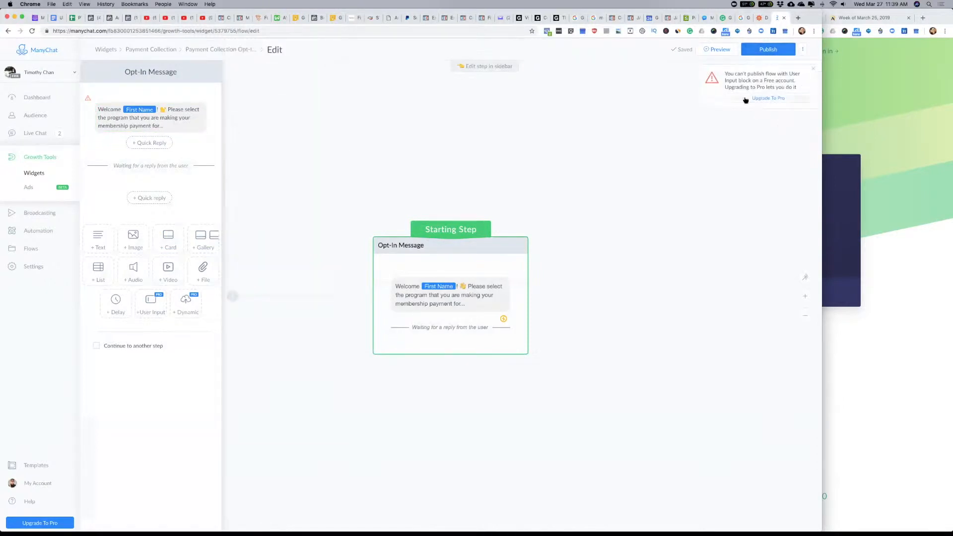
click(149, 119)
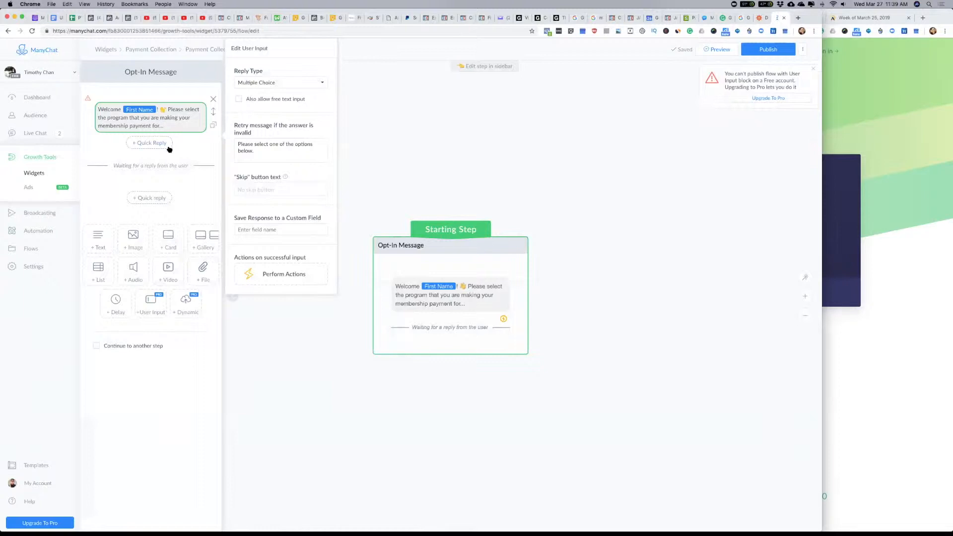
Step: Add a gallery to the opt-in message, check the membership levels in the other bot, and title the first card "ELEVATION $25"
click(202, 242)
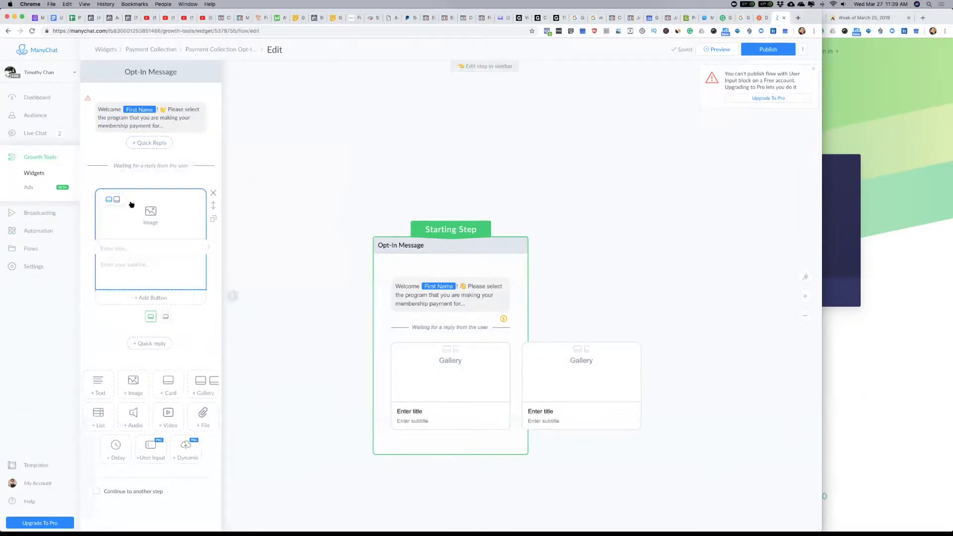
click(116, 249)
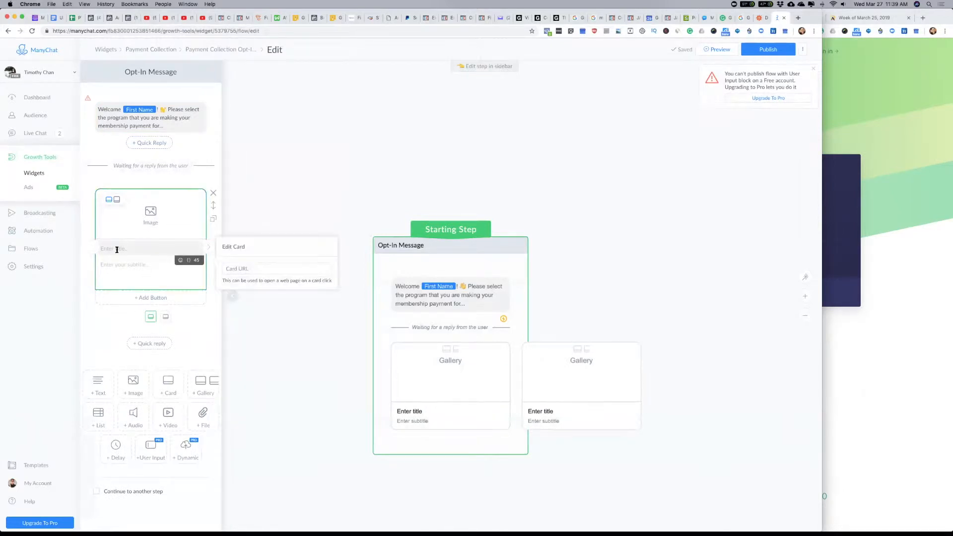
click(875, 175)
click(419, 18)
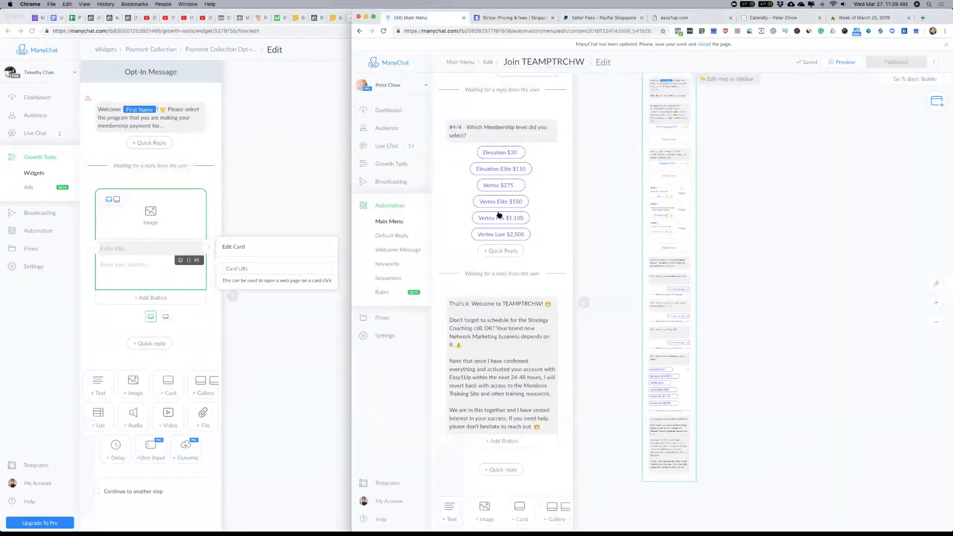
click(117, 250)
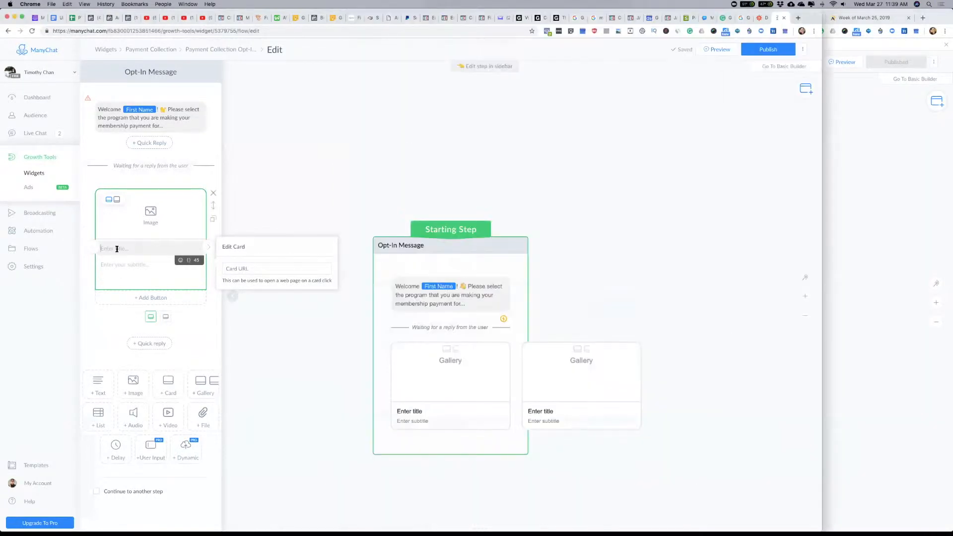
text(ELEVATION $25)
click(217, 320)
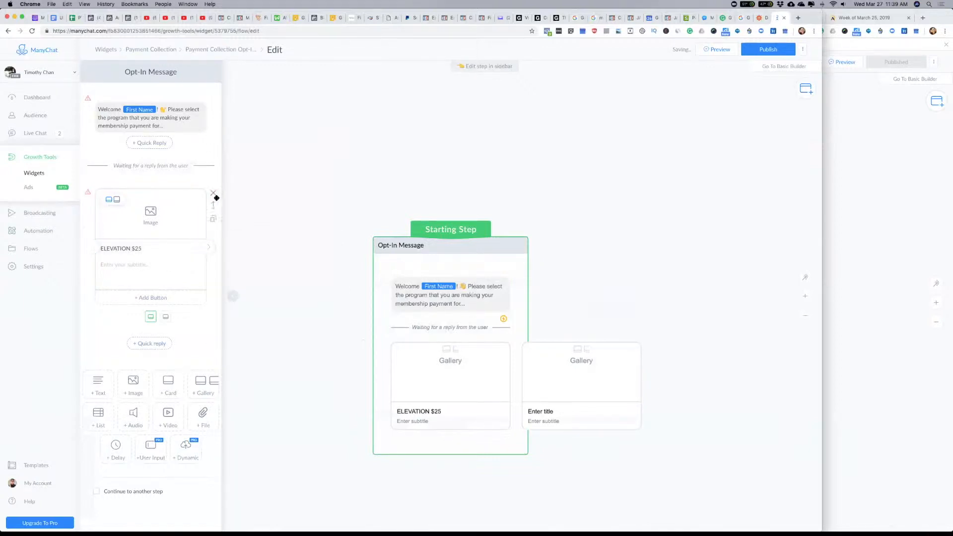
Step: Add a second gallery card and title it "ELEVATION ELITE $100", consulting the membership levels in the other bot
click(209, 246)
click(832, 131)
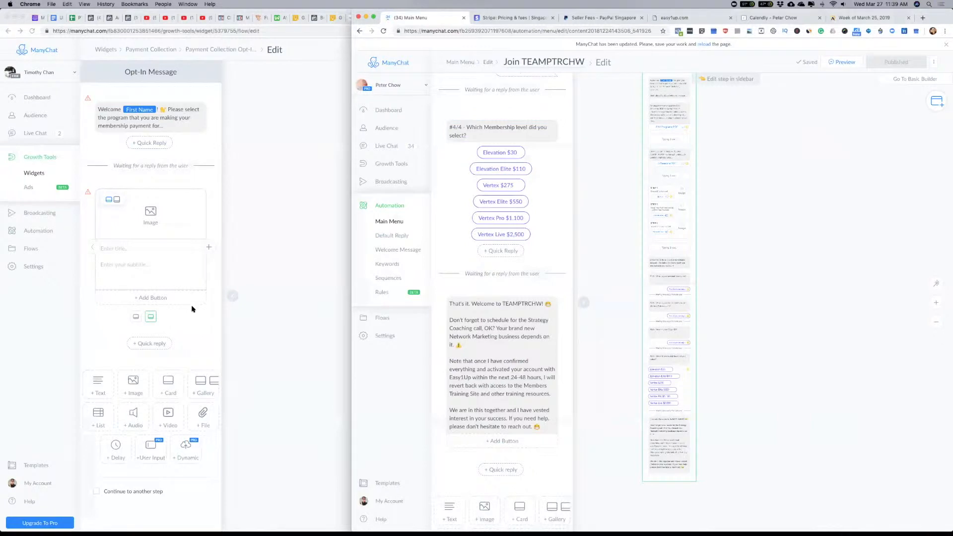
click(117, 249)
click(116, 248)
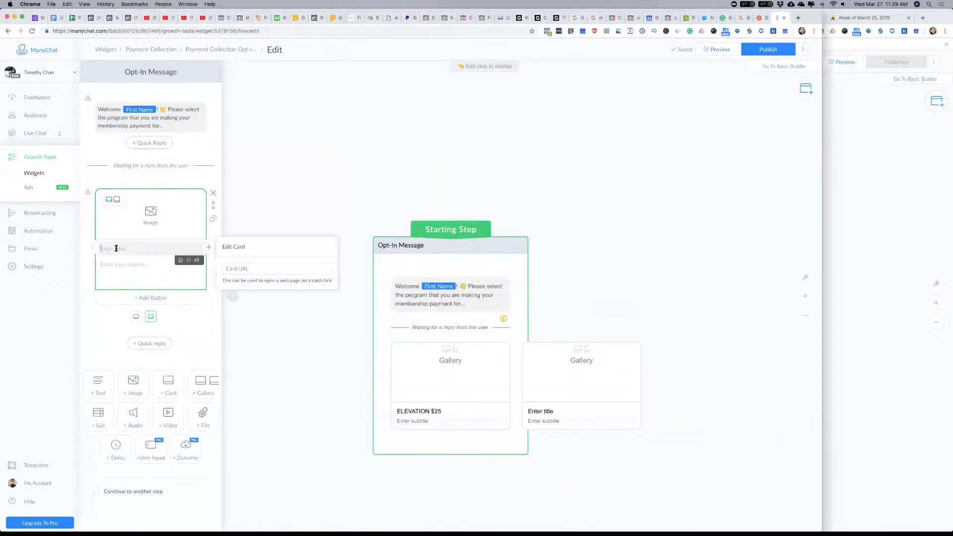
text(EV)
text(EVATION E)
text(LITE $100)
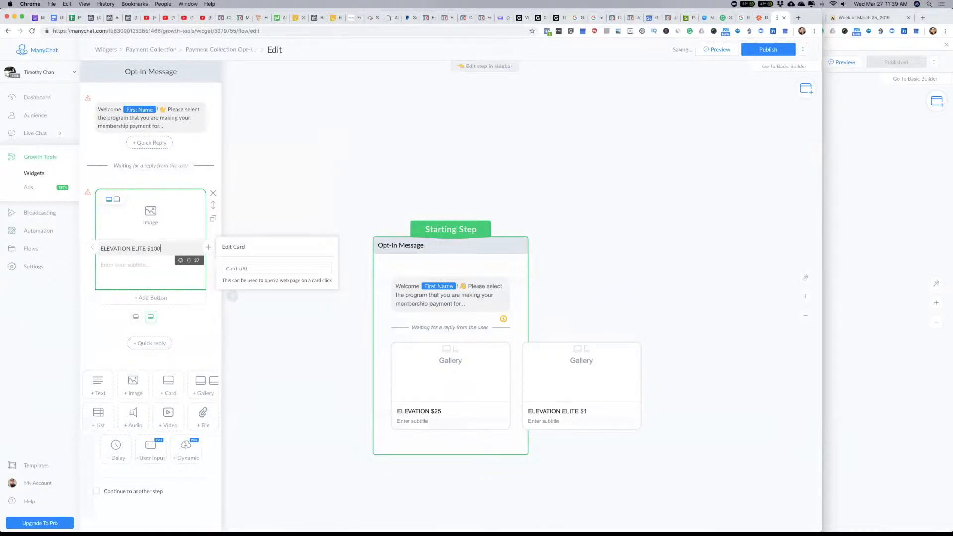
Step: Set the subtitle of both gallery cards to "Description..."
click(111, 274)
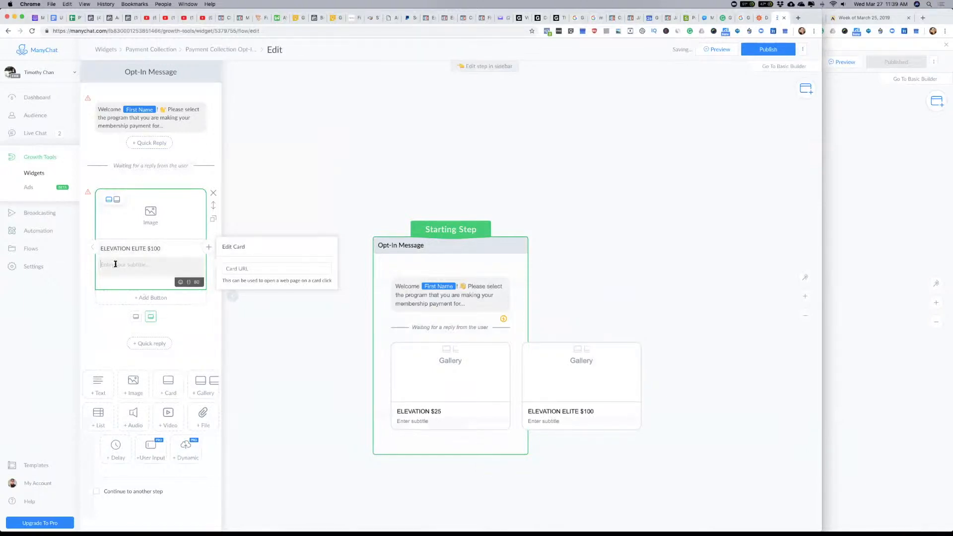
text(DESC)
key(BackSpace)
text(Description...)
click(93, 248)
click(115, 266)
text(Description...)
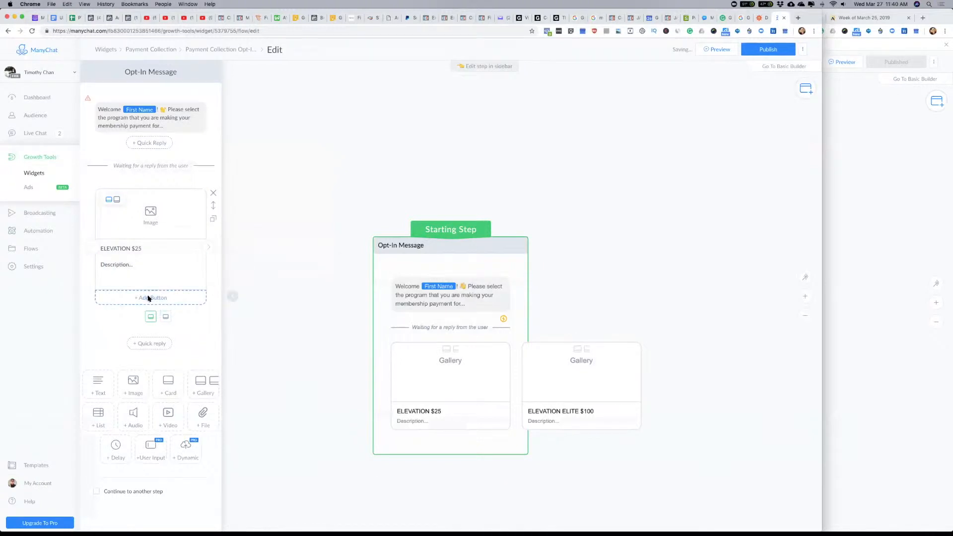
Step: Add a button to the "ELEVATION $25" card and make it a Buy Button
click(153, 298)
scroll(292, 302, down, 3)
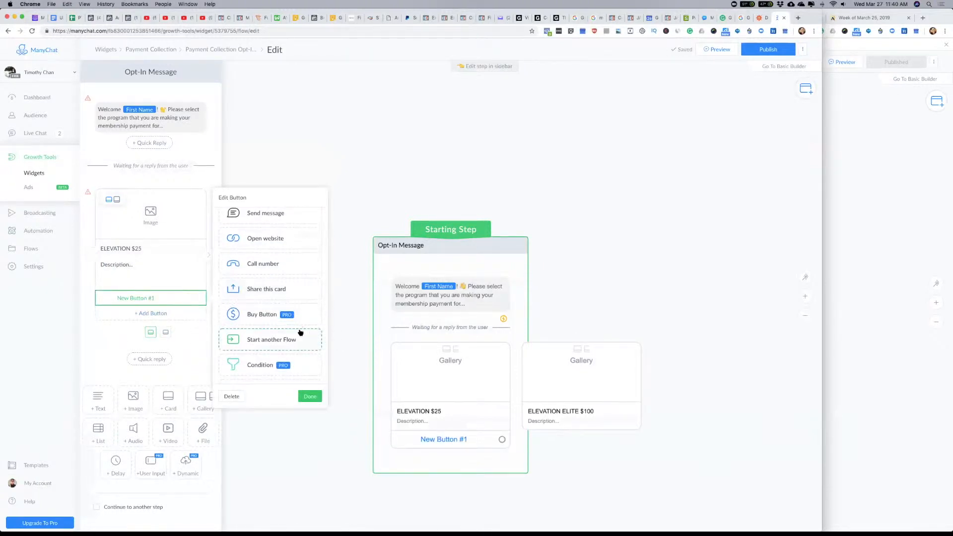
click(258, 318)
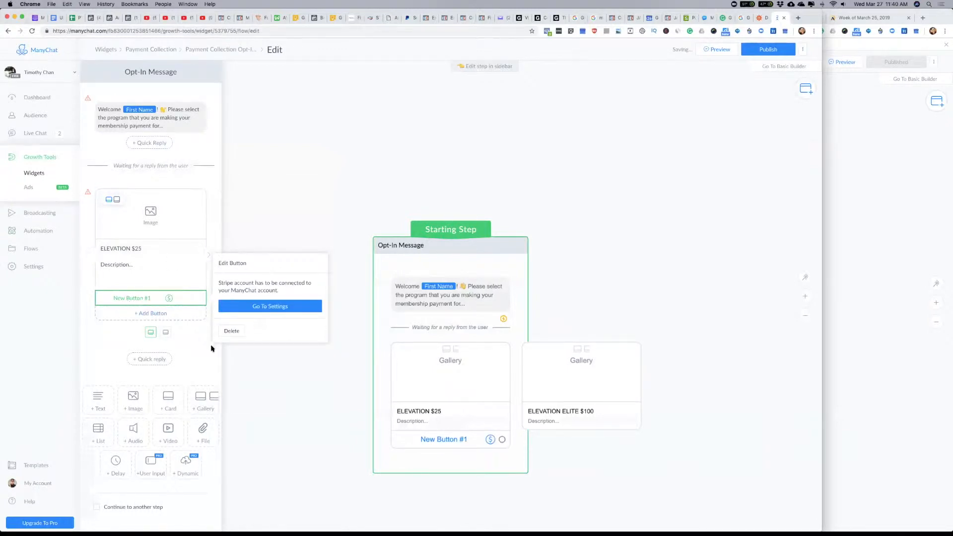
Step: Review the Stripe connection settings behind the Buy Button and the membership levels in the other bot, and close the button editor
click(272, 307)
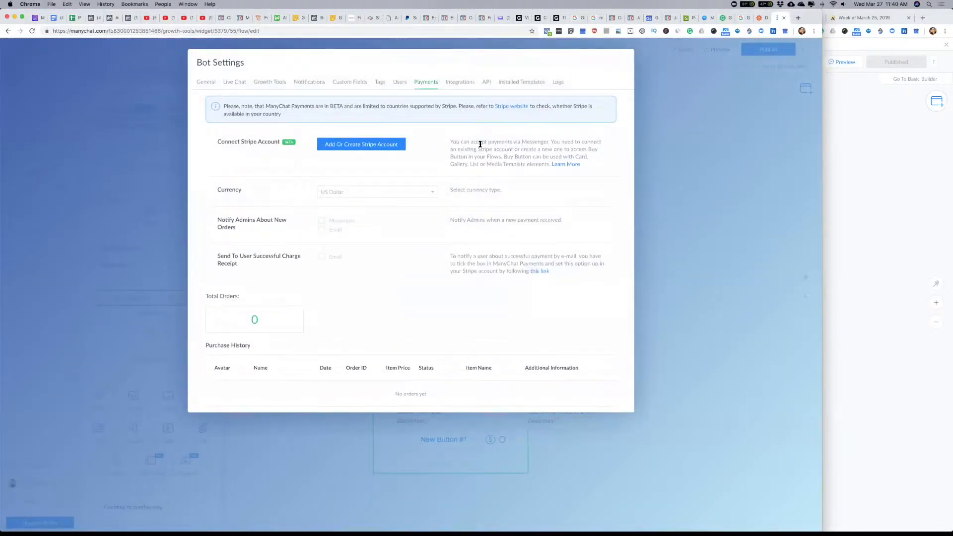
click(722, 171)
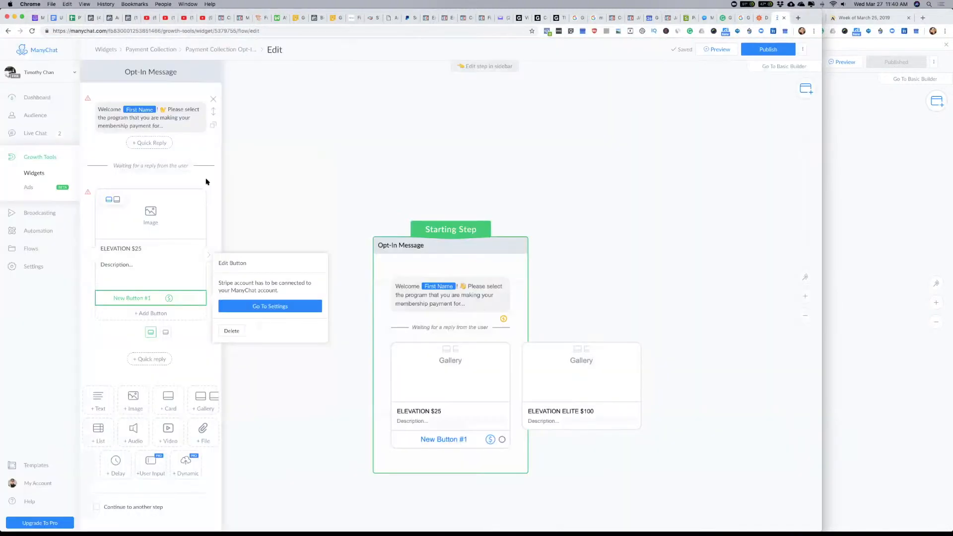
click(887, 144)
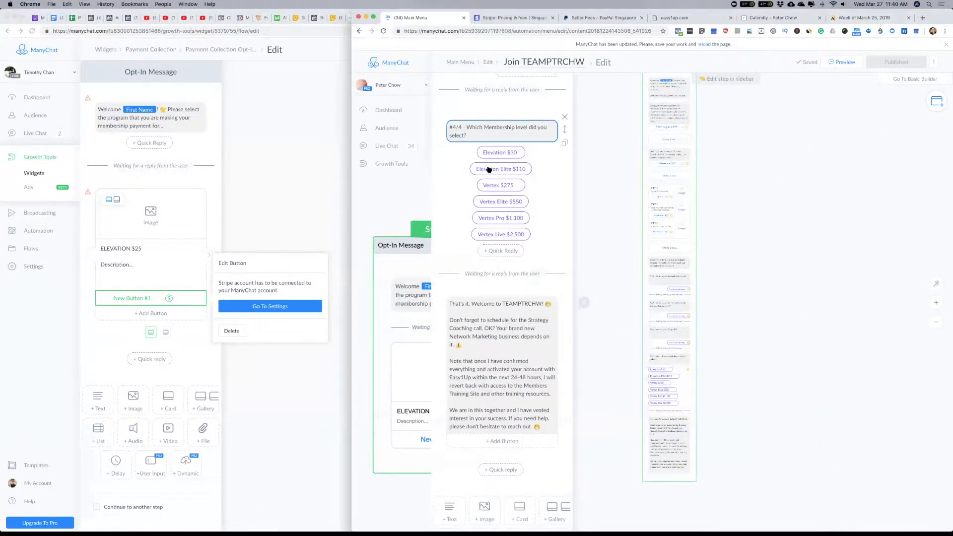
click(271, 149)
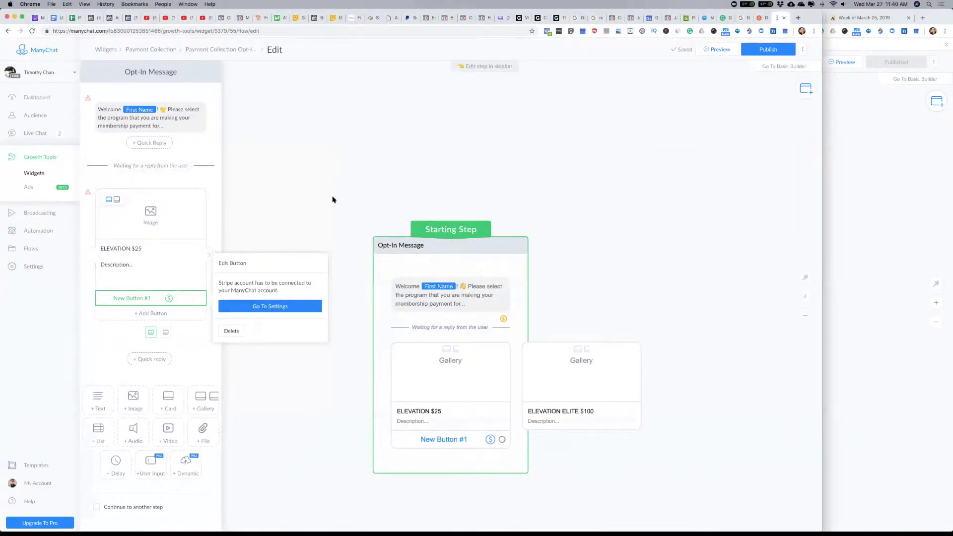
click(275, 372)
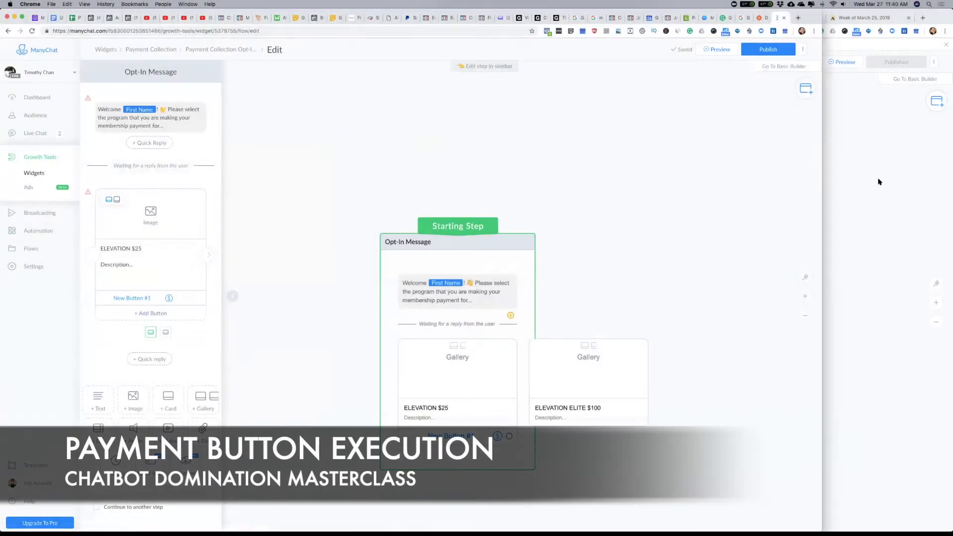
Step: In the other bot, open the main menu's "Help Me Build a Bot" flow for editing and select its "Build a Bot" step
click(881, 180)
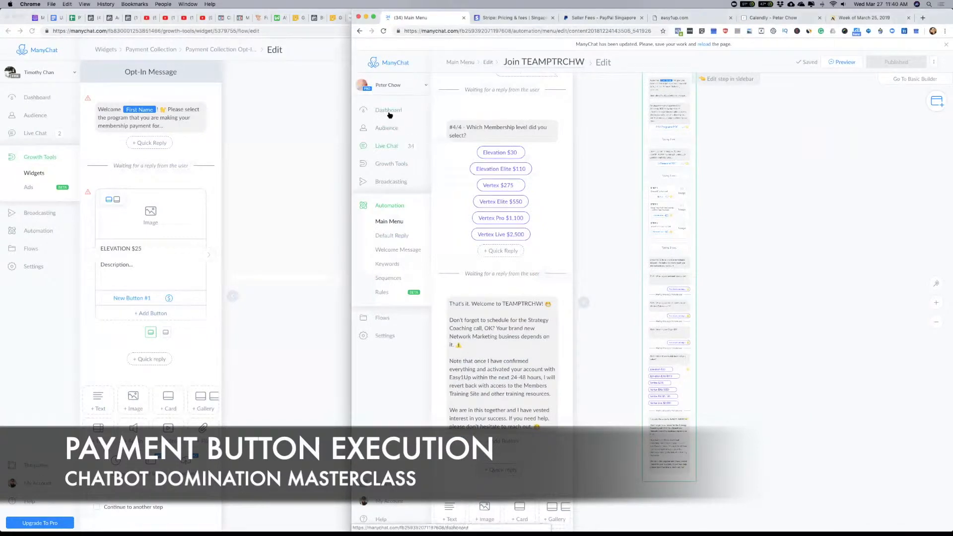
click(389, 222)
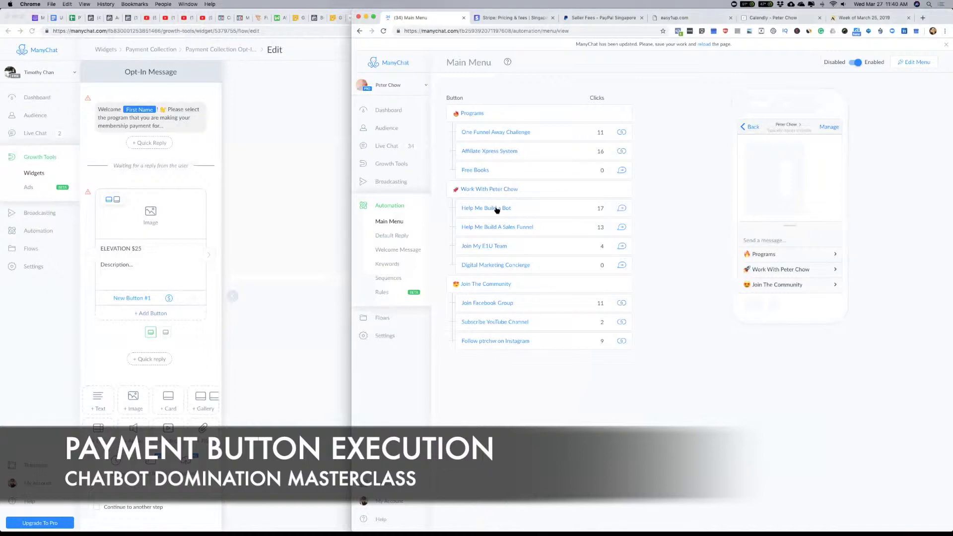
click(621, 209)
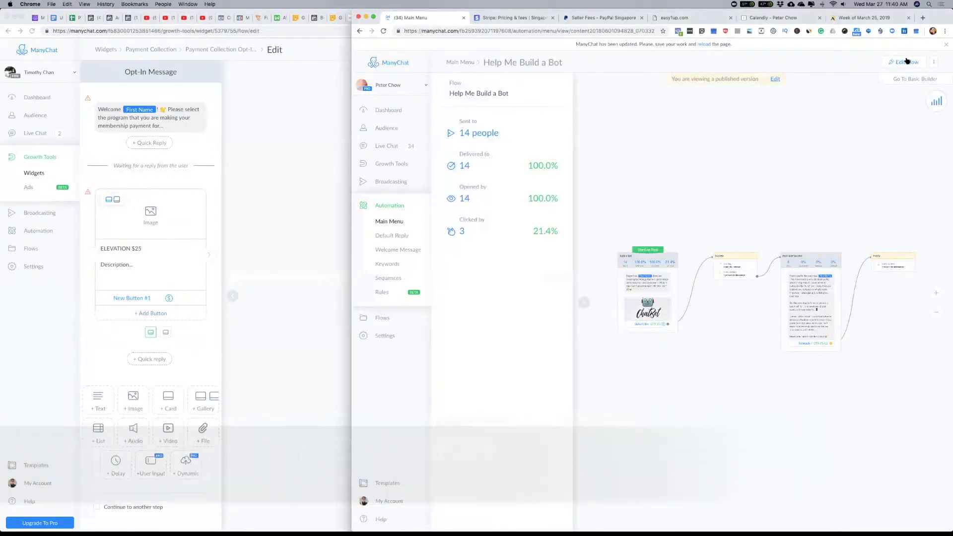
click(907, 62)
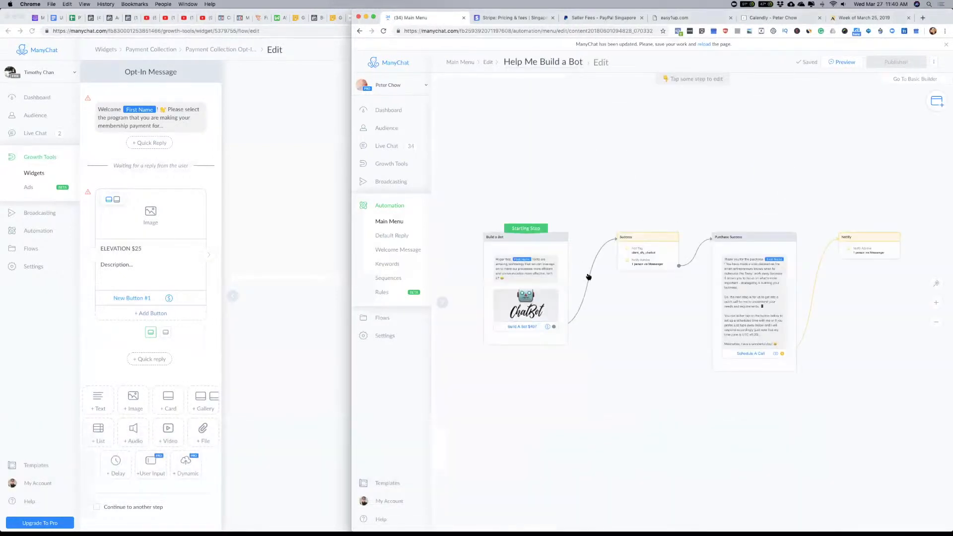
click(559, 270)
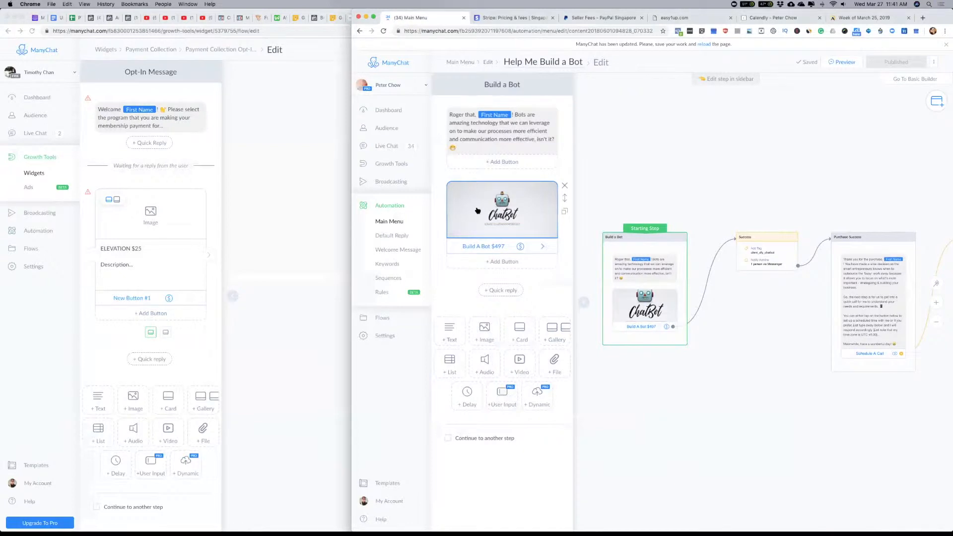
Step: Examine the title, item price and item name of the payment button on the ChatBot image
click(475, 247)
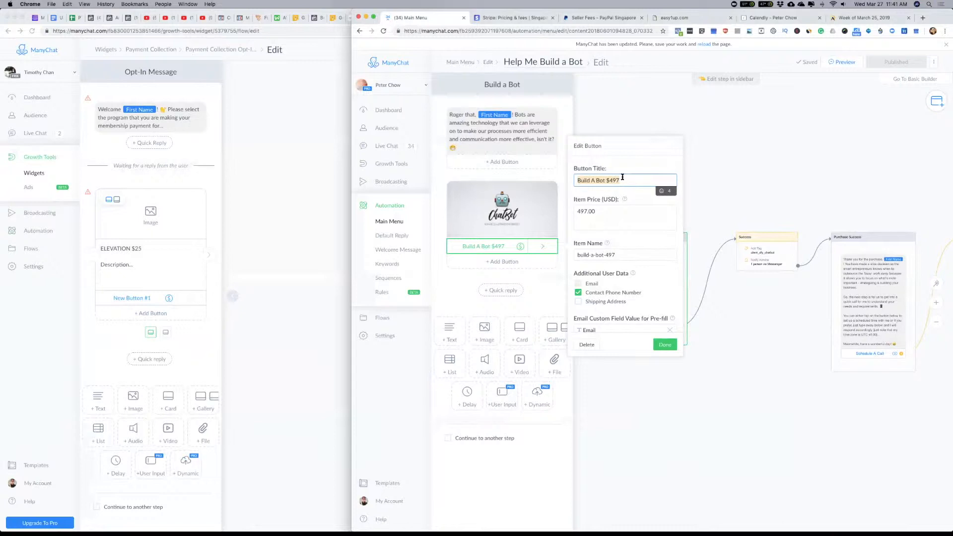
click(614, 212)
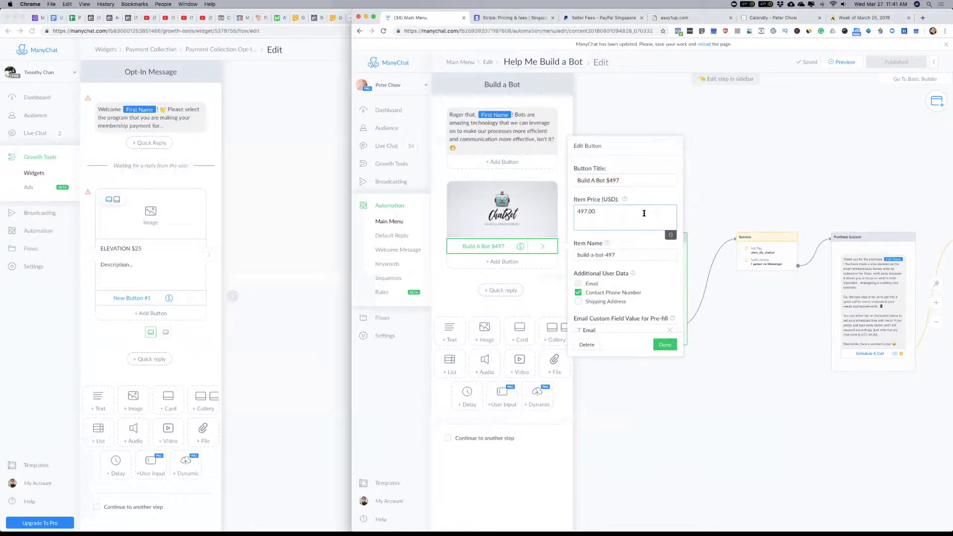
double_click(589, 212)
click(643, 255)
drag(602, 254, 577, 255)
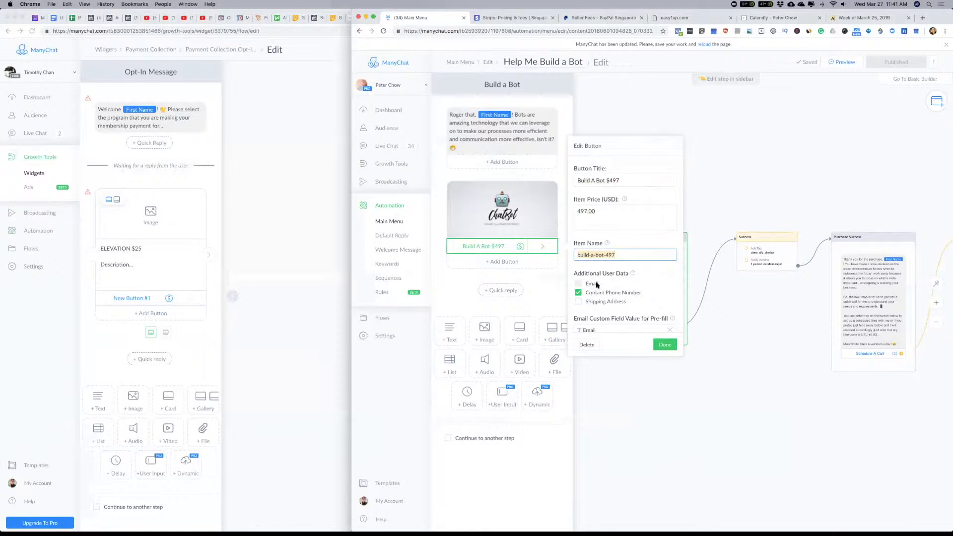
Step: Turn on the Shipping Address option in the payment button's additional user data, and turn it off again
click(578, 302)
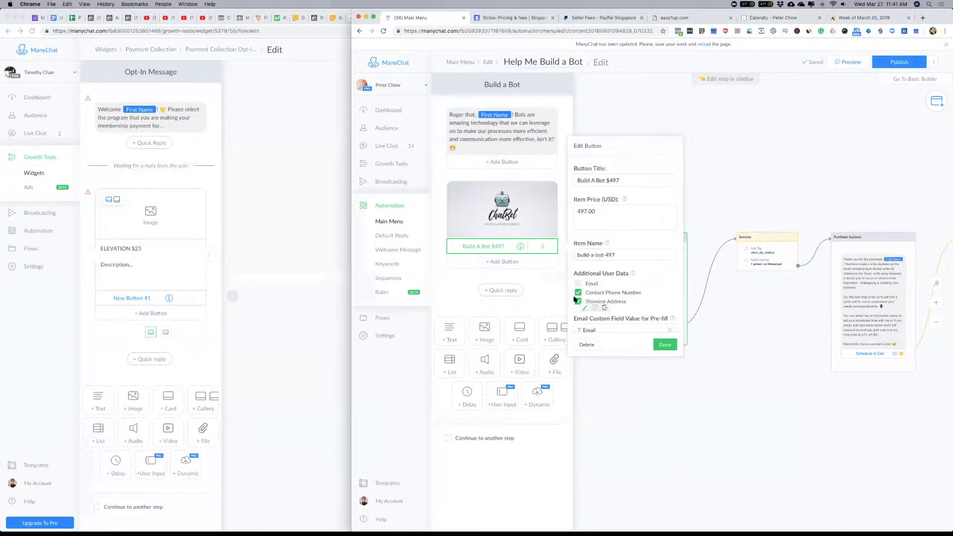
scroll(648, 300, down, 4)
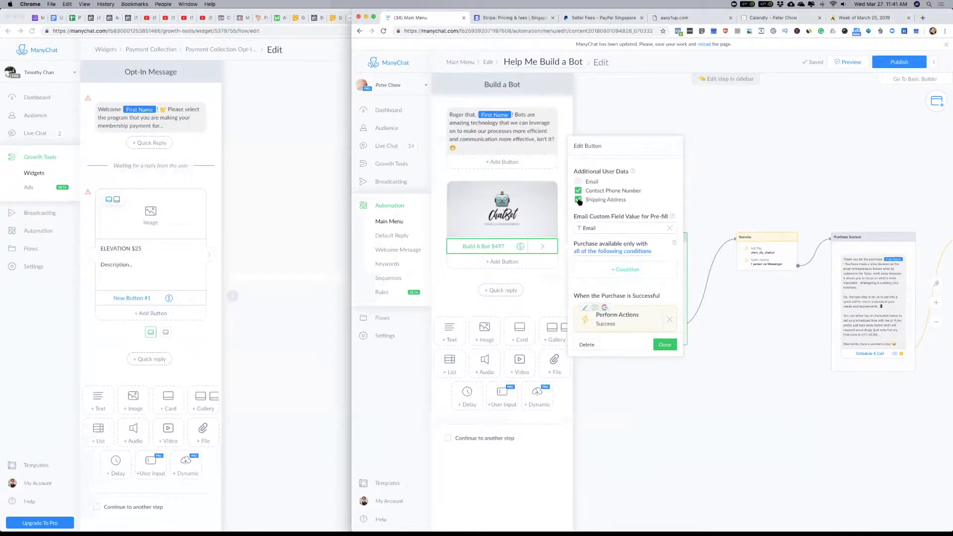
click(578, 200)
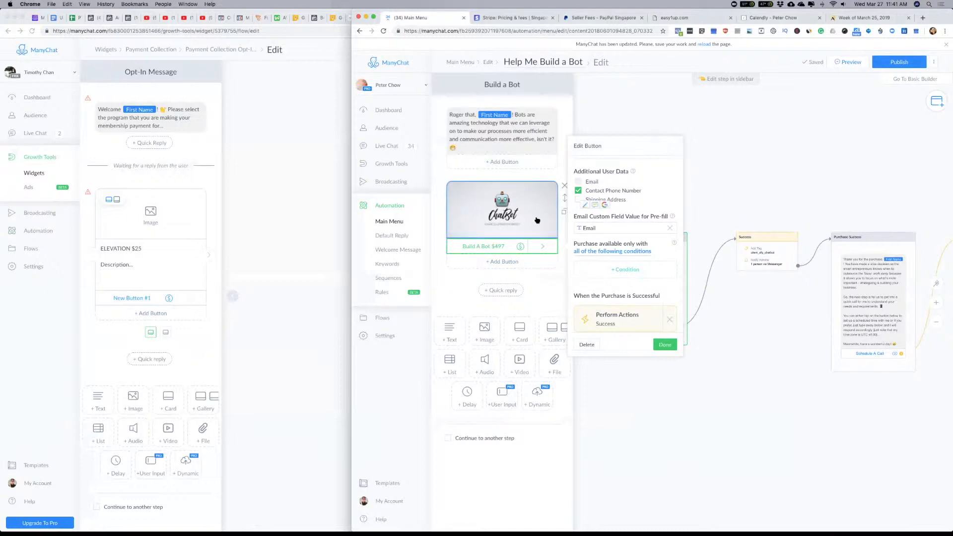
Step: Examine the payment button's email pre-fill field, purchase conditions and successful-purchase action
click(608, 227)
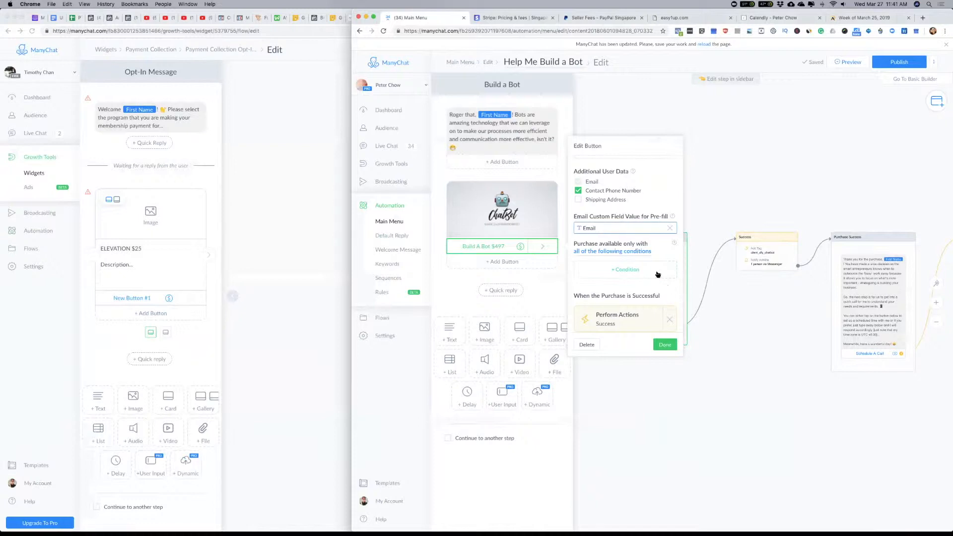
click(664, 295)
scroll(677, 284, down, 1)
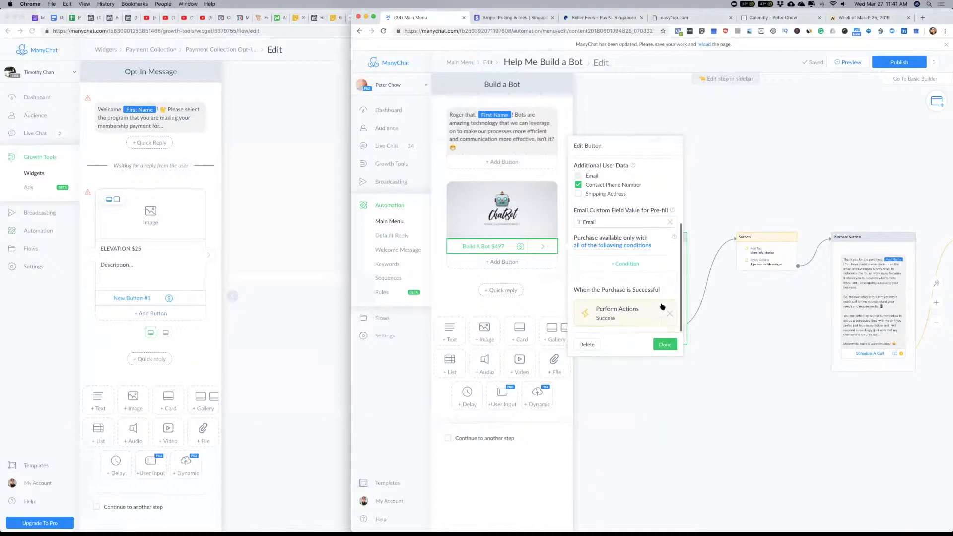
Step: Open the Success actions that follow a purchase and examine the notification text sent to admins
click(627, 316)
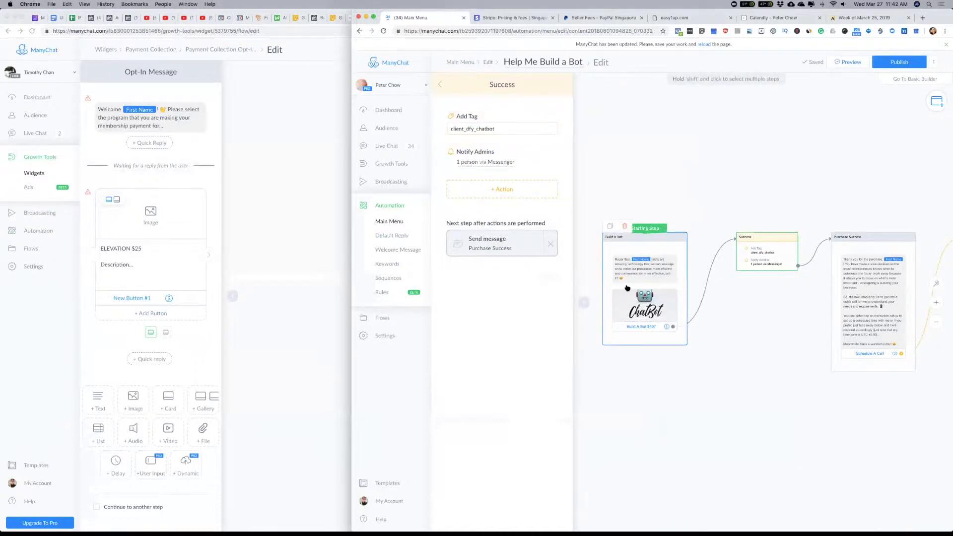
click(503, 163)
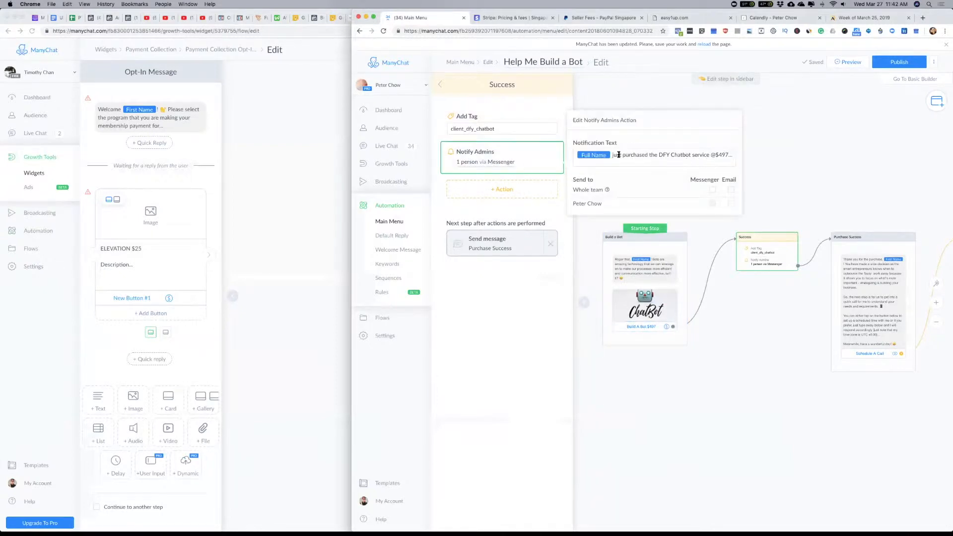
drag(623, 156, 734, 160)
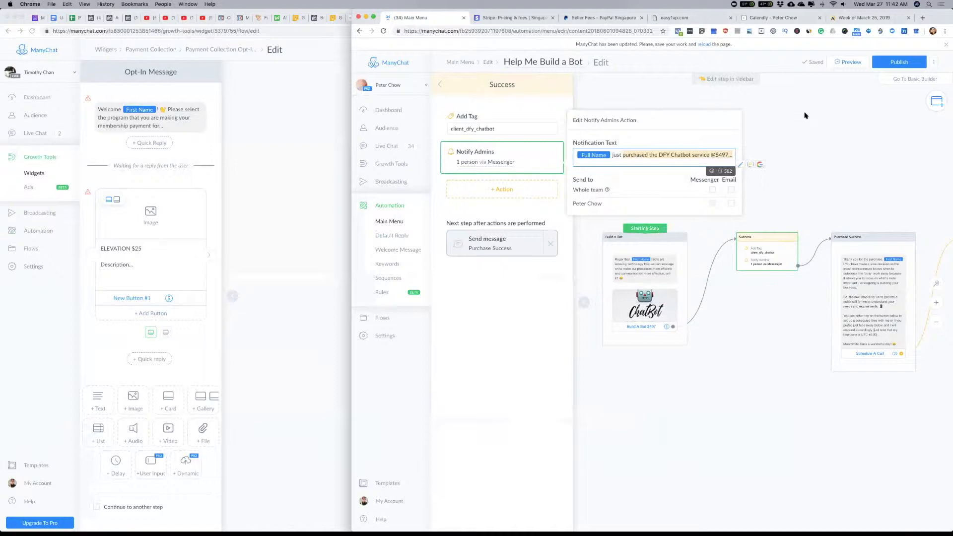
click(775, 131)
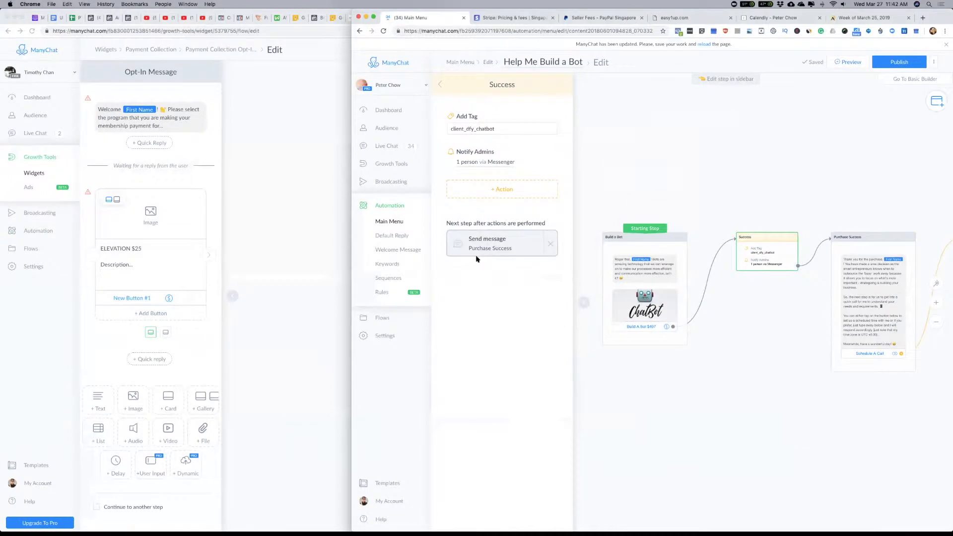
Step: Open the Purchase Success message that follows the success actions and examine its thank-you text and next-step paragraph
click(483, 244)
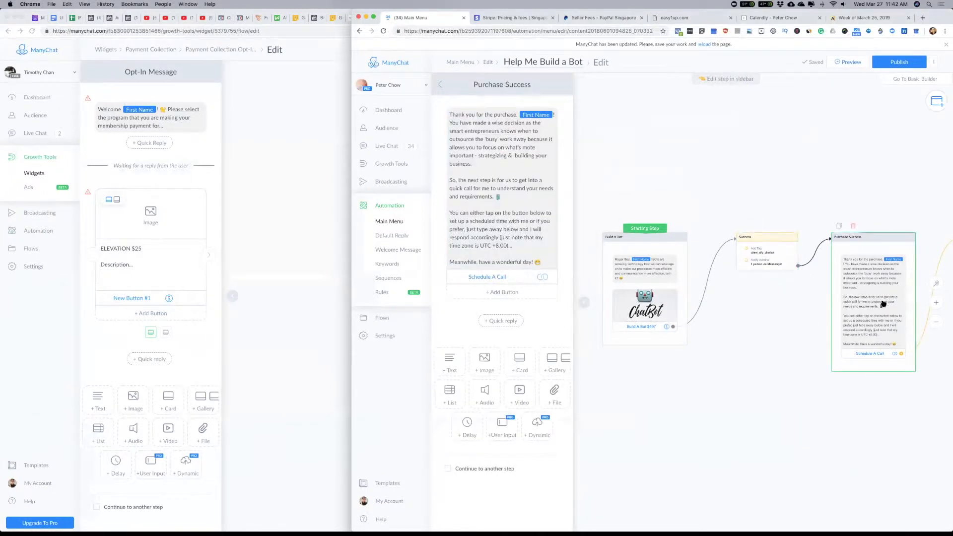
drag(468, 132, 539, 131)
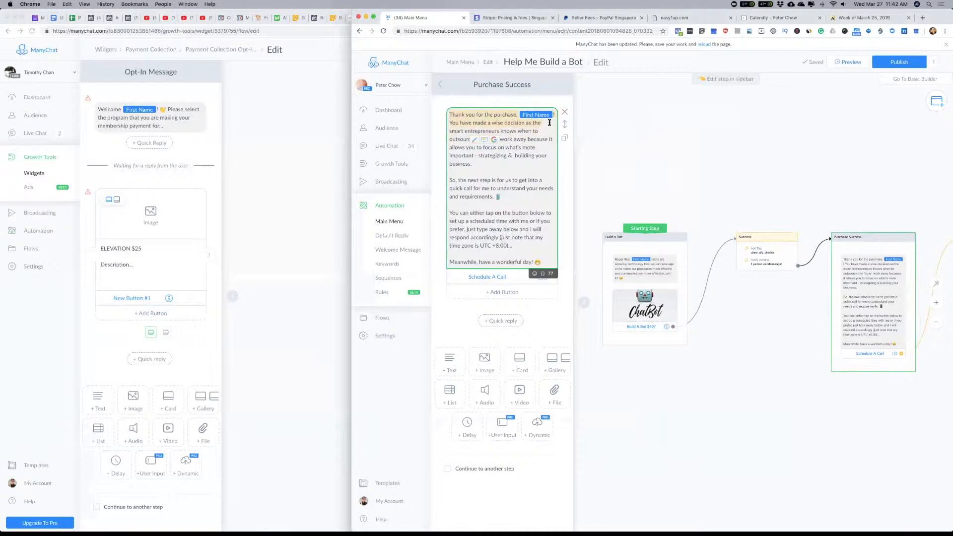
drag(550, 125, 549, 262)
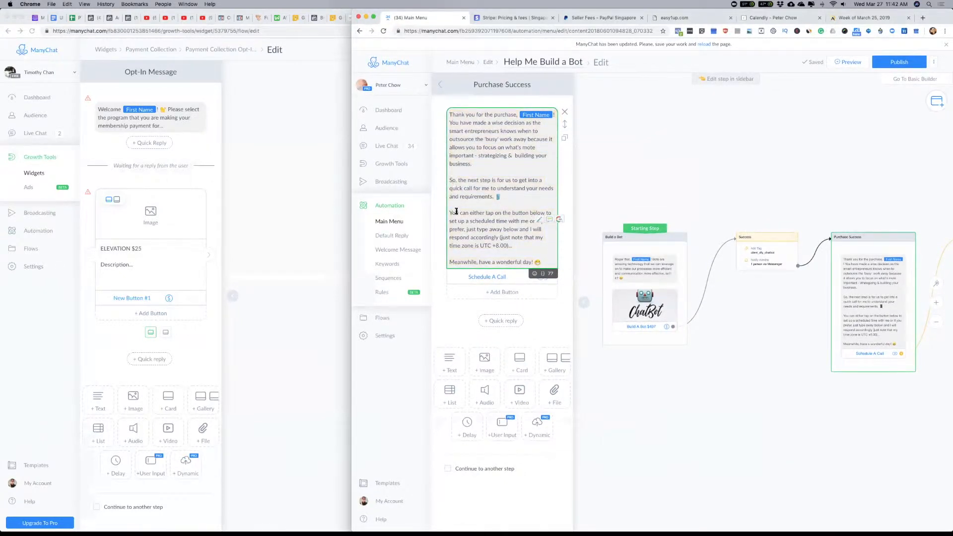
drag(501, 181, 541, 196)
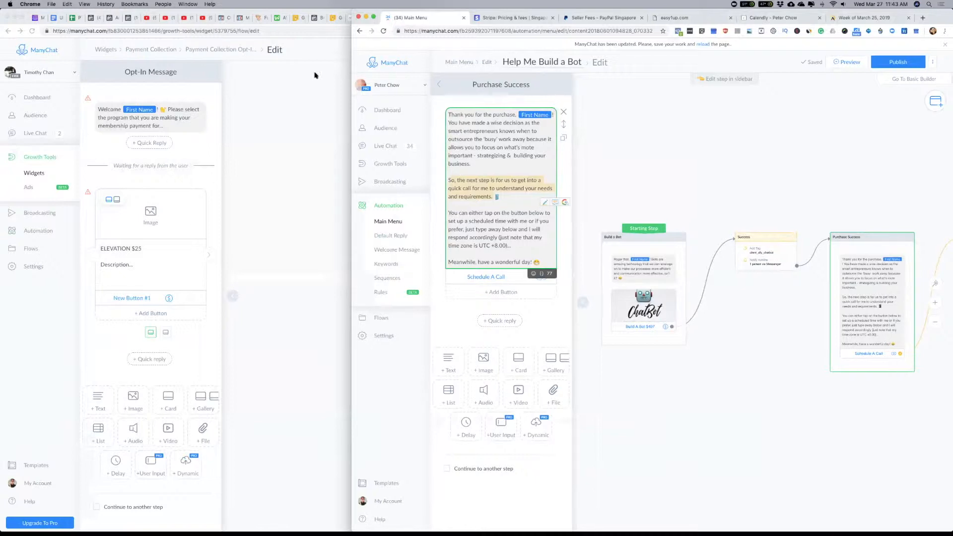
click(265, 124)
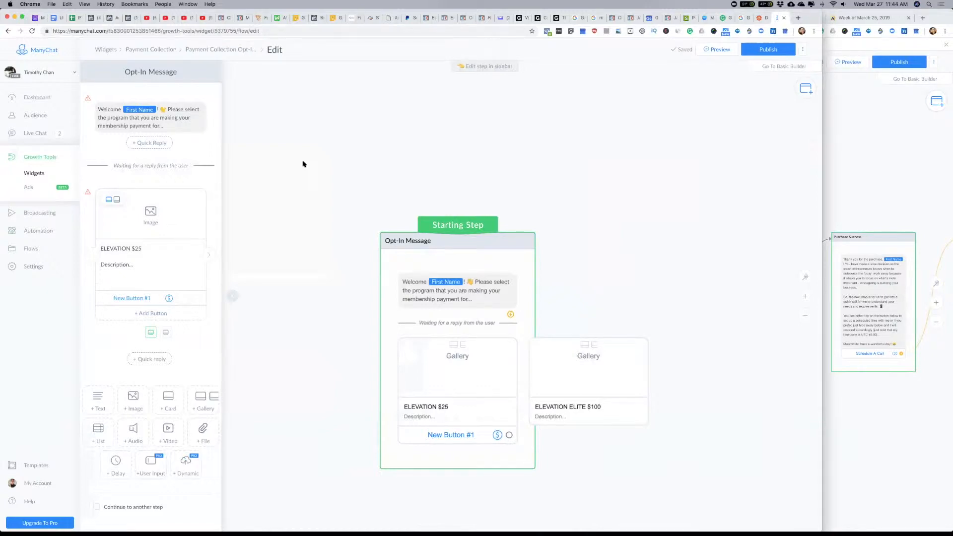
click(303, 157)
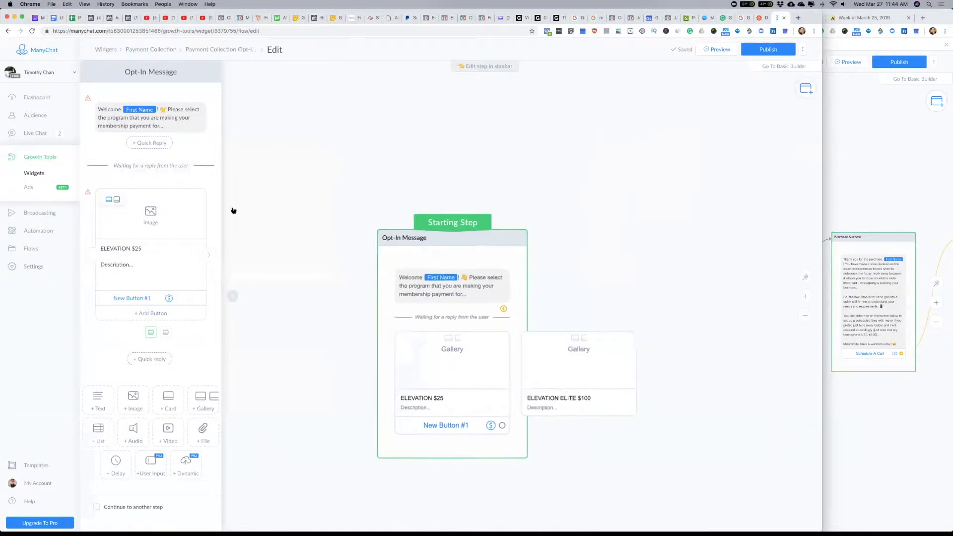
key(super+Tab)
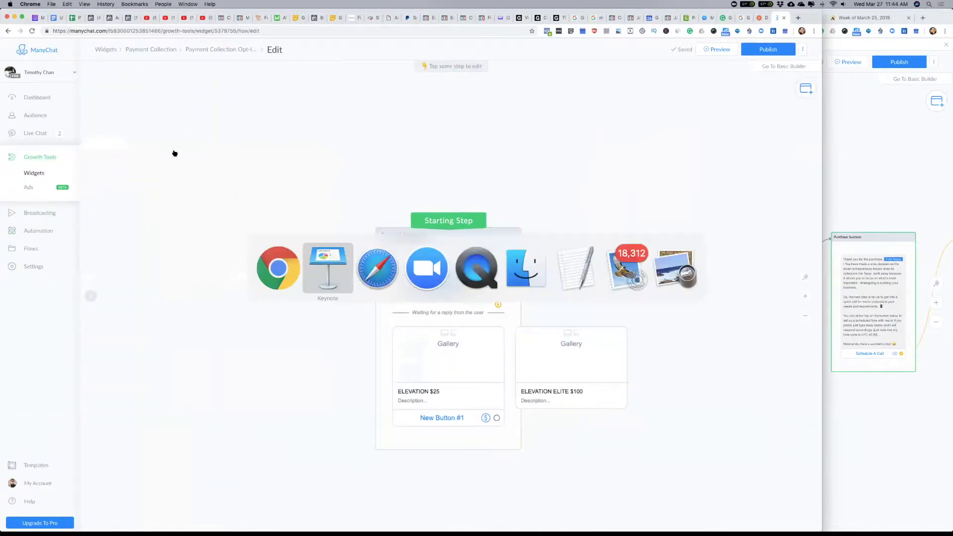
click(385, 273)
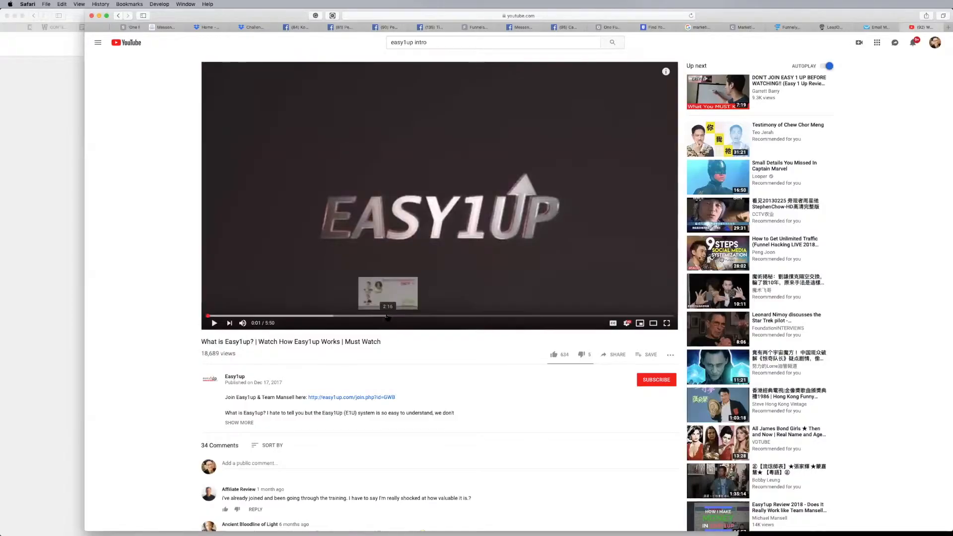
key(super+Tab)
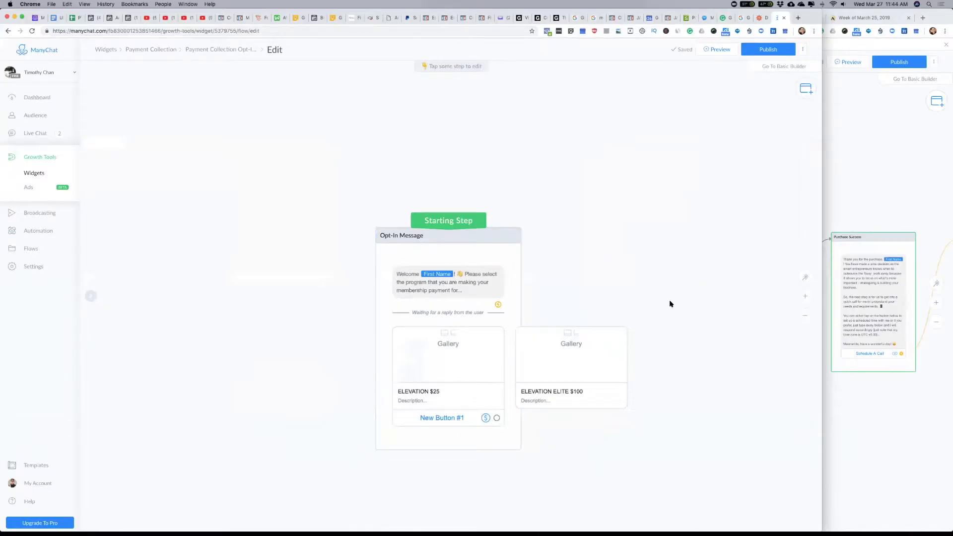
drag(699, 290, 659, 214)
right_click(660, 274)
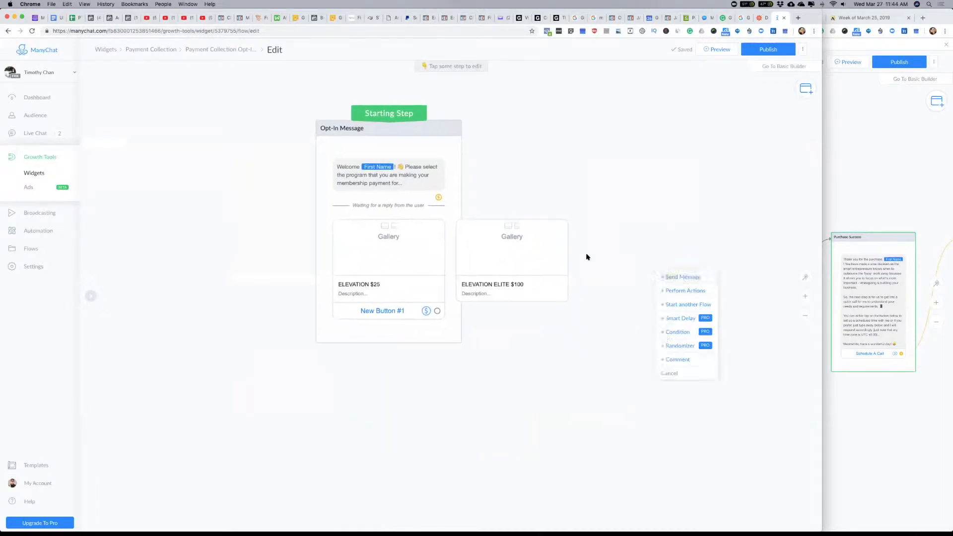
right_click(589, 250)
Step: Open the Join My E1U Team flow from the existing bot's main menu and examine its membership level question and closing message
click(858, 134)
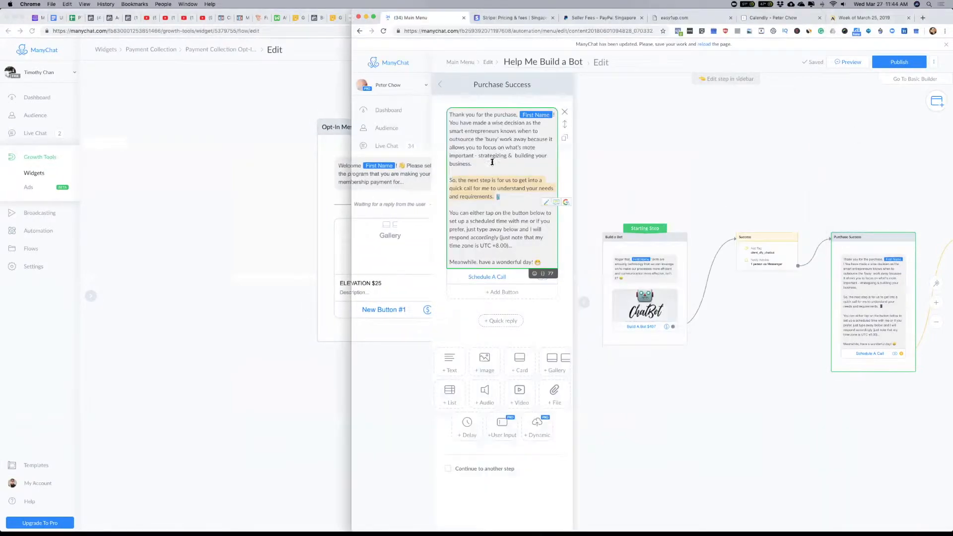
click(460, 62)
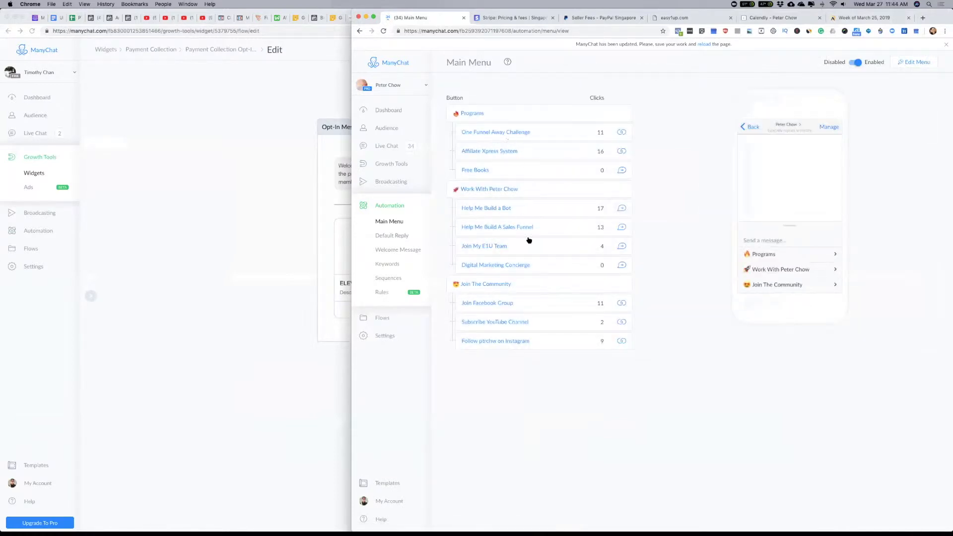
click(623, 247)
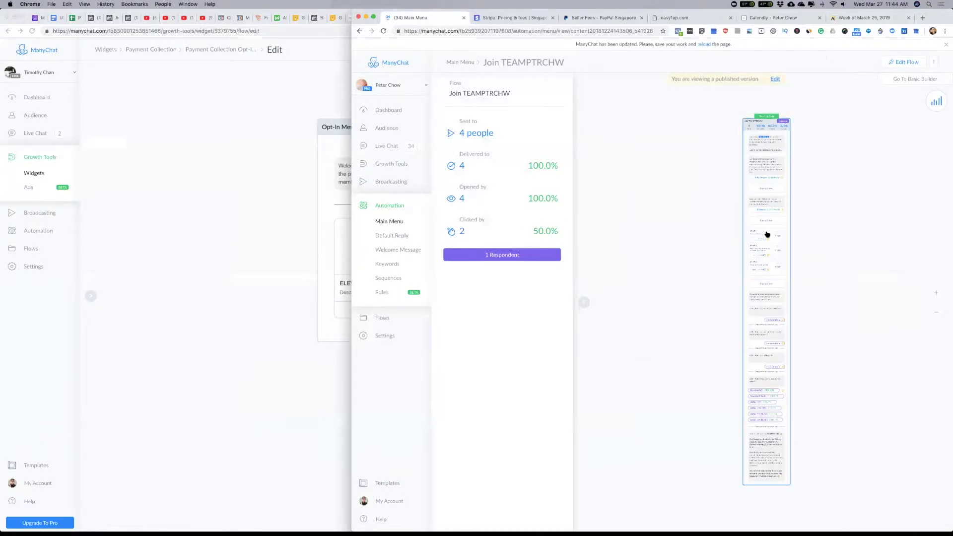
scroll(516, 311, down, 15)
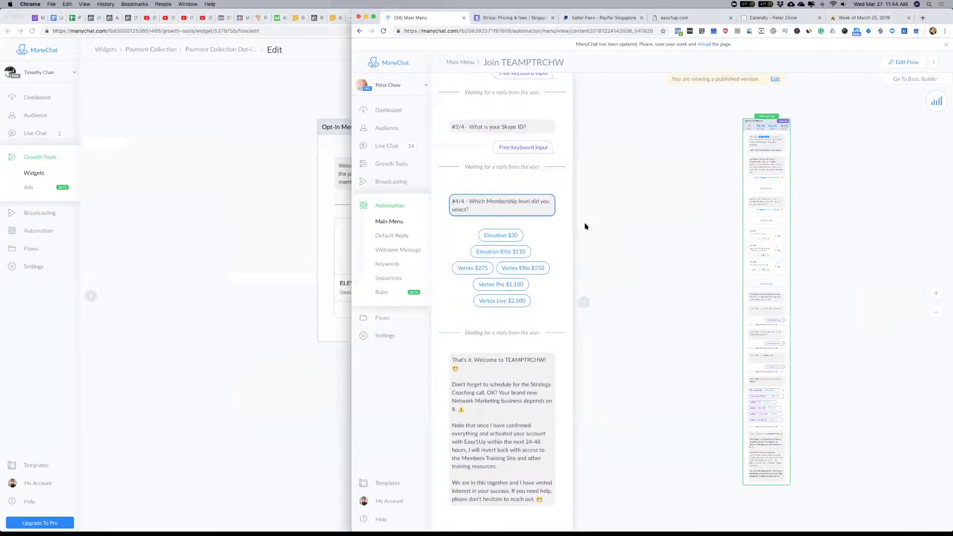
Step: Switch to Keynote to check the Step 2: ManyChat outline slide, and return to the new bot in Chrome
click(259, 260)
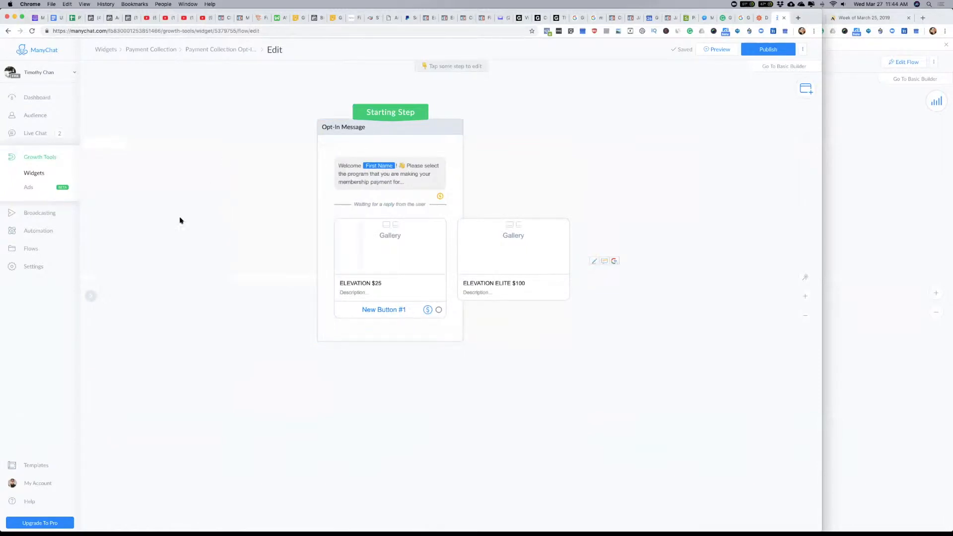
key(super+Tab)
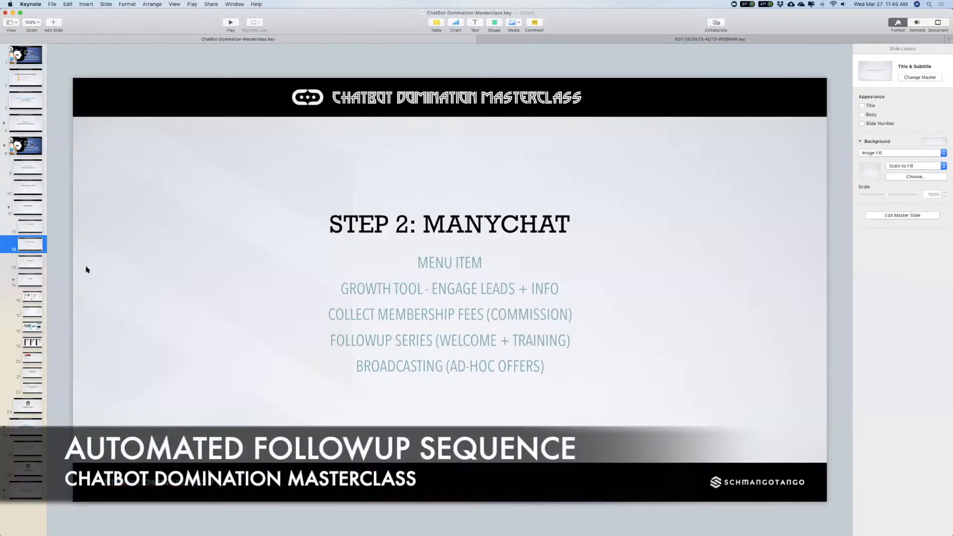
key(super+Tab)
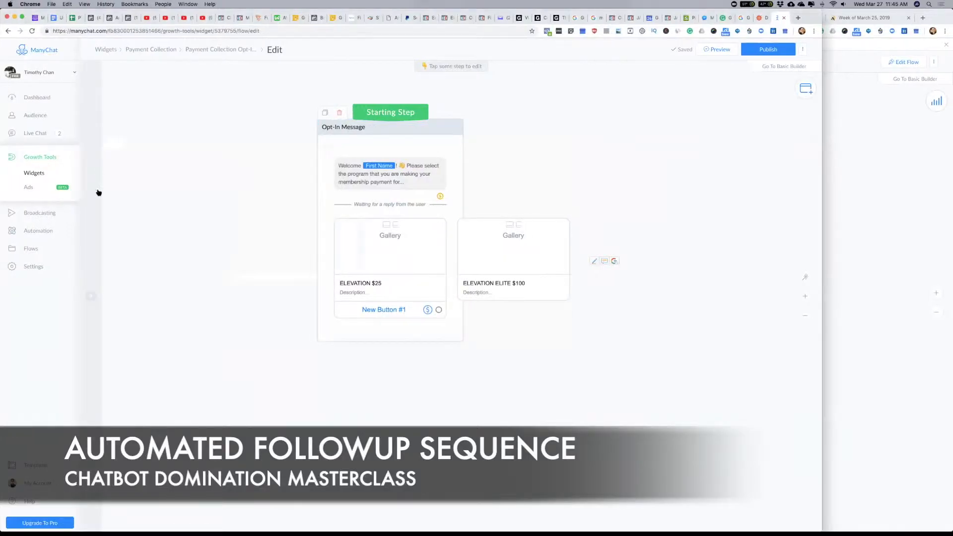
Step: Create a new automation sequence named E1U Followup in the new bot
click(41, 230)
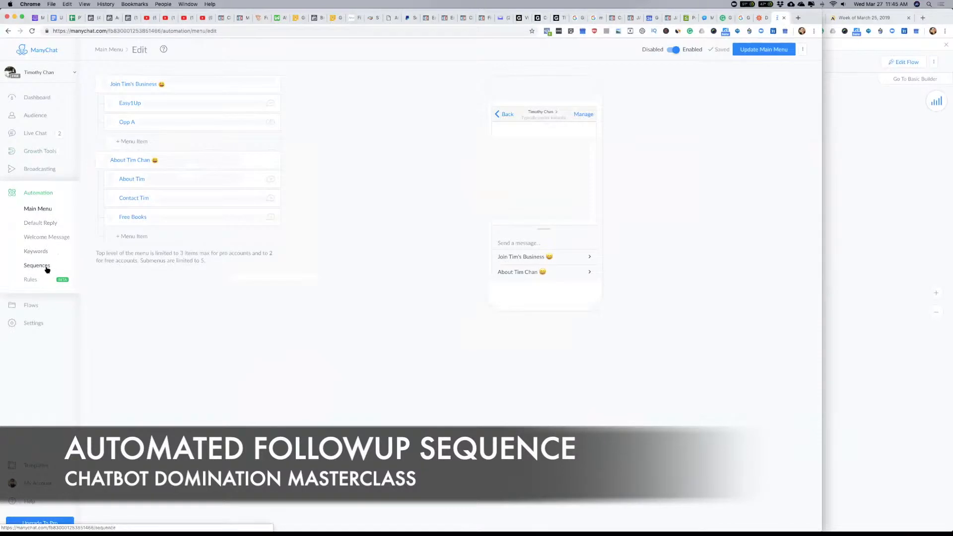
click(42, 267)
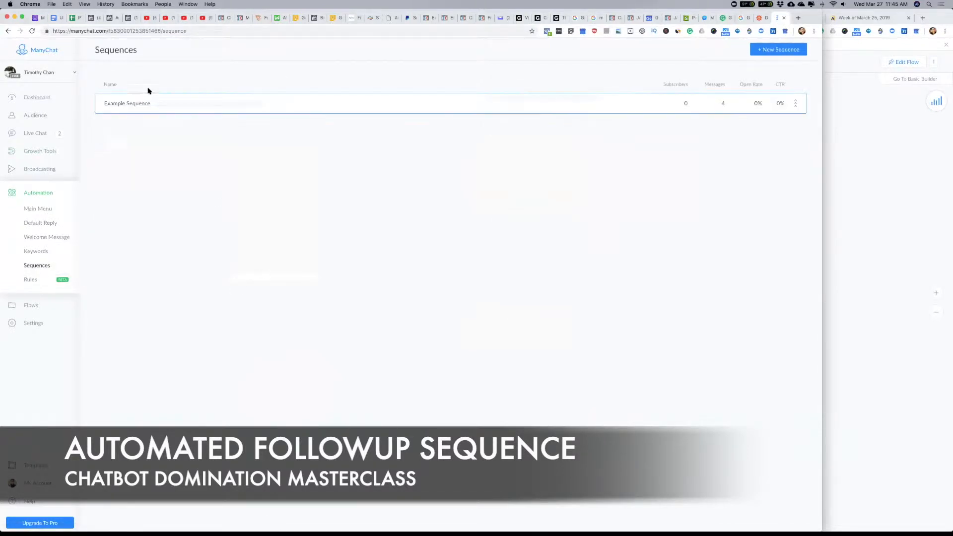
click(782, 51)
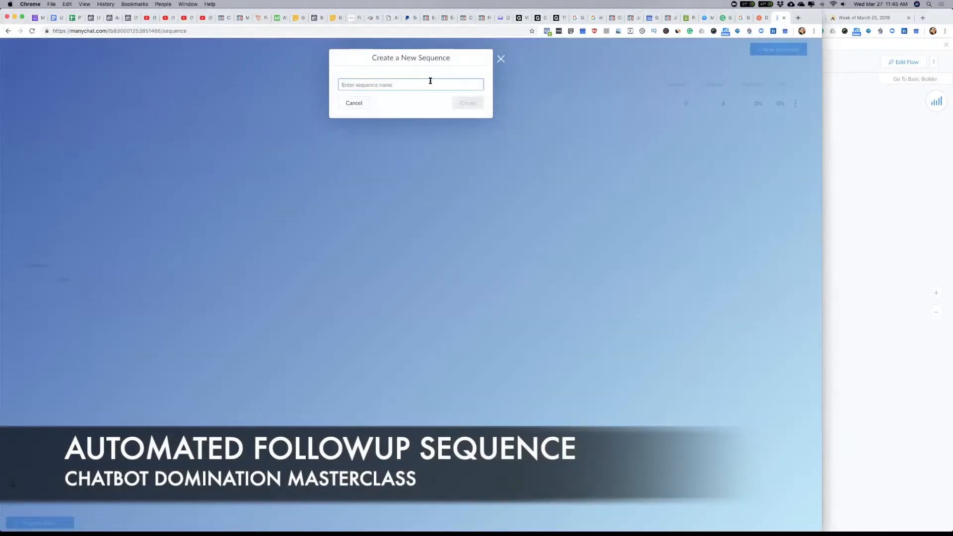
text(E1)
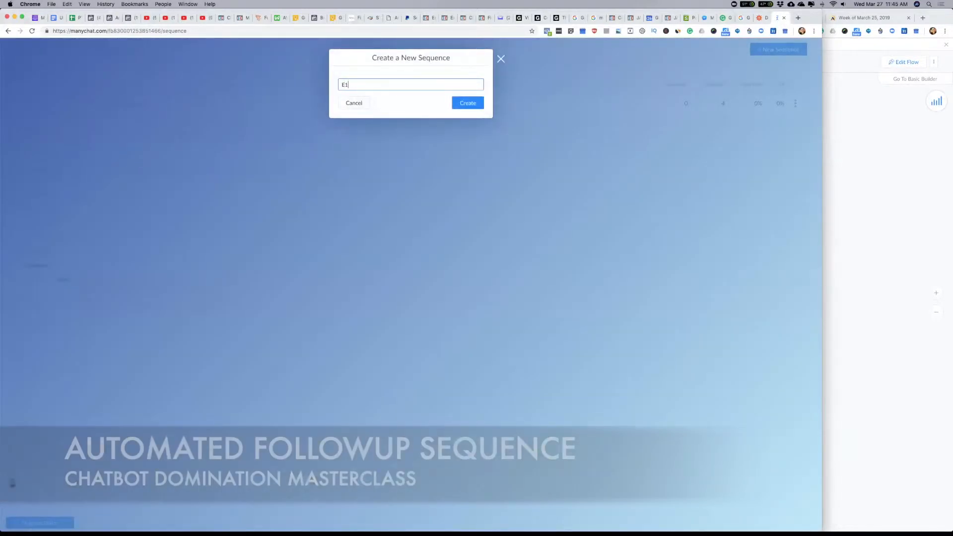
text(U Followup)
click(470, 104)
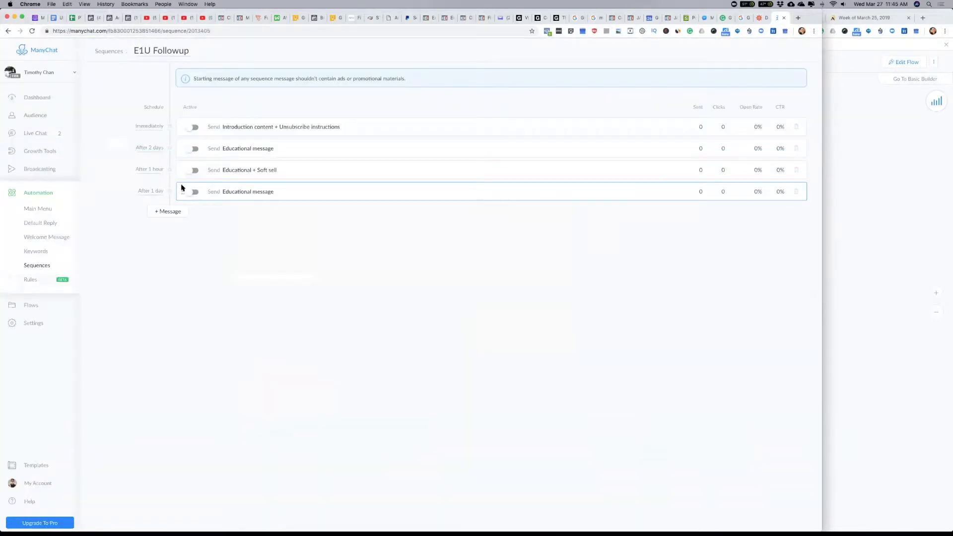
Step: Activate the sequence's immediate "Introduction content + Unsubscribe instructions" message and open its flow
click(194, 128)
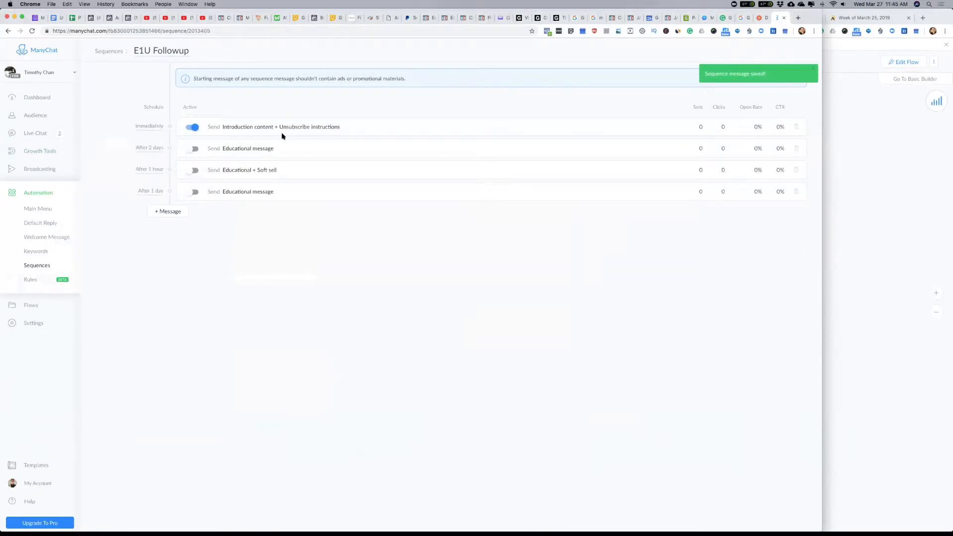
click(307, 128)
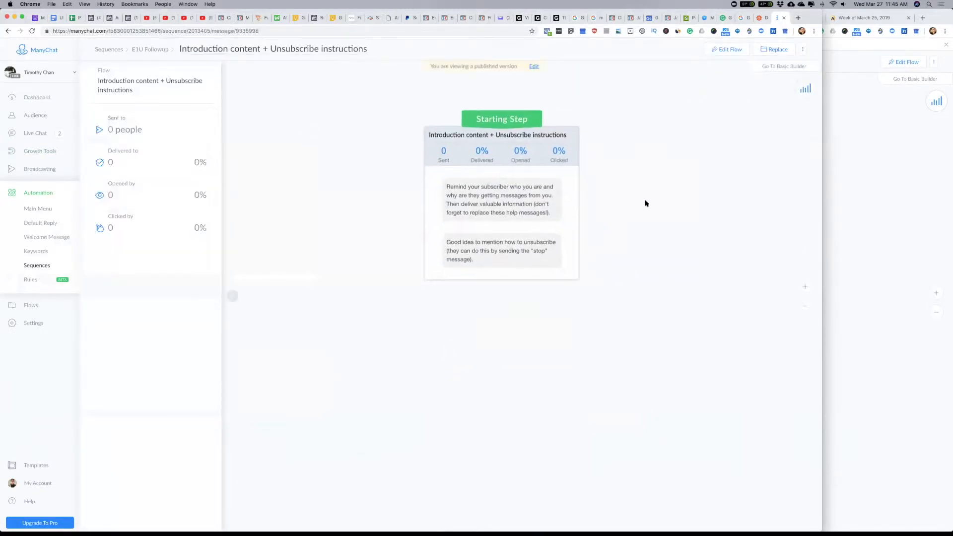
Step: Open the Day 1 - Welcome message of the existing bot's Easy1Up Followup Sequence and view its full content
click(898, 196)
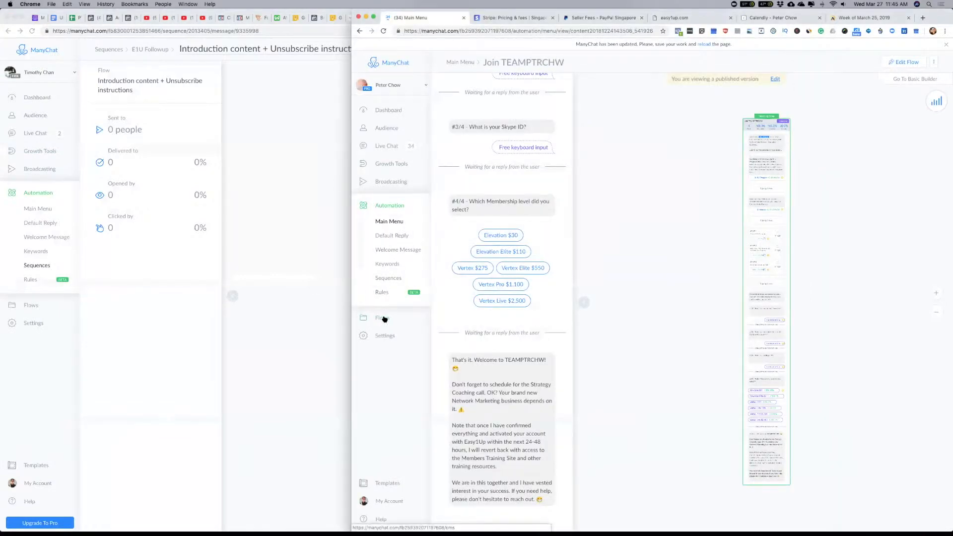
click(387, 279)
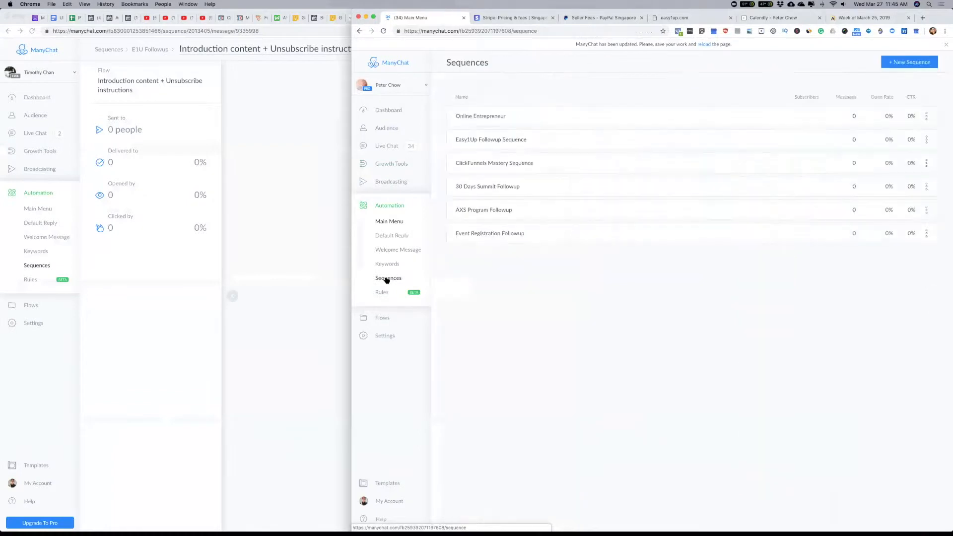
click(485, 141)
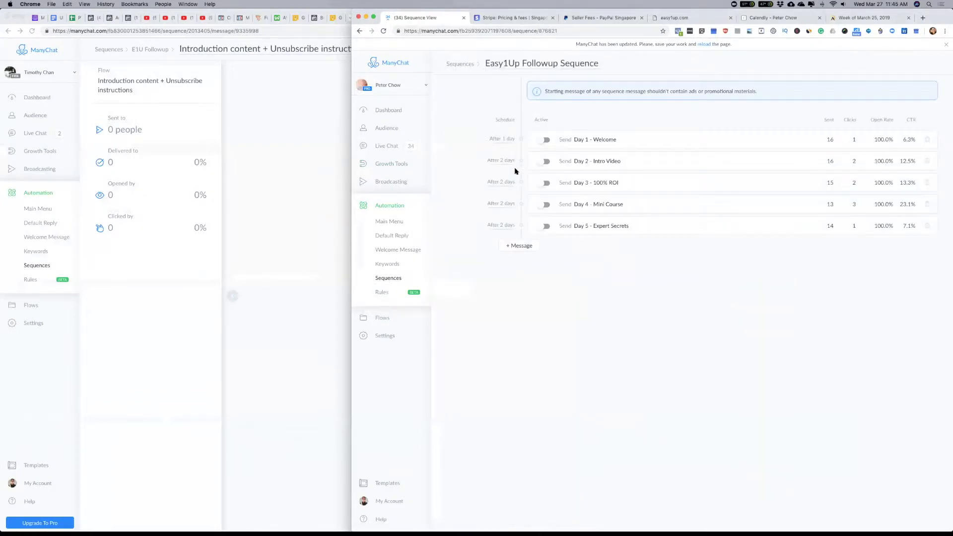
click(603, 140)
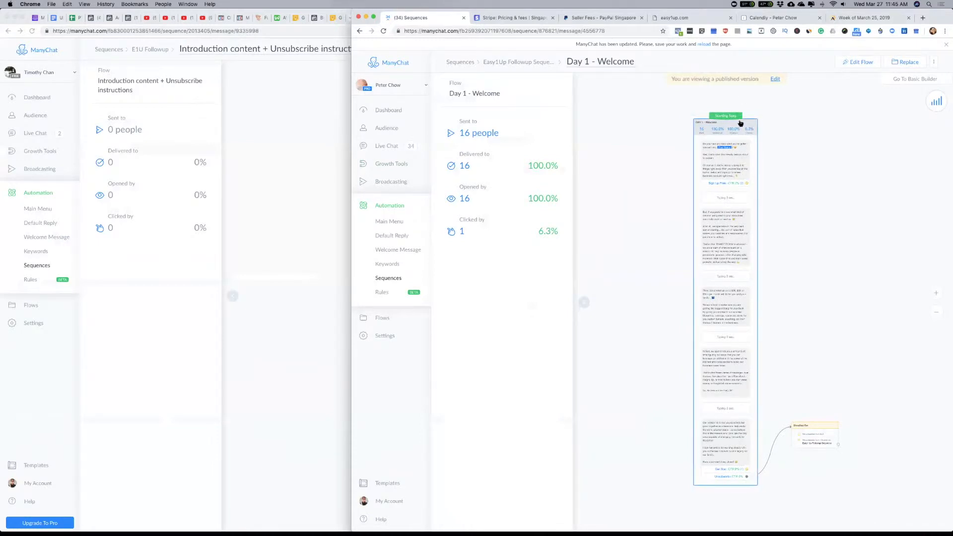
right_click(742, 125)
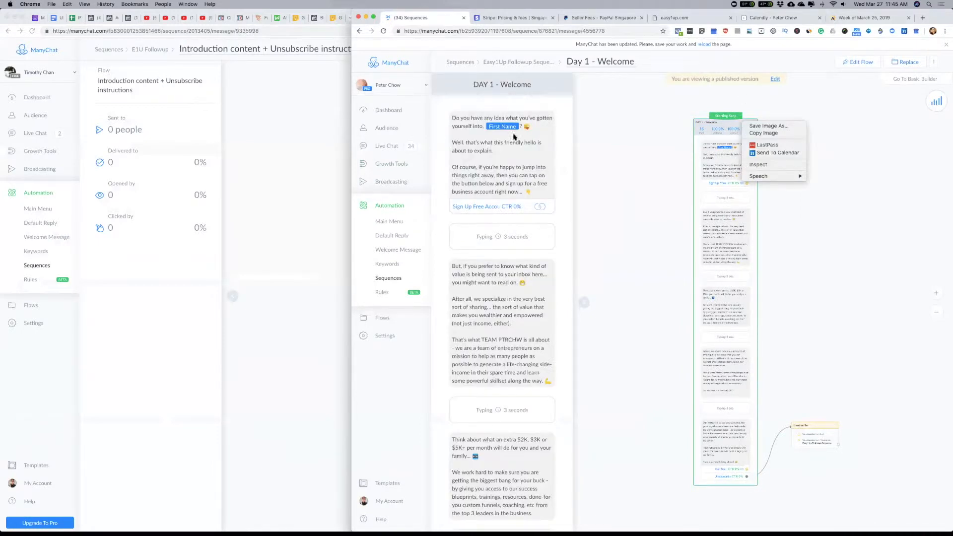
right_click(711, 122)
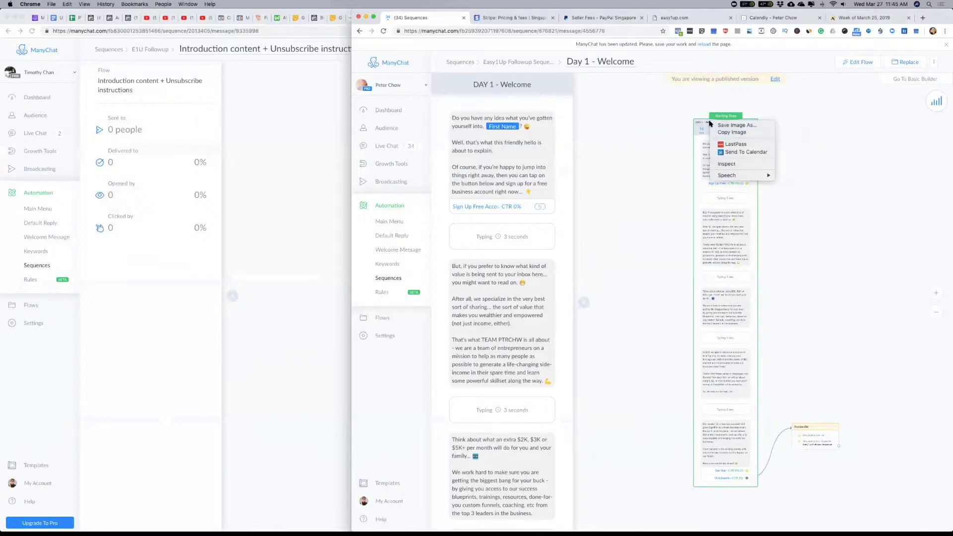
click(541, 93)
right_click(528, 82)
click(482, 102)
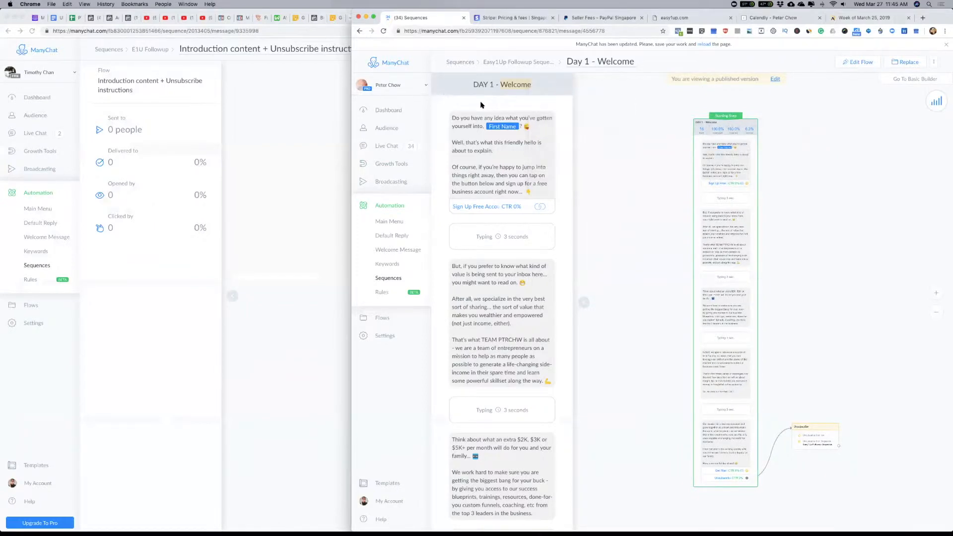
key(super+a)
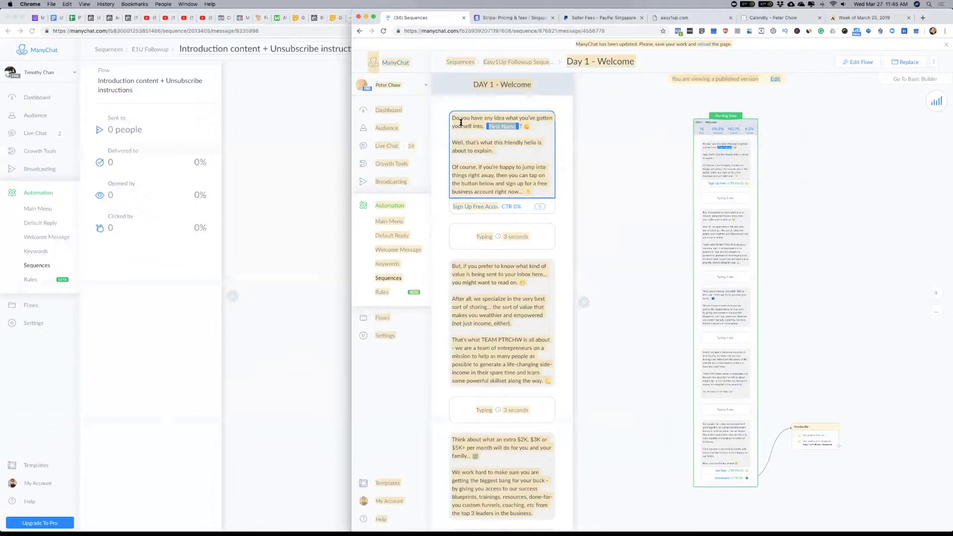
click(486, 87)
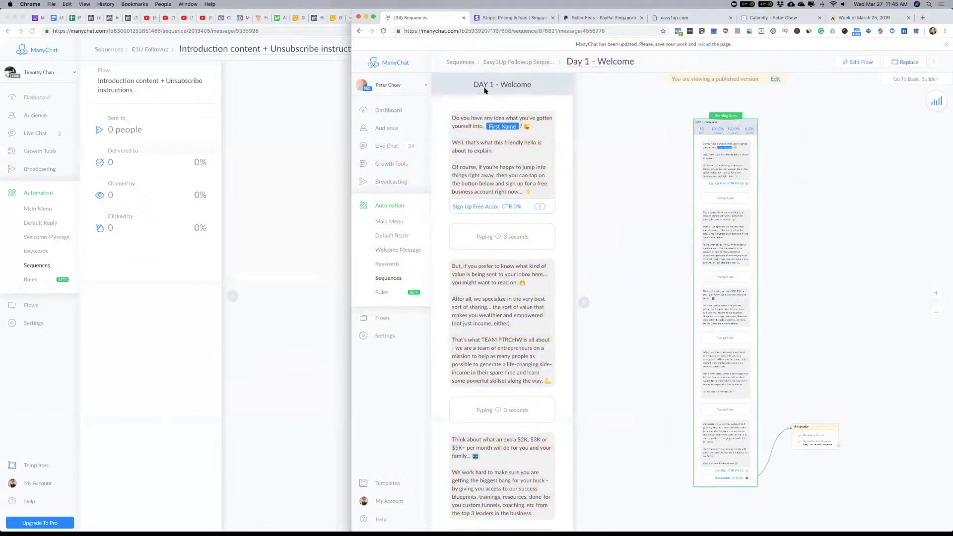
right_click(551, 87)
click(545, 85)
right_click(546, 87)
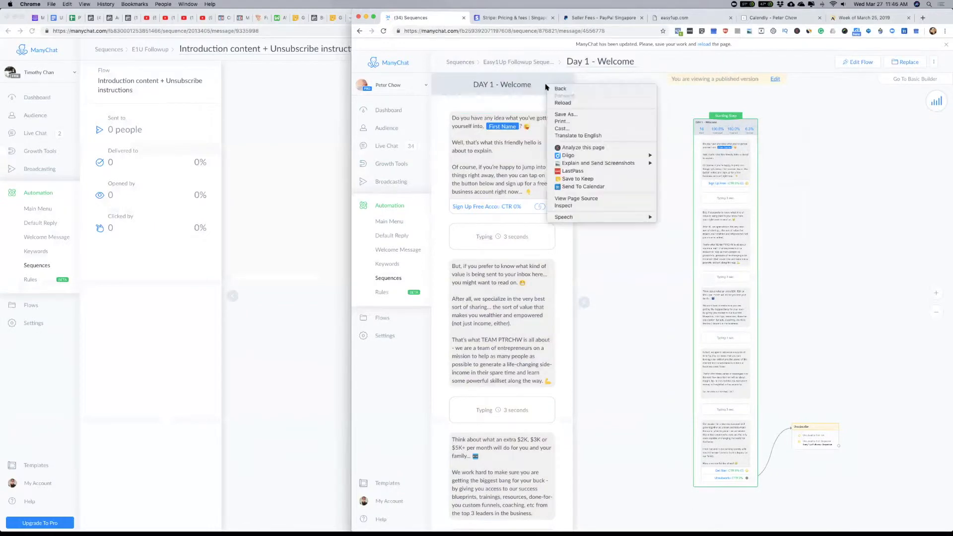
click(535, 105)
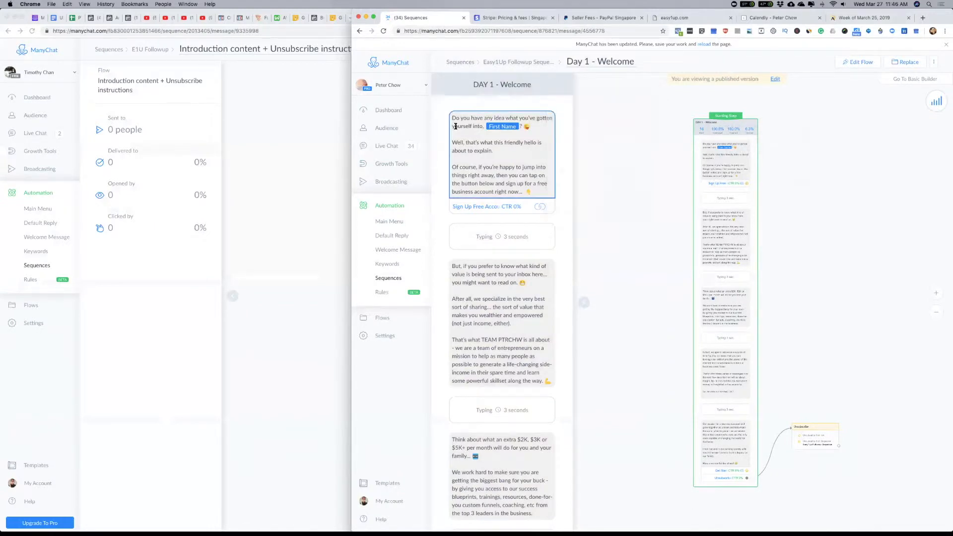
Step: Select the full Day 1 - Welcome message content and try to paste it into the new bot's introduction message flow
drag(452, 117, 543, 510)
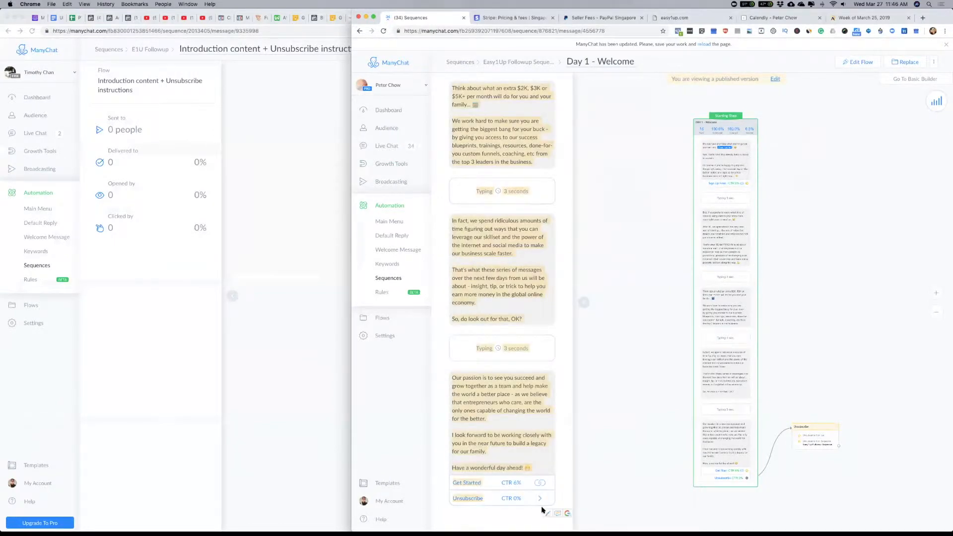
click(294, 151)
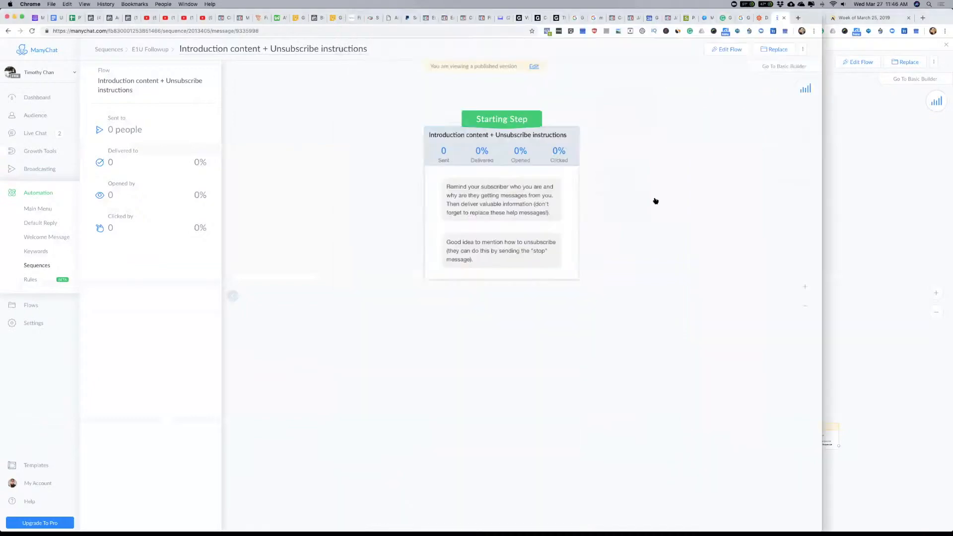
right_click(647, 155)
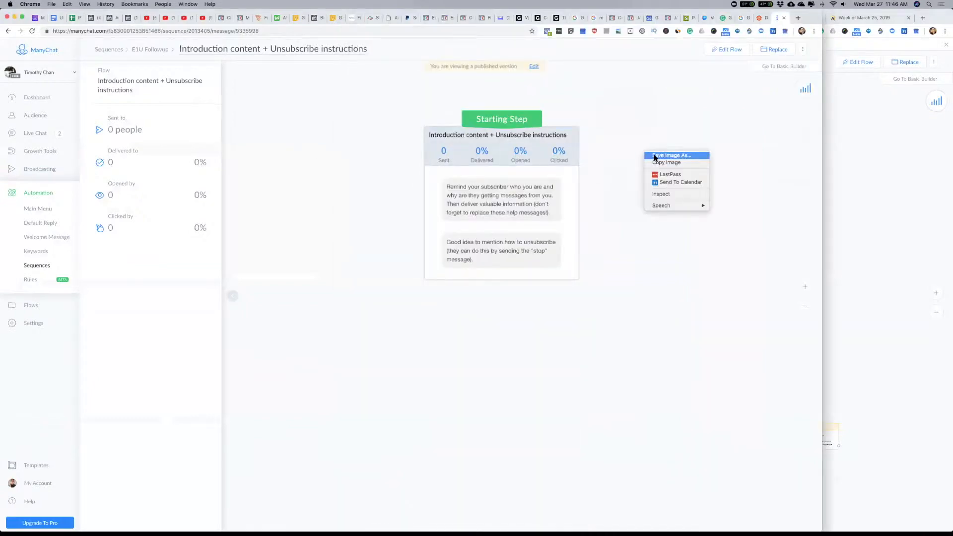
click(662, 148)
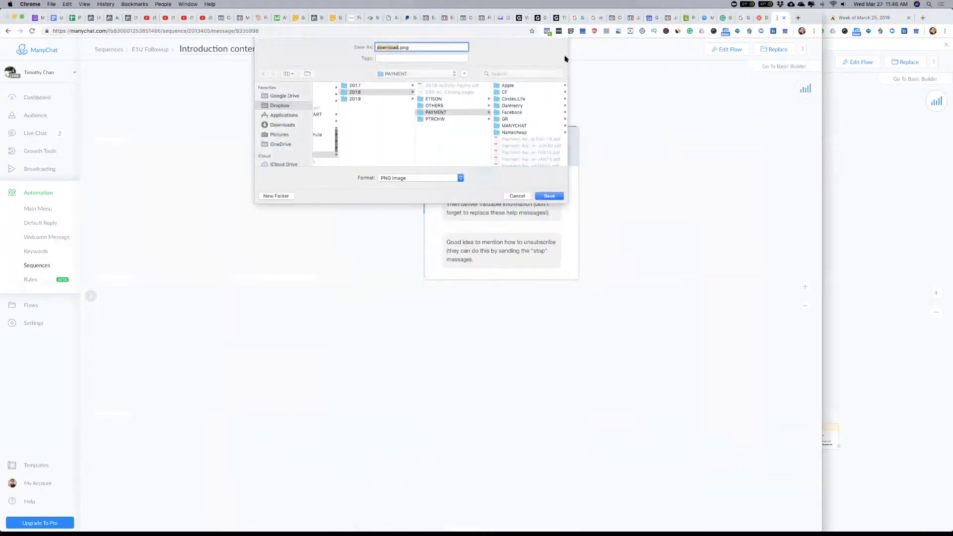
click(522, 197)
click(900, 172)
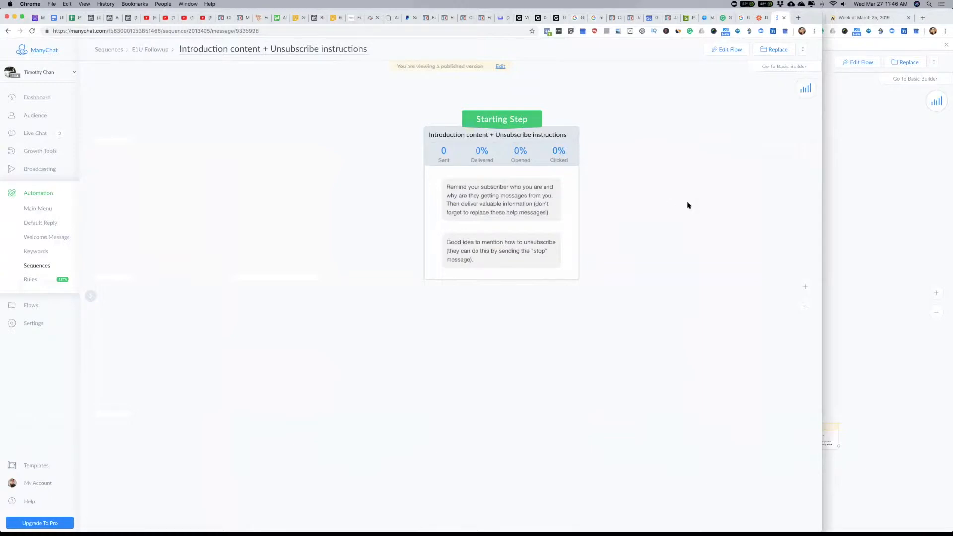
Step: Try to copy the existing bot's Day 1 - Welcome flow into the new bot's introduction message, opened for flow editing
click(871, 168)
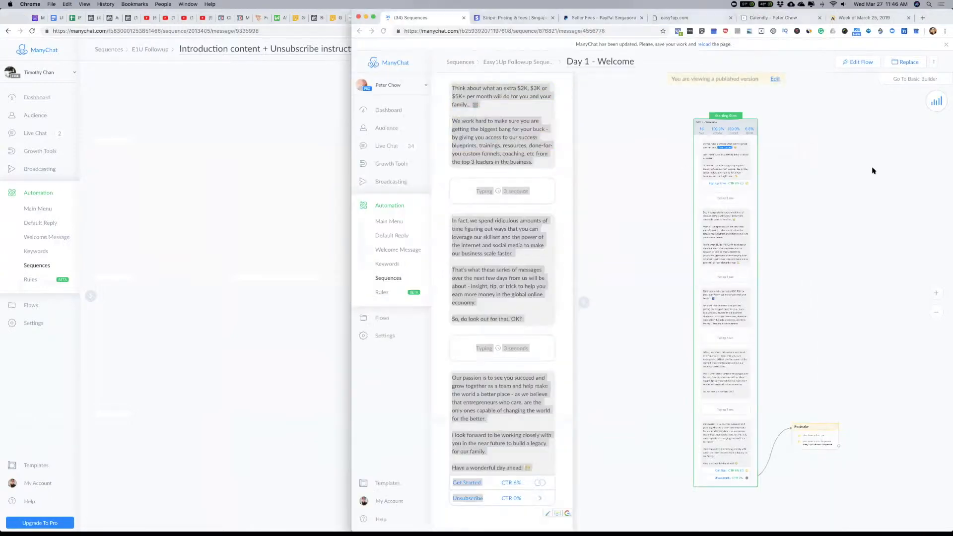
drag(861, 148, 860, 146)
right_click(744, 123)
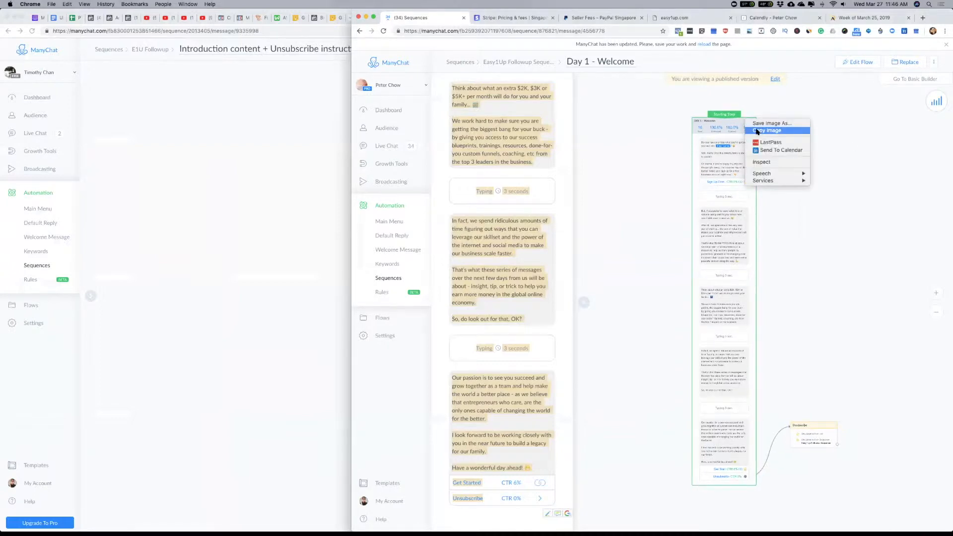
click(765, 131)
click(105, 159)
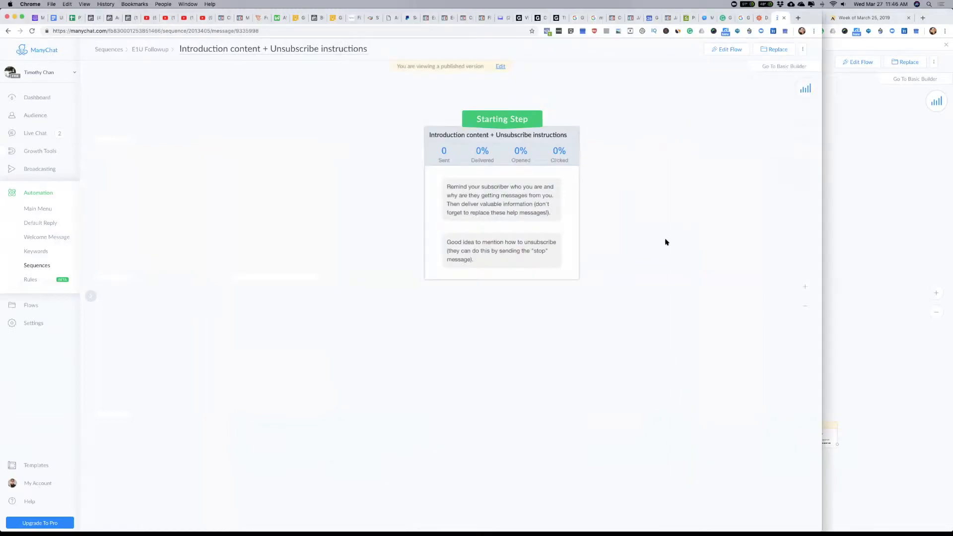
drag(668, 250, 542, 175)
click(725, 49)
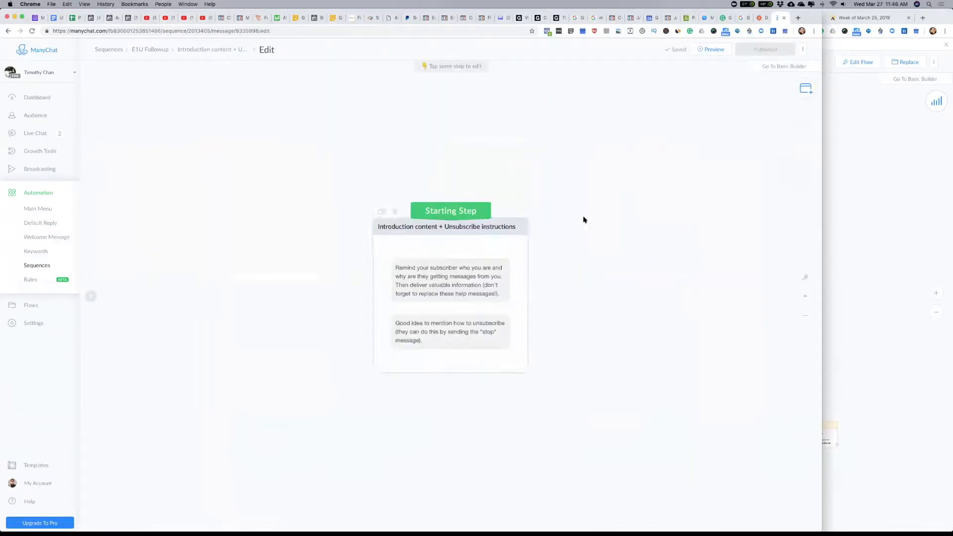
right_click(503, 218)
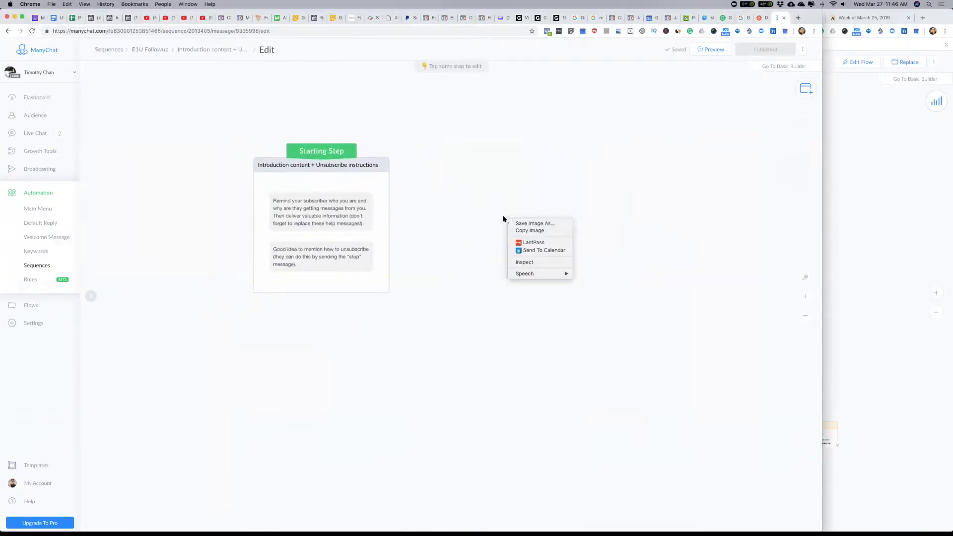
click(480, 160)
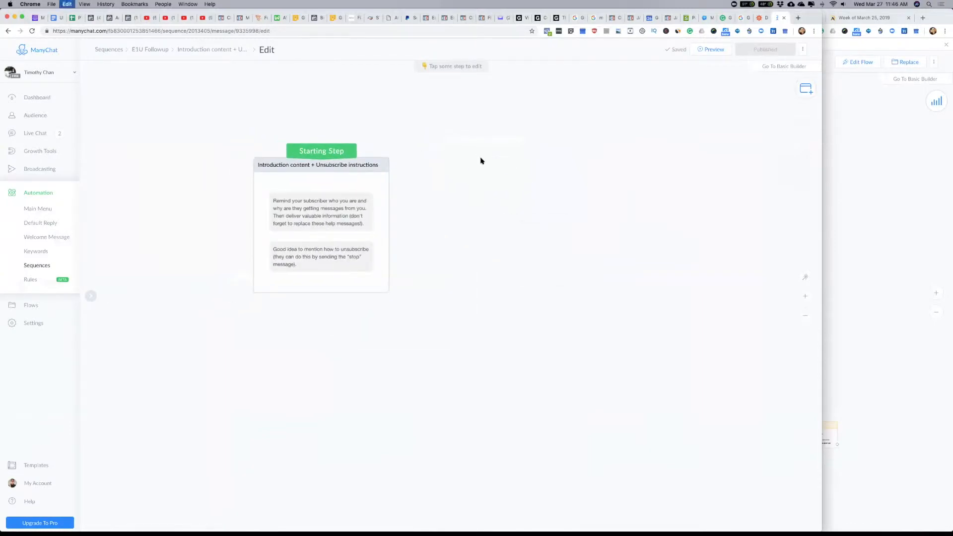
Step: Compare the new bot's introduction flow with the existing bot's Day 1 - Welcome flow, opening the latter's starting step content
click(891, 220)
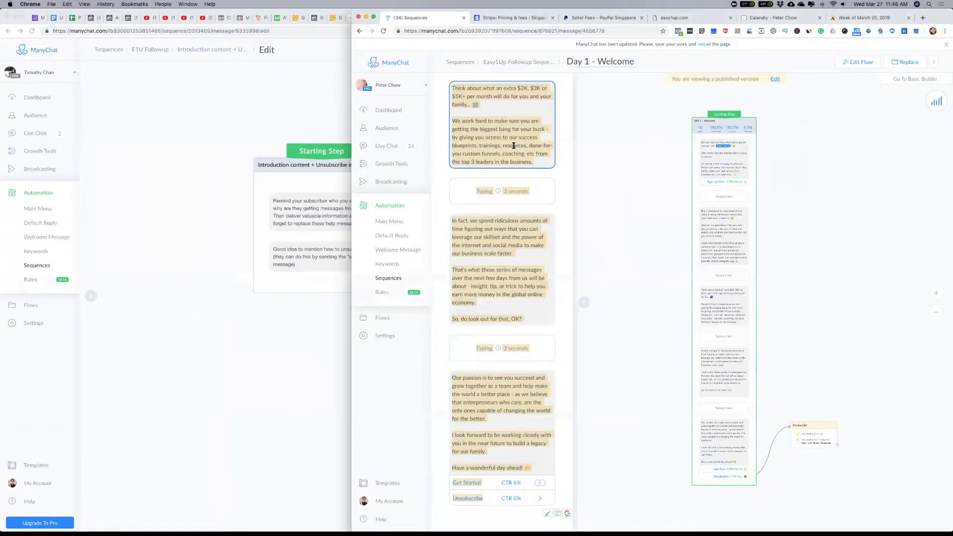
click(214, 155)
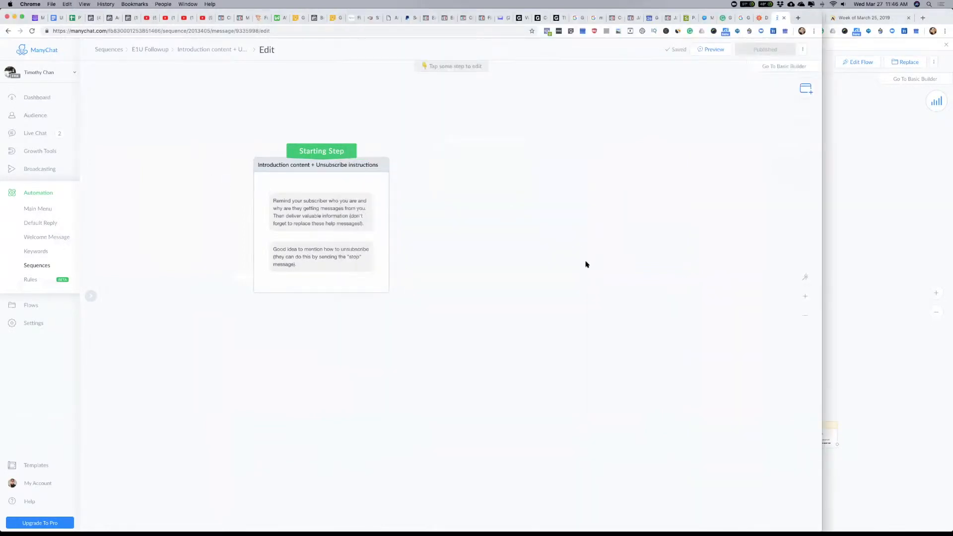
drag(504, 239, 457, 170)
drag(393, 197, 400, 197)
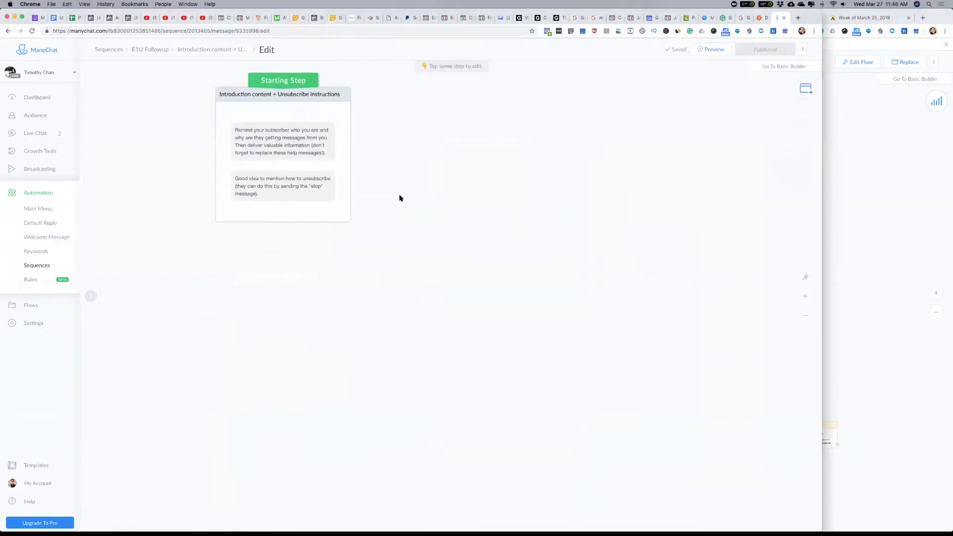
drag(385, 143, 469, 265)
click(891, 181)
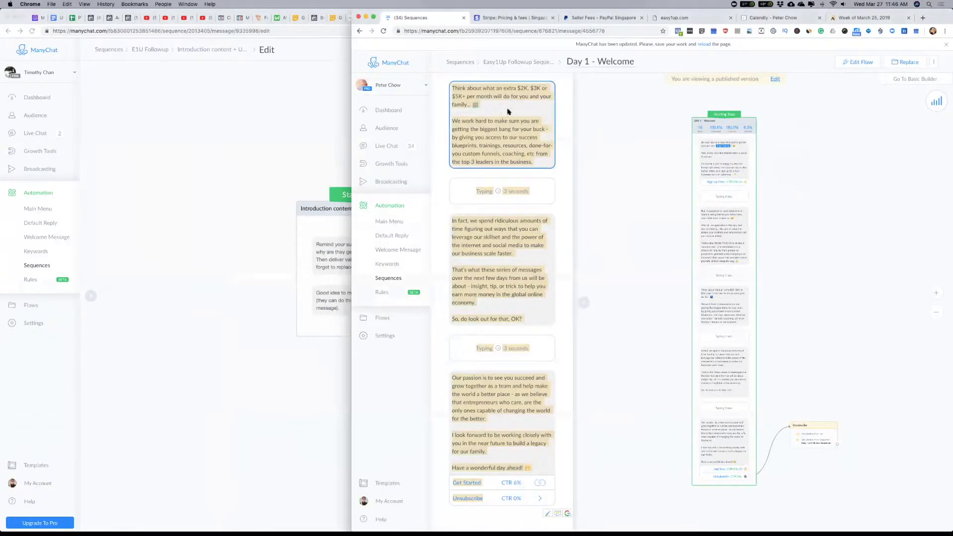
mouse_move(740, 124)
mouse_down()
mouse_move(764, 136)
mouse_move(681, 114)
mouse_move(191, 185)
mouse_move(753, 156)
mouse_move(725, 120)
mouse_up()
click(826, 179)
click(153, 162)
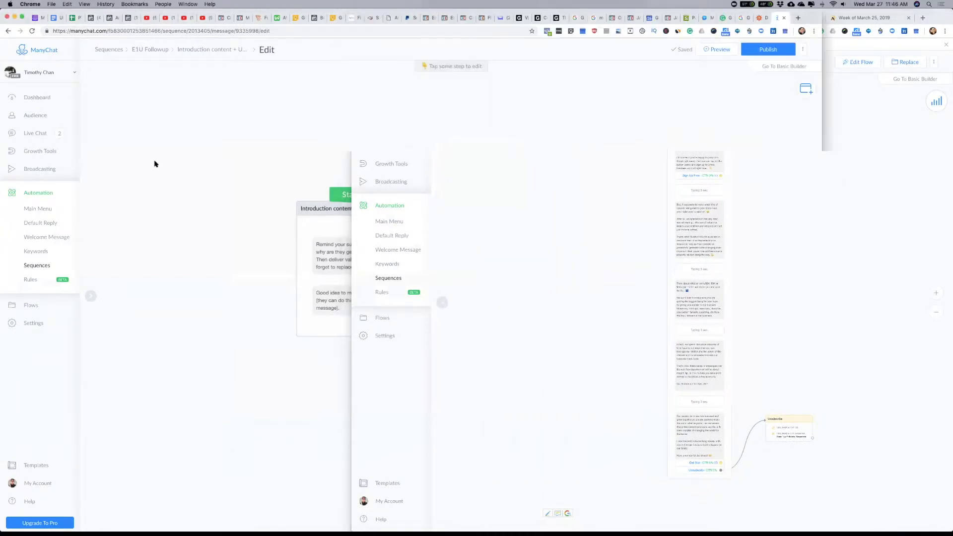
click(839, 191)
click(710, 159)
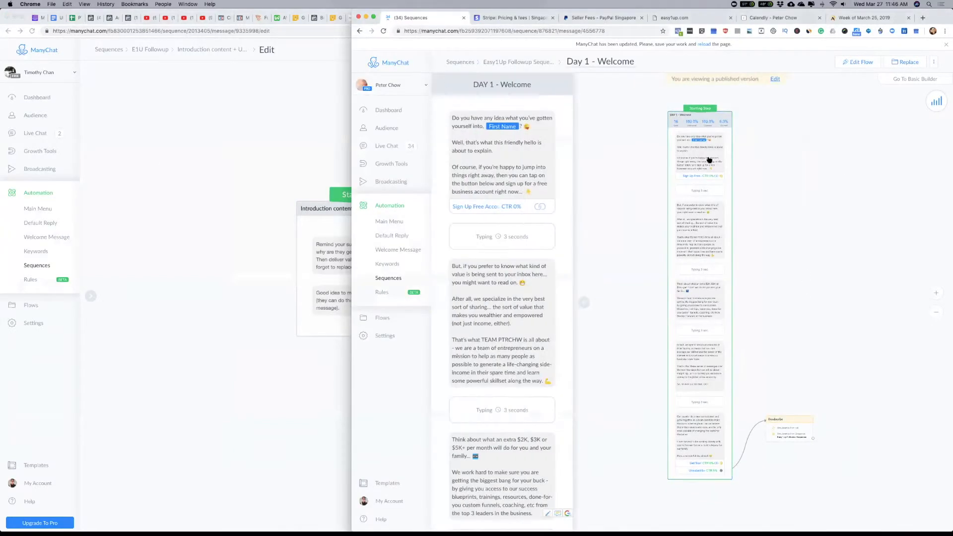
click(247, 218)
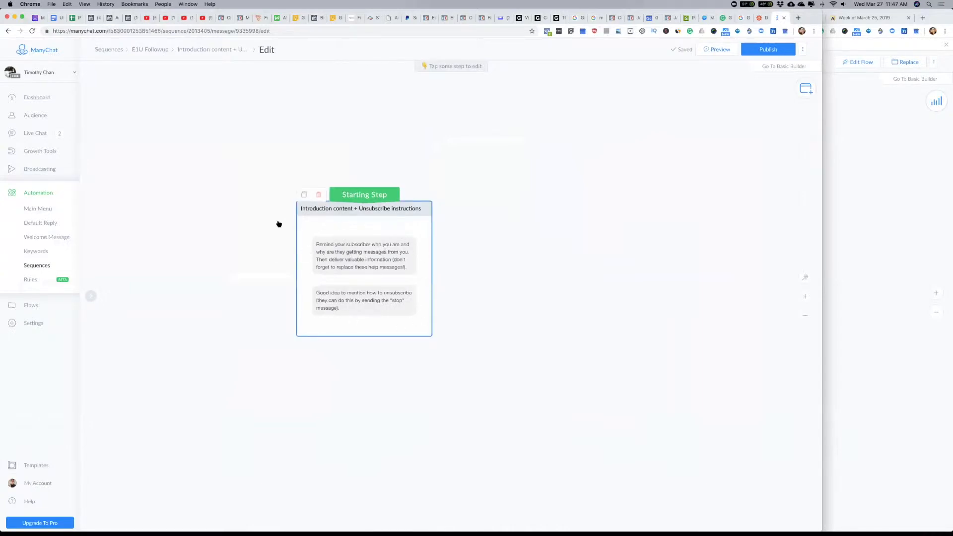
Step: Rename the E1U Followup sequence's first message to "Welcome + Introduction + Unsubscribe instructions"
click(150, 49)
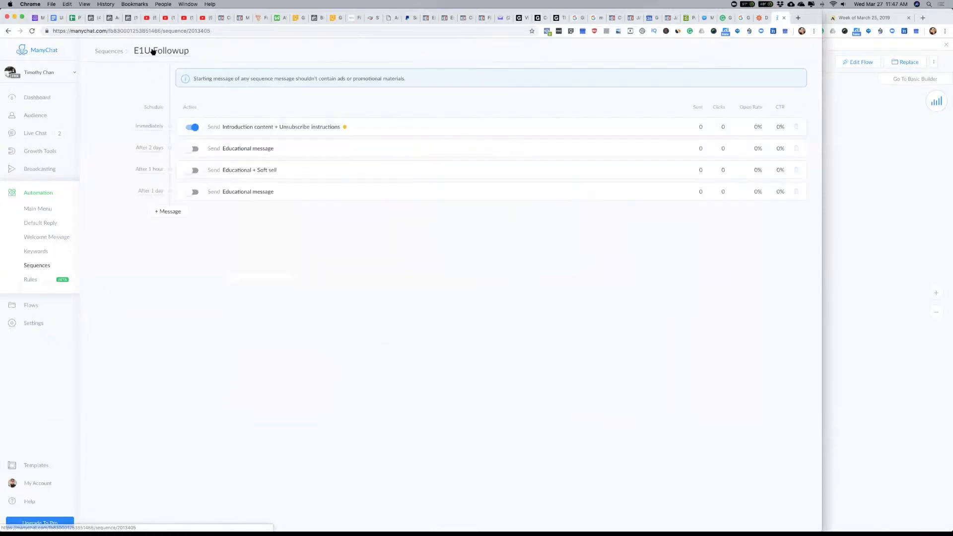
click(242, 127)
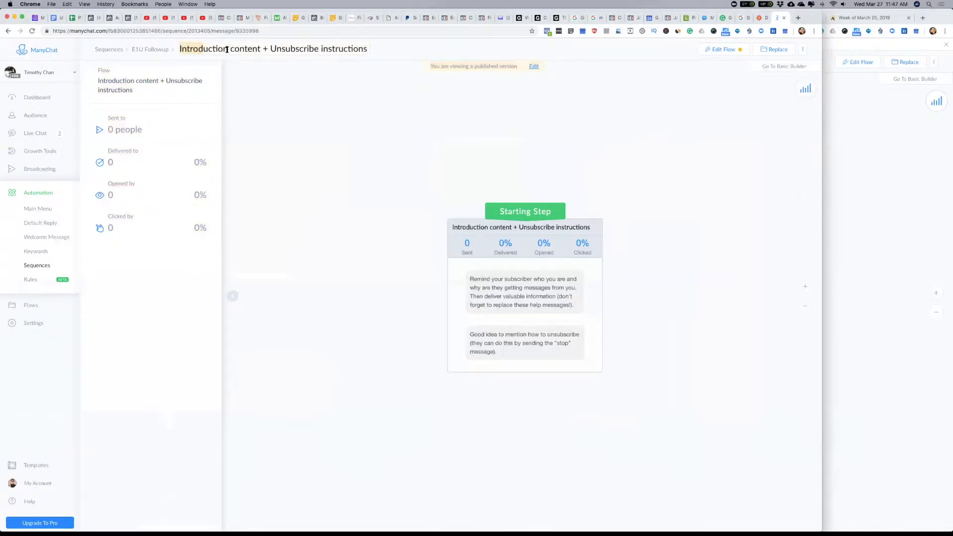
click(179, 48)
text(Welcome )
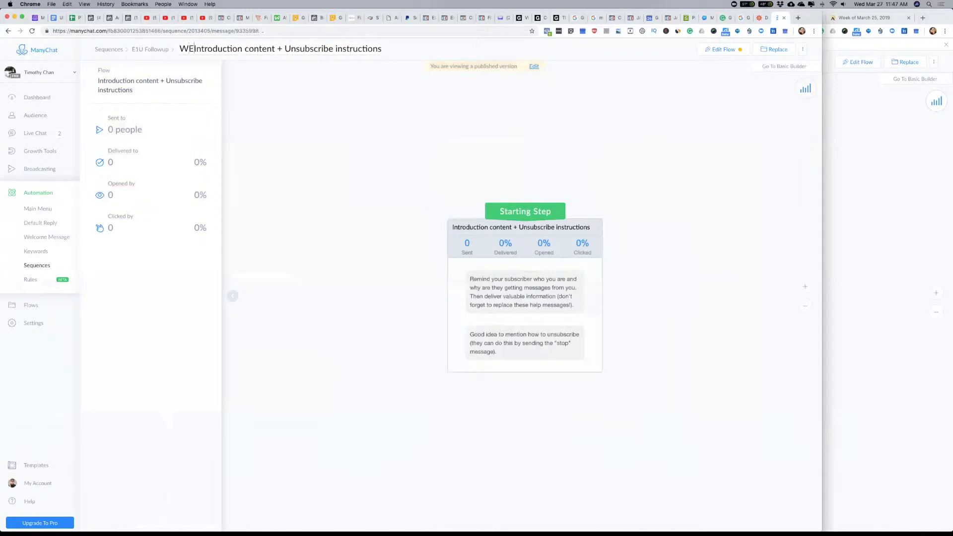
text(+)
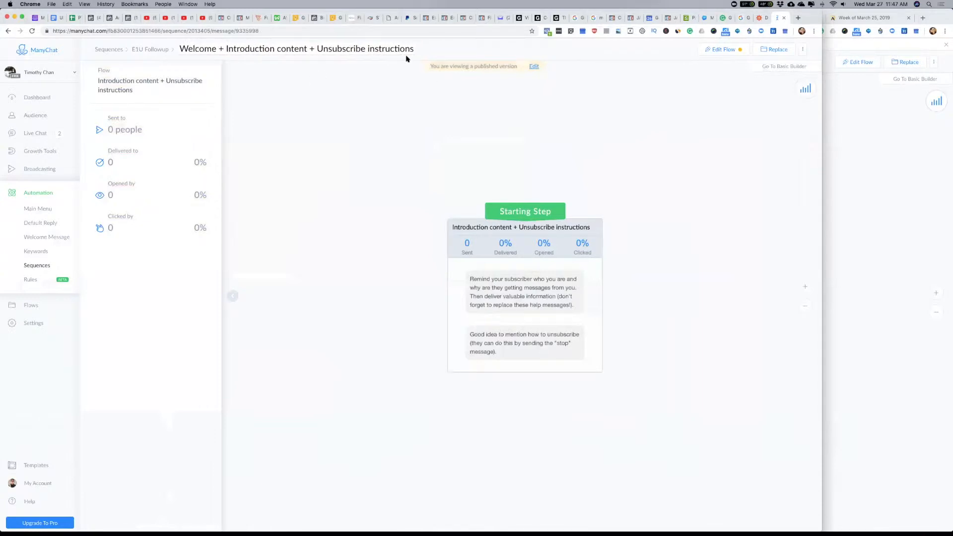
double_click(291, 48)
key(BackSpace)
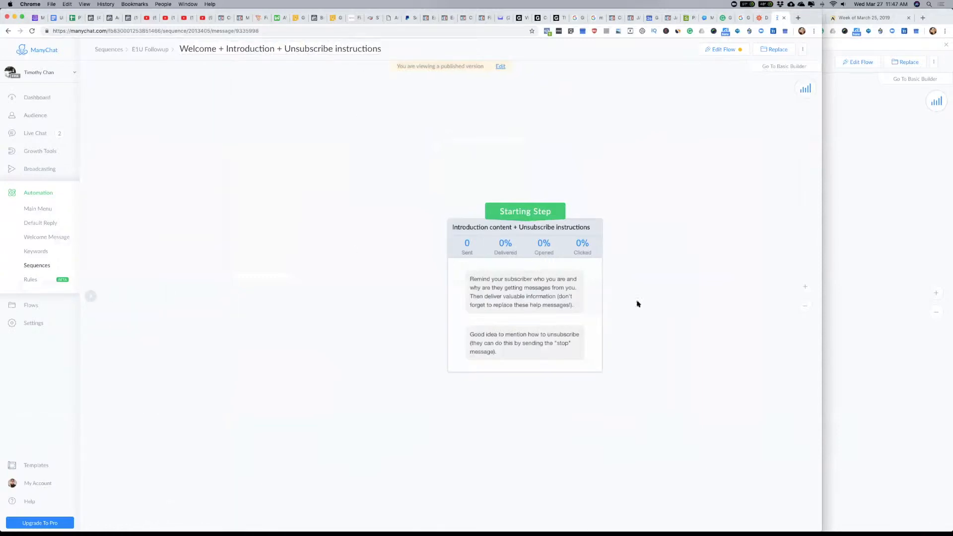
Step: Review the existing bot's Day 1 - Welcome message through its final buttons, and return to the new bot
click(834, 251)
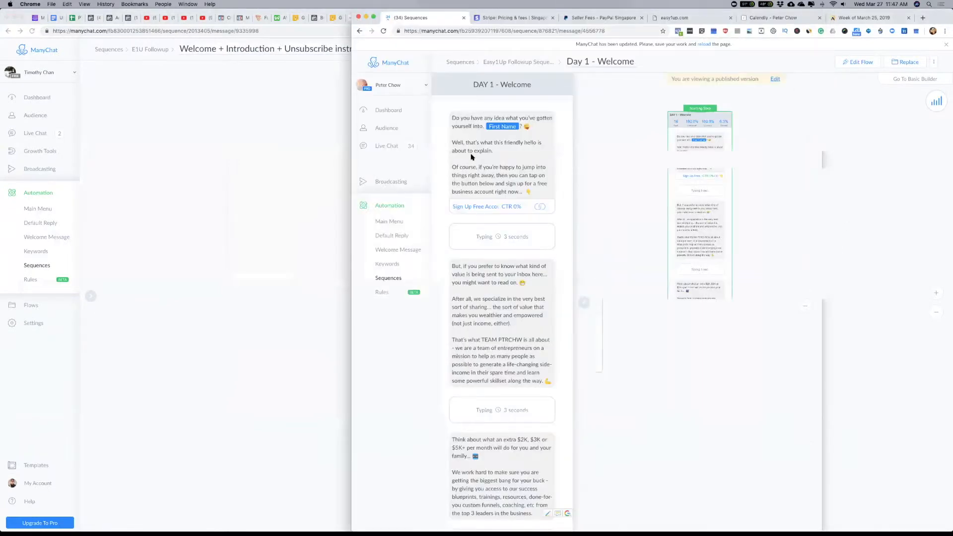
scroll(492, 308, down, 5)
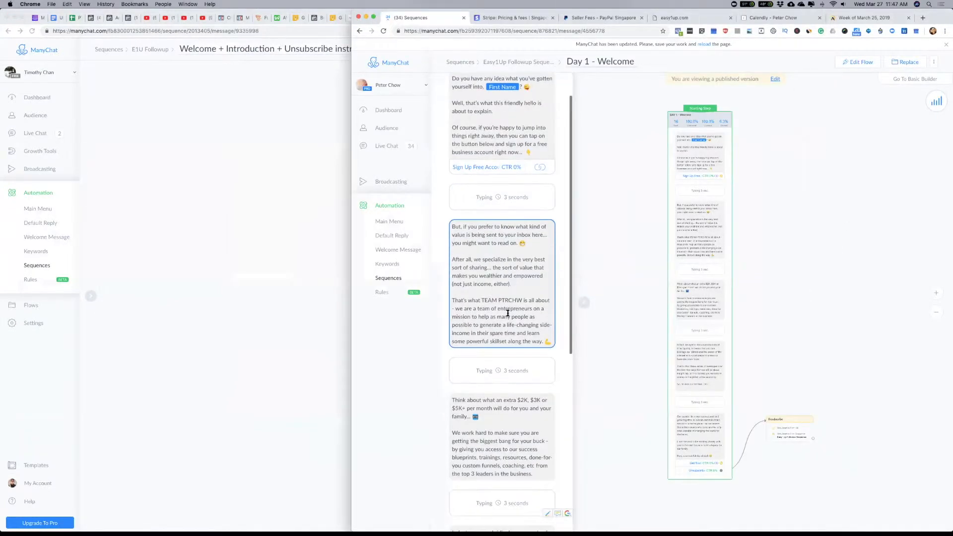
scroll(515, 344, down, 8)
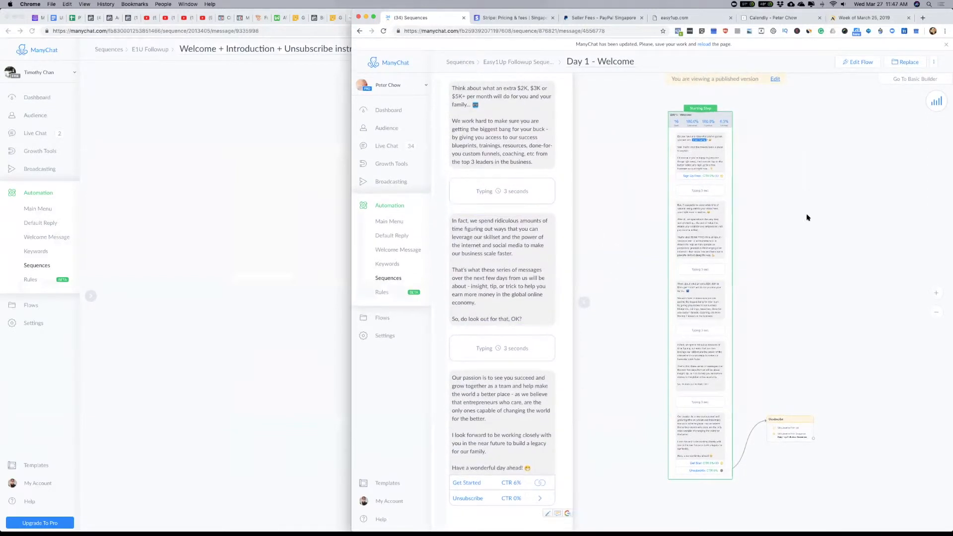
click(347, 210)
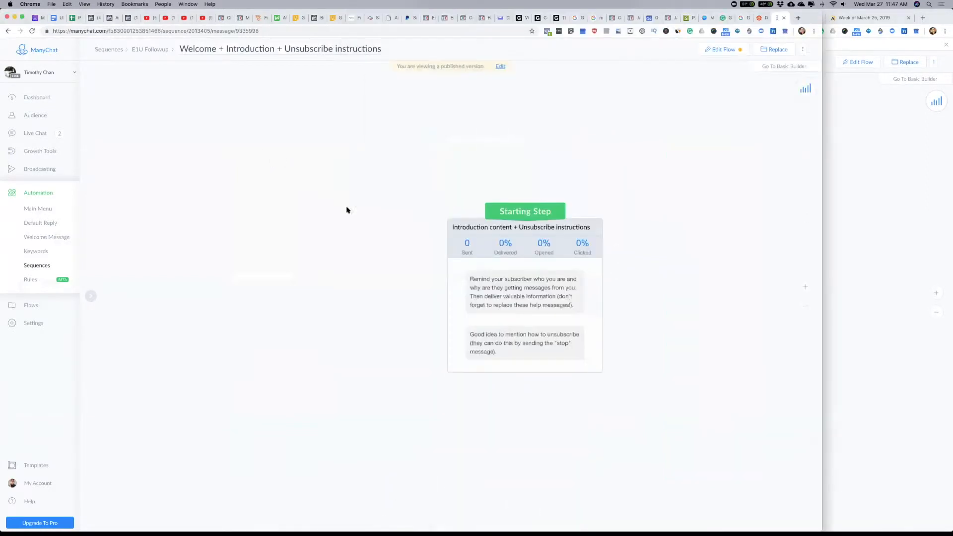
click(887, 221)
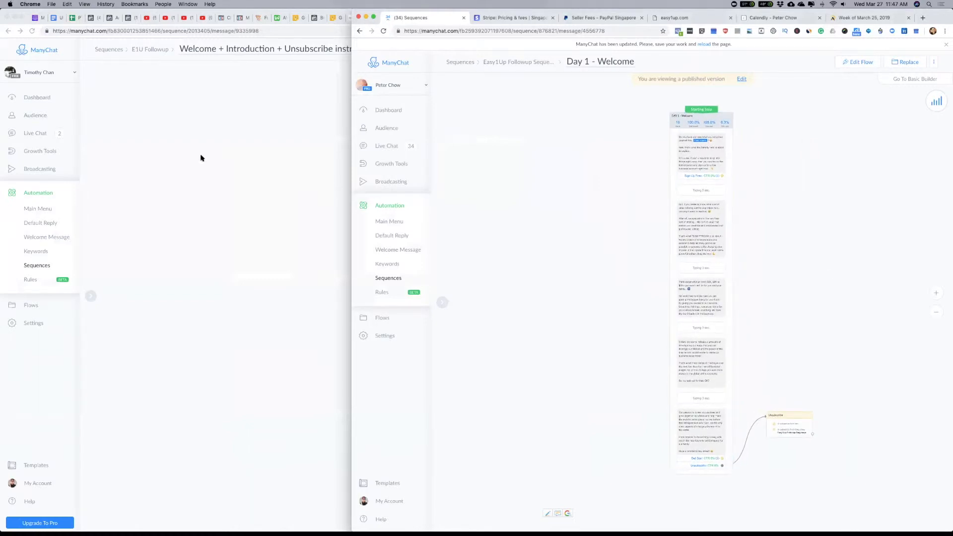
click(215, 175)
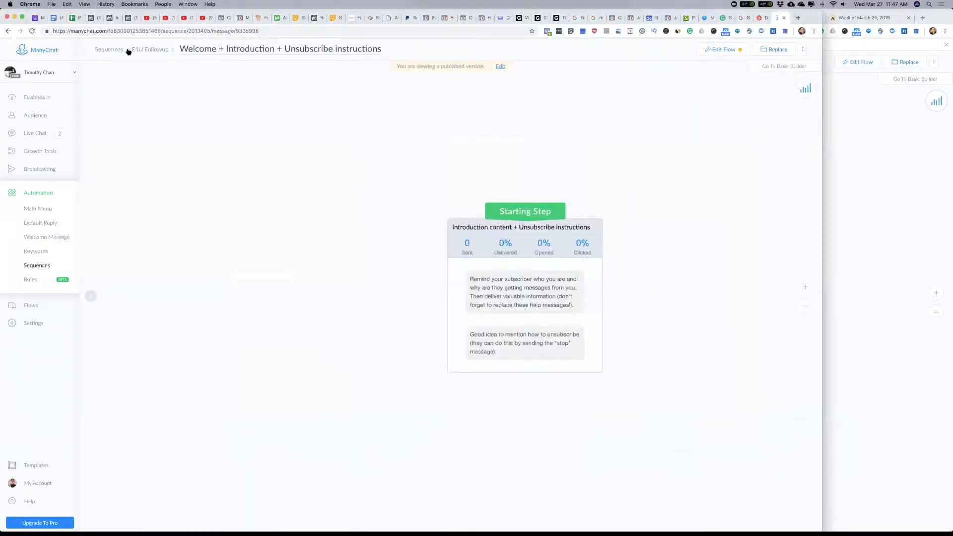
Step: Reopen the sequence's Welcome + Introduction + Unsubscribe instructions message for flow editing and publish it
click(147, 49)
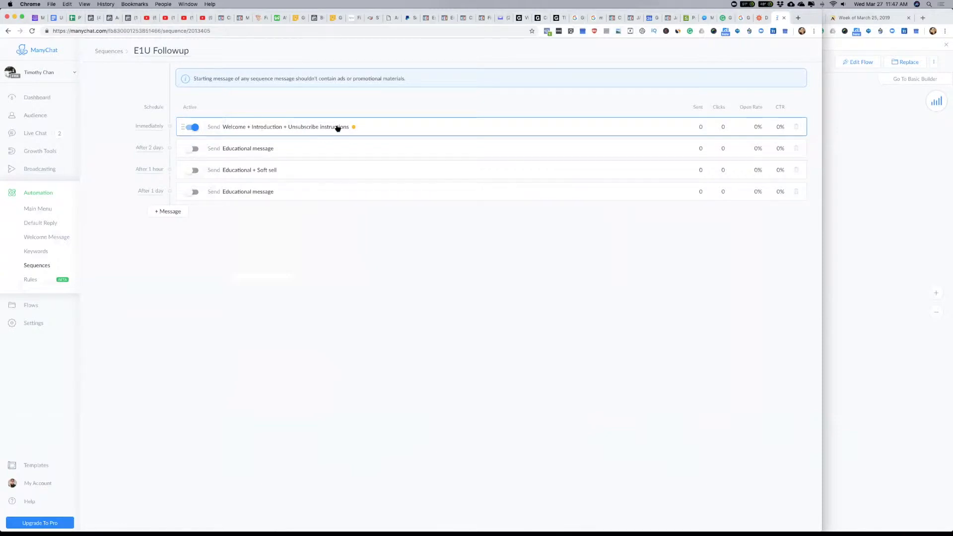
click(311, 127)
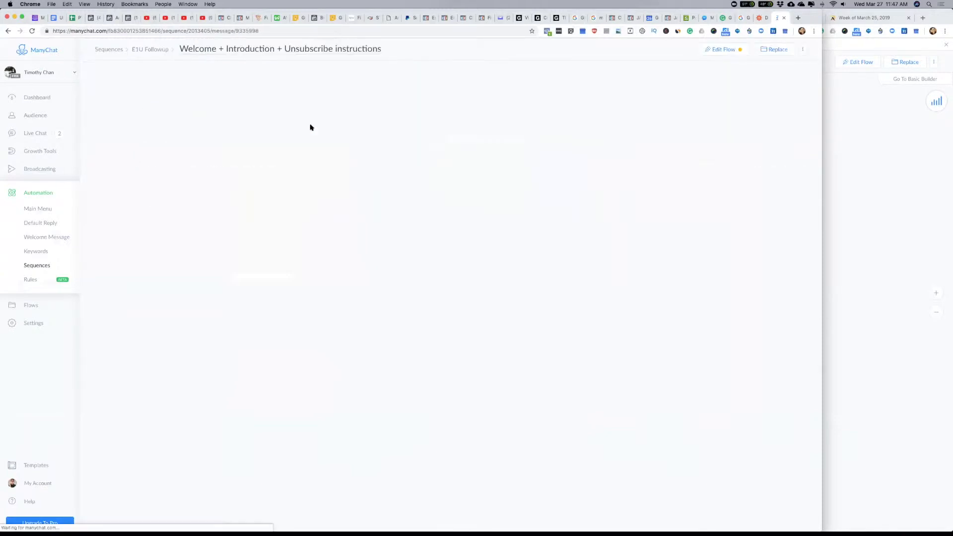
click(723, 49)
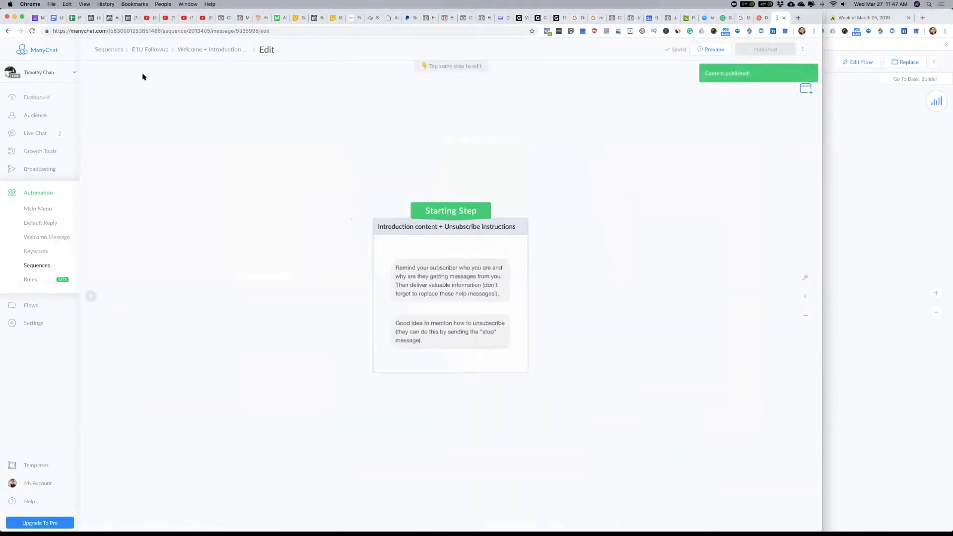
Step: Schedule the E1U Followup sequence's second message to be sent 1 day after the previous message and save the schedule
click(142, 50)
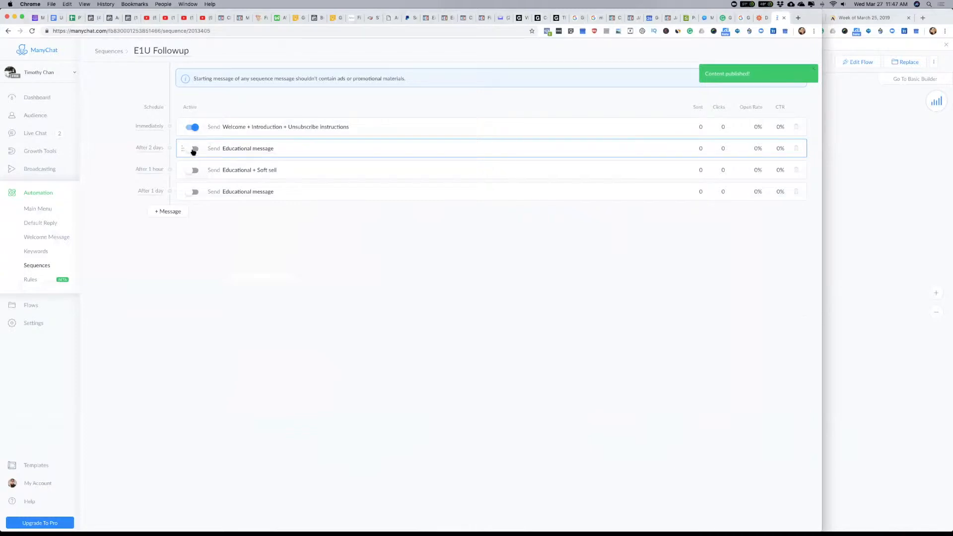
click(144, 148)
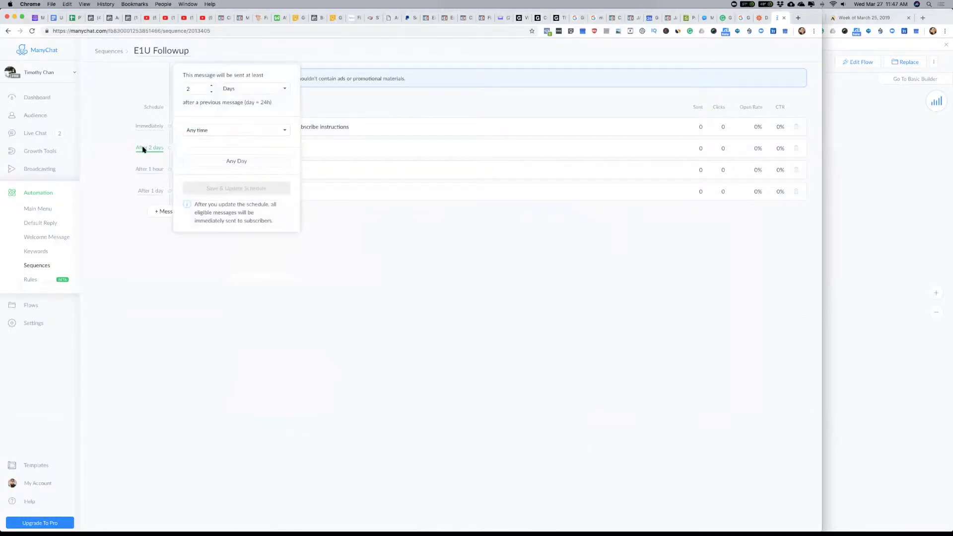
click(211, 92)
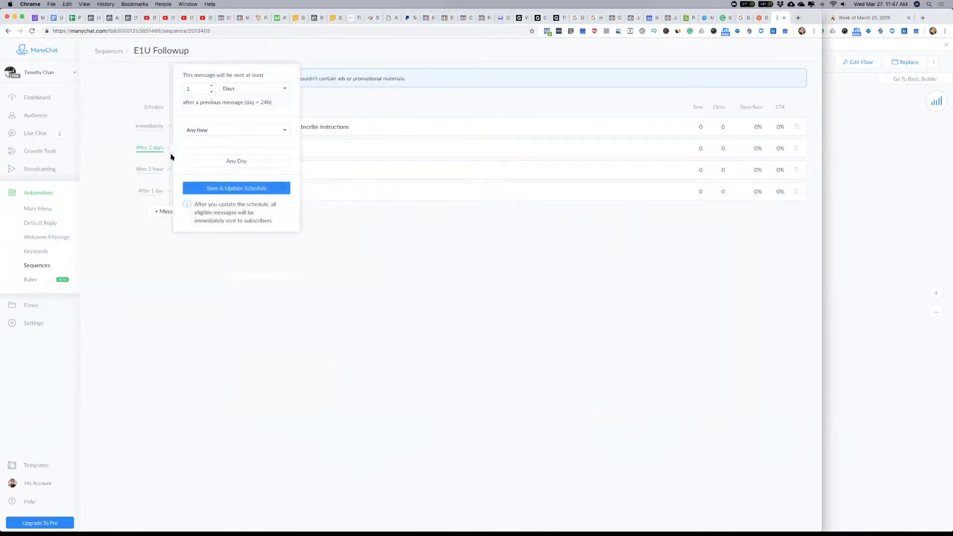
click(254, 189)
click(439, 302)
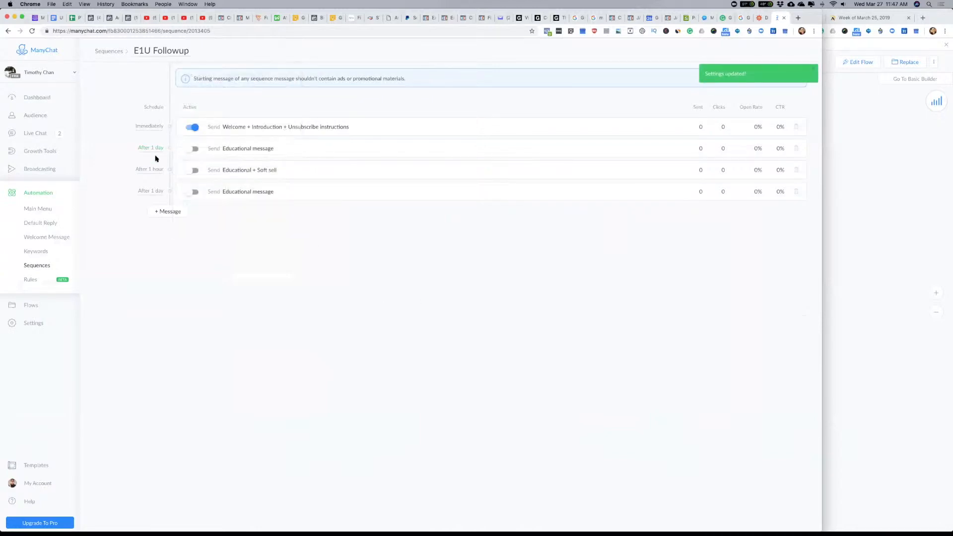
Step: Rename the sequence's second message, Educational message, as "Day 1 Followup" and return to the message list
click(240, 149)
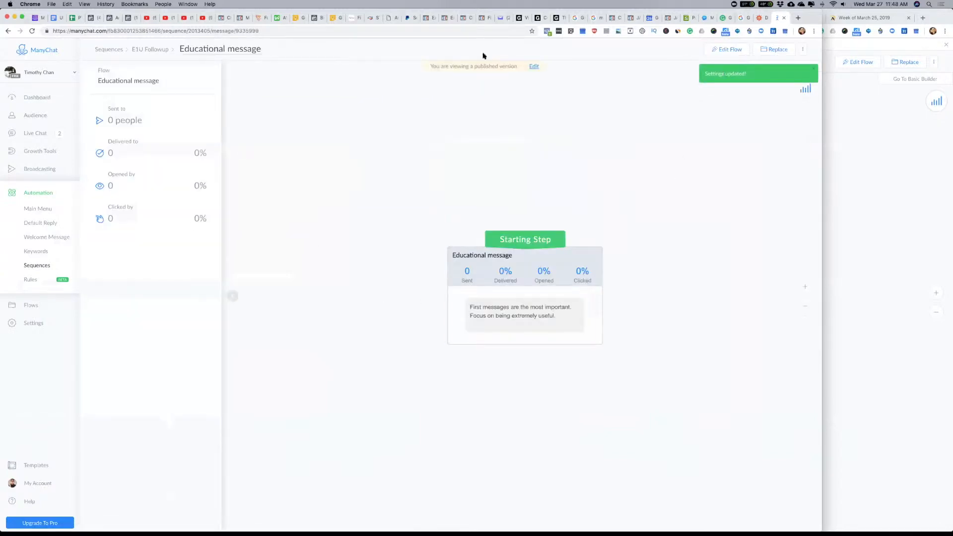
click(143, 51)
click(239, 148)
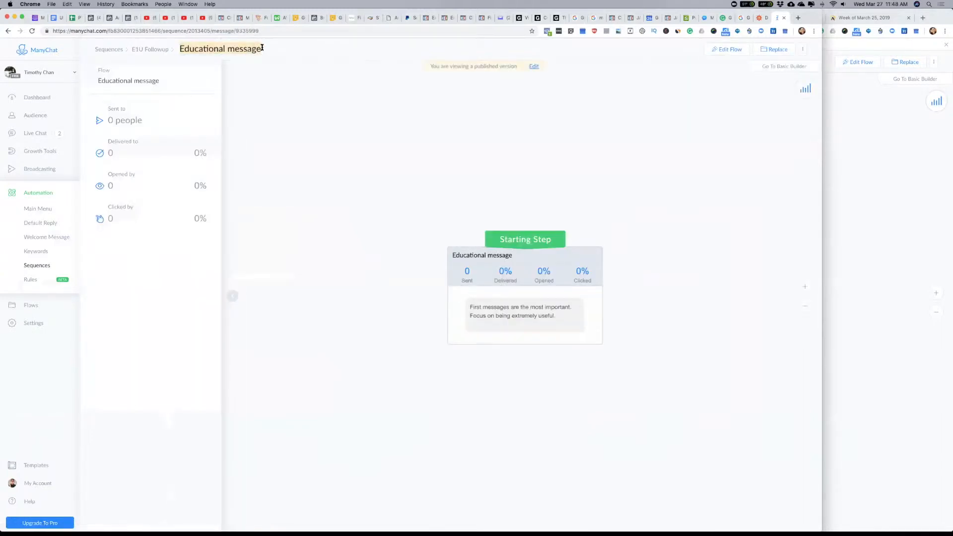
text(D)
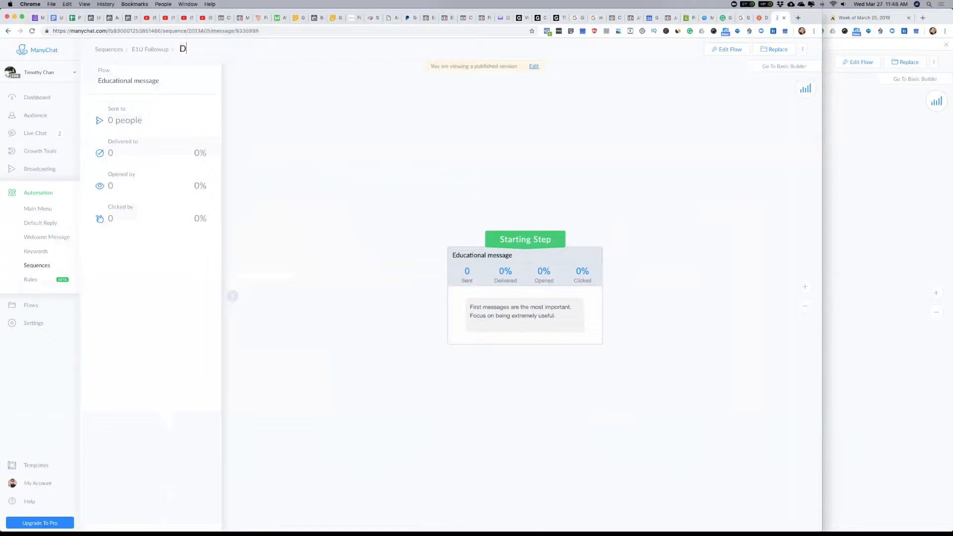
text(ay 1 Followup)
key(Return)
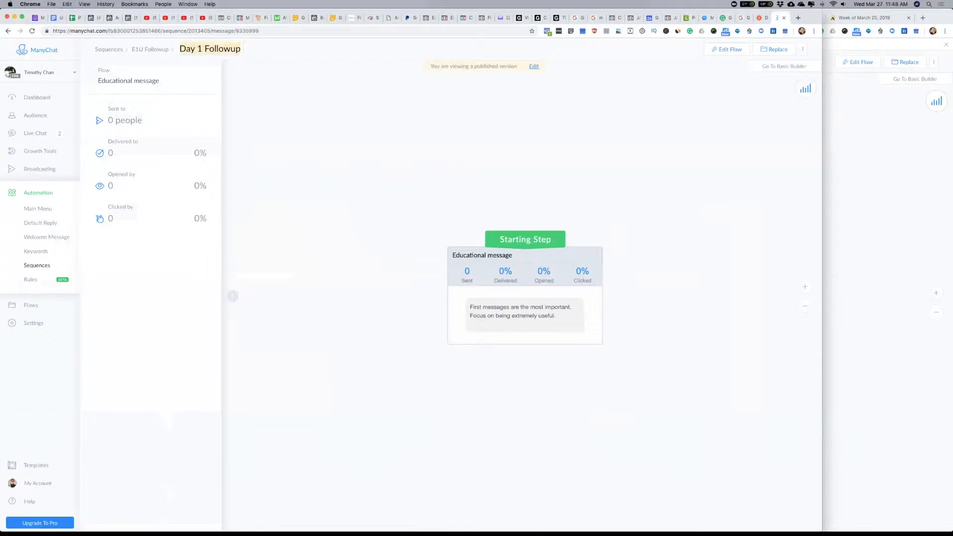
click(151, 49)
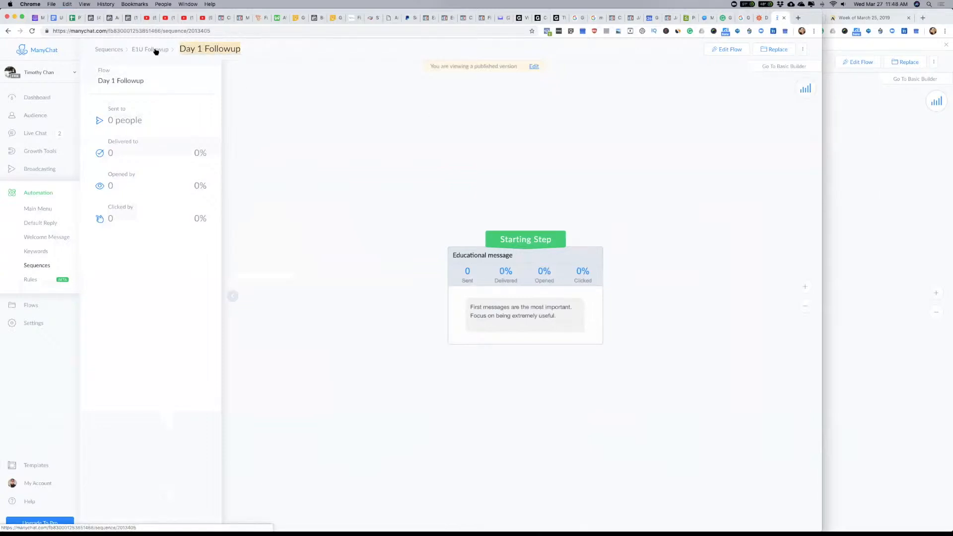
Step: Rename the Educational + Soft sell message as "Day 2 Followup" and return to the E1U Followup sequence
click(248, 171)
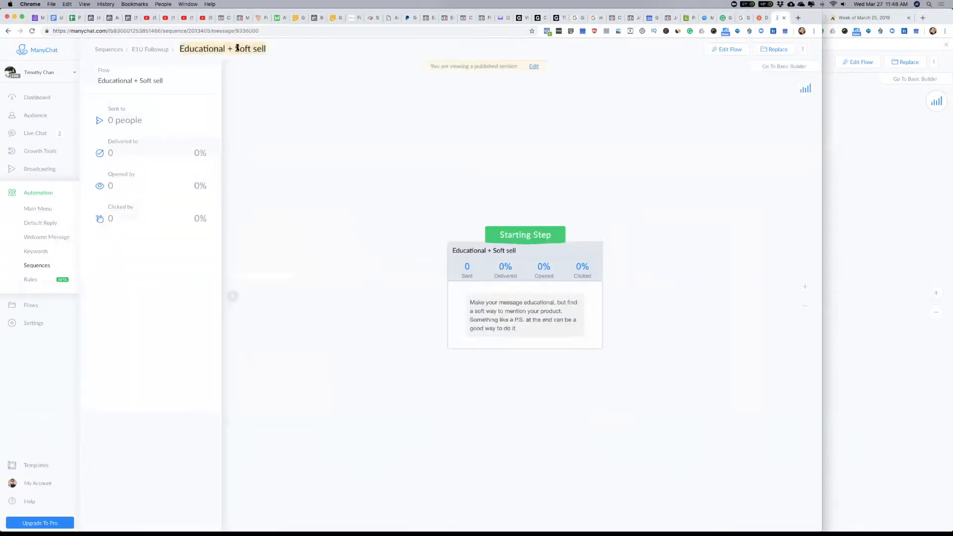
text(Day 1 Followup)
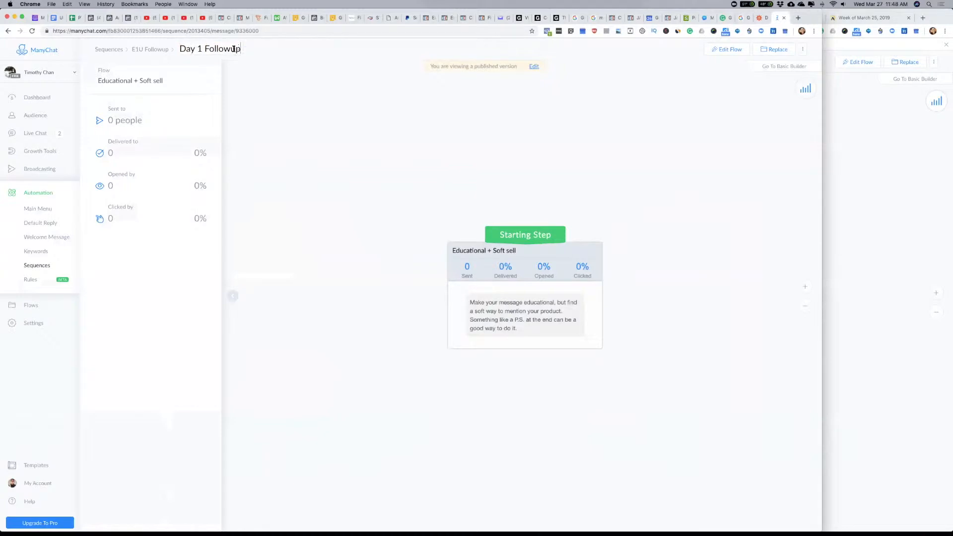
double_click(201, 49)
text(2)
click(143, 50)
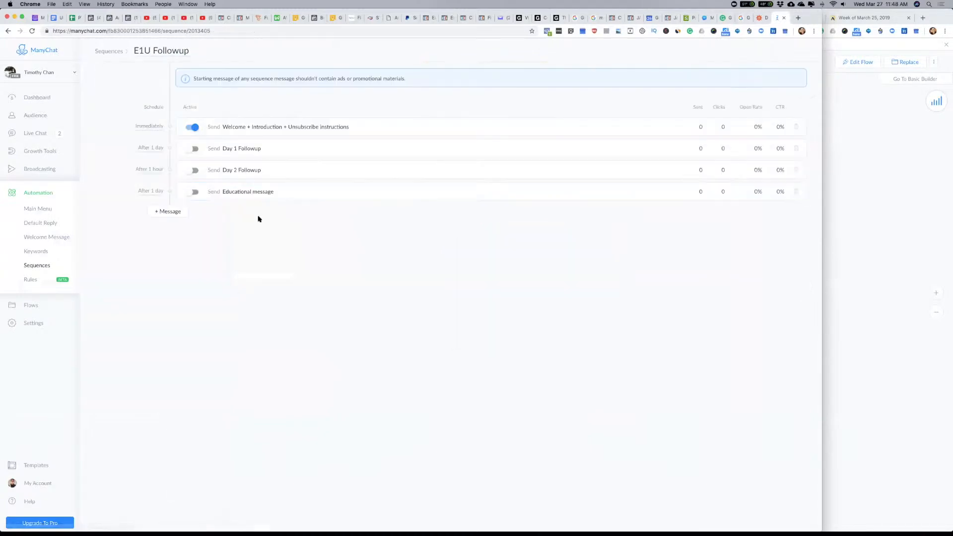
Step: Rename the sequence's remaining Educational message as "Day 3 Followup" and return to the message list
click(246, 192)
click(200, 49)
text(Day 1 Followup)
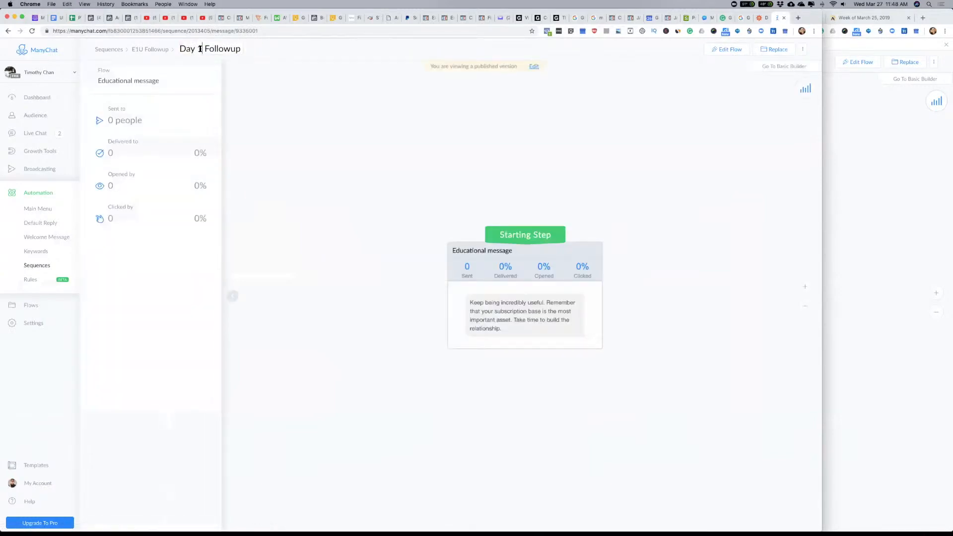
double_click(200, 49)
text(3)
click(411, 145)
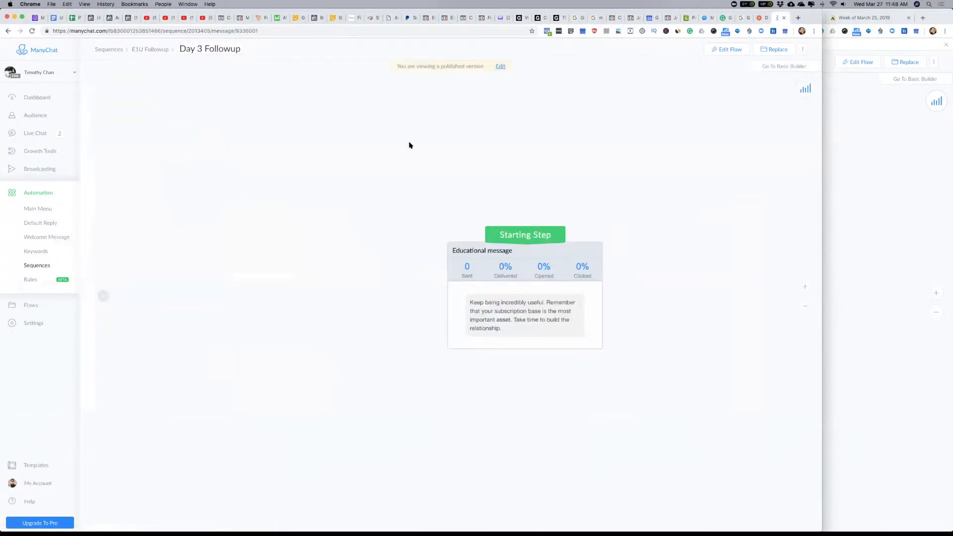
click(145, 52)
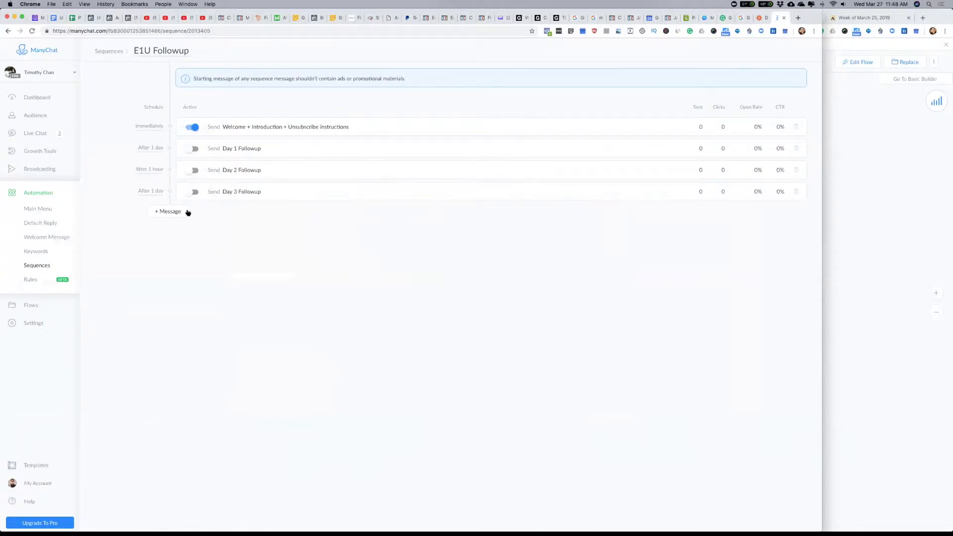
Step: Add a fifth message with a new reply to the E1U Followup sequence and return to the message list
click(168, 211)
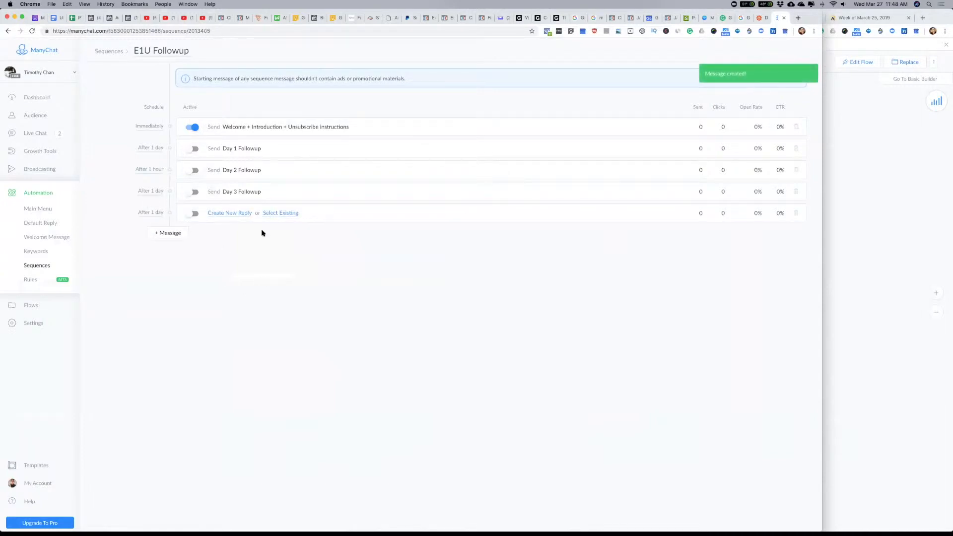
click(231, 213)
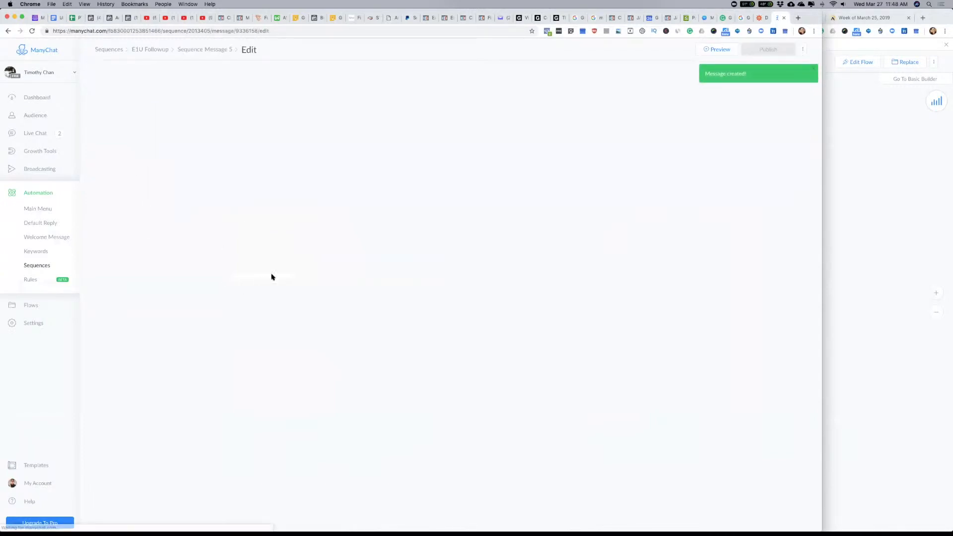
click(469, 270)
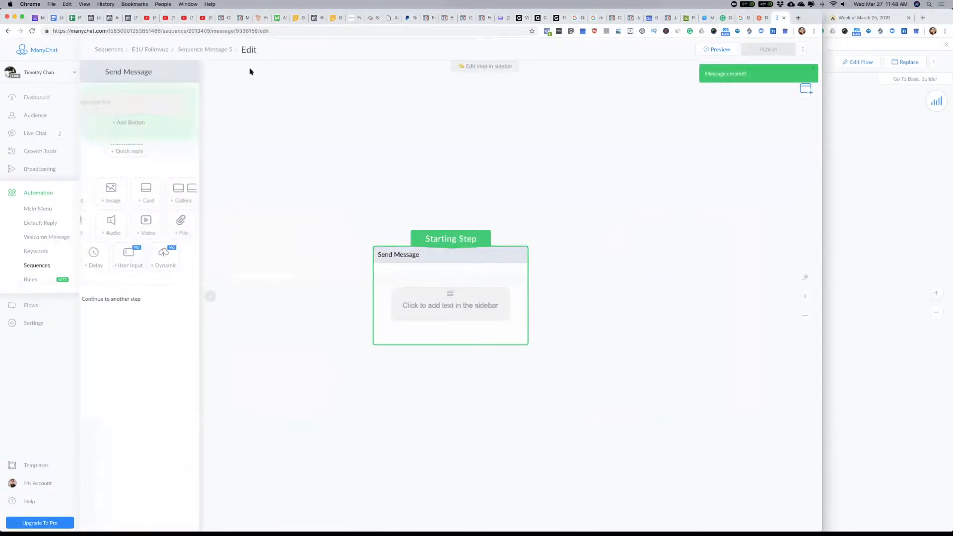
click(244, 49)
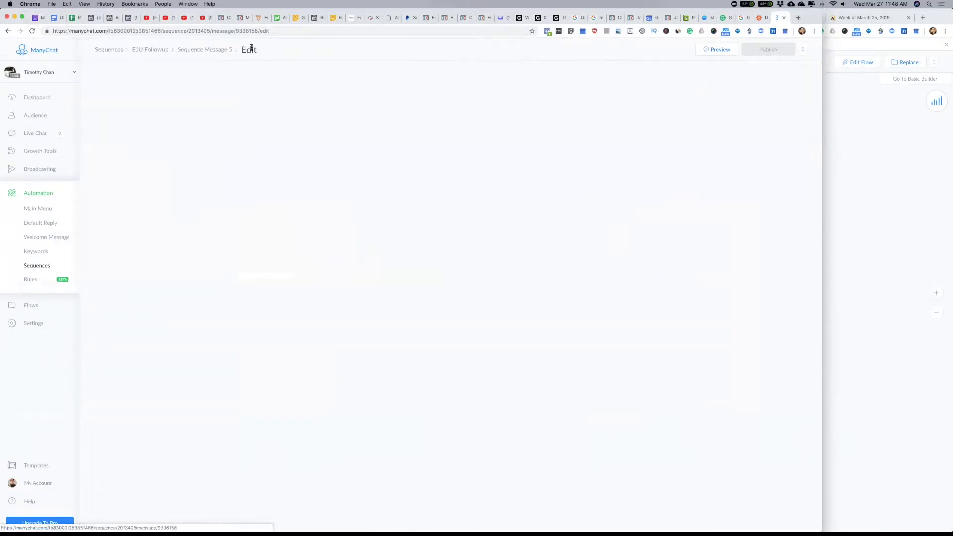
click(149, 49)
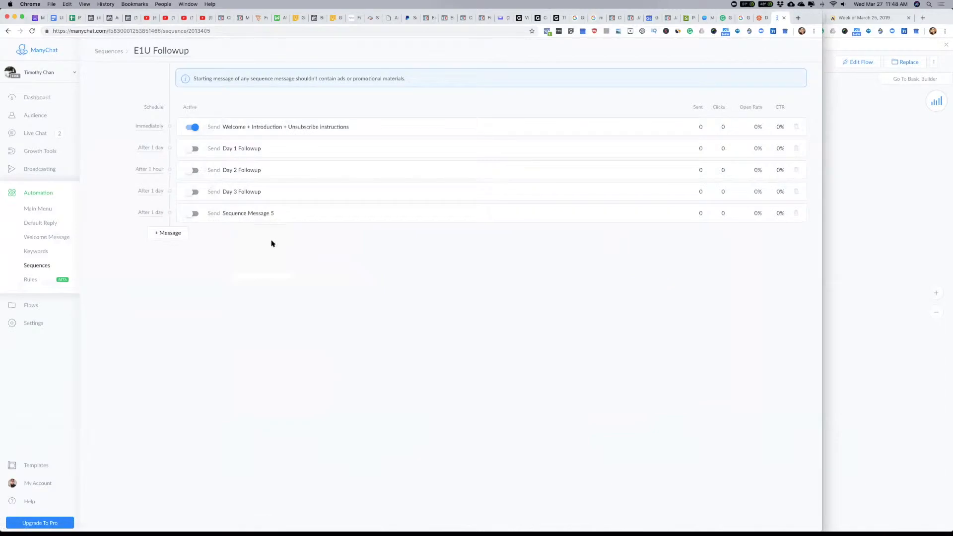
Step: Enter ":::" as placeholder text in Sequence Message 5's starting step, name the step "Day 1 Followup", and publish the flow
click(259, 214)
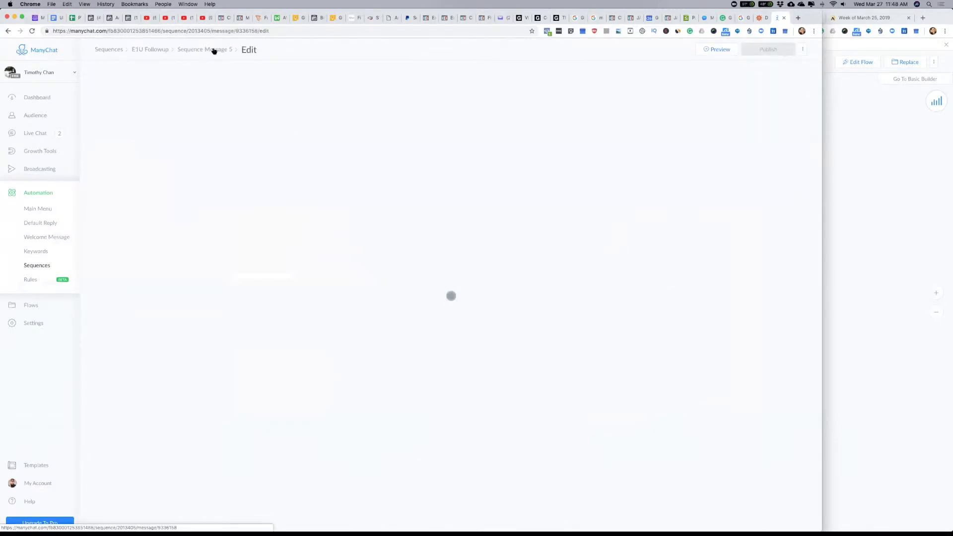
click(223, 50)
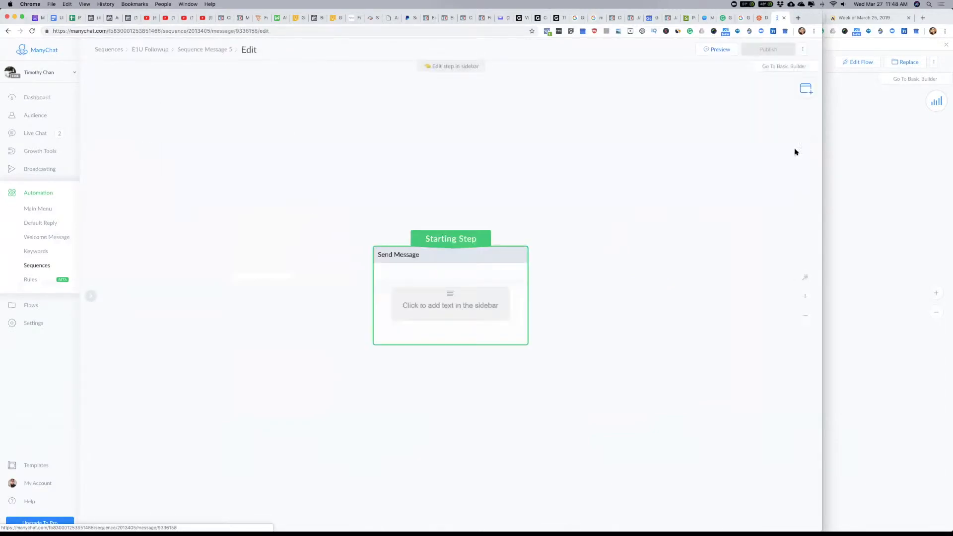
click(430, 287)
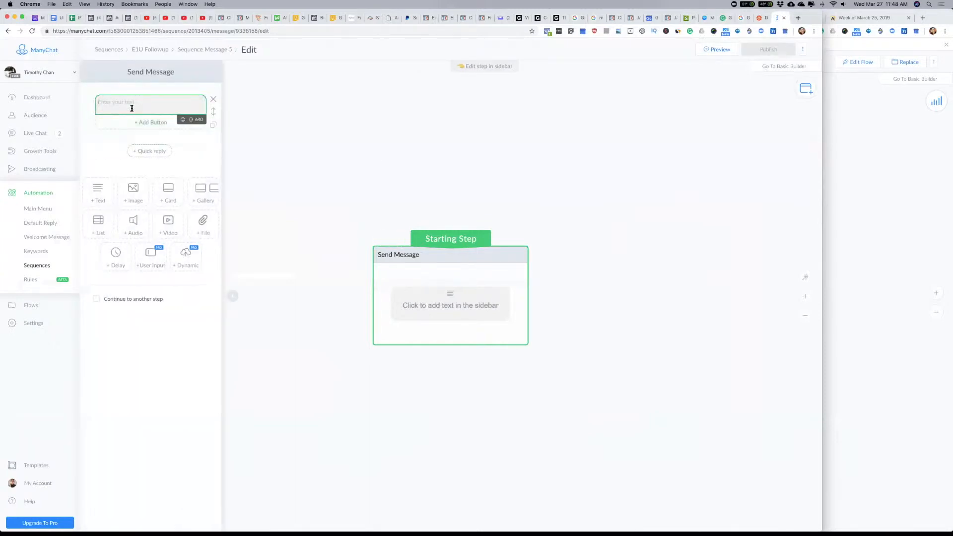
text(:::)
click(163, 72)
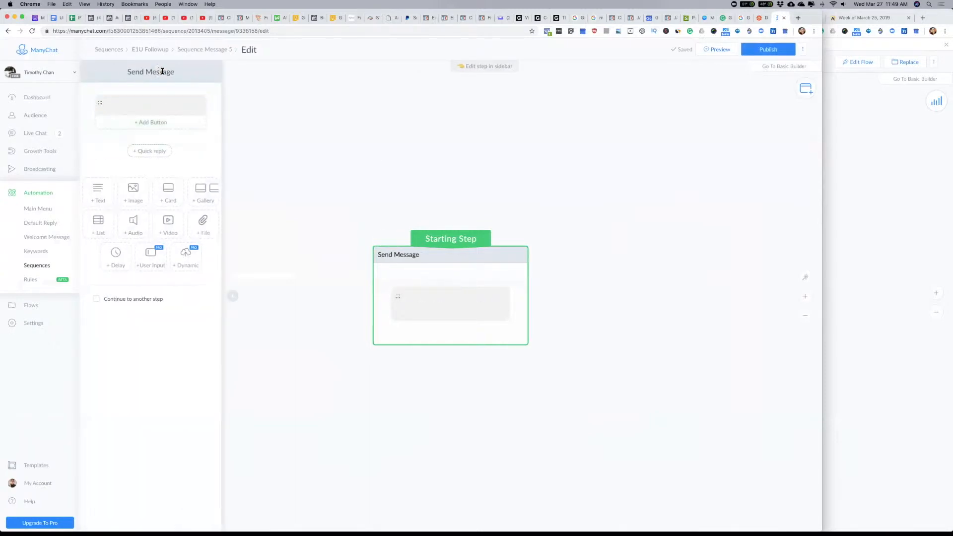
text(Day 1 Followup)
click(382, 147)
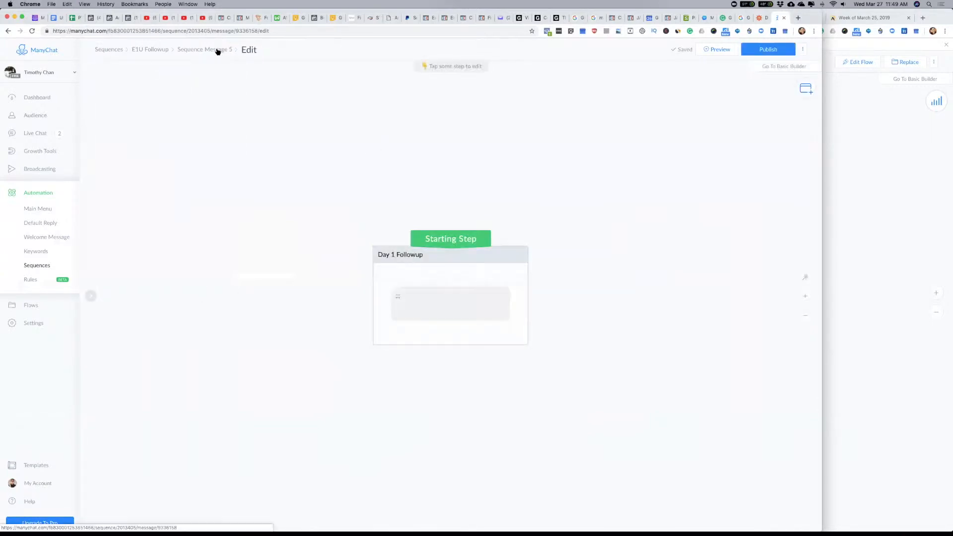
click(770, 50)
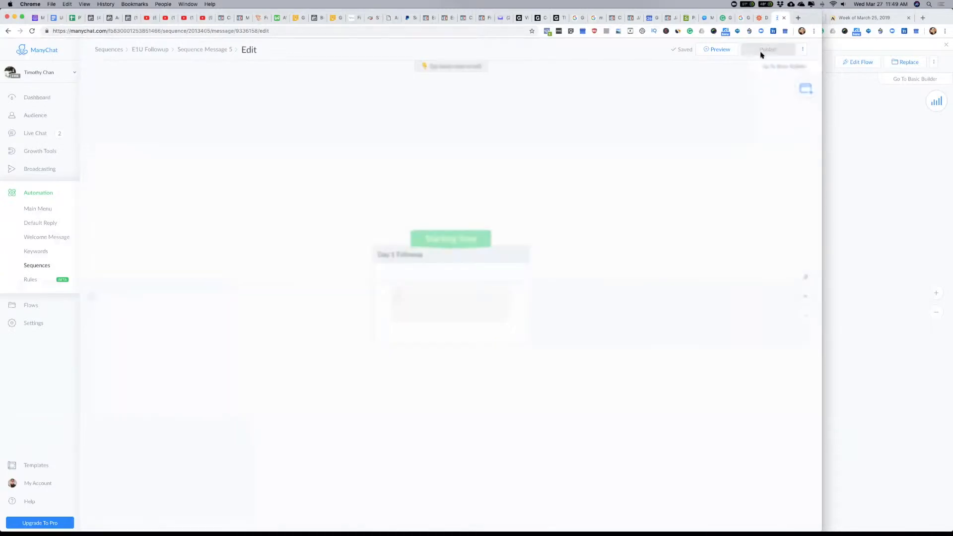
Step: Rename Sequence Message 5's starting step as "Day 5 Followup" and return to the E1U Followup sequence
click(388, 255)
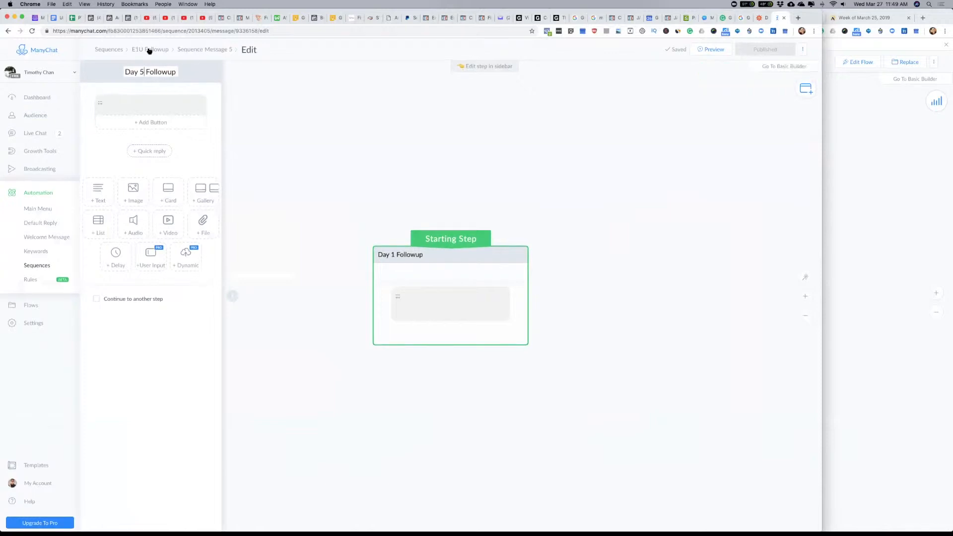
click(150, 49)
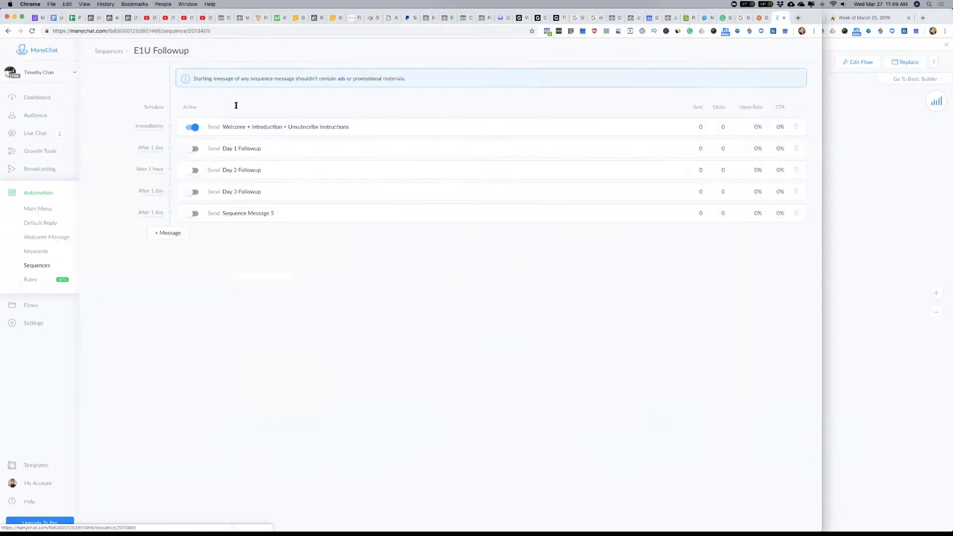
click(258, 220)
click(153, 49)
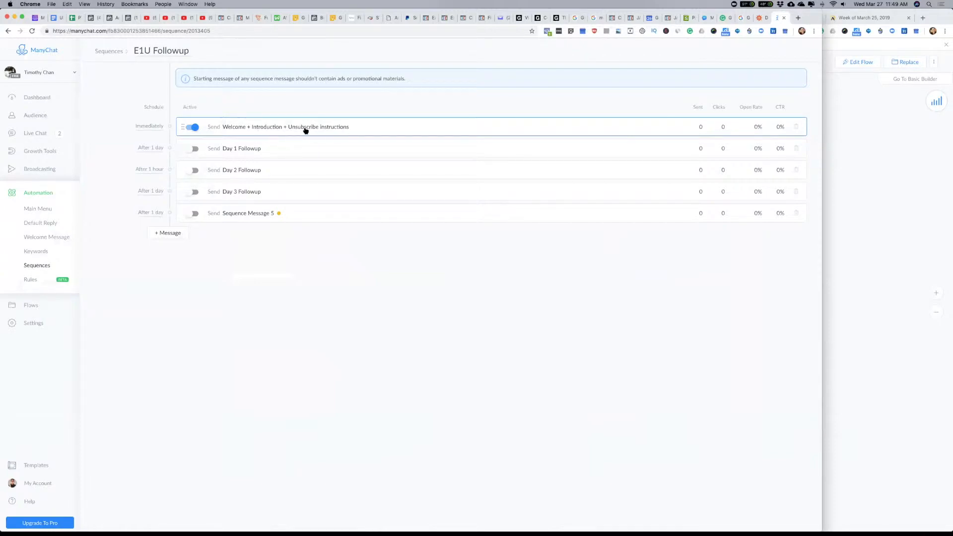
Step: View the Day 1 Followup message's flow and the existing bot's Day 1 - Welcome flow, and return to the new bot
click(251, 150)
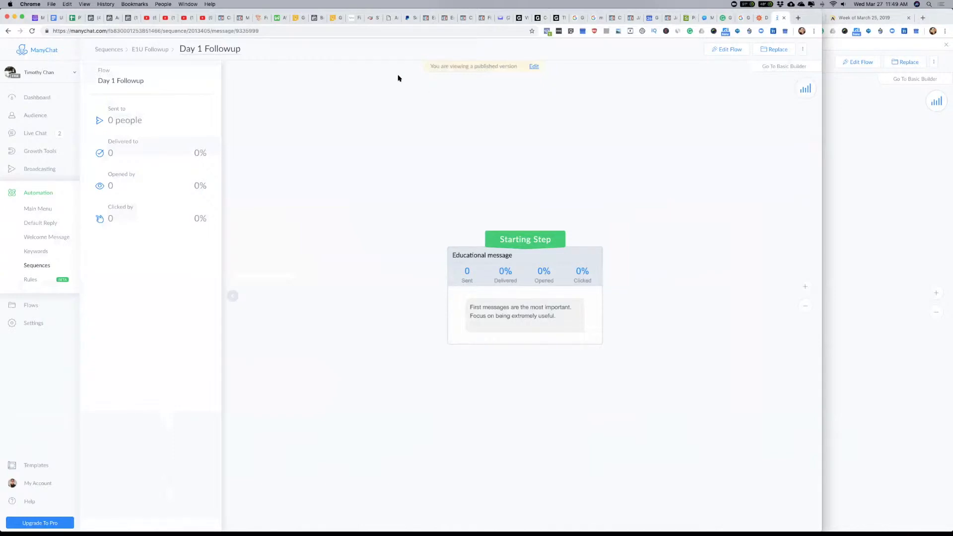
click(162, 51)
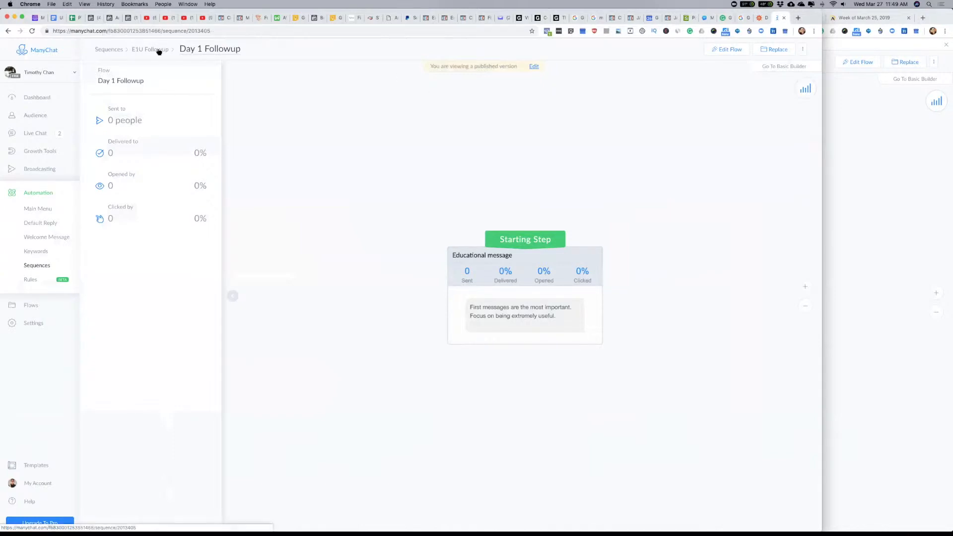
click(904, 157)
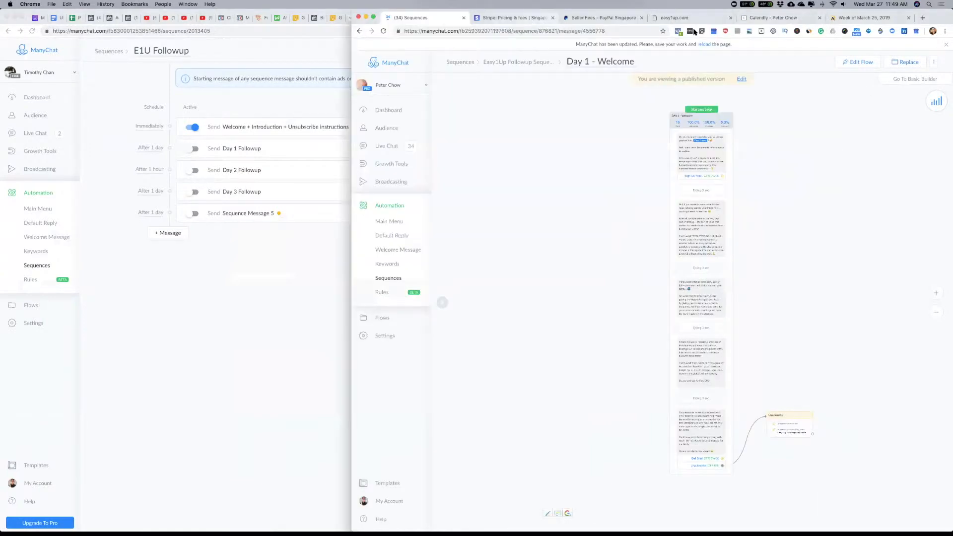
click(319, 50)
Step: Switch to Safari, view the Funnelytics funnel diagram, and bring the window with the Zoom page forward
key(super+Tab)
key(super+Tab)
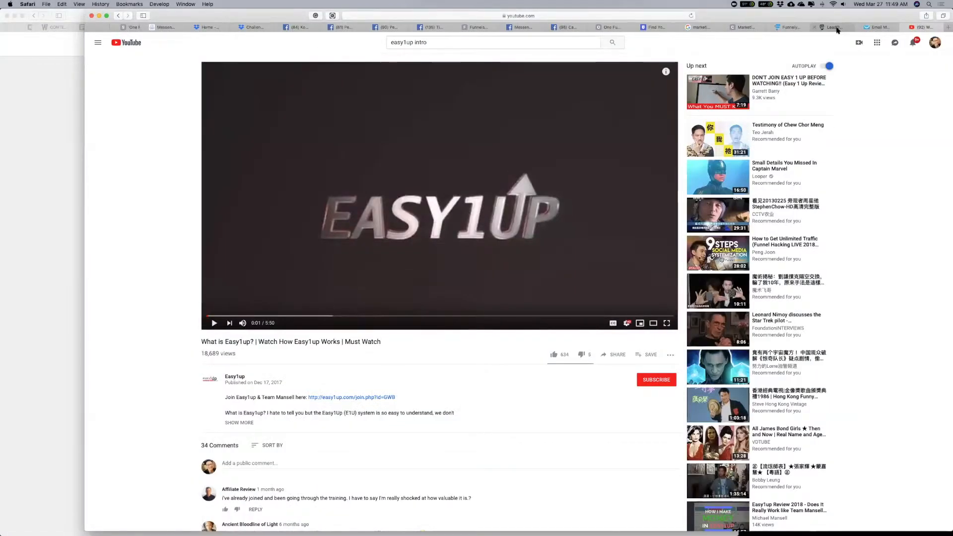
click(797, 27)
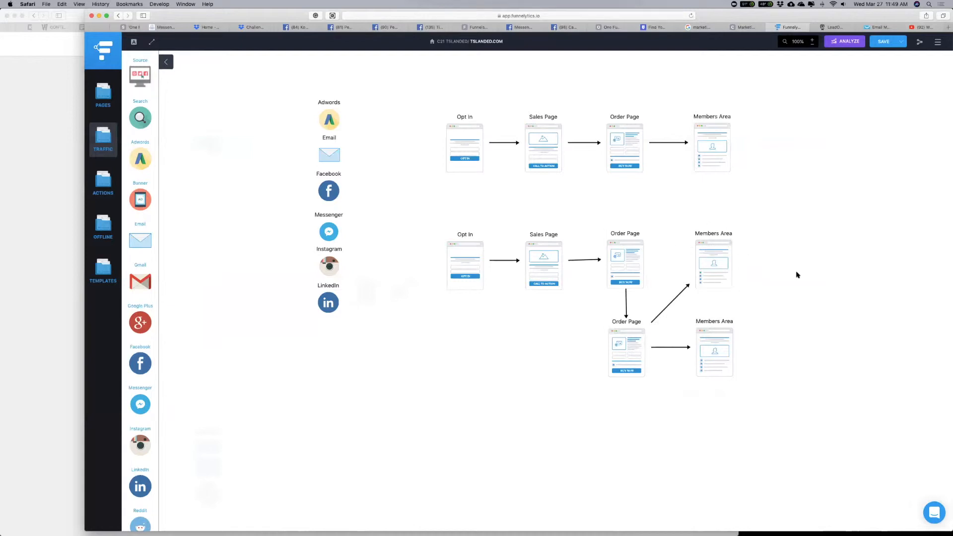
click(44, 156)
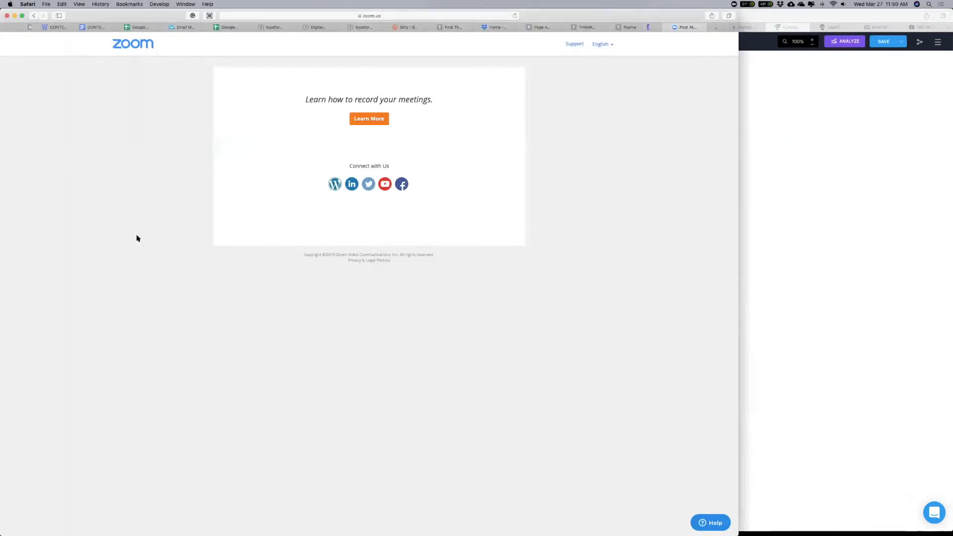
Step: Switch to Chrome and view the Day 2 Followup message's flow in the E1U Followup sequence
key(super+Tab)
key(super+Tab)
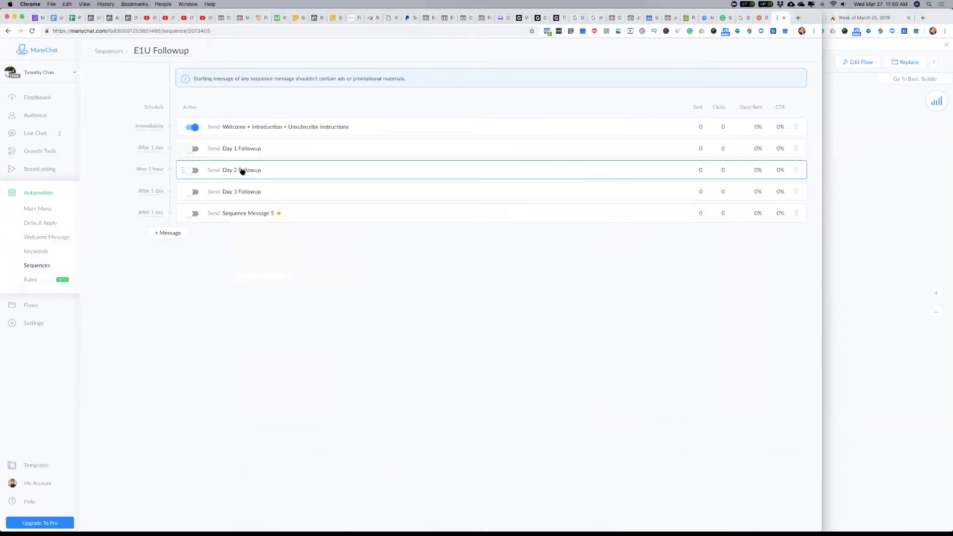
click(245, 171)
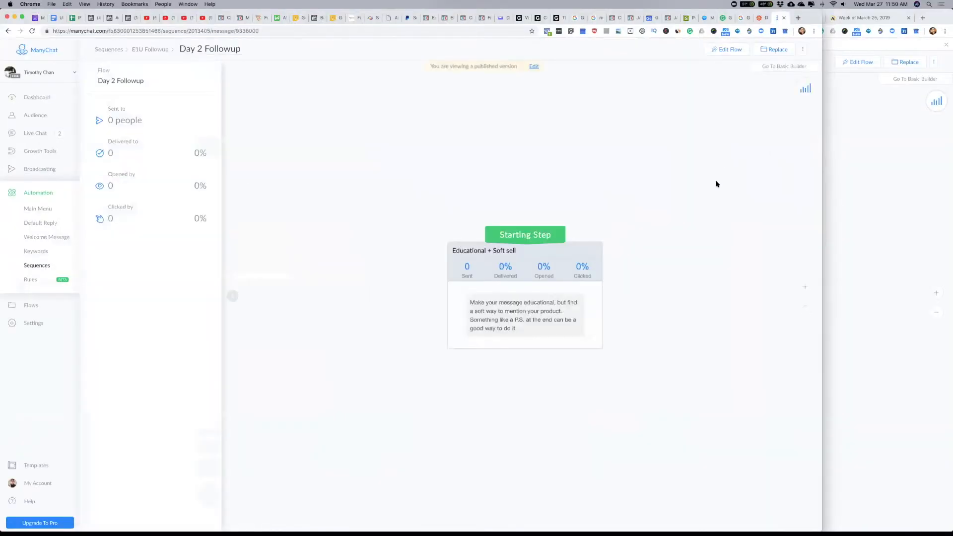
Step: View the Funnelytics funnel diagram in Safari and return to the E1U Followup sequence's message list in Chrome
key(ctrl+Right)
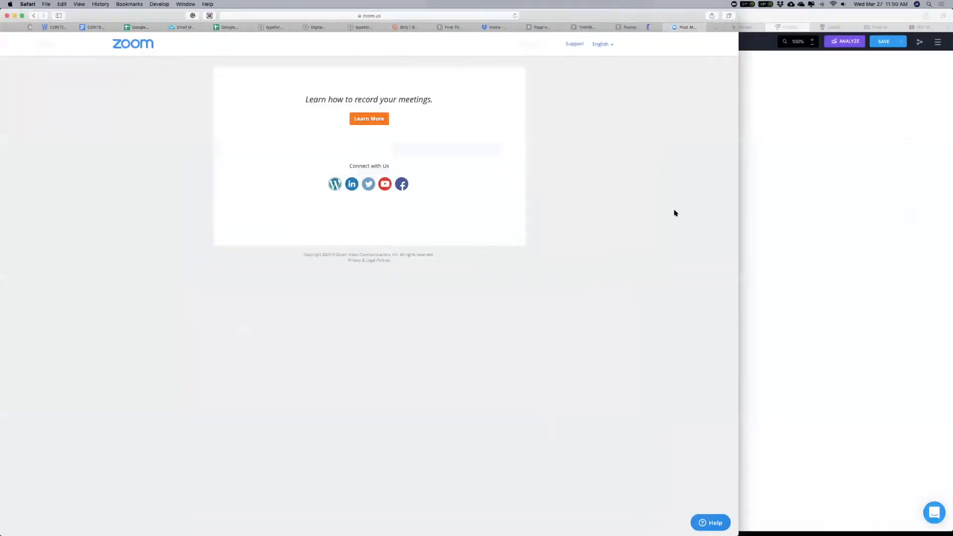
click(816, 201)
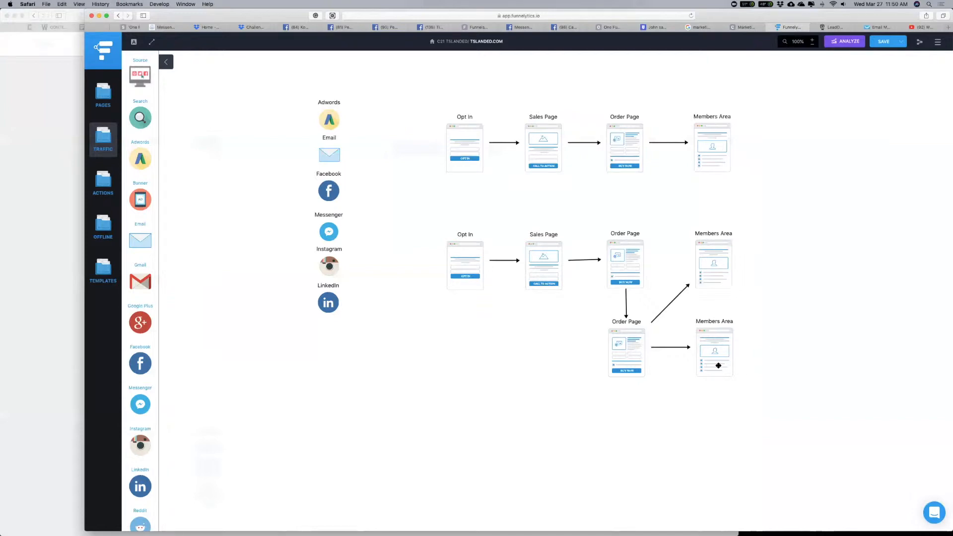
key(ctrl+Left)
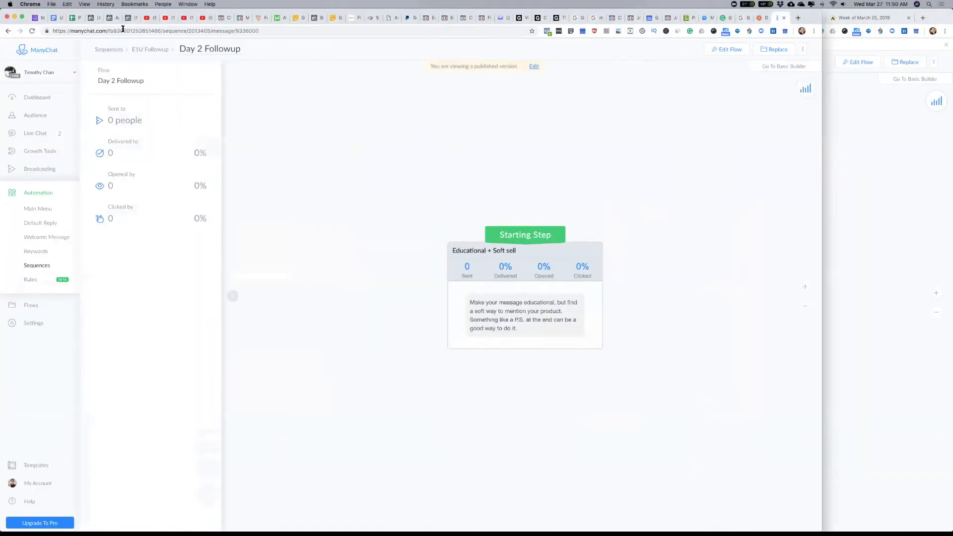
click(150, 50)
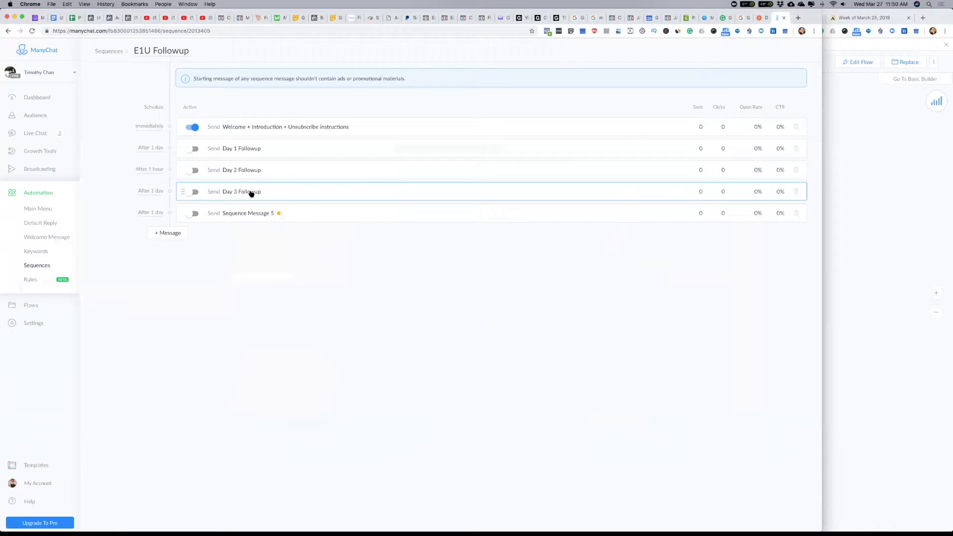
Step: Switch to Safari, examine the Opt In page of the upper funnel in Funnelytics, and bring the Zoom page's window forward
click(892, 187)
key(ctrl+Right)
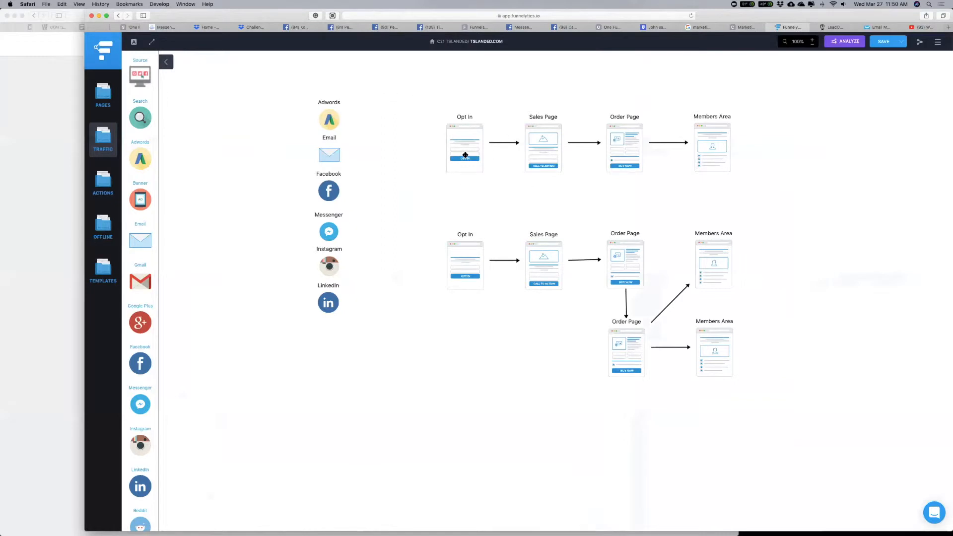
click(473, 117)
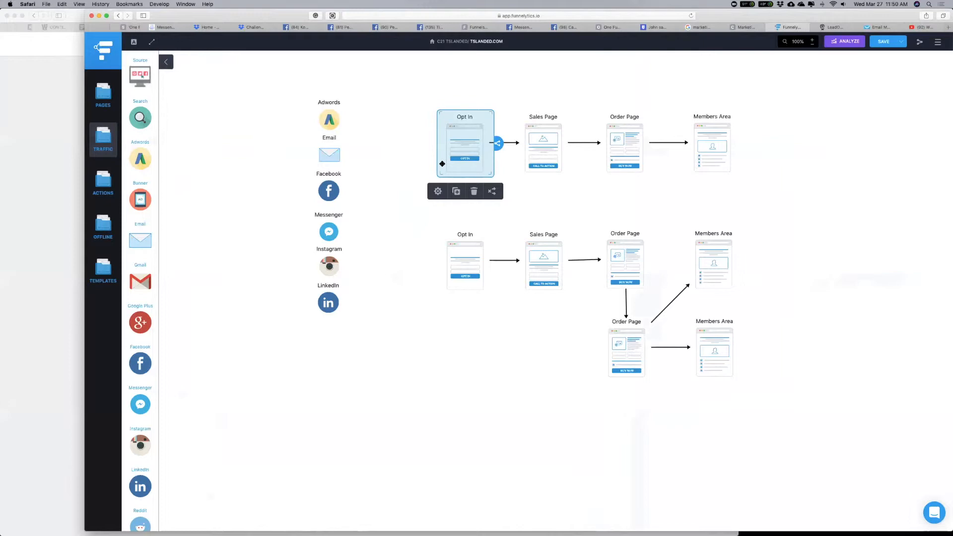
click(45, 107)
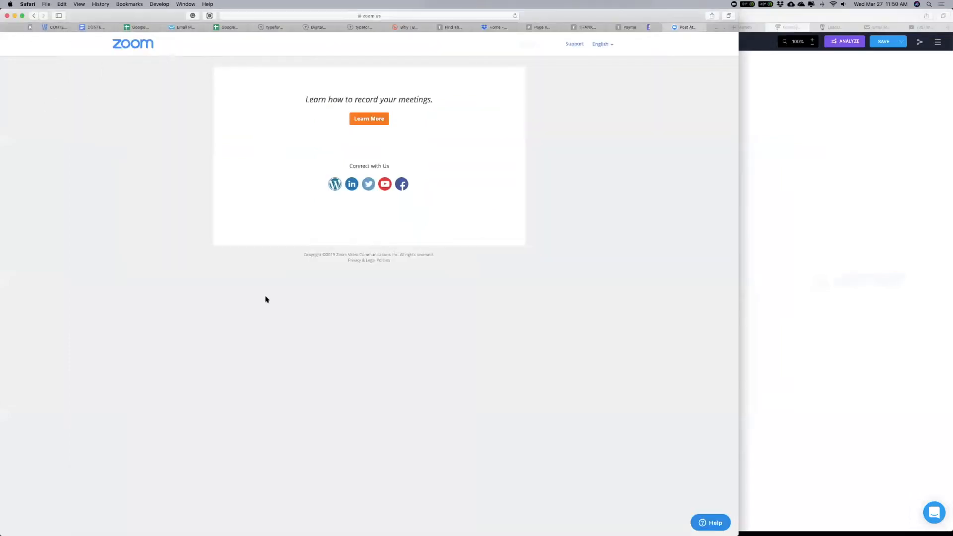
Step: Switch to Chrome and open Sequence Message 5 in the E1U Followup sequence
key(super+Tab)
click(239, 216)
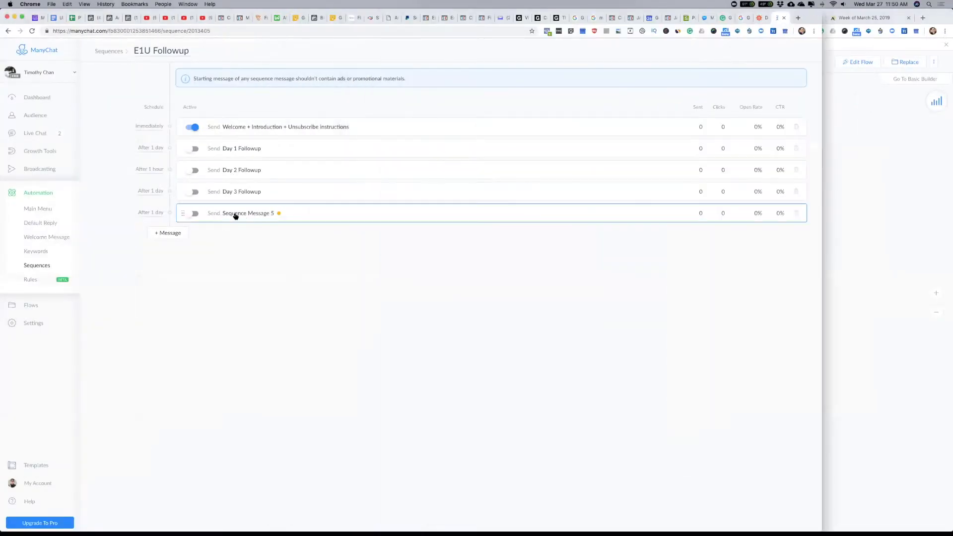
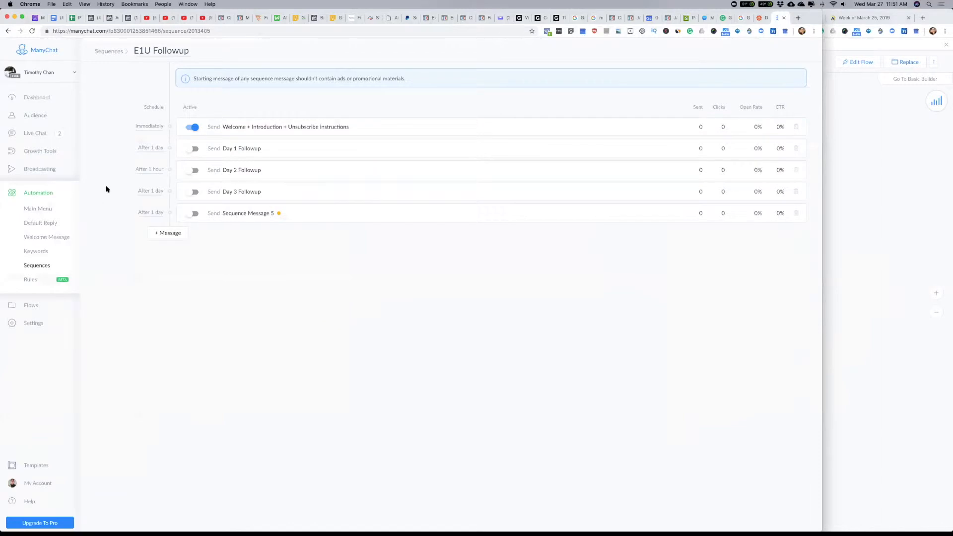
Step: Open the E1U Application growth tool's opt-in message for editing and select its Join TEAMPTRCHW step
click(46, 152)
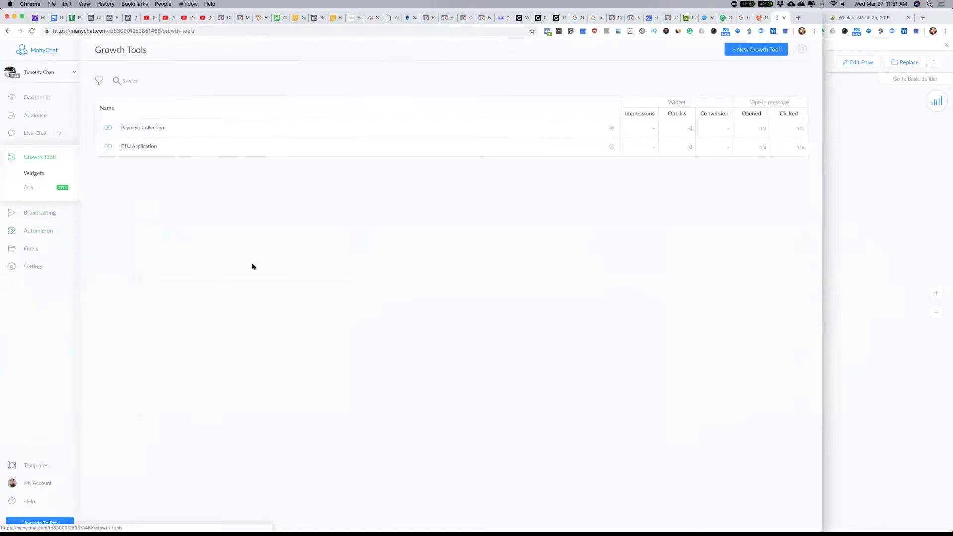
click(145, 148)
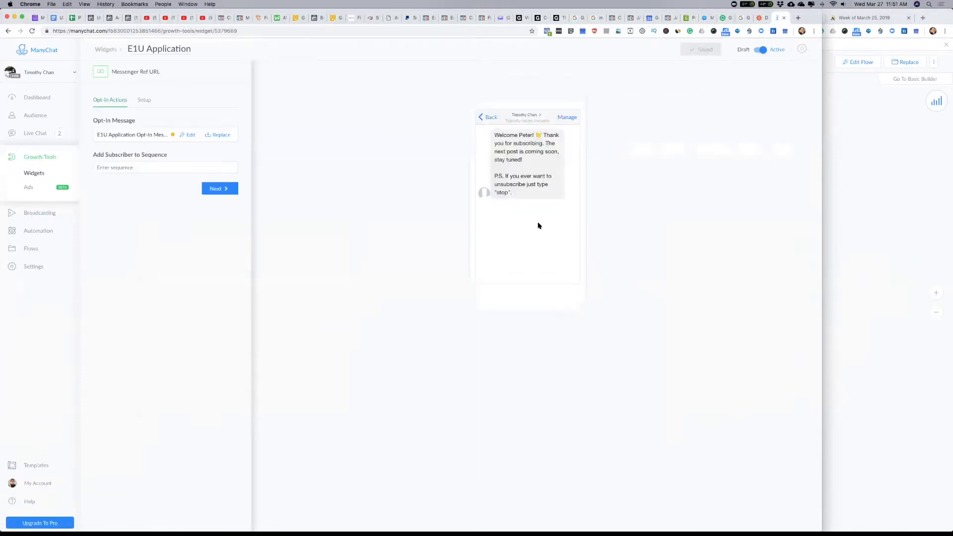
click(186, 135)
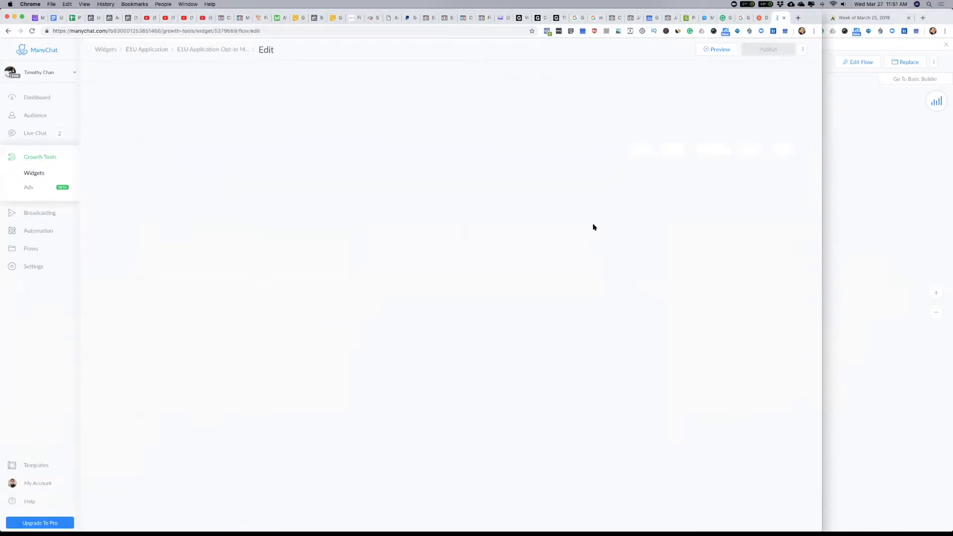
click(467, 155)
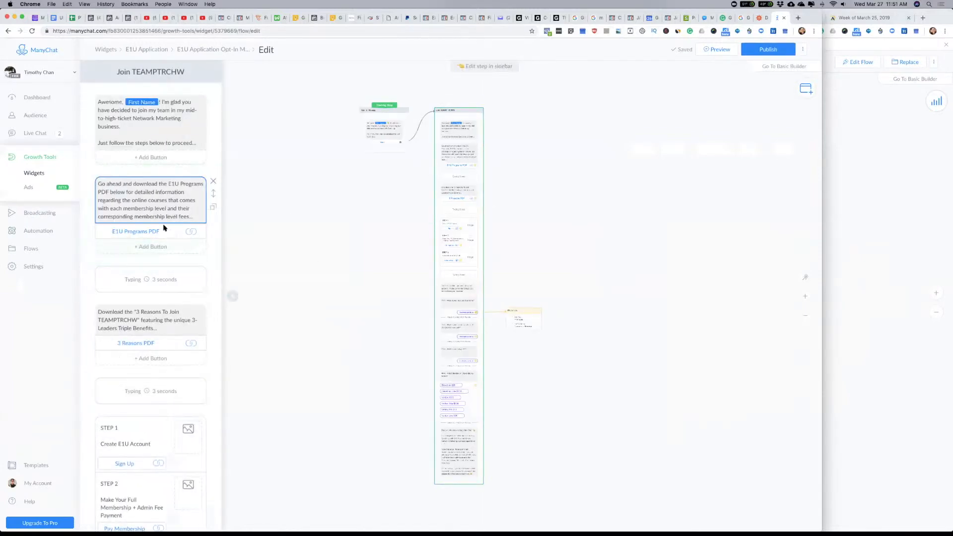
Step: Review the Join TEAMPTRCHW messages and open the E1U Apply actions attached to the account Username question
scroll(161, 316, down, 4)
scroll(160, 314, down, 2)
scroll(159, 314, up, 3)
scroll(167, 148, down, 5)
scroll(167, 154, down, 5)
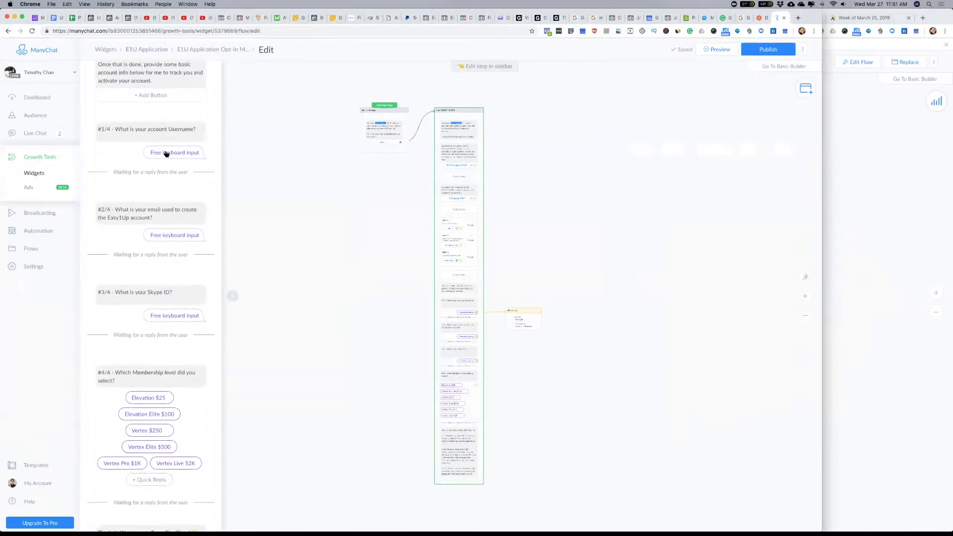
scroll(166, 154, up, 3)
scroll(166, 154, up, 2)
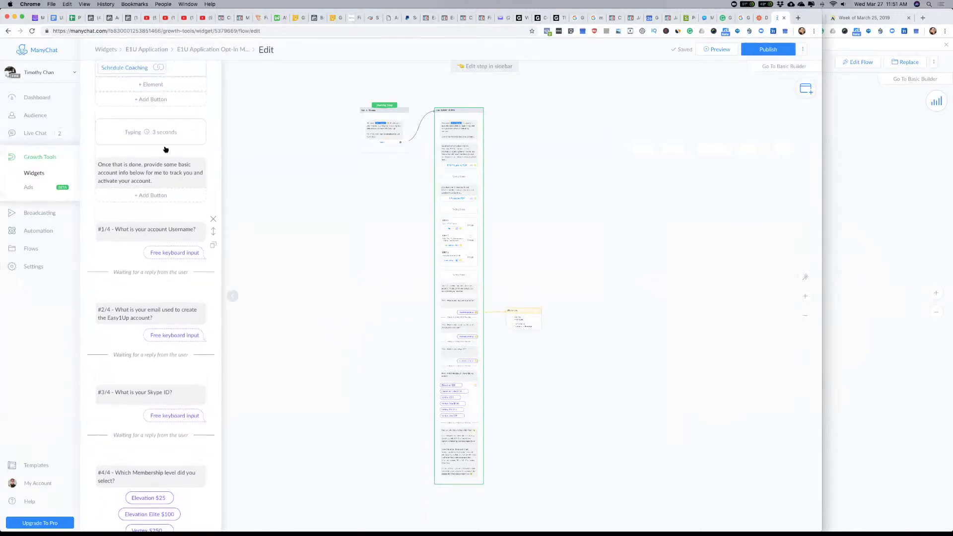
click(158, 249)
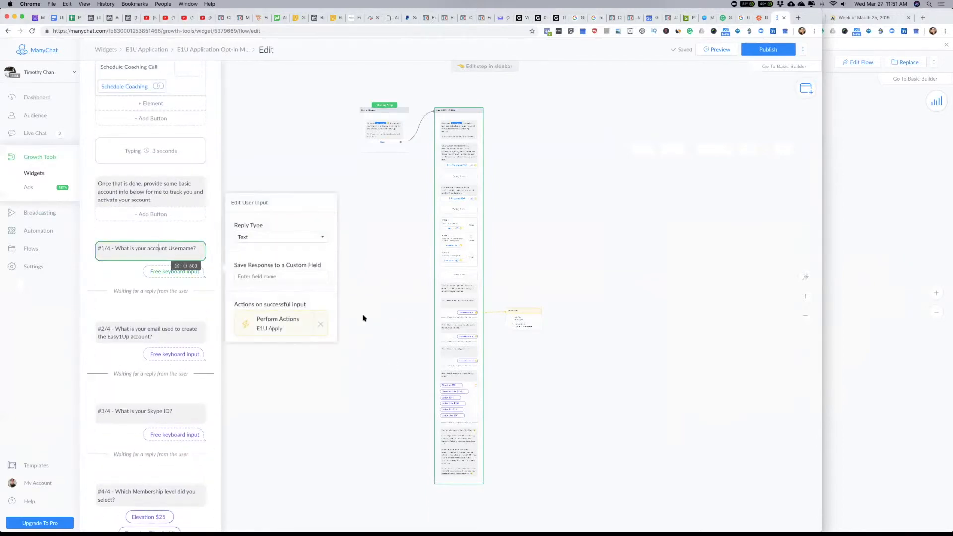
click(276, 320)
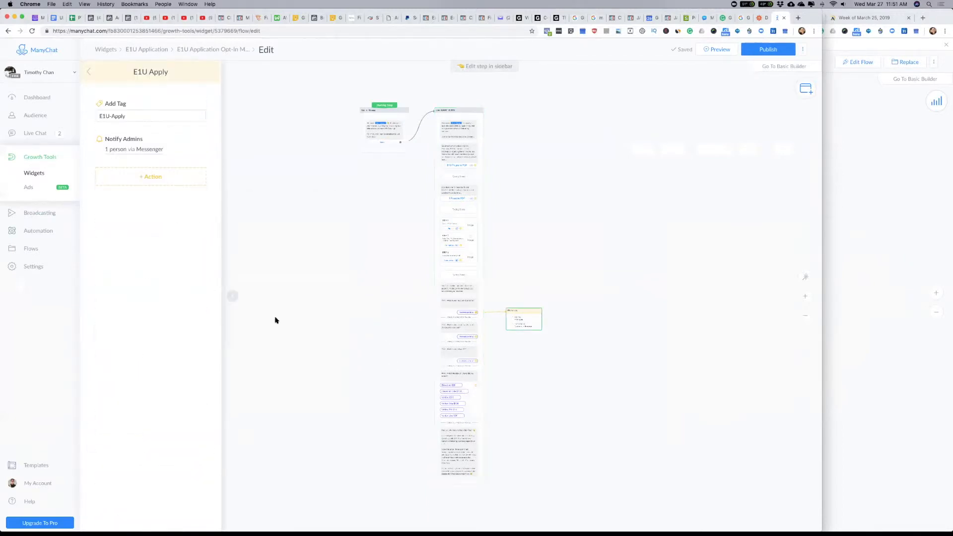
Step: Add a Subscribe to Sequence action for E1U Followup to E1U Apply and try to publish the opt-in flow
click(154, 179)
scroll(148, 222, down, 1)
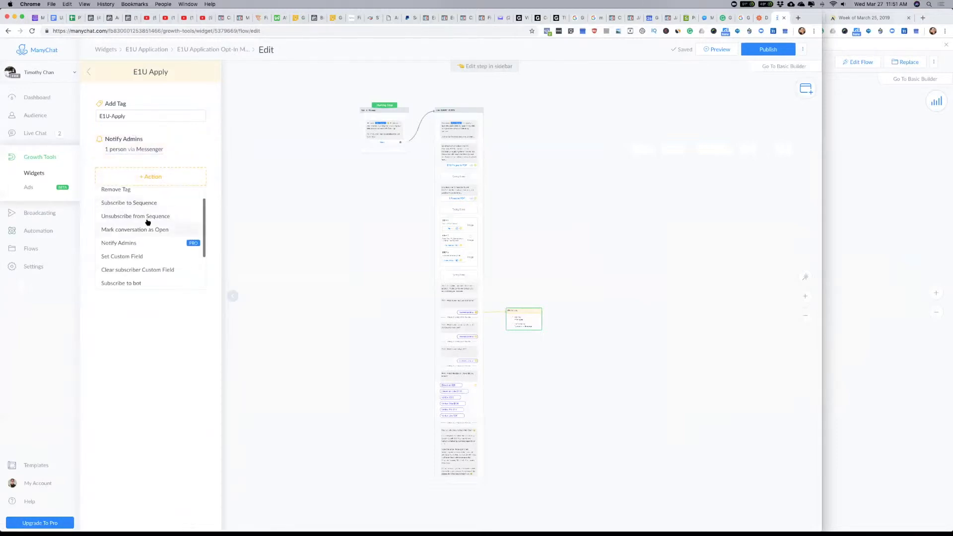
click(137, 203)
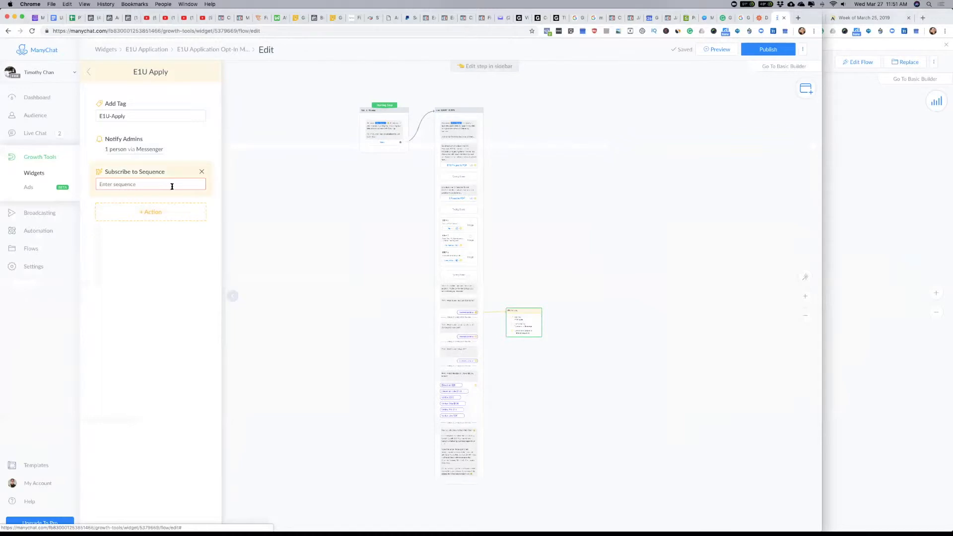
click(143, 184)
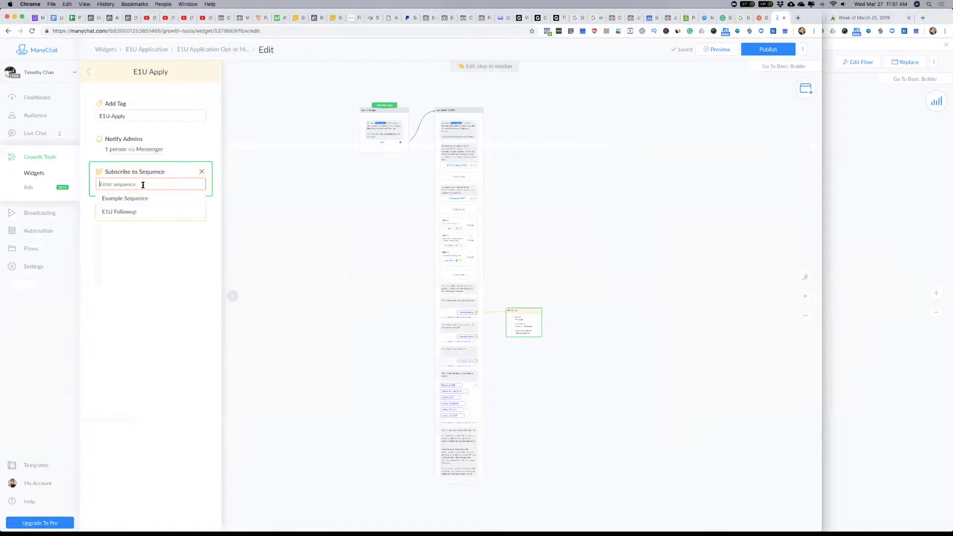
click(126, 213)
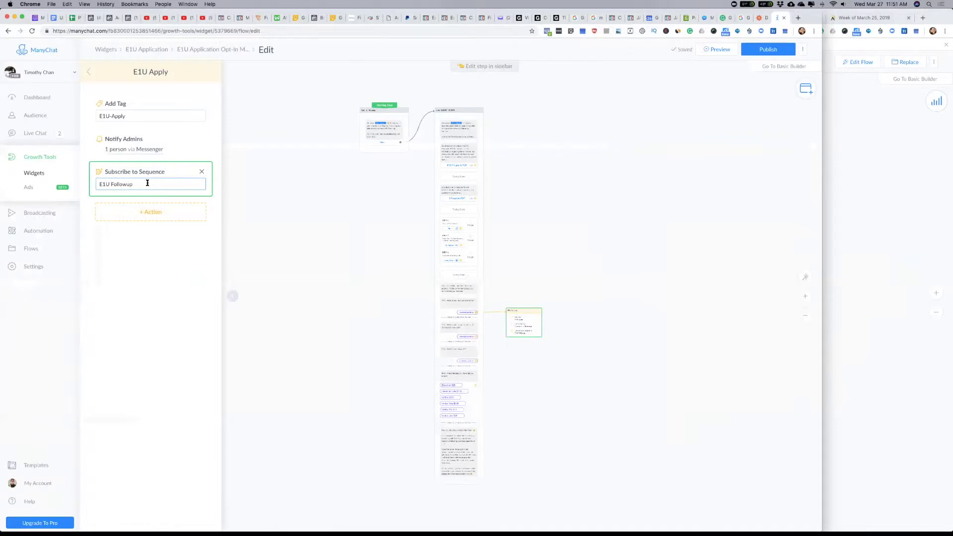
click(141, 252)
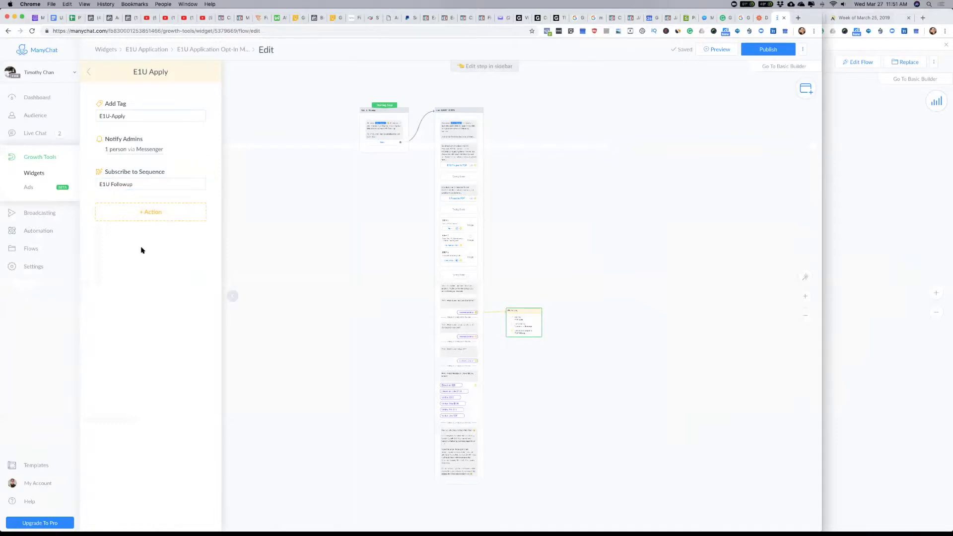
click(778, 54)
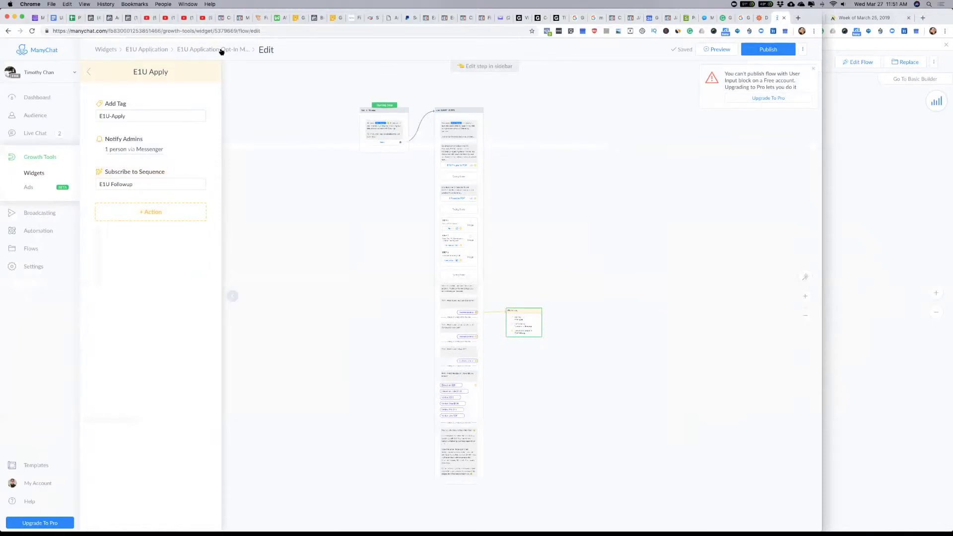
click(149, 50)
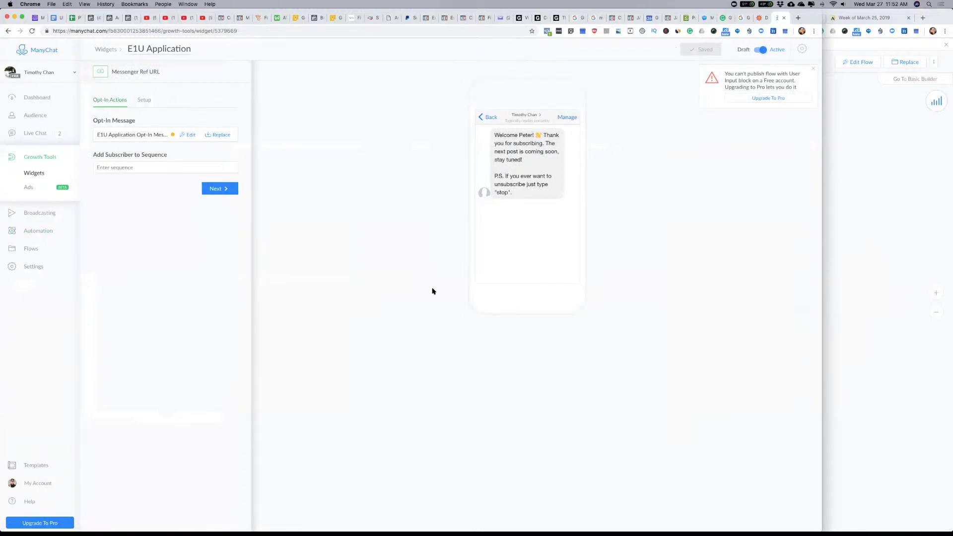
Step: View the Step 2: ManyChat slide in Keynote and create a new broadcast back in Chrome
key(super+Tab)
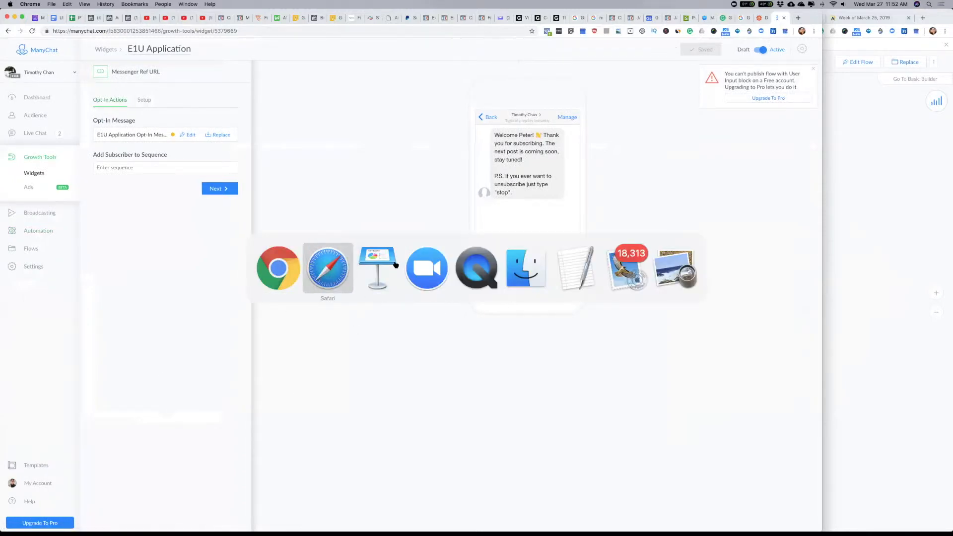
key(super+Tab)
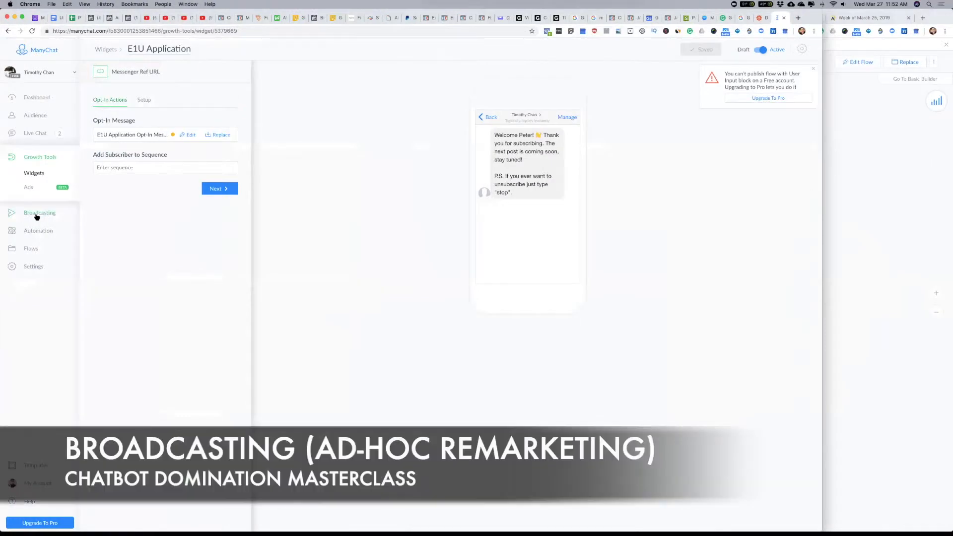
click(36, 215)
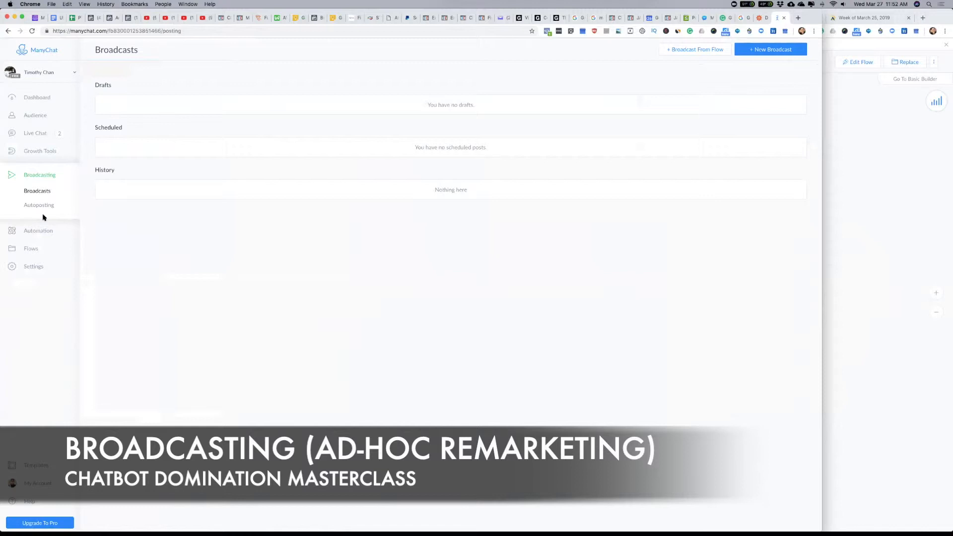
click(772, 50)
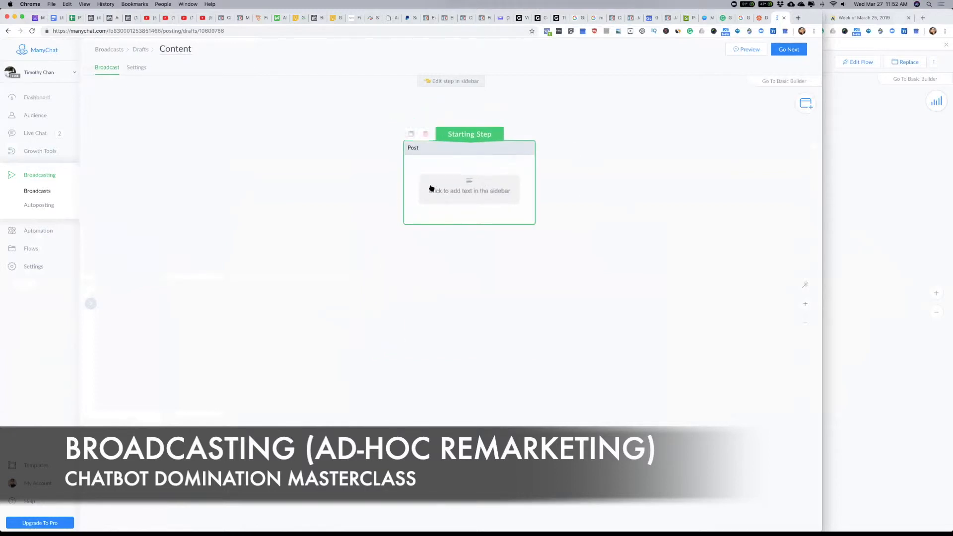
Step: Name both the broadcast's starting step and the broadcast itself "Campaign #1 - OFFER"
click(482, 191)
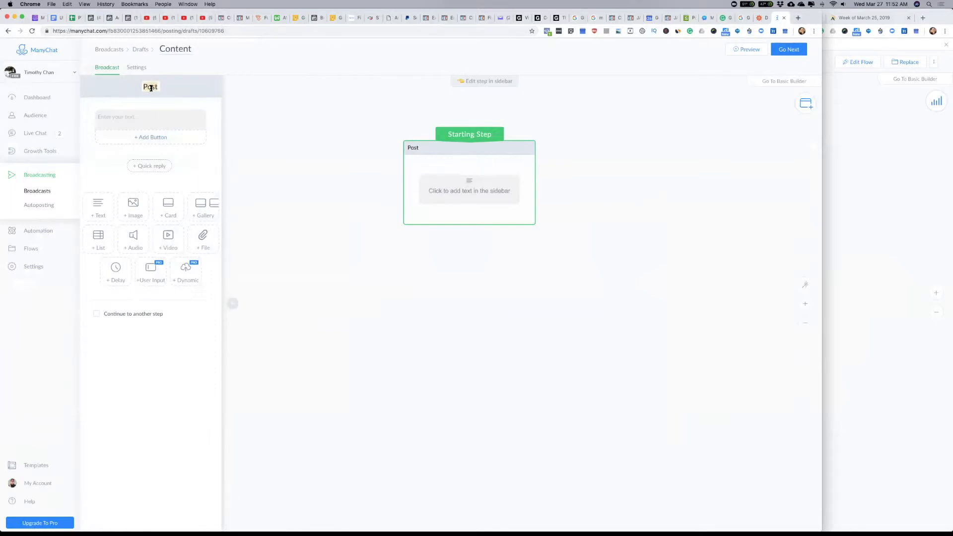
text(Campaign #1 - OFFER)
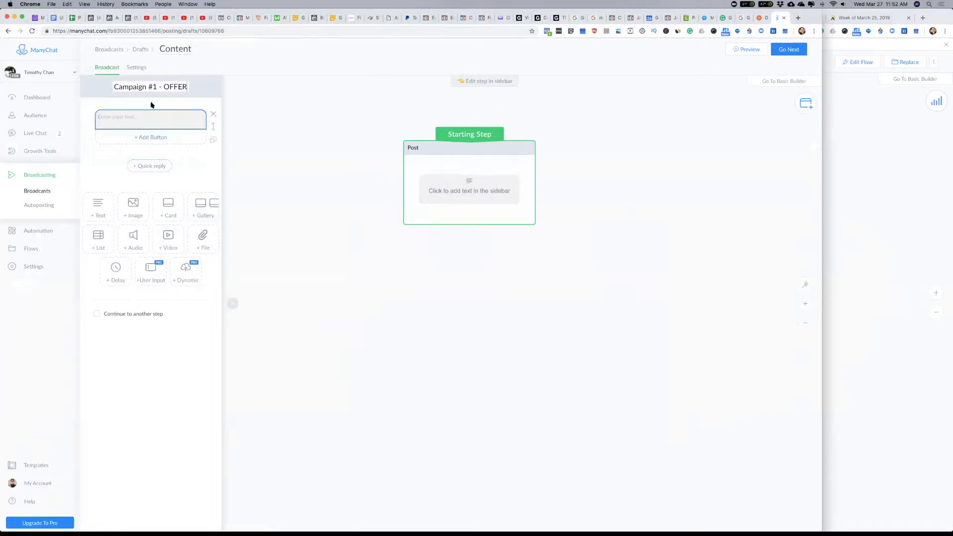
drag(115, 86, 200, 90)
key(super+c)
double_click(182, 51)
key(super+v)
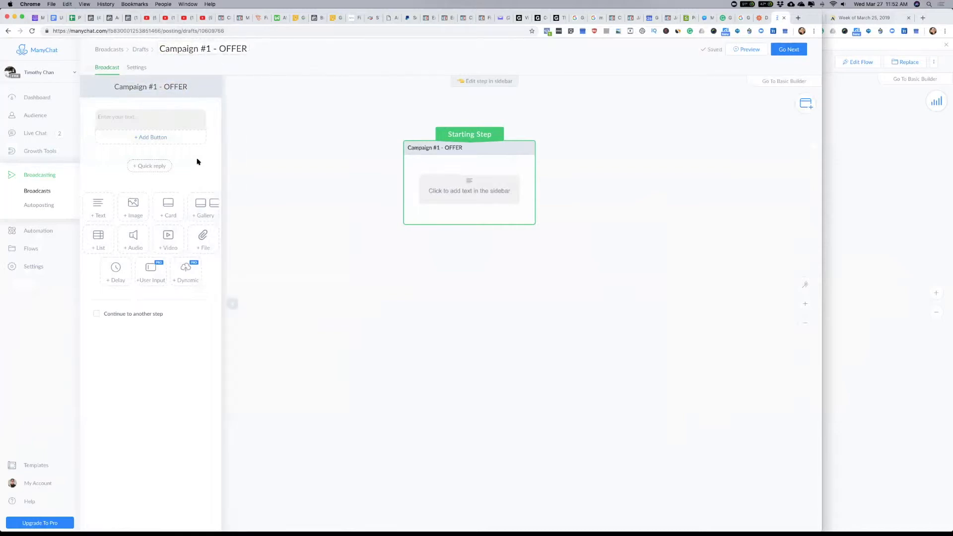
click(158, 117)
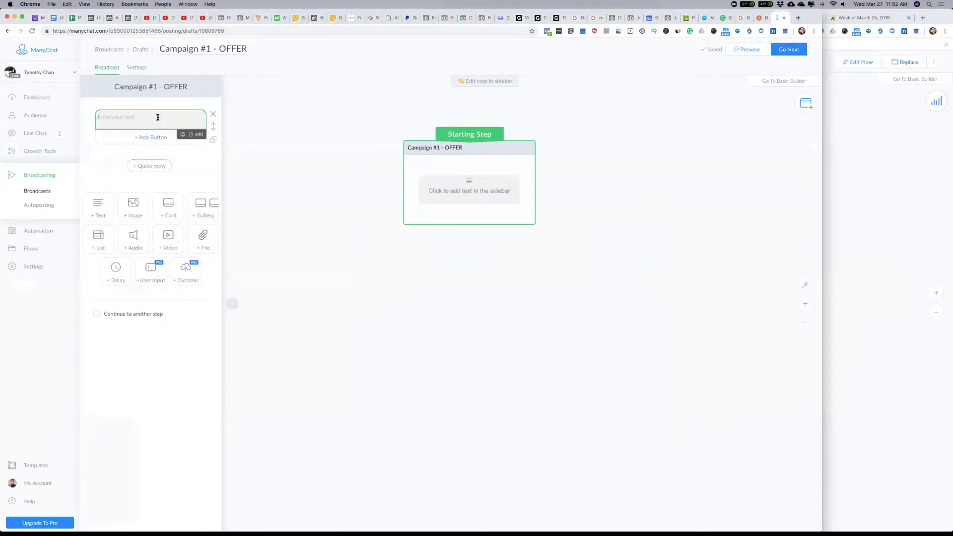
Step: Switch to Safari and bring up the Tony Robbins conversation in Facebook Messenger
key(super+Tab)
key(super+Tab)
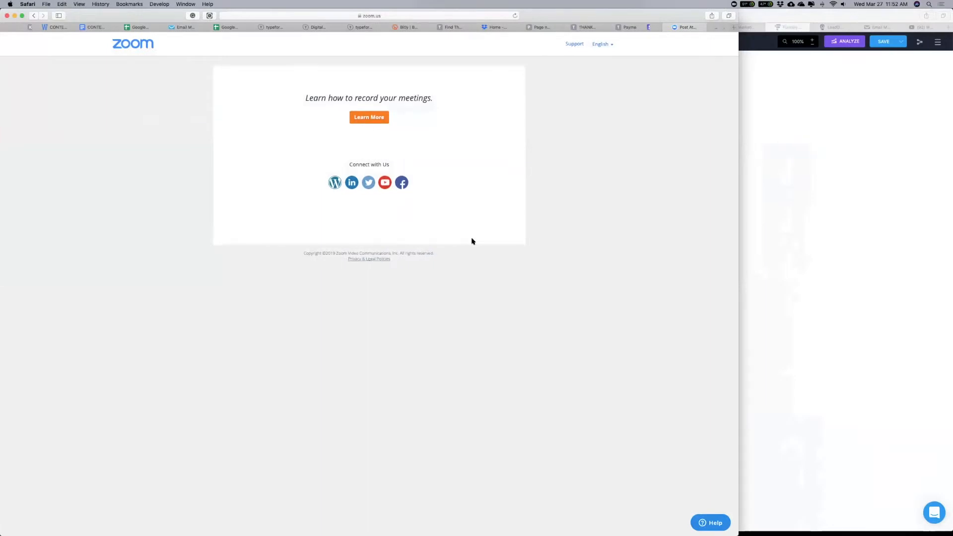
scroll(620, 28, right, 5)
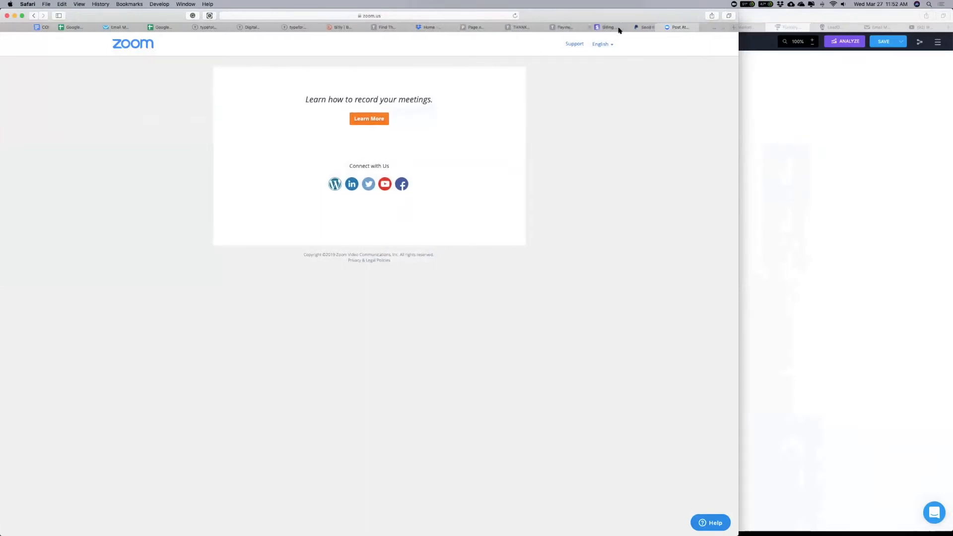
click(663, 27)
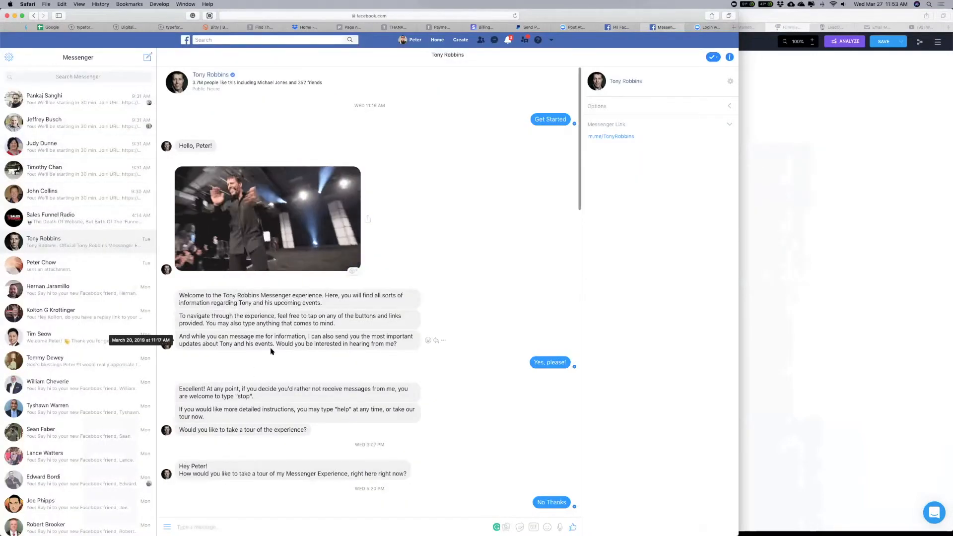
Step: Examine the Tony Robbins bot conversation, from its welcome messages to the business map article and the Ask Tony categories question
scroll(362, 383, down, 15)
scroll(362, 384, down, 5)
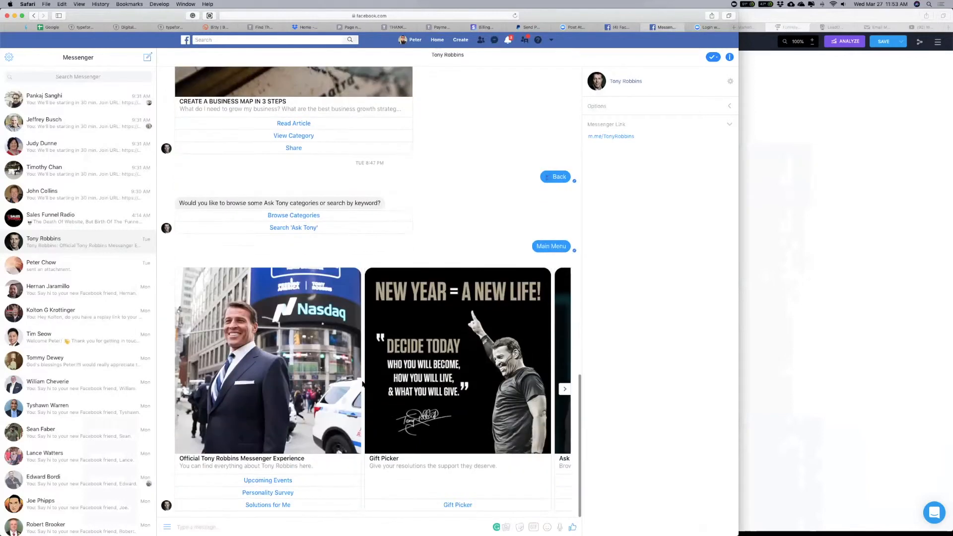
scroll(362, 383, up, 20)
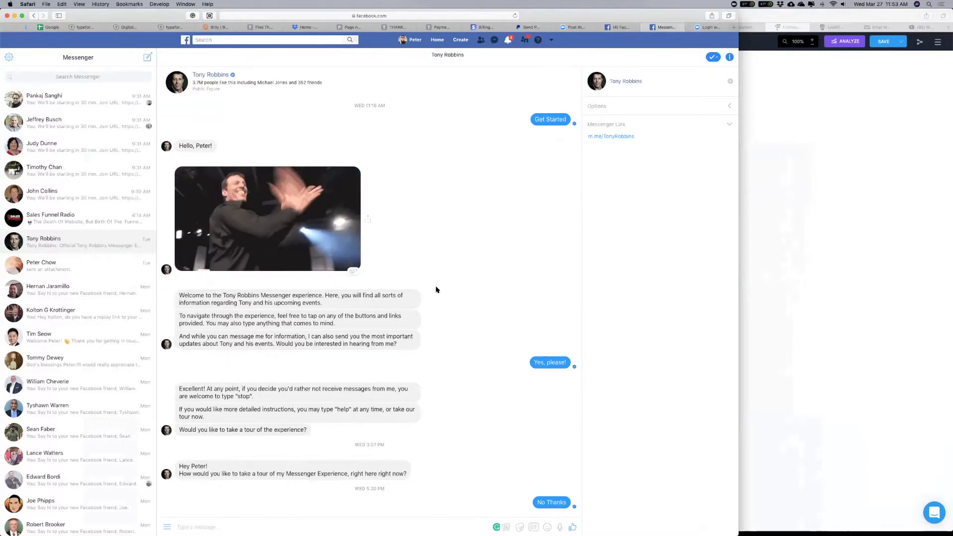
scroll(437, 298, down, 5)
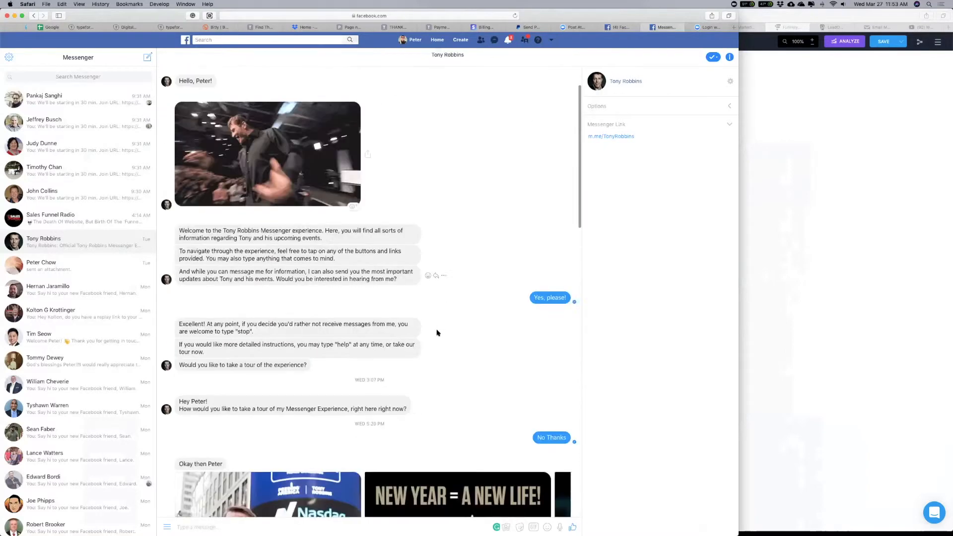
scroll(437, 333, down, 3)
scroll(437, 333, up, 6)
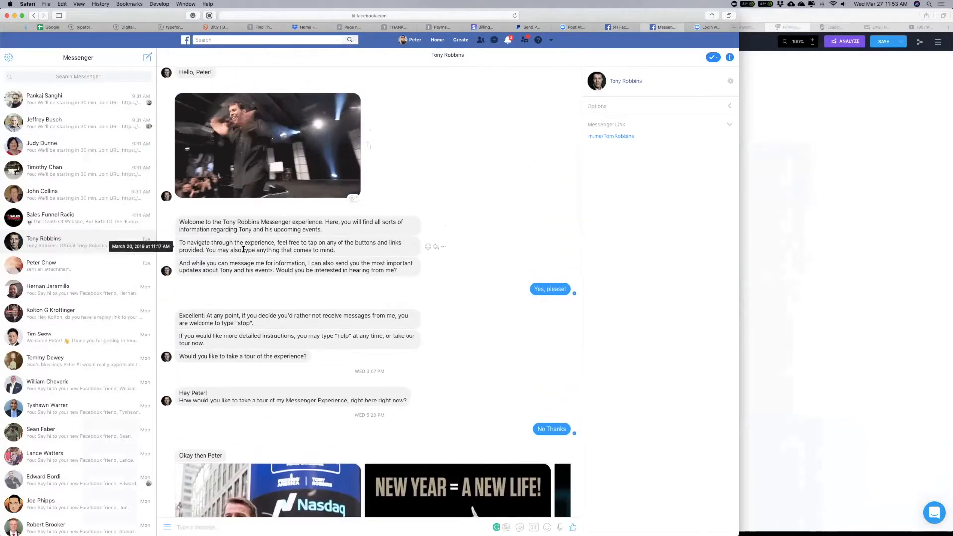
scroll(244, 249, up, 2)
scroll(228, 234, down, 3)
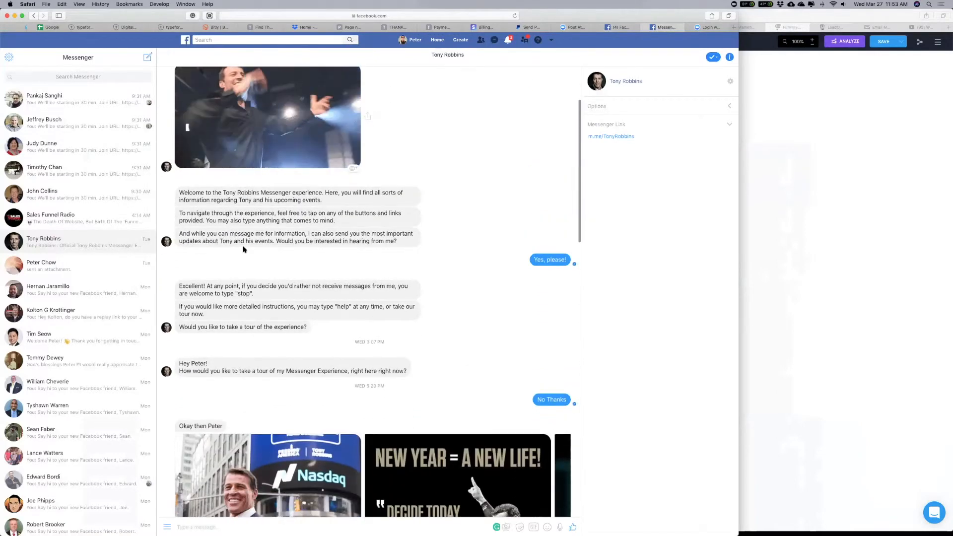
scroll(248, 313, down, 15)
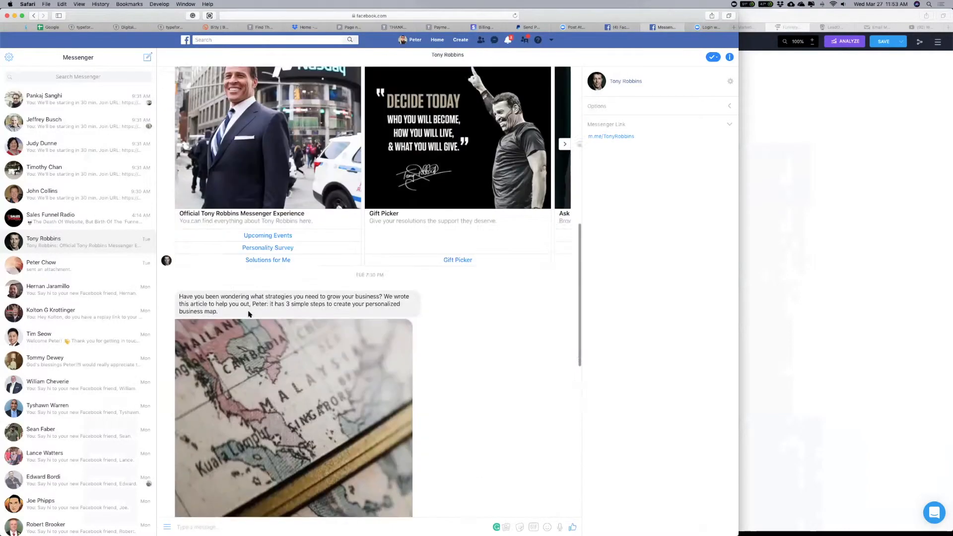
scroll(249, 314, down, 5)
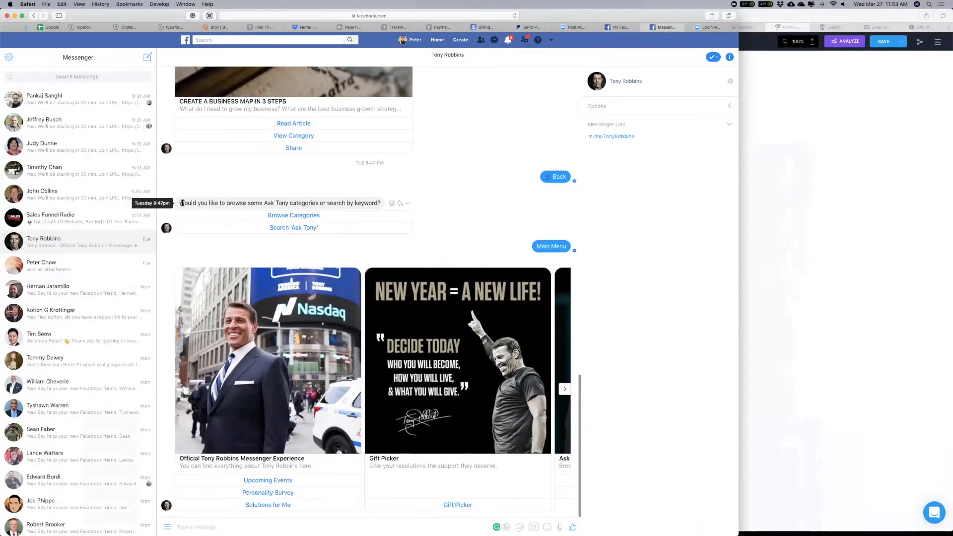
drag(179, 203, 380, 201)
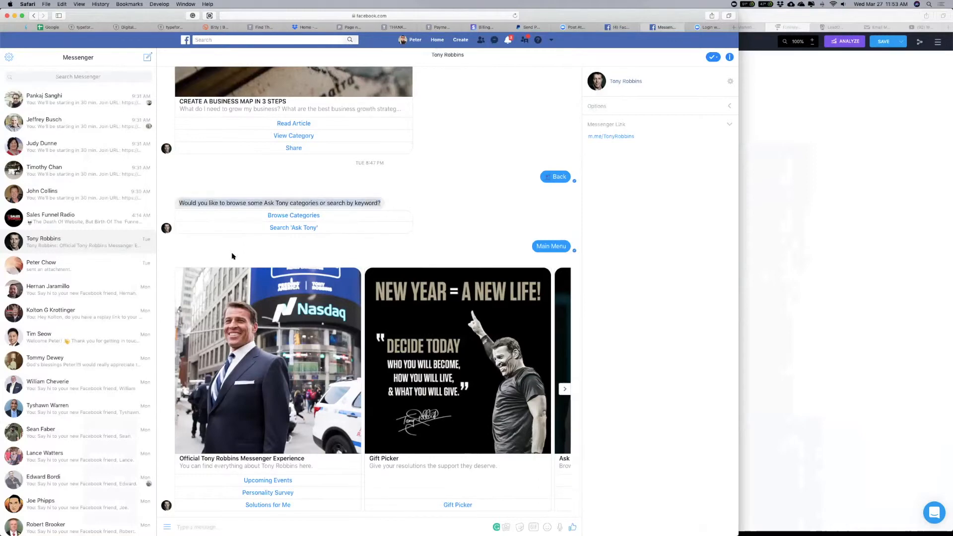
scroll(230, 250, up, 5)
scroll(229, 250, up, 4)
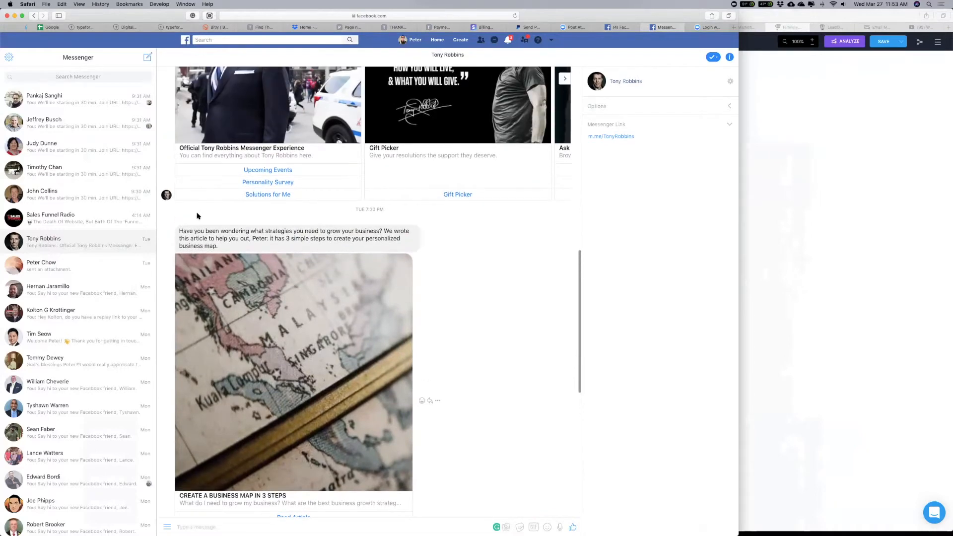
Step: Copy the business-growth strategies message above the business map article and paste it into the Campaign #1 - OFFER text block in Chrome
drag(179, 231, 238, 248)
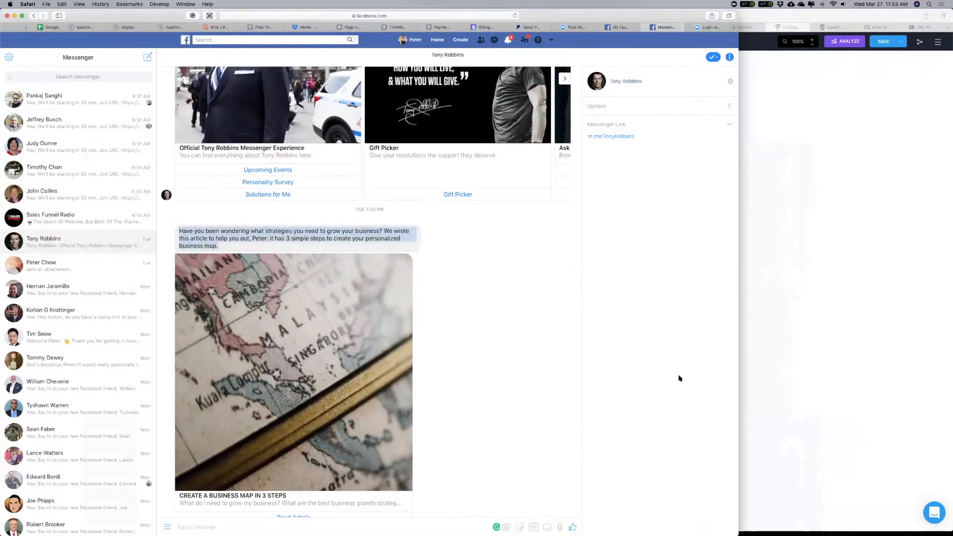
key(super+c)
key(super+Tab)
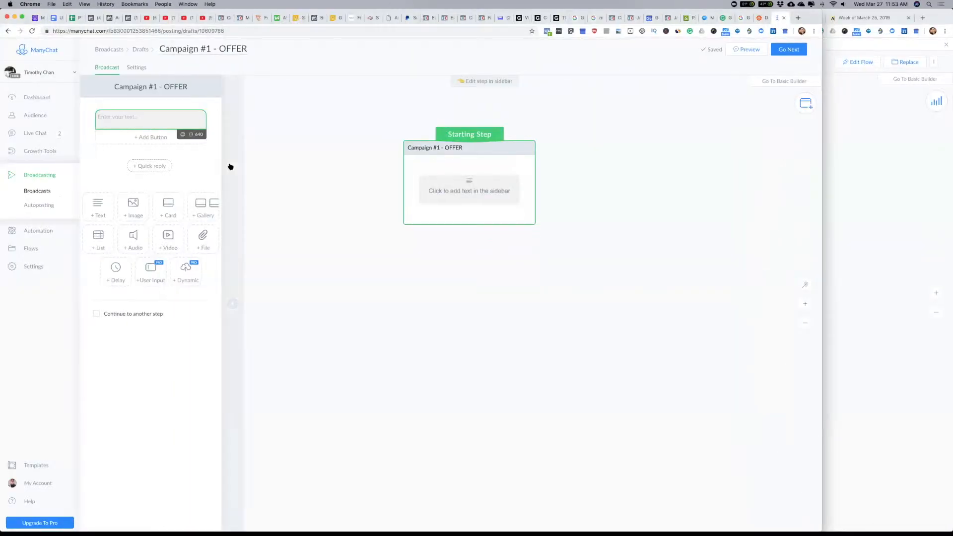
key(super+v)
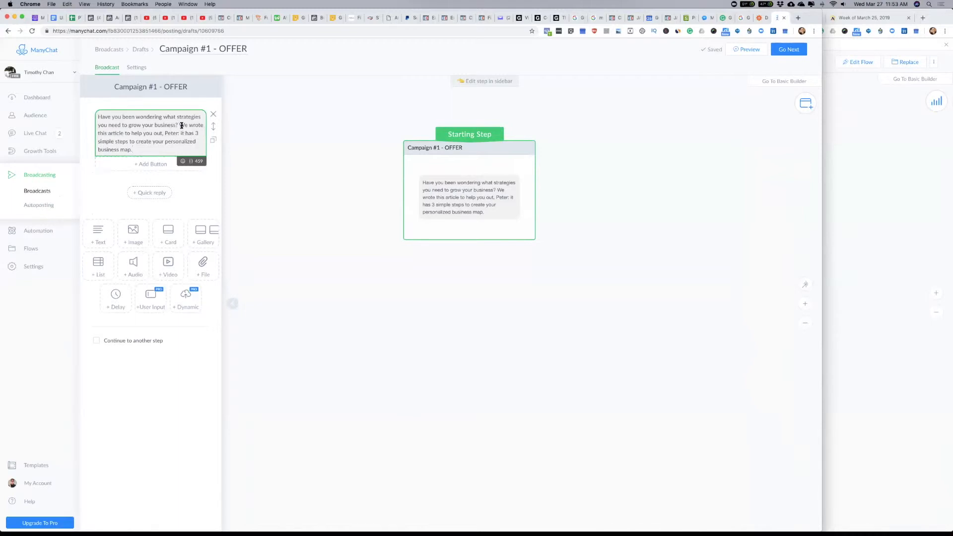
Step: Replace "wrote this article to help you out" in the message with "have a proven plan that we have been crushing it with our team"
mouse_move(180, 125)
mouse_down()
mouse_move(157, 134)
mouse_move(168, 134)
mouse_up()
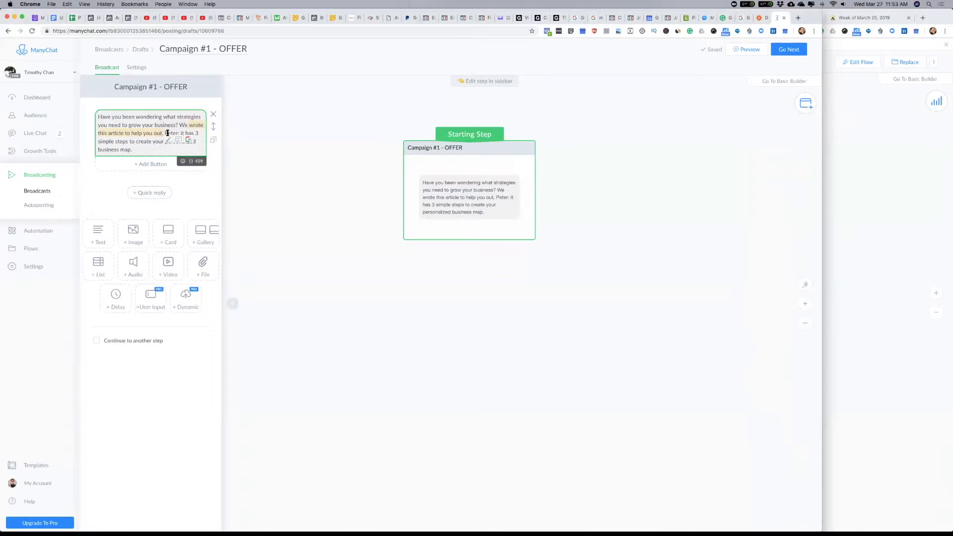
text(hav)
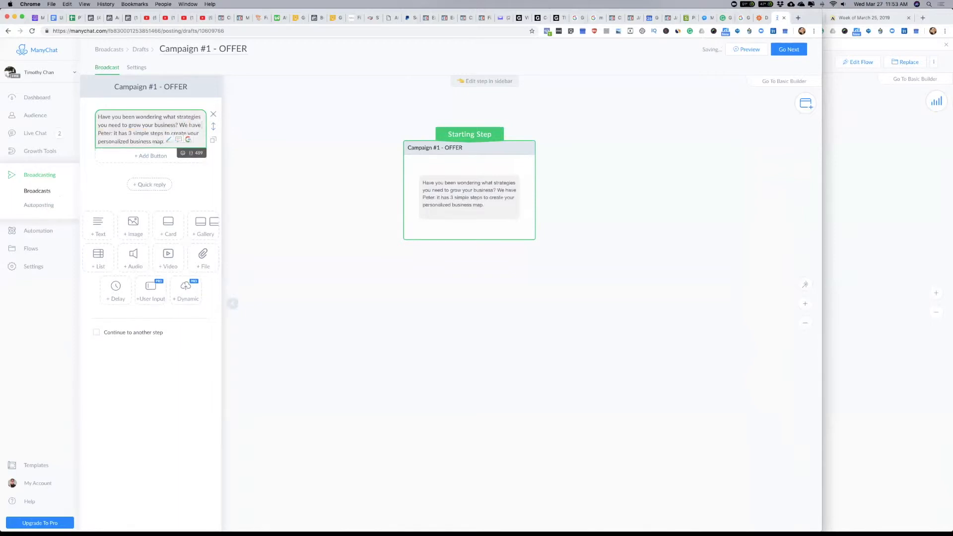
text(e a)
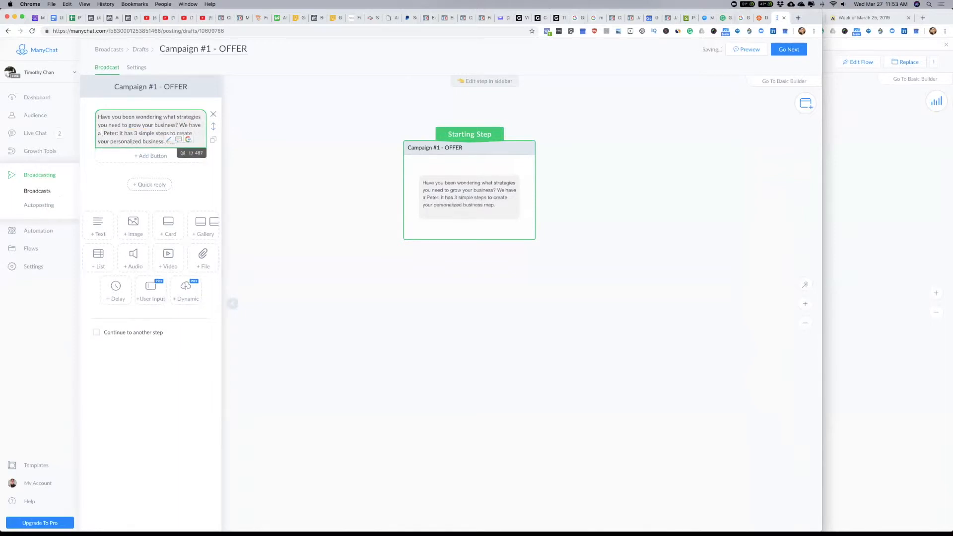
text( proven plan)
text( that we have)
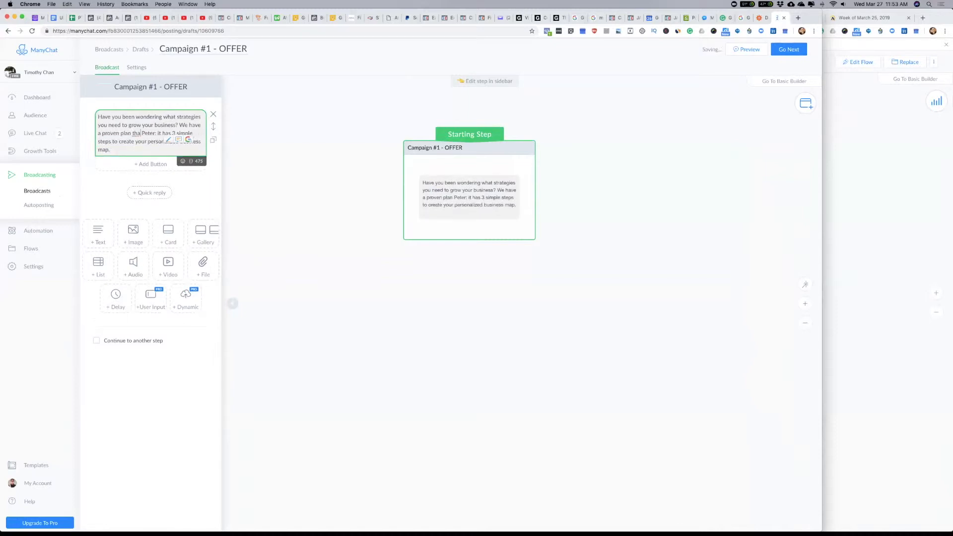
text( been crushing it)
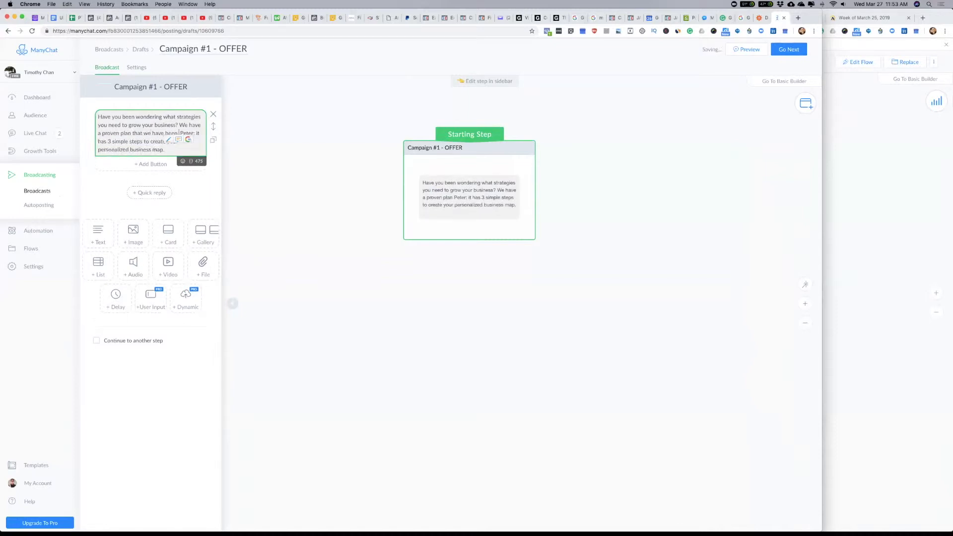
text( with our te)
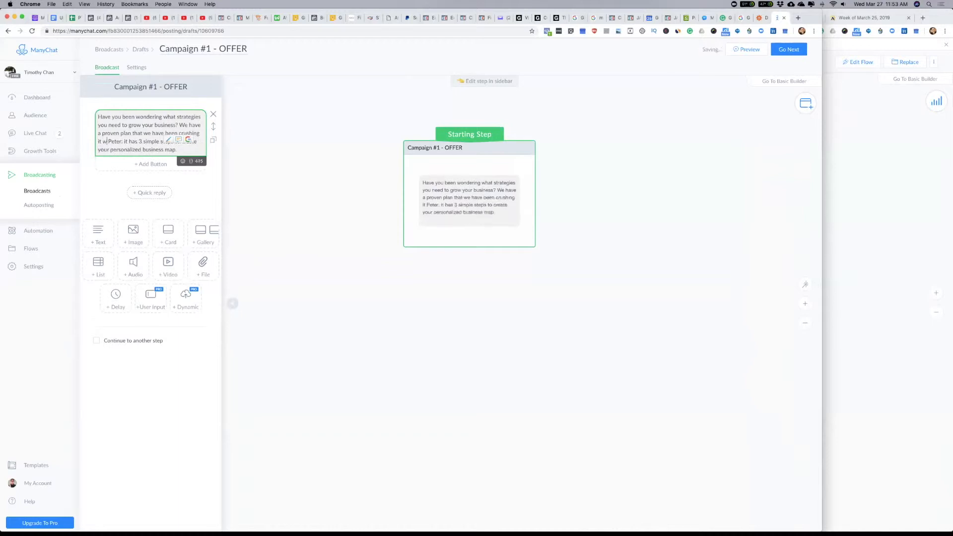
text(am)
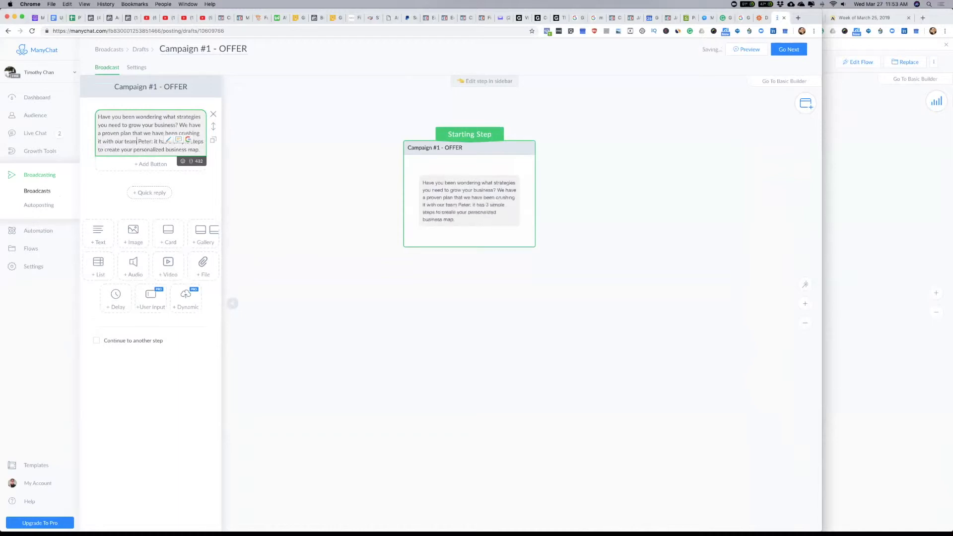
text(.)
key(BackSpace)
text(.)
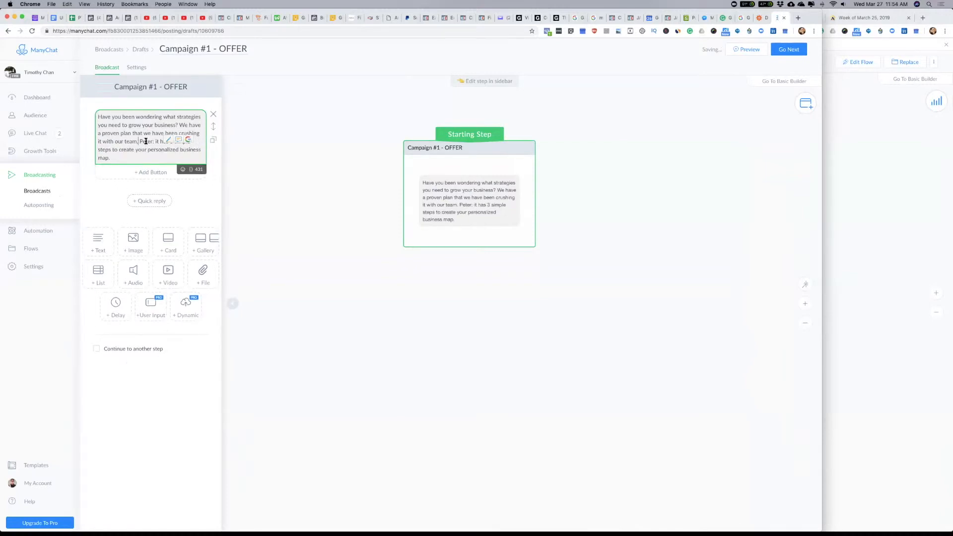
Step: Replace the personal name in the message with the First Name field, followed by ", and" before "it has 3 simple steps"
click(191, 169)
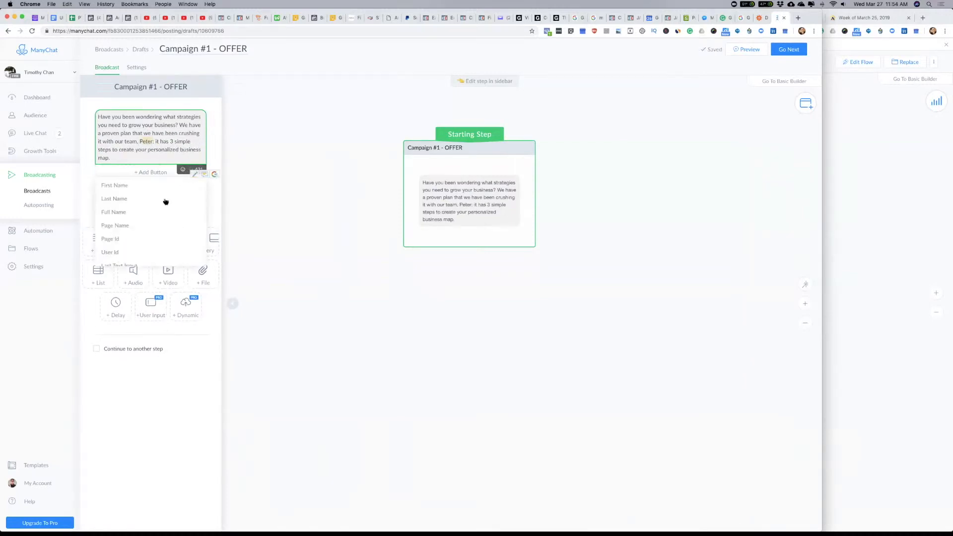
click(103, 188)
click(182, 144)
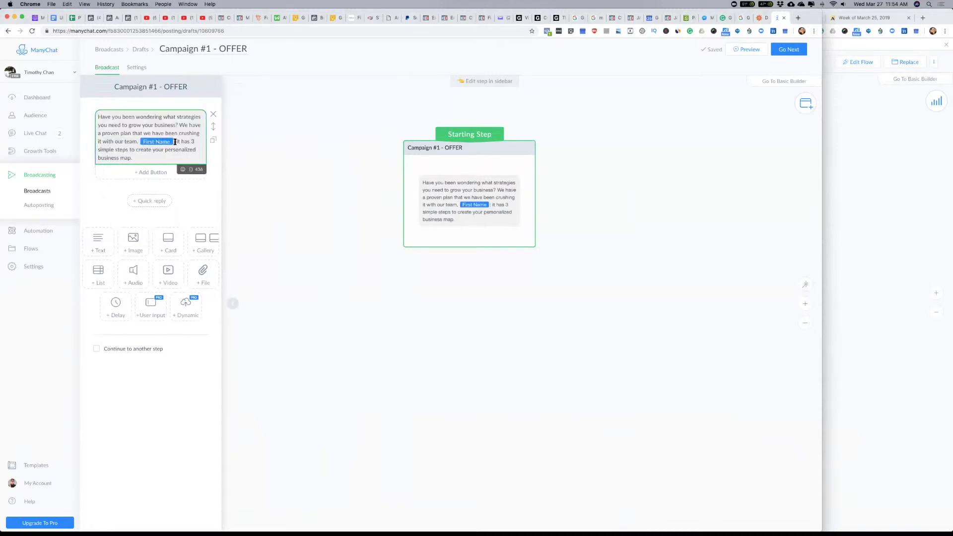
click(175, 142)
text(, and)
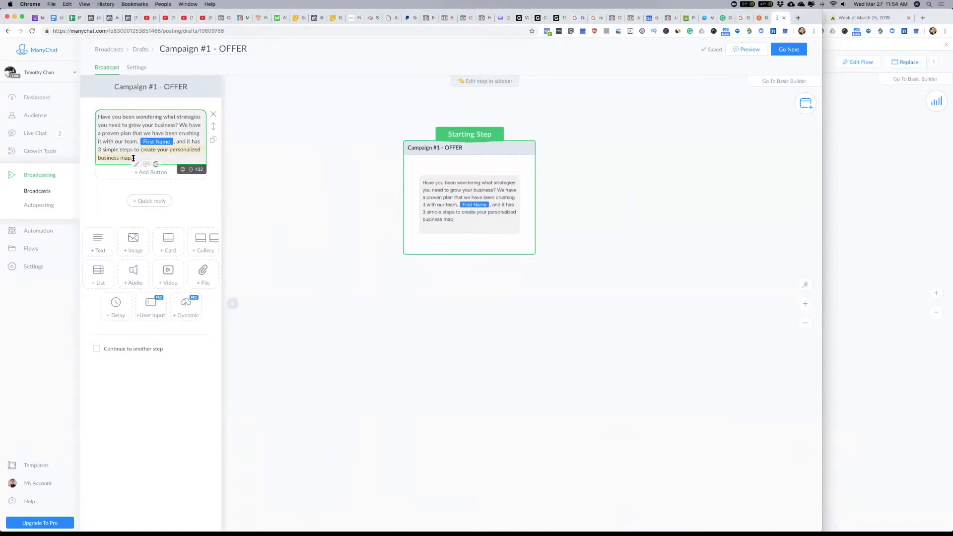
Step: Replace "create your personalized business map" at the end of the message with "follow. Interested...?"
text(follow. Intere)
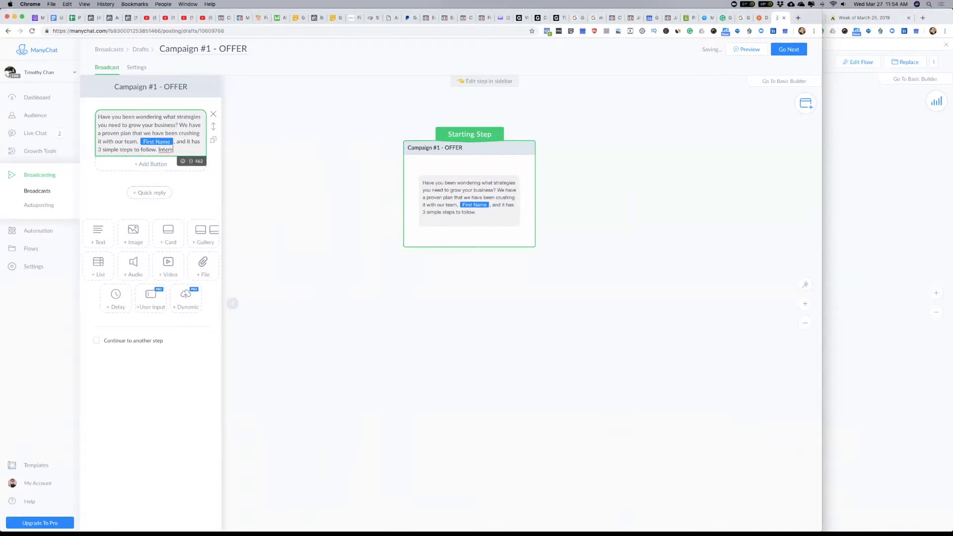
text(sted...?)
Step: Add two buttons titled "Yes" and "No Thanks!" below the offer message
click(150, 164)
text(Yes)
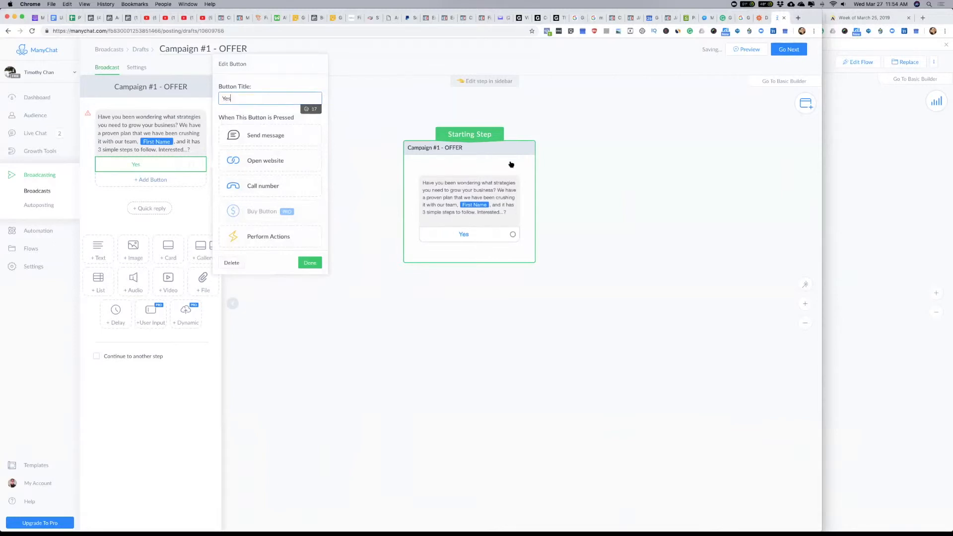
click(158, 183)
text(No thanks!)
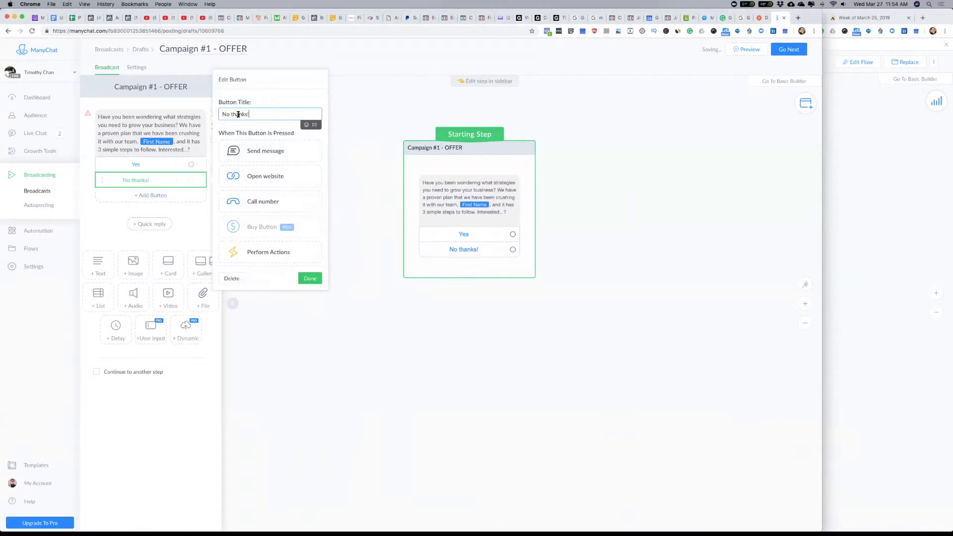
click(233, 114)
key(BackSpace)
text(T)
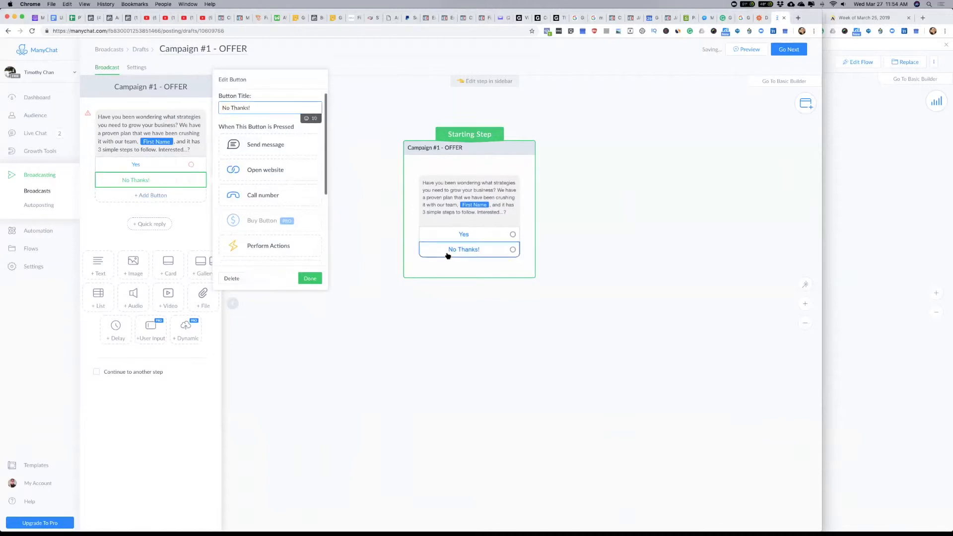
Step: Make the "No Thanks!" button send a new message and name that message step "No"
click(286, 148)
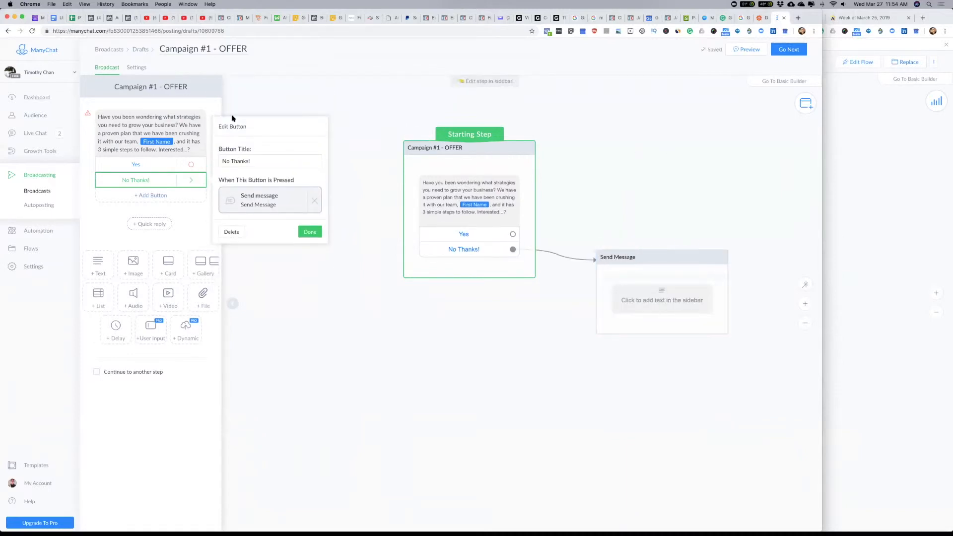
click(649, 296)
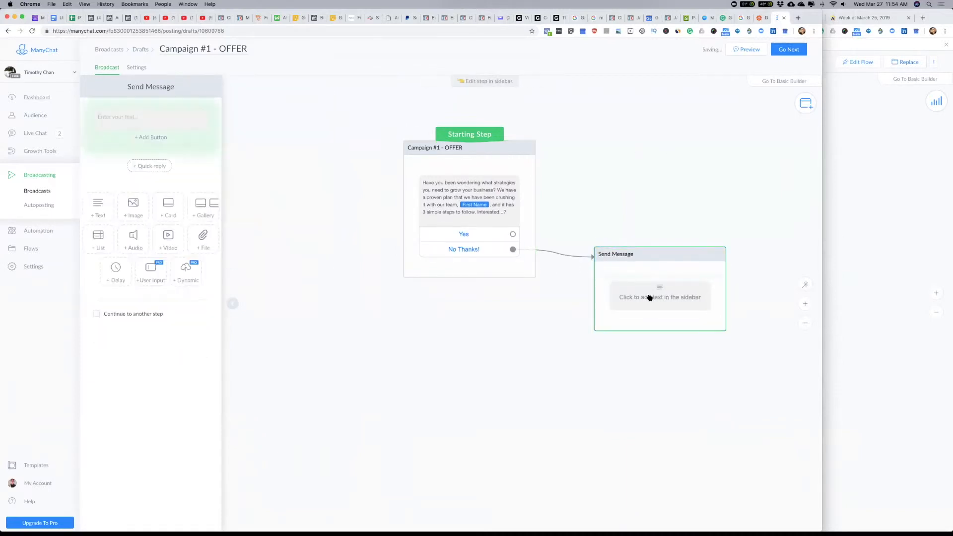
click(164, 89)
text(No)
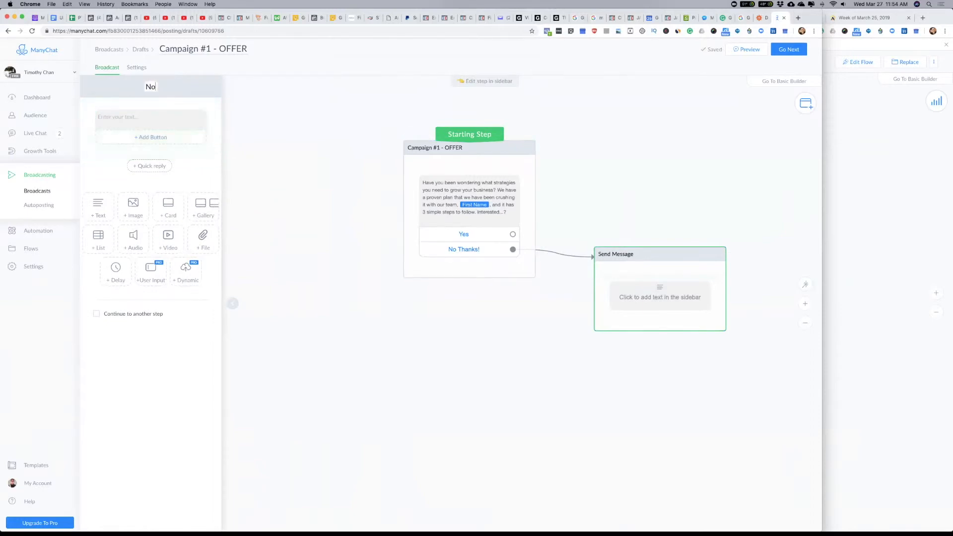
click(142, 118)
text(OK.)
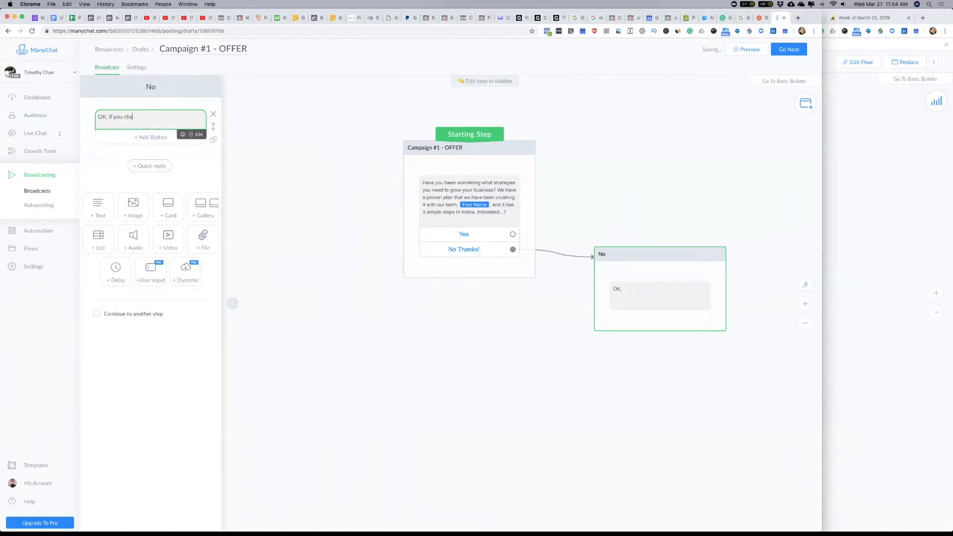
text( if you change your mind, you can always access)
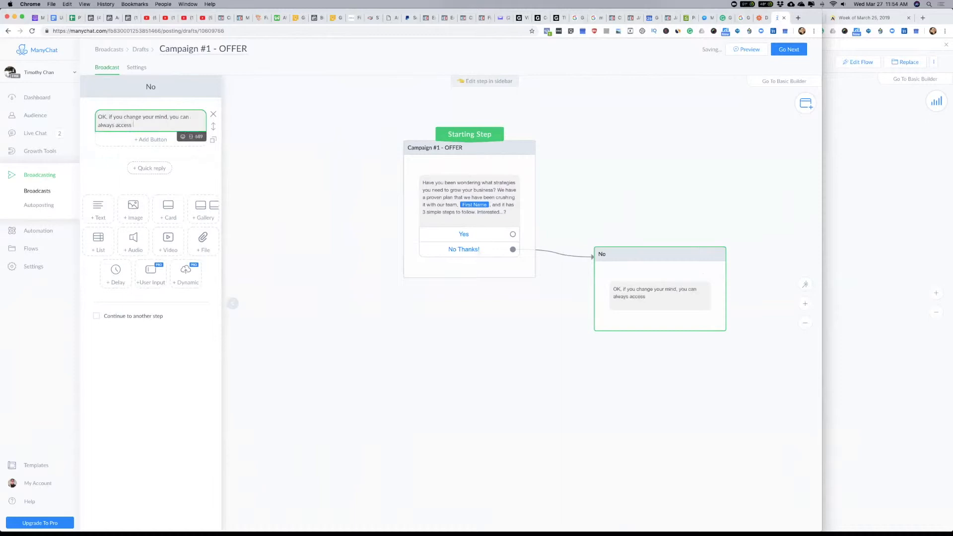
text(here...)
key(Return)
key(Return)
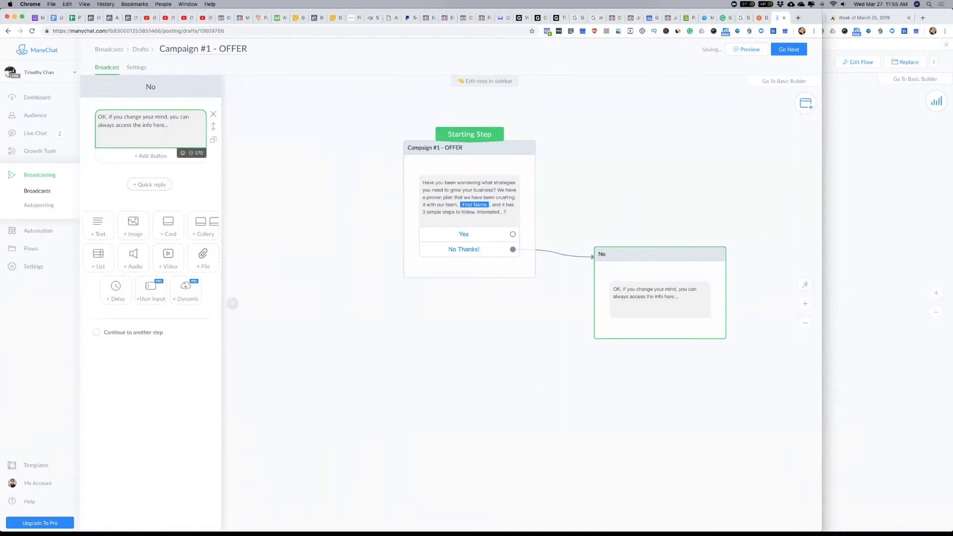
text(hto)
key(BackSpace)
click(192, 190)
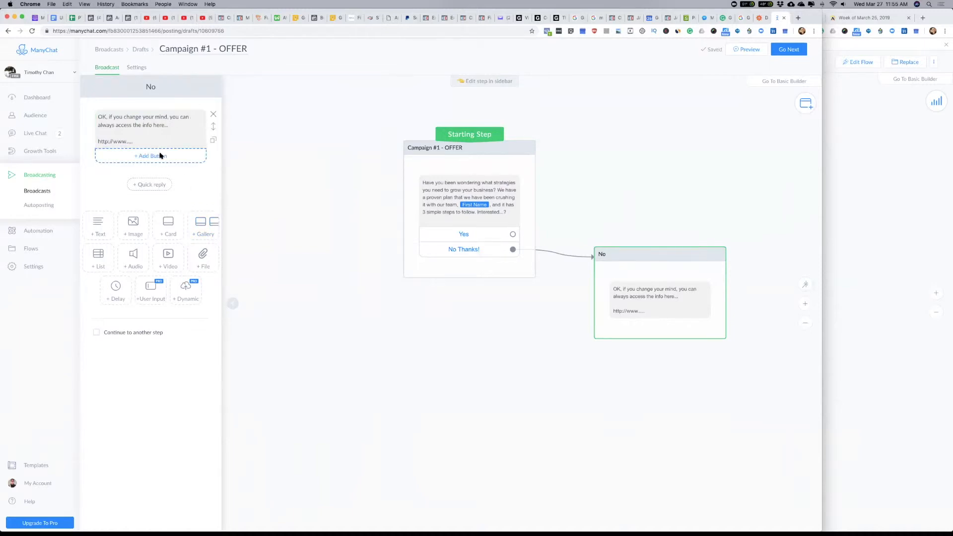
drag(98, 142, 196, 144)
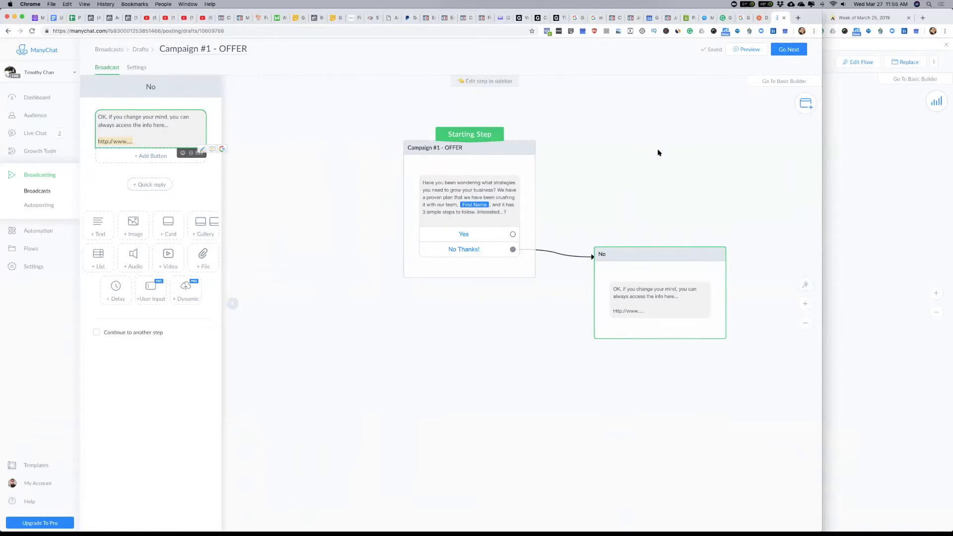
click(140, 49)
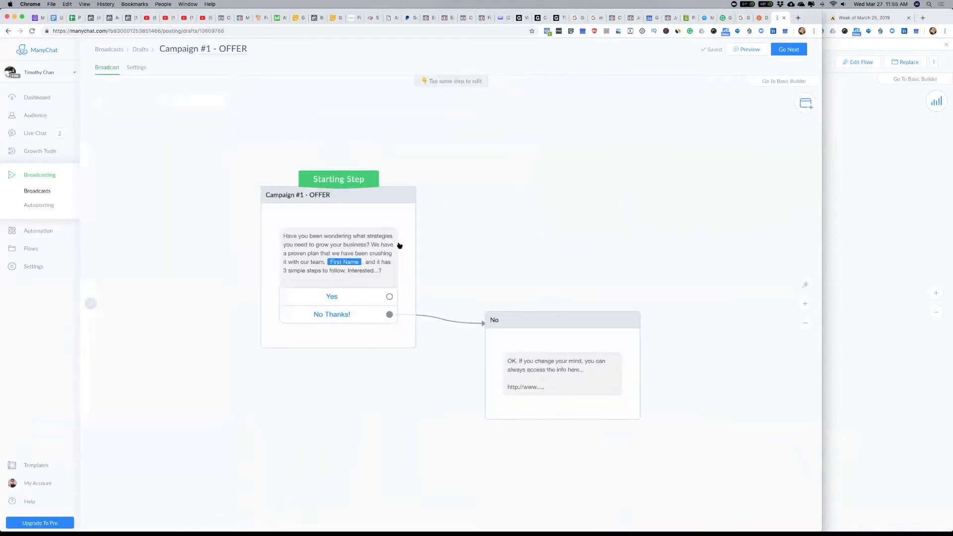
Step: Add a message step above the No step, connect the Yes button to it, and name it "Yes"
click(350, 297)
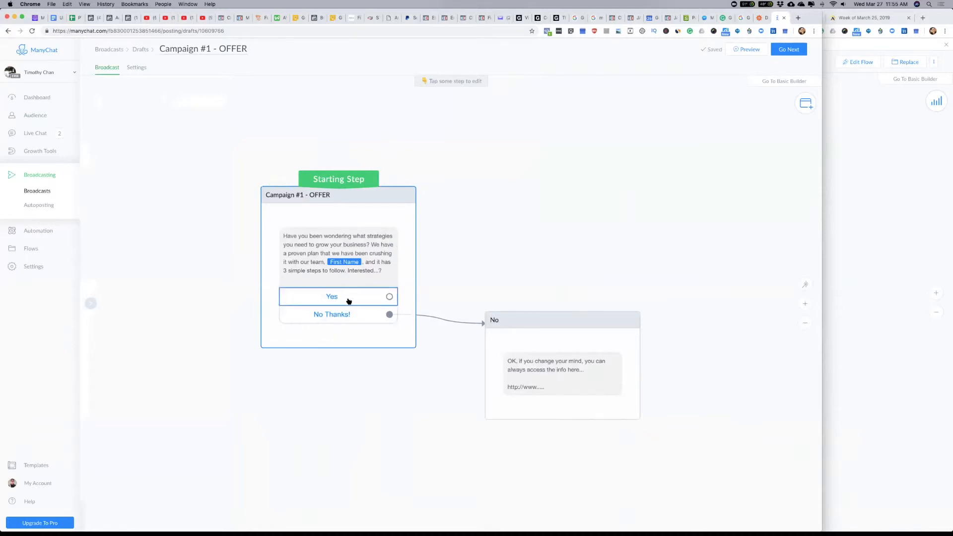
click(805, 104)
click(747, 106)
drag(620, 315, 574, 198)
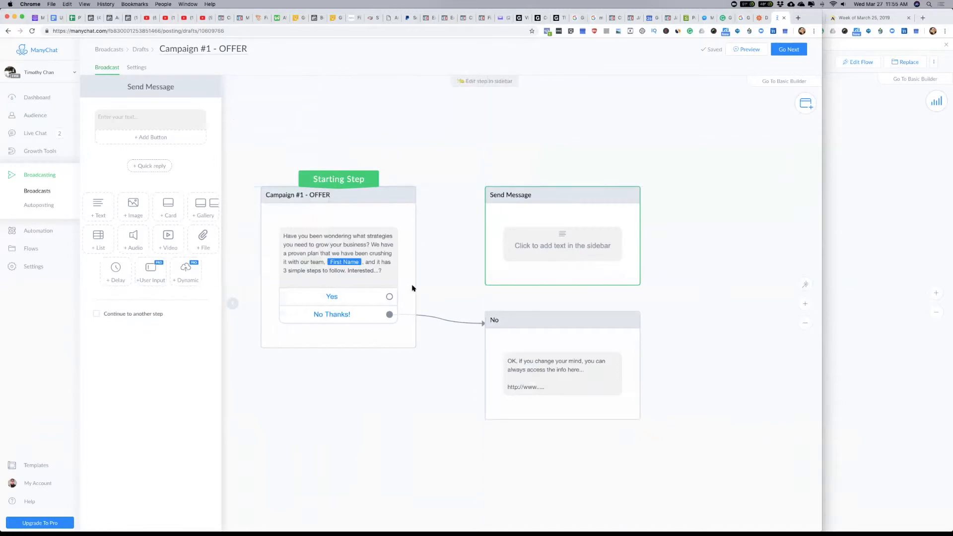
drag(390, 296, 519, 204)
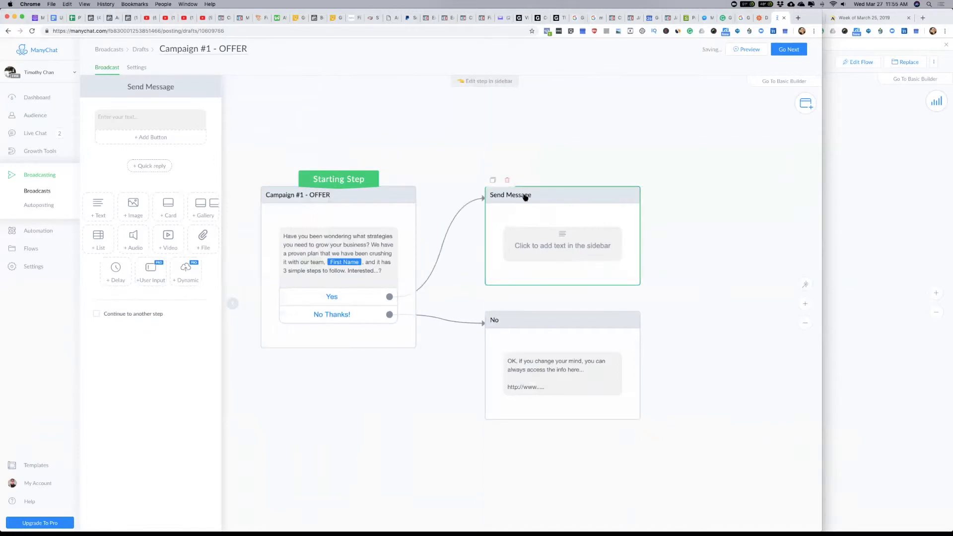
click(162, 86)
text(Yes)
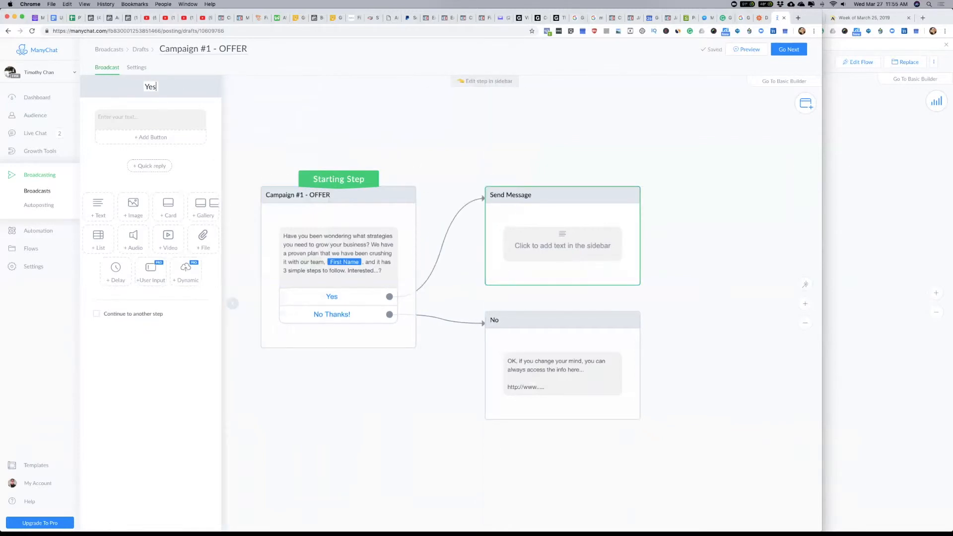
click(165, 119)
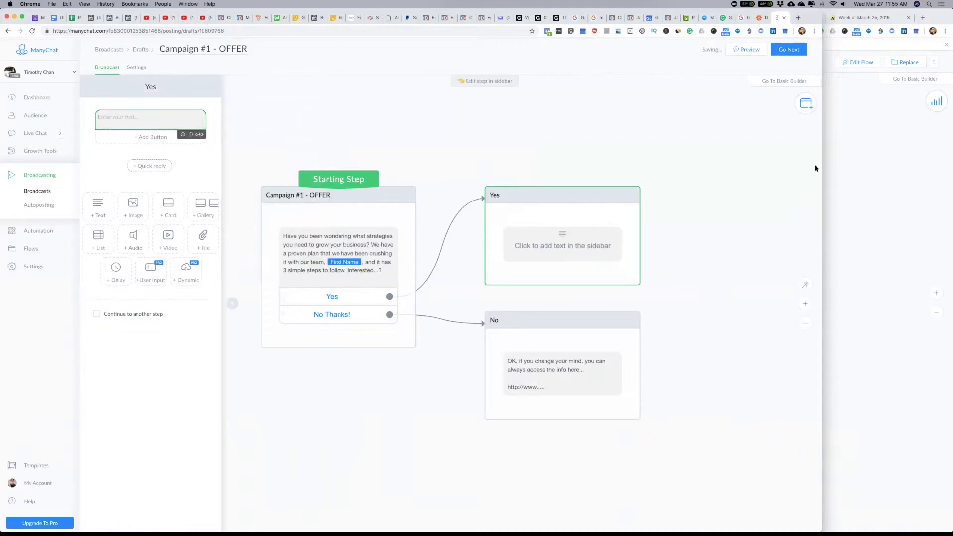
click(907, 203)
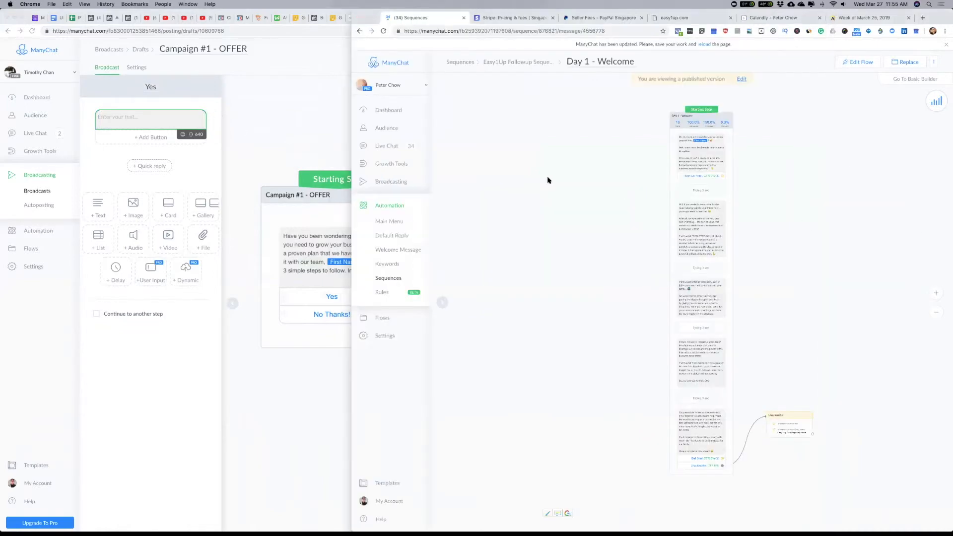
key(super+Tab)
scroll(417, 310, down, 5)
scroll(409, 308, down, 2)
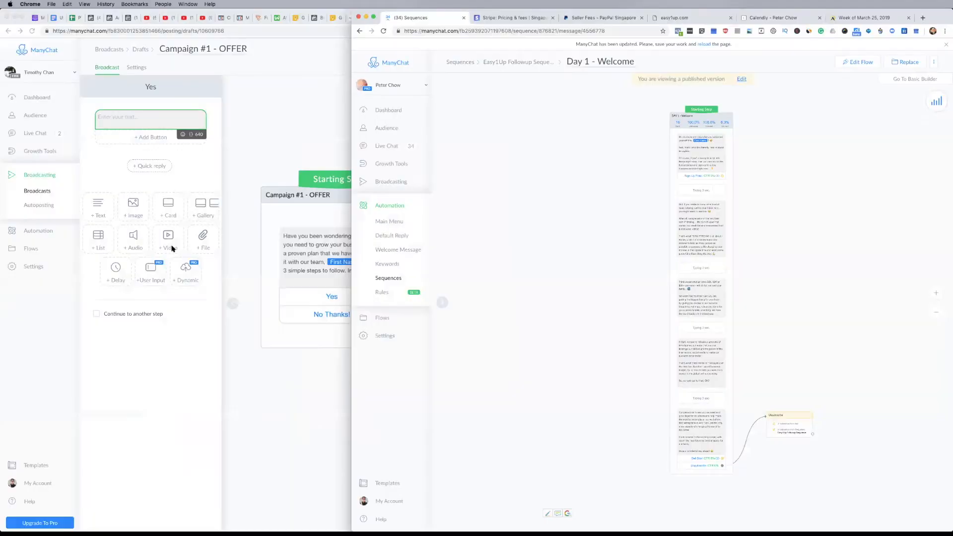
click(212, 120)
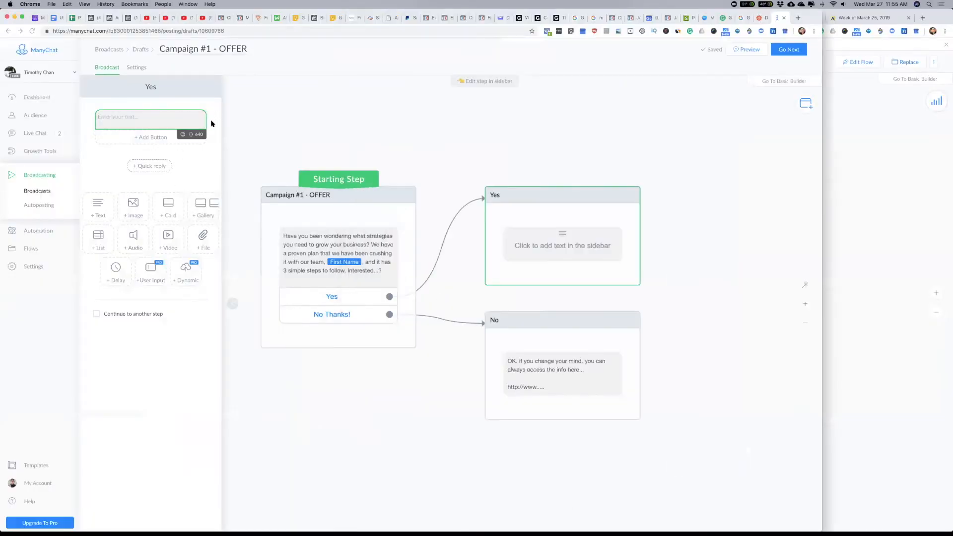
Step: Add a card to the Yes step and remove its empty text block
click(170, 210)
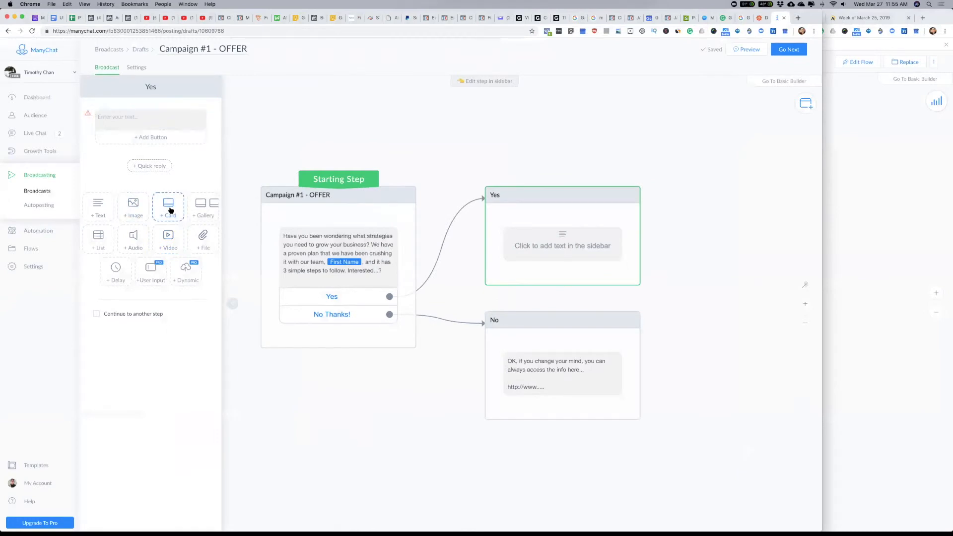
click(214, 113)
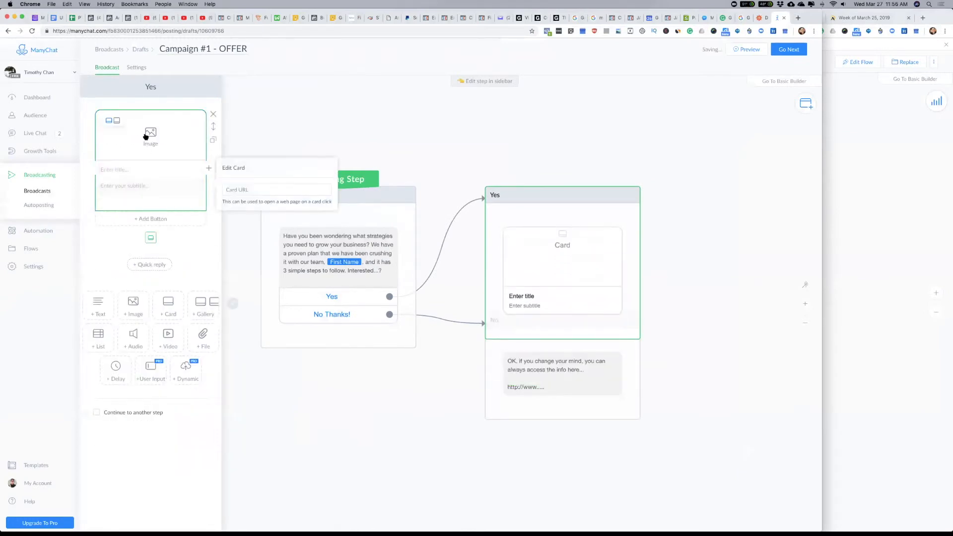
Step: Upload gym-shoes.png from the Downloads folder as the card's image
click(149, 137)
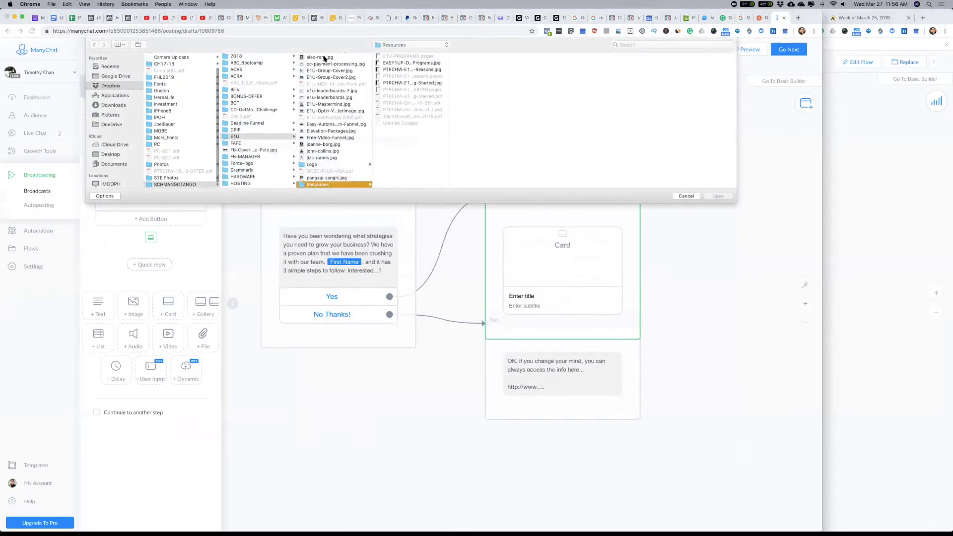
click(324, 57)
click(313, 90)
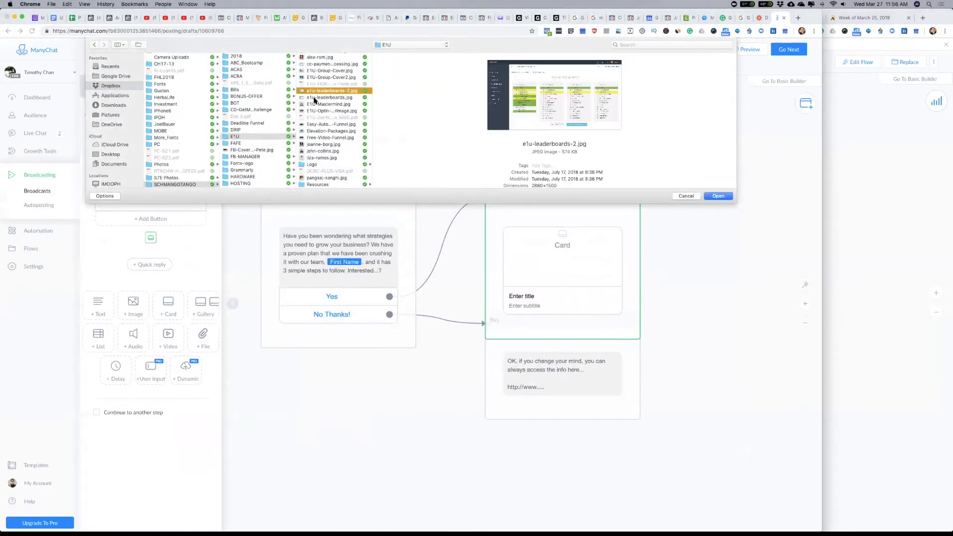
click(314, 139)
click(260, 129)
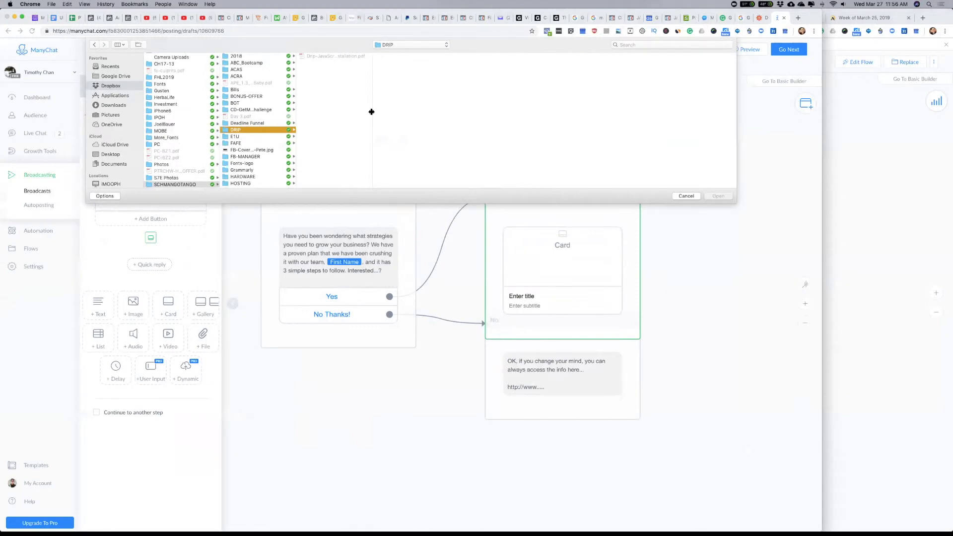
click(114, 105)
scroll(172, 169, down, 2)
scroll(173, 169, up, 5)
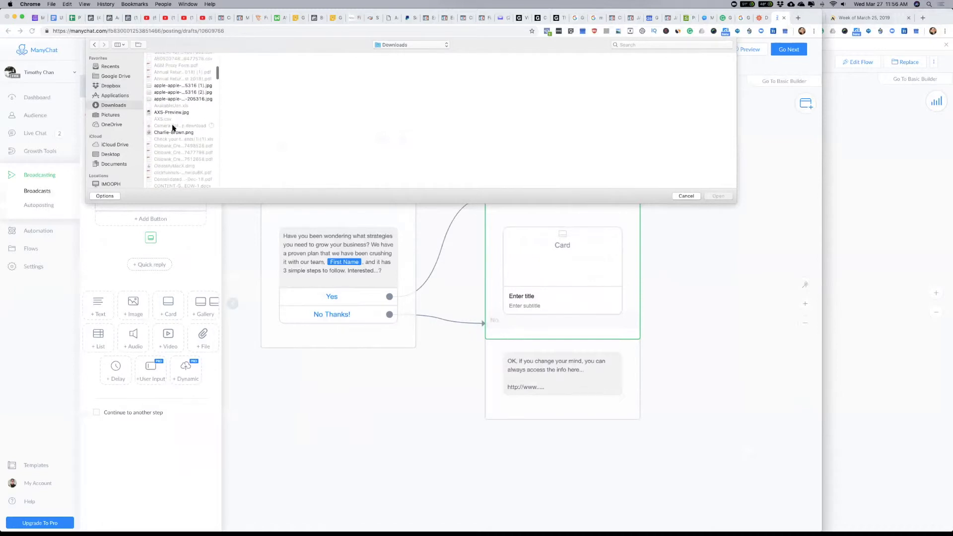
click(161, 113)
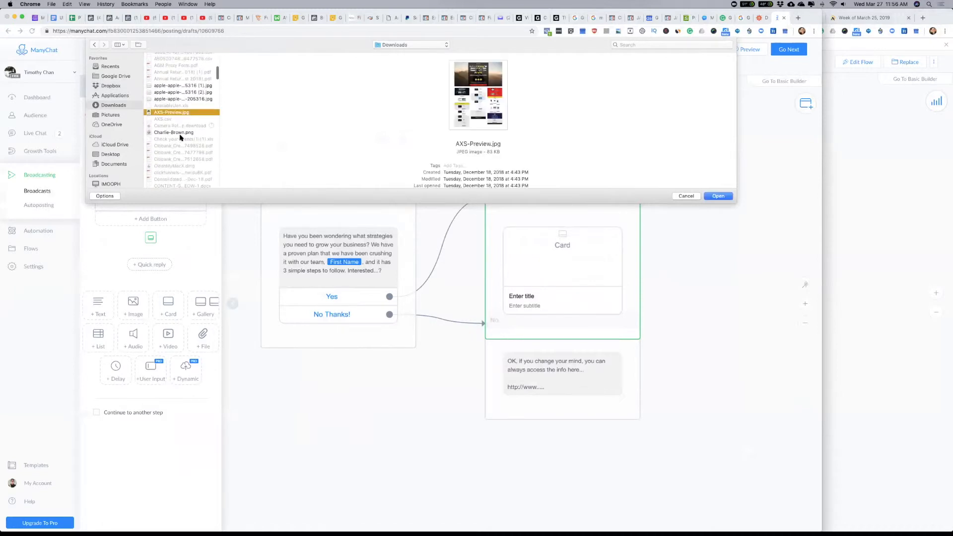
click(173, 92)
scroll(179, 125, down, 10)
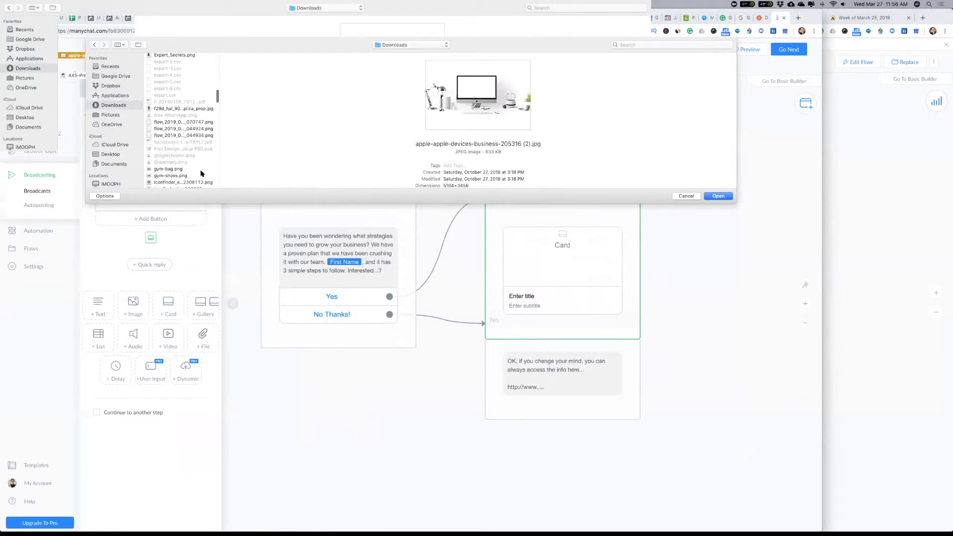
click(165, 169)
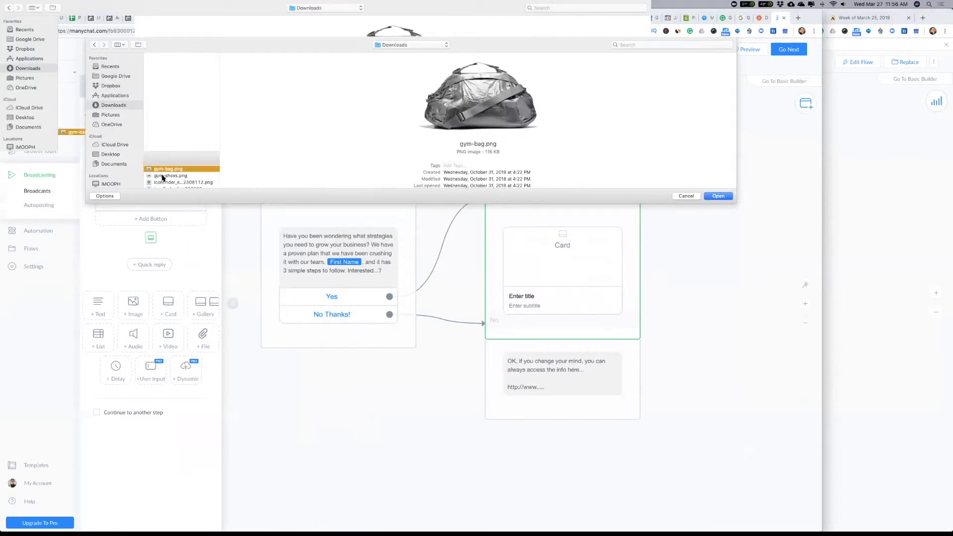
click(164, 175)
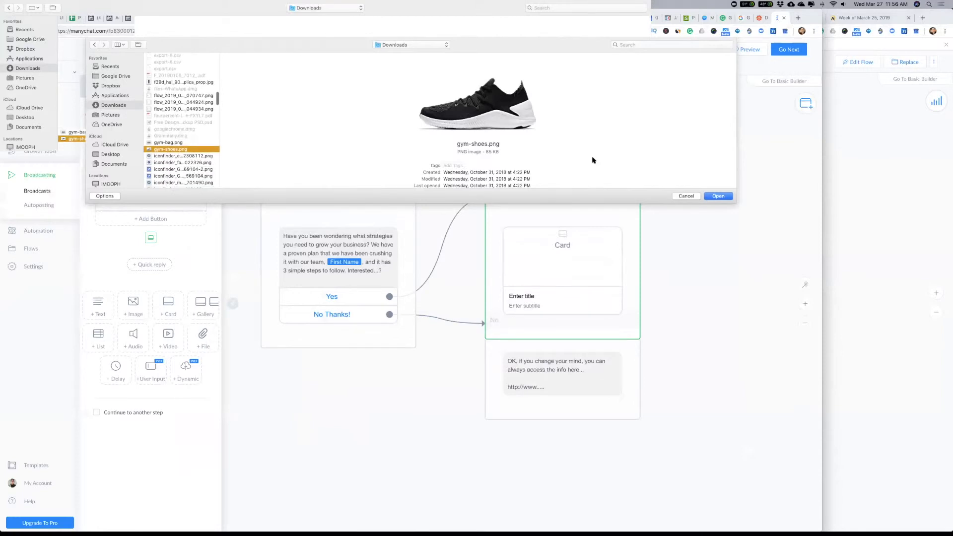
click(718, 196)
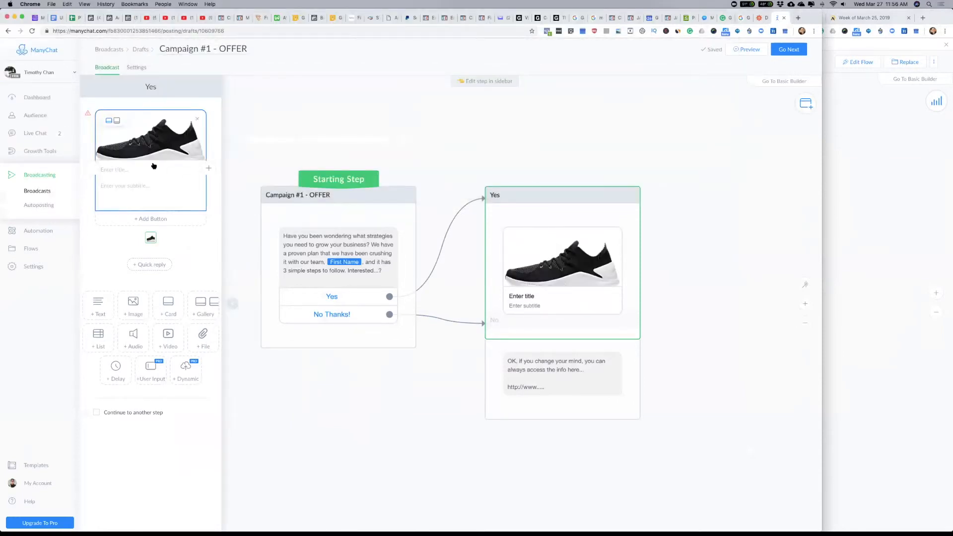
Step: Title the card "Simple 3 Step Formula For Success"
click(126, 169)
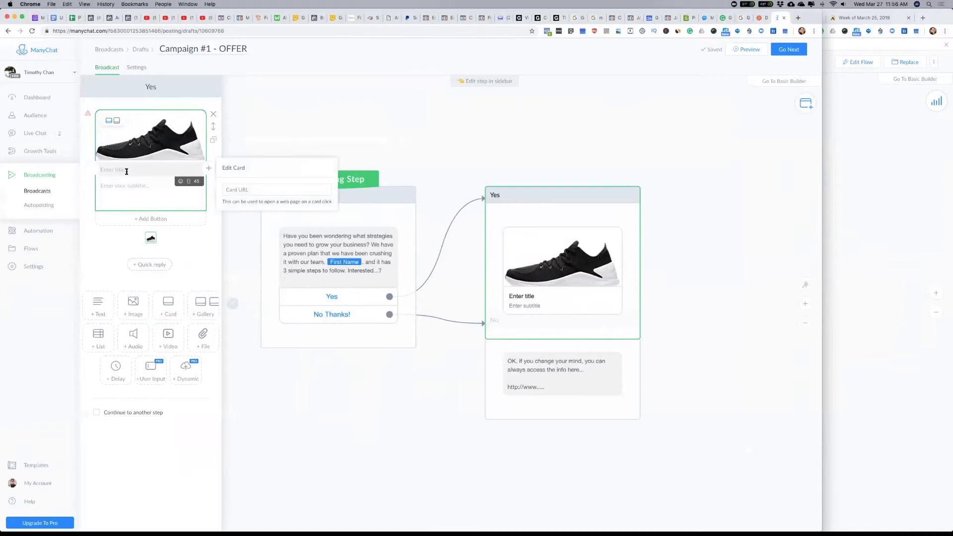
text(S)
text(imple 3 Step )
text(Formula For S)
text(uvv)
key(BackSpace)
key(BackSpace)
key(BackSpace)
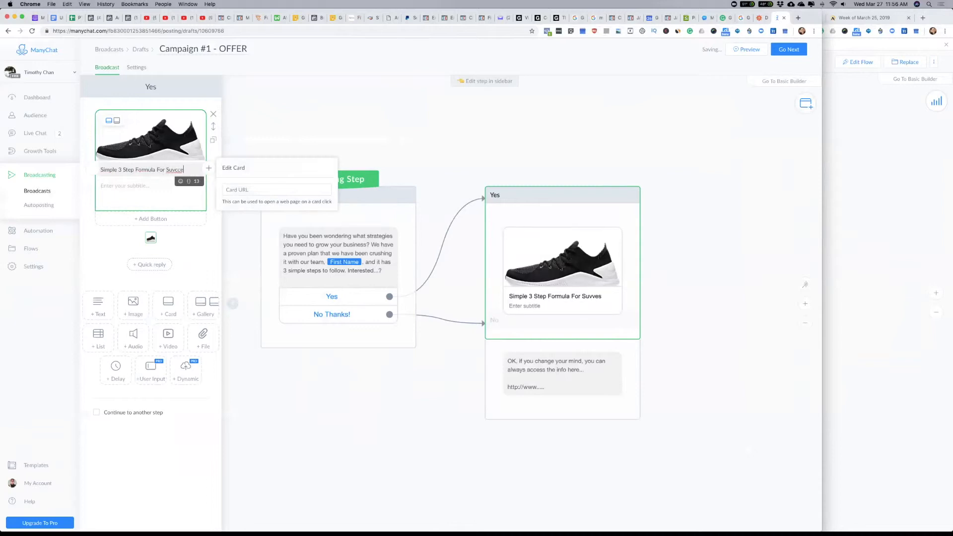
click(176, 169)
key(BackSpace)
Step: Enter "Your description of offer here..." as the card's subtitle
click(153, 196)
text(Your description of offer here...)
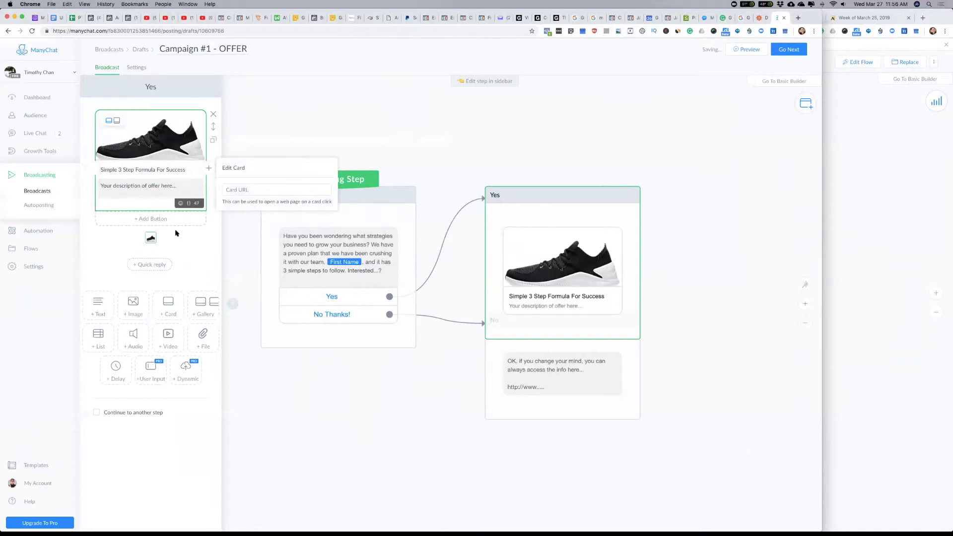
Step: Add a card button titled "Put in a link" and try the Open website action for it
click(156, 218)
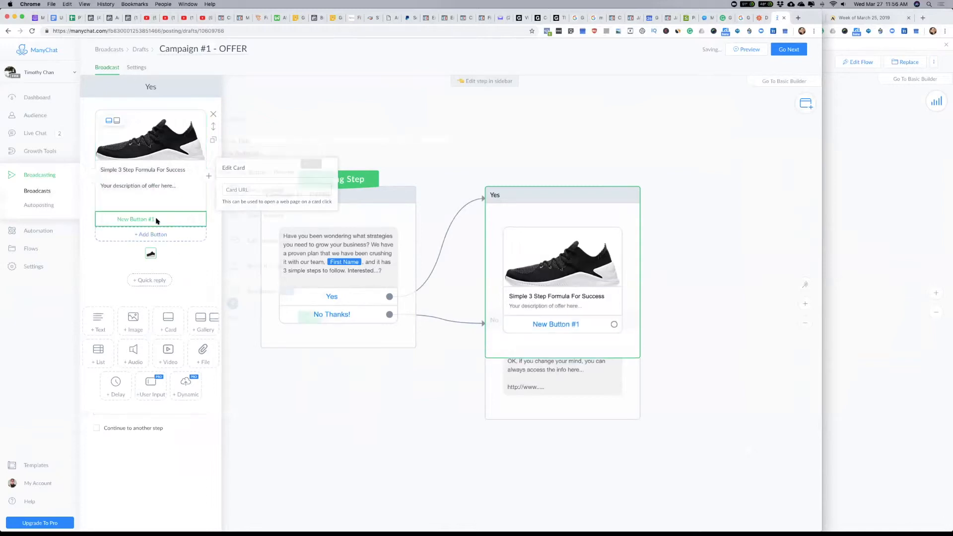
triple_click(274, 153)
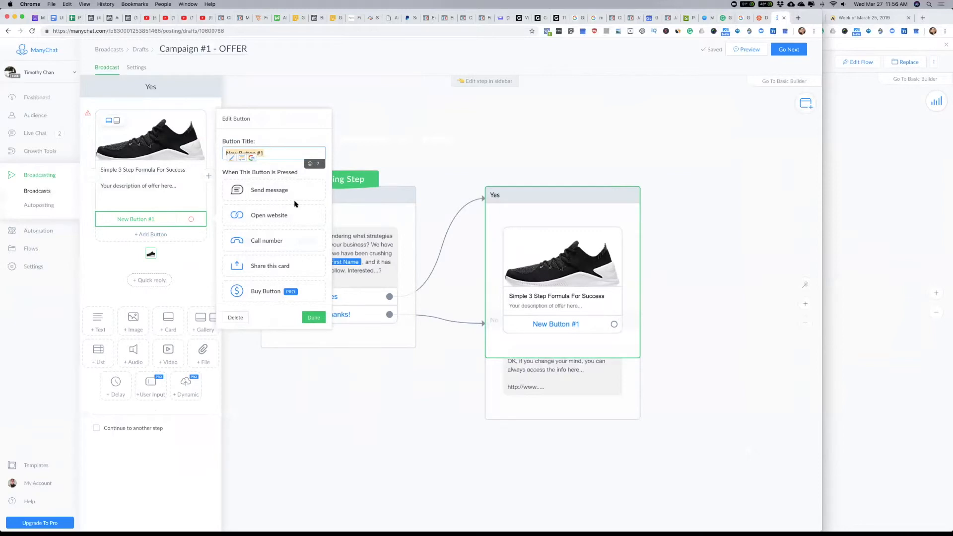
text(Put in a link)
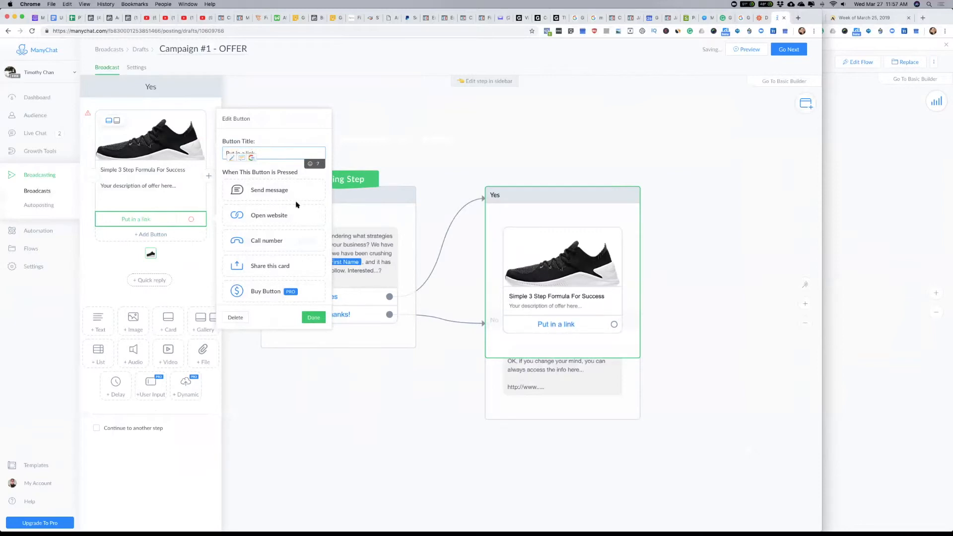
click(274, 217)
click(238, 232)
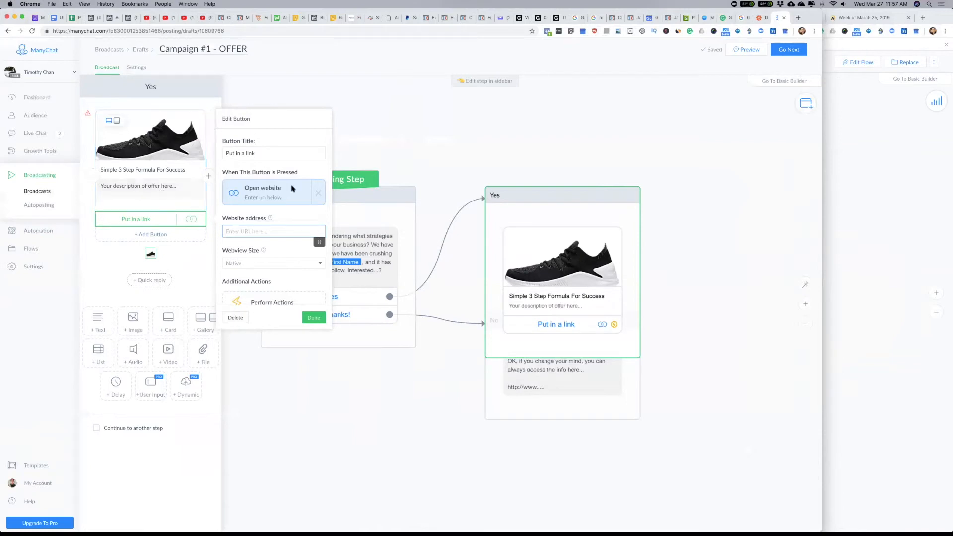
click(319, 193)
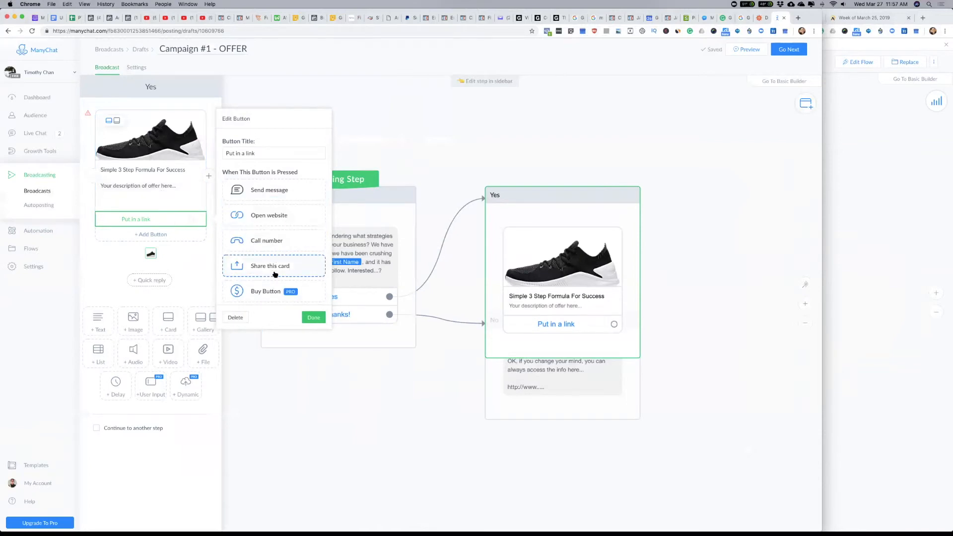
Step: Try the Buy Button action on the "Put in a link" button and delete that button
scroll(264, 237, down, 2)
click(263, 238)
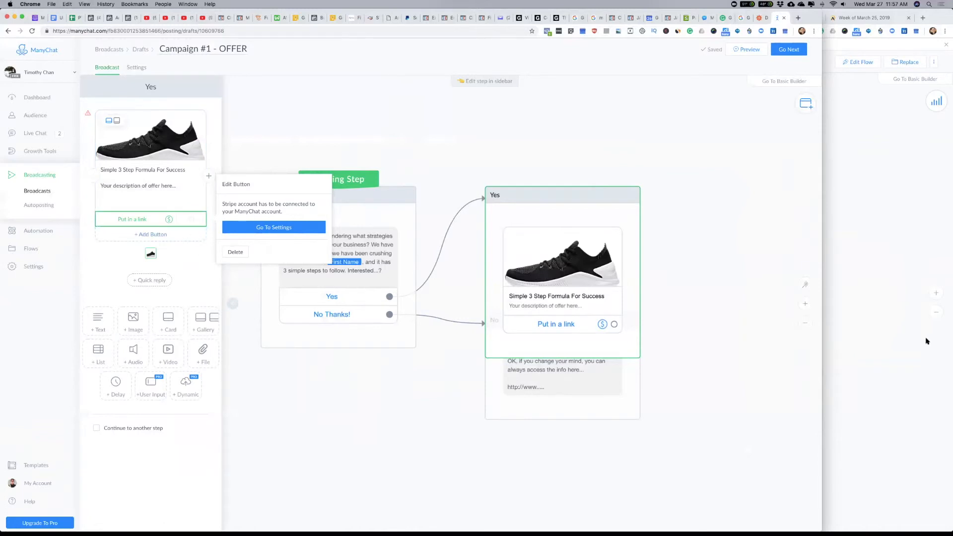
click(887, 269)
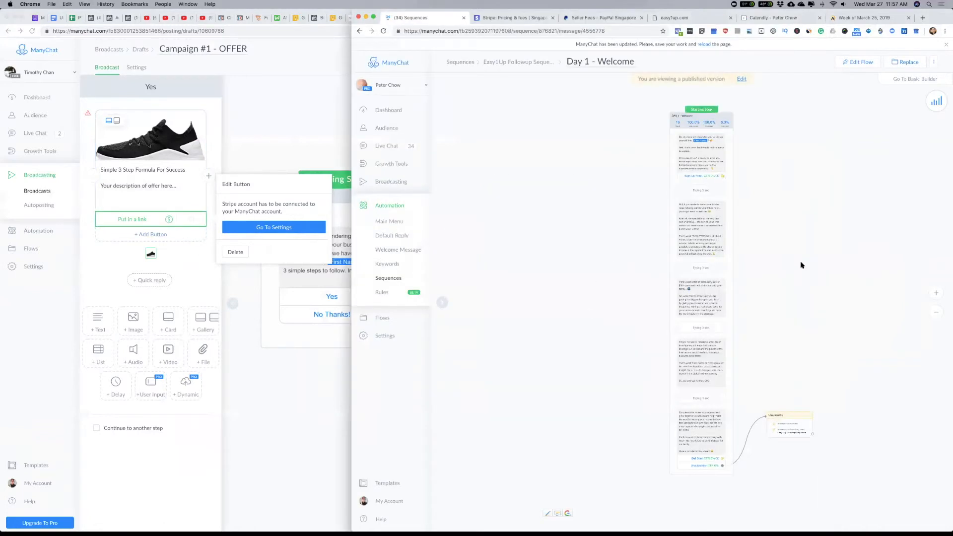
click(185, 254)
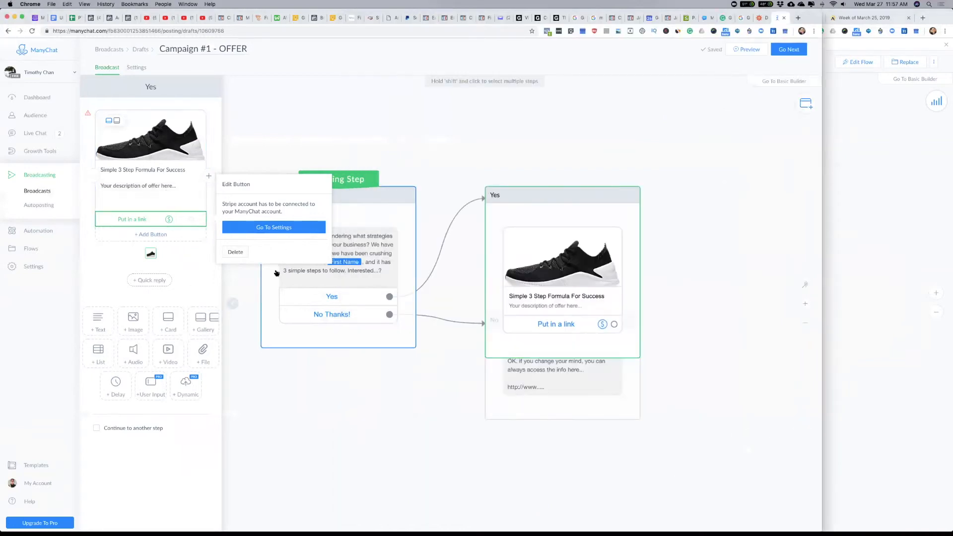
click(236, 252)
Step: Add a card button titled "Link to Offer" with the Open website action, leaving its address blank
click(143, 220)
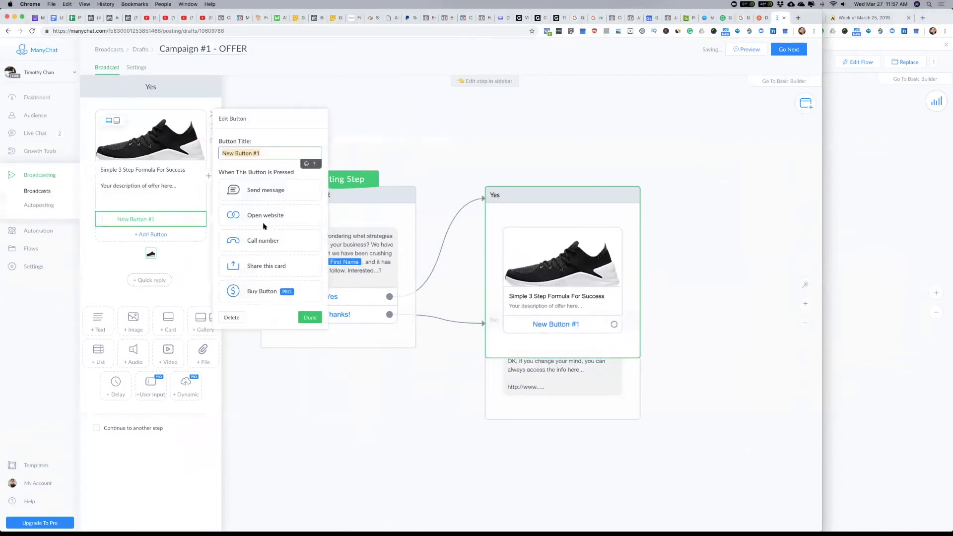
text(Link to )
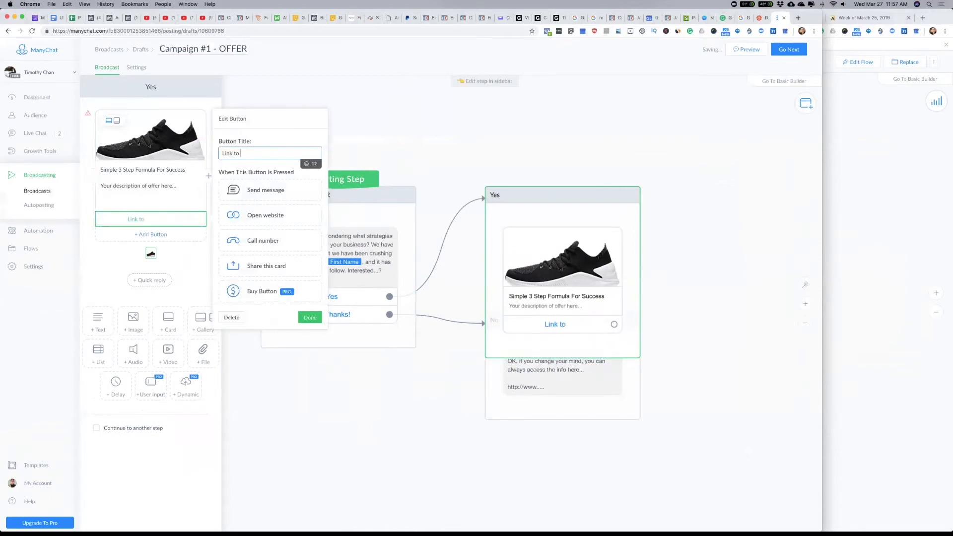
text(Offer)
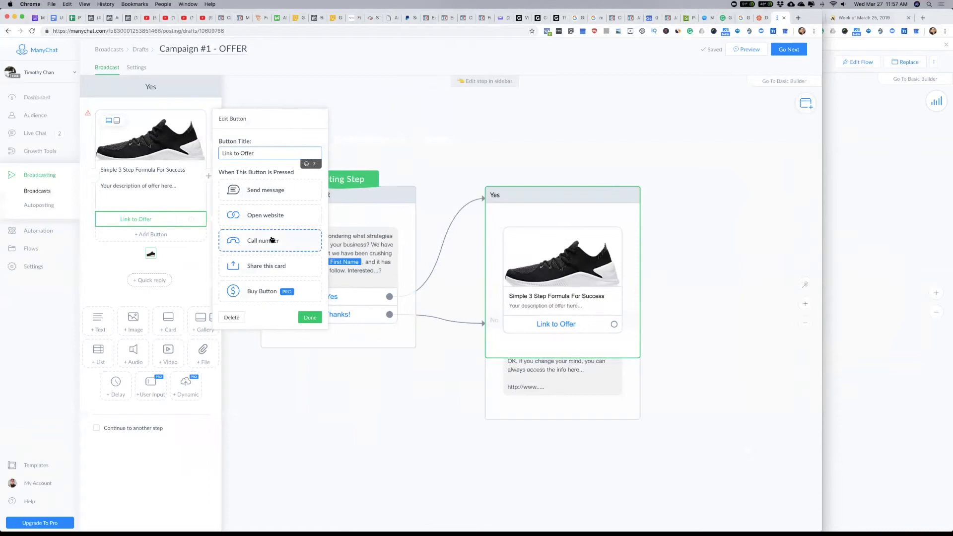
click(267, 217)
click(245, 234)
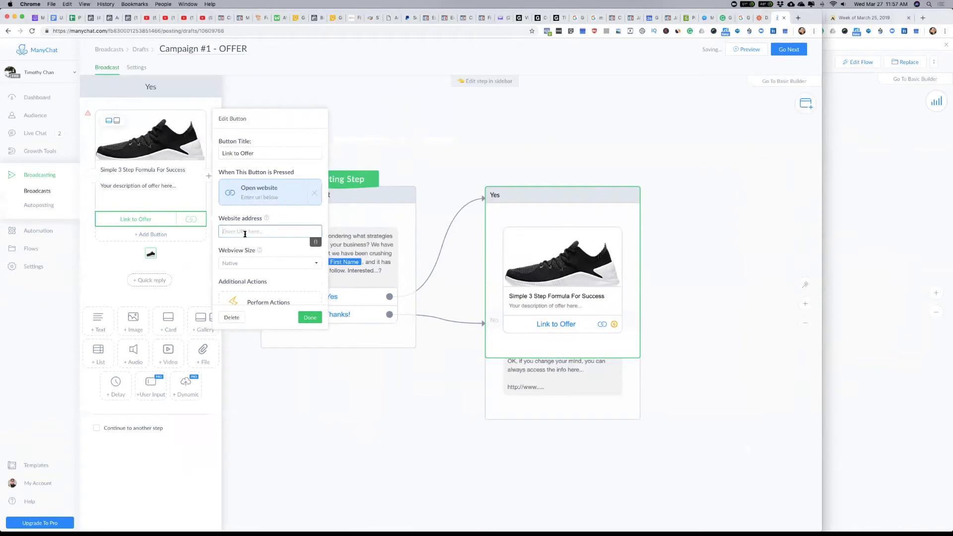
click(310, 317)
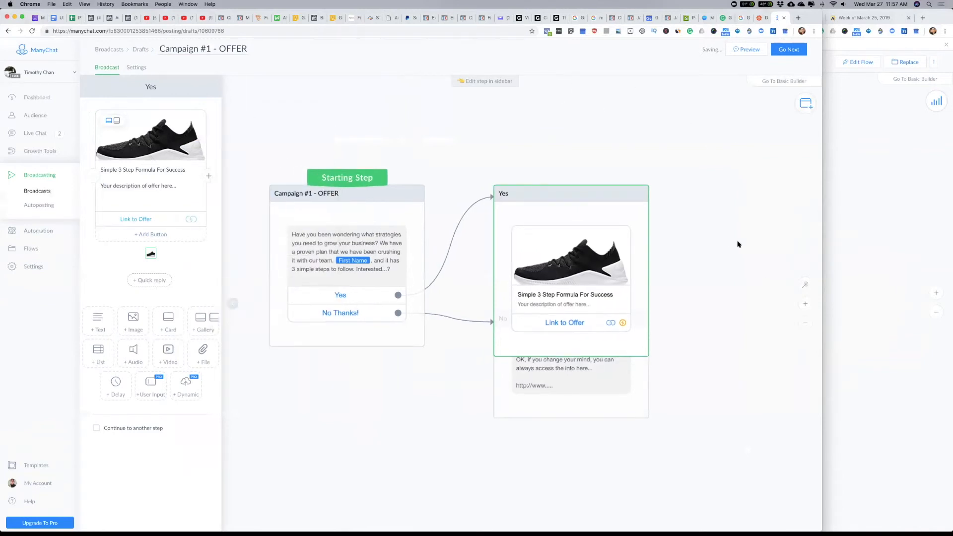
Step: Auto-arrange the steps of the broadcast flow and continue to the broadcast's settings
click(804, 285)
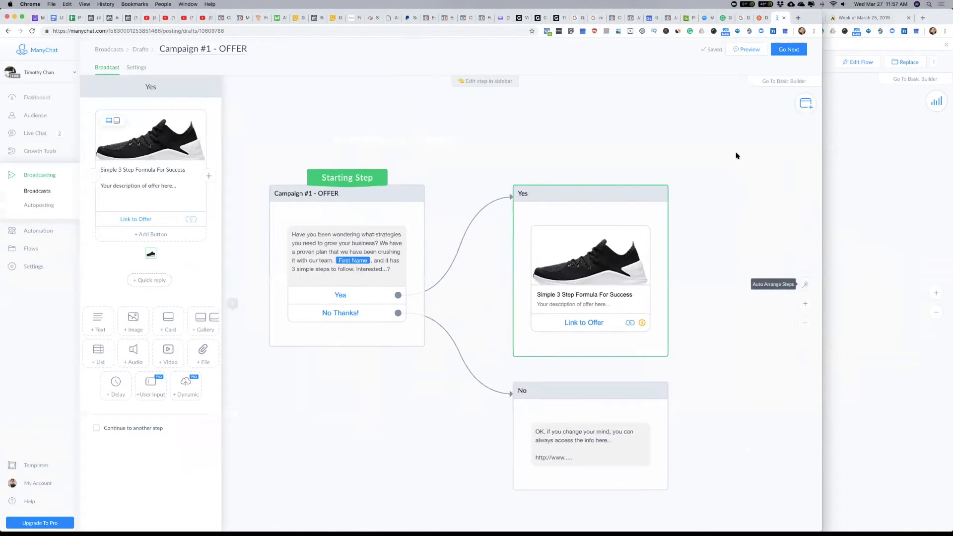
click(792, 51)
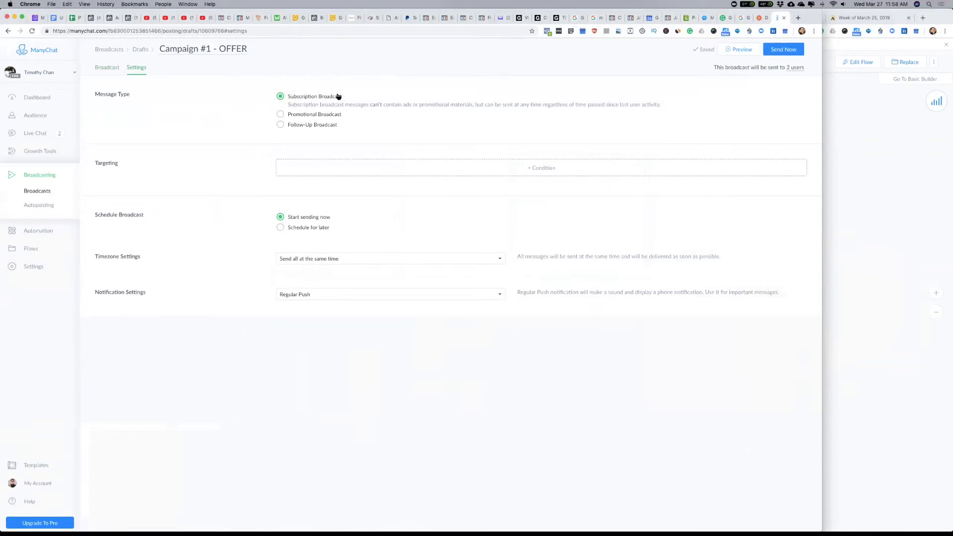
Step: Try adding a Tag condition to the broadcast's targeting
click(546, 173)
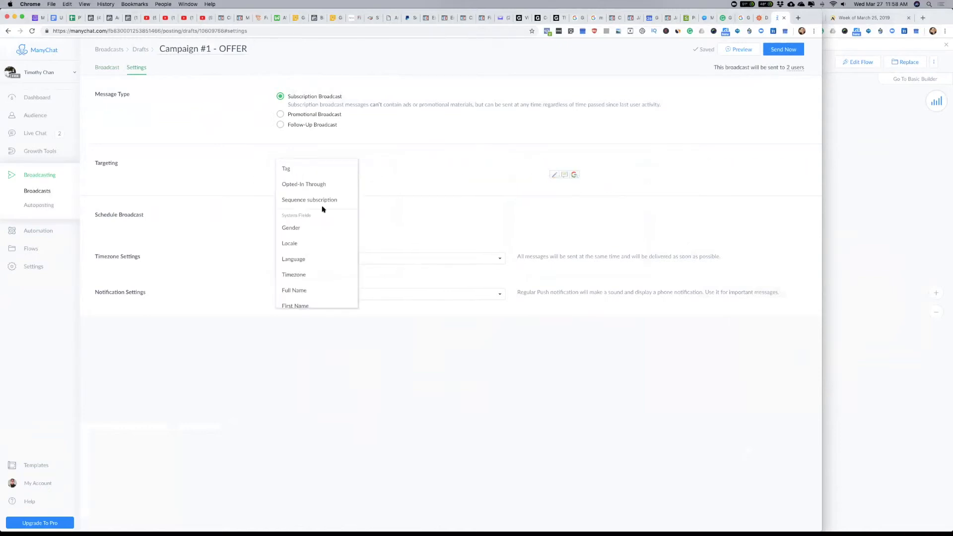
click(304, 168)
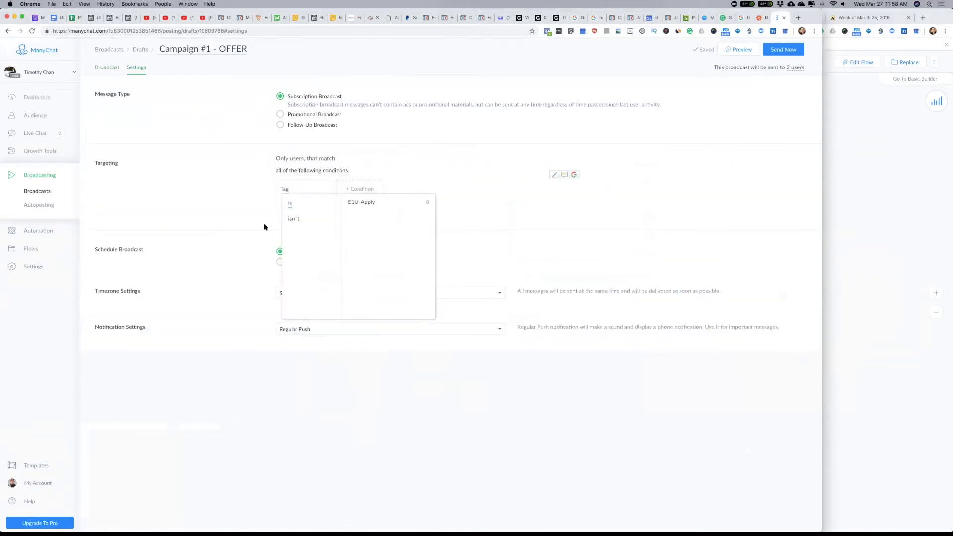
click(477, 129)
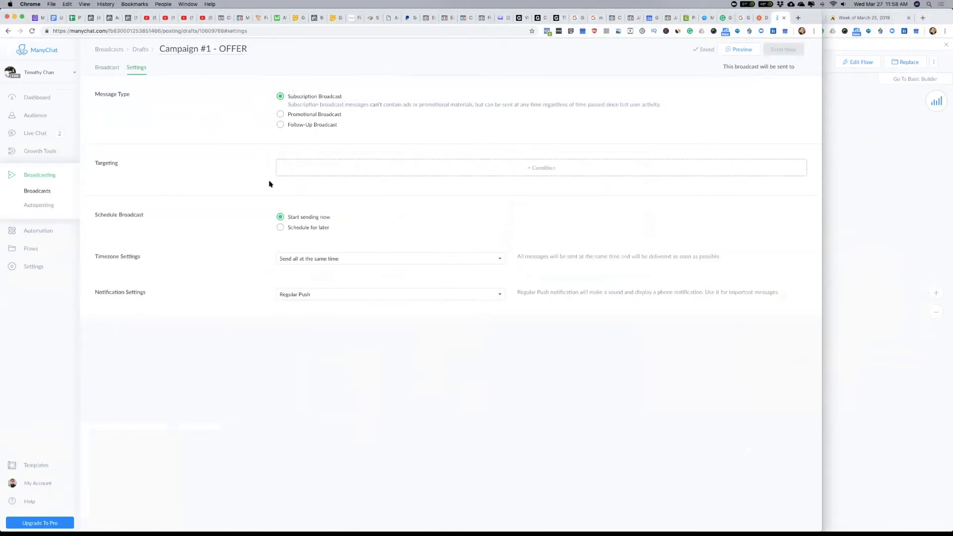
click(544, 170)
click(585, 121)
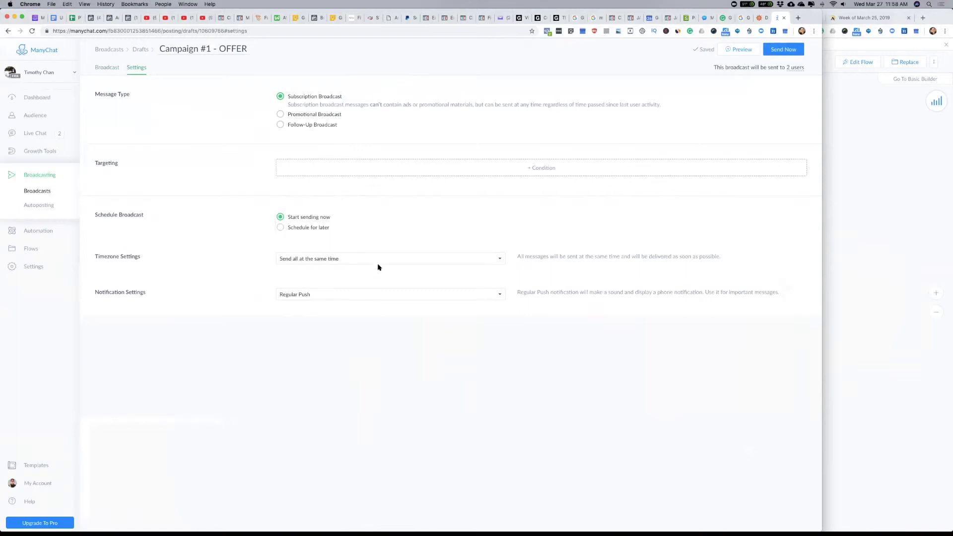
Step: Set the broadcast's timezone setting to Time travel
click(500, 260)
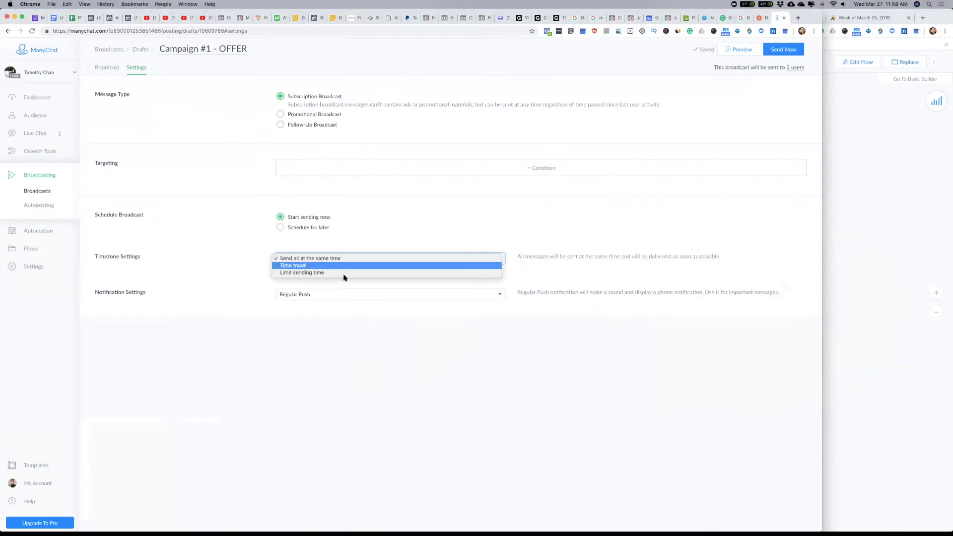
click(316, 270)
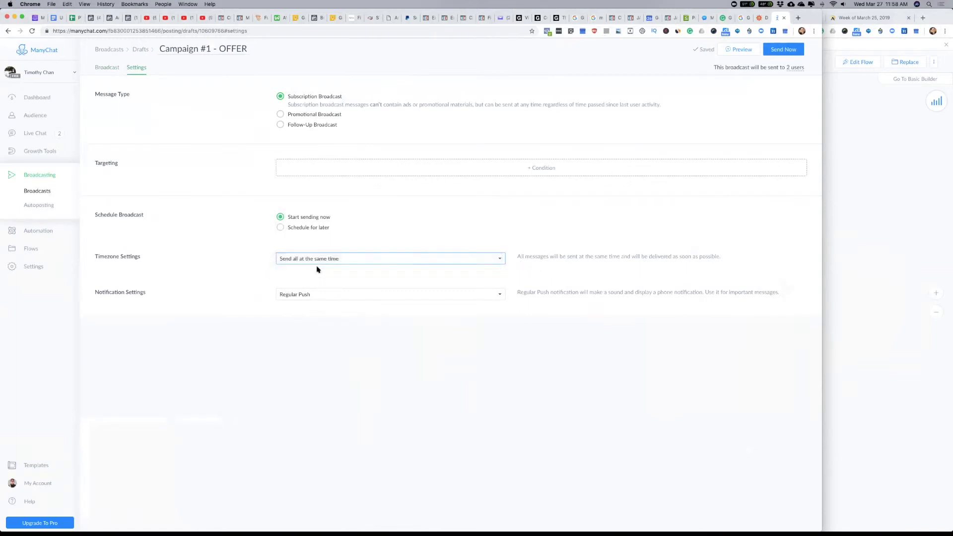
Step: Schedule the broadcast for sending on 03/28/2019 at 01:00 instead of immediately
click(280, 228)
click(314, 244)
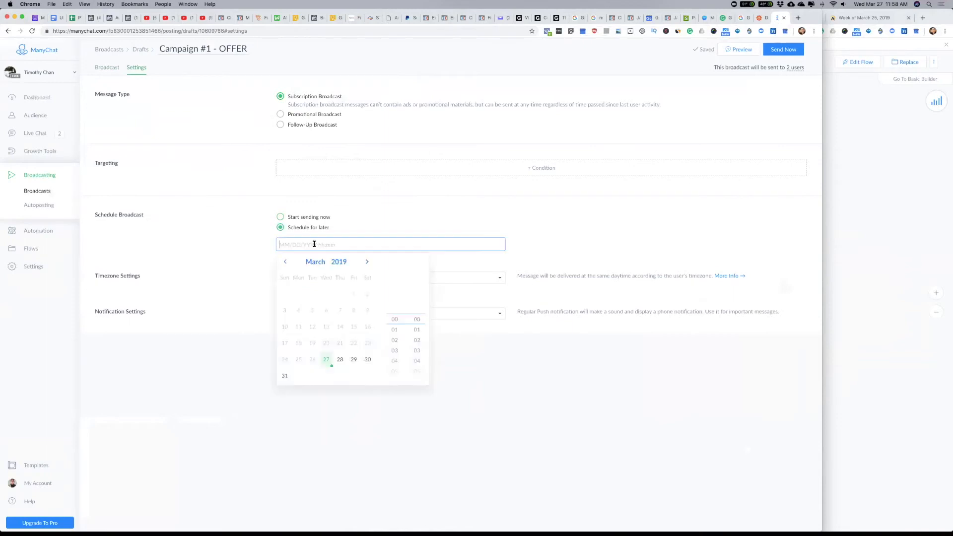
click(340, 360)
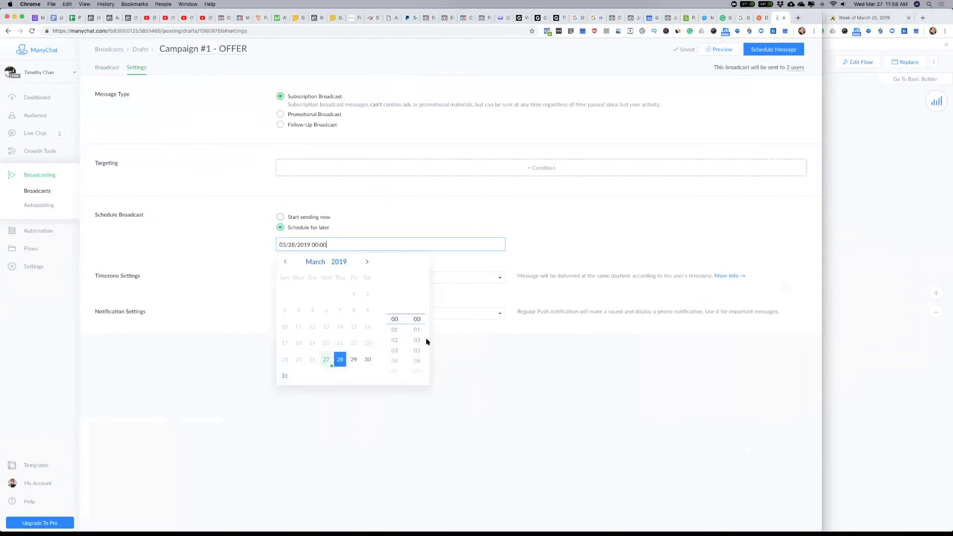
click(395, 330)
click(522, 216)
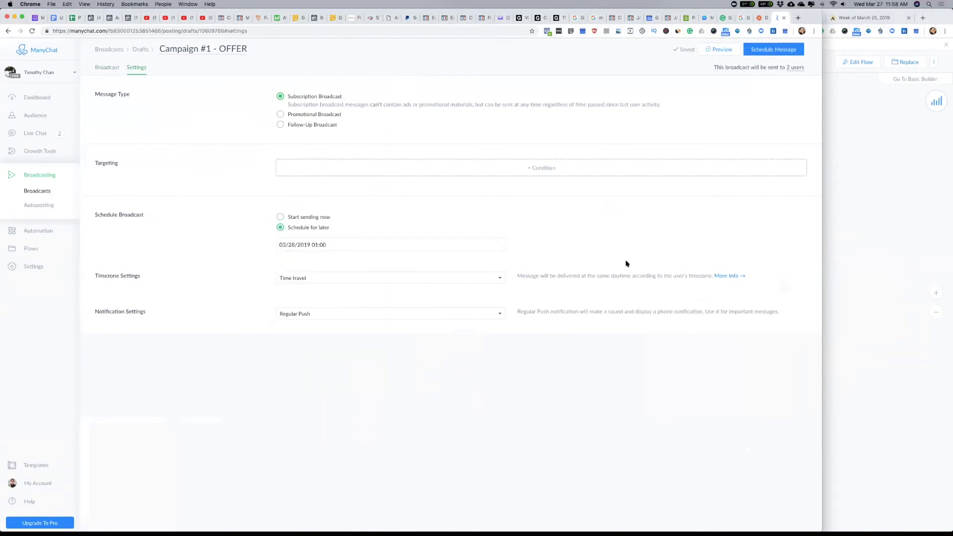
Step: Go through the Time travel and Limit sending time options, and set the broadcast's timezone setting to Send all at the same time
click(499, 279)
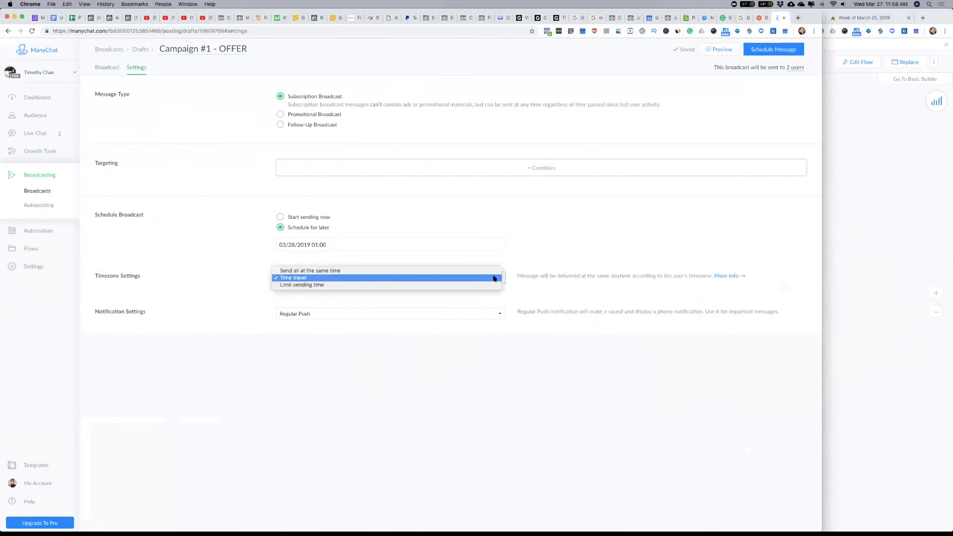
click(521, 277)
drag(530, 278, 713, 276)
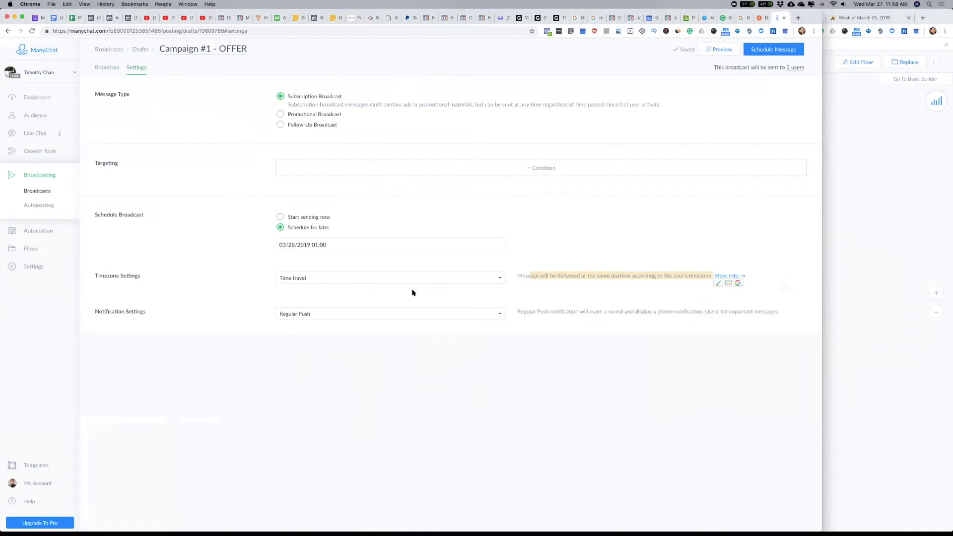
click(486, 279)
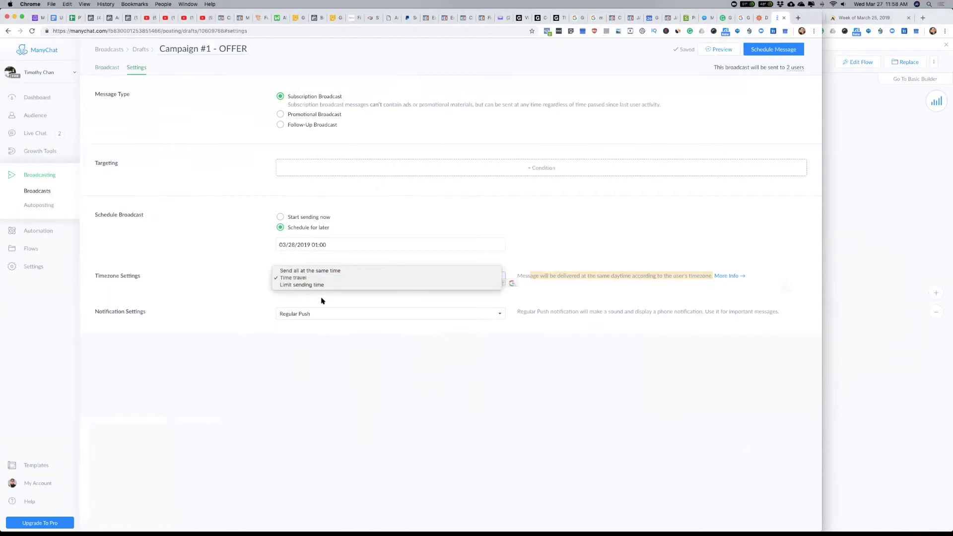
click(331, 285)
click(490, 279)
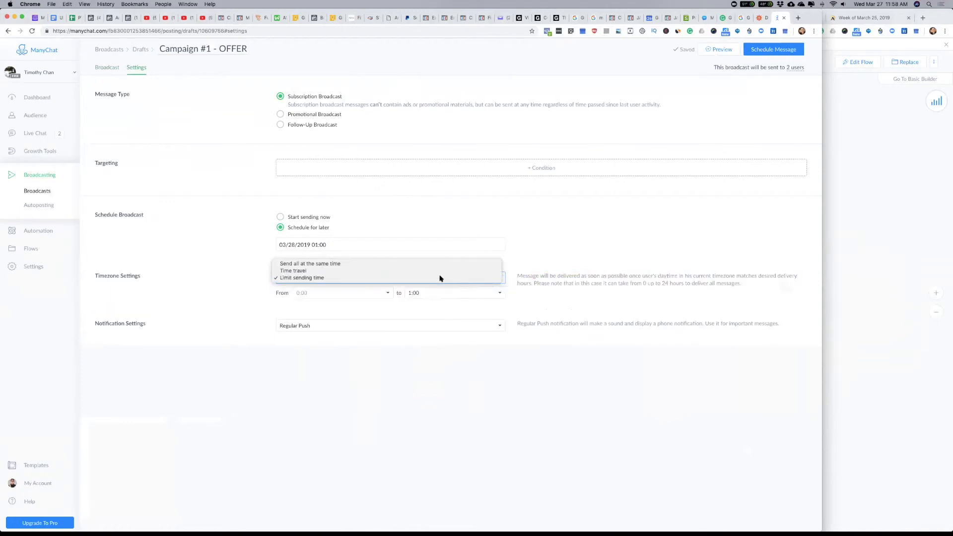
click(419, 265)
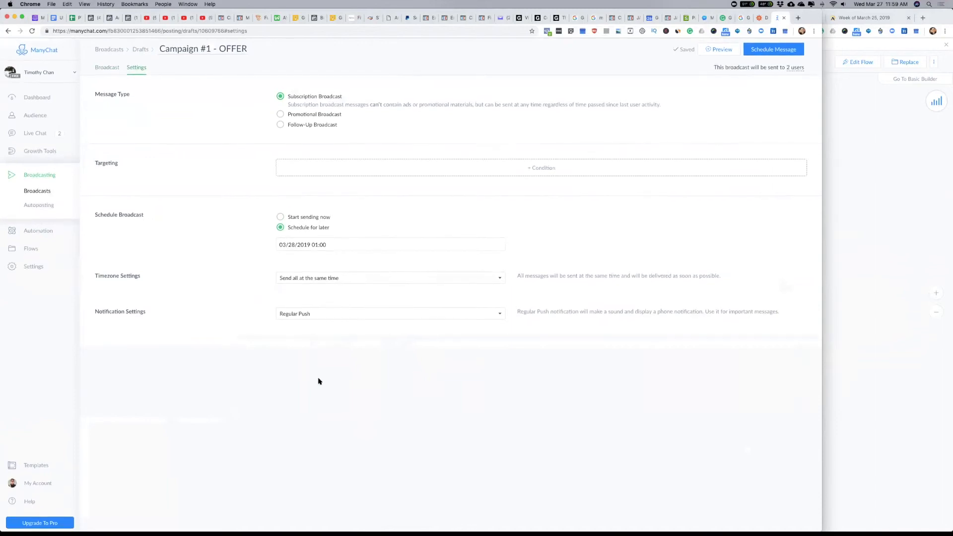
Step: Set the broadcast's notification setting to Silent Push and schedule the message
click(501, 314)
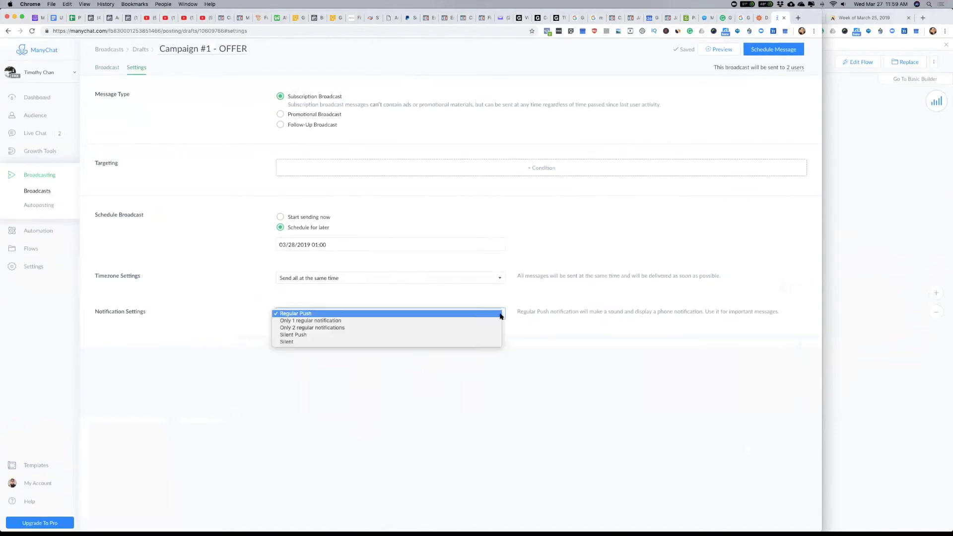
click(305, 336)
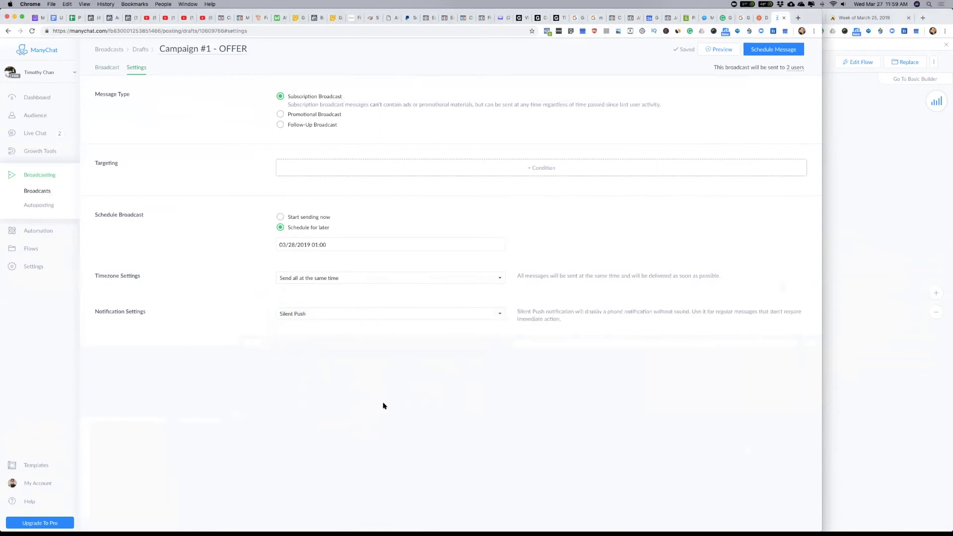
click(767, 51)
click(453, 173)
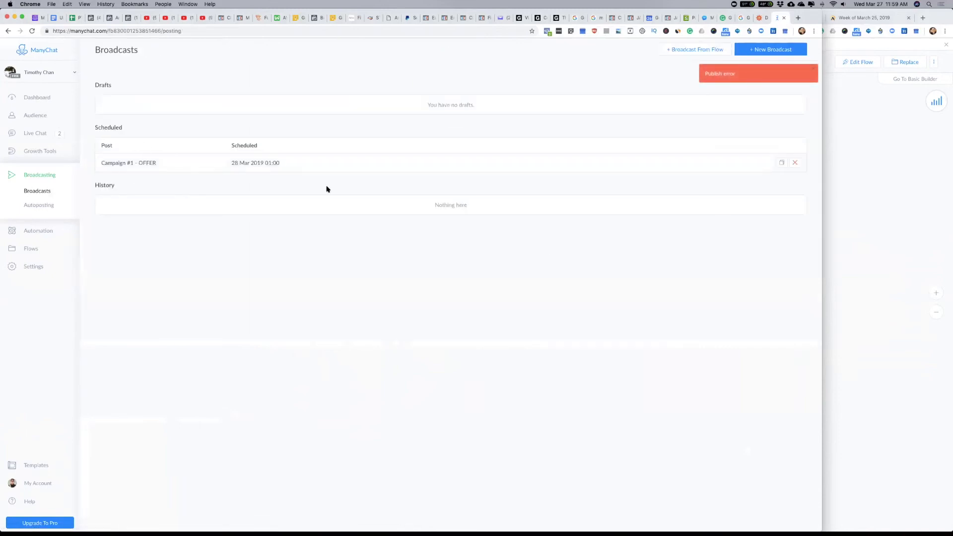
Step: Unschedule the "Campaign #1 - OFFER" broadcast for editing and return to its settings, keeping Send all at the same time
click(248, 165)
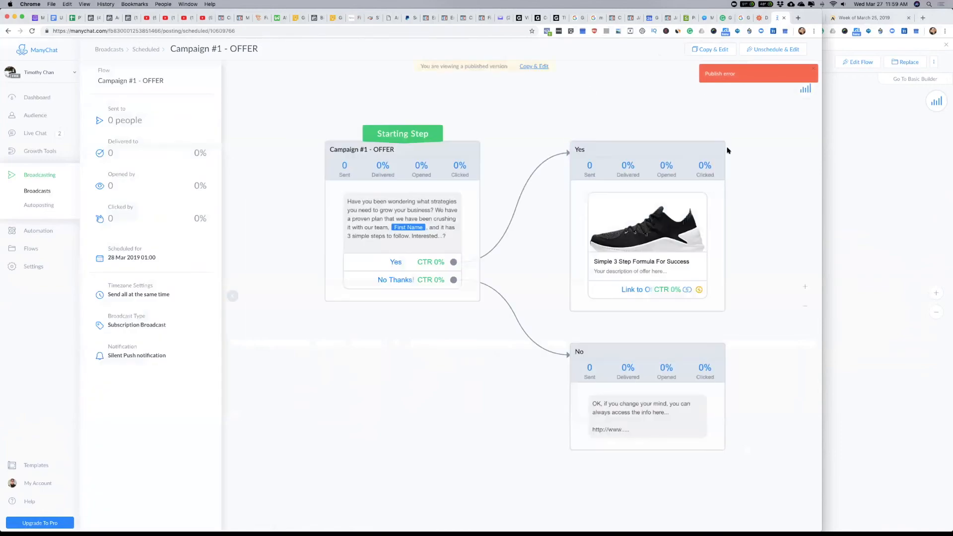
click(775, 49)
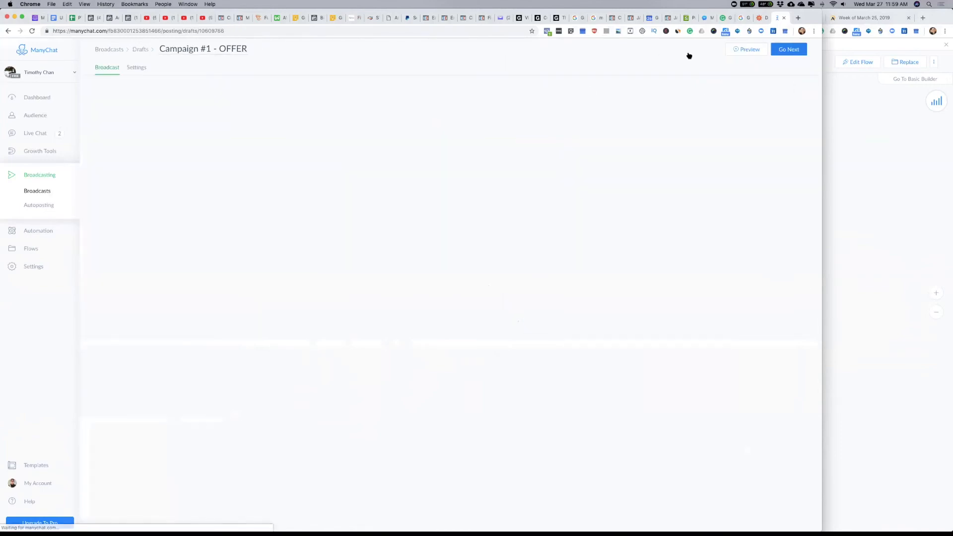
click(792, 53)
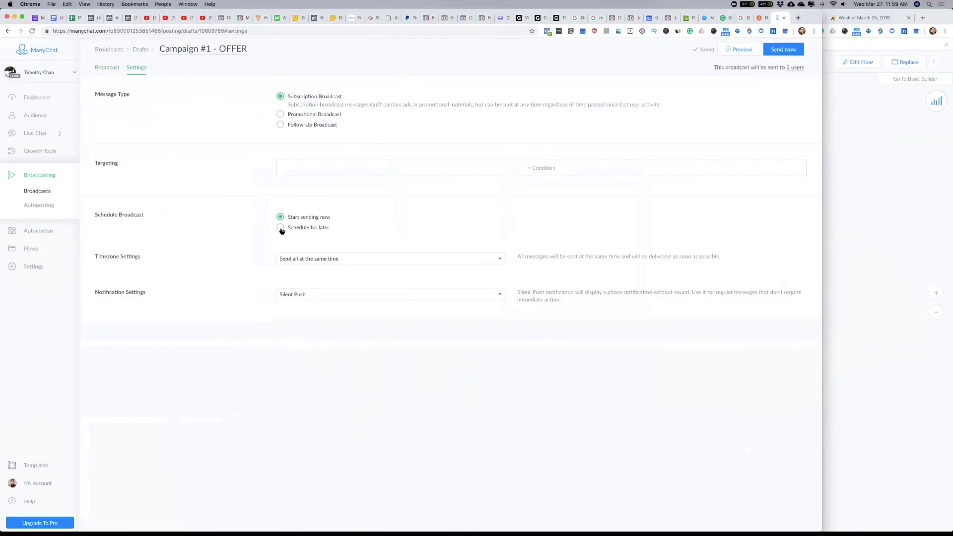
click(500, 261)
click(349, 259)
Step: Switch to Keynote to view the "Step 2: ManyChat" slide and return to ManyChat in Chrome
key(super+Tab)
key(super+Tab)
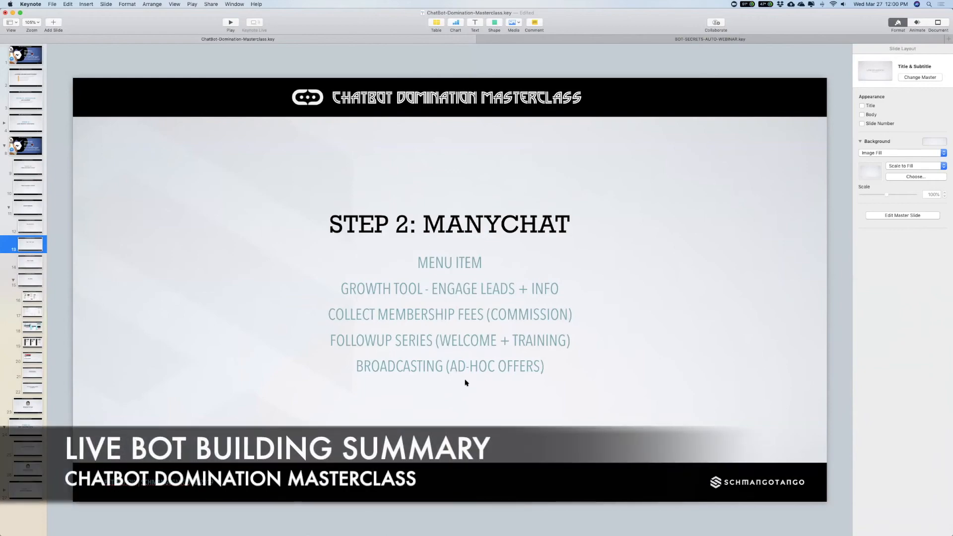
key(super+Tab)
click(333, 287)
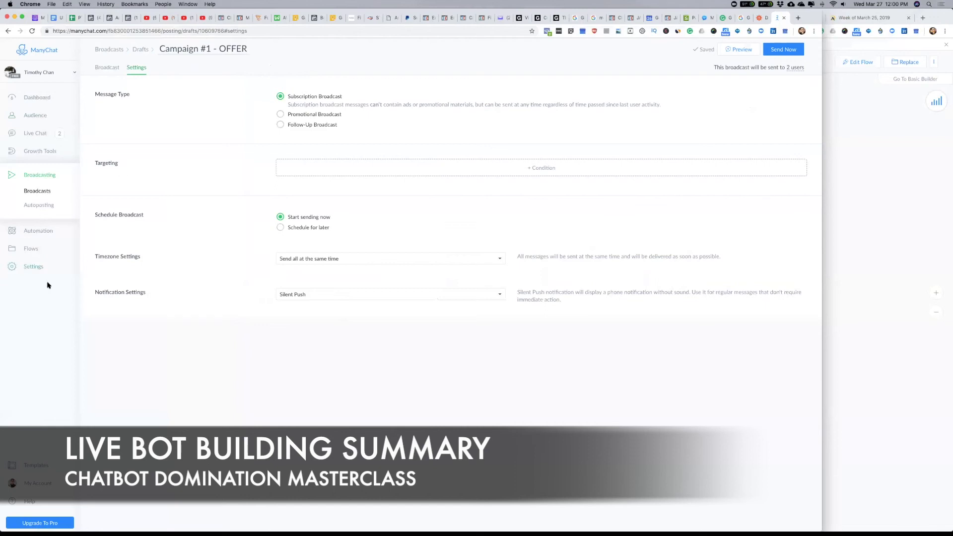
Step: Review the list of flows and the messages of the E1U Followup sequence
click(30, 251)
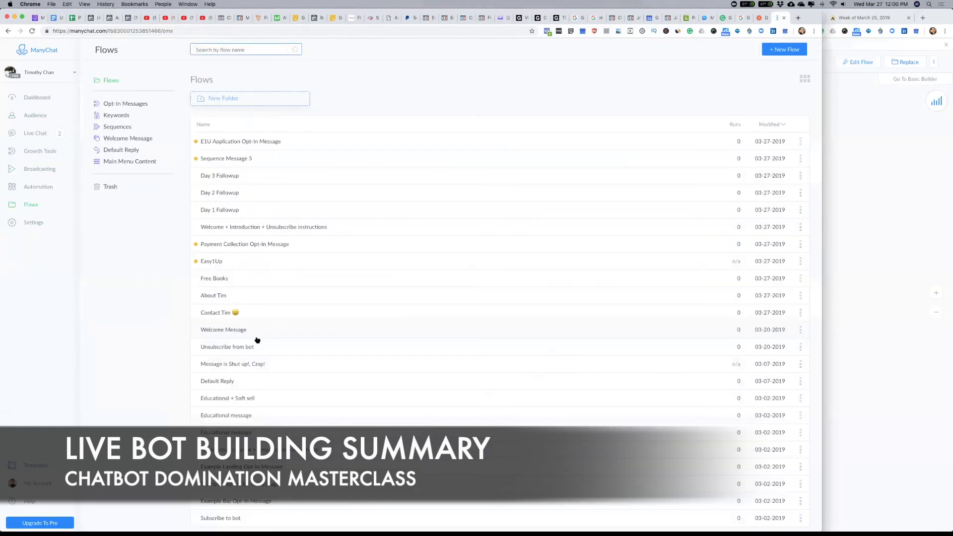
click(32, 188)
click(44, 266)
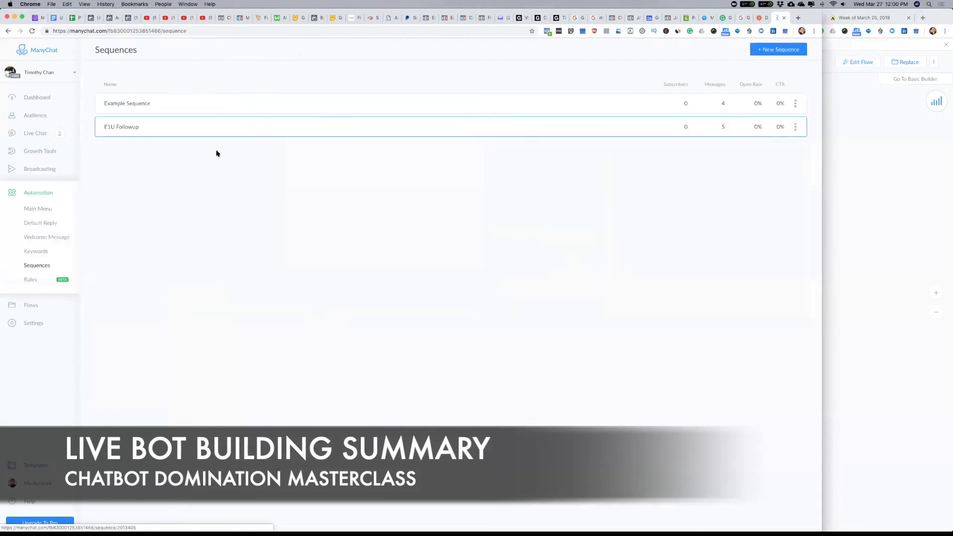
click(128, 128)
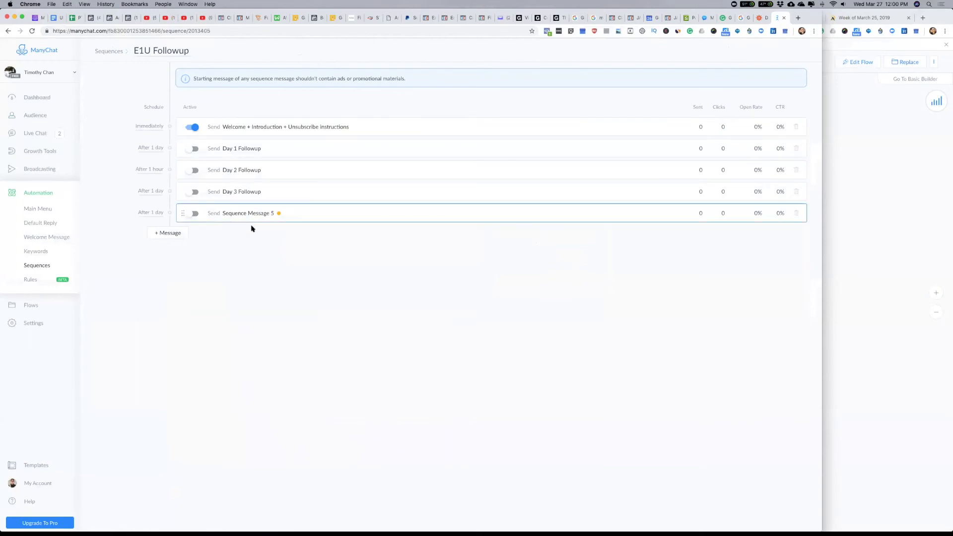
Step: Review the broadcast drafts and the opt-in actions of the E1U Application growth tool
click(41, 172)
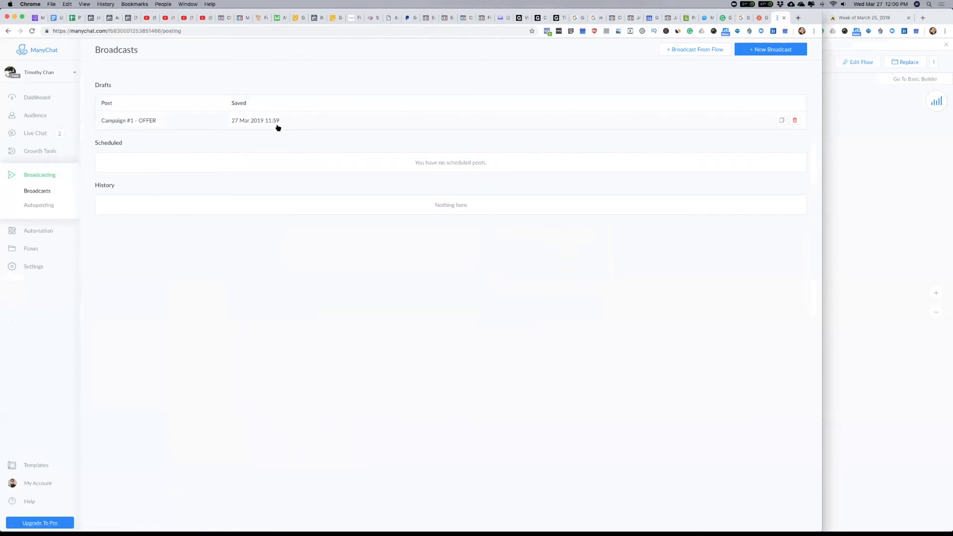
click(33, 153)
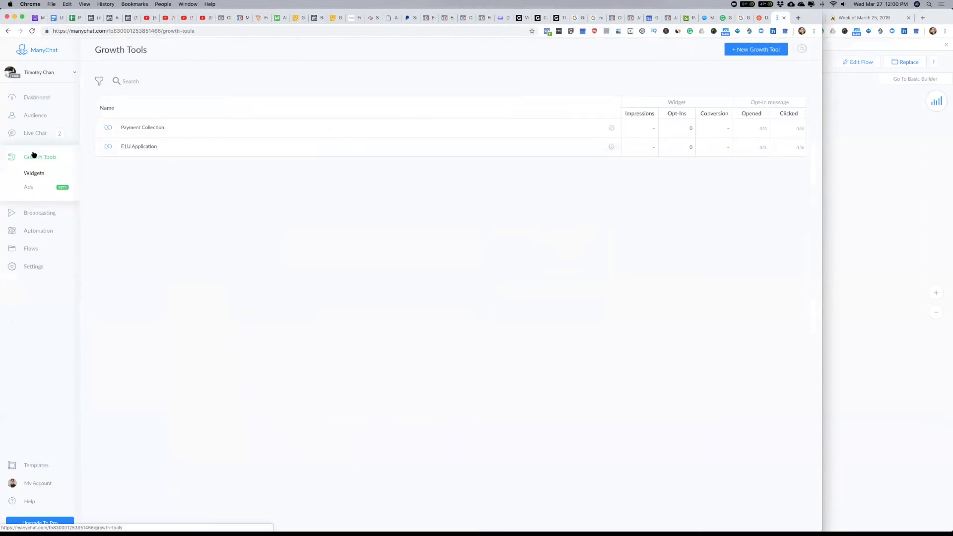
click(141, 148)
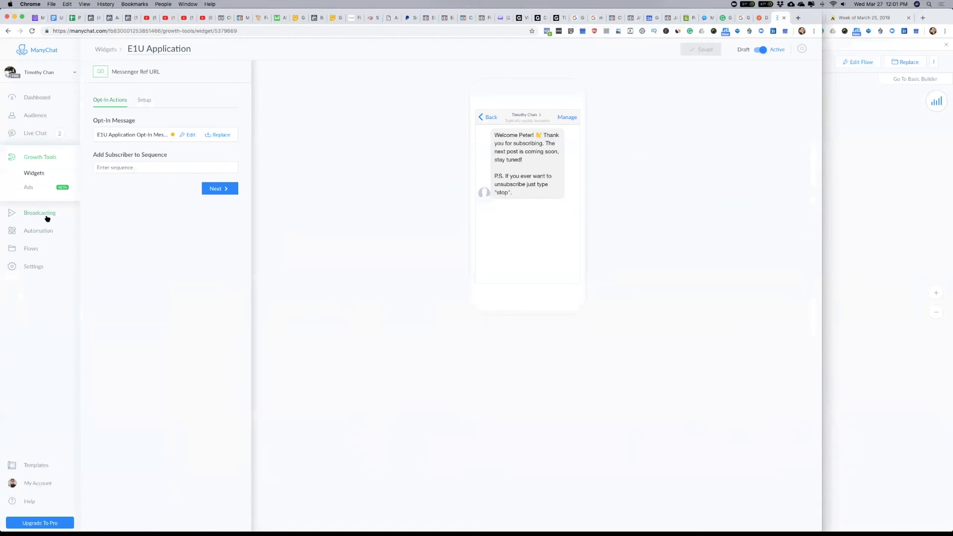
Step: Review the main menu structure, examining its Free Books and contact items
click(39, 231)
click(38, 209)
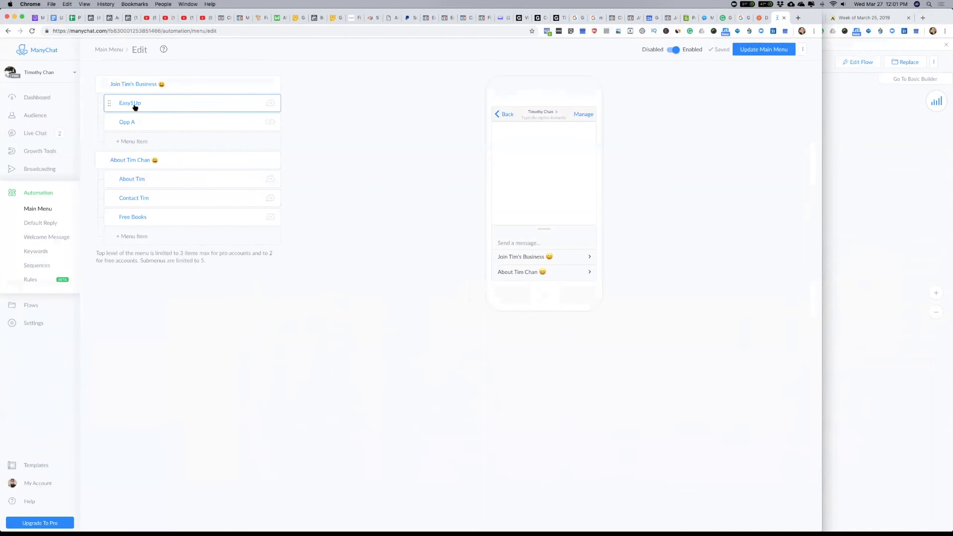
click(139, 217)
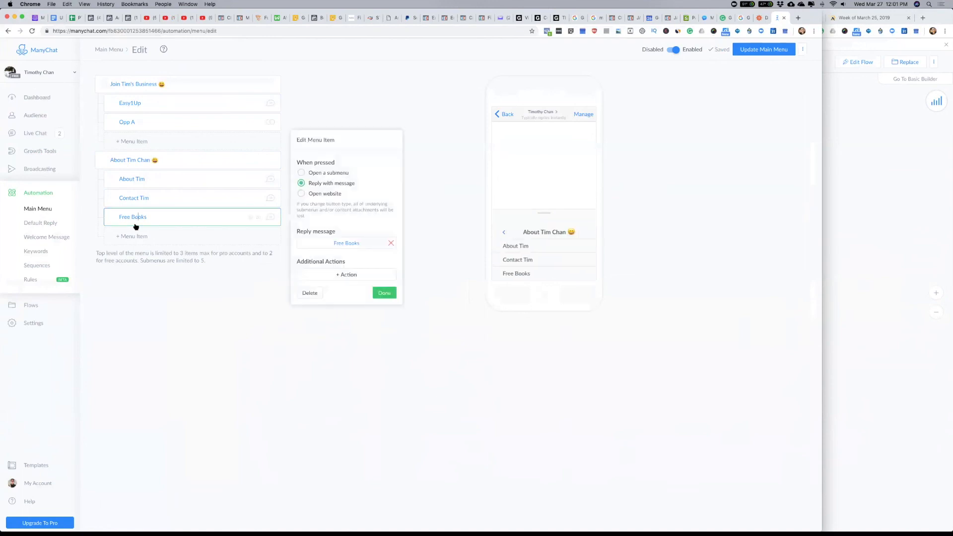
click(169, 289)
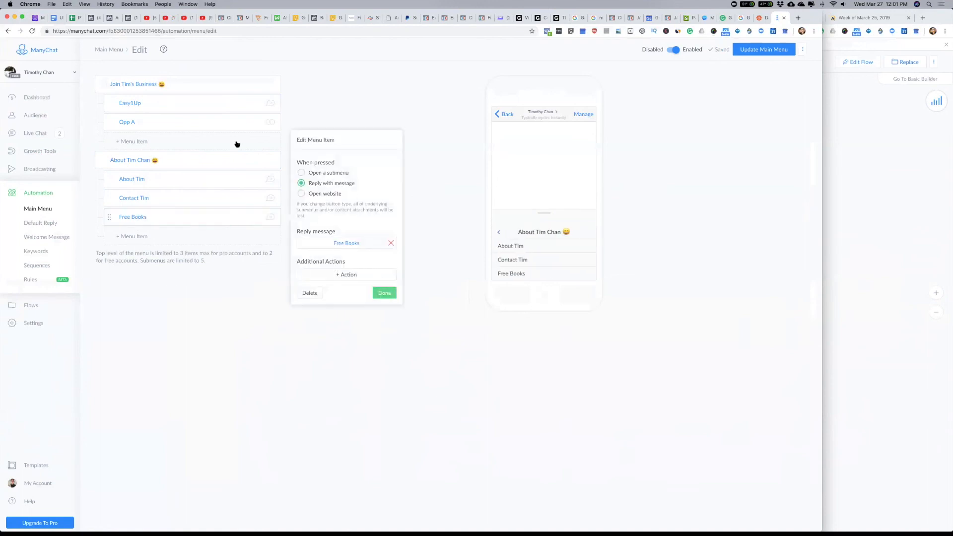
click(138, 199)
double_click(165, 312)
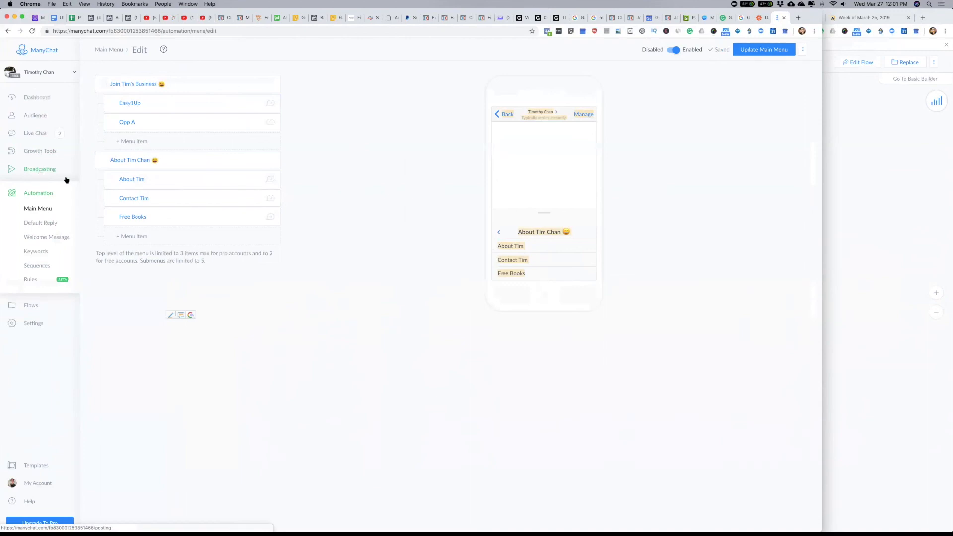
Step: Revisit the E1U Application growth tool and start switching to another application
click(43, 152)
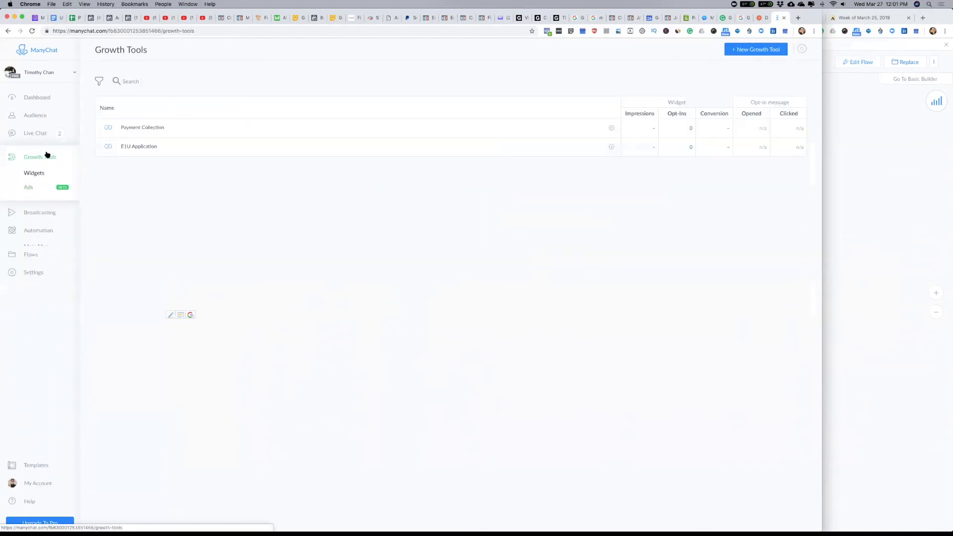
click(146, 149)
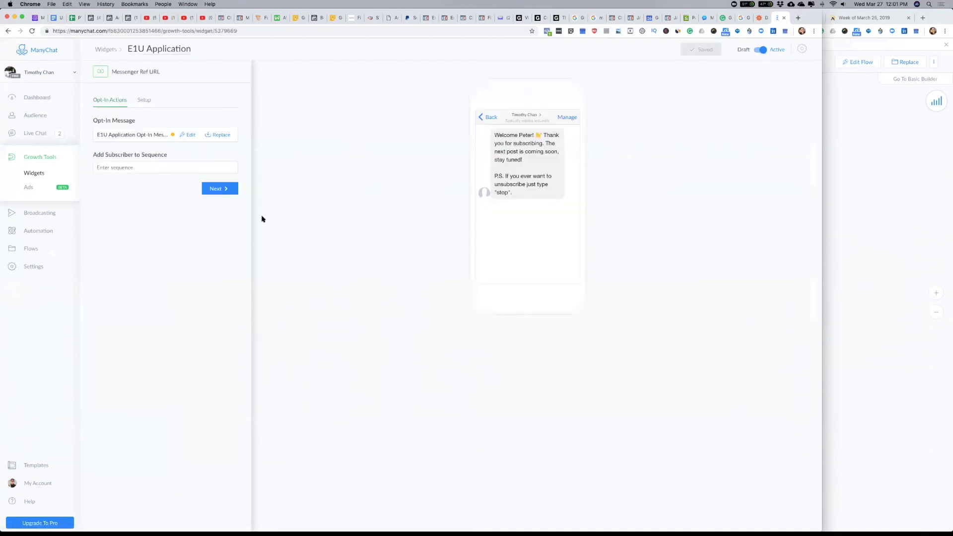
key(super+Tab)
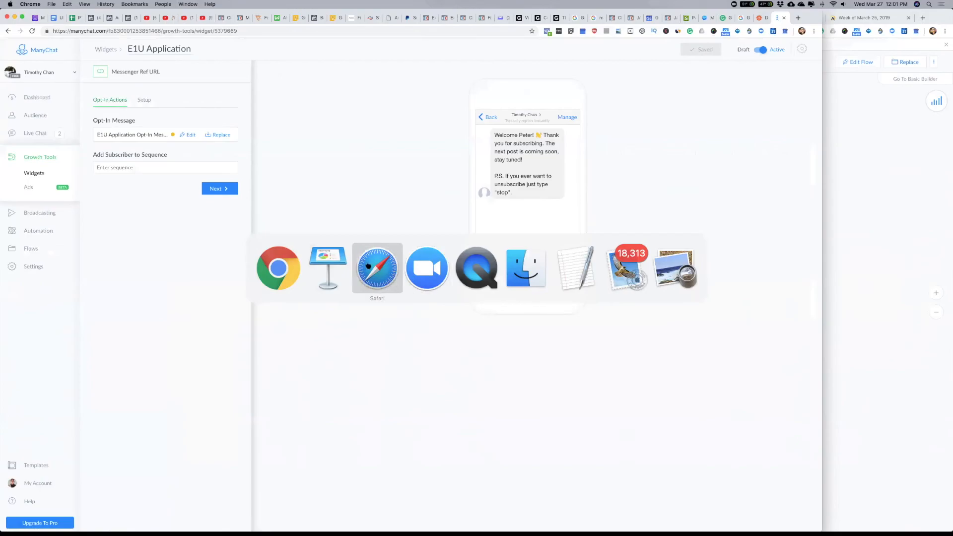